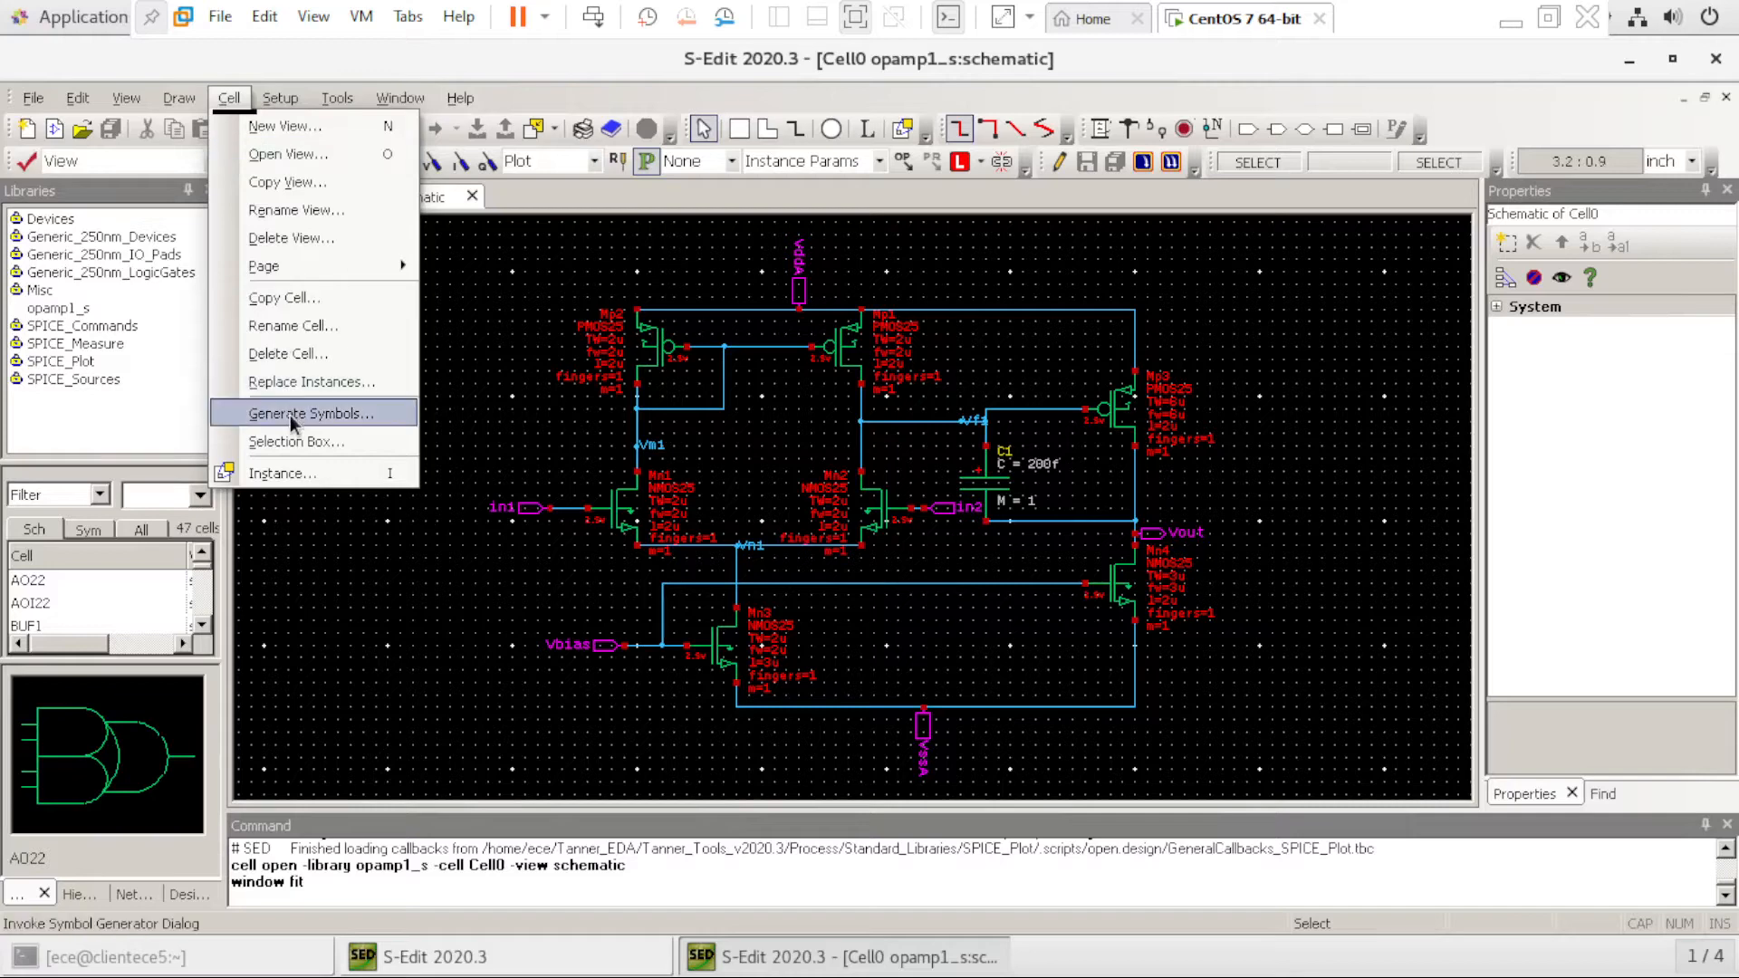
Create a new schematic view for a cell named op_t in the opamp1_s library
{"action": "left_click", "coordinate": [290, 414]}
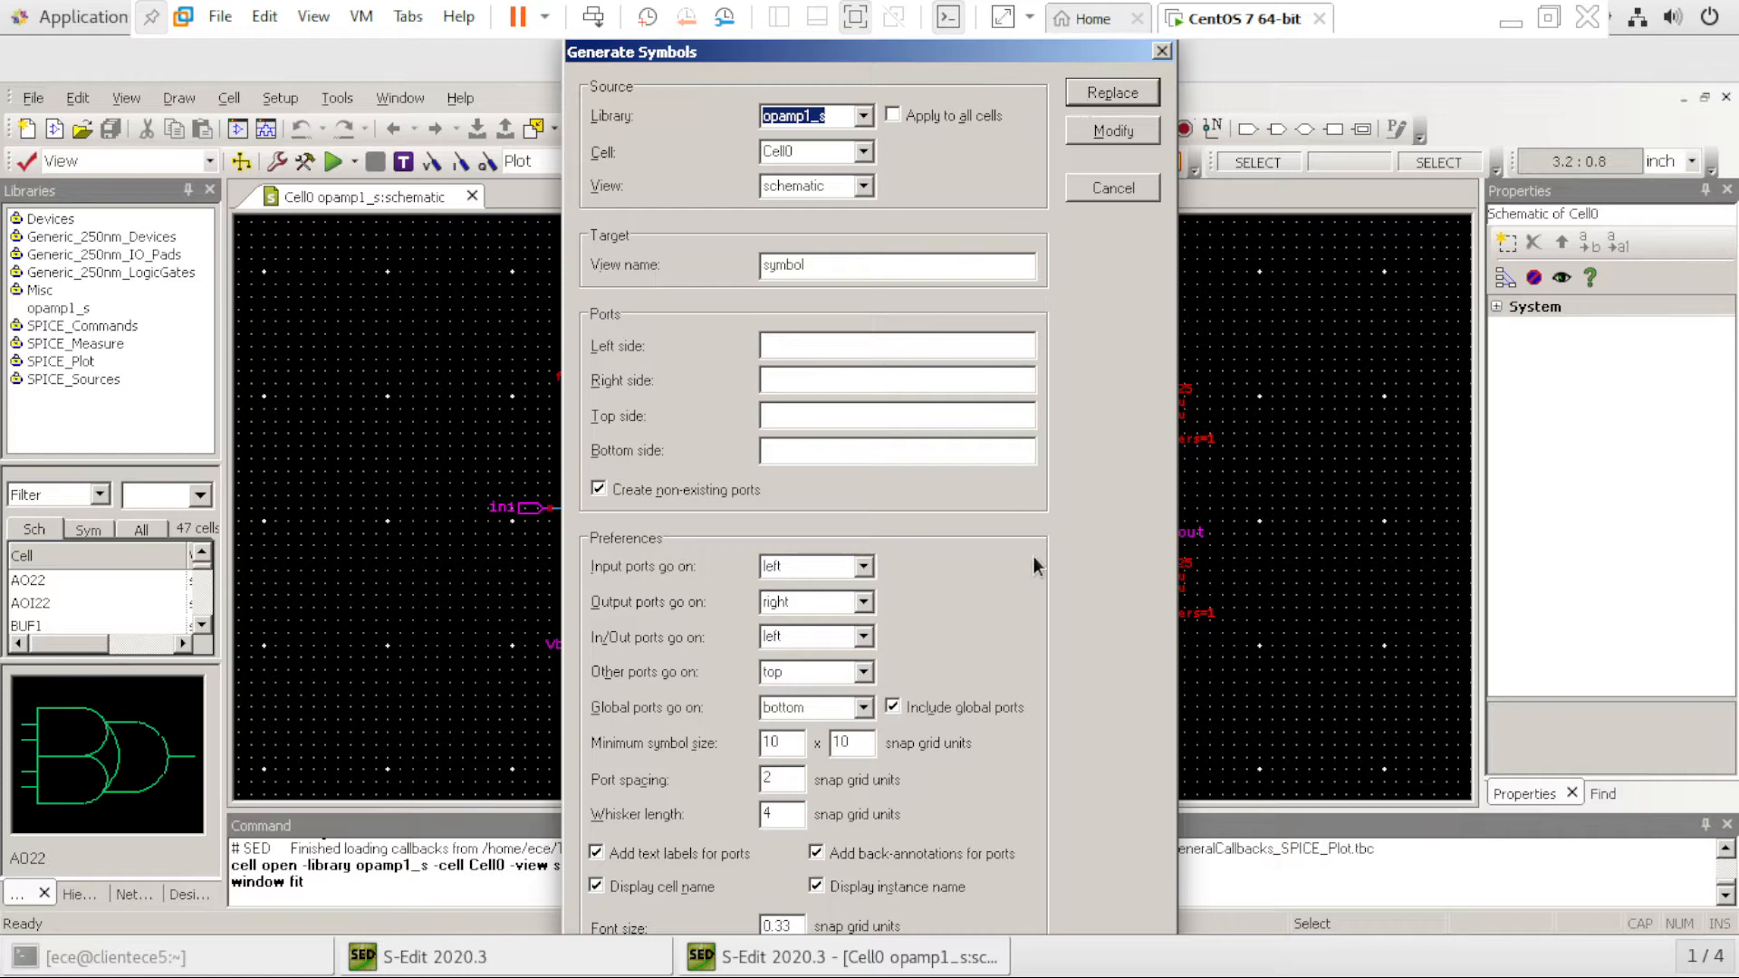
{"action": "left_click", "coordinate": [1160, 52]}
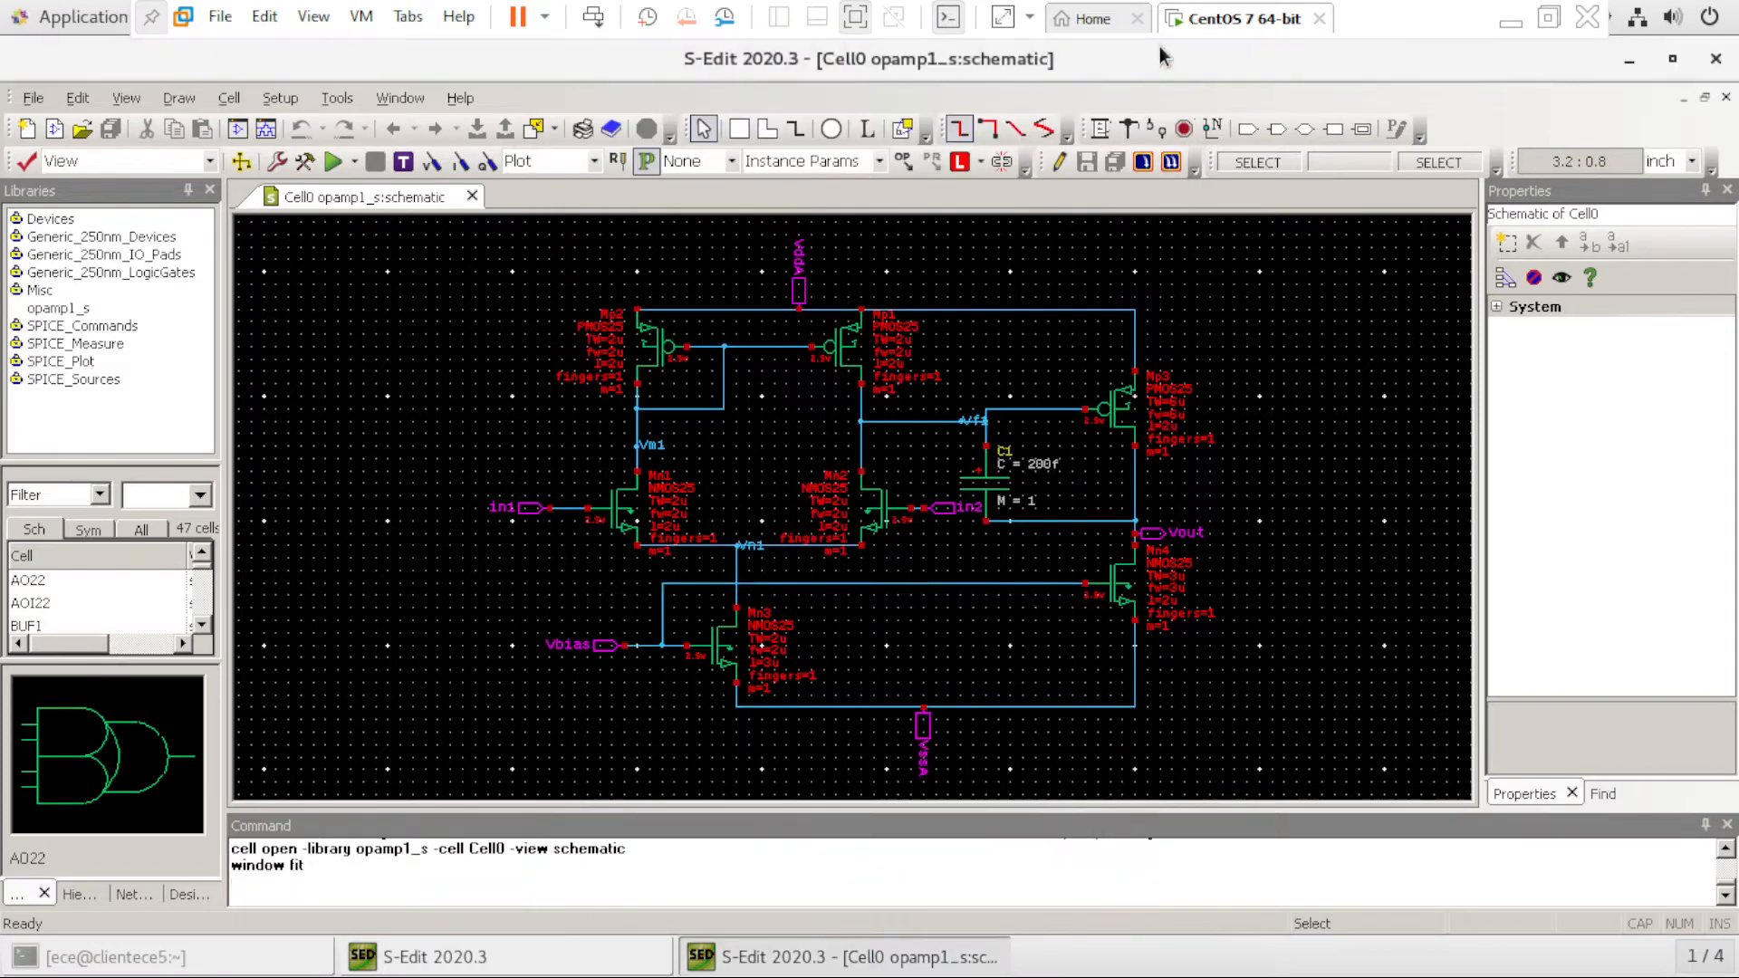
{"action": "left_click", "coordinate": [228, 100]}
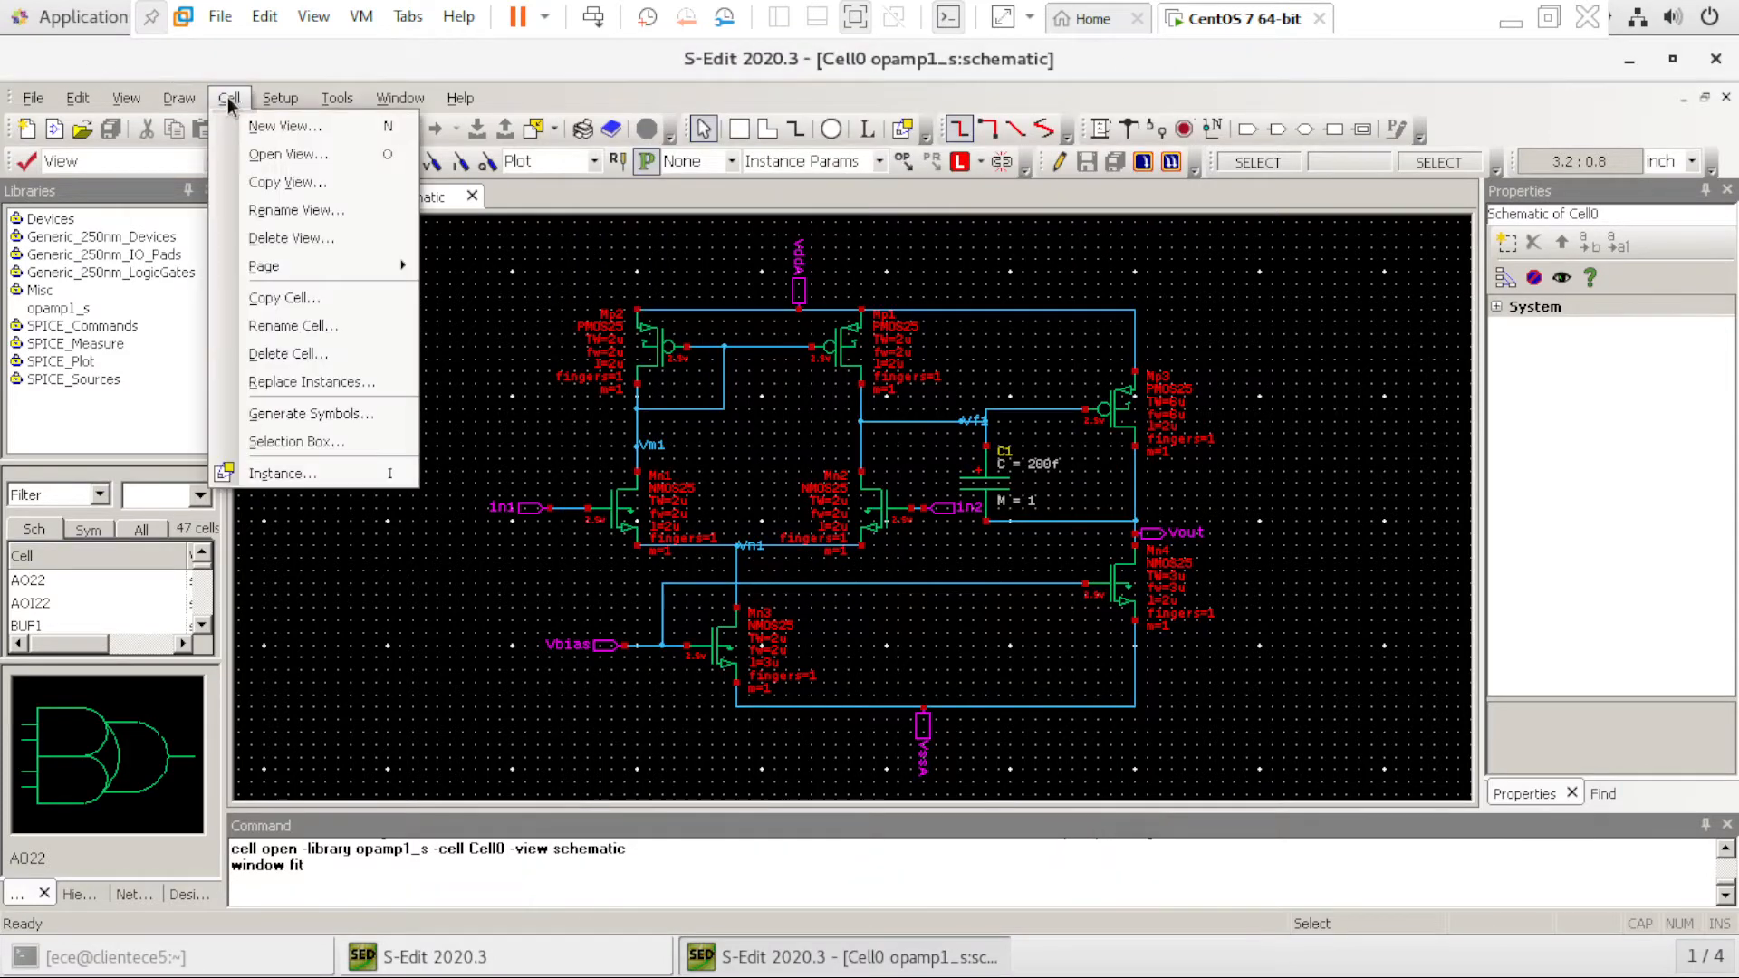
{"action": "left_click", "coordinate": [272, 132]}
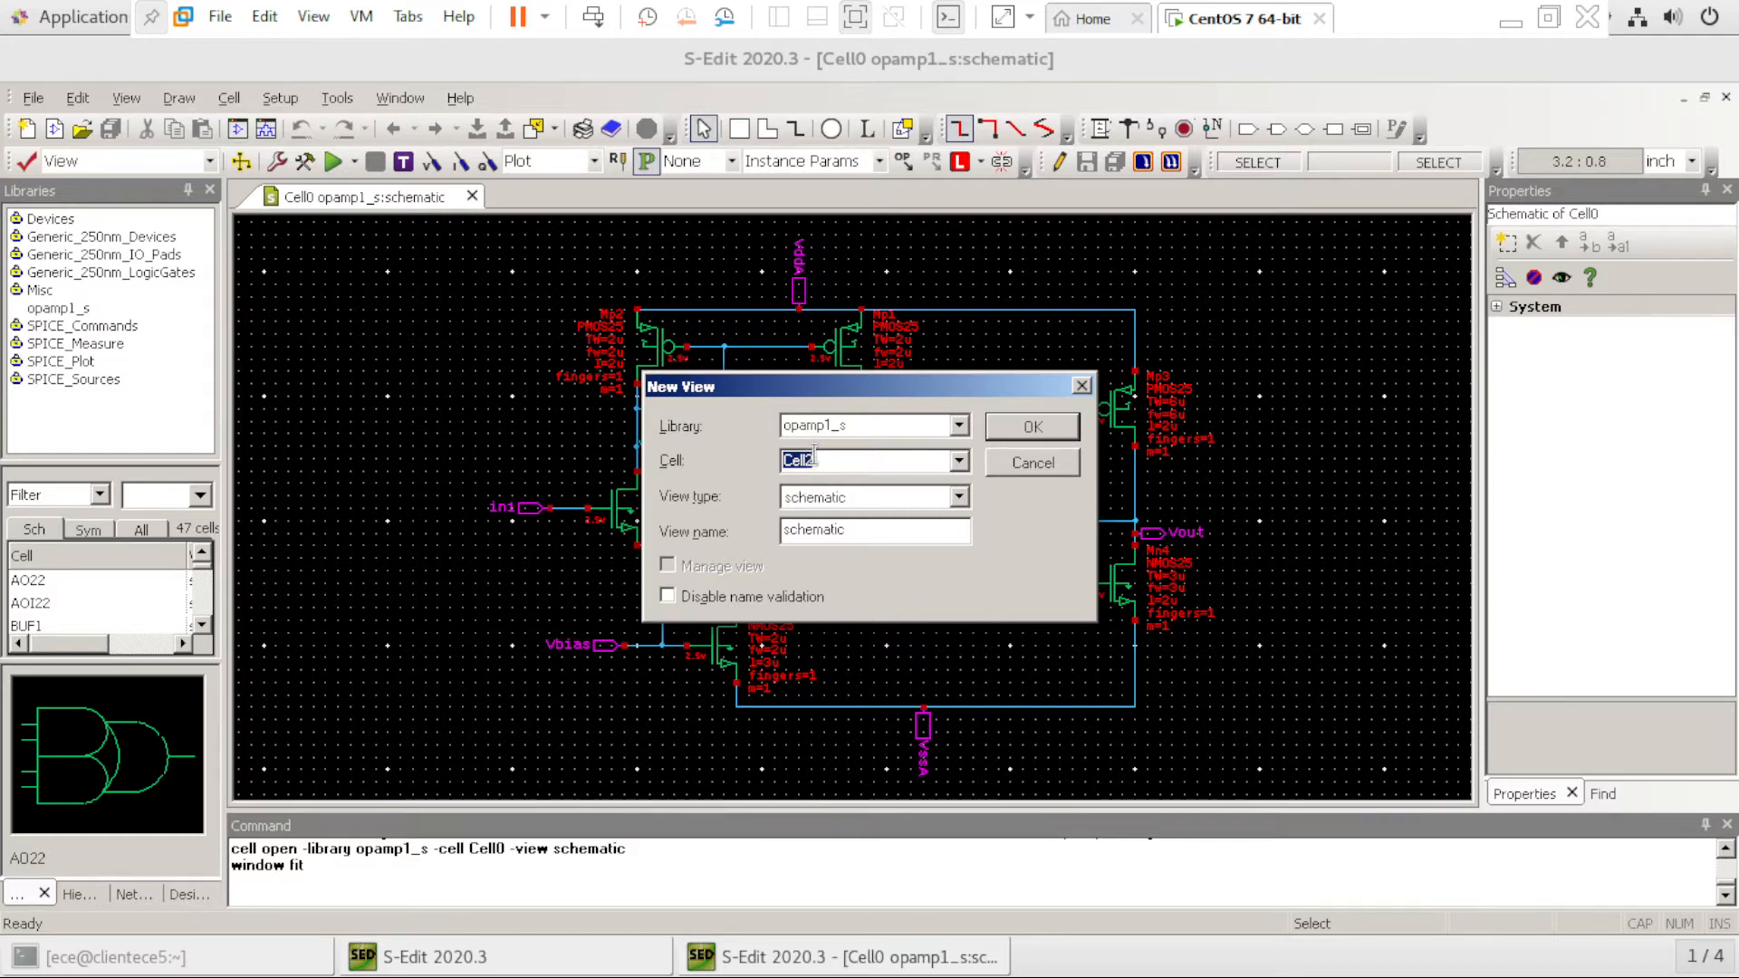
{"action": "type", "text": "op_t"}
{"action": "left_click", "coordinate": [998, 431]}
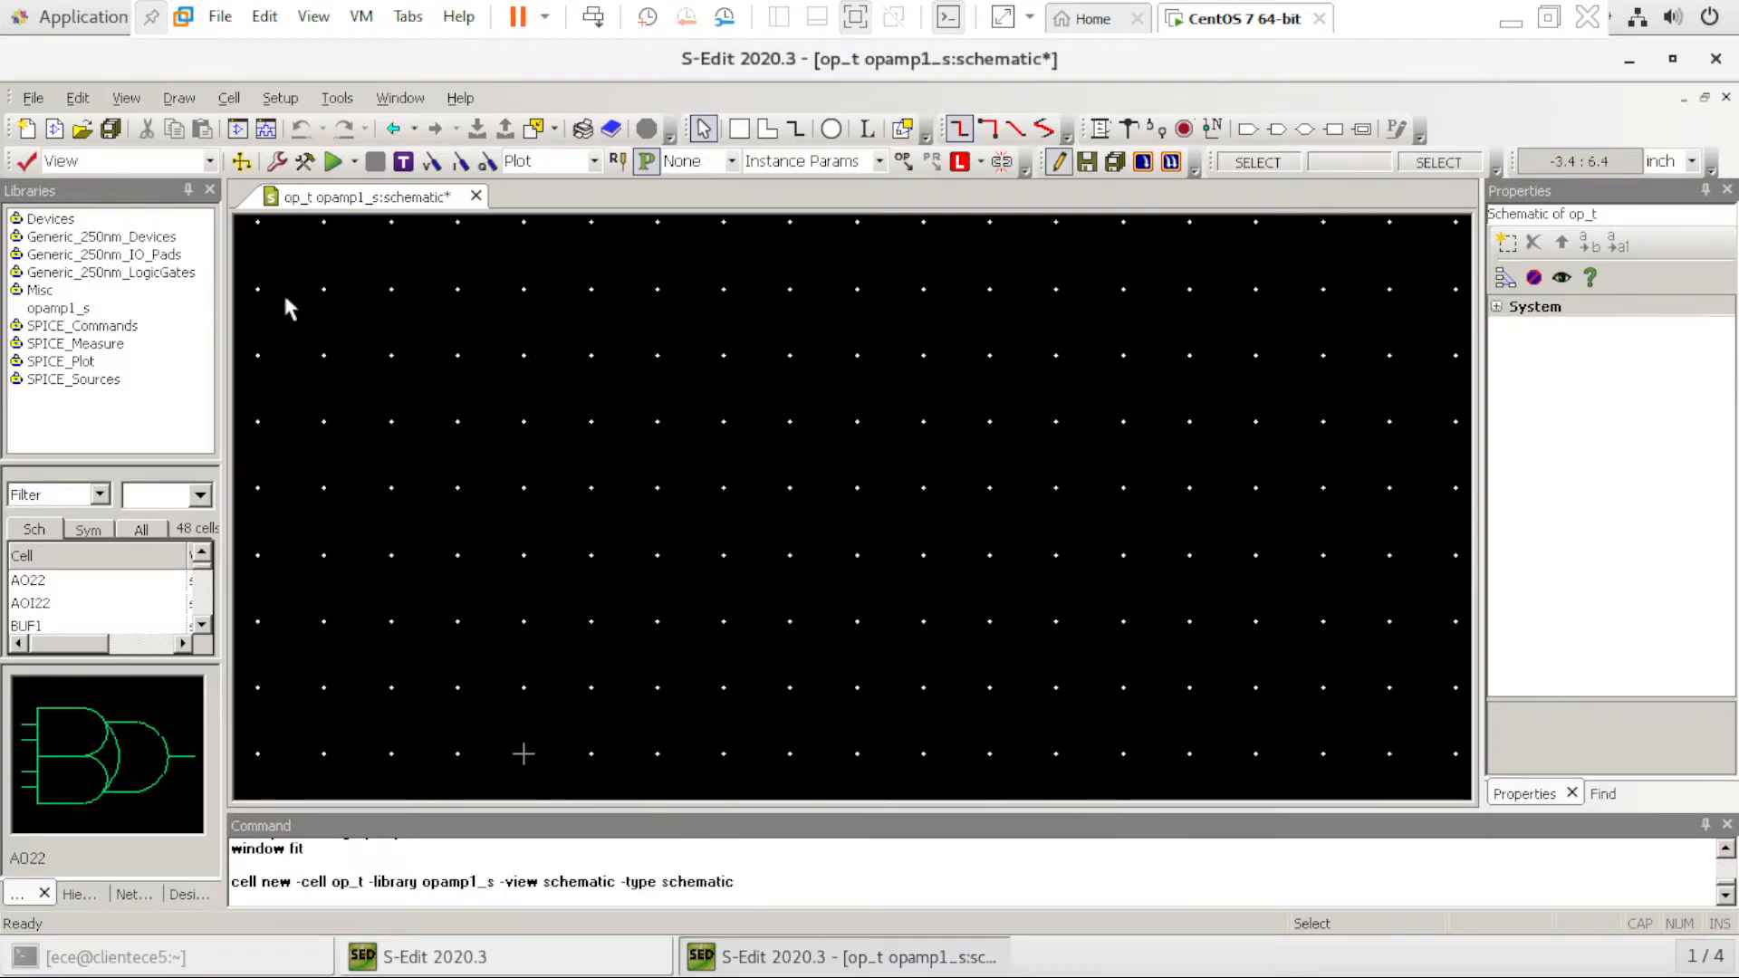
Place an instance of the Cell0 symbol from the opamp1_s library in the upper middle of the op_t schematic
{"action": "left_click", "coordinate": [894, 498]}
{"action": "key", "text": "i"}
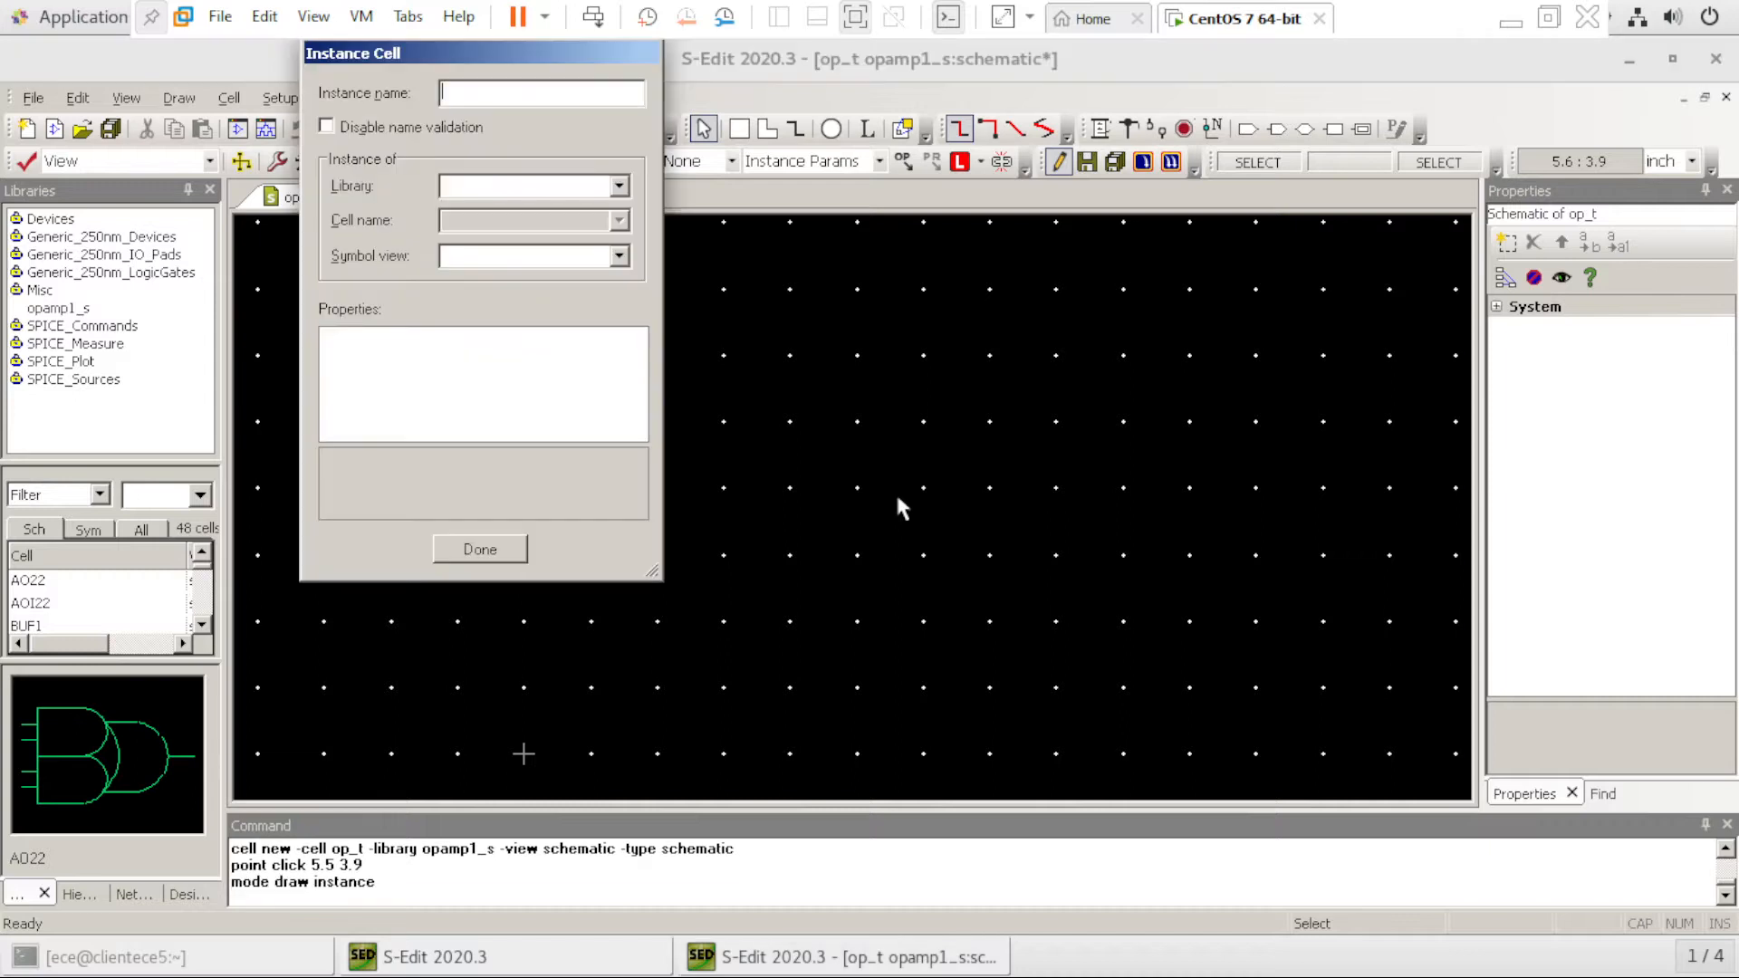
{"action": "left_click", "coordinate": [618, 185]}
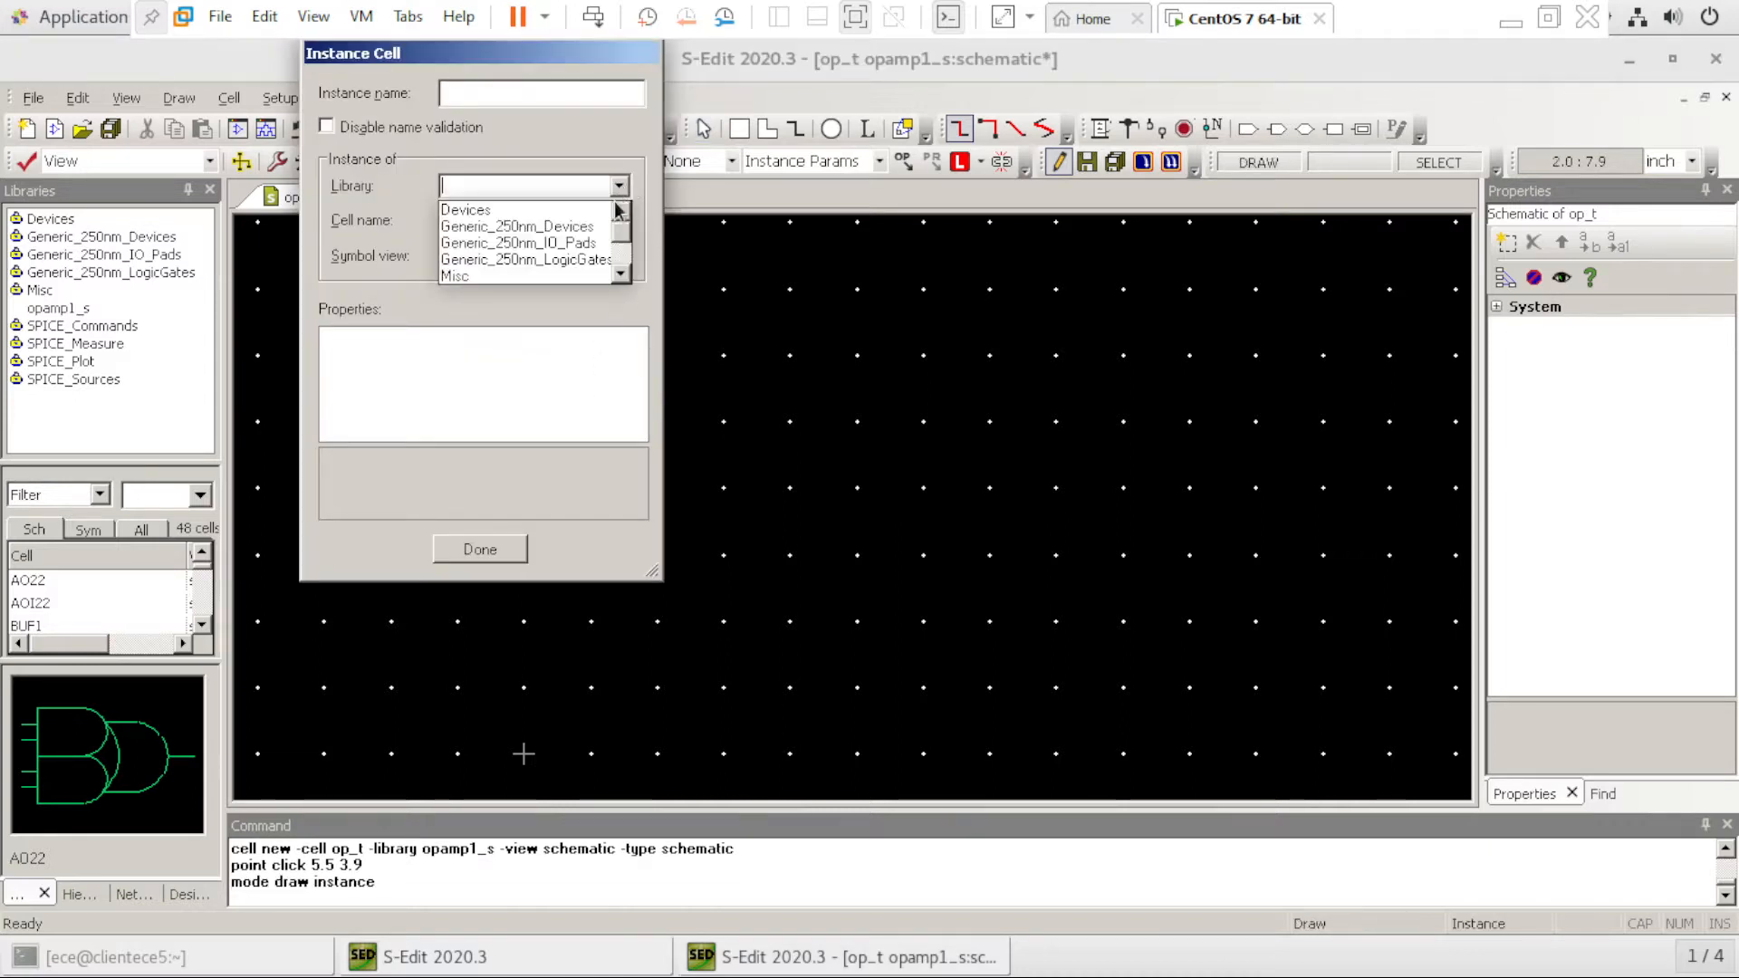
{"action": "scroll", "coordinate": [574, 260], "scroll_direction": "down", "scroll_amount": 5}
{"action": "left_click", "coordinate": [562, 275]}
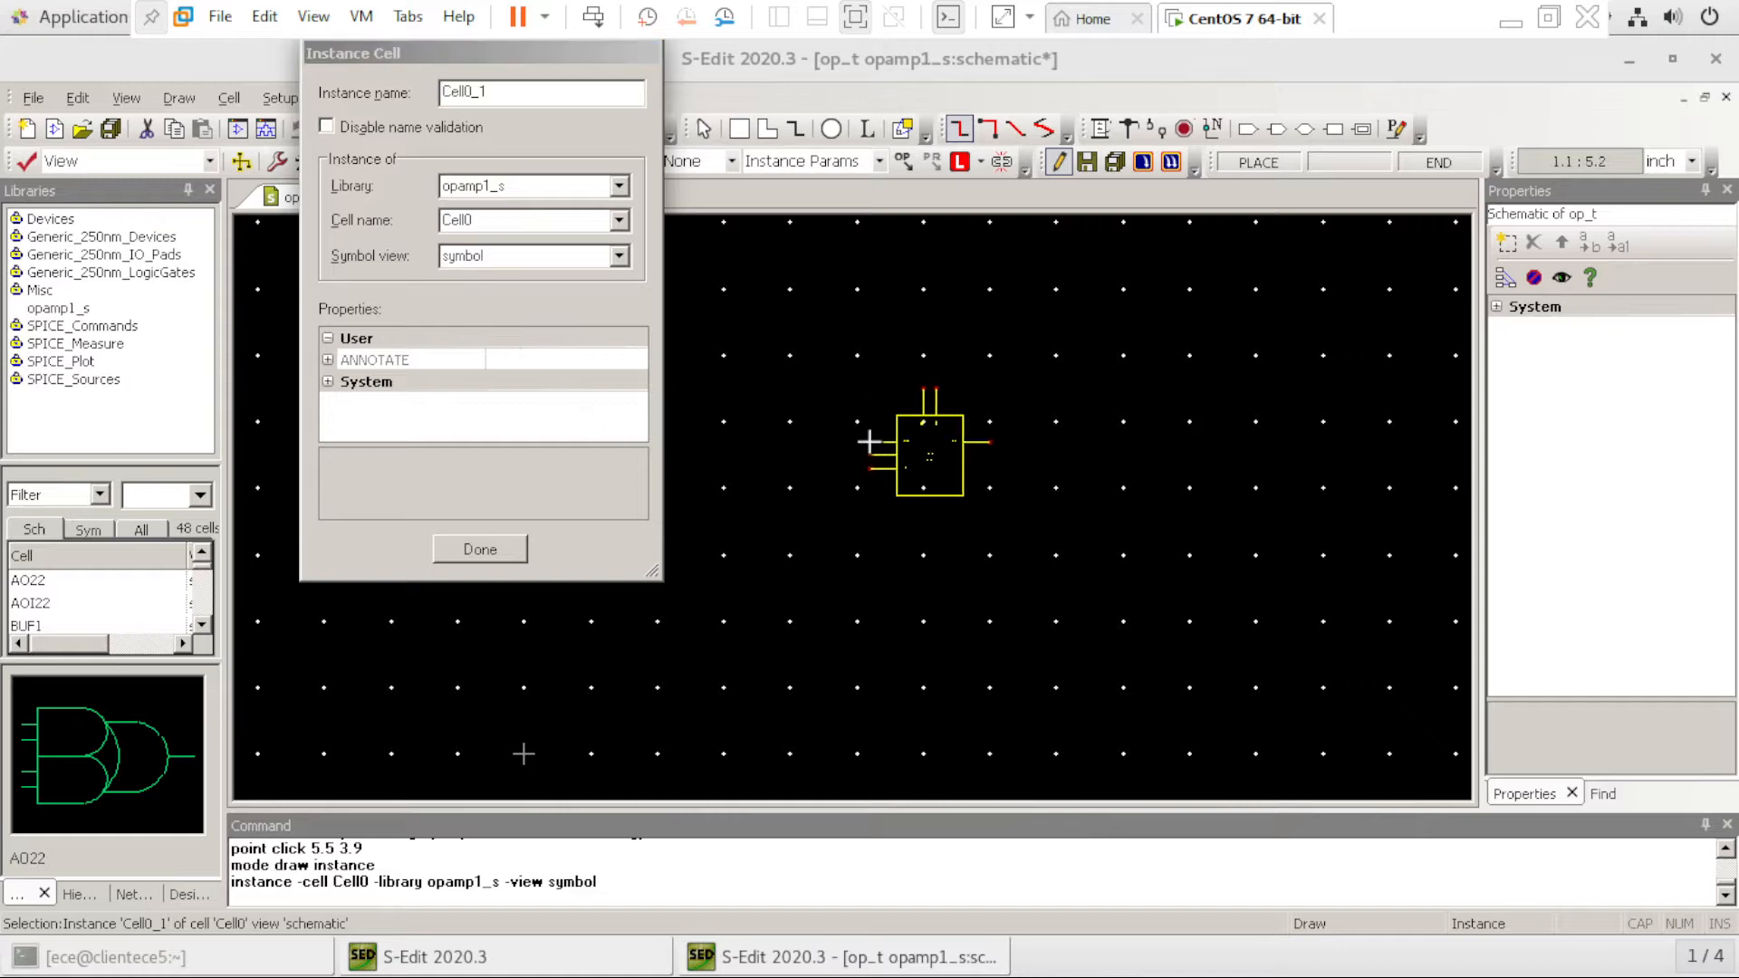
{"action": "left_click", "coordinate": [818, 421]}
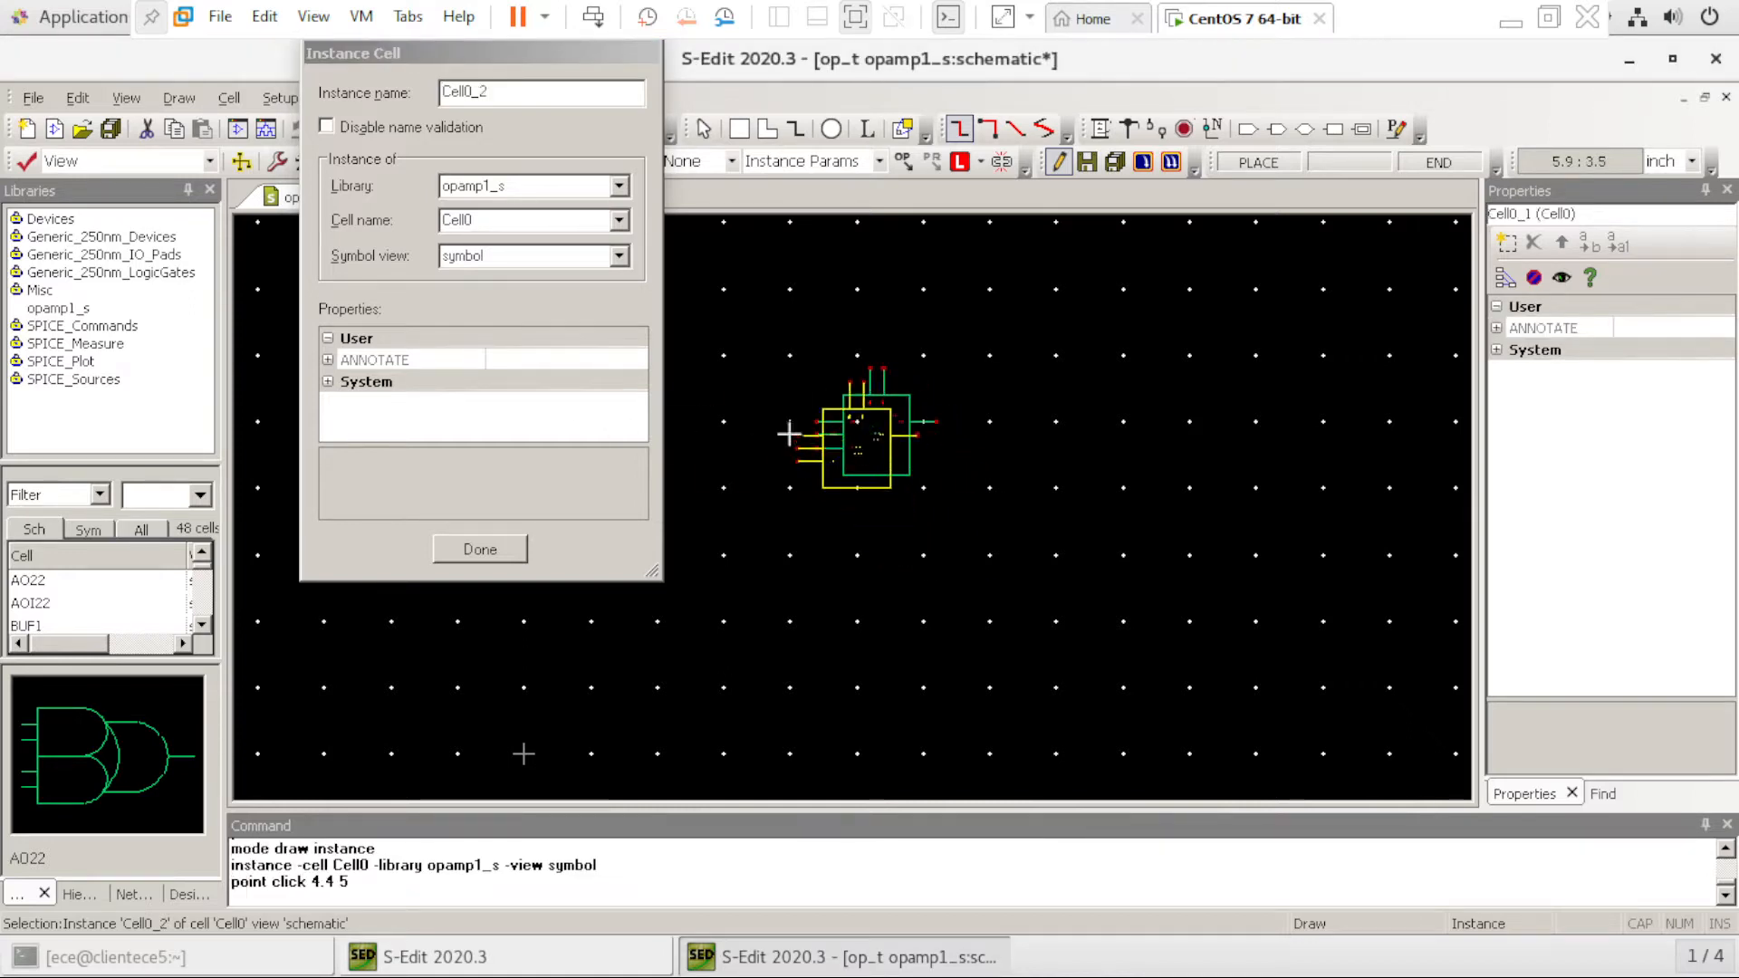
Examine the placed Cell0 symbol and its pins up close
{"action": "key", "text": "Home"}
{"action": "scroll", "coordinate": [837, 481], "scroll_direction": "up", "scroll_amount": 1}
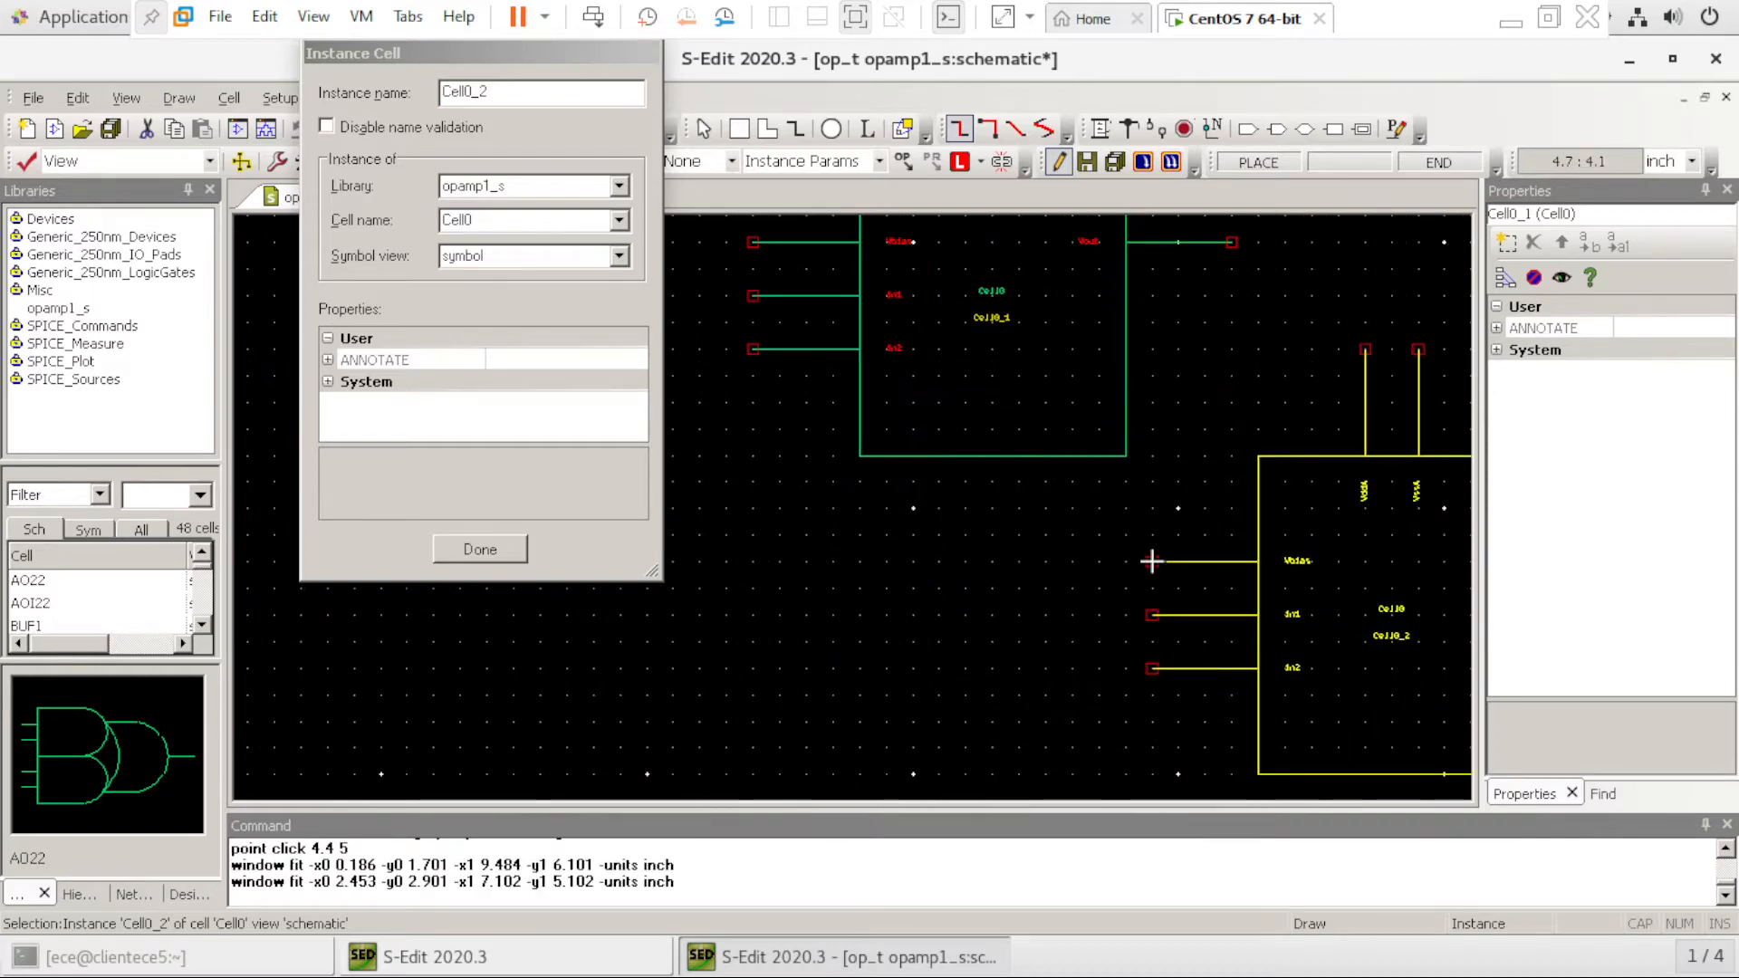
{"action": "scroll", "coordinate": [1158, 564], "scroll_direction": "up", "scroll_amount": 1}
{"action": "key", "text": "Up"}
{"action": "key", "text": "Up"}
{"action": "key", "text": "Up"}
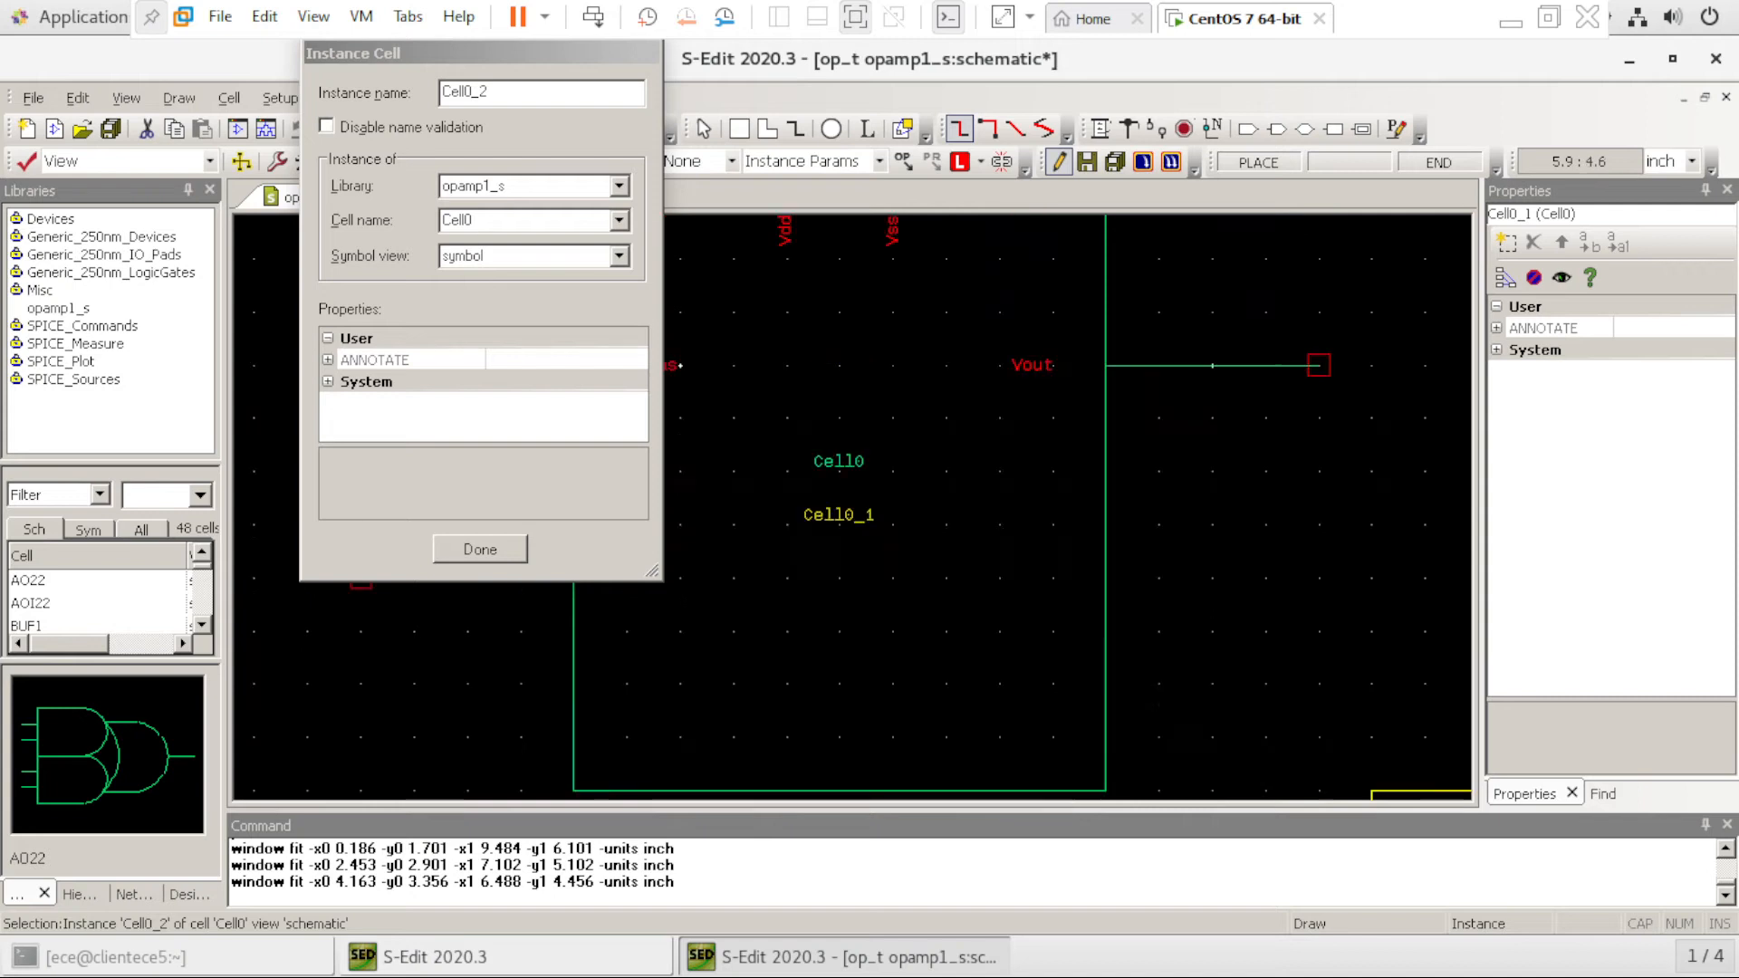
{"action": "scroll", "coordinate": [999, 524], "scroll_direction": "down", "scroll_amount": 1}
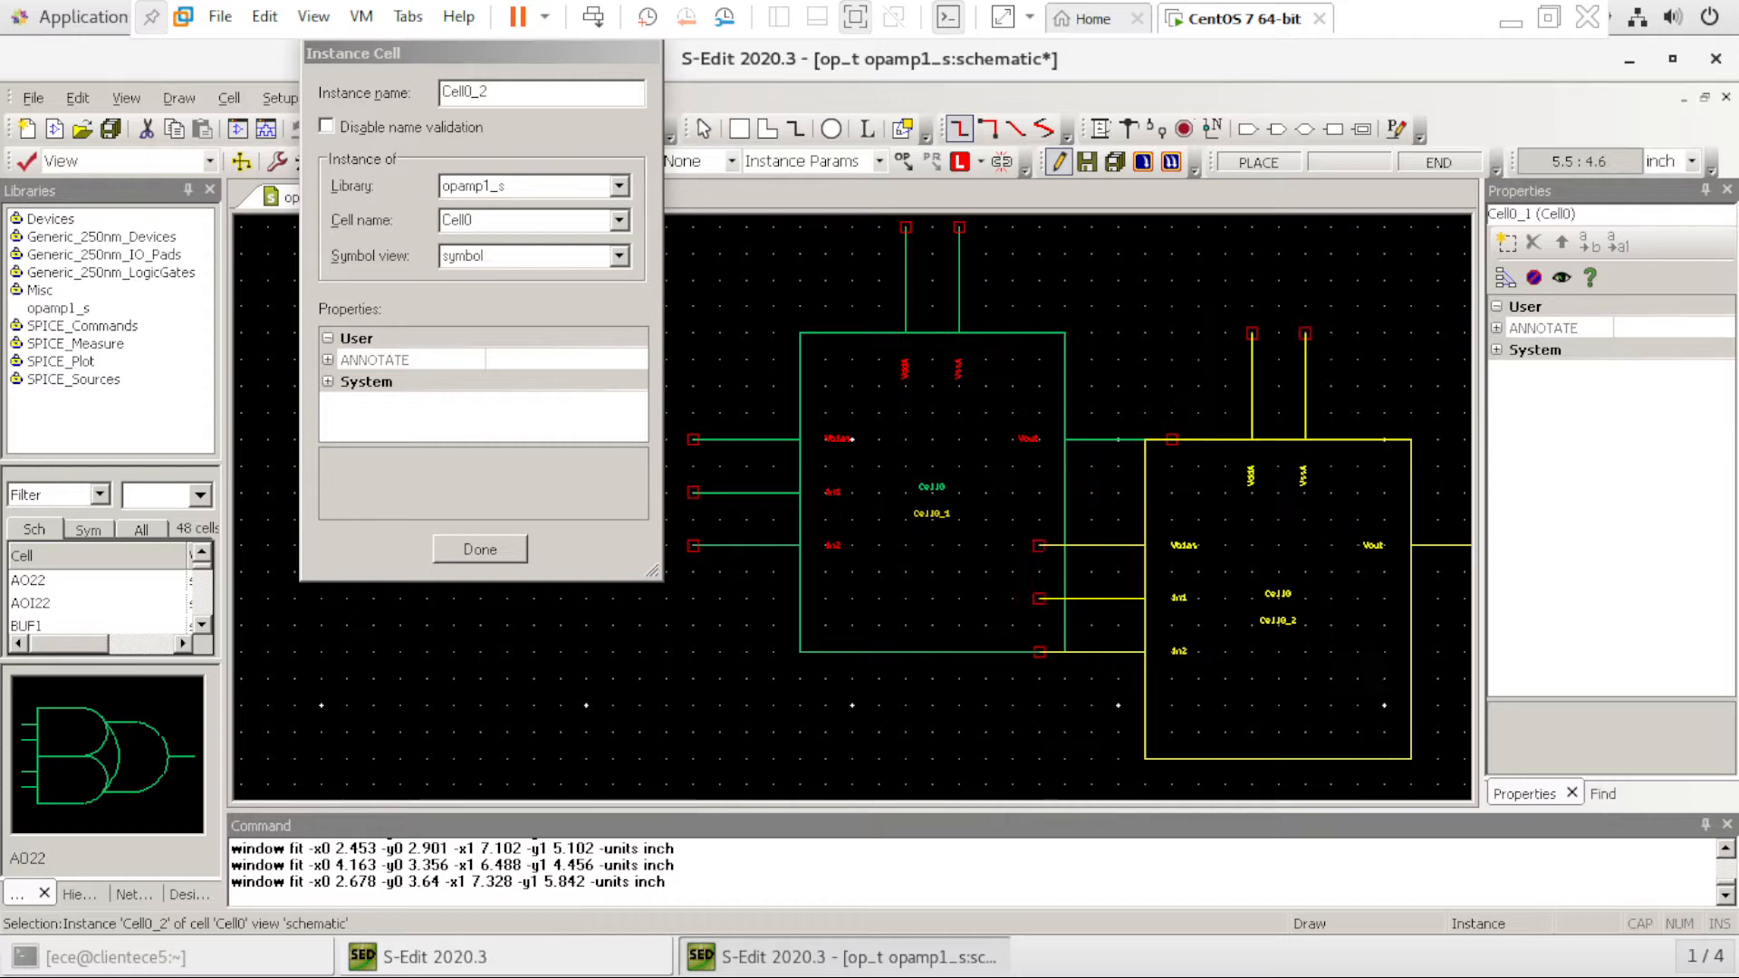
Place an upright vdc source from the SPICE_Sources library well to the left of the Cell0 symbol's input pins
{"action": "left_click", "coordinate": [619, 186]}
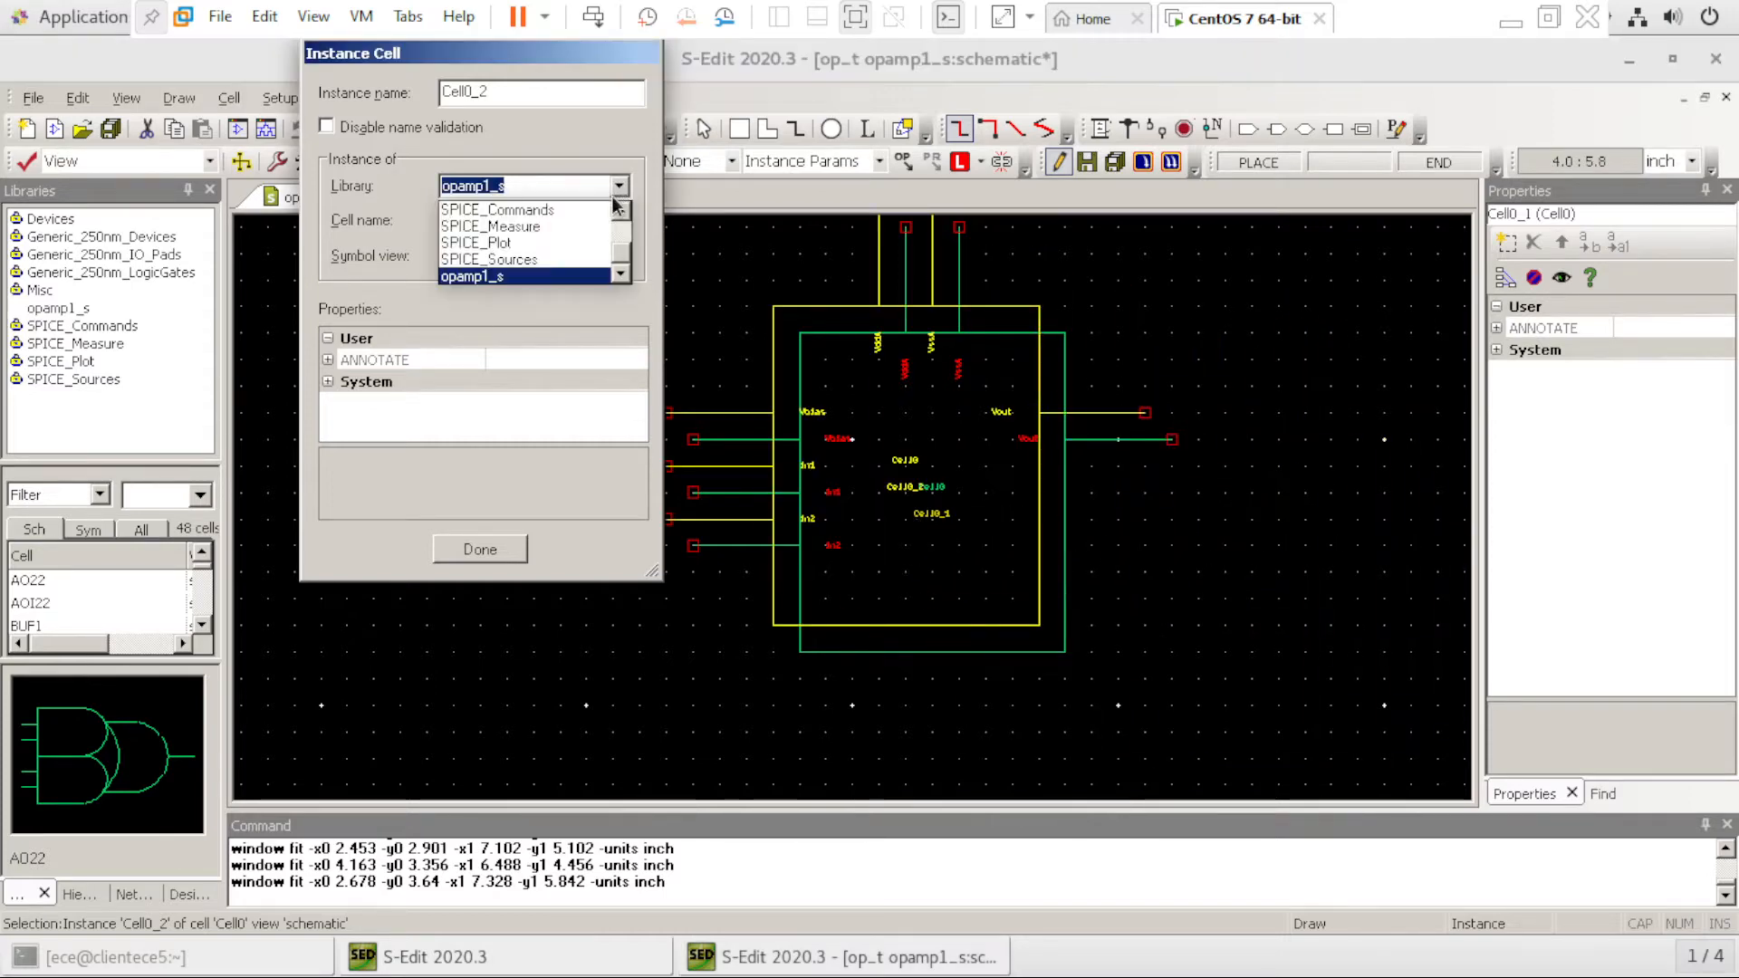
{"action": "scroll", "coordinate": [583, 246], "scroll_direction": "up", "scroll_amount": 2}
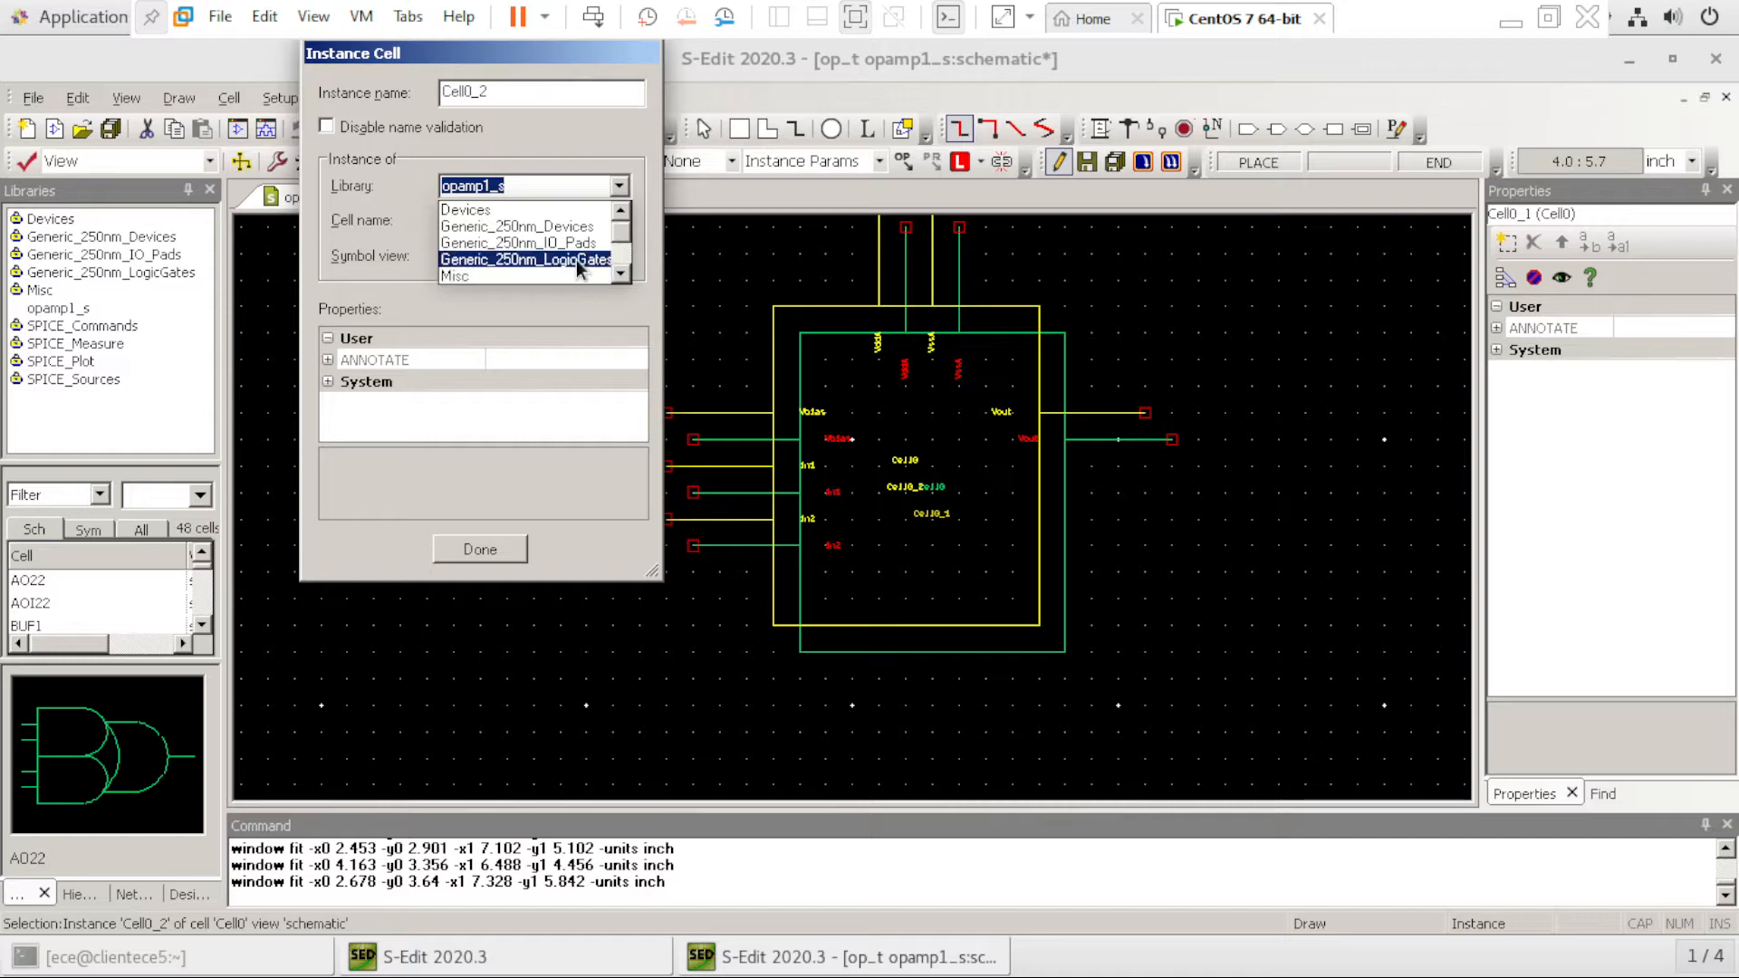
{"action": "scroll", "coordinate": [543, 274], "scroll_direction": "down", "scroll_amount": 1}
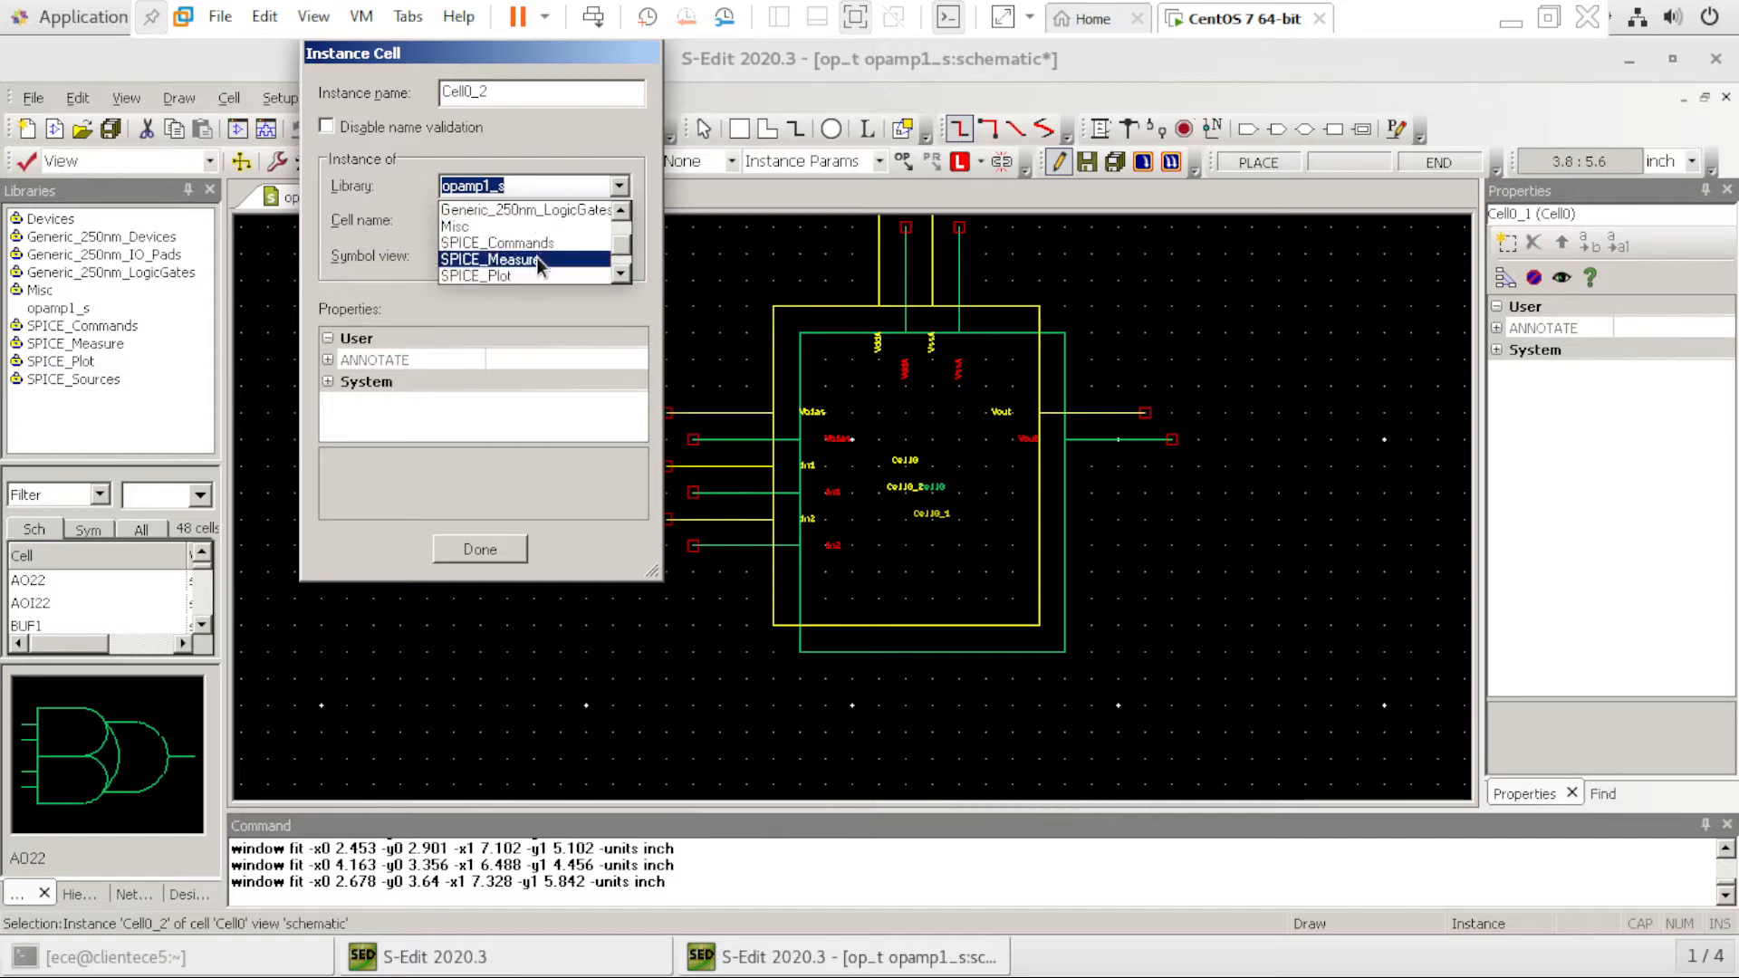
{"action": "scroll", "coordinate": [540, 248], "scroll_direction": "down", "scroll_amount": 1}
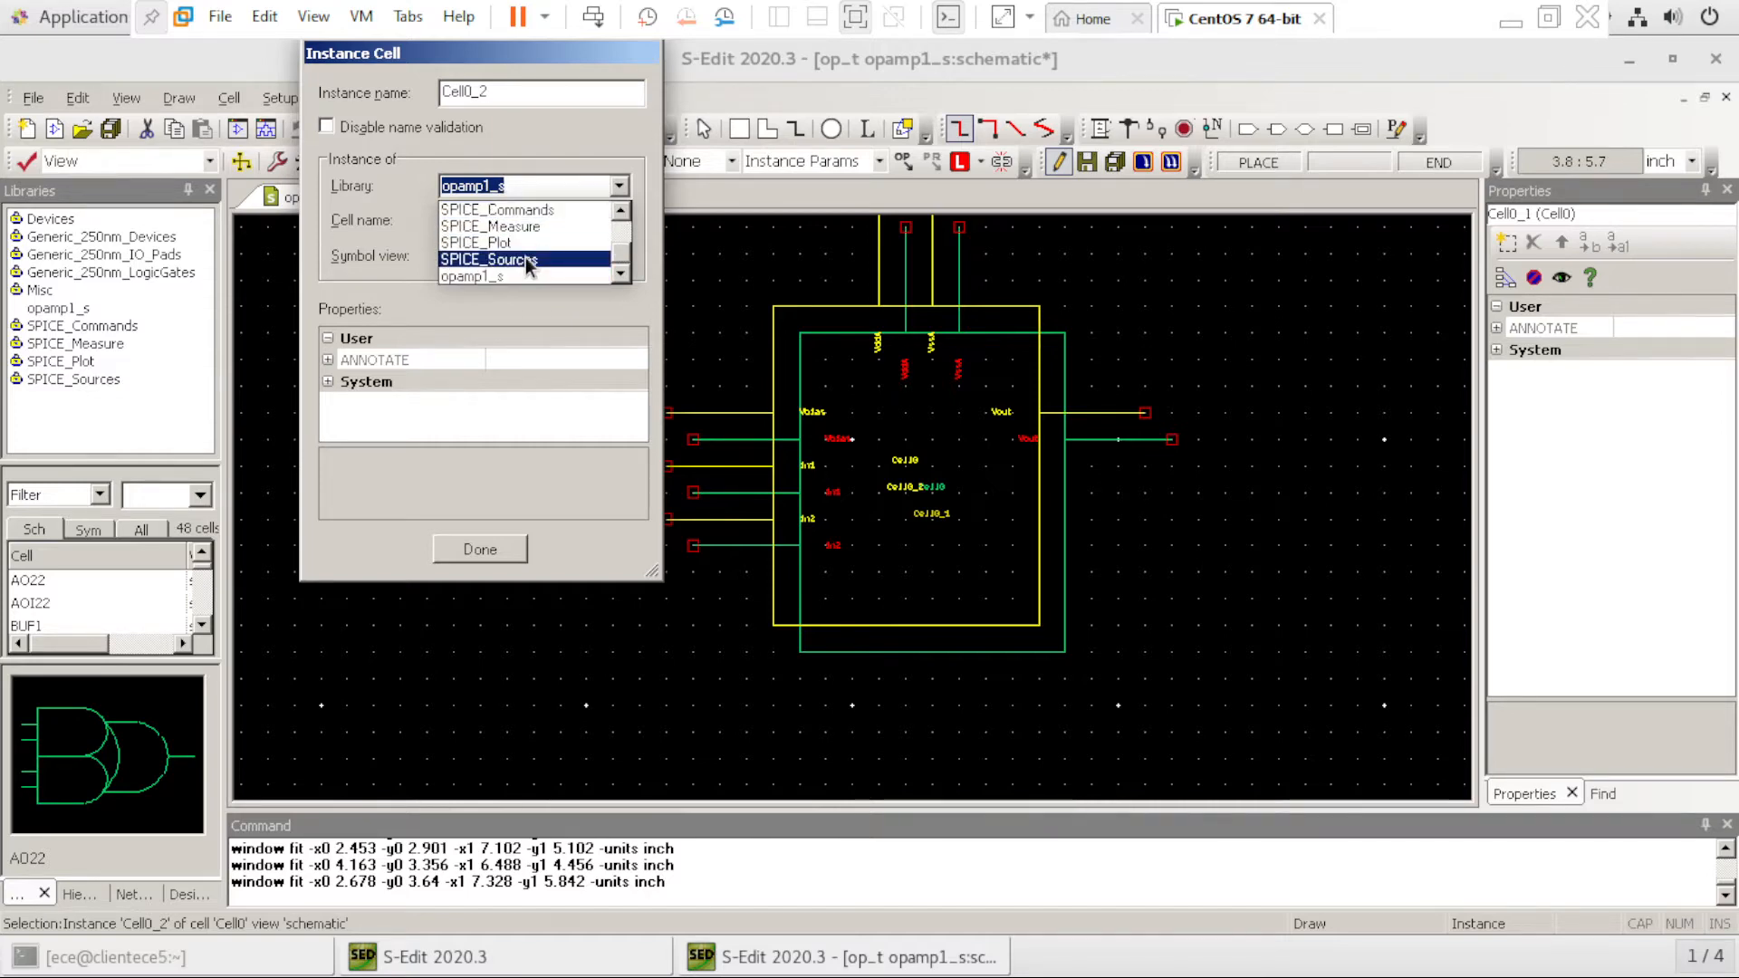
{"action": "left_click", "coordinate": [524, 260]}
{"action": "left_click", "coordinate": [618, 221]}
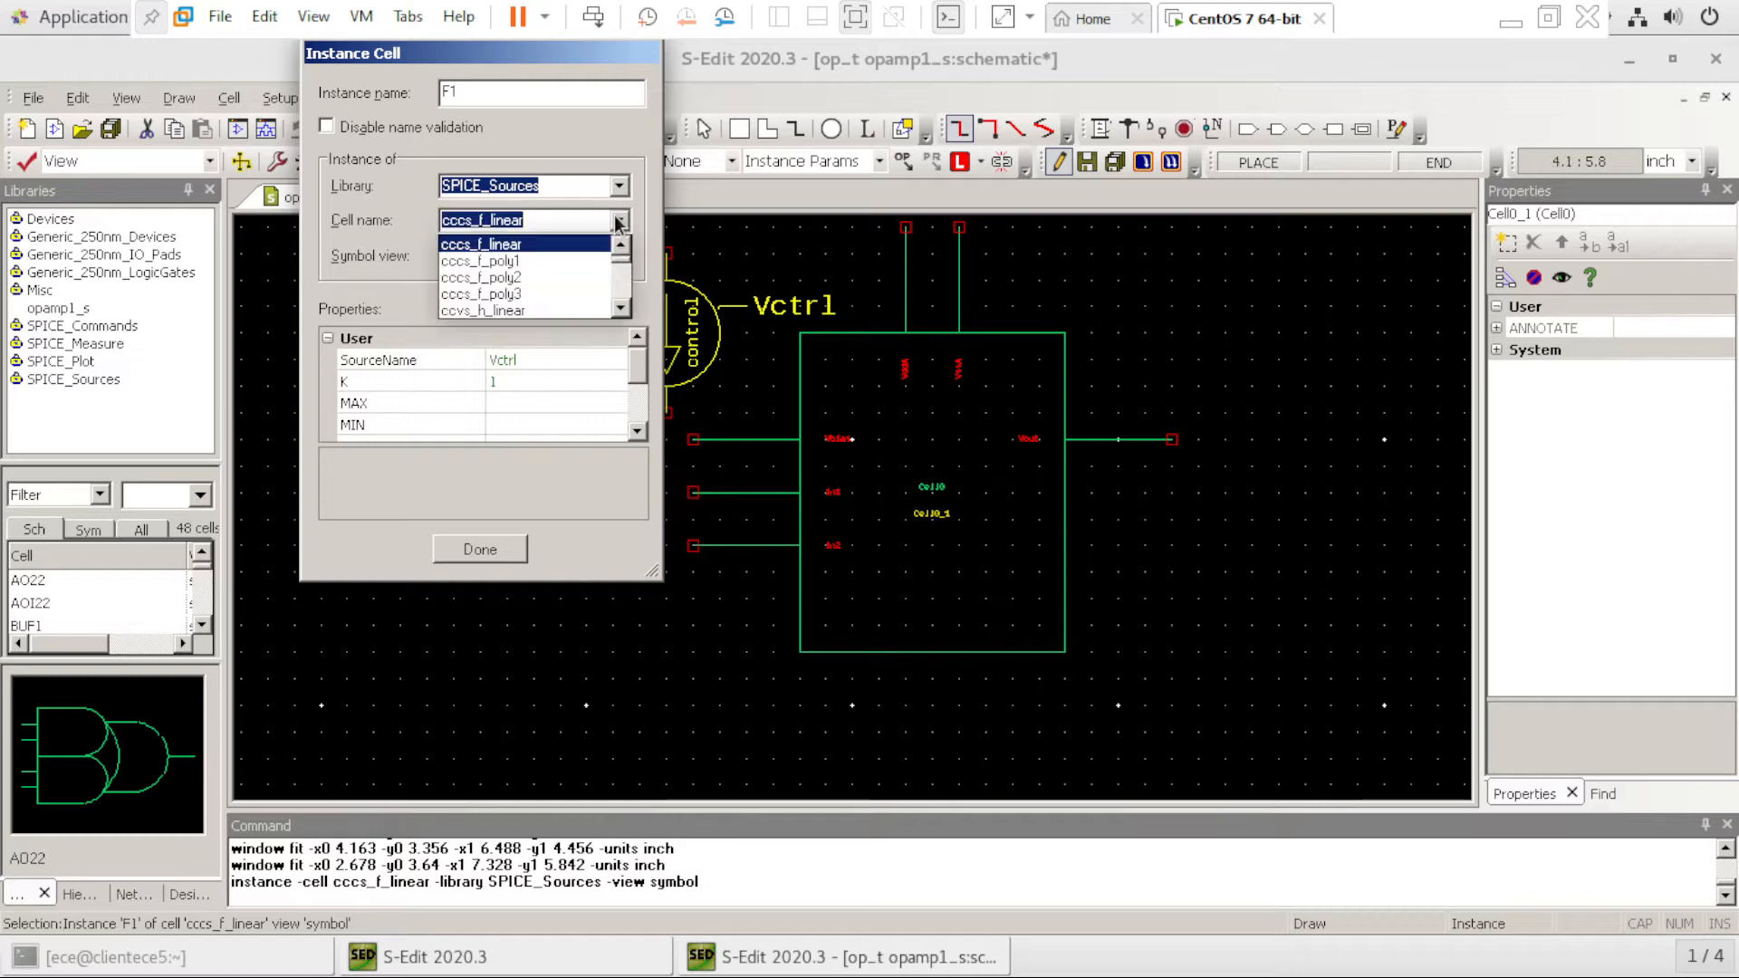
{"action": "scroll", "coordinate": [536, 268], "scroll_direction": "down", "scroll_amount": 3}
{"action": "scroll", "coordinate": [536, 274], "scroll_direction": "down", "scroll_amount": 4}
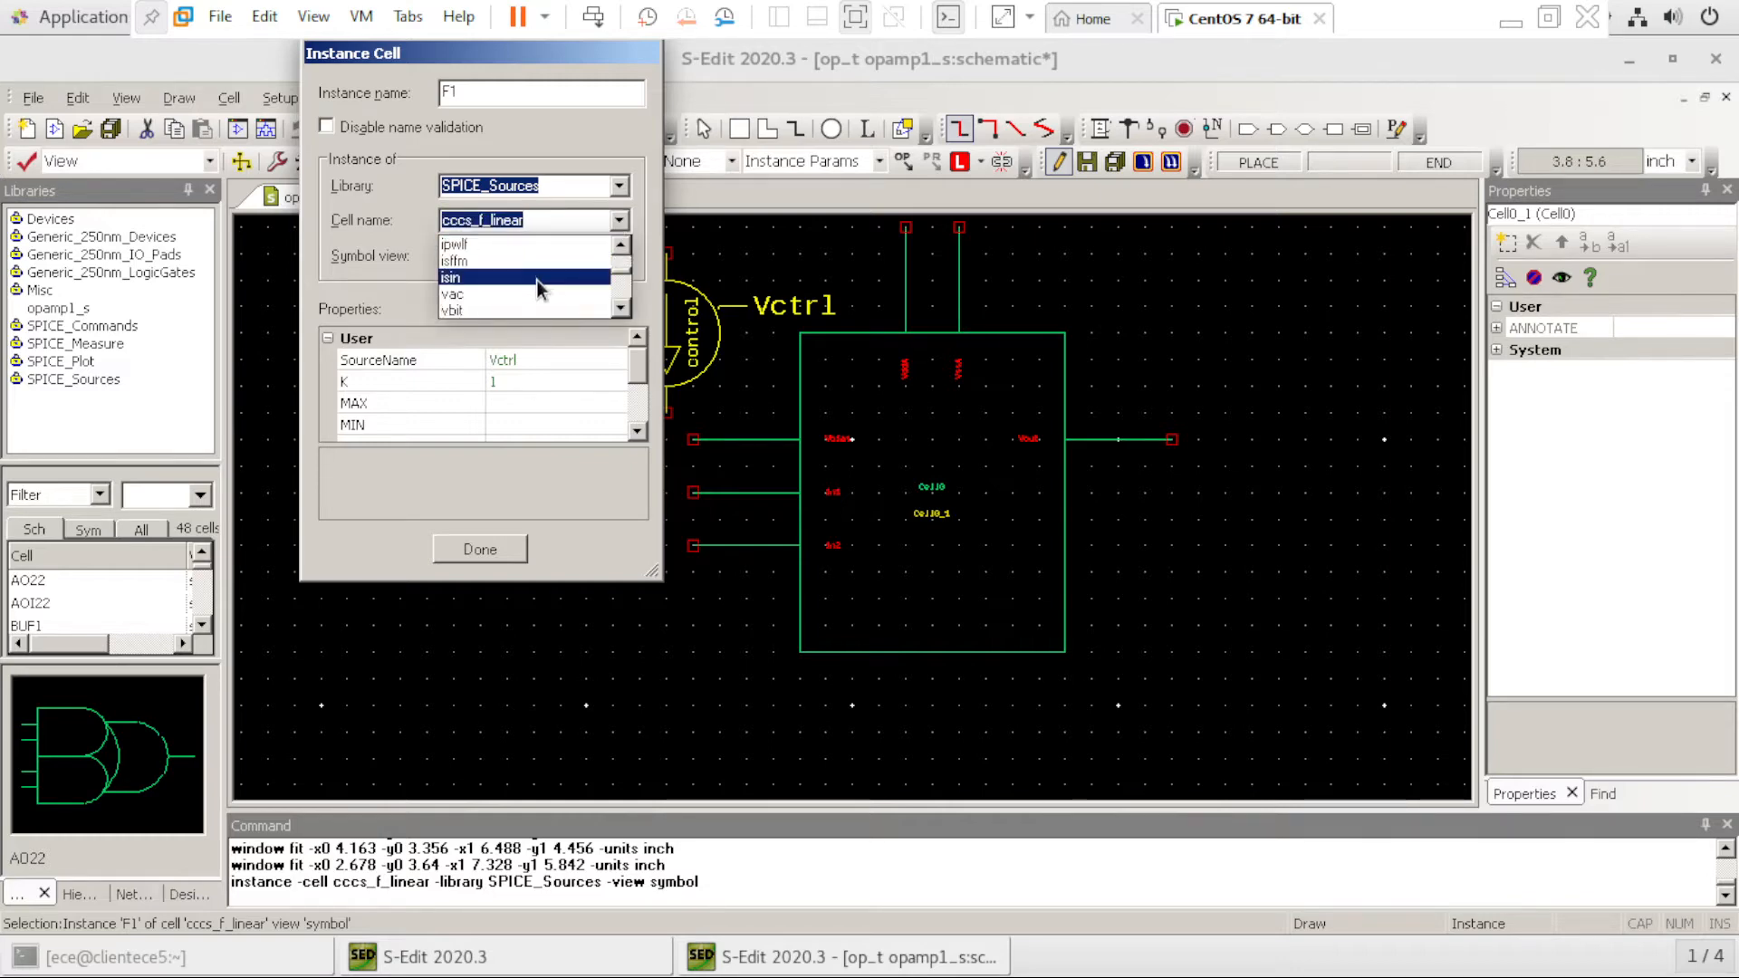
{"action": "scroll", "coordinate": [536, 279], "scroll_direction": "down", "scroll_amount": 2}
{"action": "scroll", "coordinate": [539, 288], "scroll_direction": "down", "scroll_amount": 3}
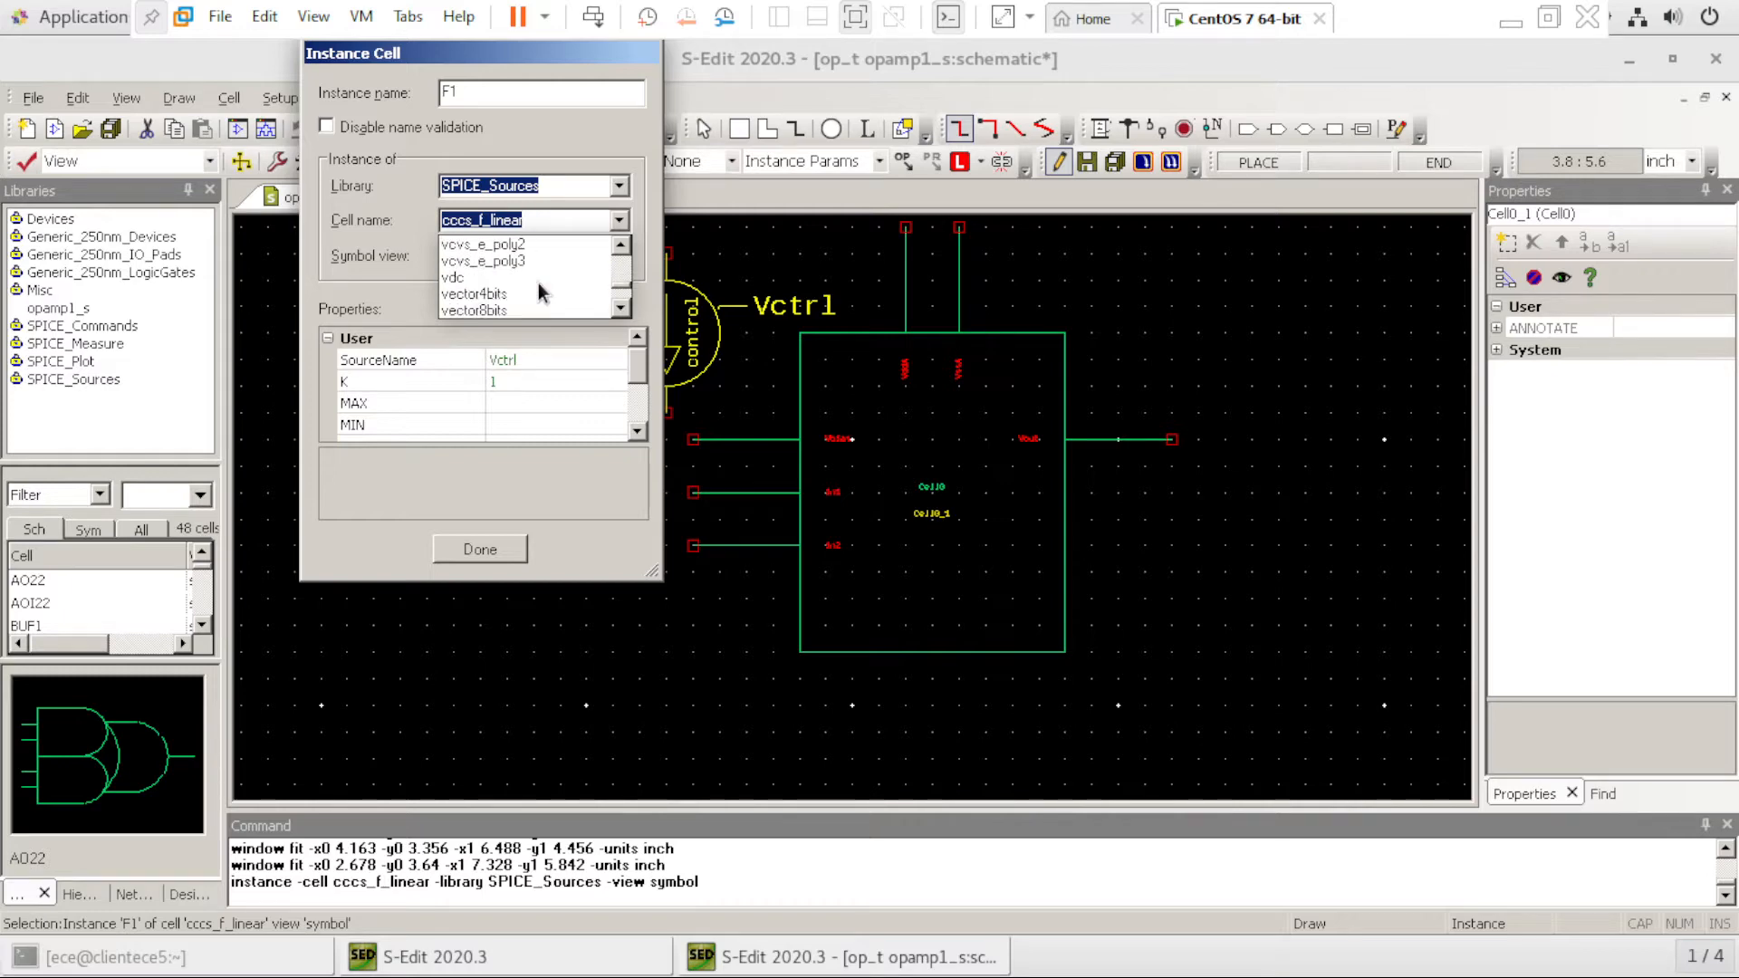
{"action": "left_click", "coordinate": [487, 278]}
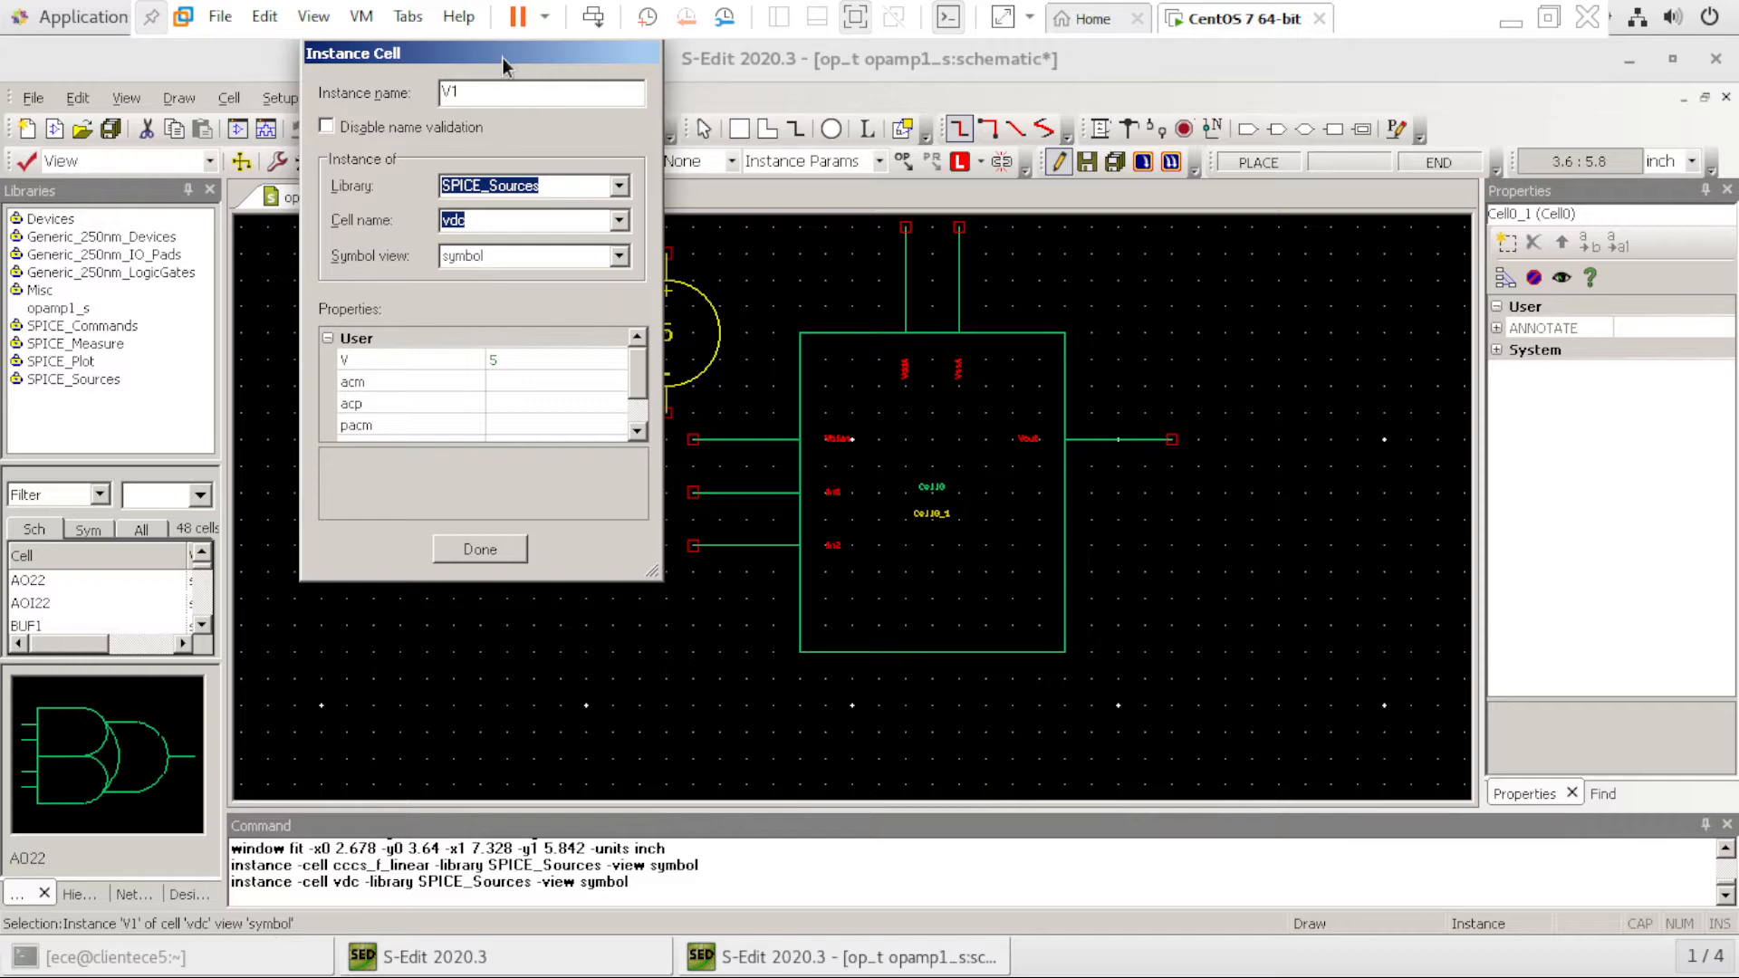
{"action": "left_click_drag", "start_coordinate": [501, 58], "coordinate": [1399, 219]}
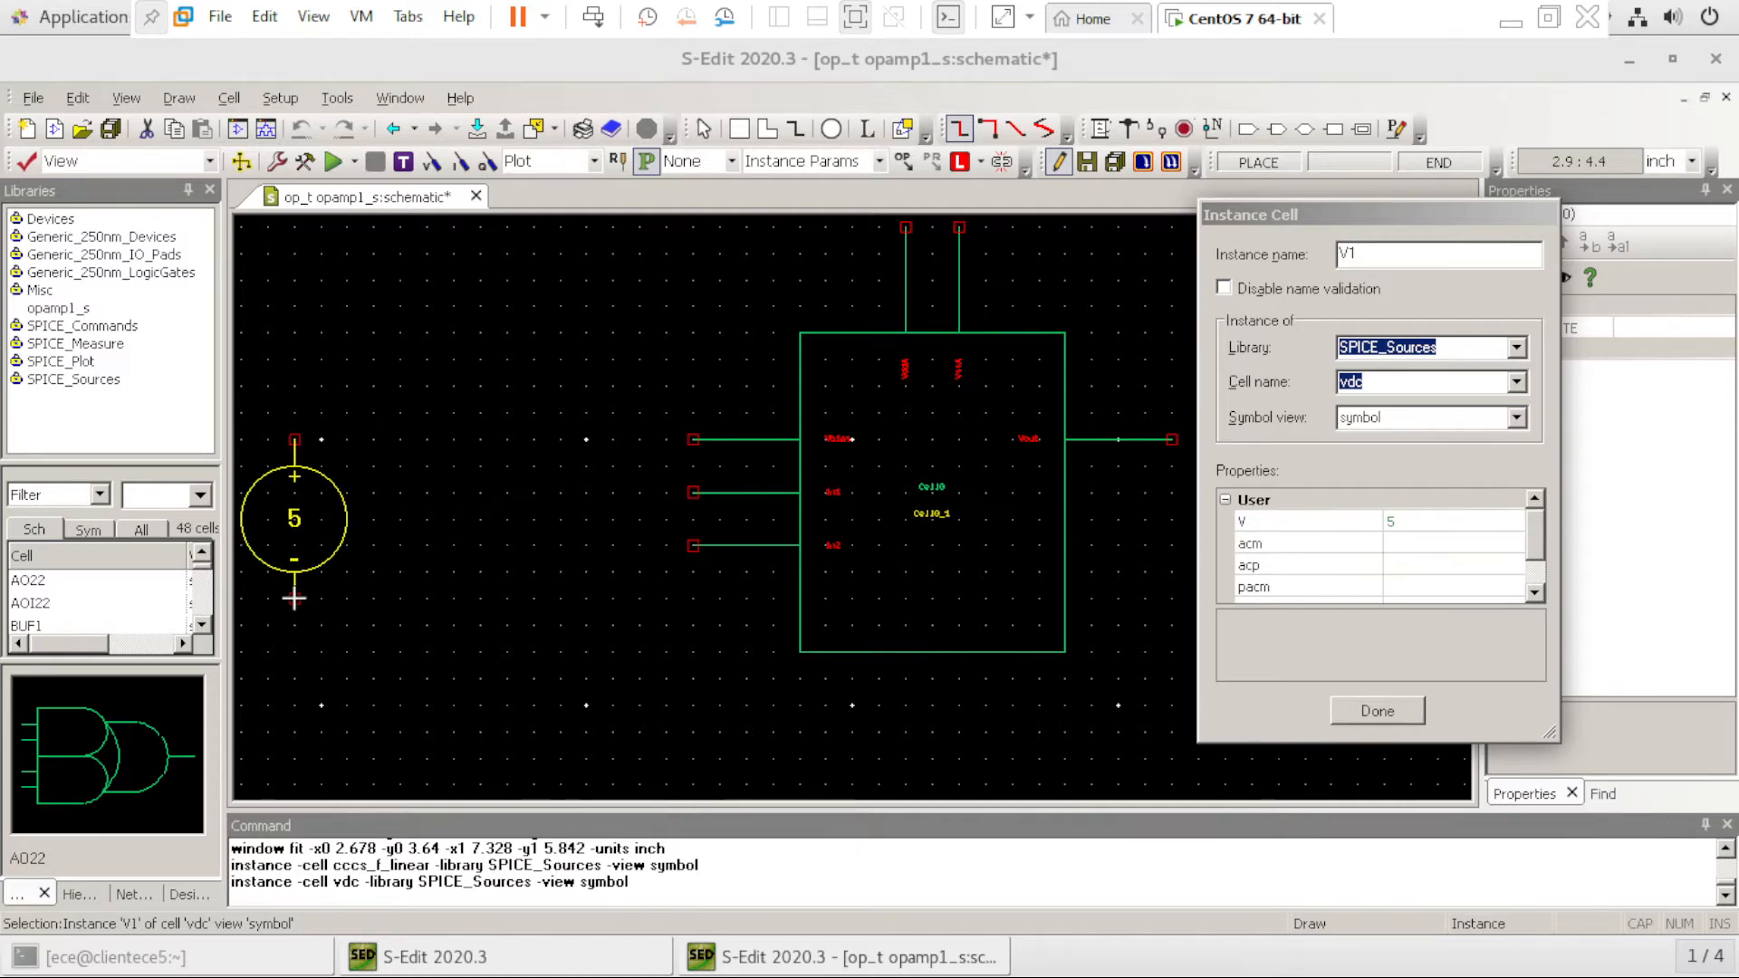
{"action": "key", "text": "Left"}
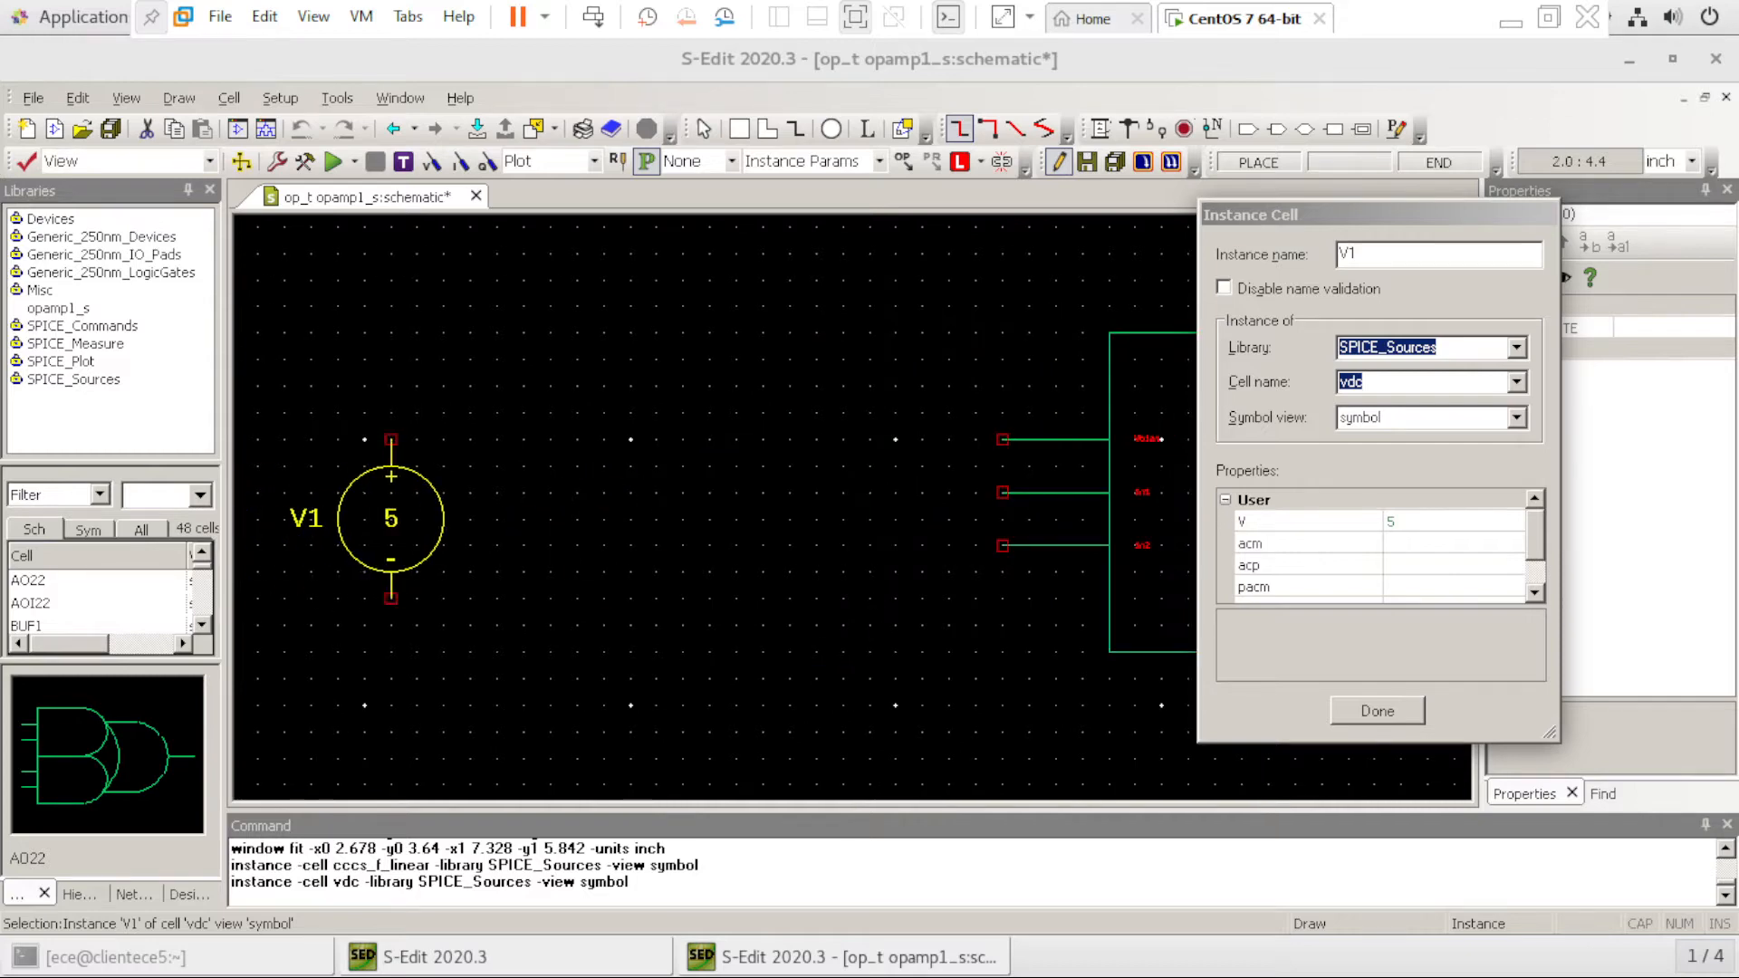
{"action": "left_click", "coordinate": [470, 598]}
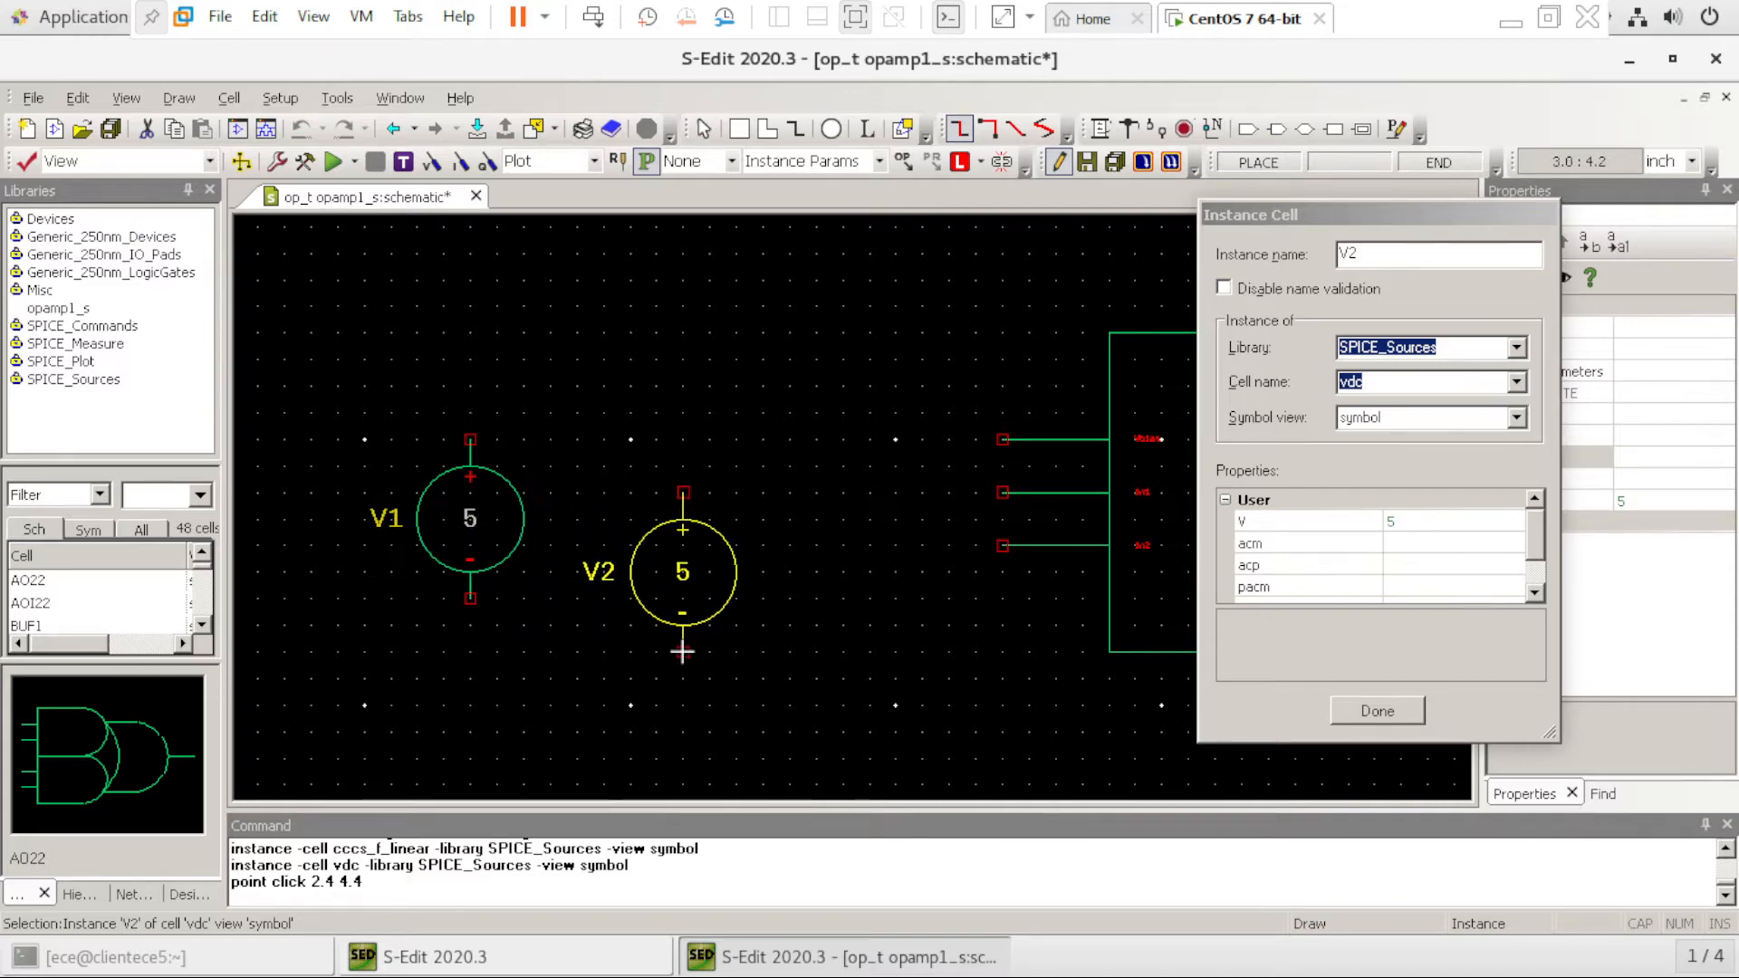
Place two more vdc sources: one rotated horizontally just above the Vbias pin, and one upright below the input pins
{"action": "key", "text": "r"}
{"action": "key", "text": "r"}
{"action": "key", "text": "r"}
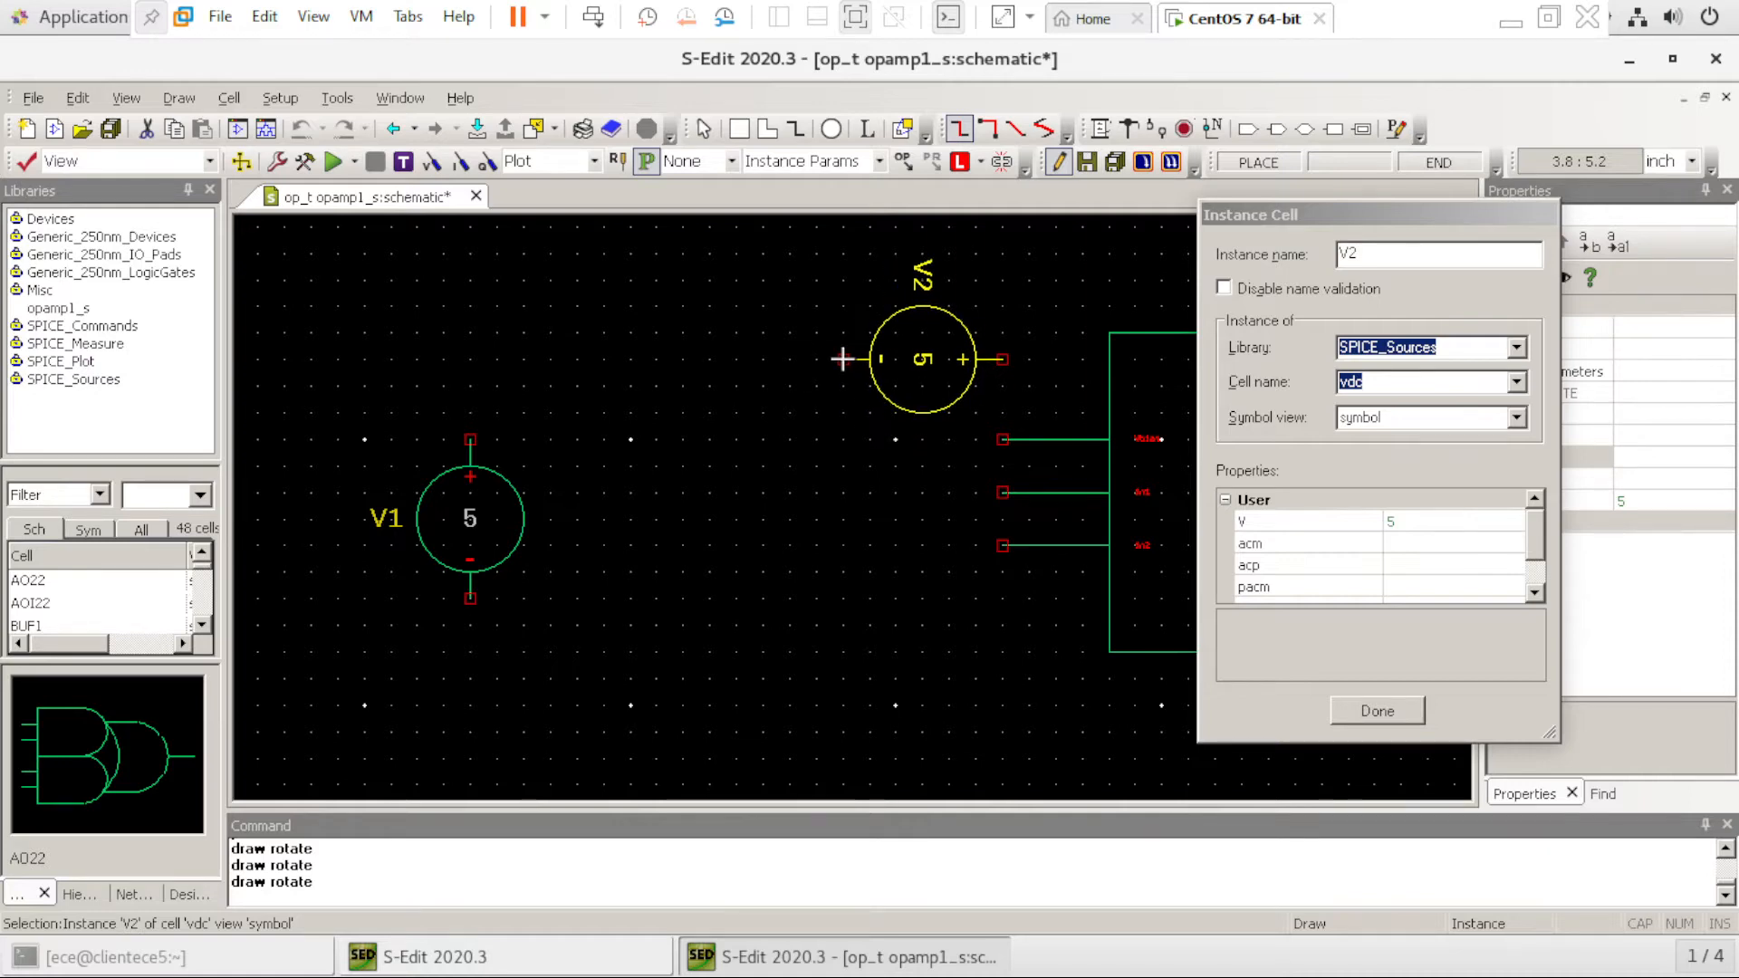
{"action": "left_click", "coordinate": [841, 359]}
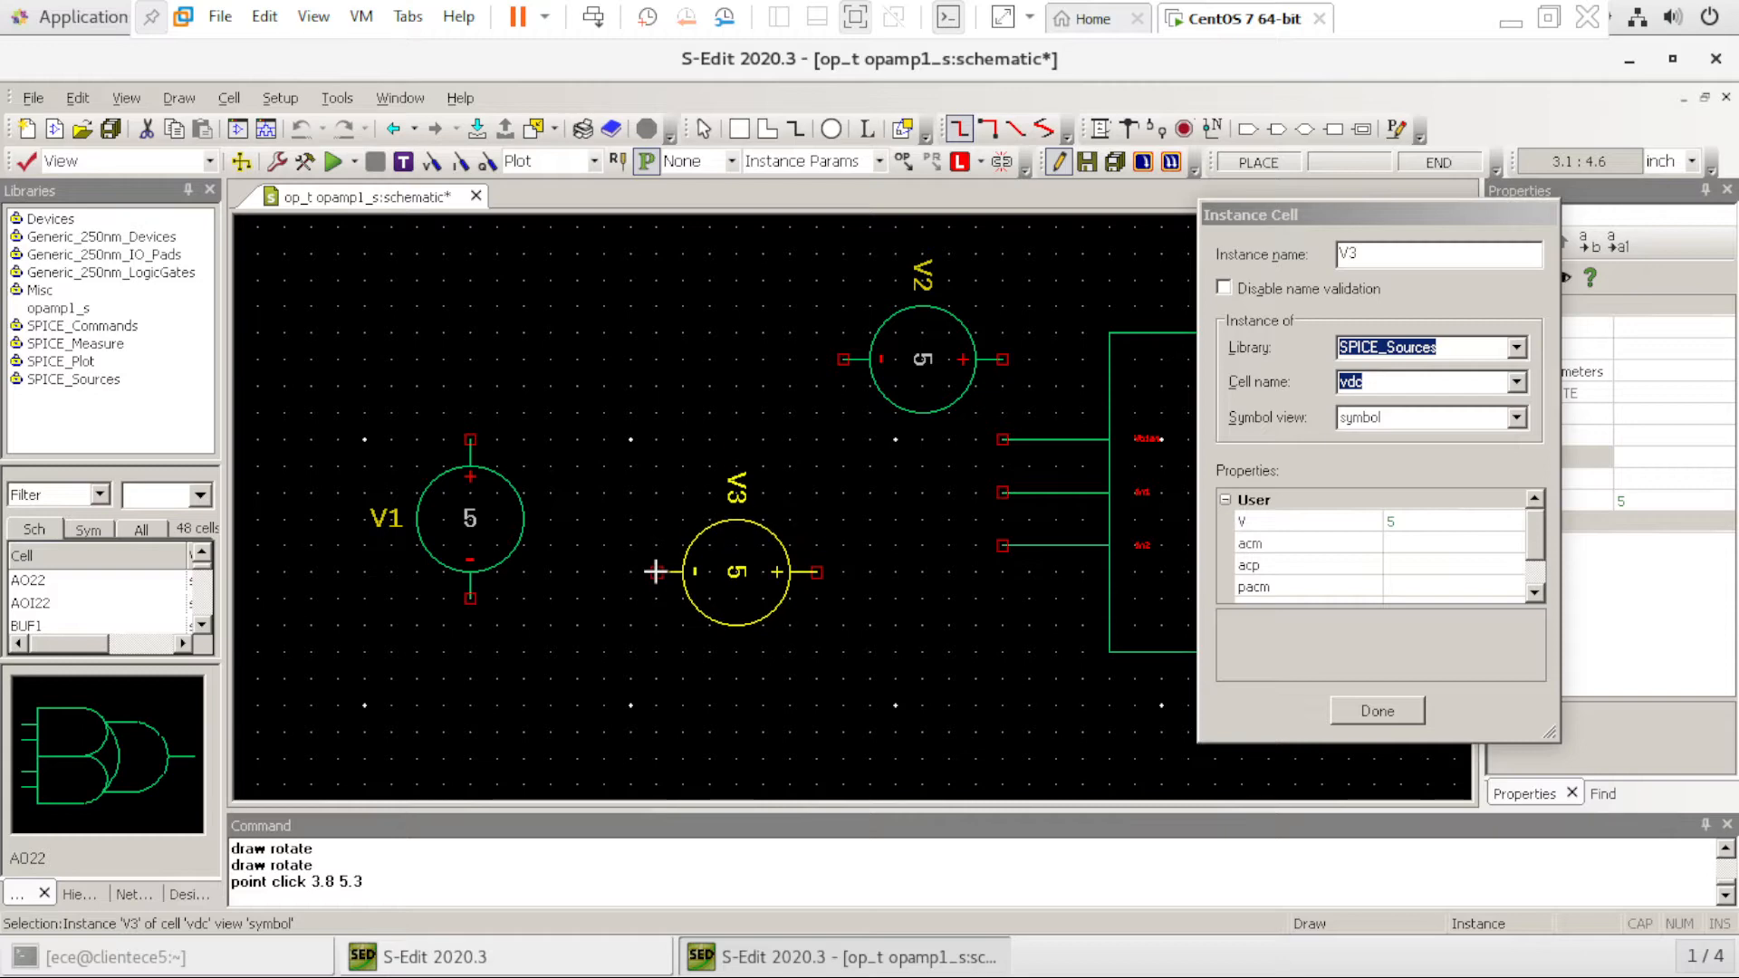
{"action": "key", "text": "r"}
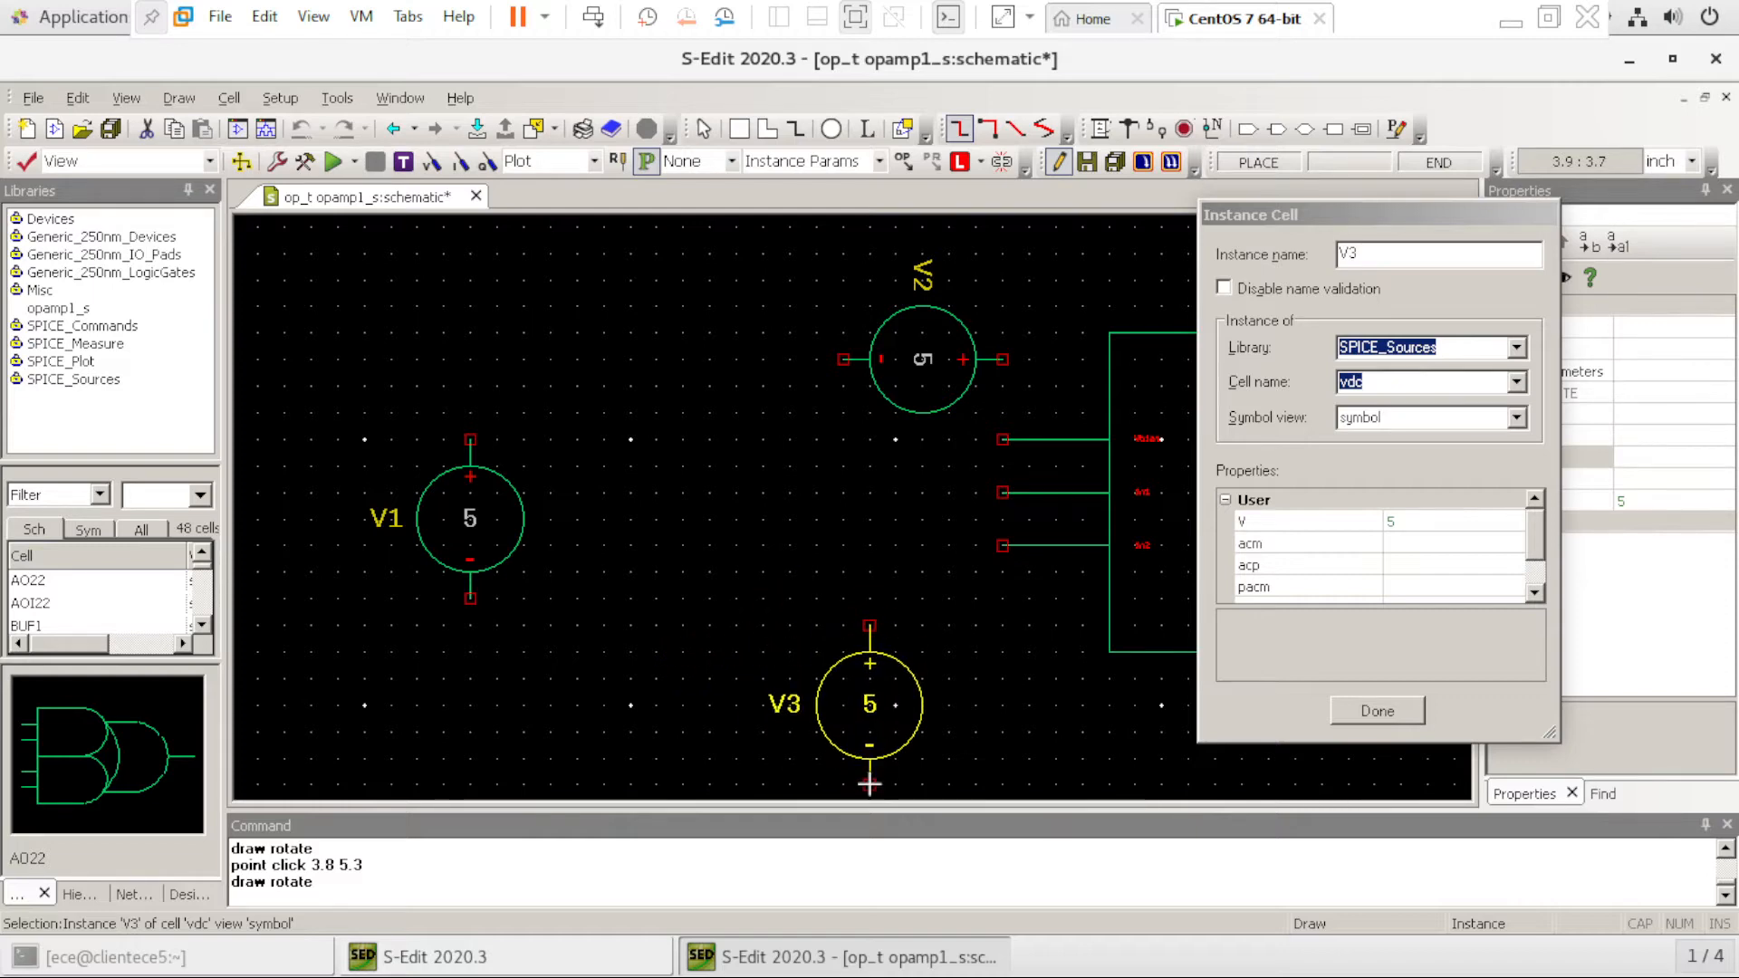
{"action": "left_click", "coordinate": [872, 833]}
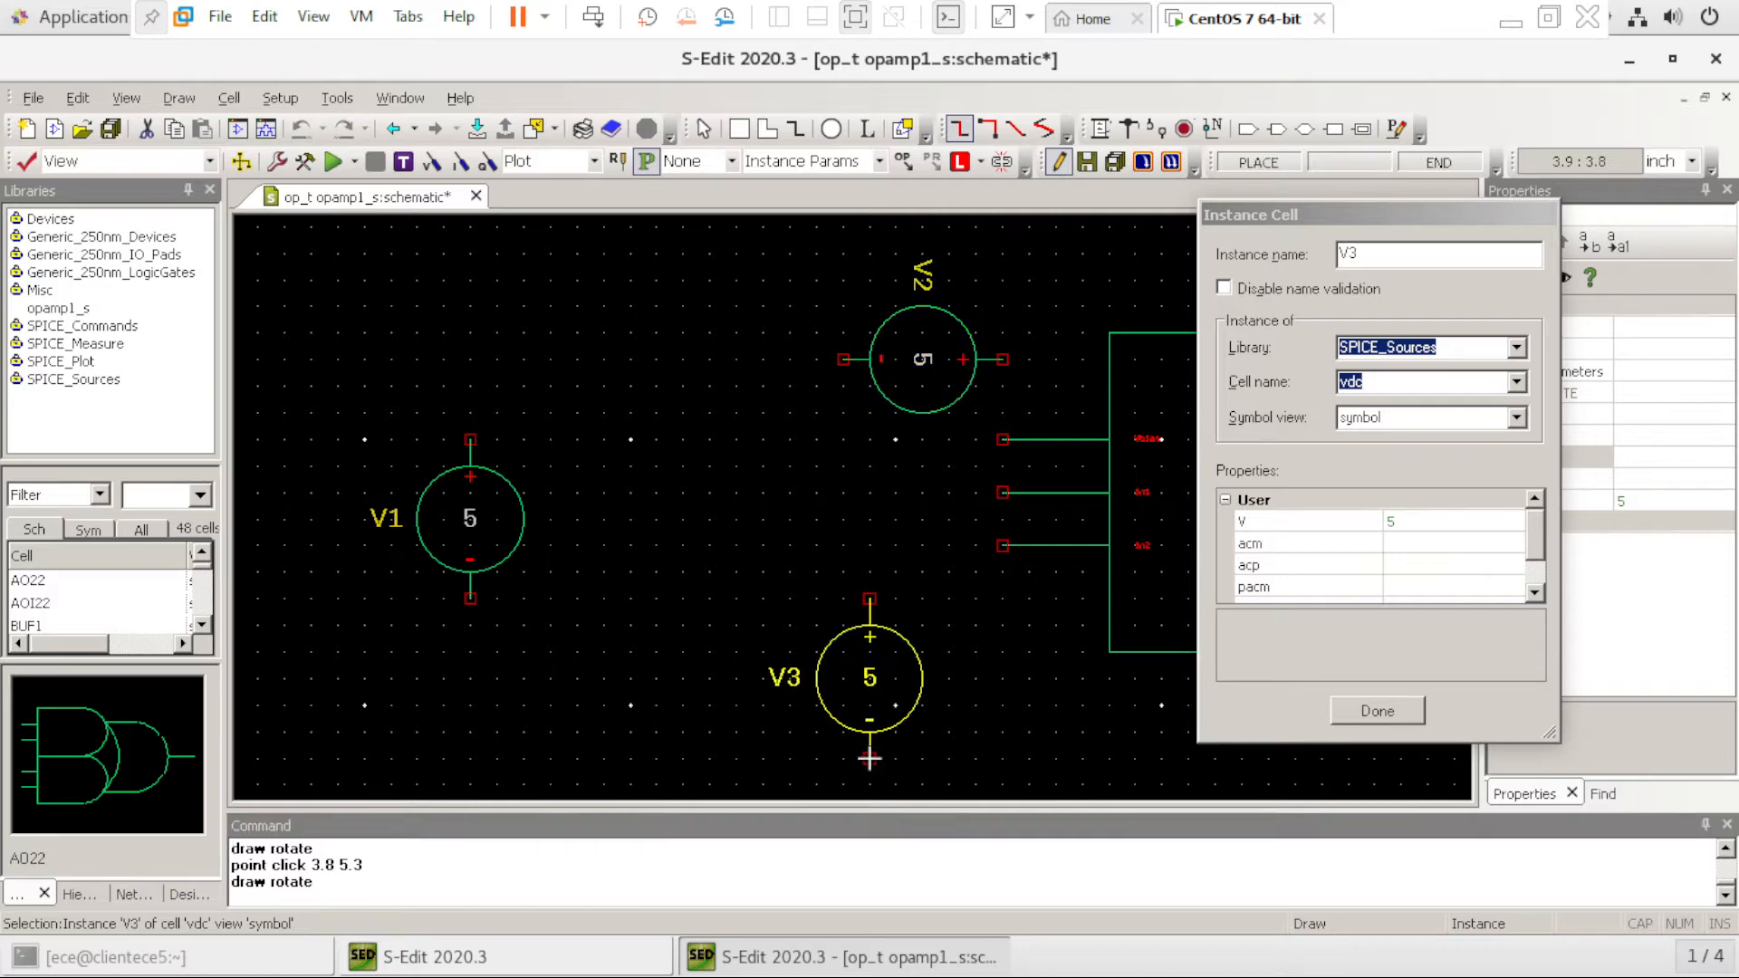
{"action": "left_click", "coordinate": [869, 759]}
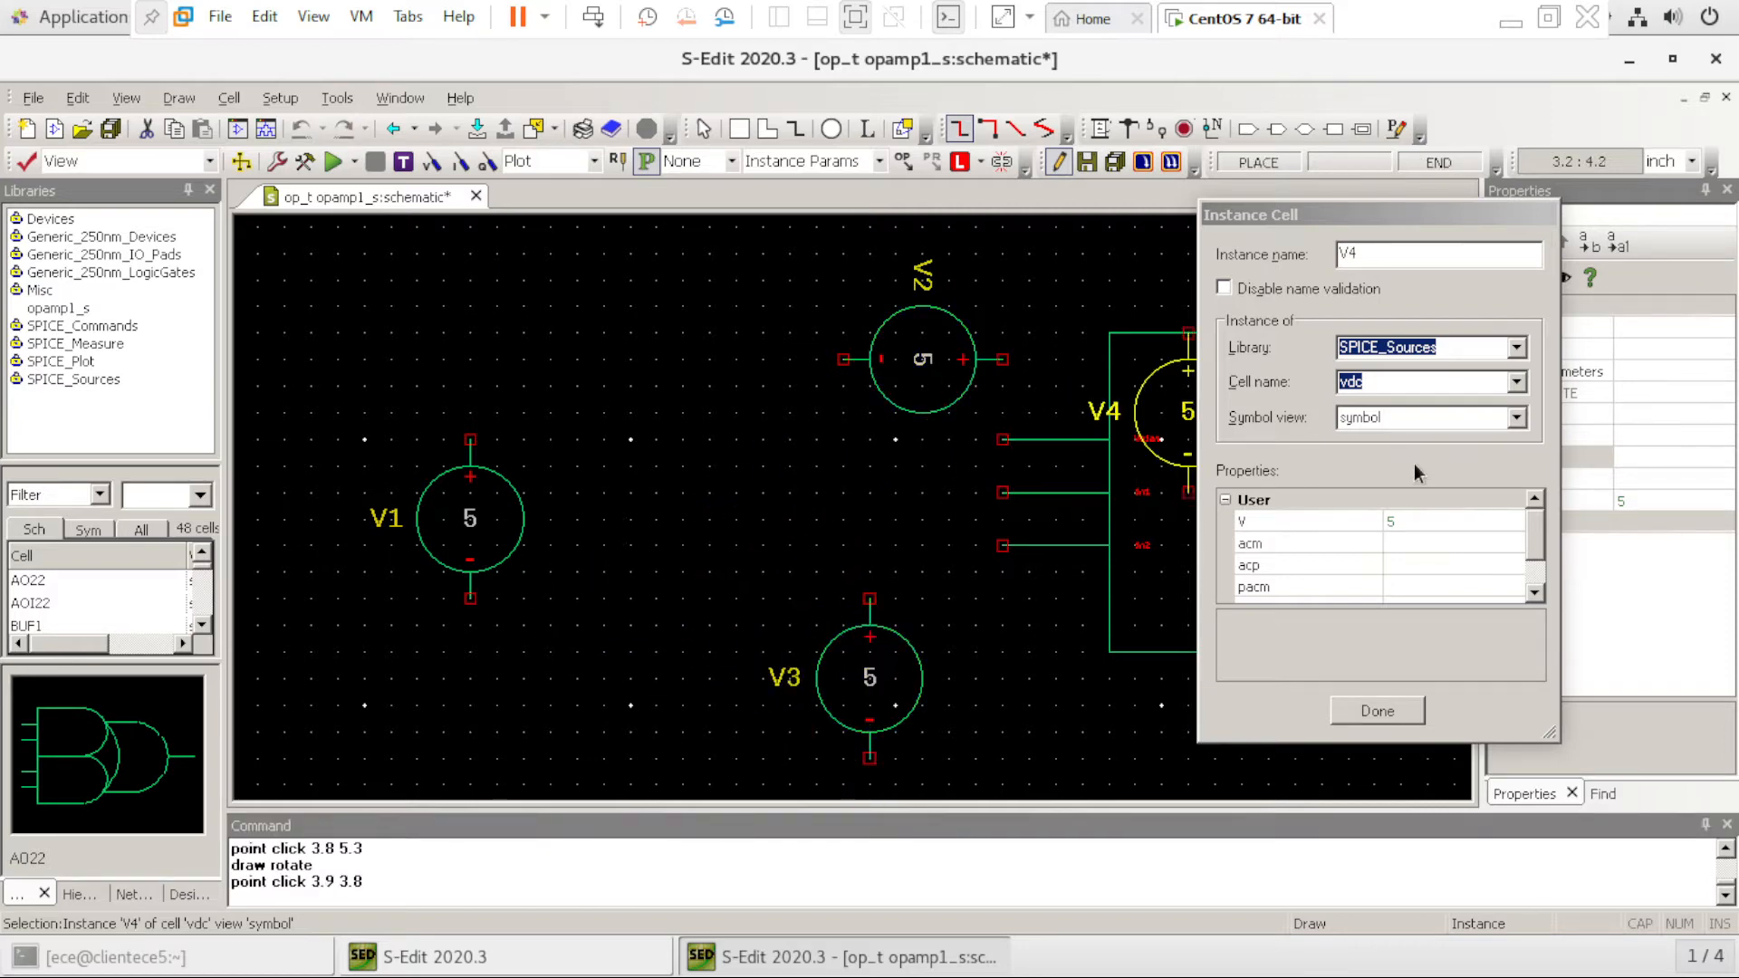
Place an upright vac source from the SPICE_Sources library between V1 and the Cell0 symbol, and end instance placement
{"action": "left_click", "coordinate": [1516, 381]}
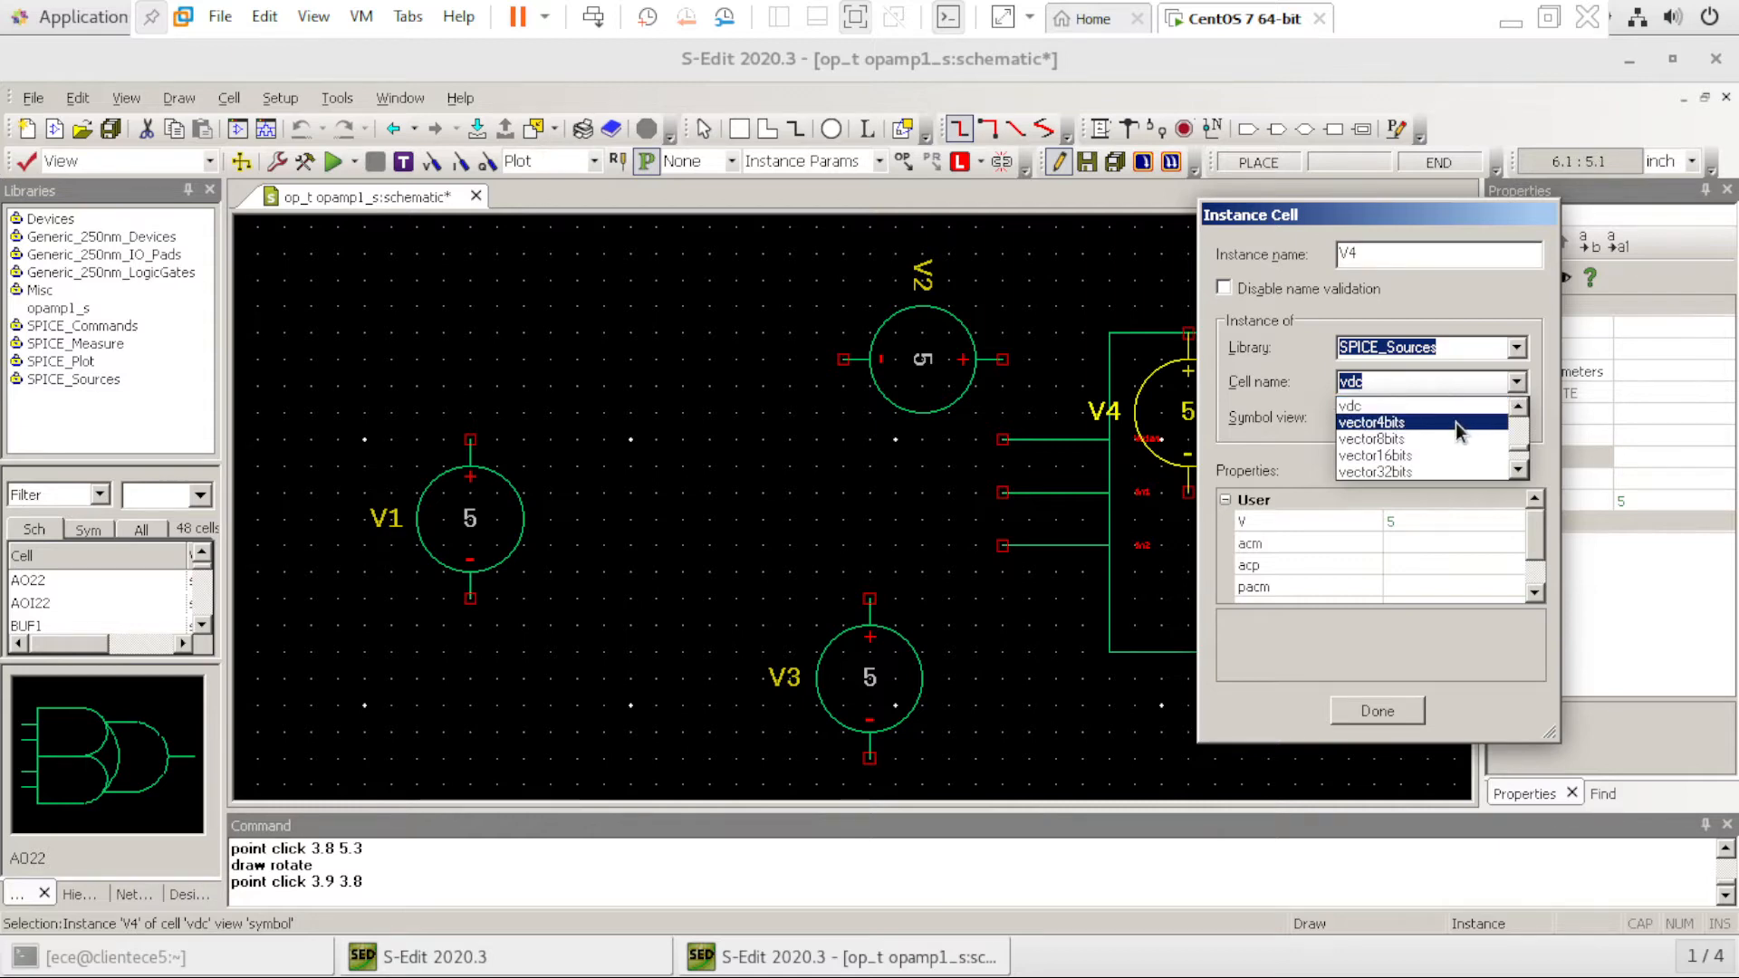
{"action": "scroll", "coordinate": [1458, 432], "scroll_direction": "up", "scroll_amount": 1}
{"action": "scroll", "coordinate": [1458, 432], "scroll_direction": "up", "scroll_amount": 3}
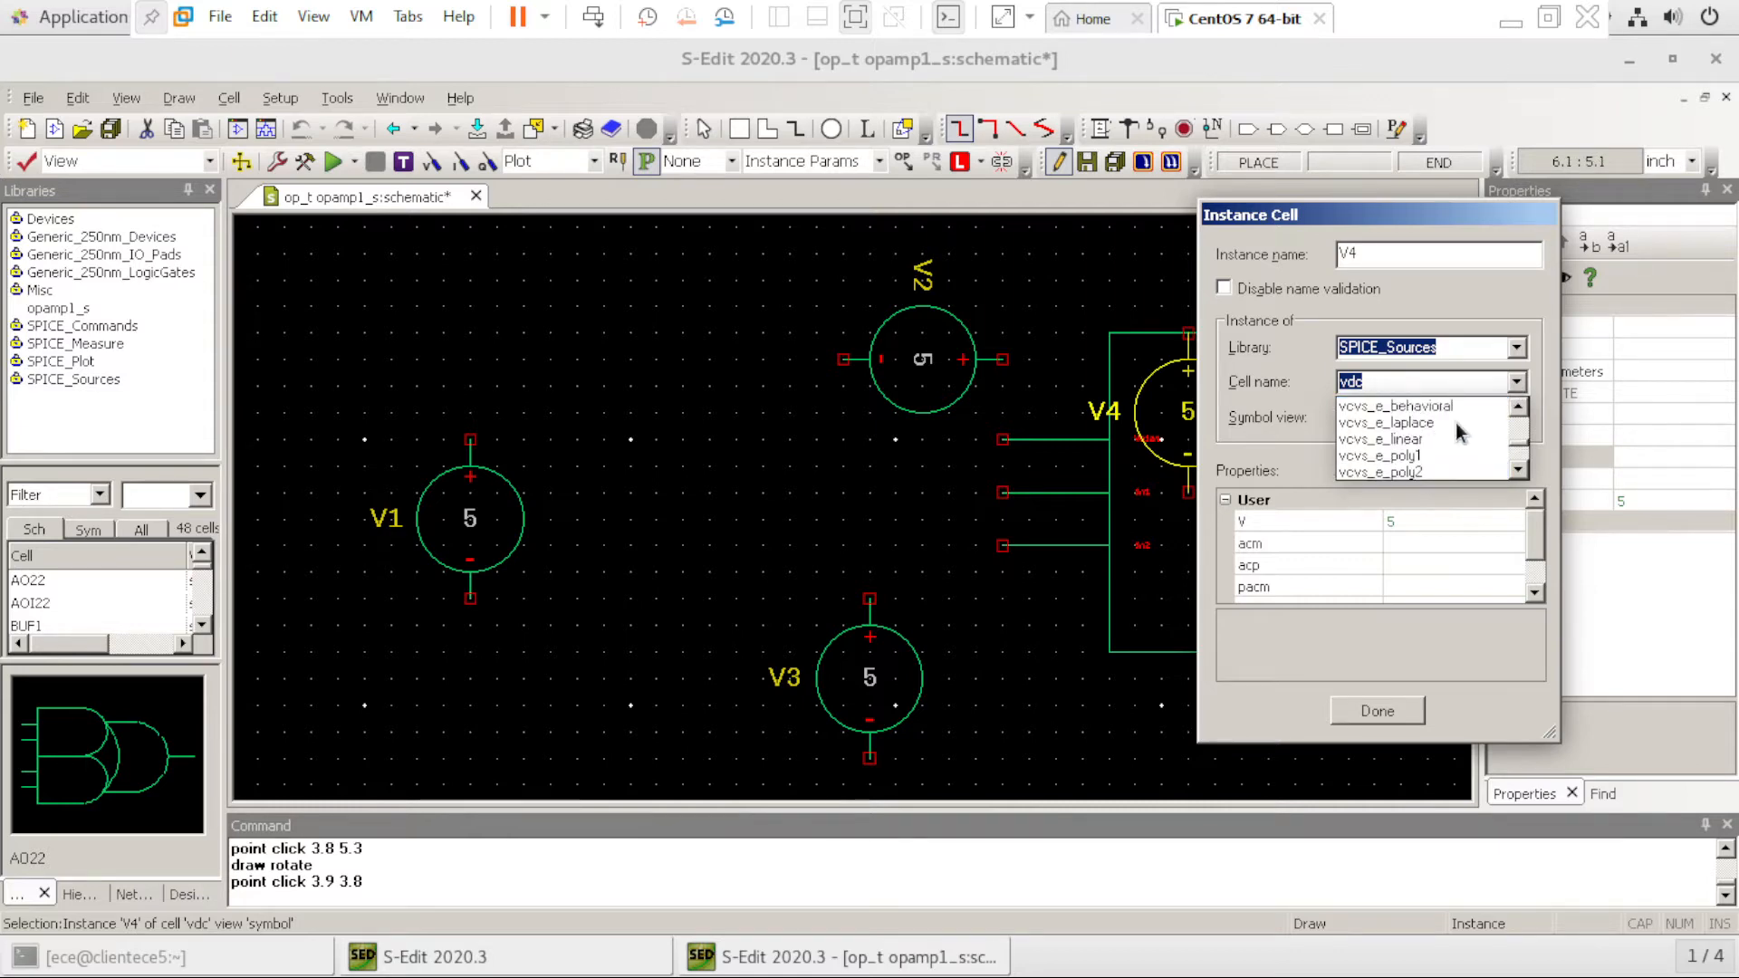
{"action": "scroll", "coordinate": [1459, 432], "scroll_direction": "up", "scroll_amount": 4}
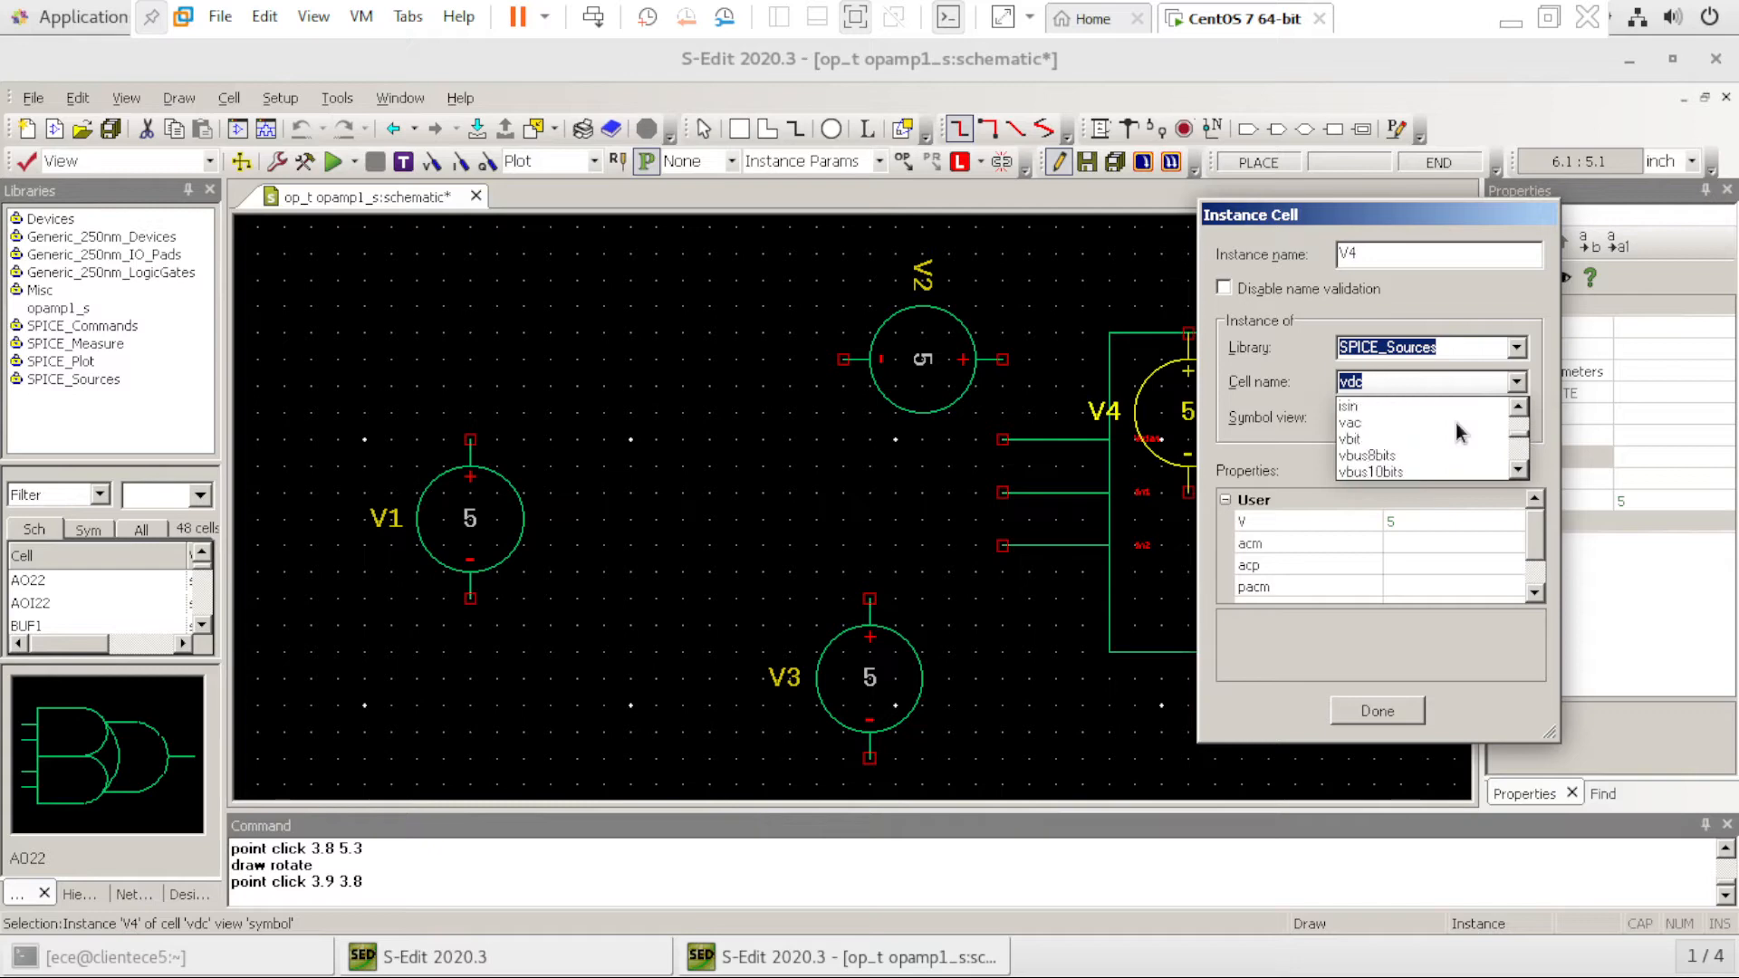
{"action": "left_click", "coordinate": [1403, 424]}
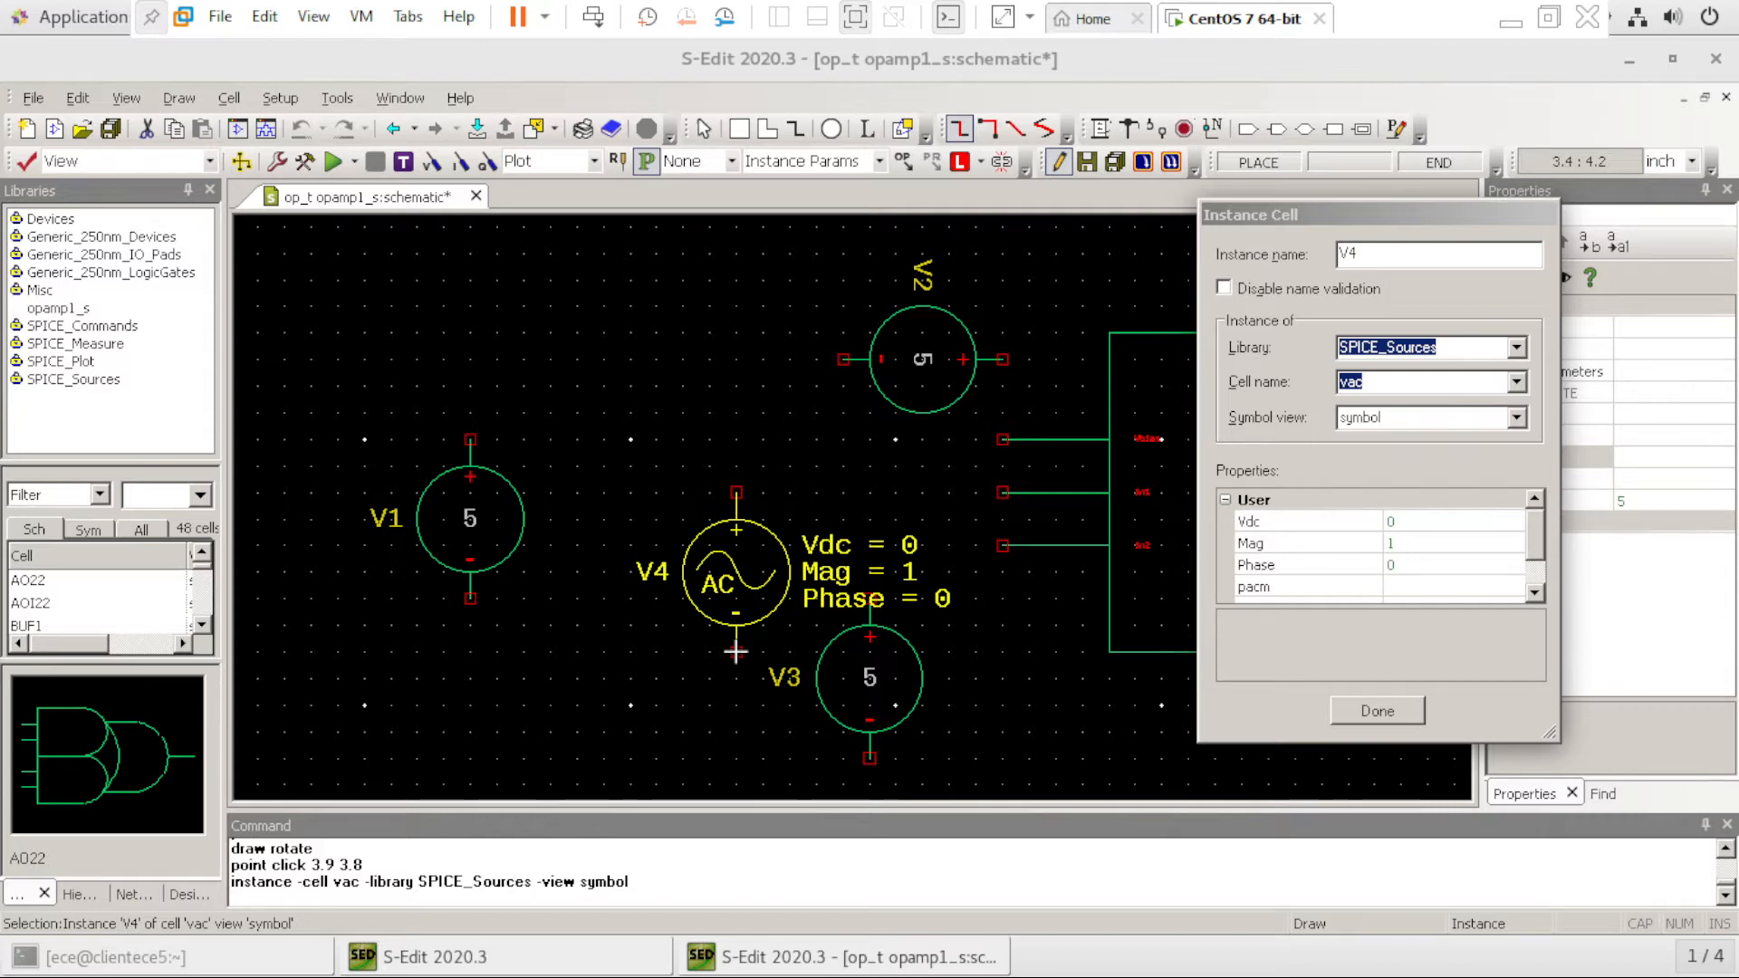
{"action": "left_click", "coordinate": [735, 650]}
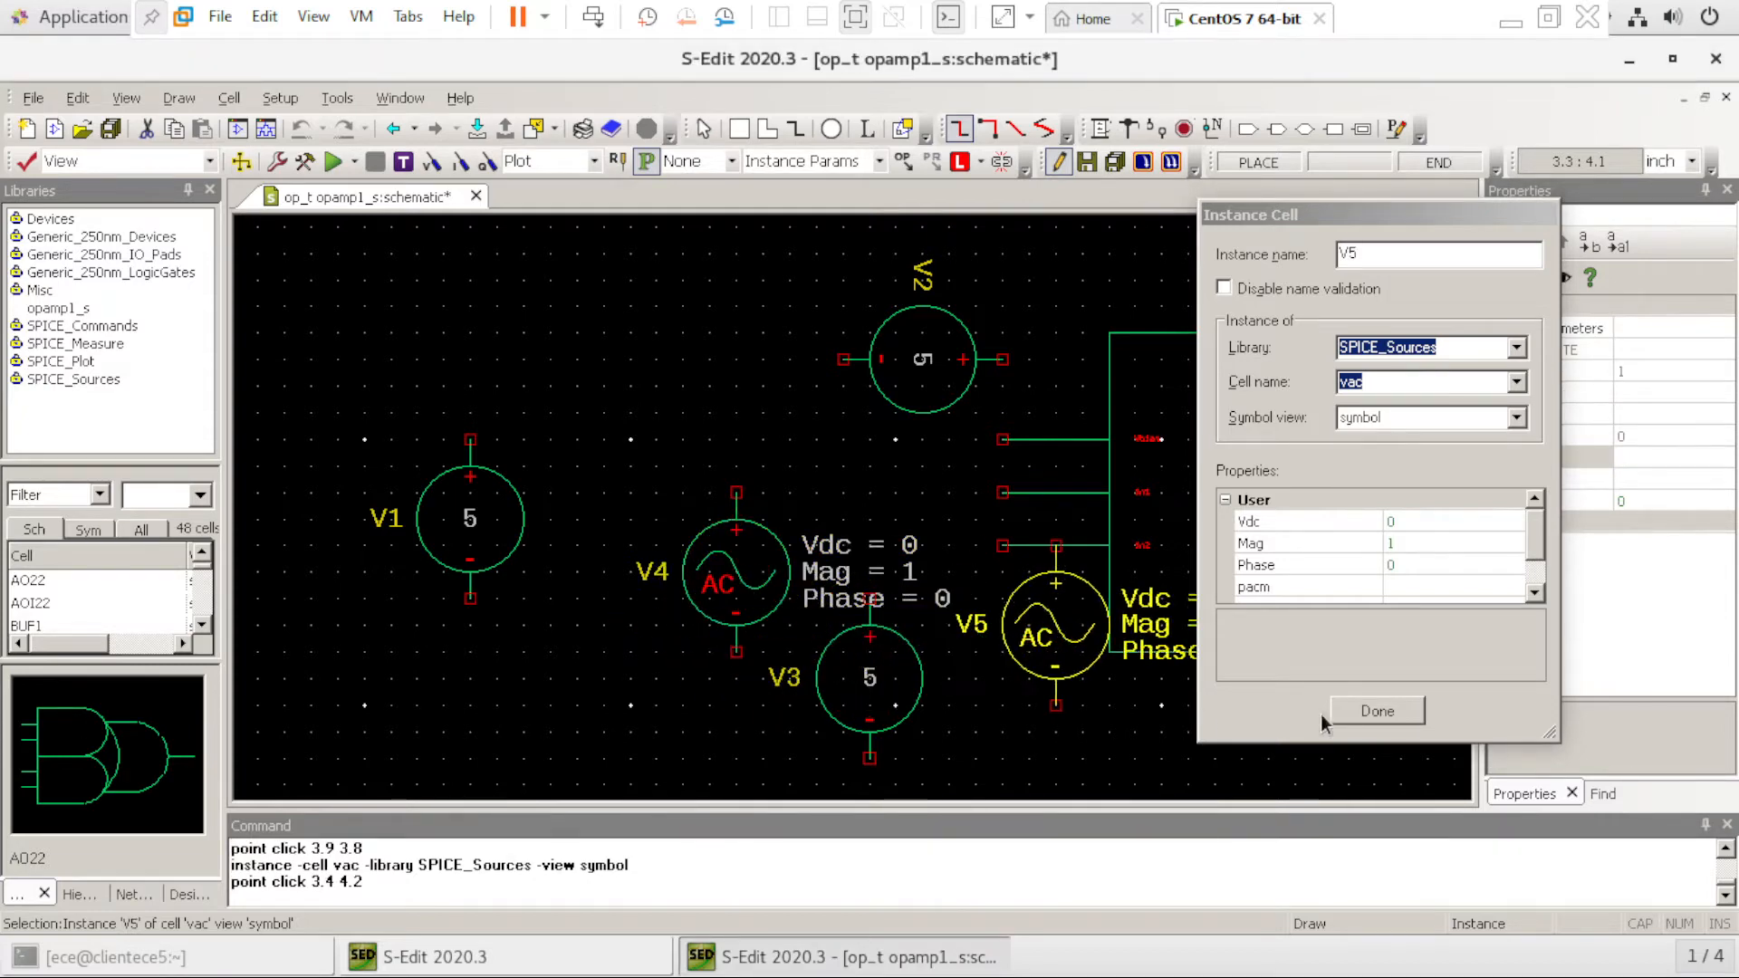
{"action": "left_click", "coordinate": [1407, 715]}
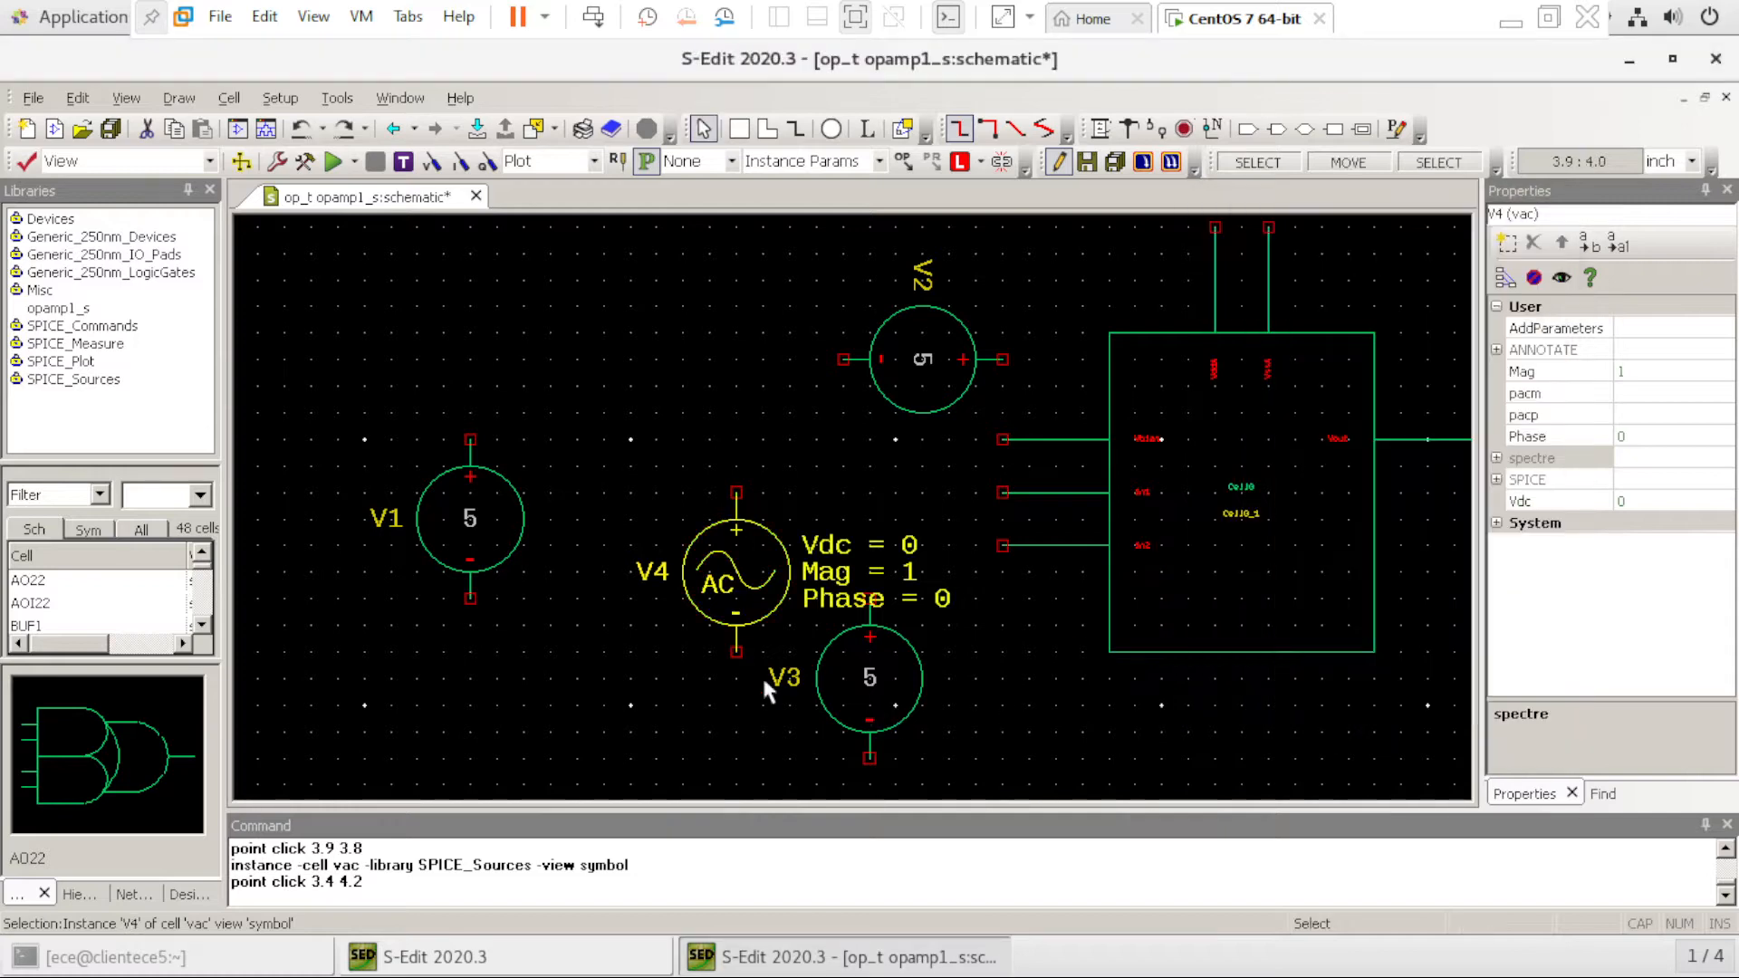
Move the V3 DC source directly below V4, with its positive terminal about 0.2 inch under V4's negative terminal
{"action": "left_click", "coordinate": [843, 681]}
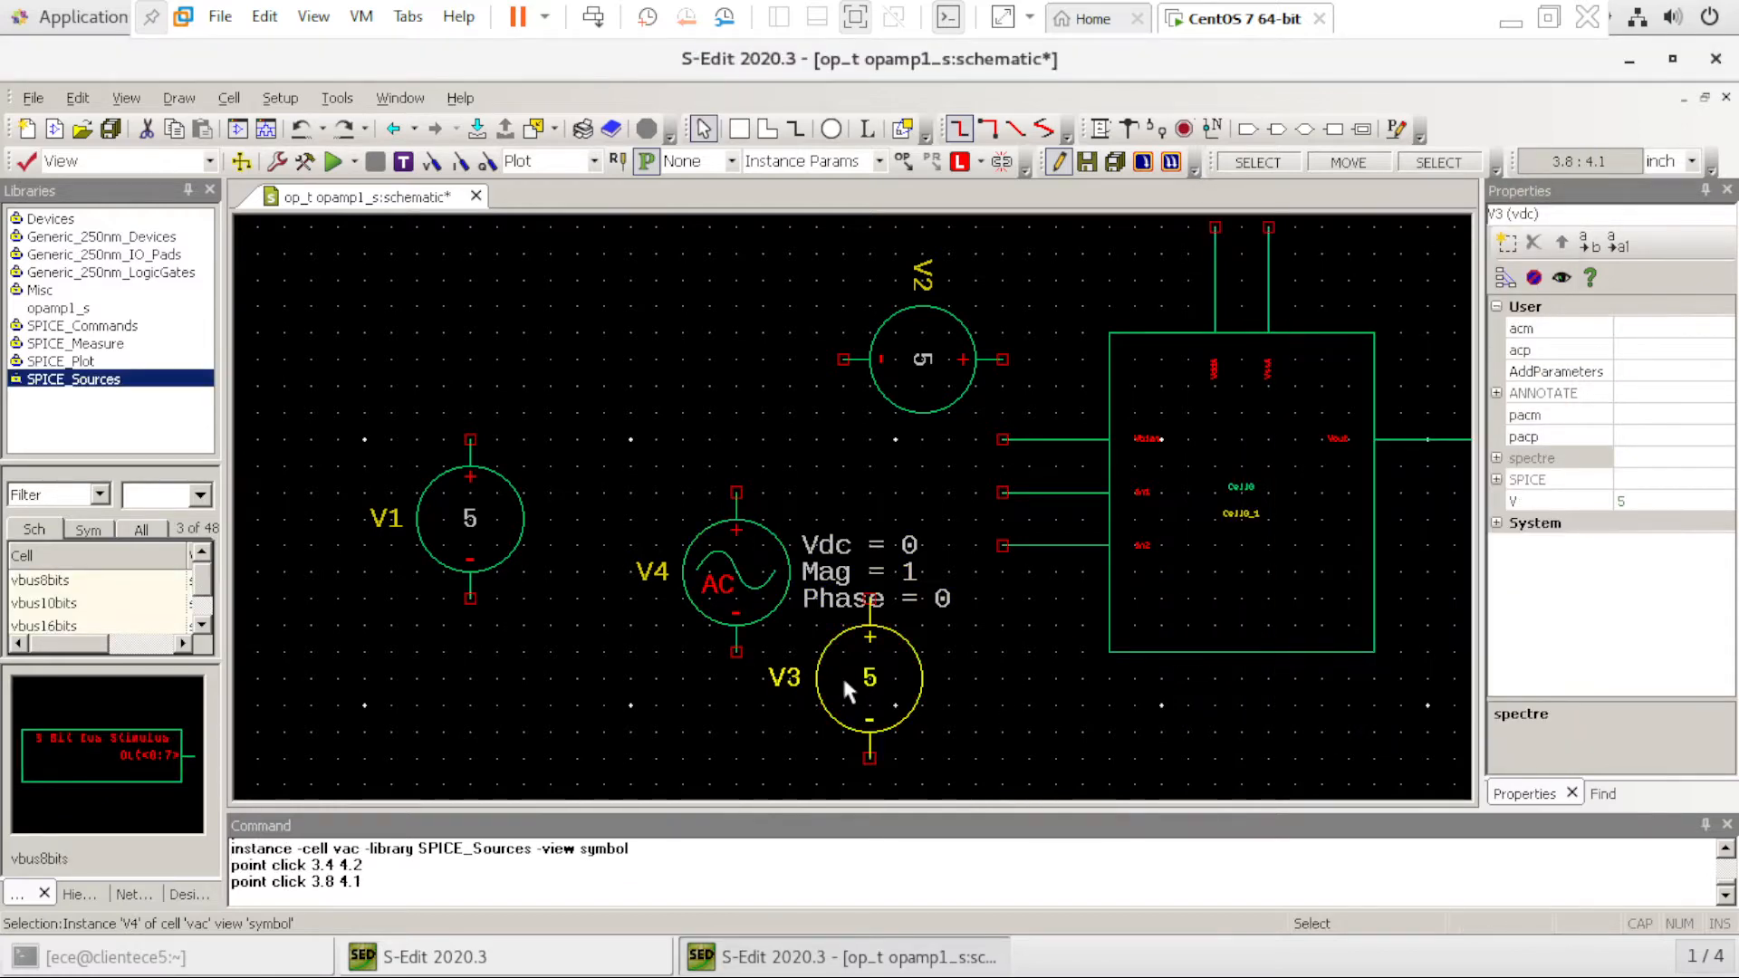
{"action": "left_click_drag", "start_coordinate": [845, 690], "coordinate": [712, 791]}
{"action": "left_click", "coordinate": [896, 735]}
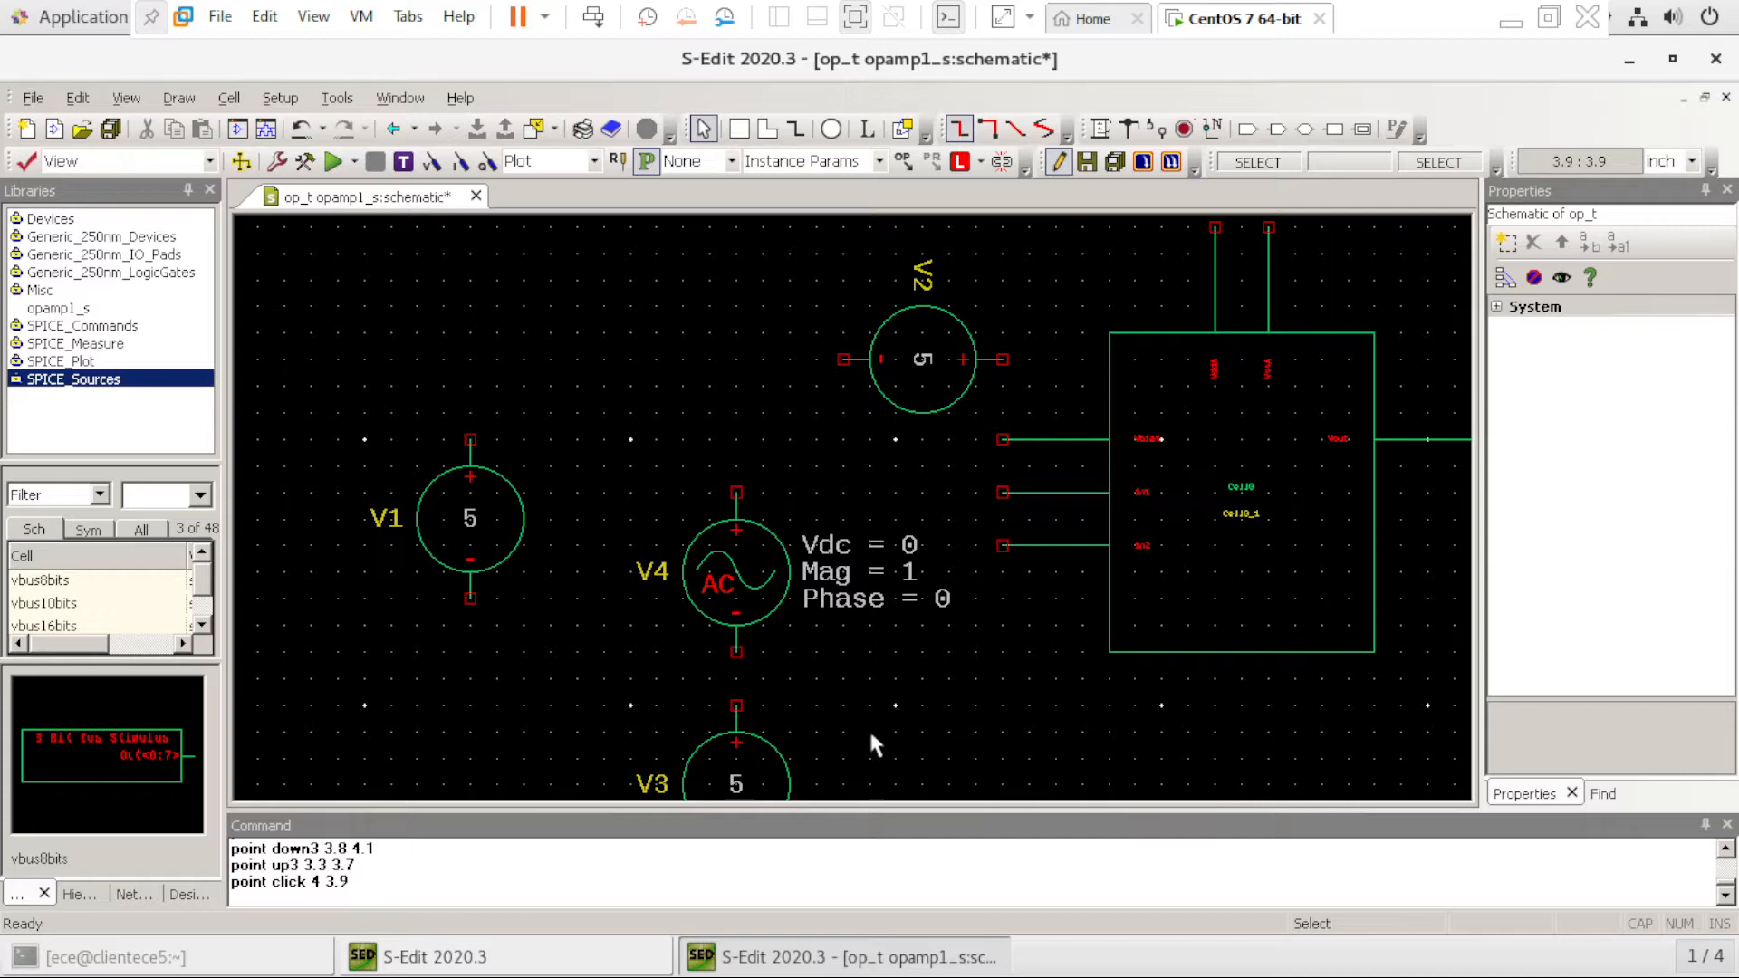
Wire V2's positive terminal straight down to the Vbias pin of the Cell0 symbol
{"action": "left_click", "coordinate": [1100, 128]}
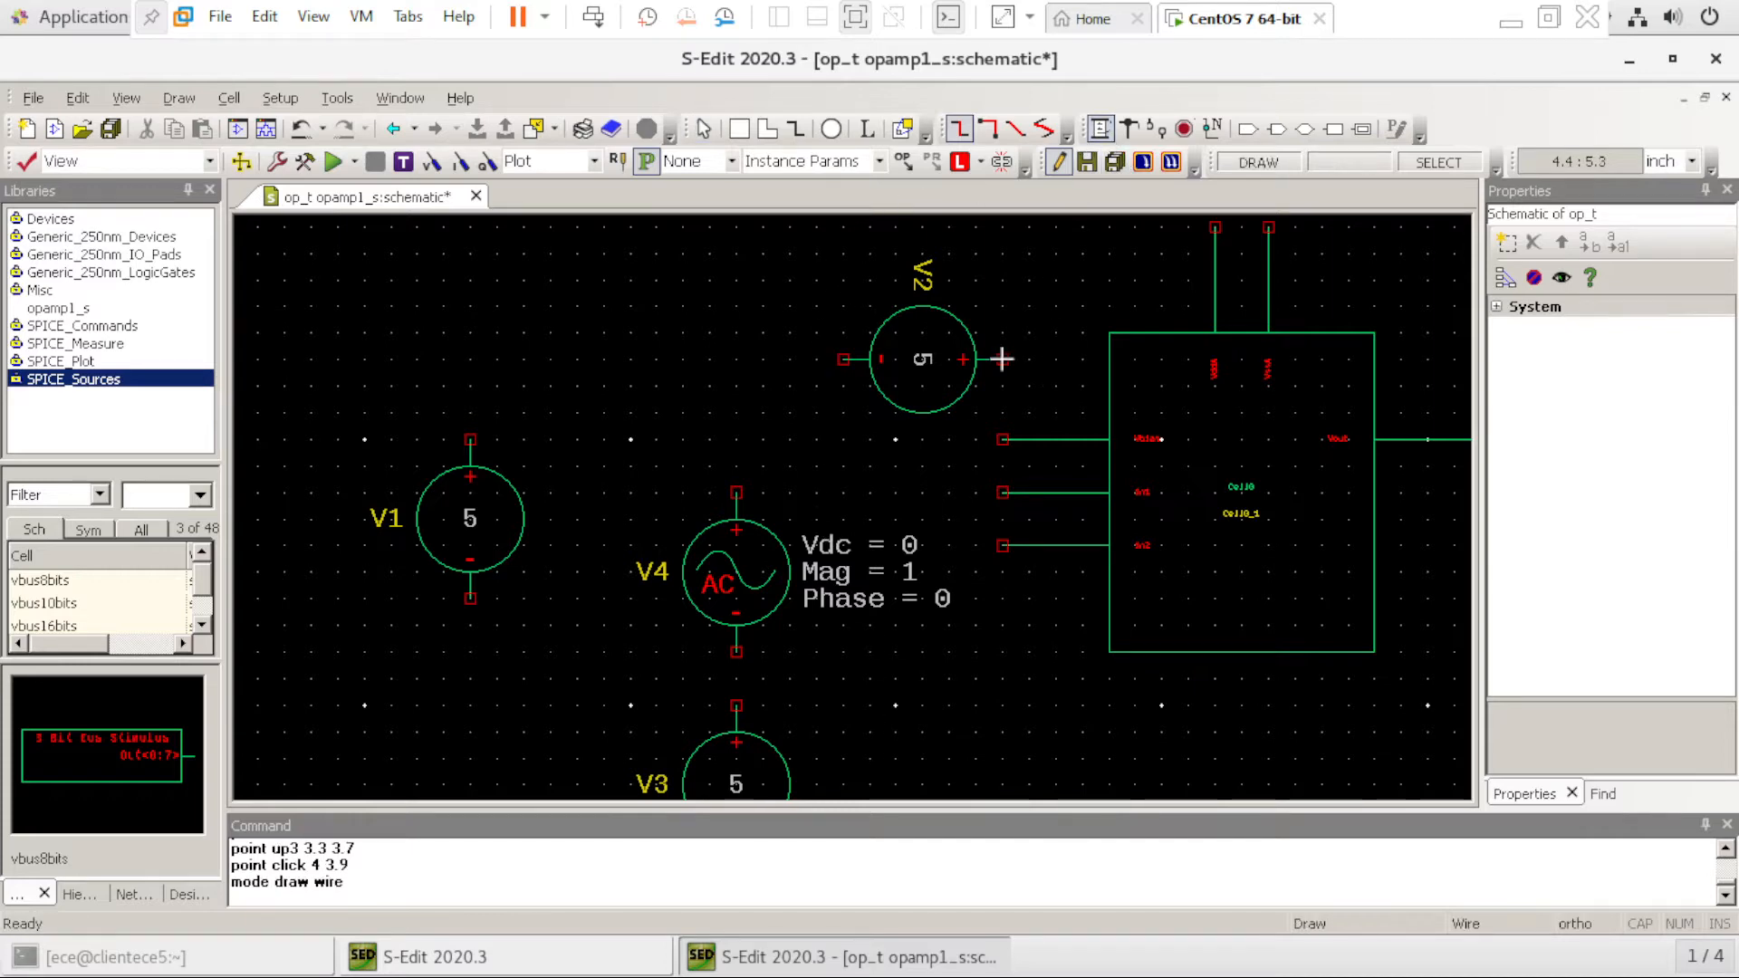
{"action": "left_click", "coordinate": [1001, 359]}
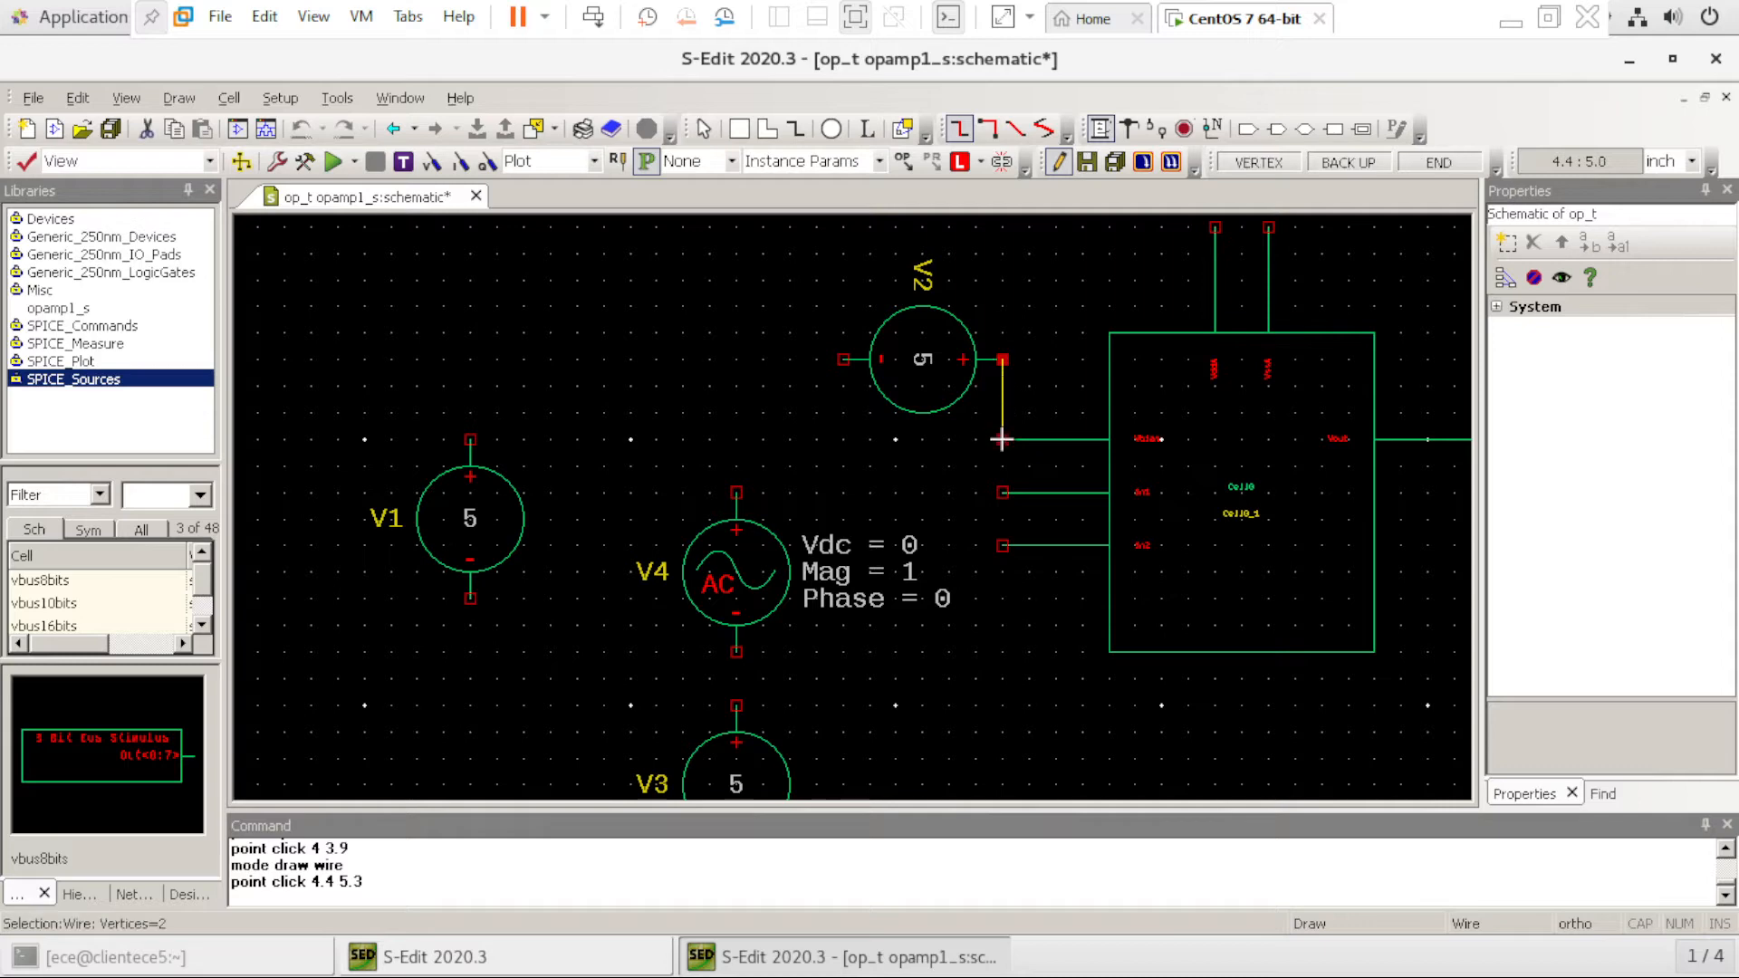
{"action": "left_click", "coordinate": [1001, 439]}
Draw a wire stub about 0.4 inch long outward from V2's negative terminal and put the net label VssA on its free end
{"action": "left_click", "coordinate": [843, 358]}
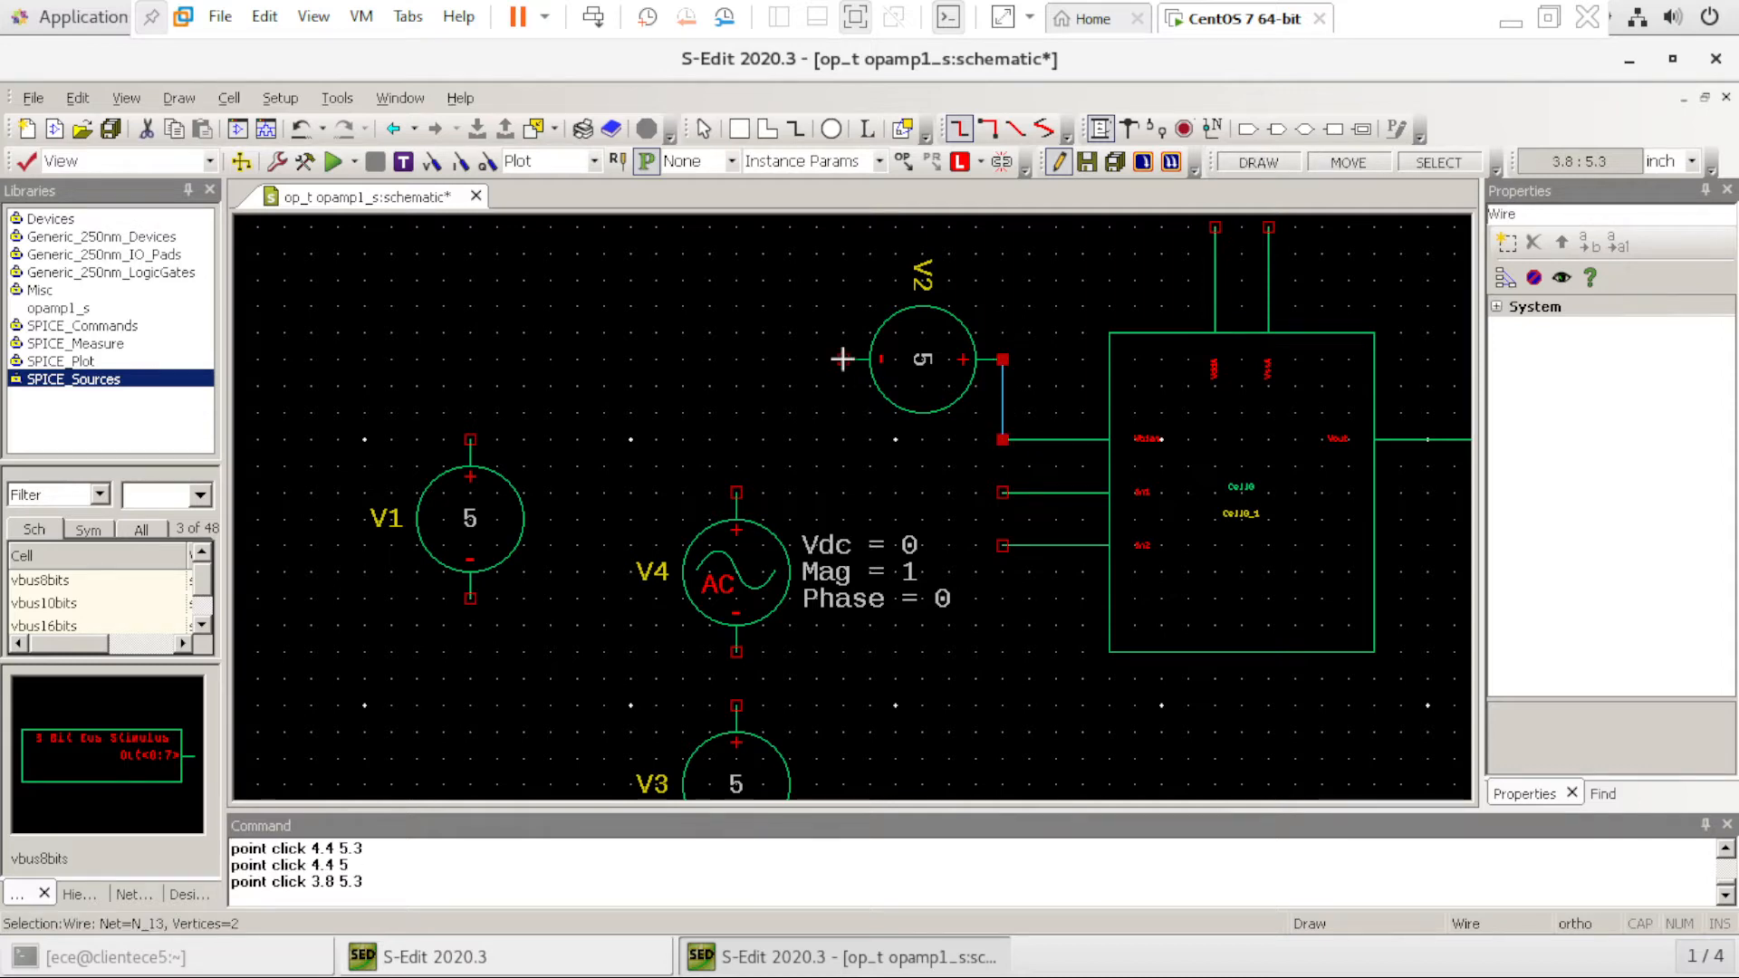
{"action": "double_click", "coordinate": [736, 358]}
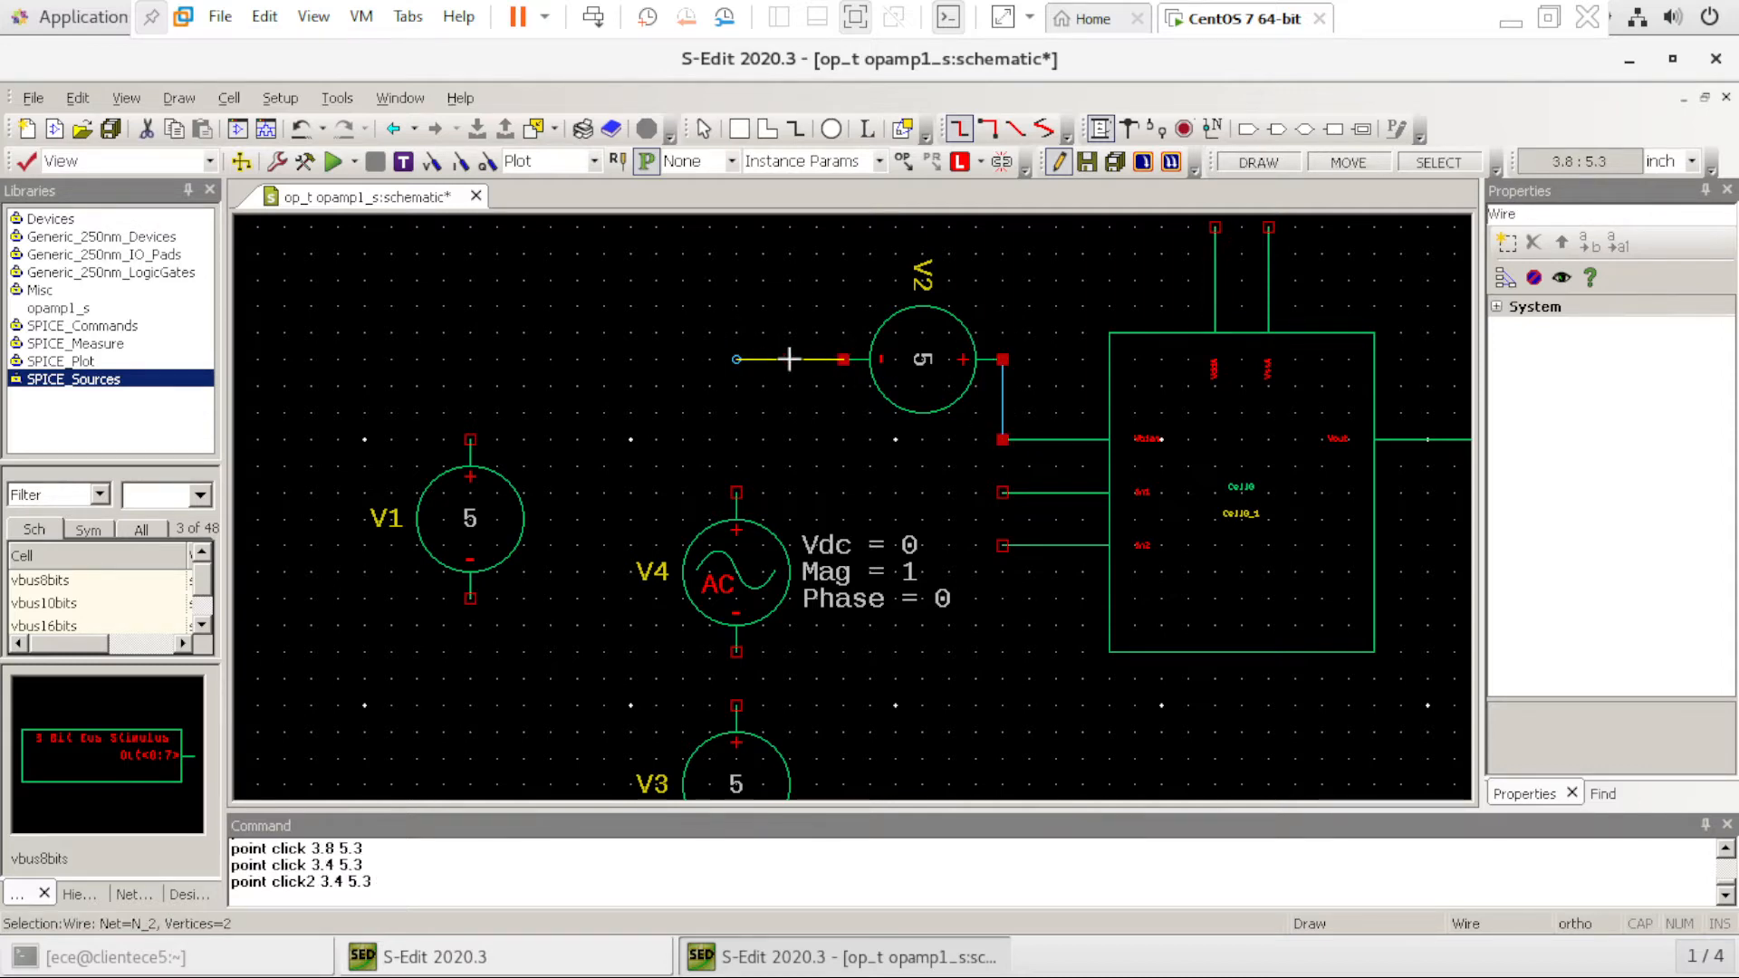
{"action": "left_click", "coordinate": [1212, 129]}
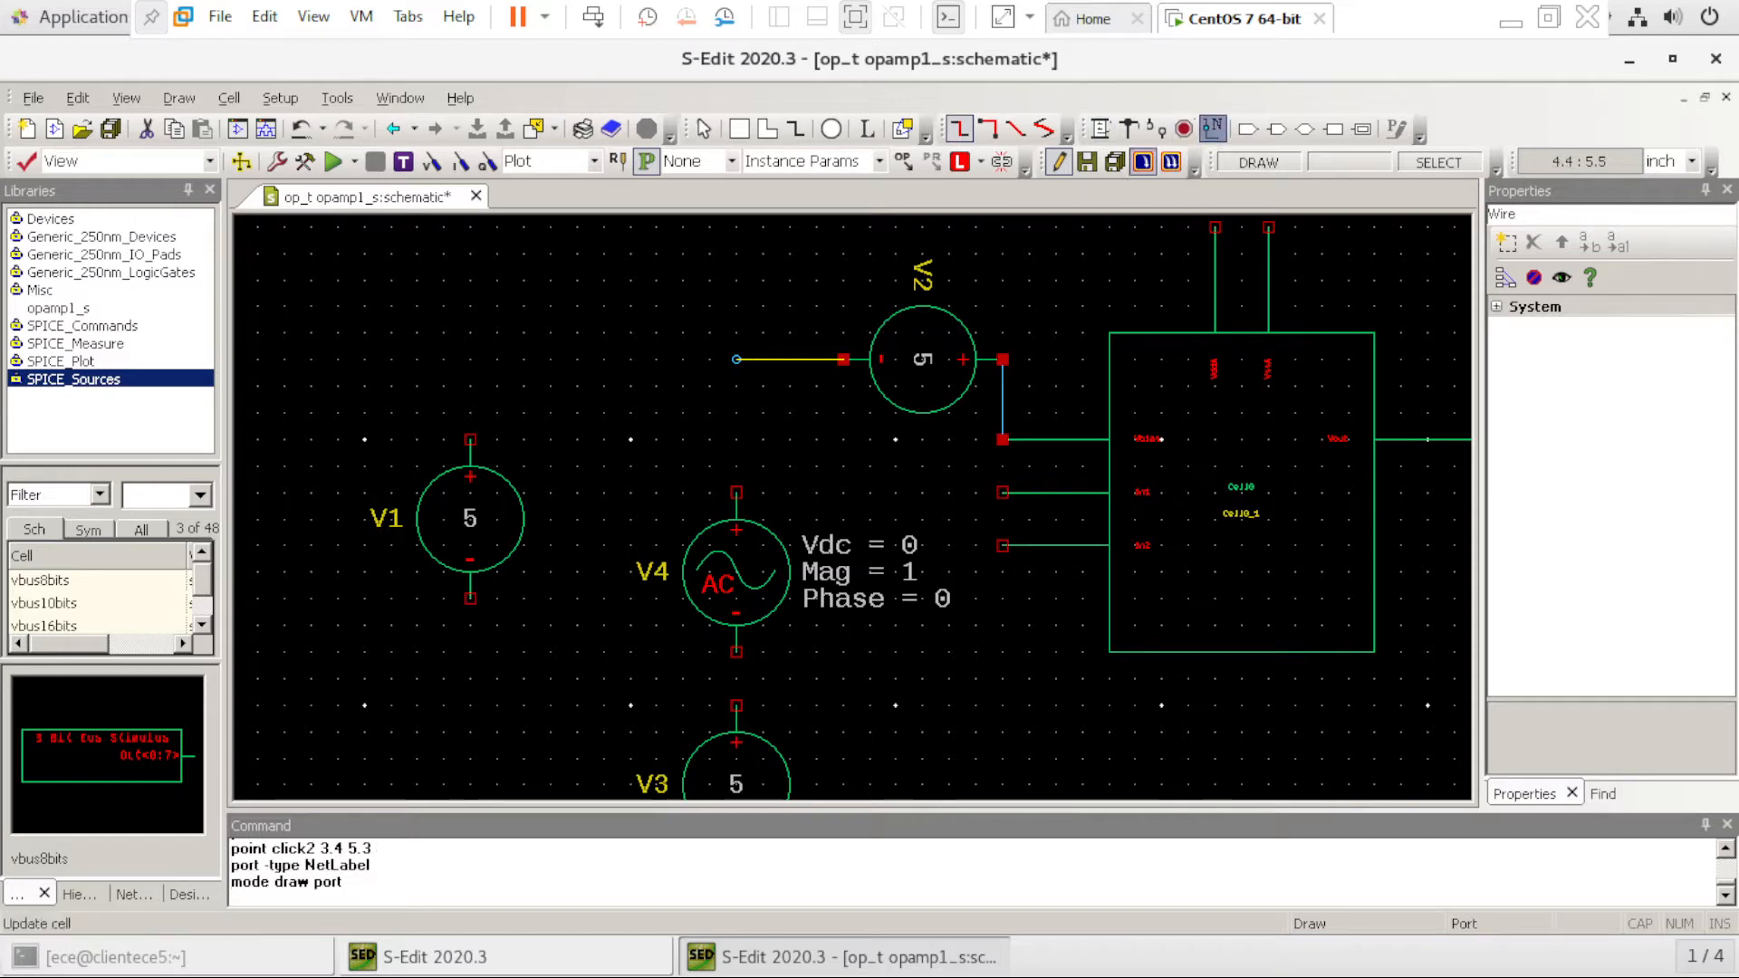
{"action": "left_click", "coordinate": [736, 359]}
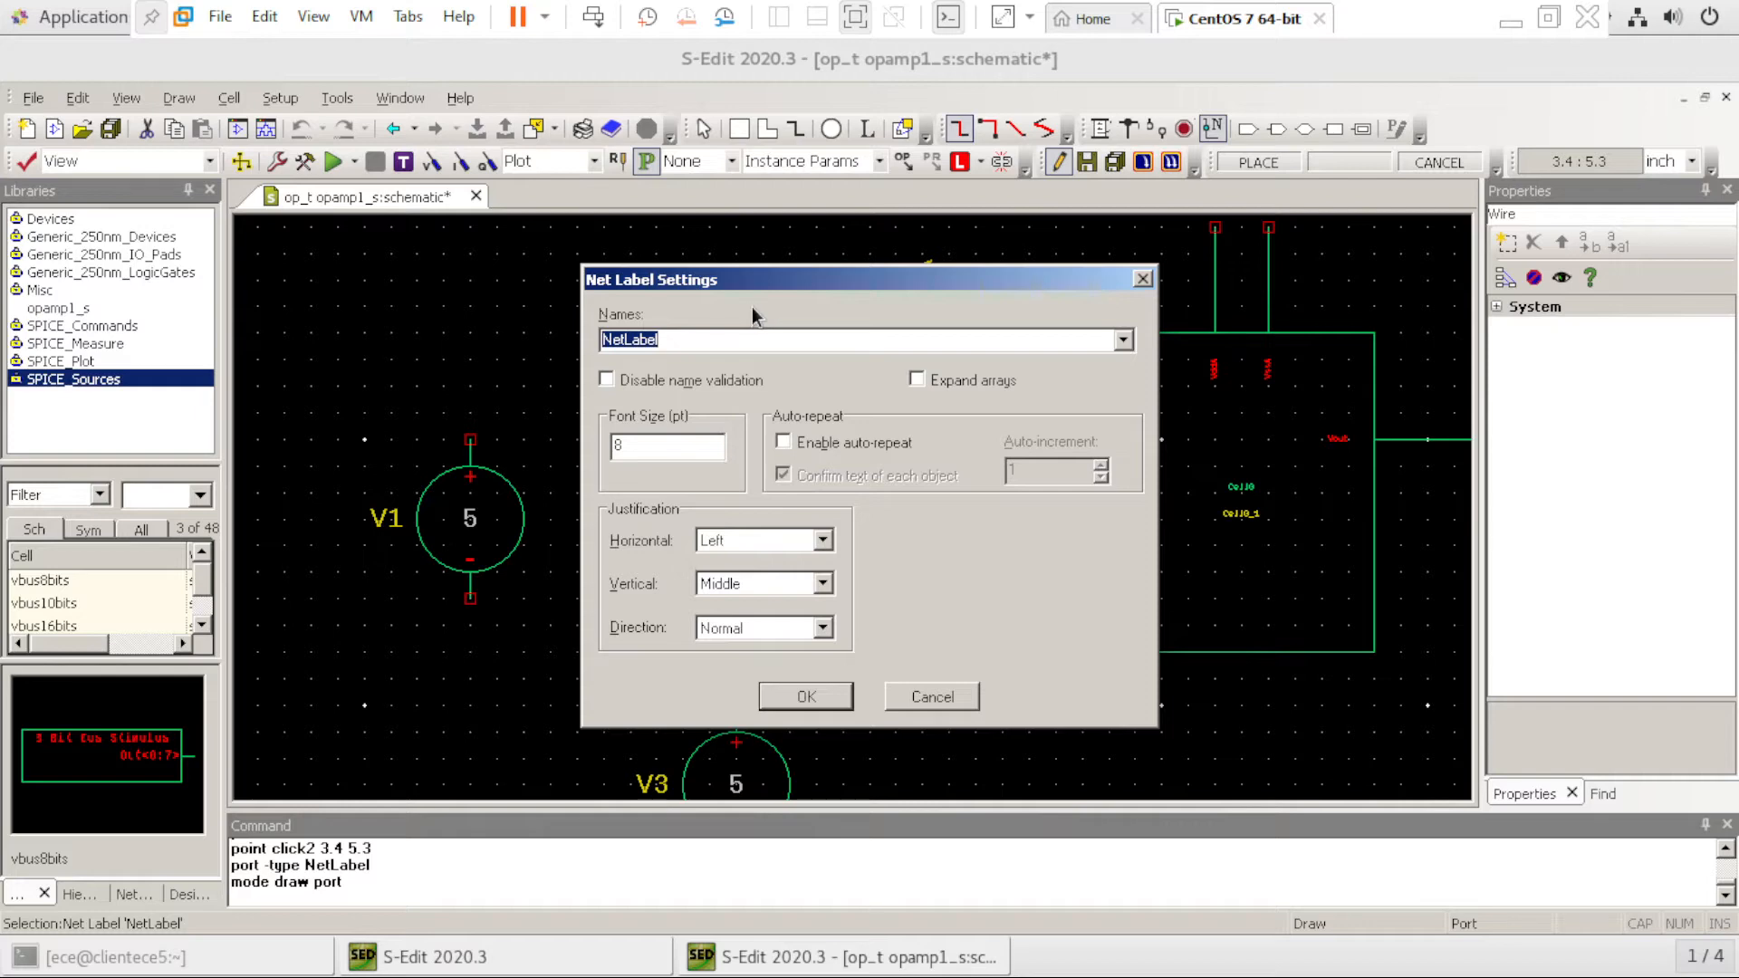
{"action": "type", "text": "VssA"}
{"action": "left_click", "coordinate": [805, 696]}
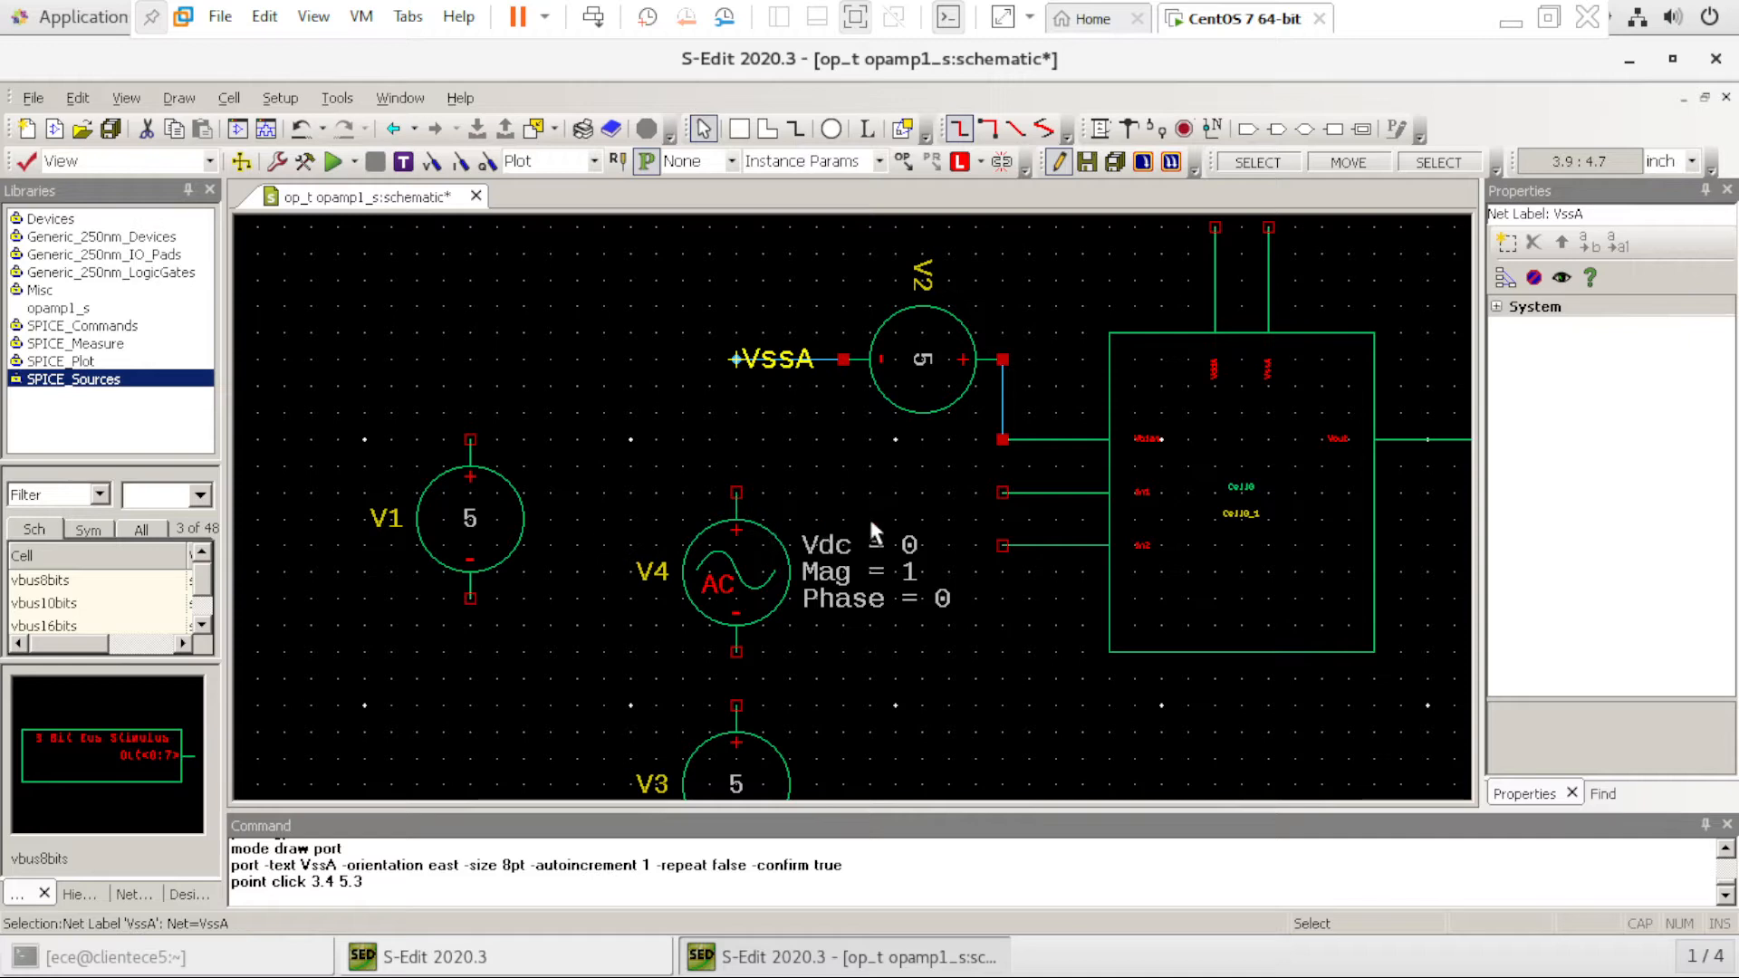
Wire V4's positive terminal to the Cell0 input pin just below Vbias, and V4's negative terminal to the lowest input pin
{"action": "left_click", "coordinate": [1100, 129]}
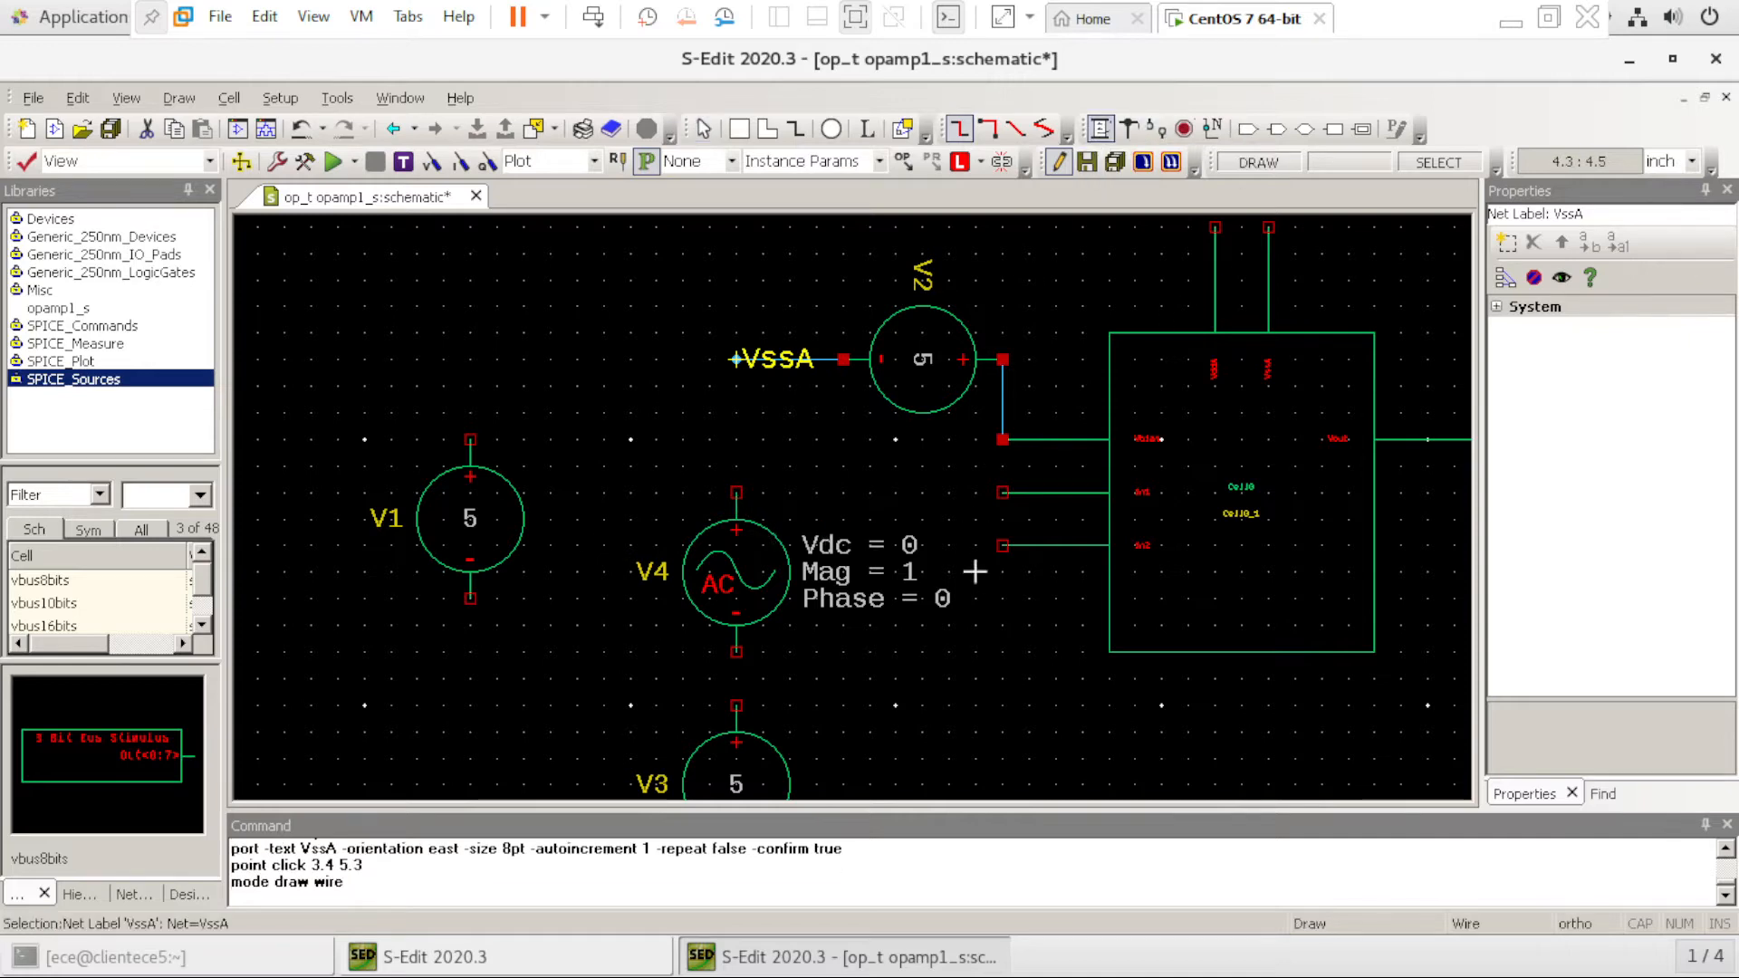
{"action": "left_click", "coordinate": [1001, 493]}
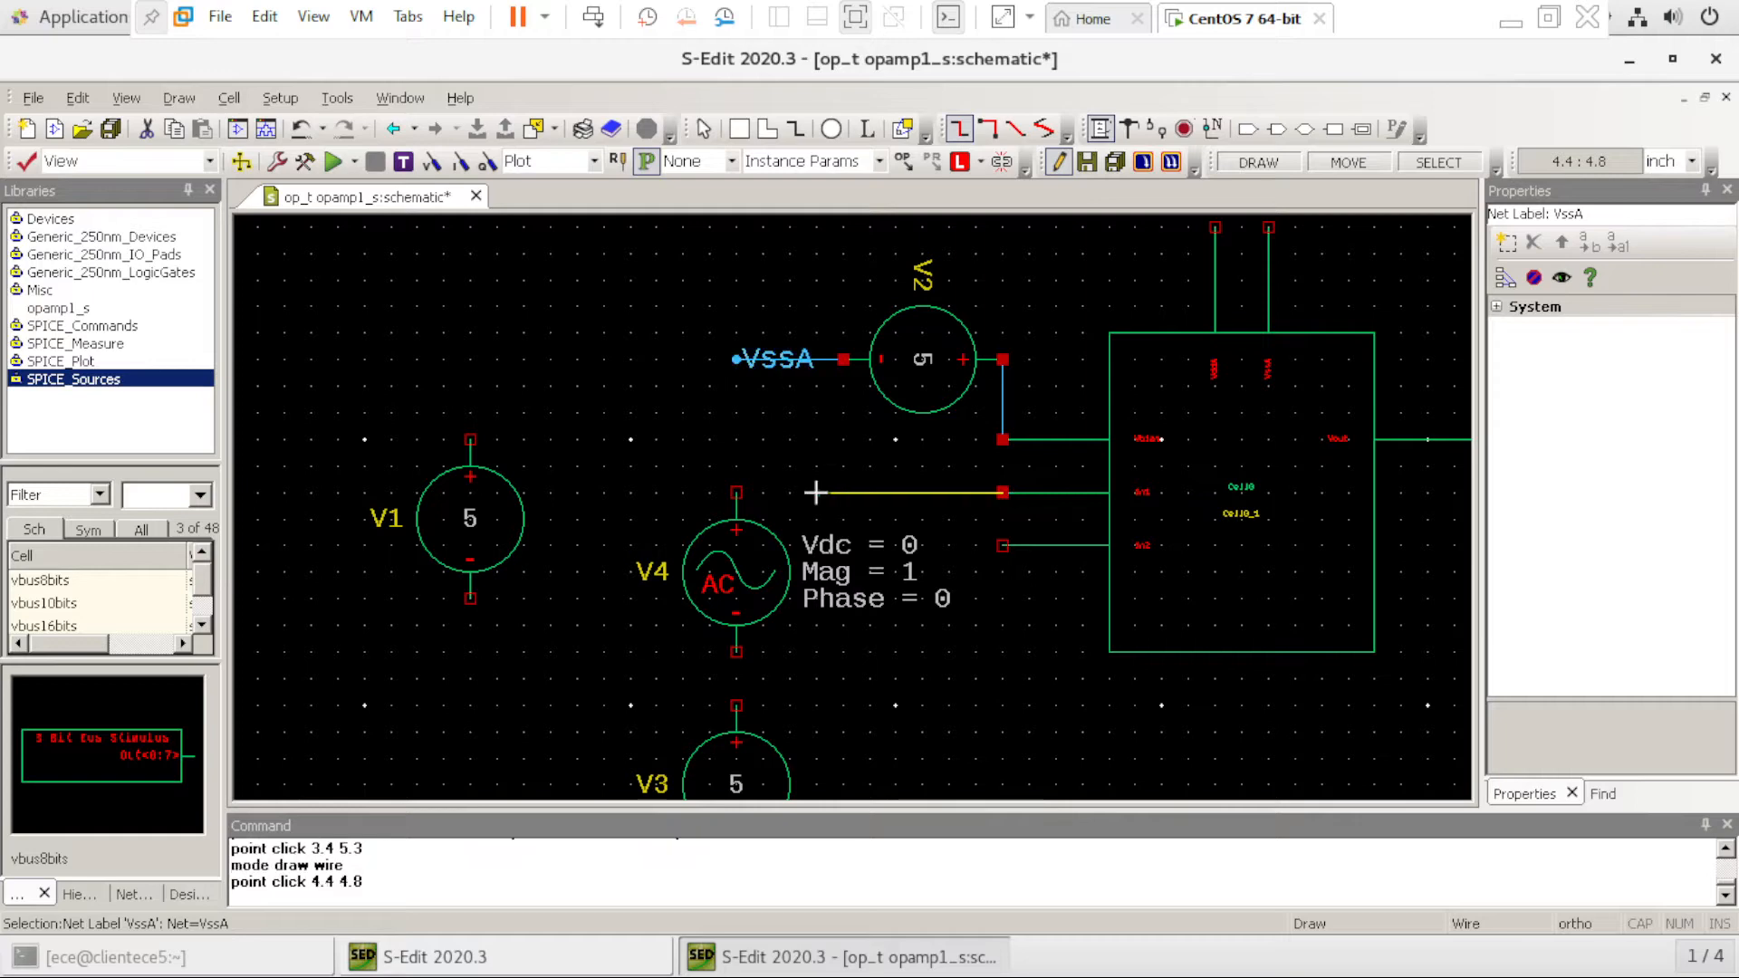
{"action": "left_click", "coordinate": [735, 493]}
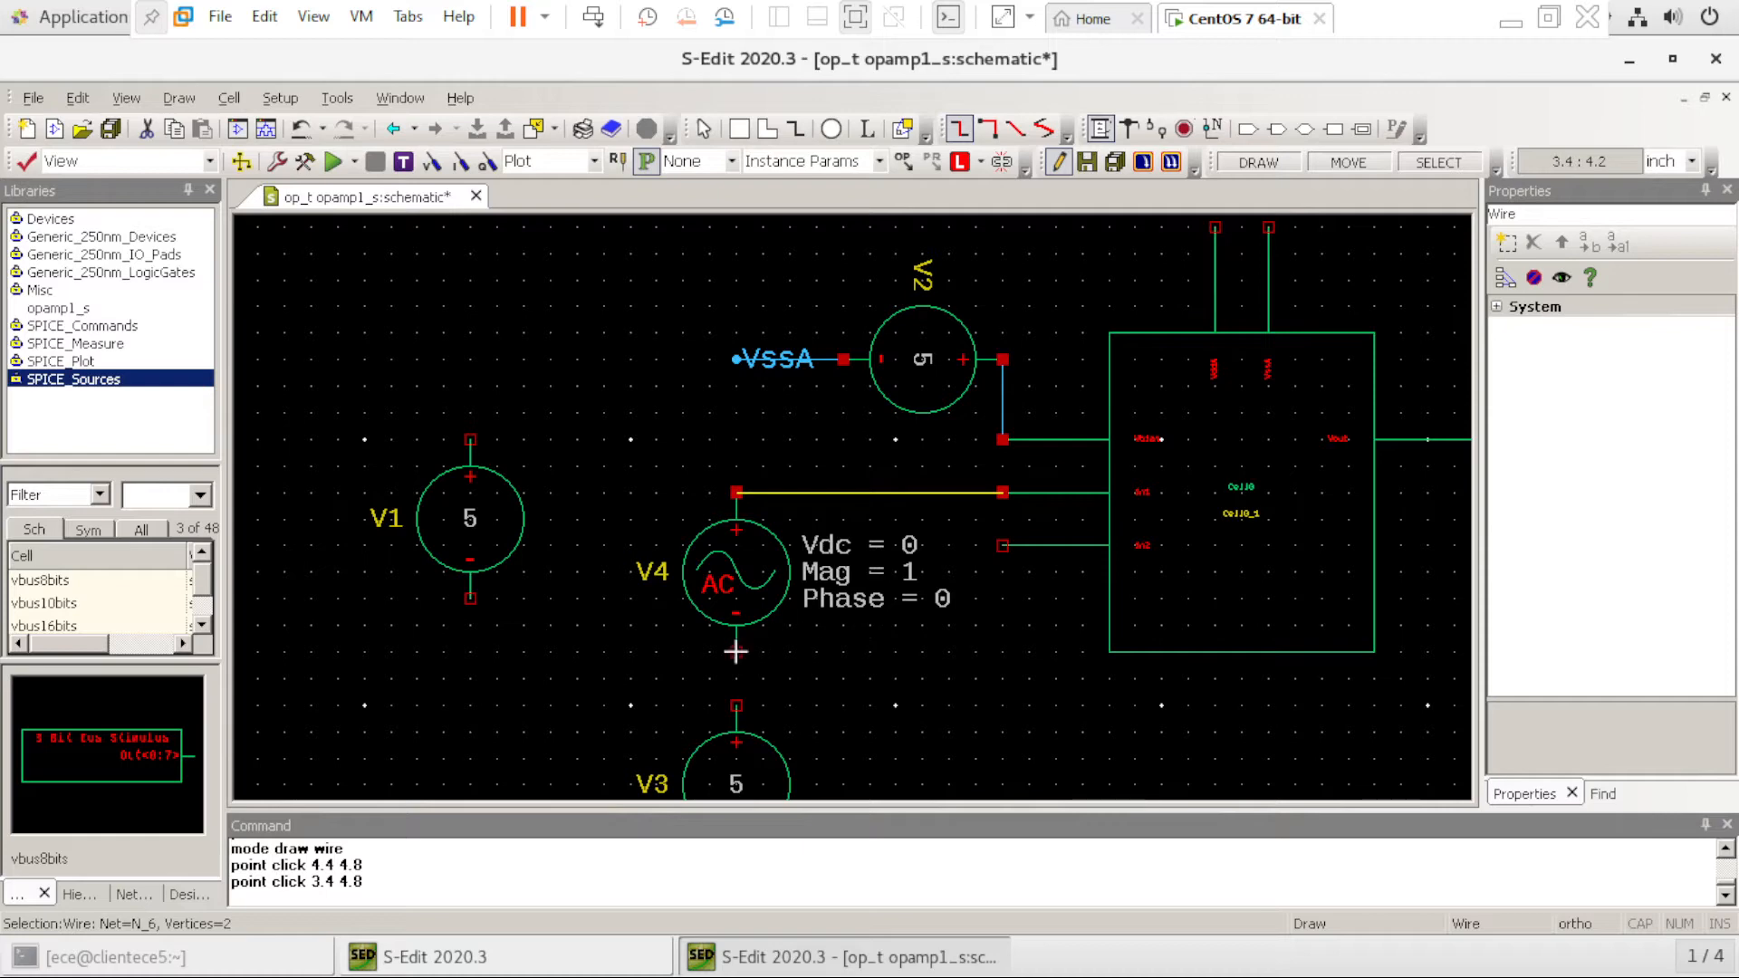
{"action": "left_click", "coordinate": [736, 652]}
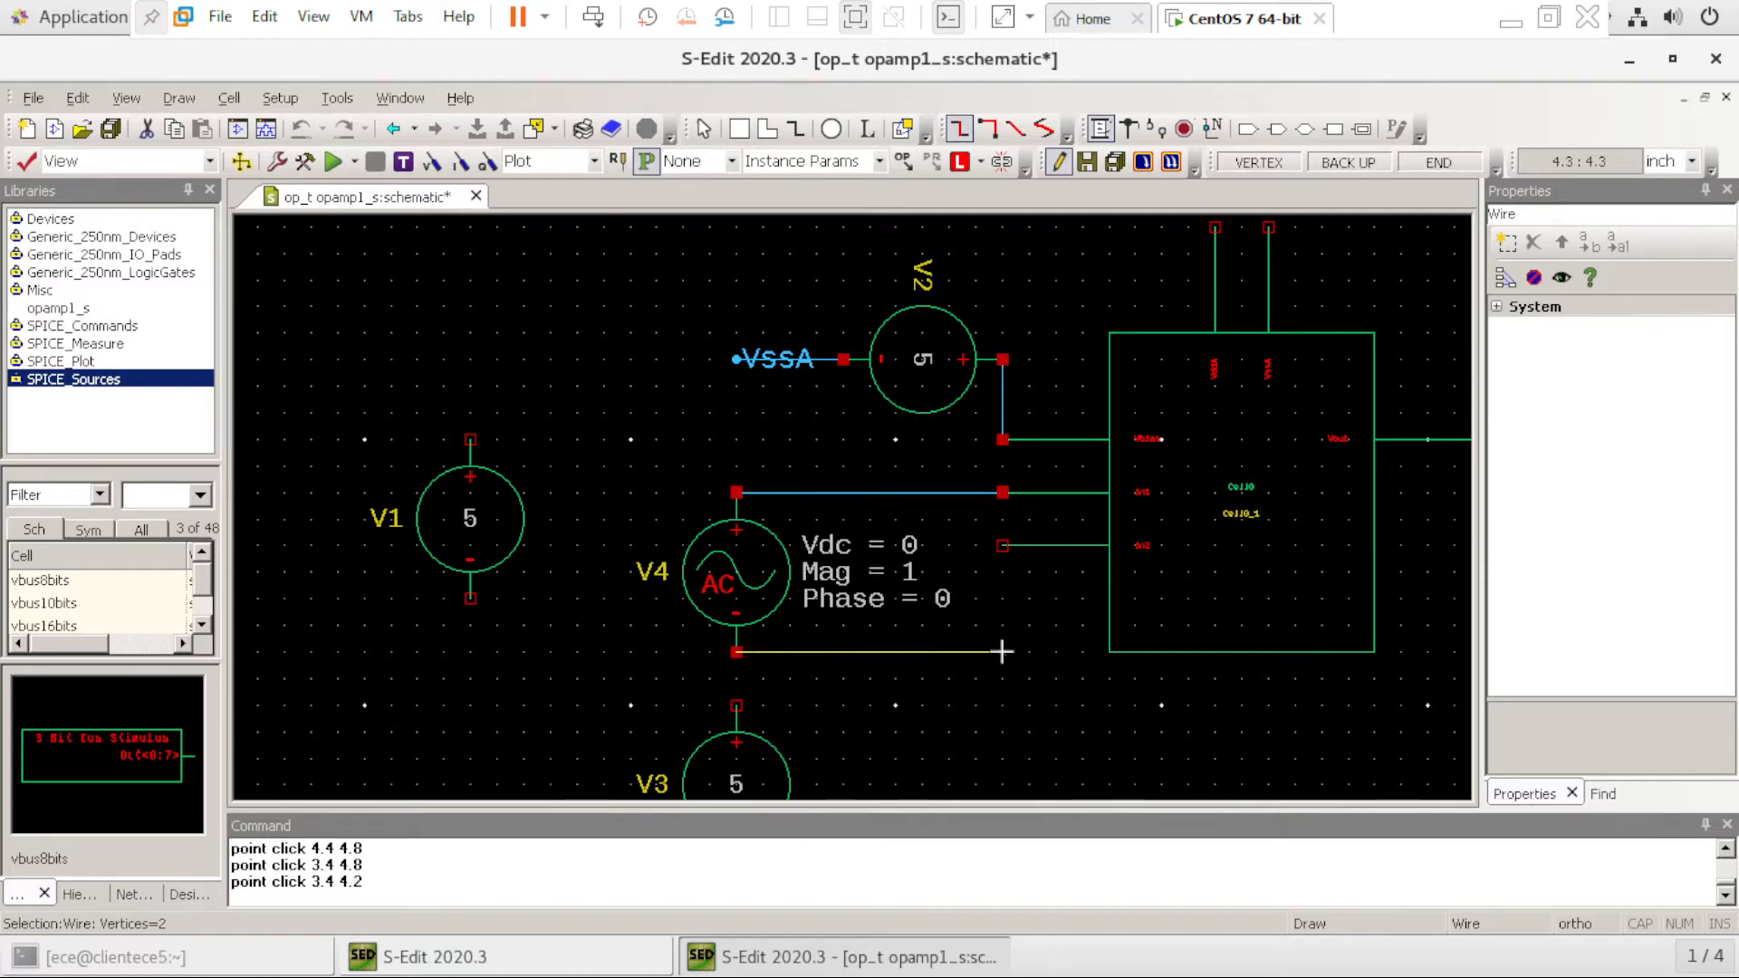
{"action": "left_click", "coordinate": [1002, 546]}
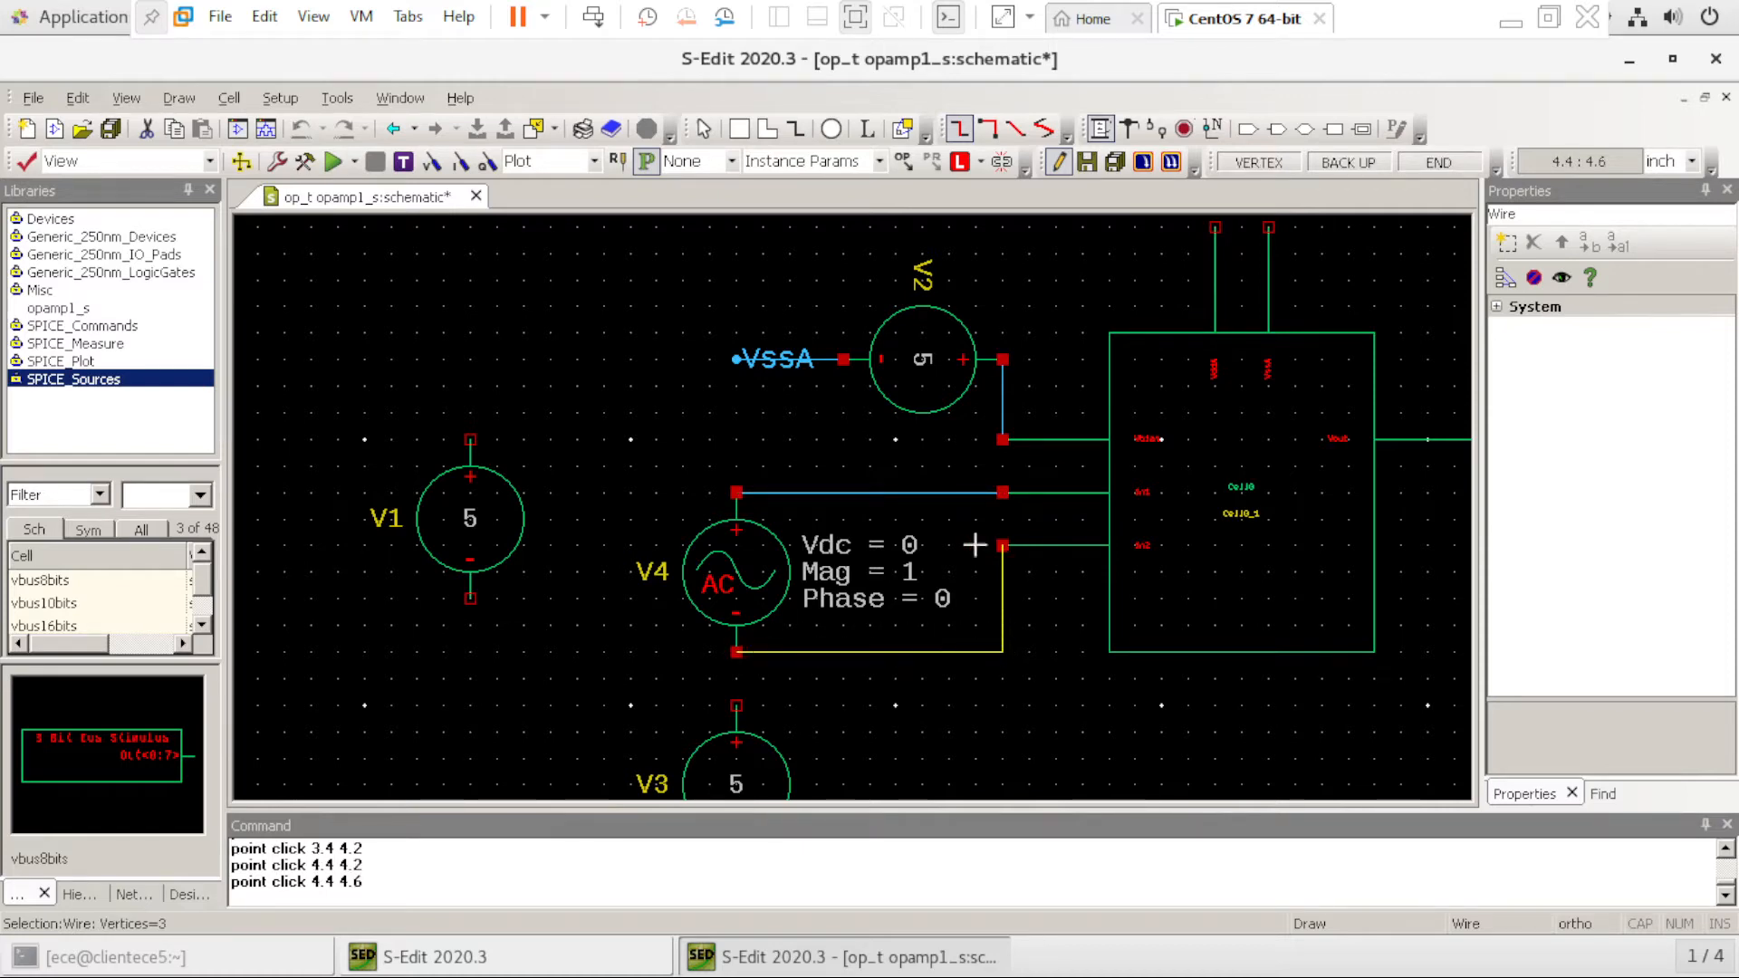
Wire V4's negative terminal to V3's positive terminal, and V3's negative terminal to V1's negative terminal with an L-shaped wire
{"action": "left_click", "coordinate": [735, 651]}
{"action": "right_click", "coordinate": [762, 705]}
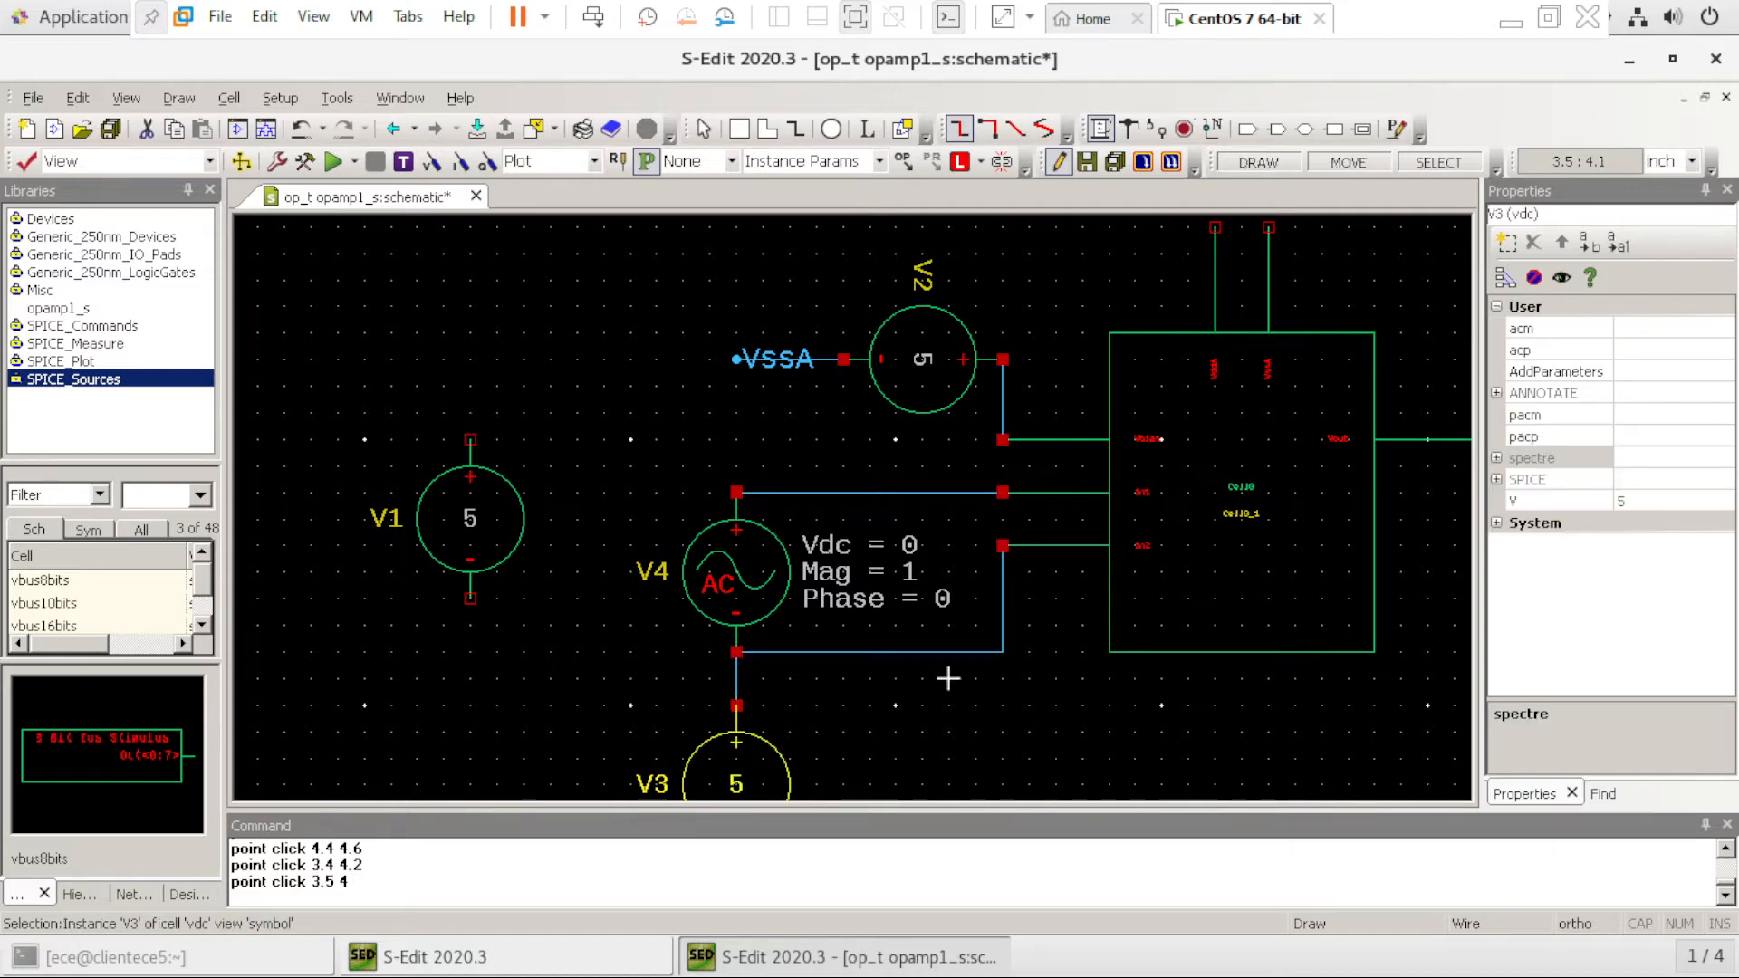
{"action": "scroll", "coordinate": [943, 670], "scroll_direction": "down", "scroll_amount": 2}
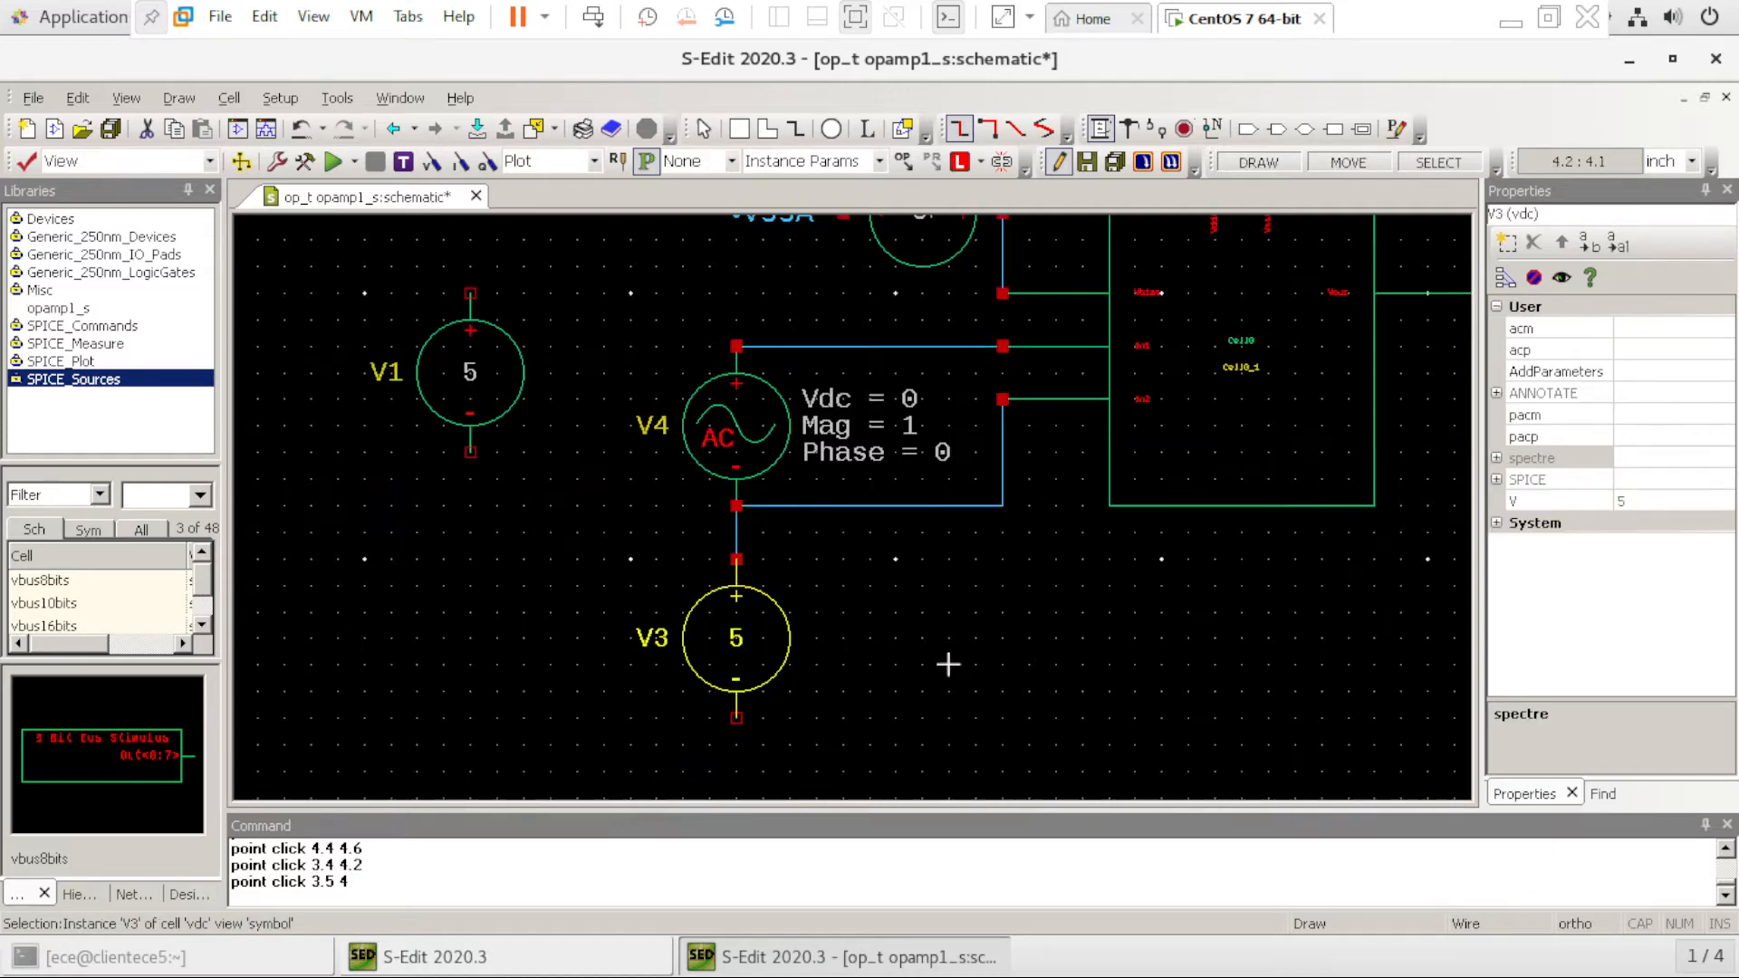
{"action": "left_click", "coordinate": [737, 718]}
{"action": "double_click", "coordinate": [735, 744]}
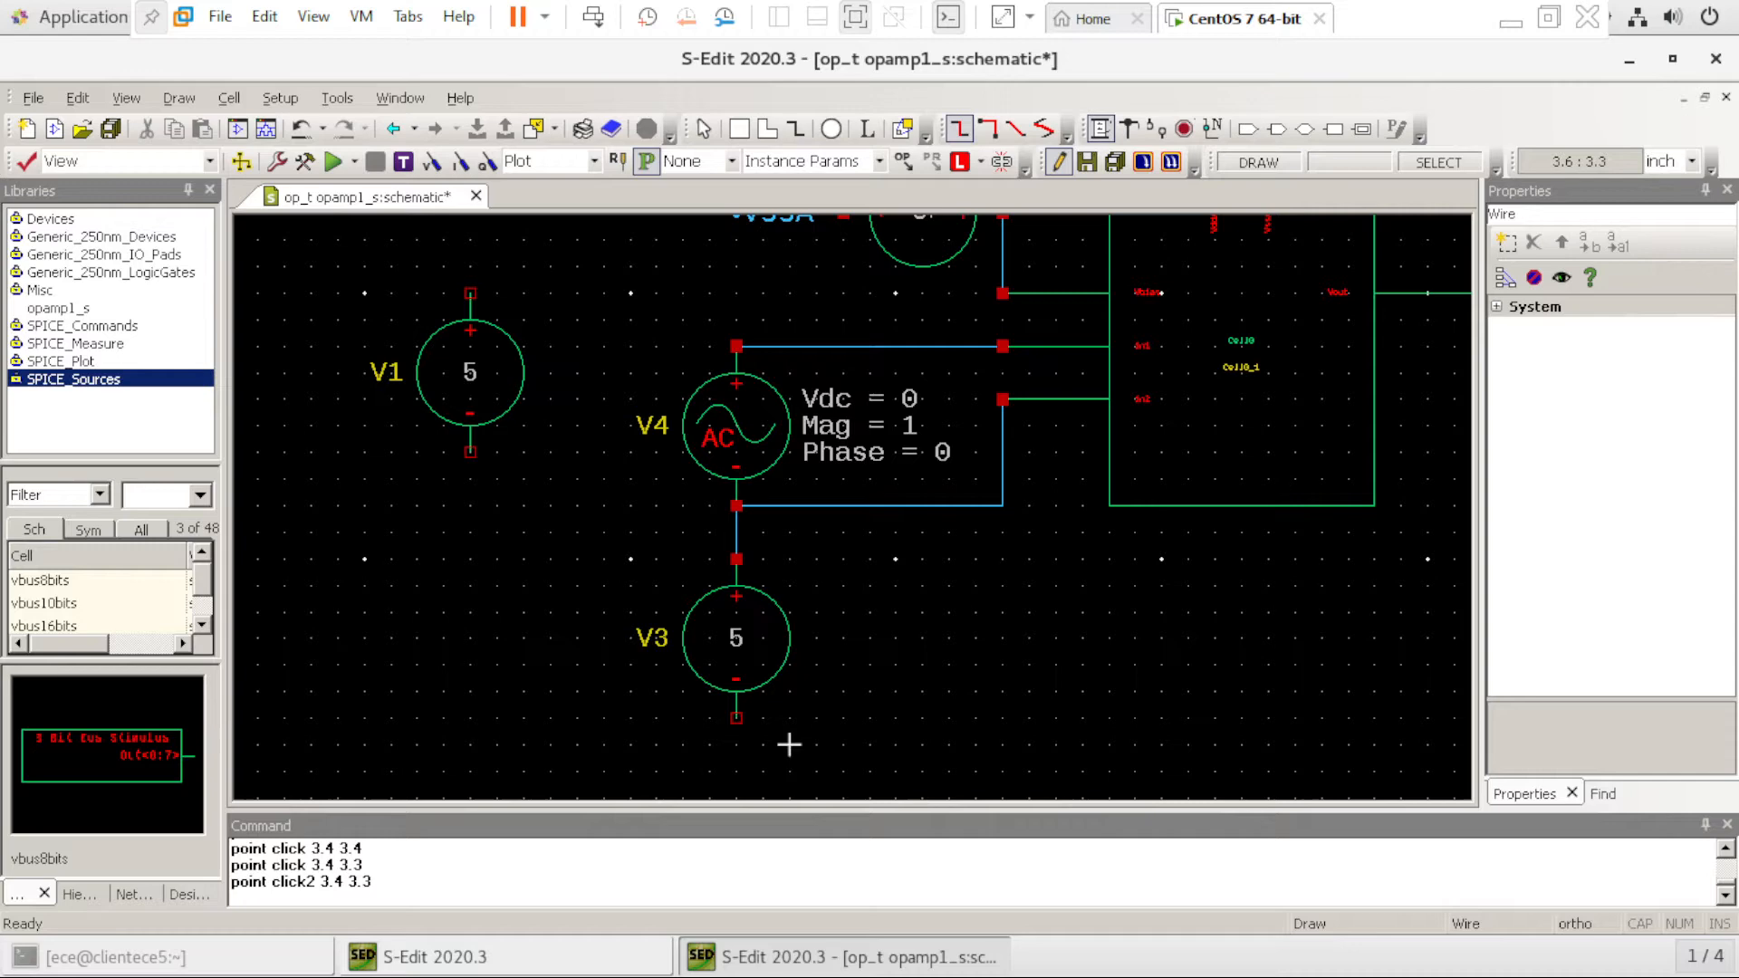
{"action": "left_click", "coordinate": [737, 717]}
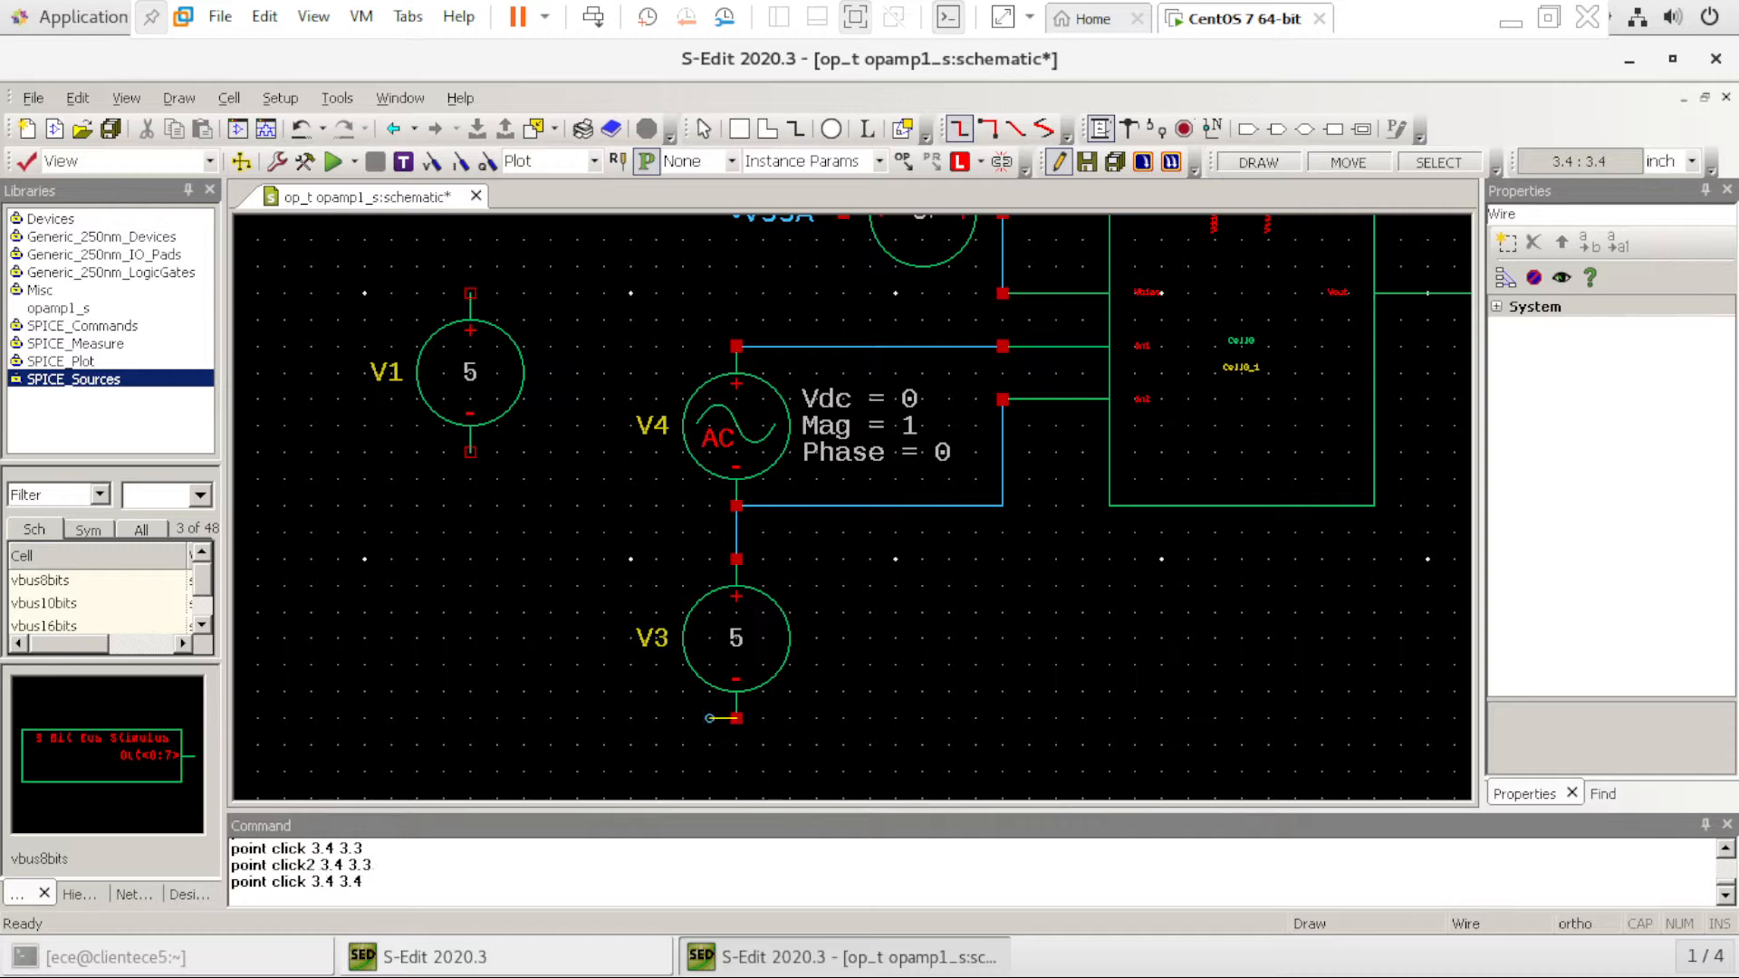
{"action": "left_click", "coordinate": [469, 717]}
{"action": "left_click", "coordinate": [469, 451]}
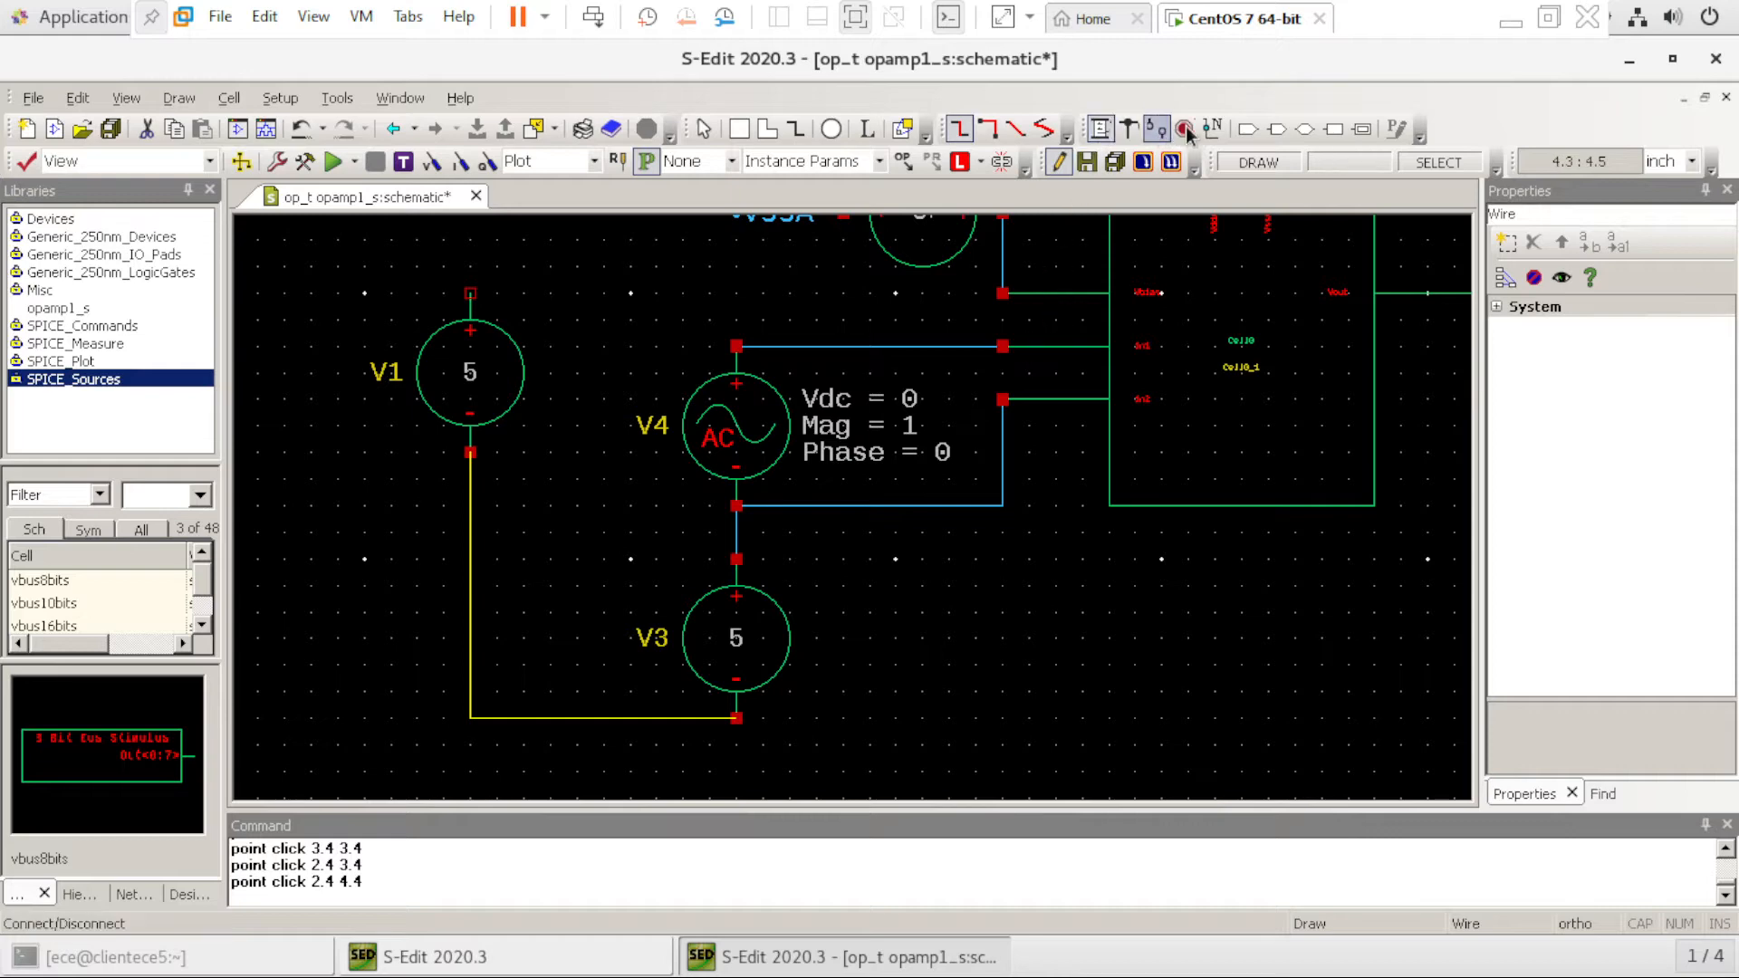
Place the net label VssA on the horizontal part of the wire joining the negative terminals of V1 and V3
{"action": "left_click", "coordinate": [1213, 128]}
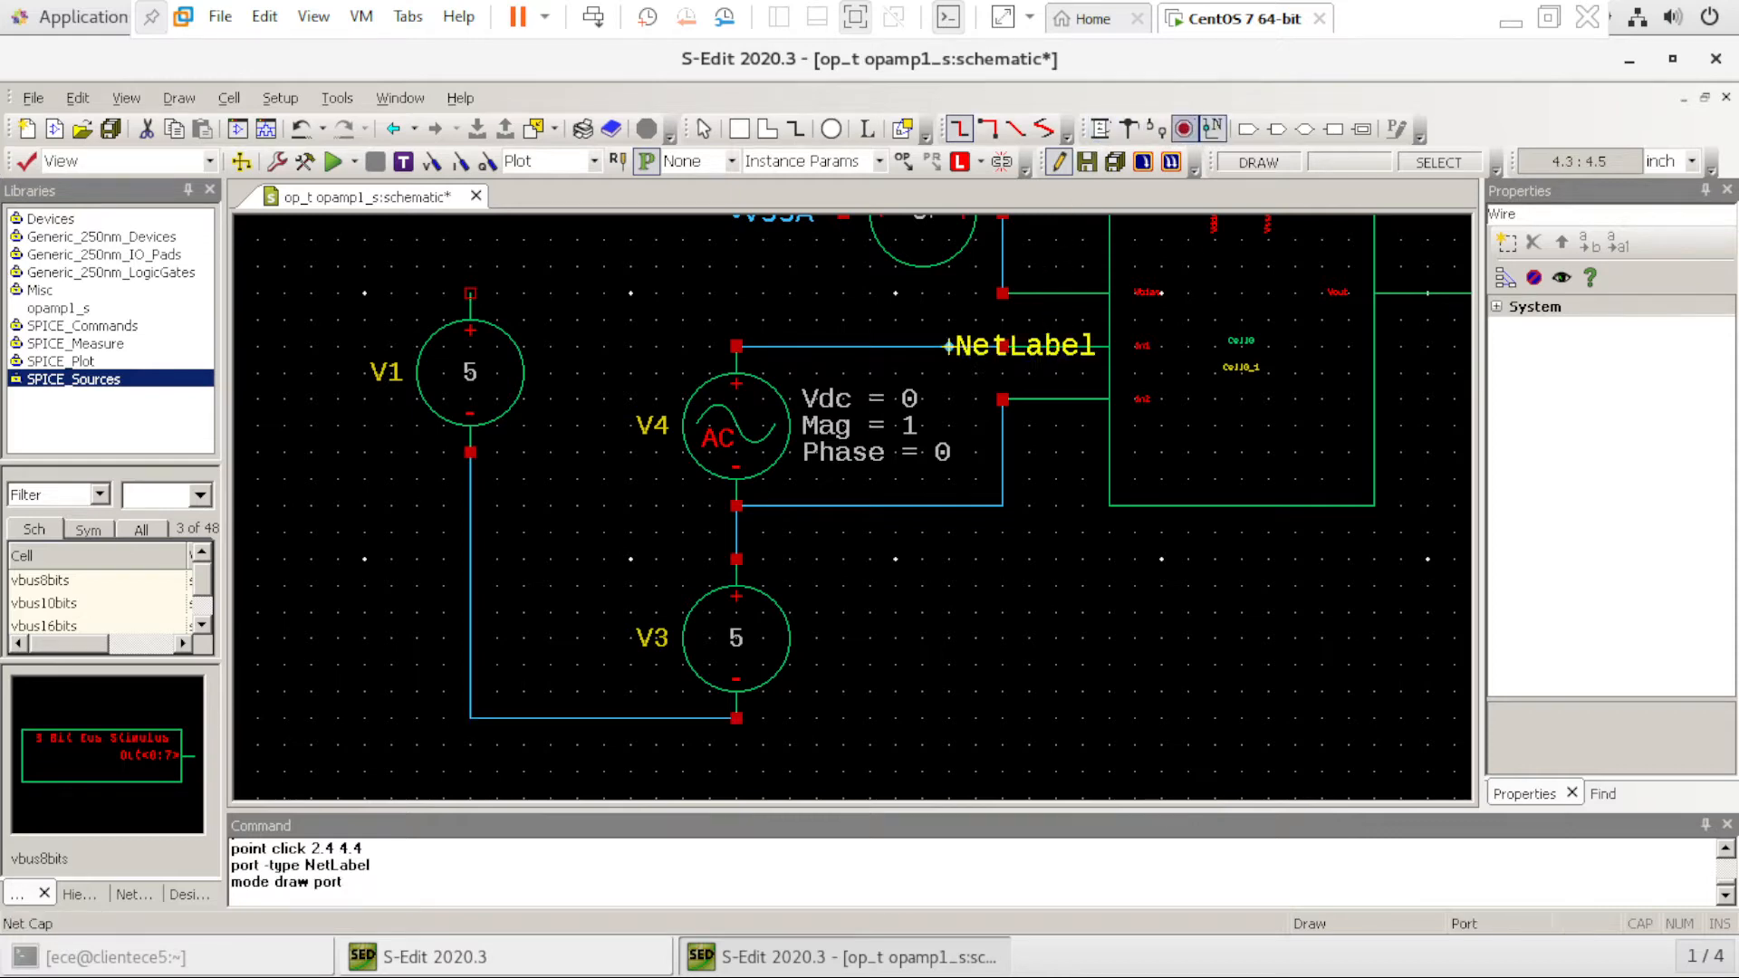
{"action": "left_click", "coordinate": [548, 717]}
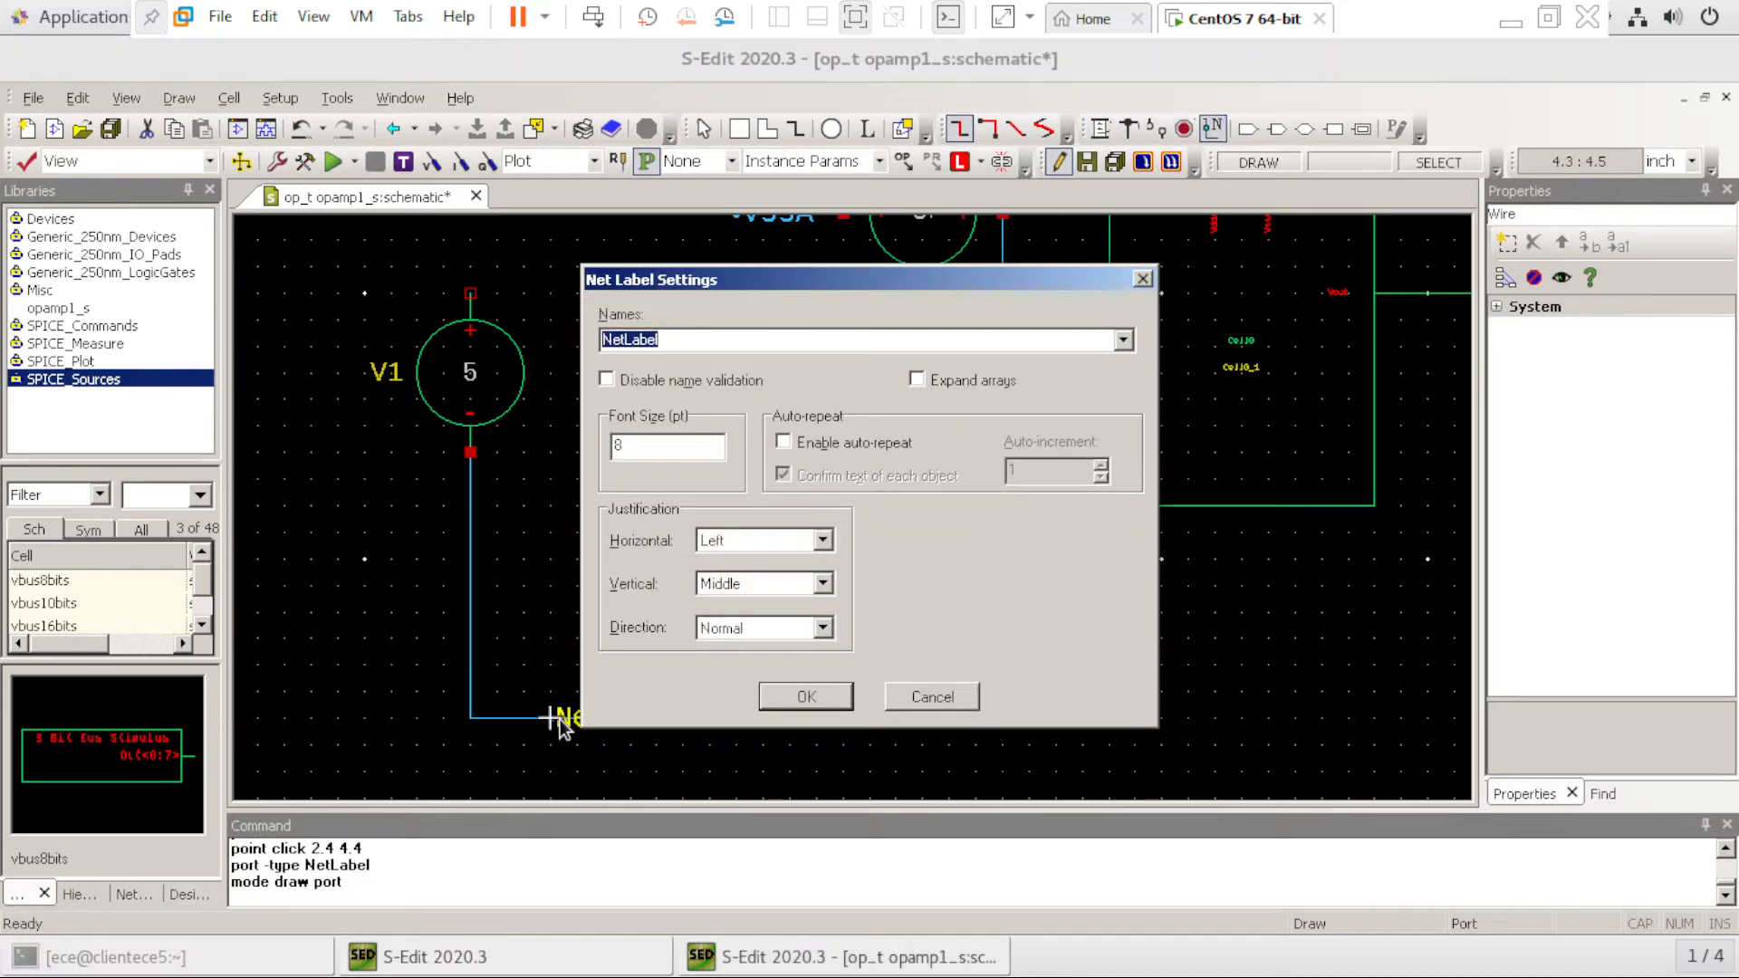
{"action": "type", "text": "VssA"}
{"action": "left_click", "coordinate": [841, 696]}
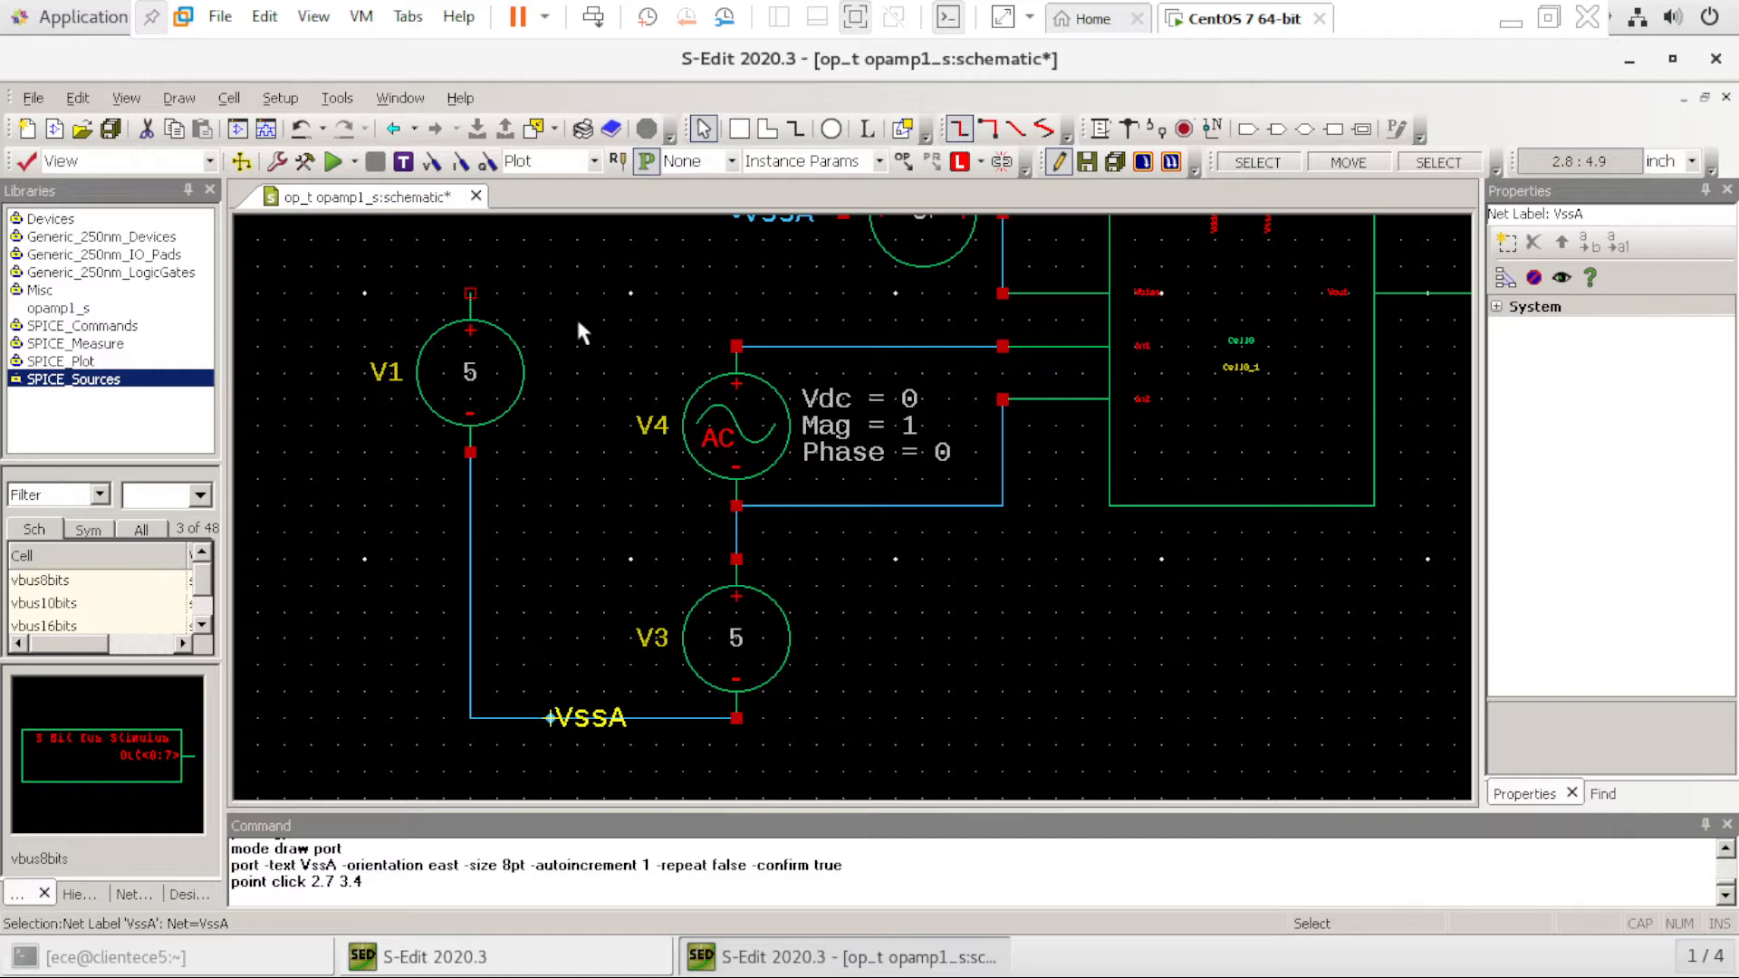
Draw a wire stub about 0.2 inch long upward from V1's positive terminal and put the net label VddA on its free end
{"action": "scroll", "coordinate": [579, 333], "scroll_direction": "up", "scroll_amount": 2}
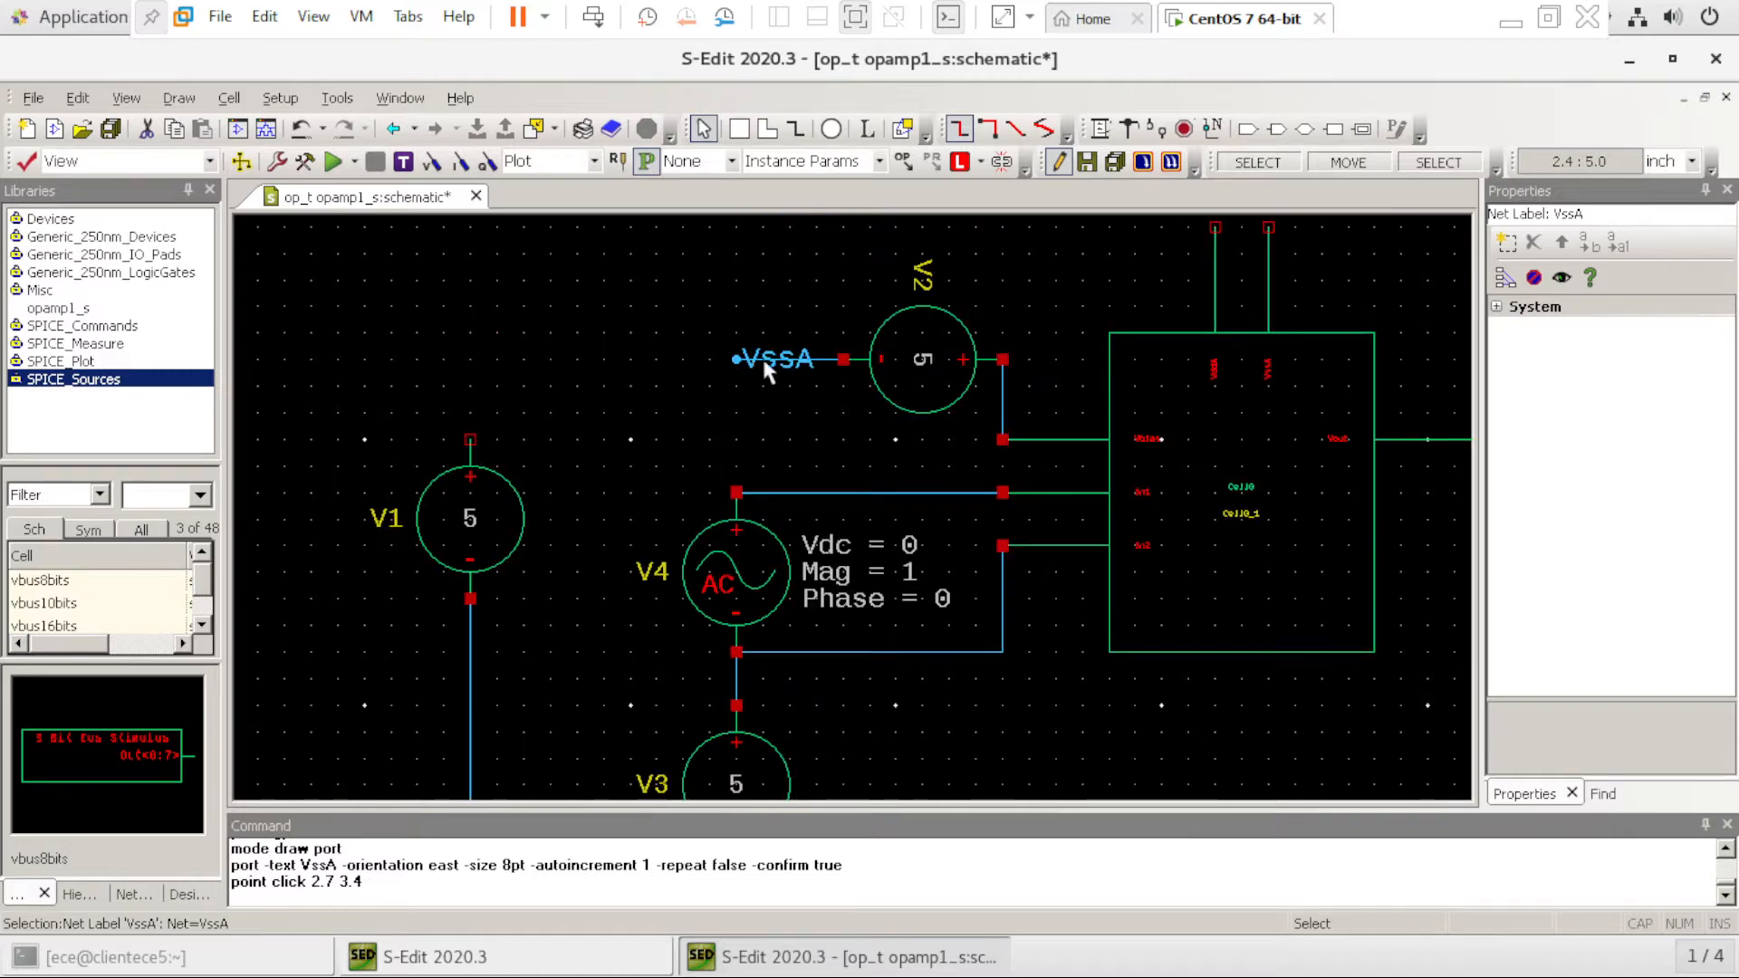
{"action": "left_click", "coordinate": [1100, 128]}
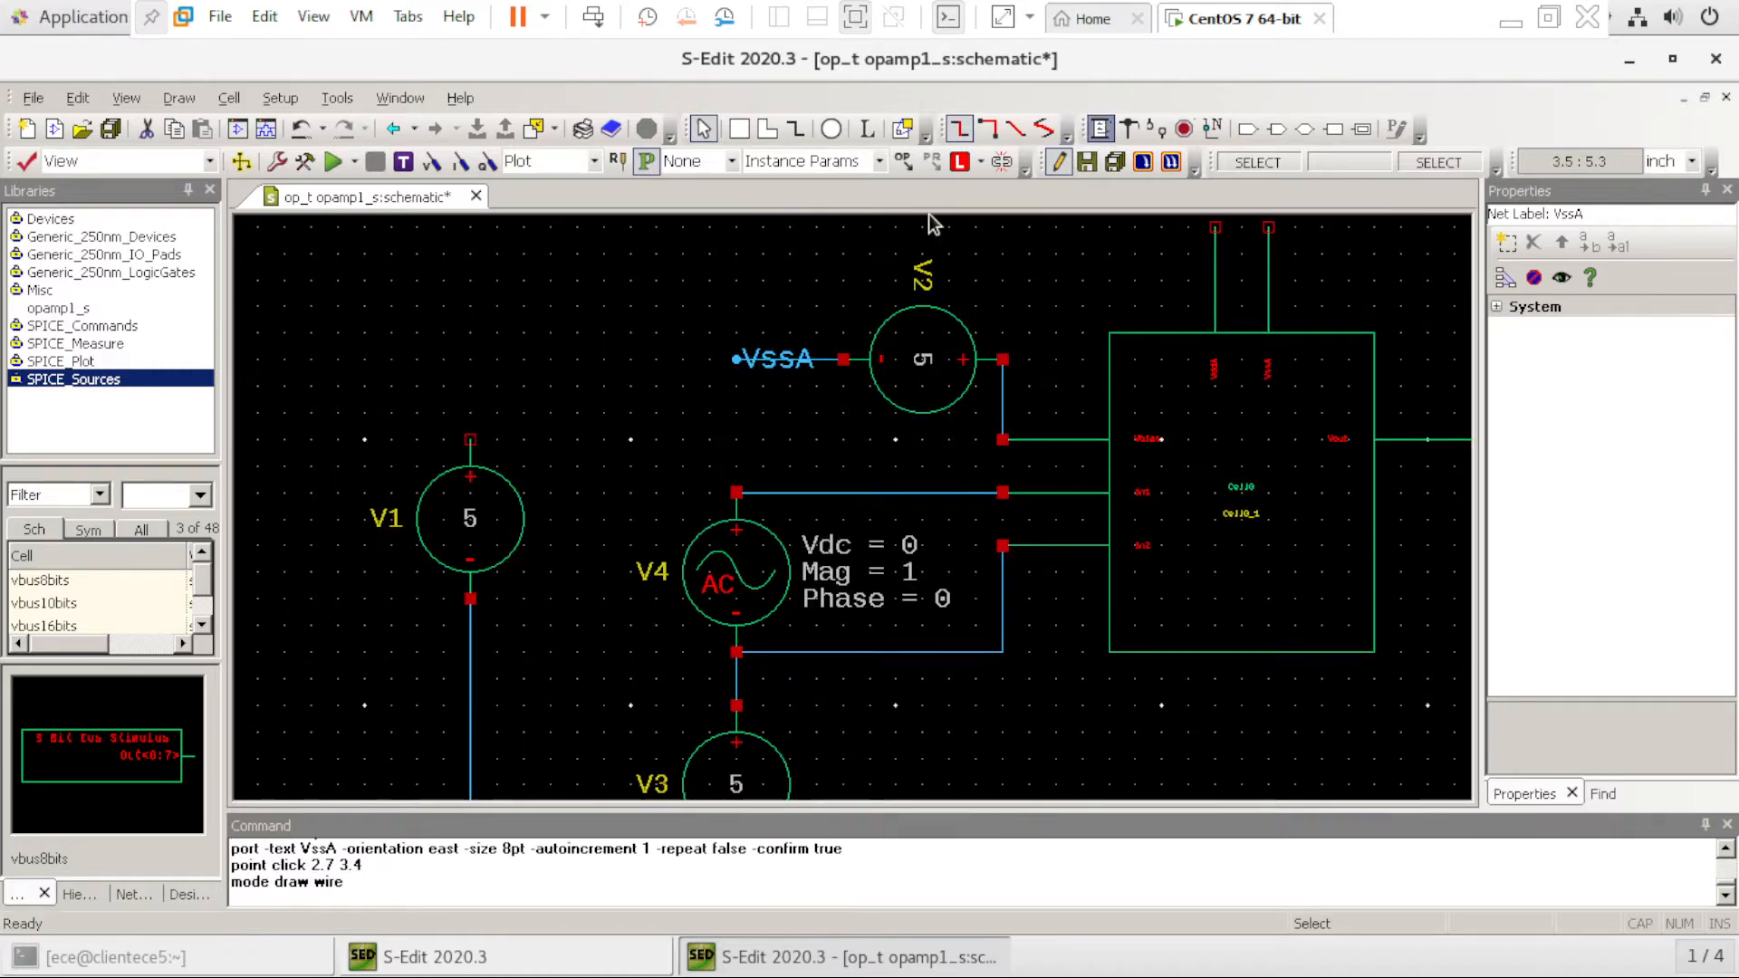
{"action": "left_click", "coordinate": [470, 439]}
{"action": "double_click", "coordinate": [470, 385]}
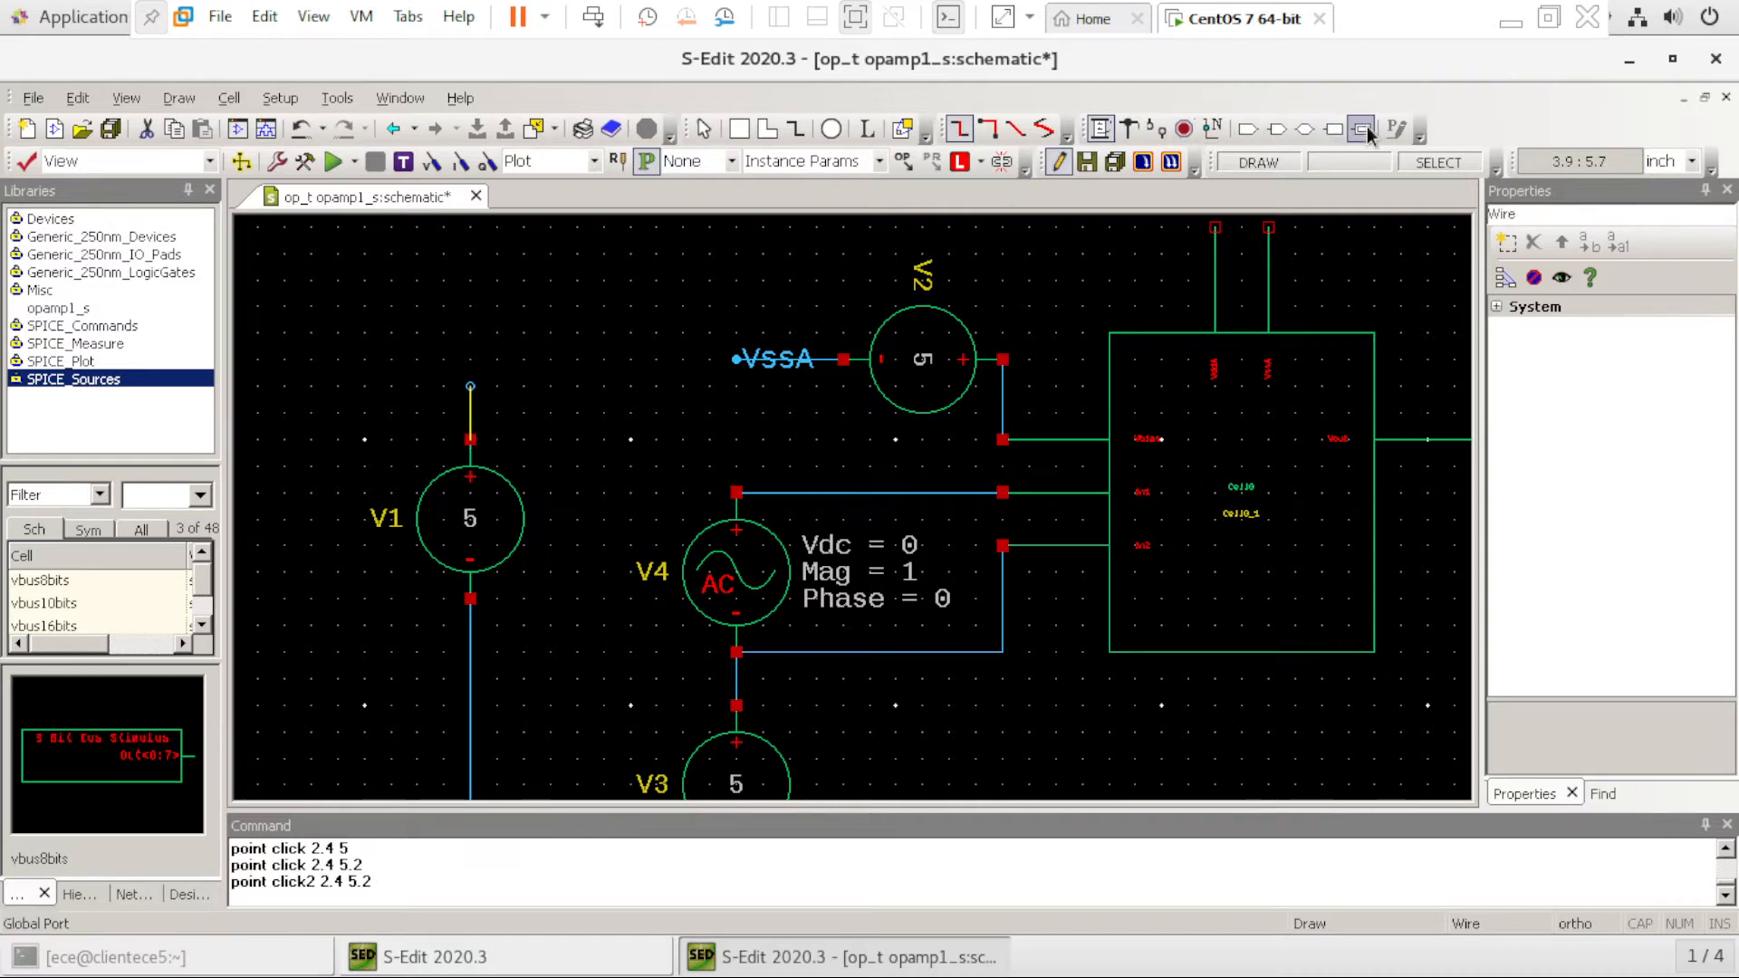
{"action": "left_click", "coordinate": [1213, 129]}
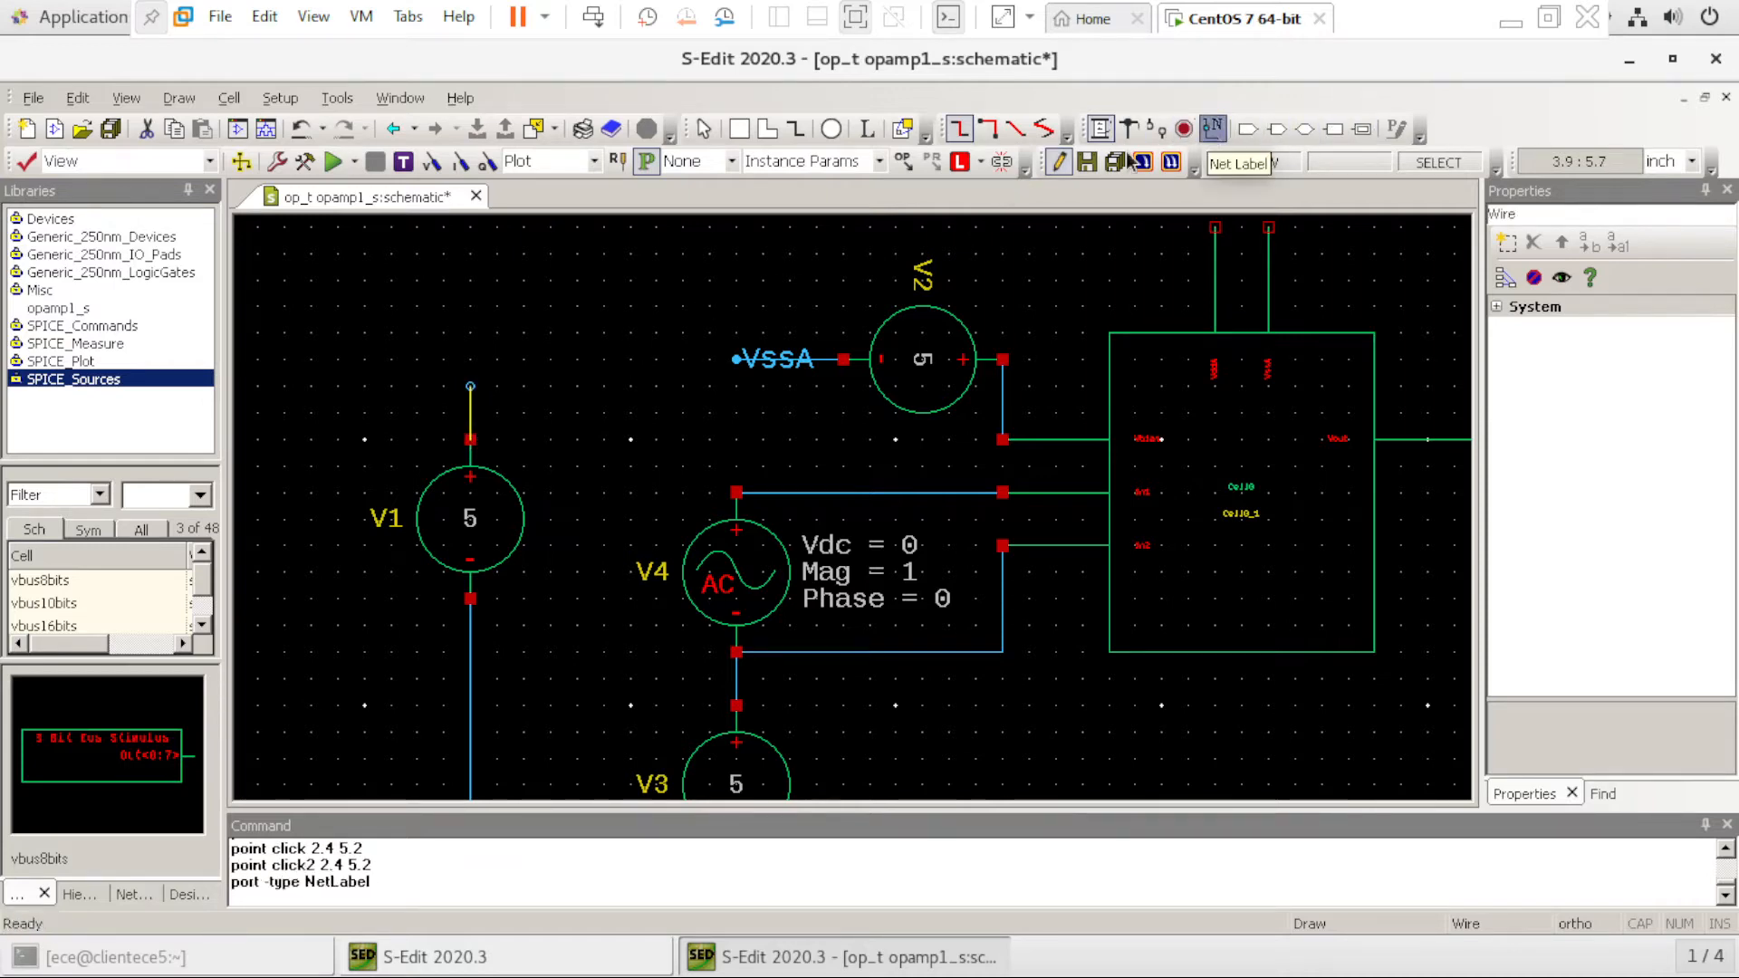
{"action": "left_click", "coordinate": [470, 385]}
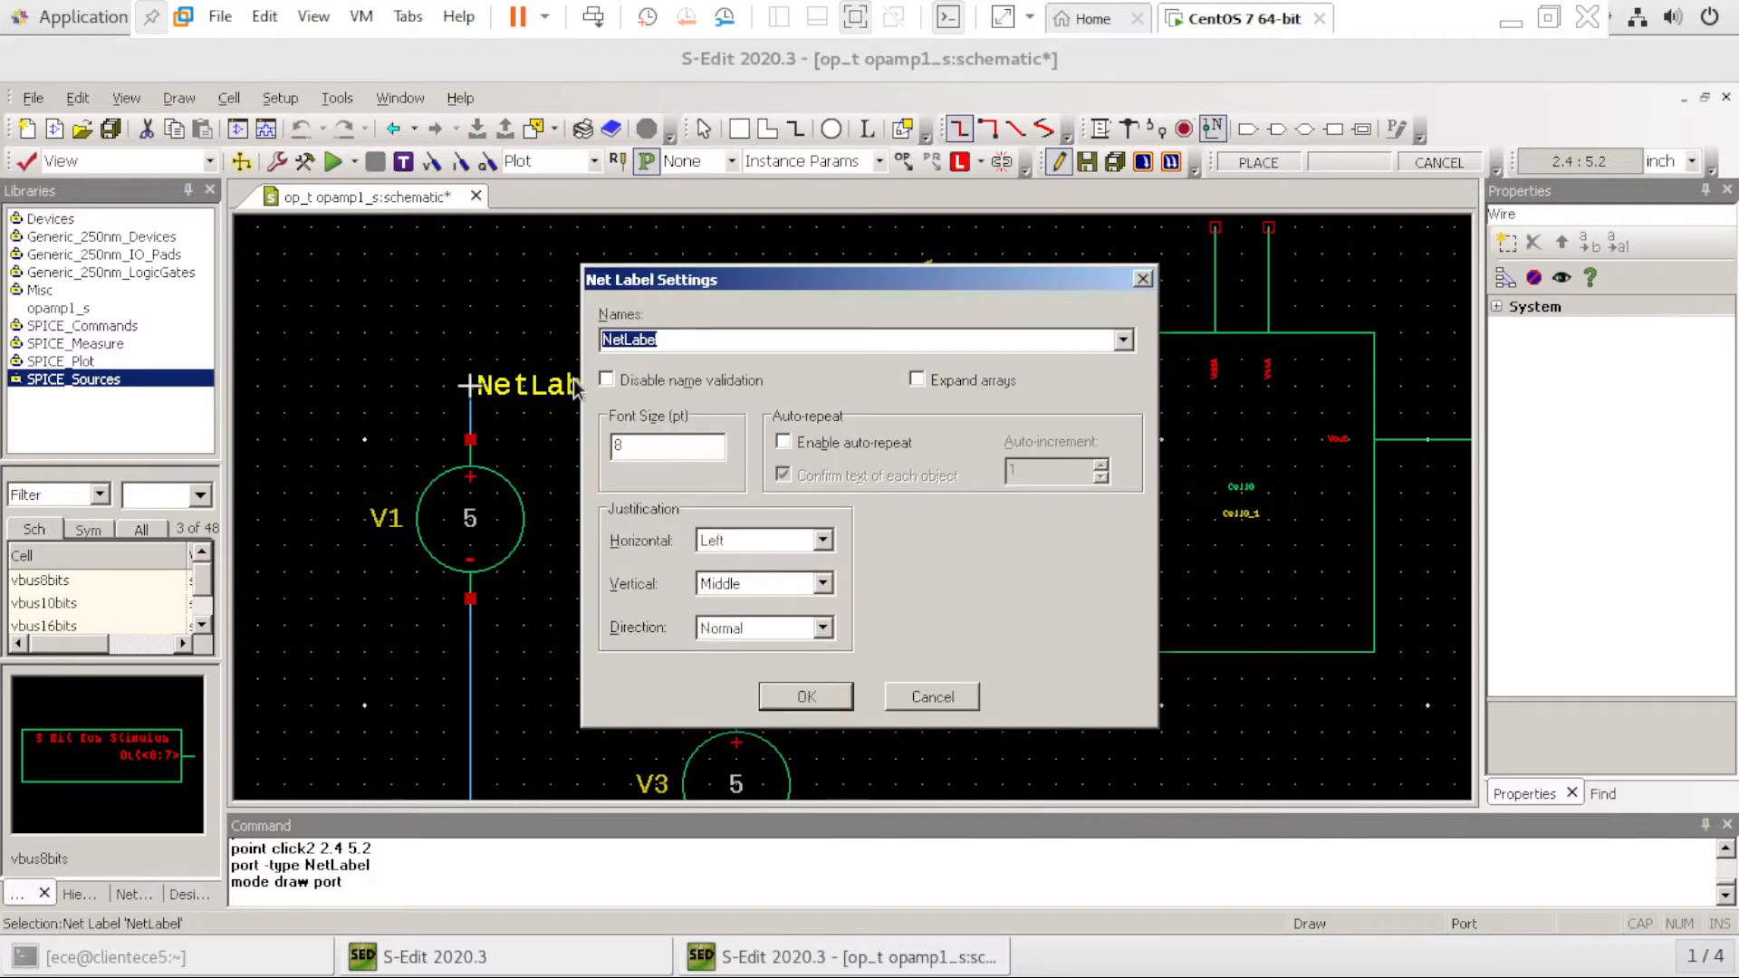
{"action": "type", "text": "VddA"}
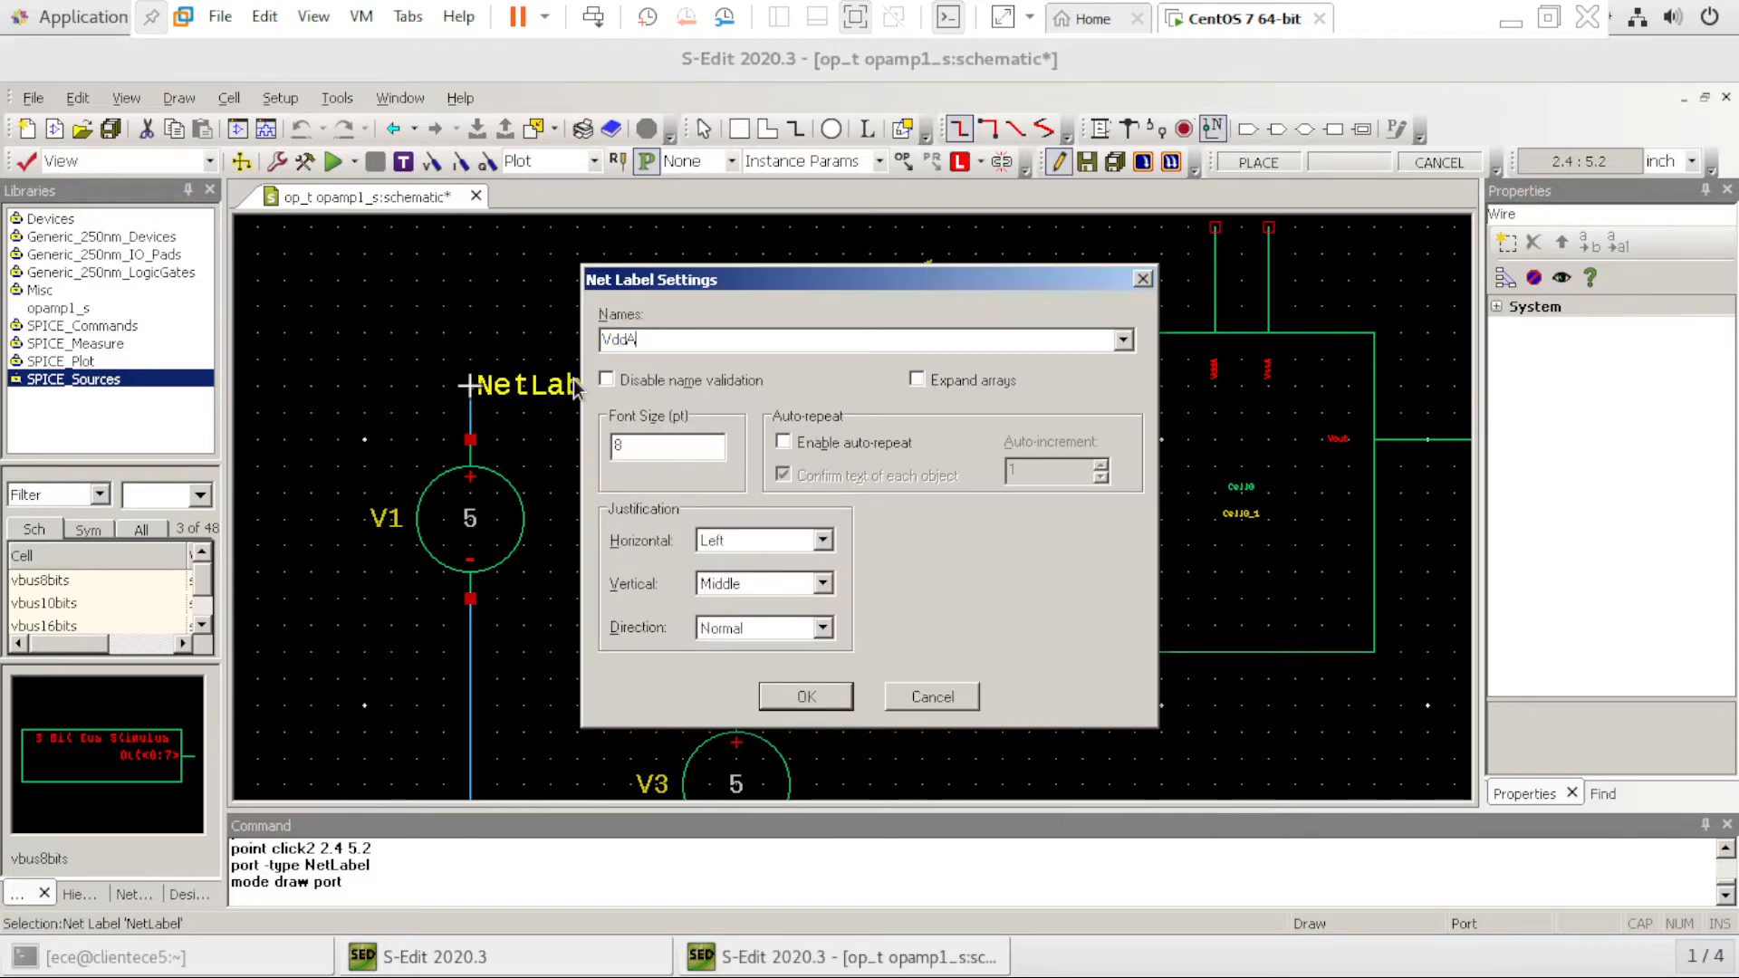
{"action": "left_click", "coordinate": [791, 697]}
{"action": "key", "text": "Escape"}
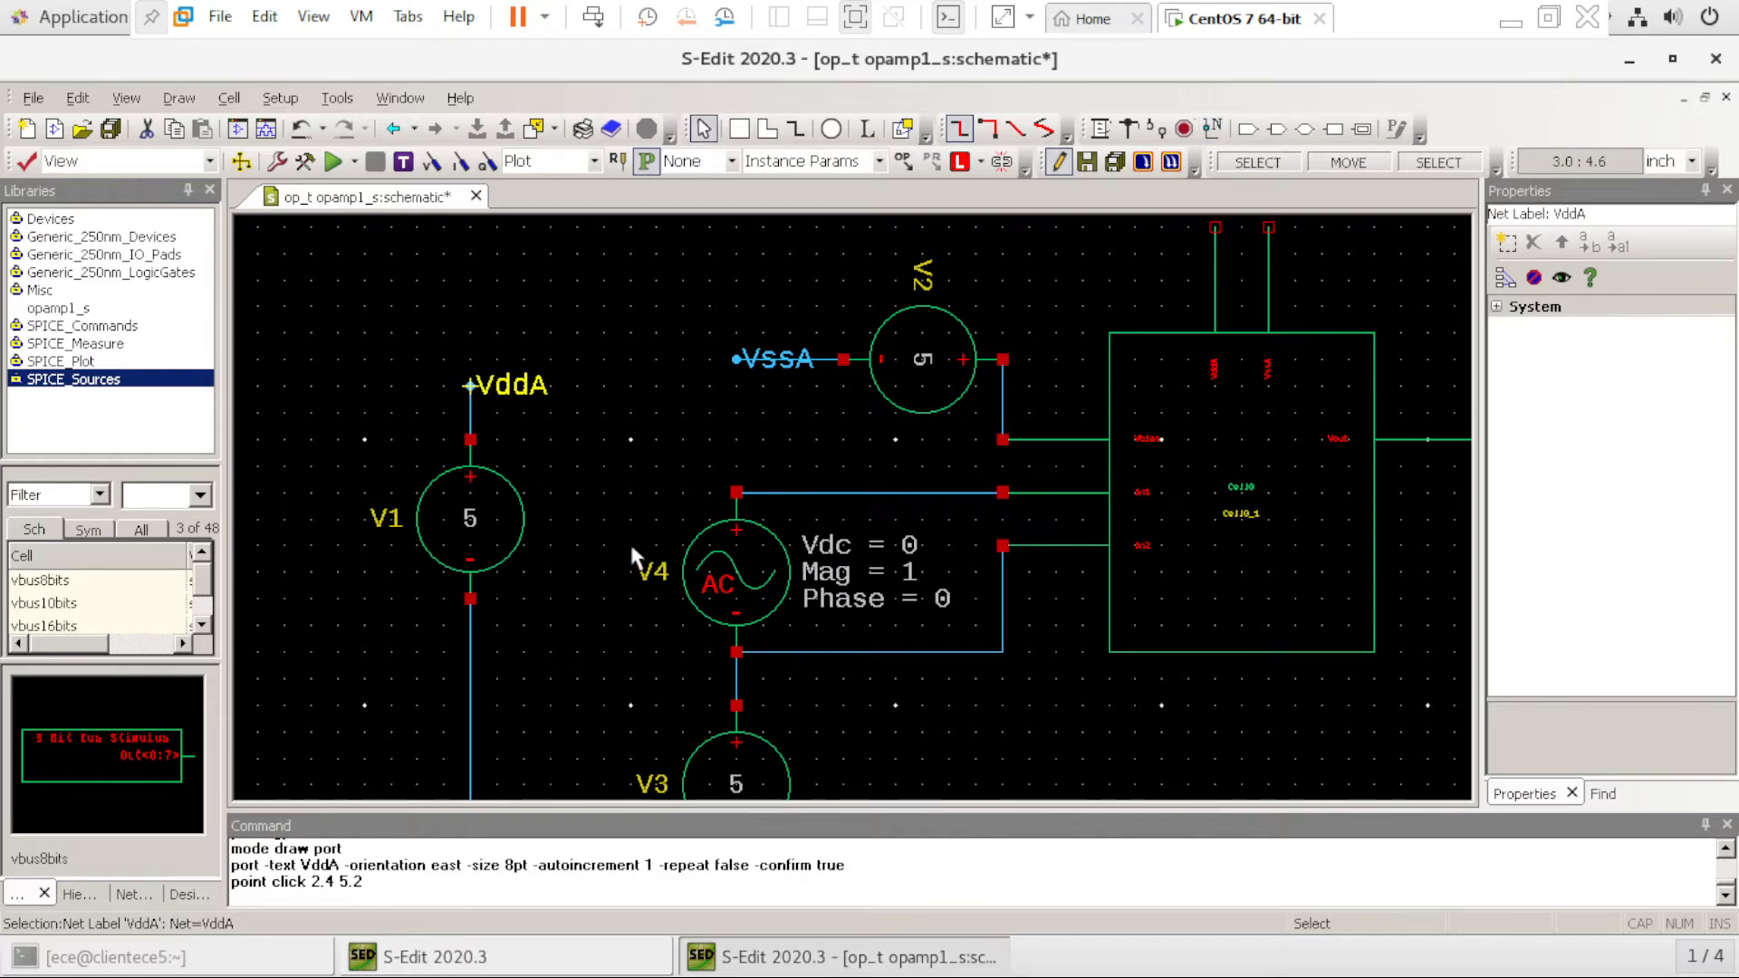
Set the DC voltage V of source V1 to the parameter Vpwr
{"action": "left_click", "coordinate": [470, 549]}
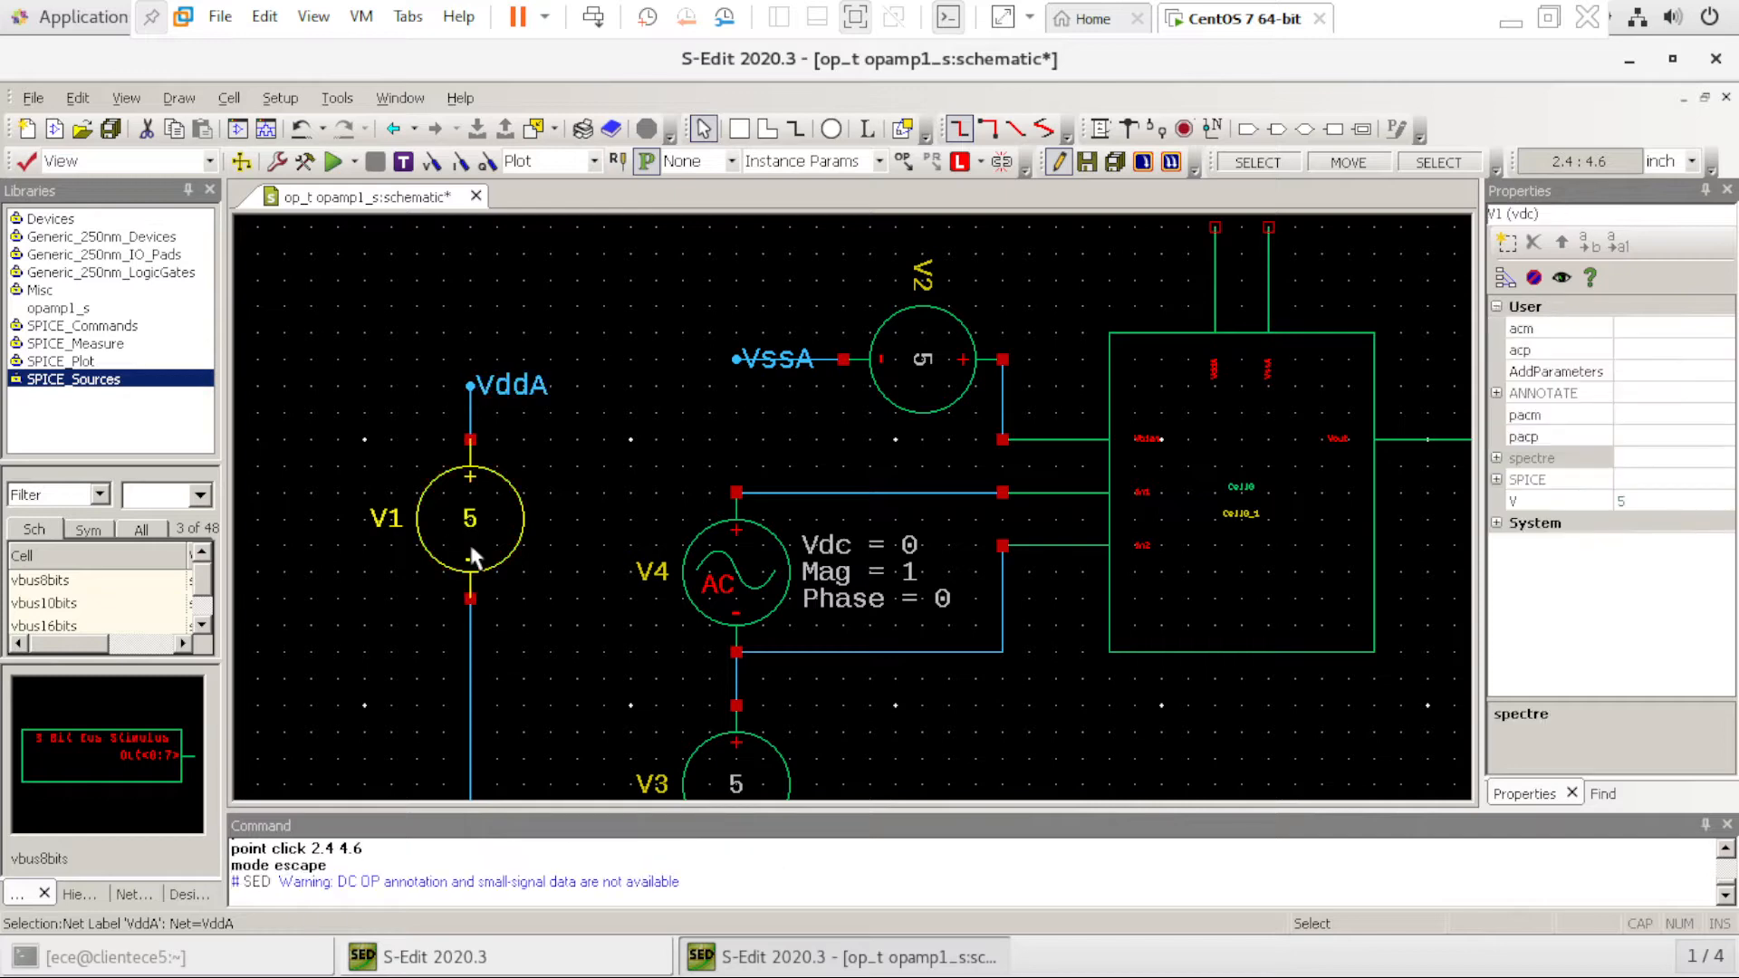
{"action": "left_click", "coordinate": [1641, 498]}
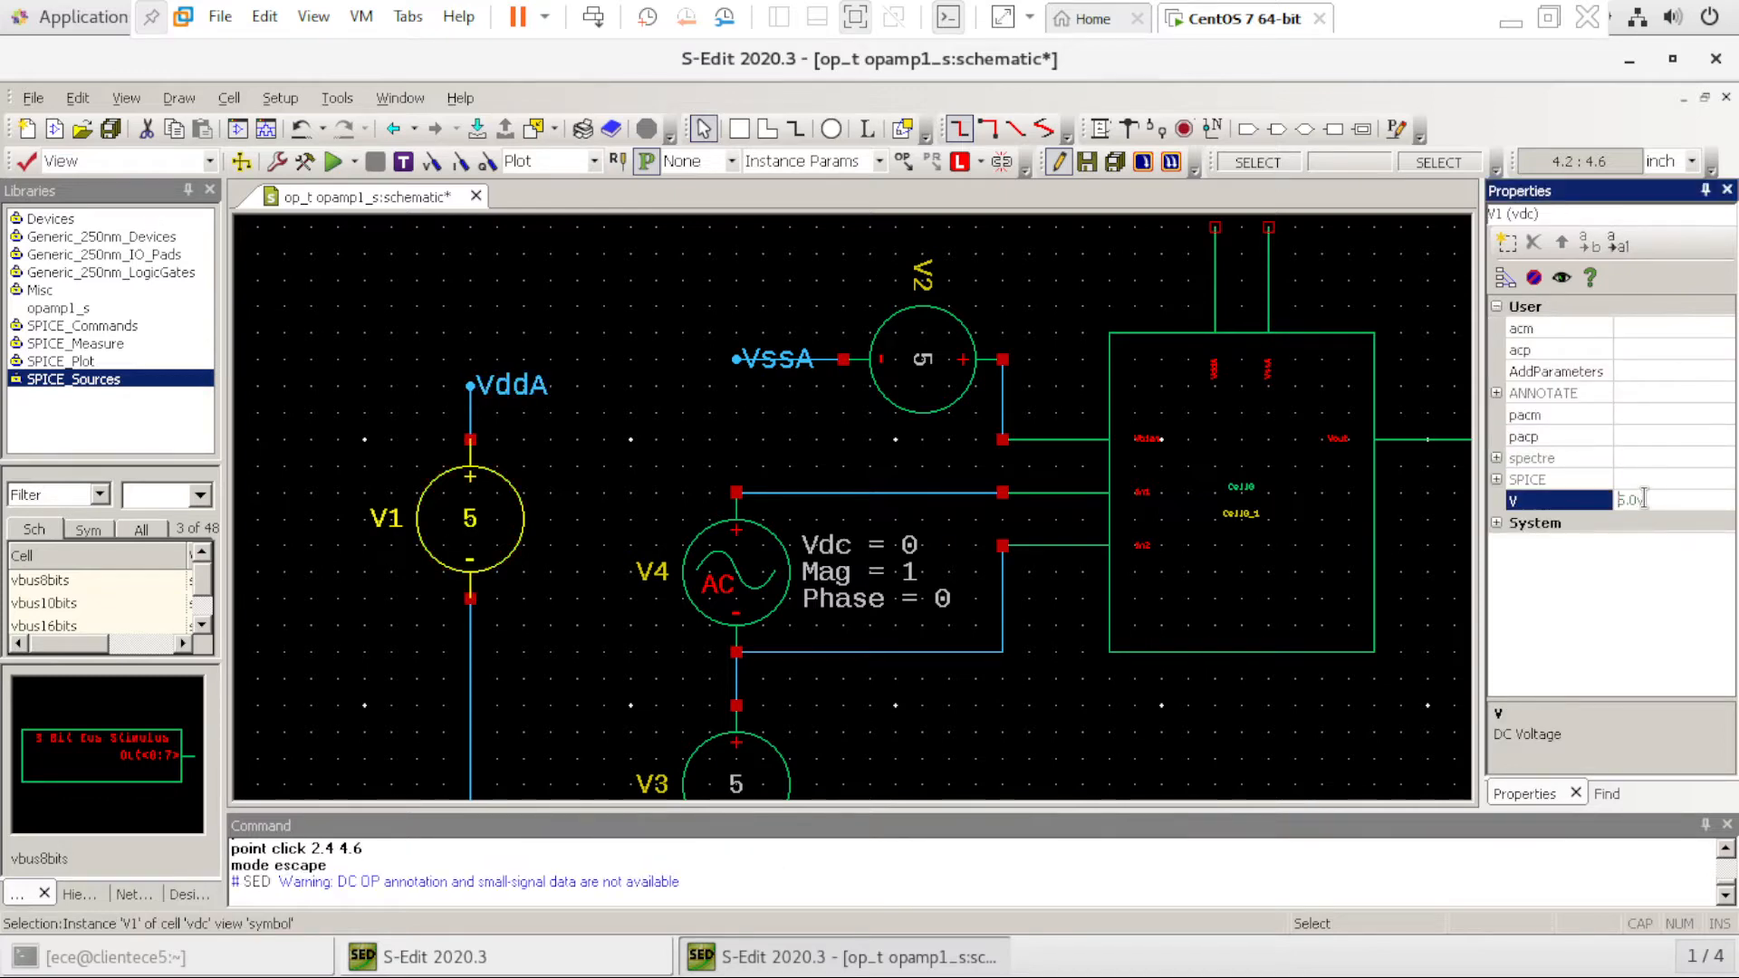
{"action": "left_click_drag", "start_coordinate": [1648, 499], "coordinate": [1611, 501]}
{"action": "type", "text": "Vpwr"}
{"action": "left_click", "coordinate": [1671, 461]}
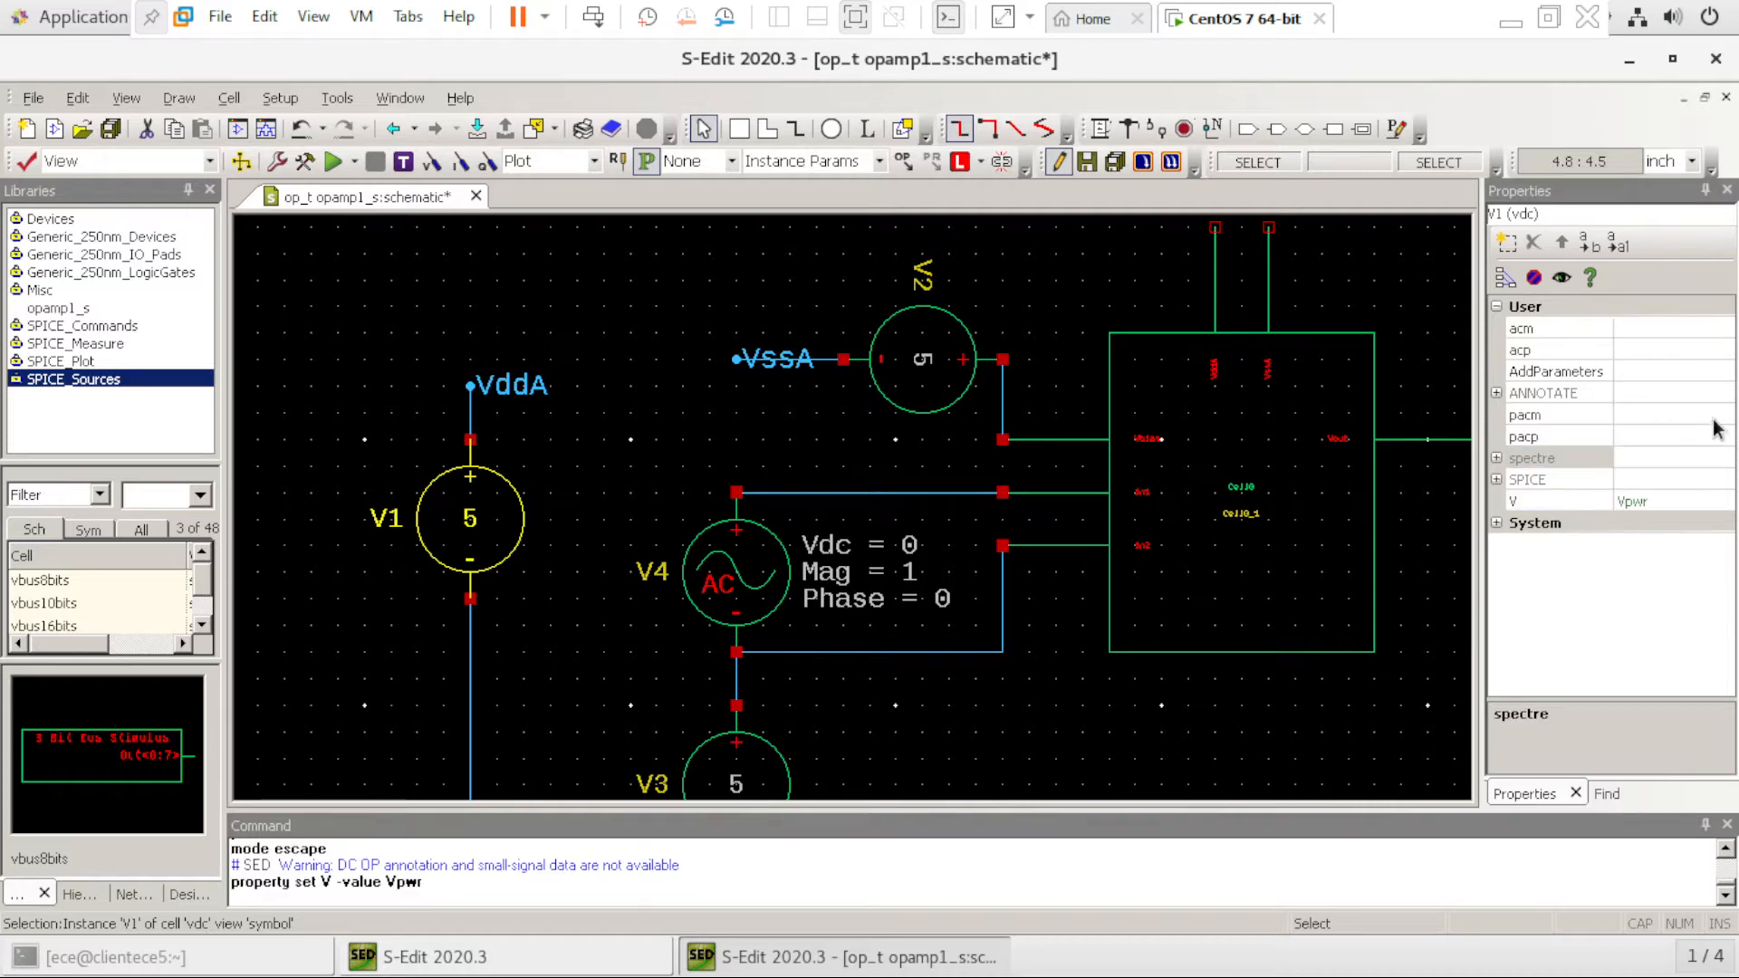
{"action": "left_click", "coordinate": [1675, 419]}
{"action": "left_click", "coordinate": [1349, 737]}
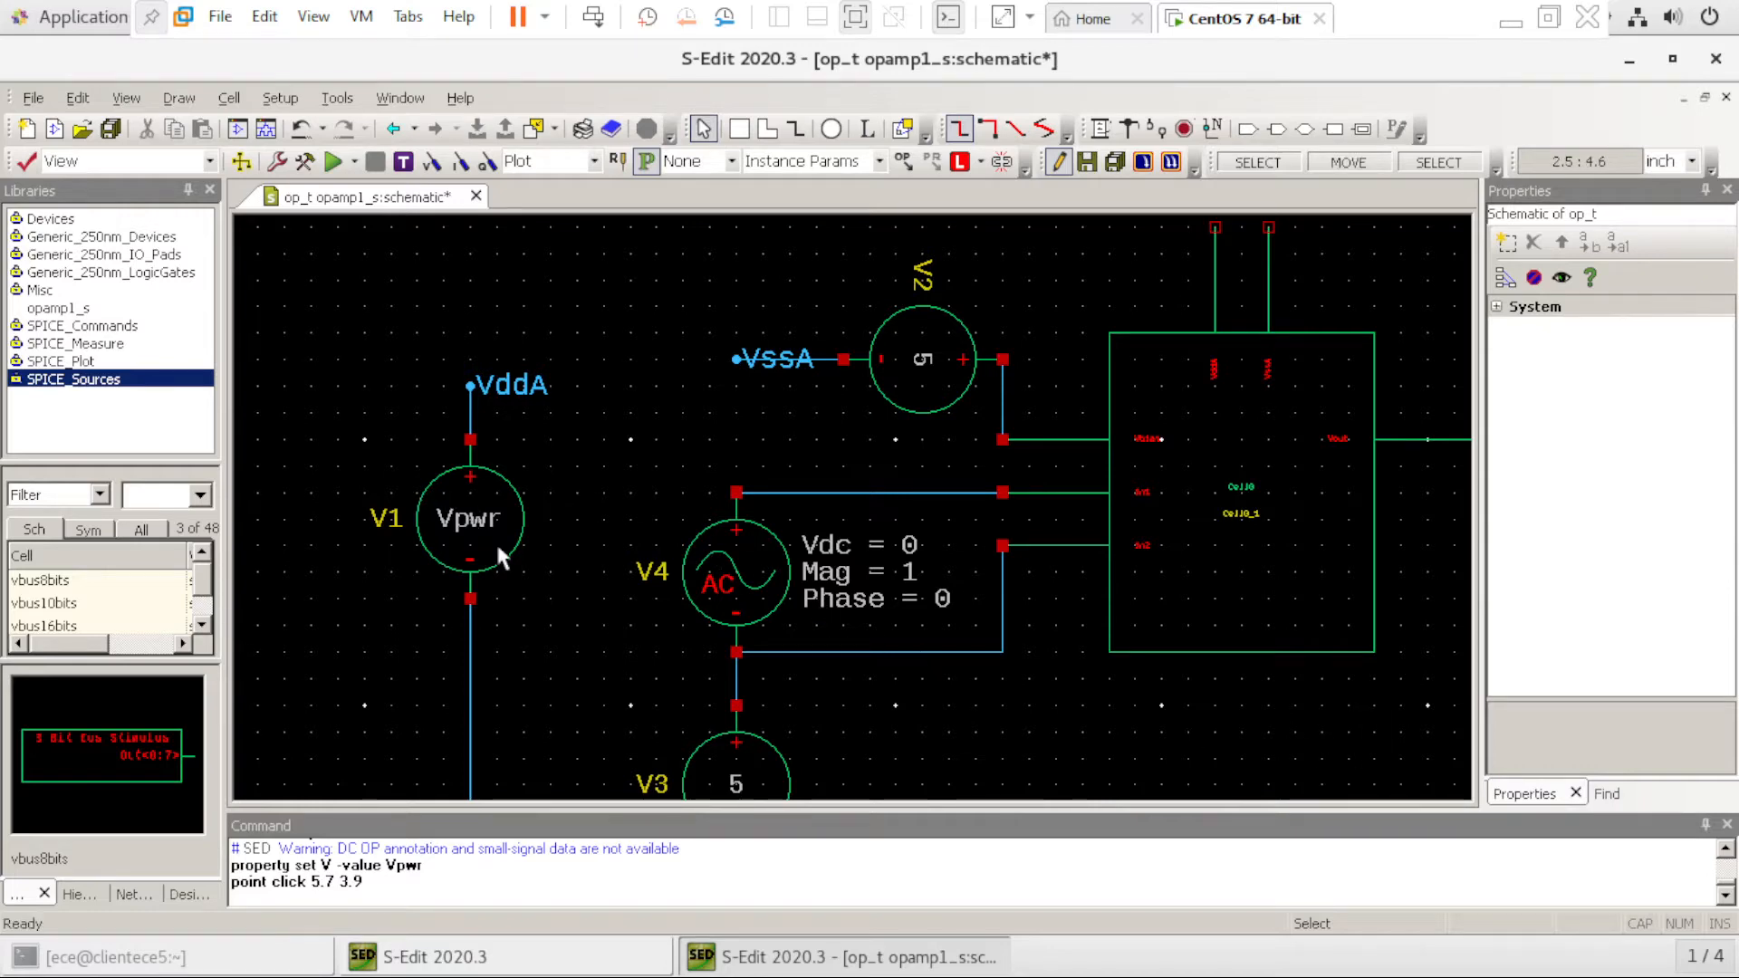
Set the DC voltage V of source V3 to the parameter Vcm
{"action": "left_click", "coordinate": [752, 788]}
{"action": "left_click", "coordinate": [735, 788]}
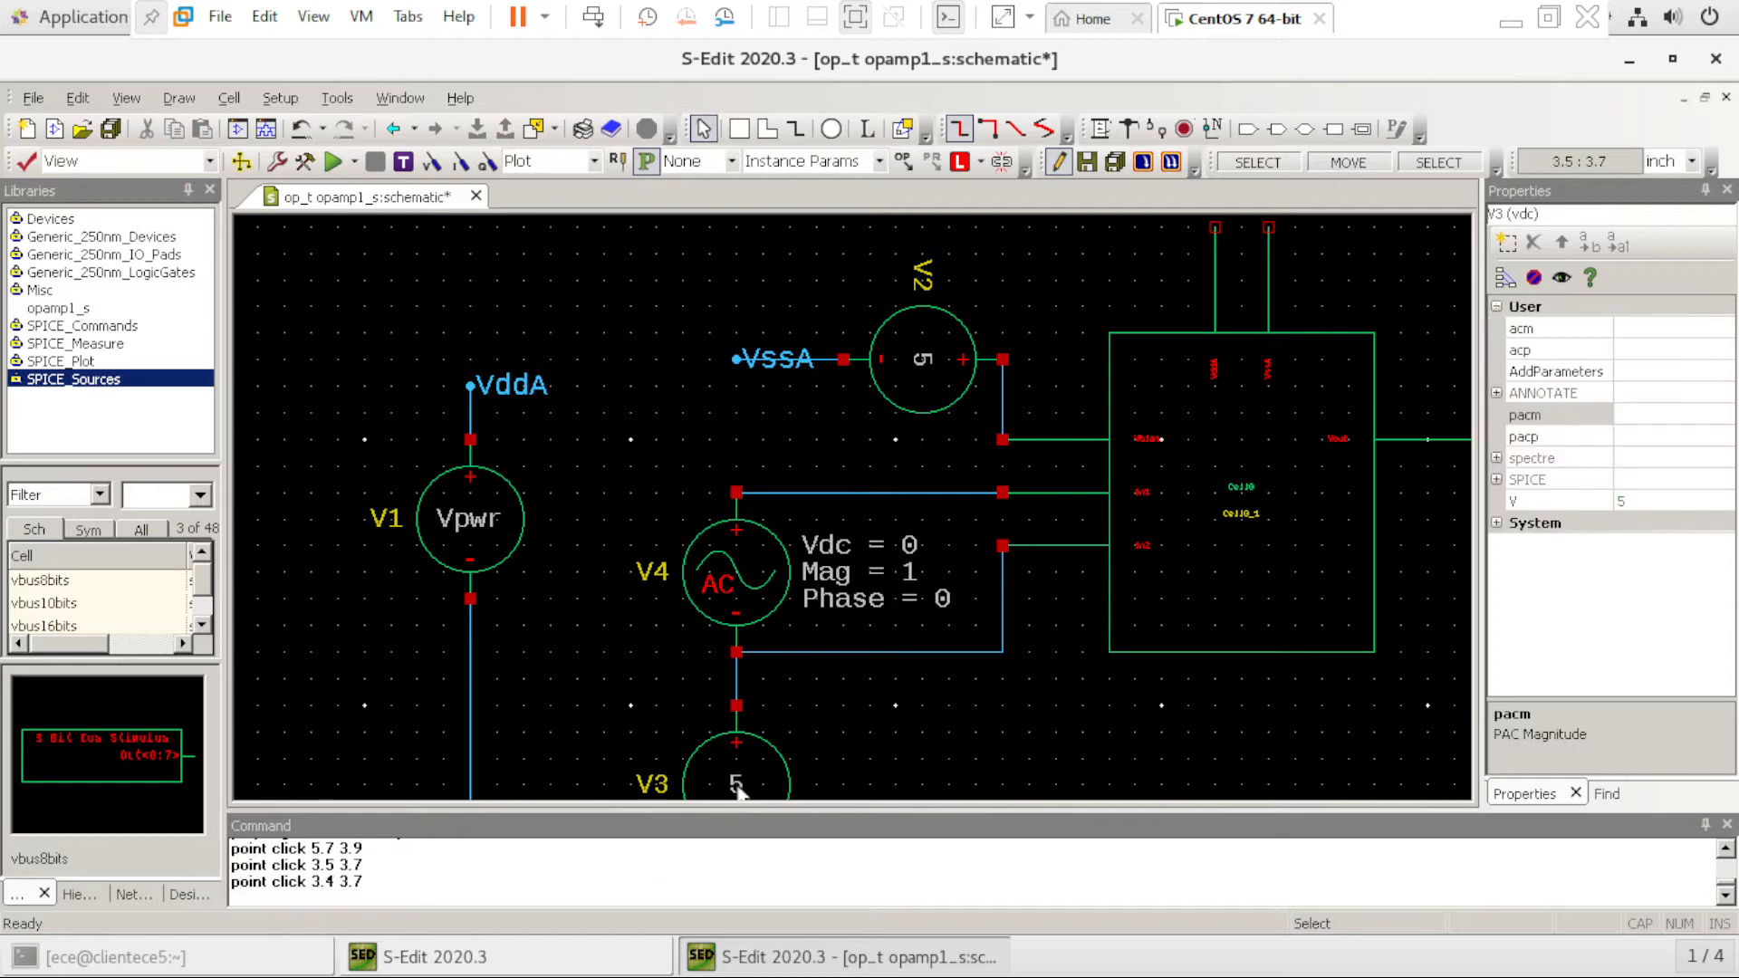
{"action": "left_click", "coordinate": [1650, 499]}
{"action": "left_click_drag", "start_coordinate": [1650, 499], "coordinate": [1607, 500]}
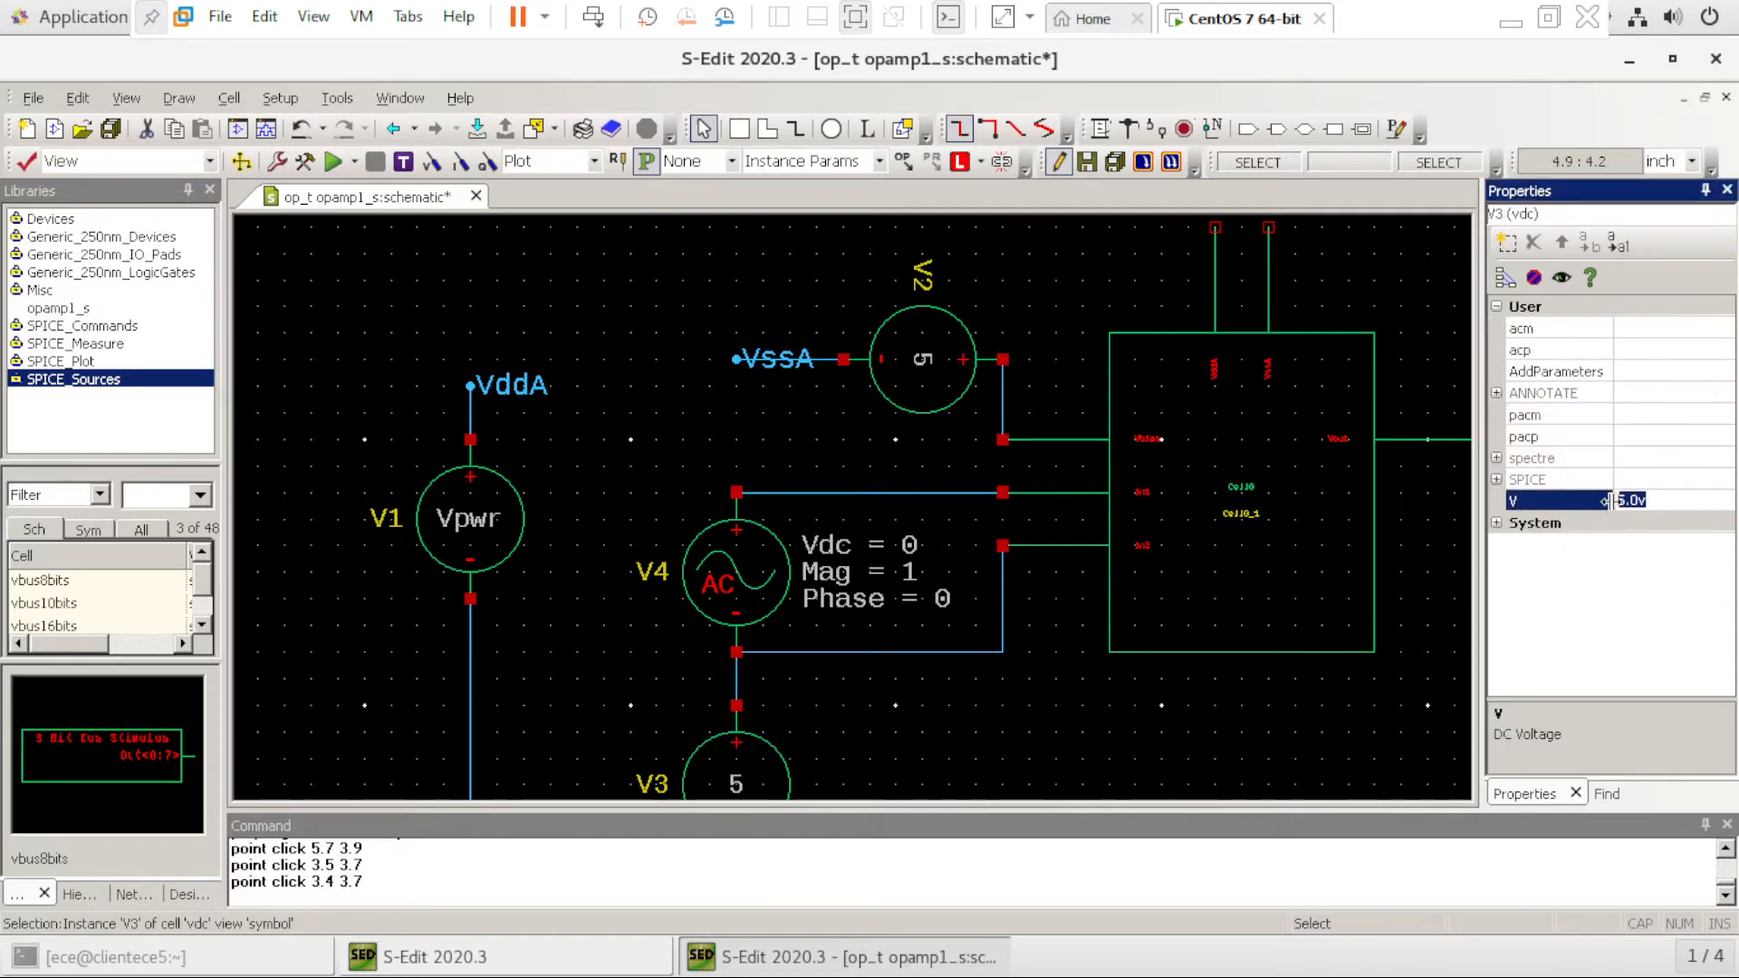
{"action": "type", "text": "Vcm"}
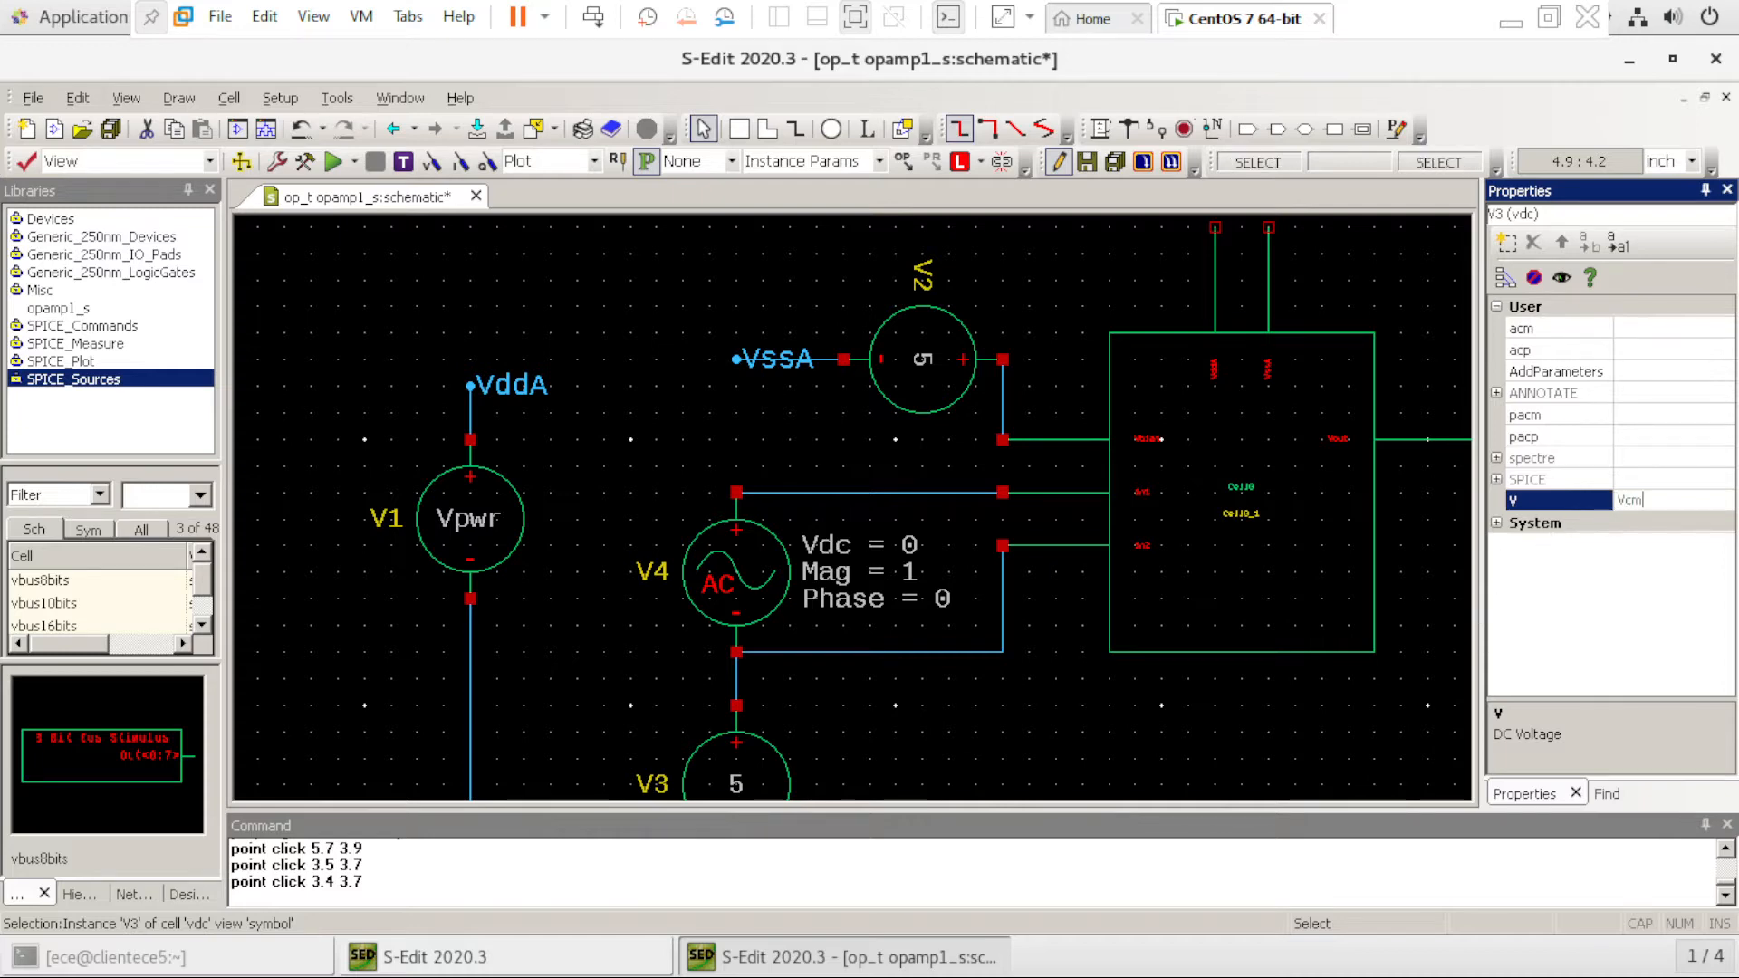
{"action": "key", "text": "Return"}
{"action": "left_click", "coordinate": [1458, 666]}
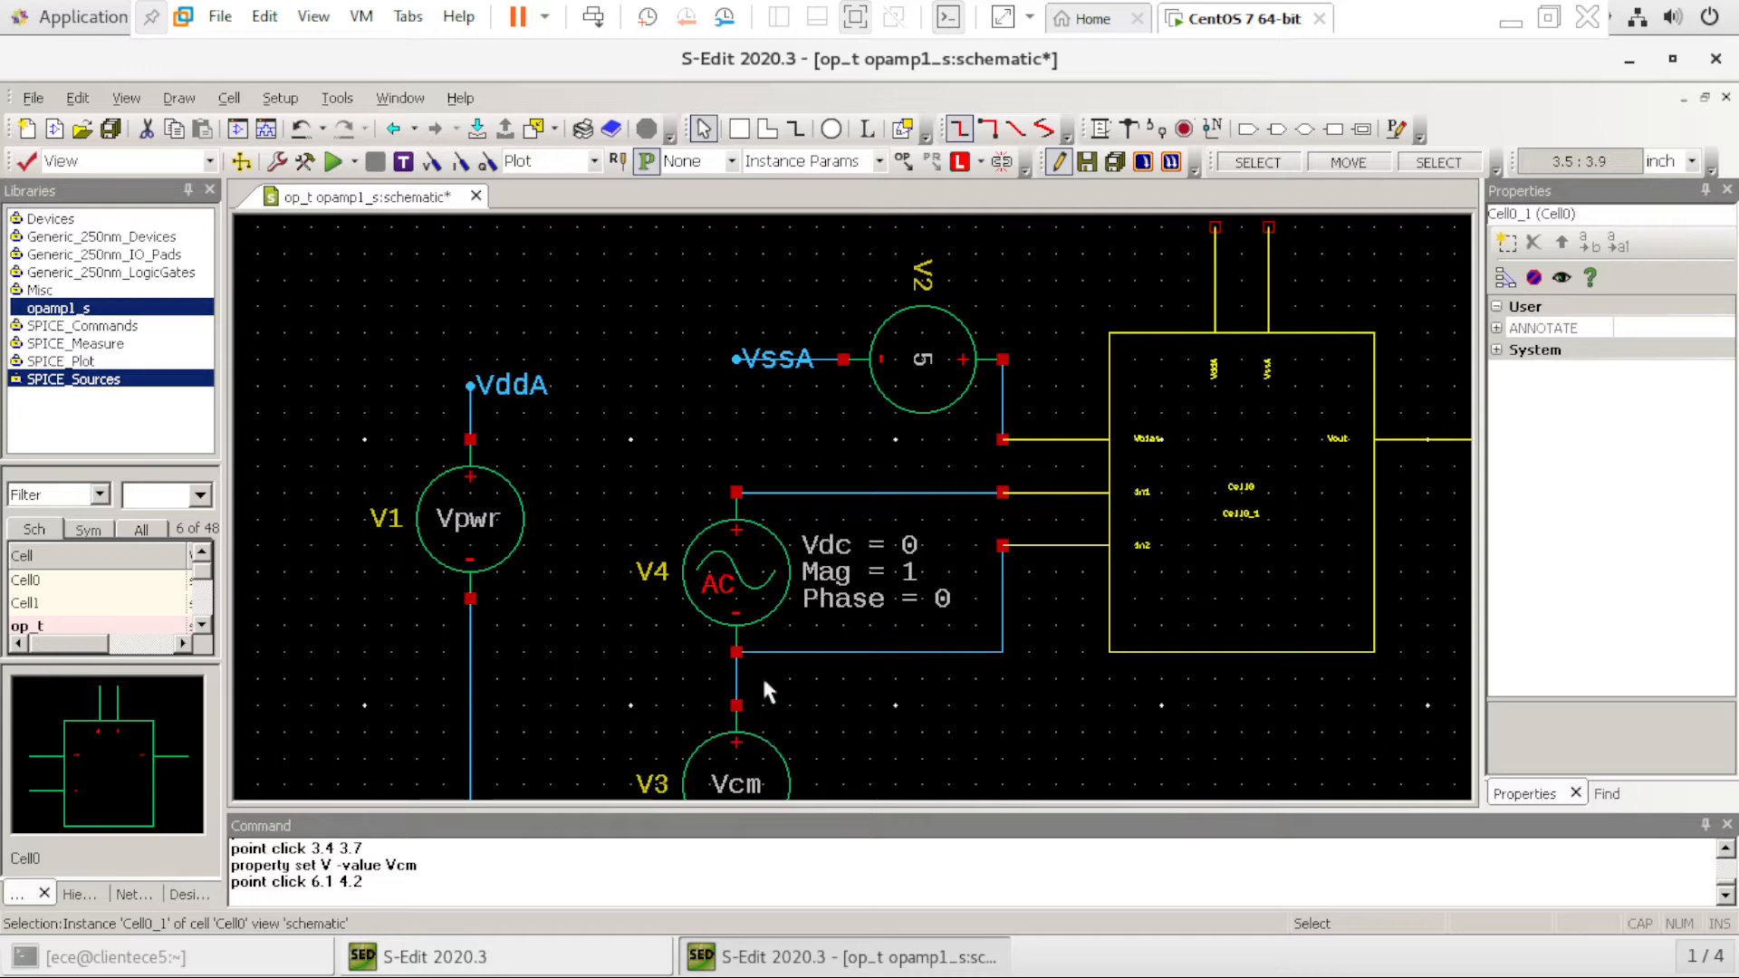
{"action": "left_click", "coordinate": [762, 594]}
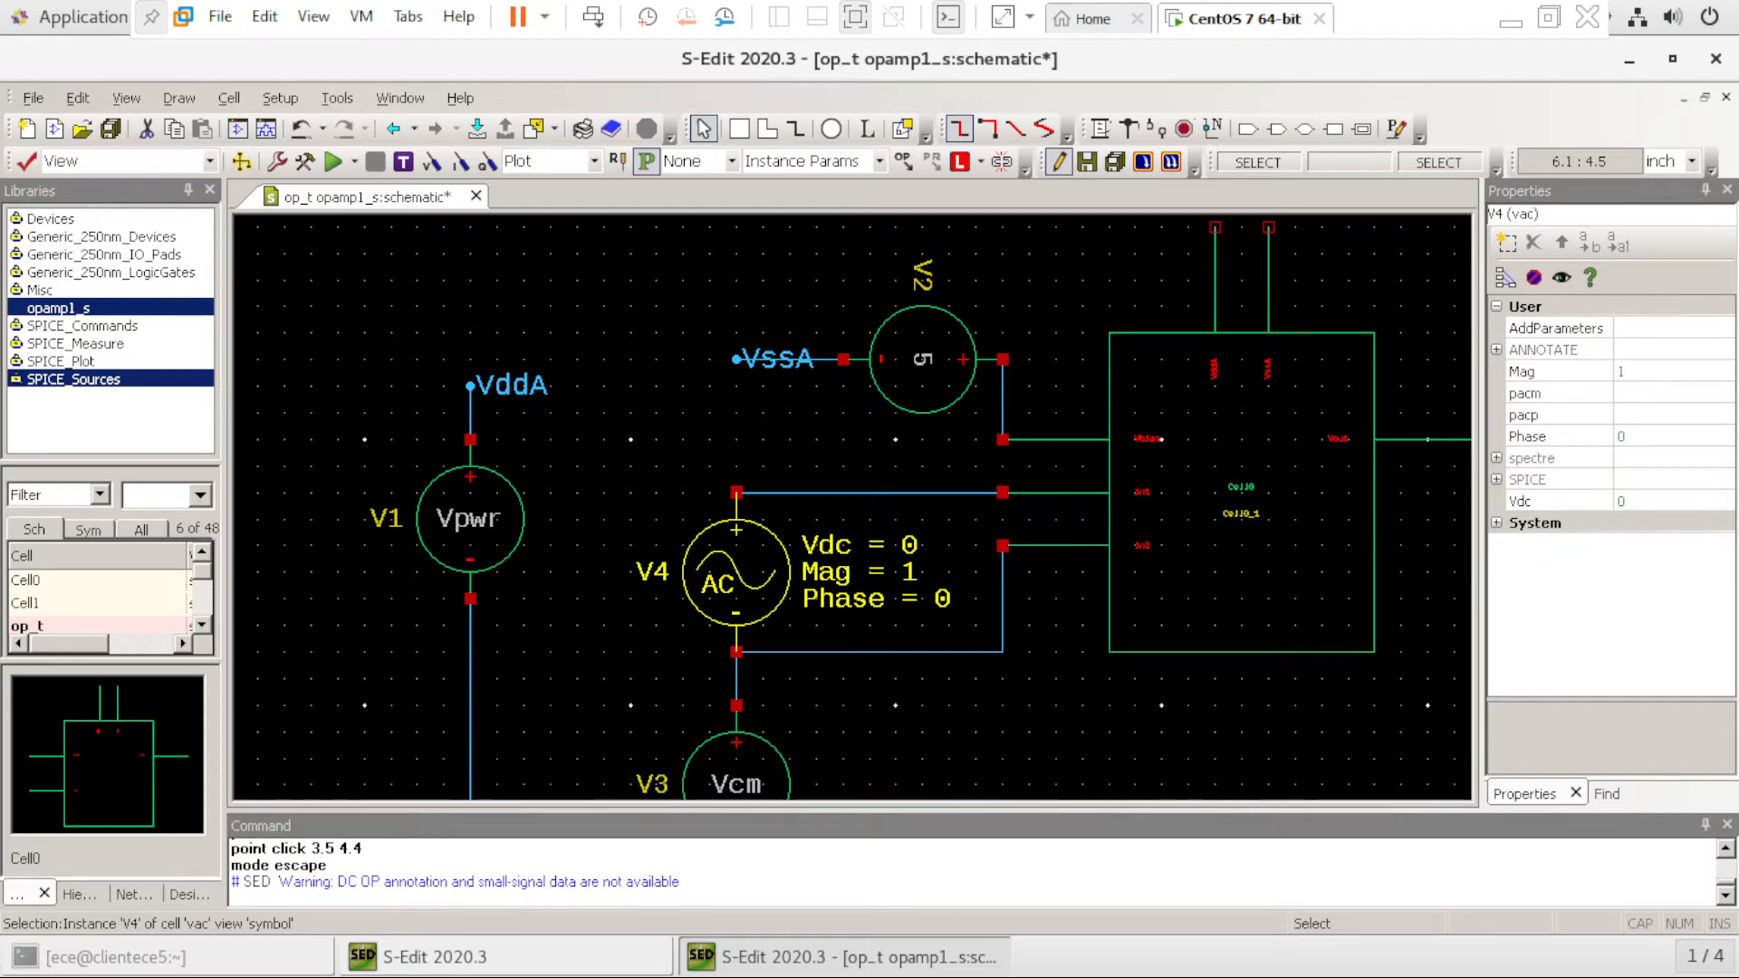
Set the DC voltage V of source V2 to 700mv
{"action": "left_click", "coordinate": [922, 360]}
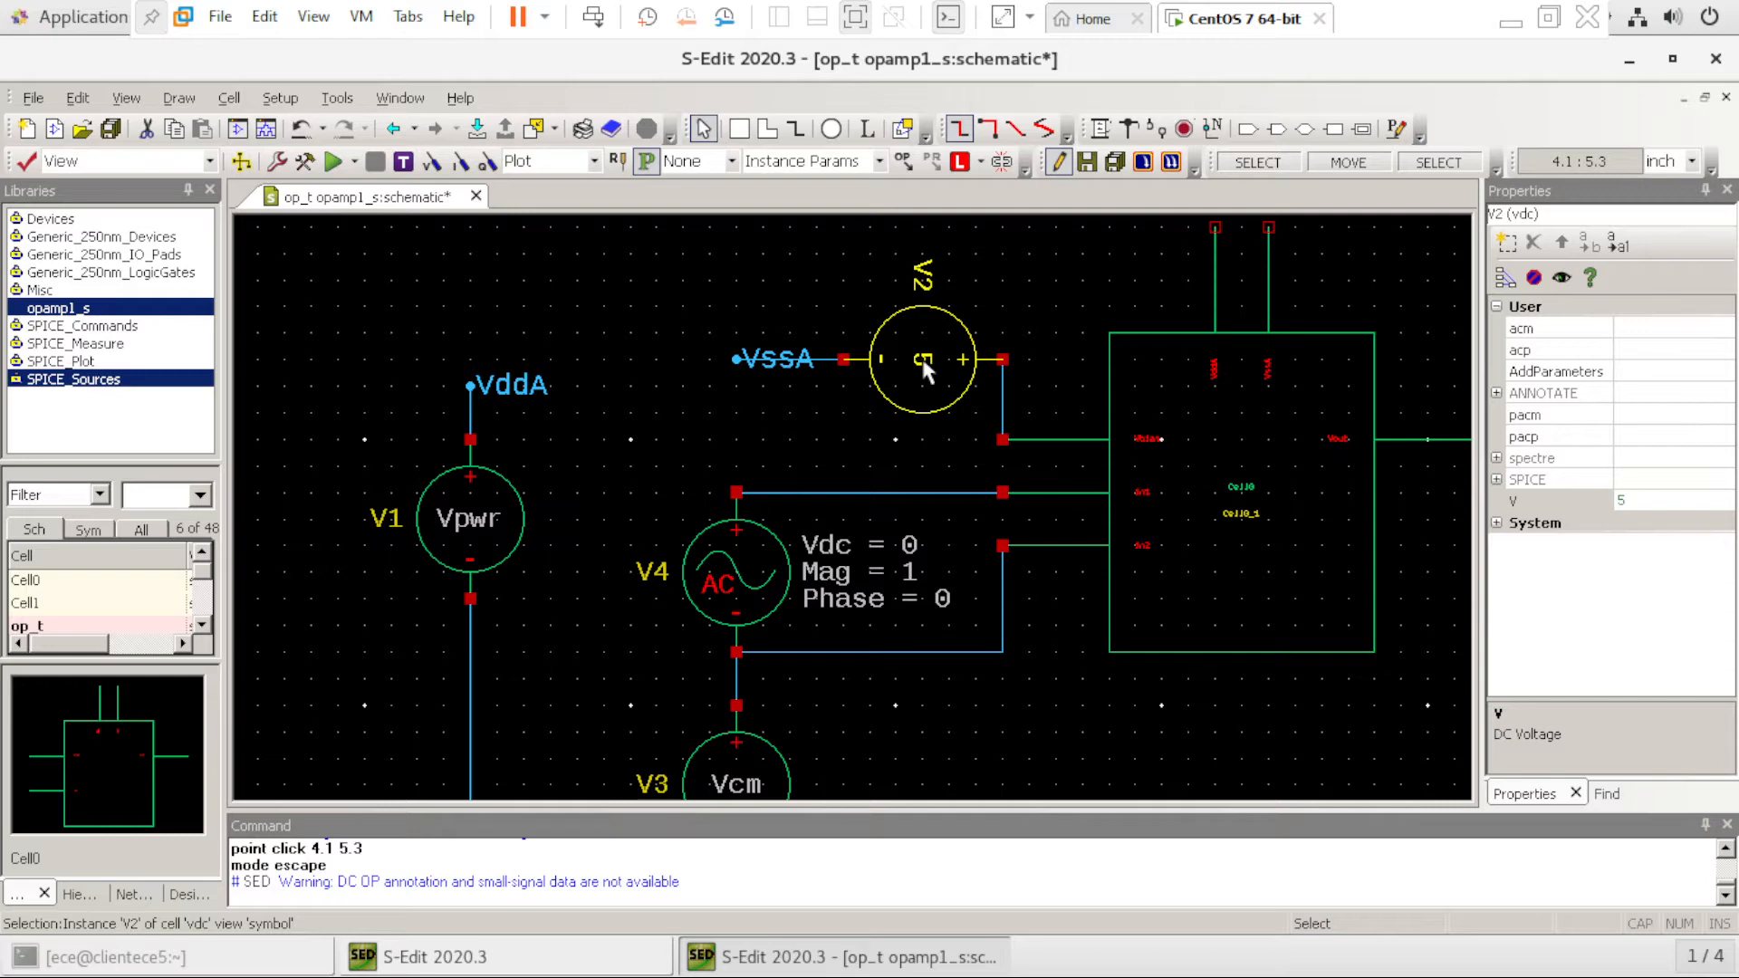
{"action": "left_click", "coordinate": [1639, 497]}
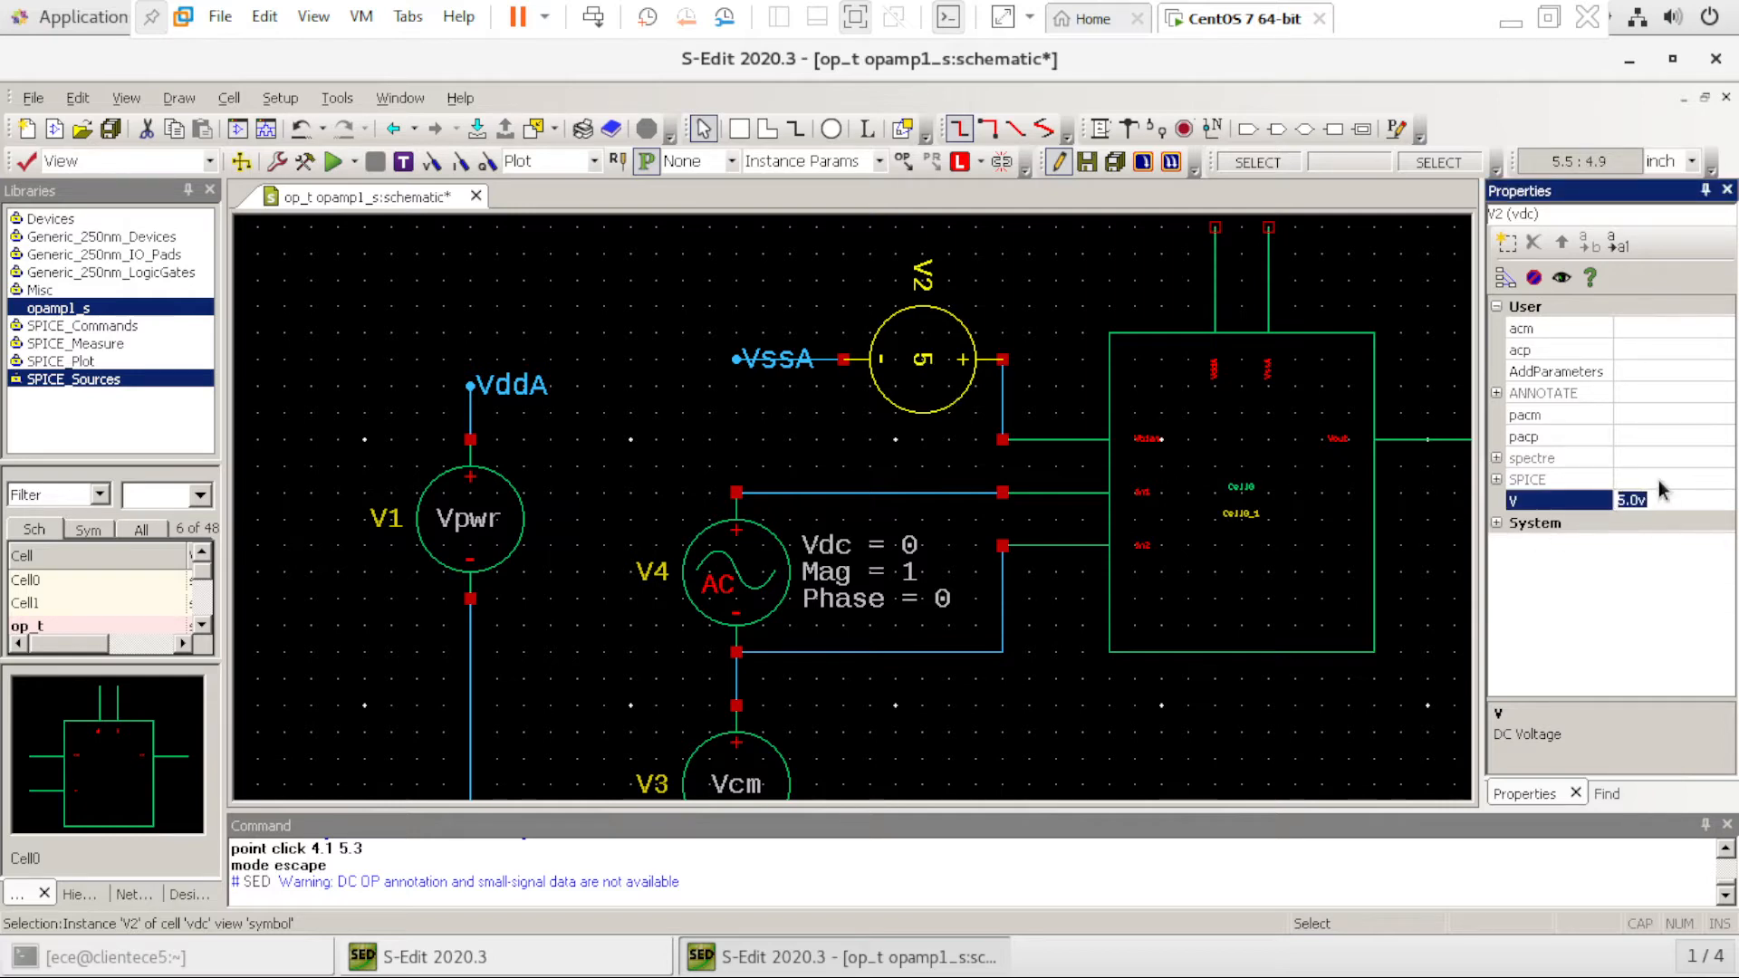
{"action": "type", "text": "700mv"}
{"action": "left_click", "coordinate": [1572, 438]}
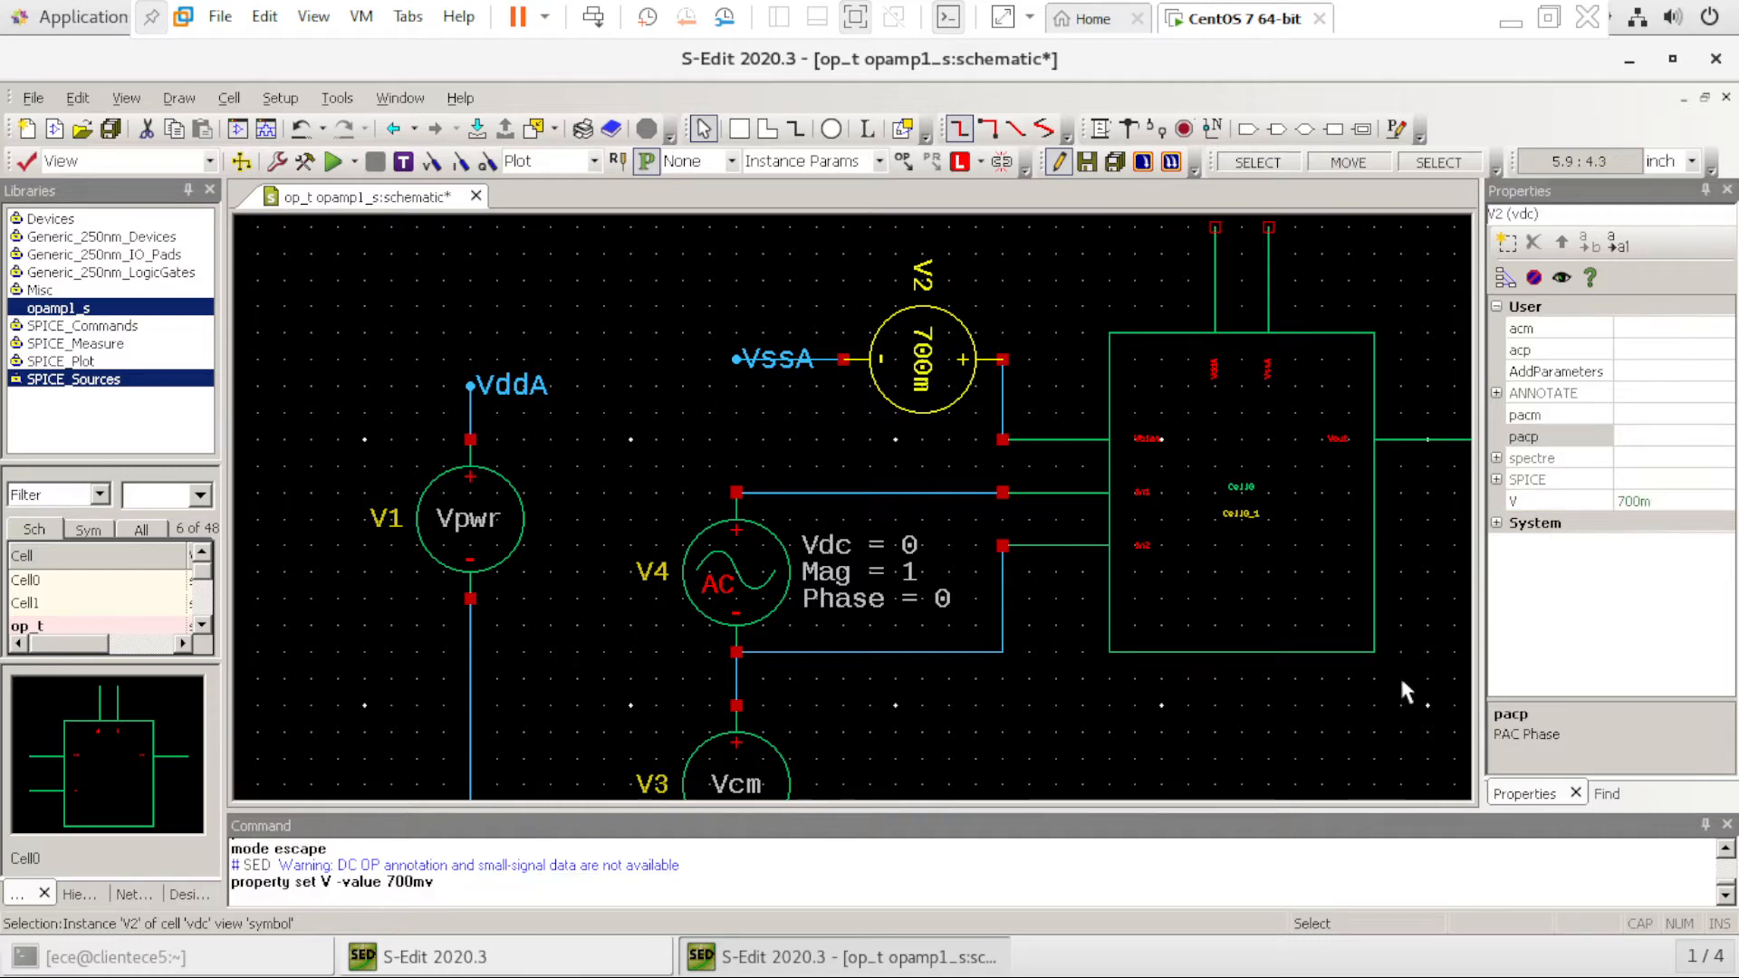
{"action": "left_click", "coordinate": [1349, 735]}
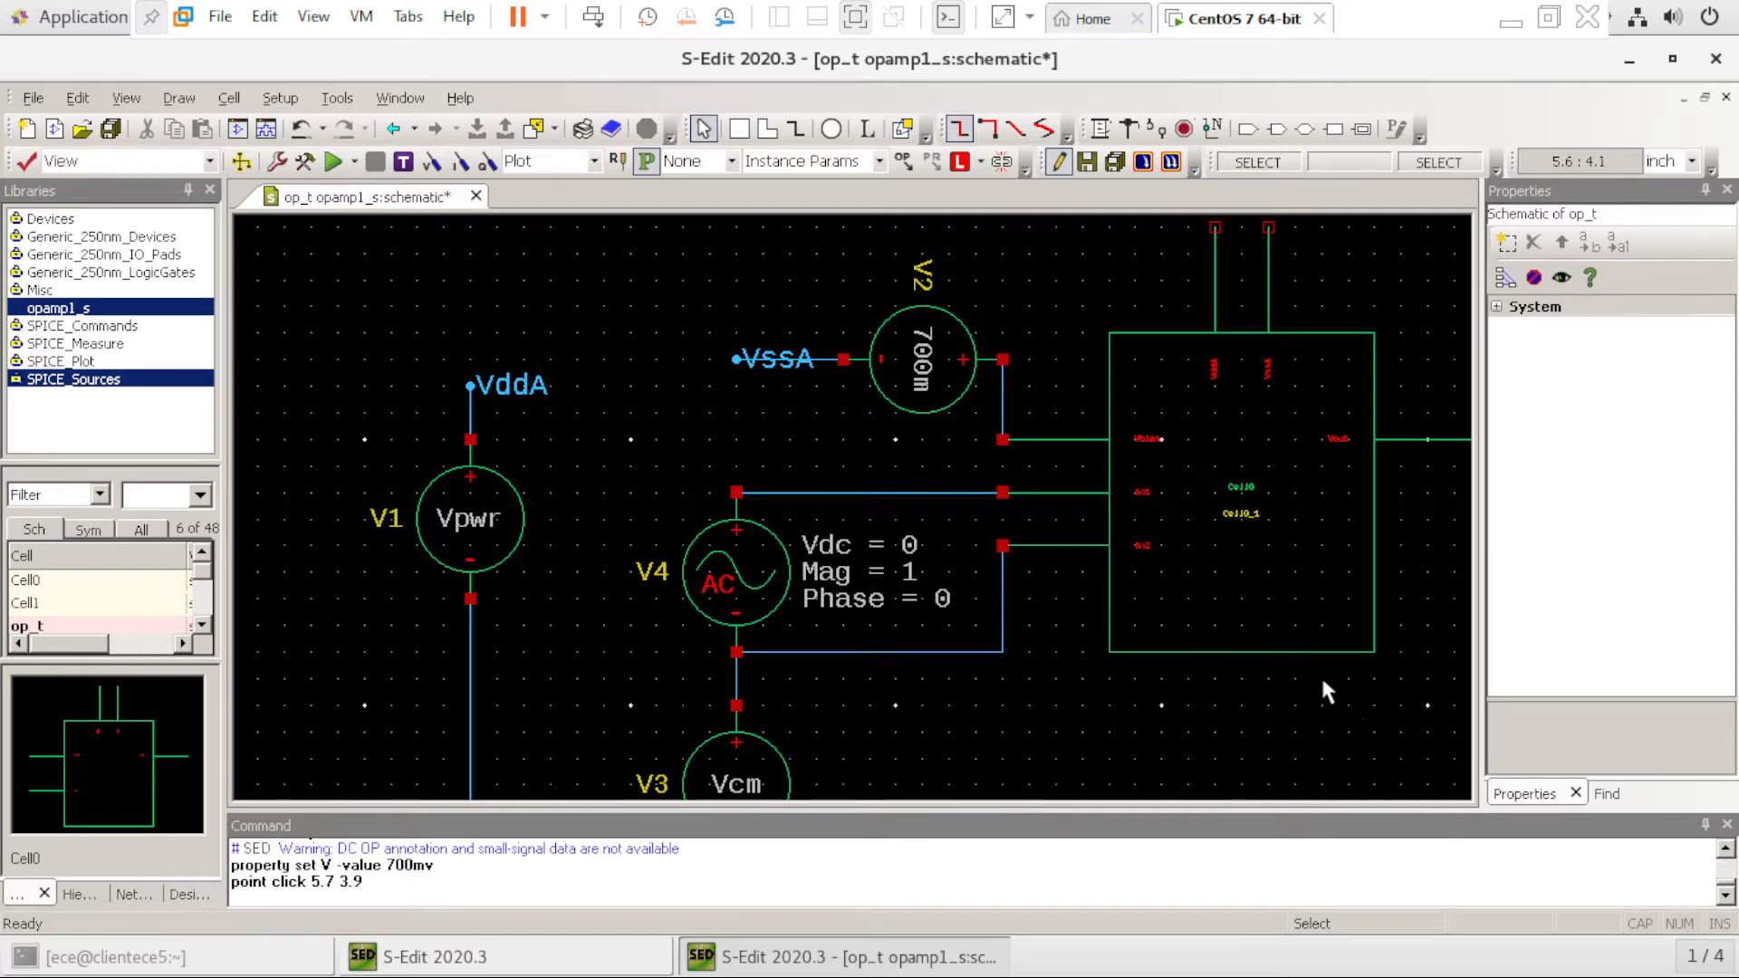
{"action": "scroll", "coordinate": [1323, 683], "scroll_direction": "up", "scroll_amount": 2}
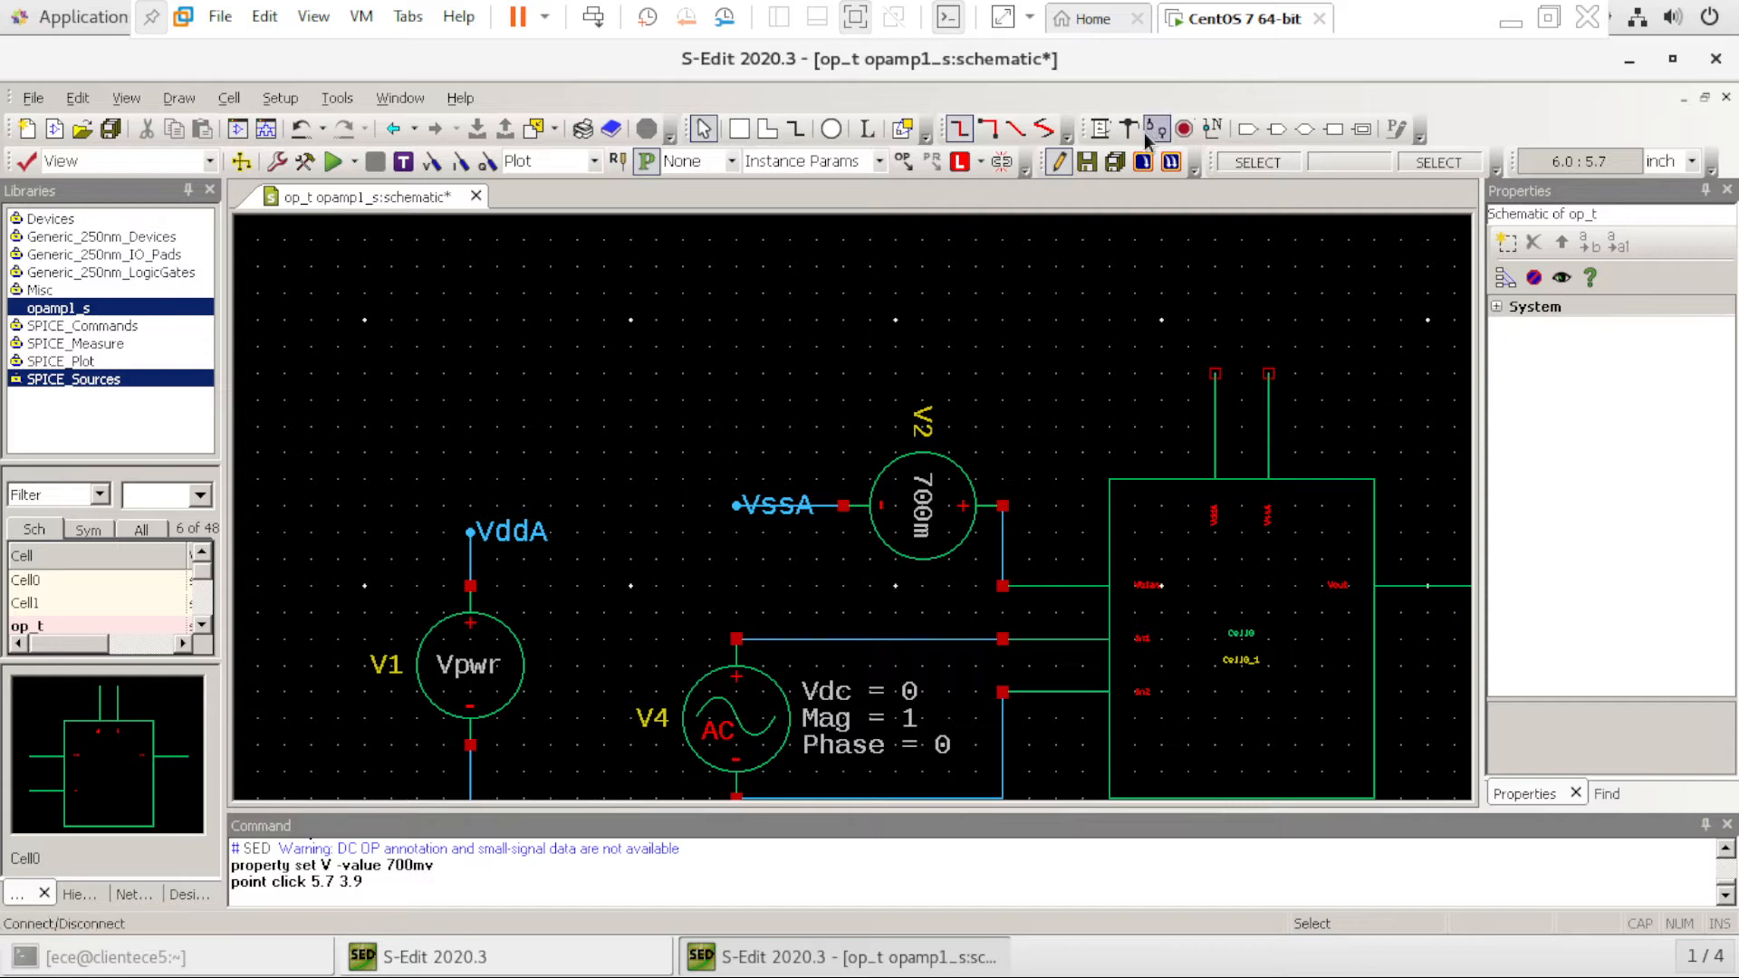
{"action": "left_click", "coordinate": [1101, 129]}
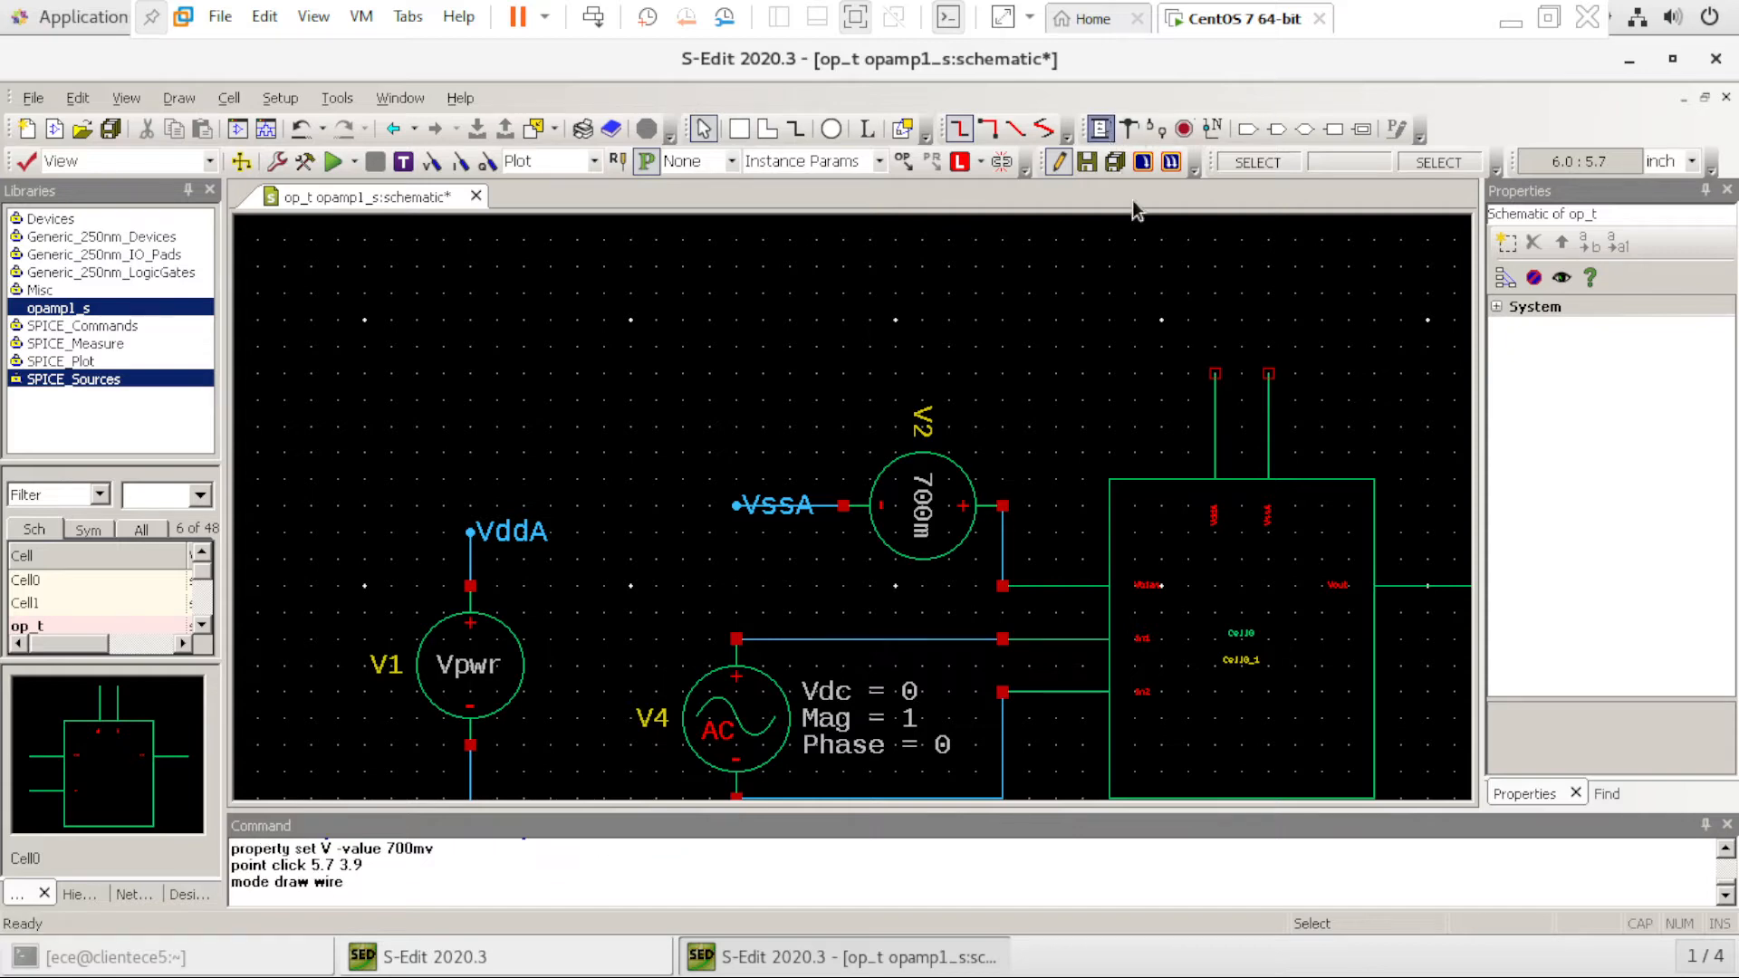
{"action": "left_click", "coordinate": [1214, 373]}
{"action": "left_click", "coordinate": [1214, 346]}
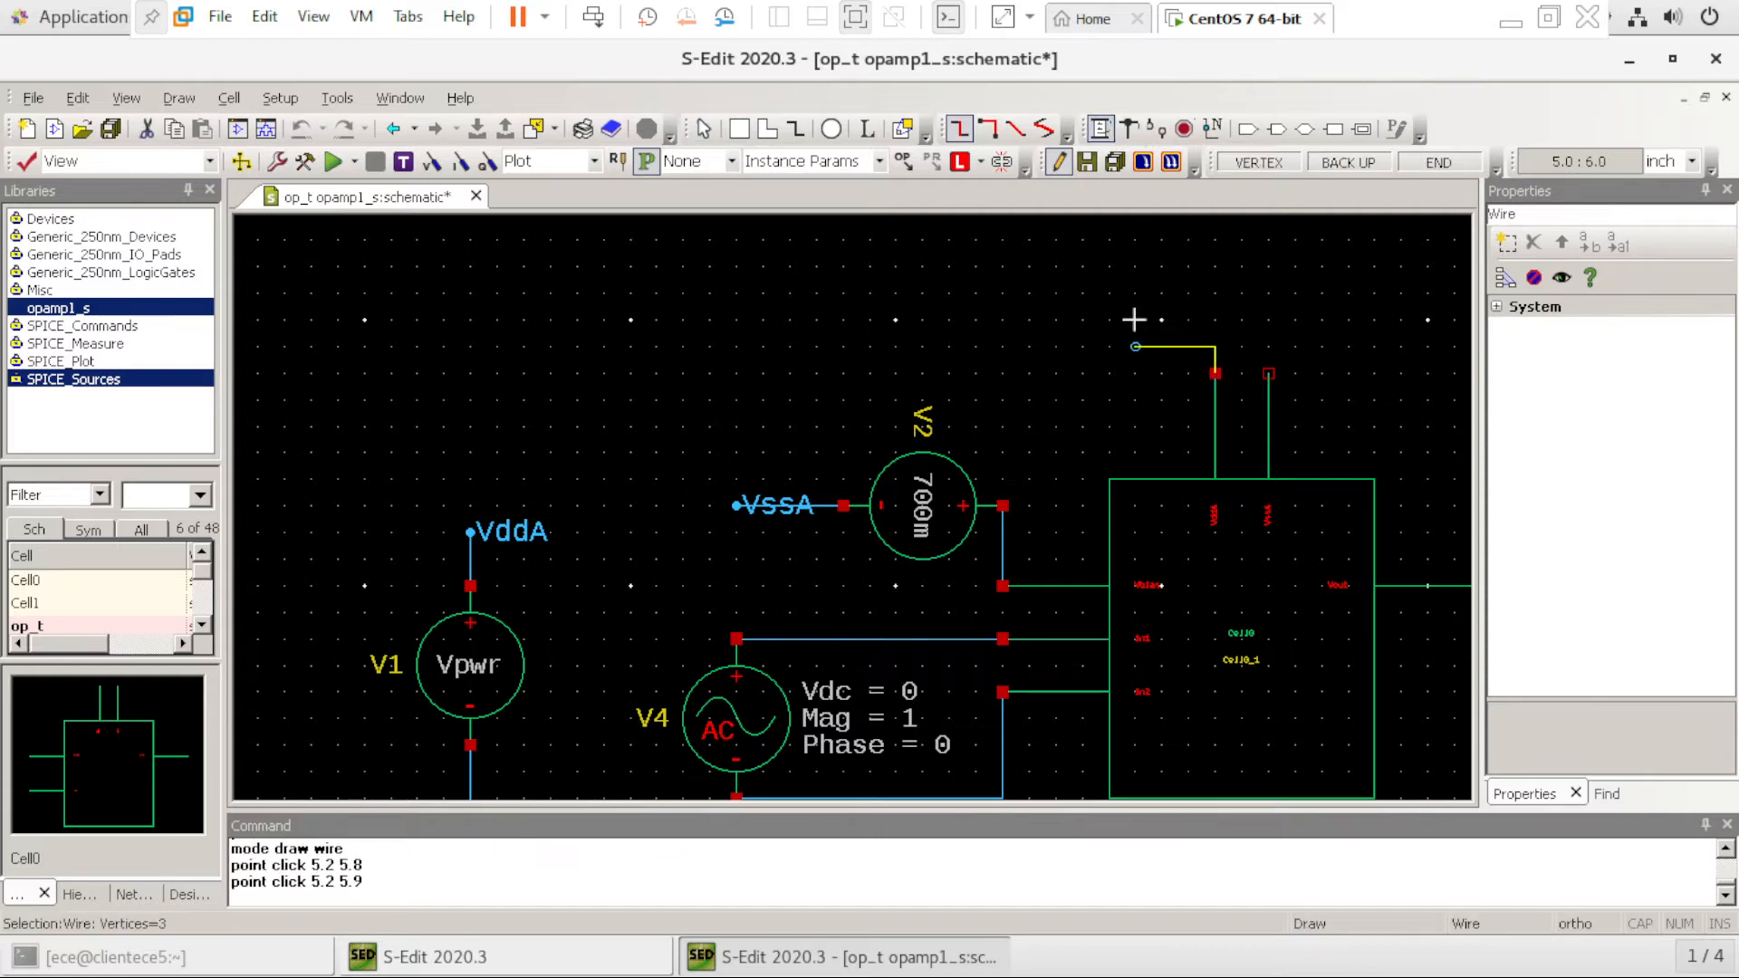
{"action": "double_click", "coordinate": [1135, 320]}
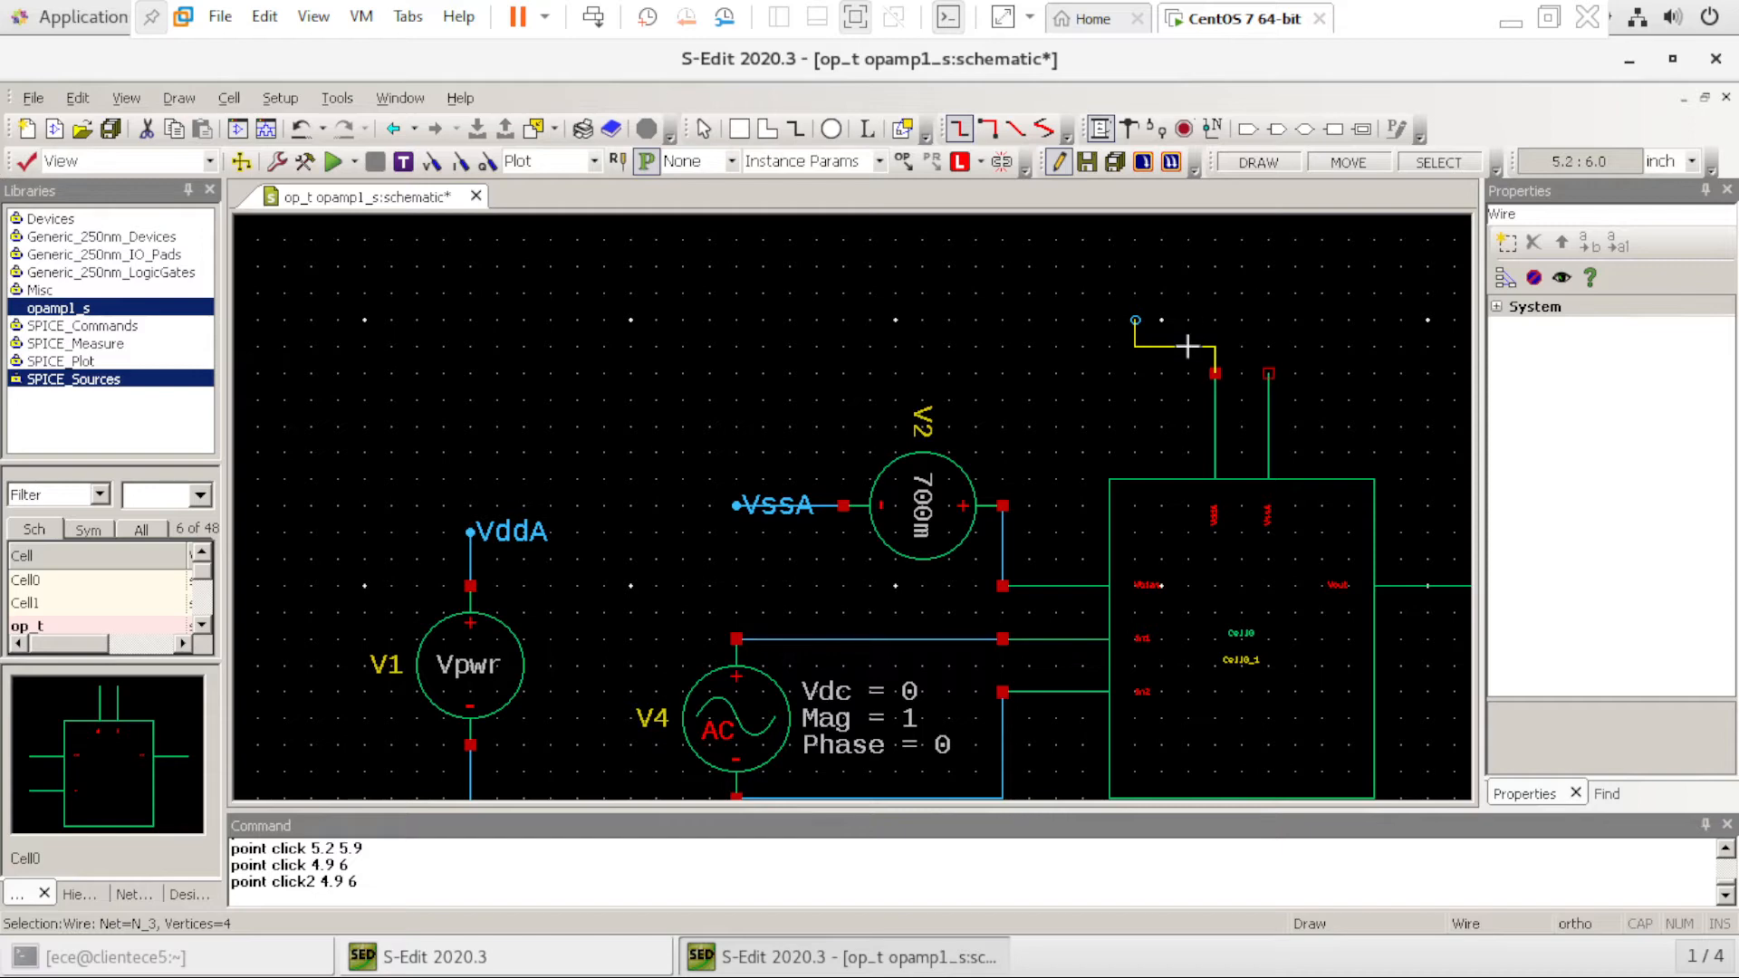
{"action": "key", "text": "ctrl+z"}
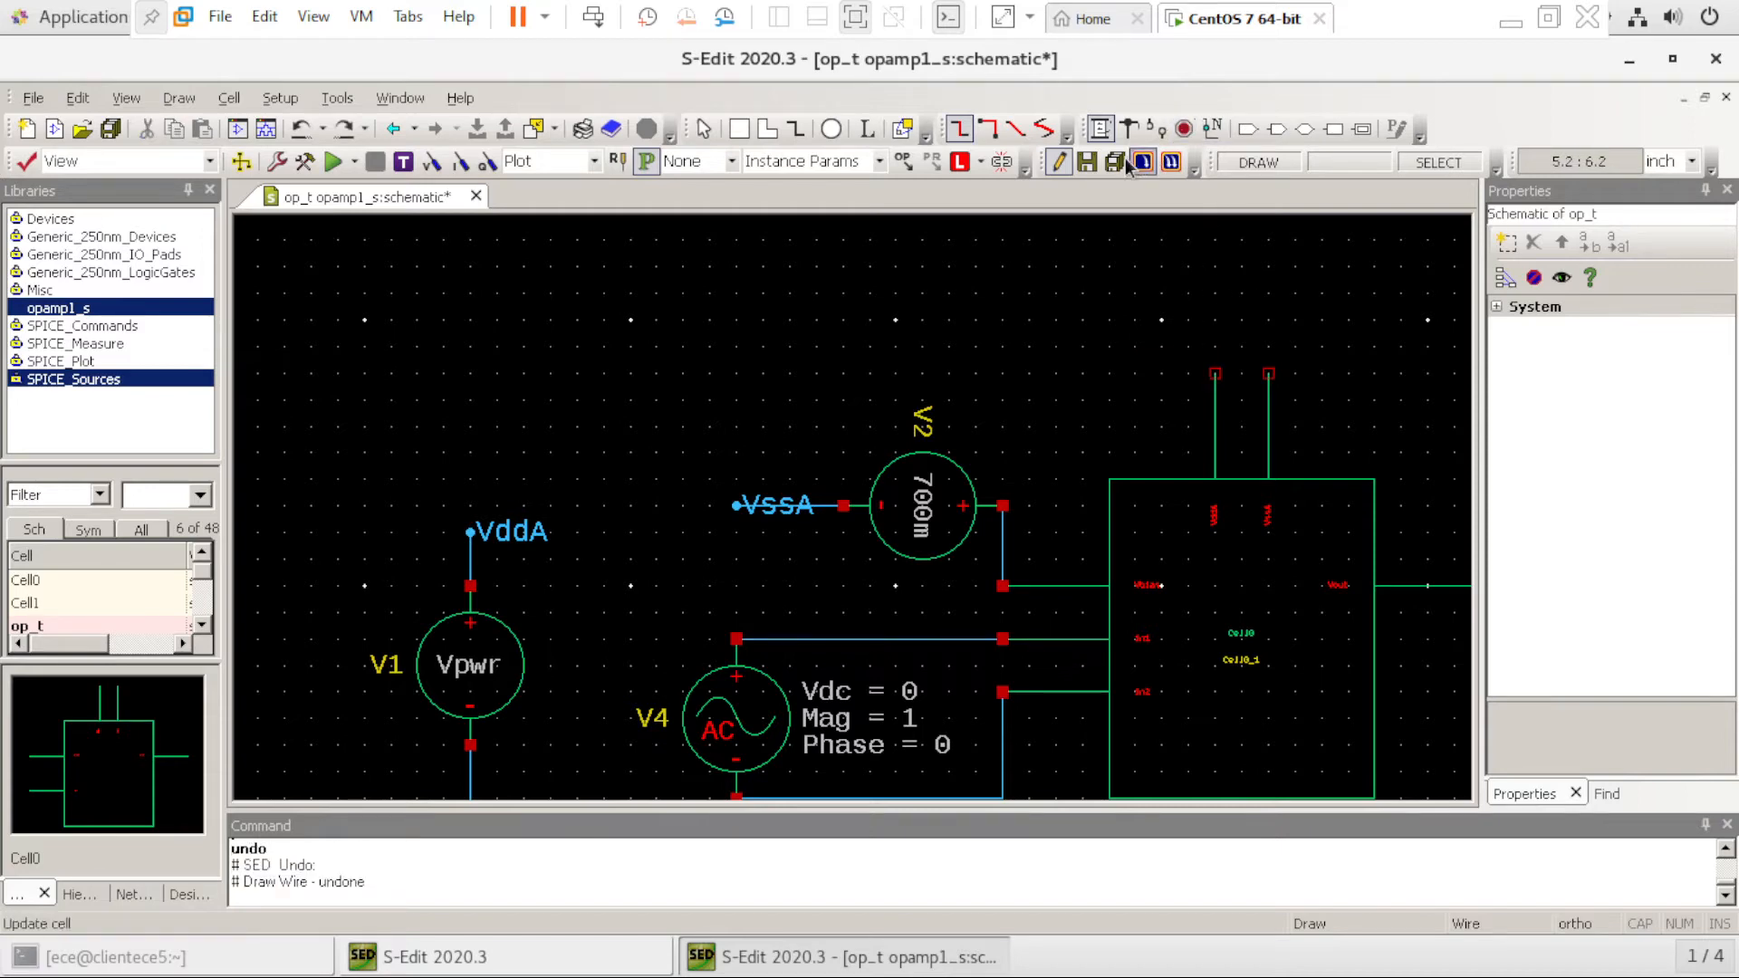
Wire the op-amp's left supply pin about 0.1 inch up and 0.2 inch left, and put the net label VddA on the free end
{"action": "left_click", "coordinate": [1214, 373]}
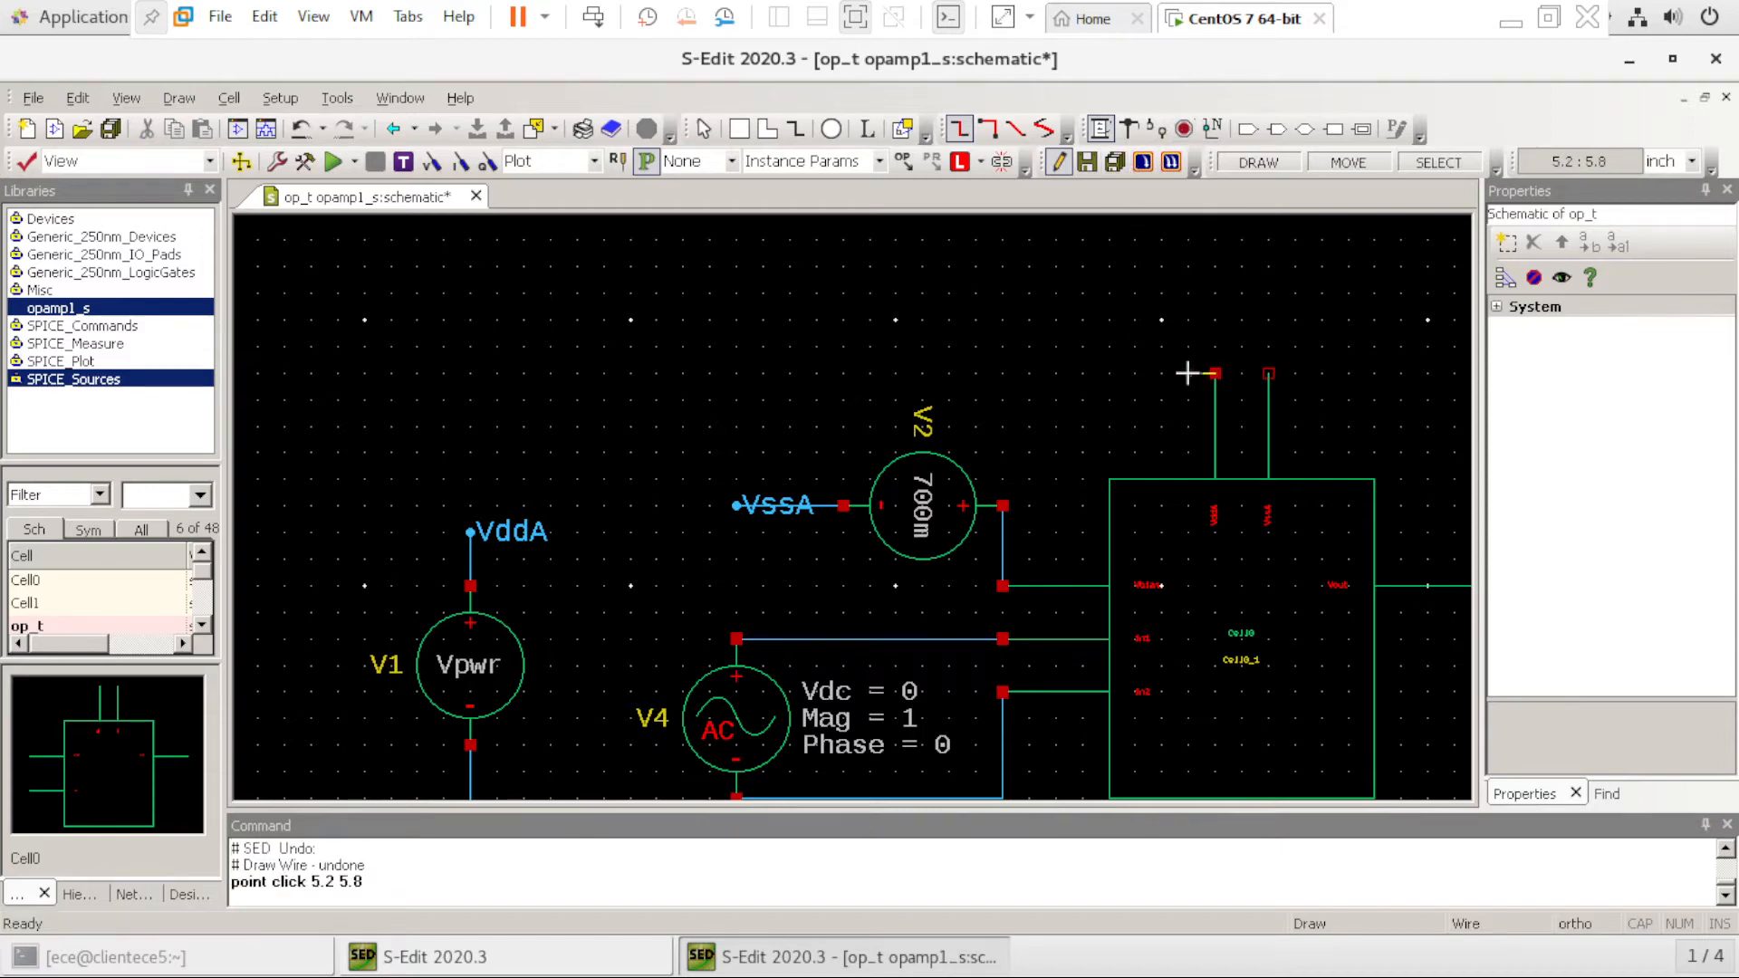
{"action": "left_click", "coordinate": [1215, 345]}
{"action": "double_click", "coordinate": [1162, 346]}
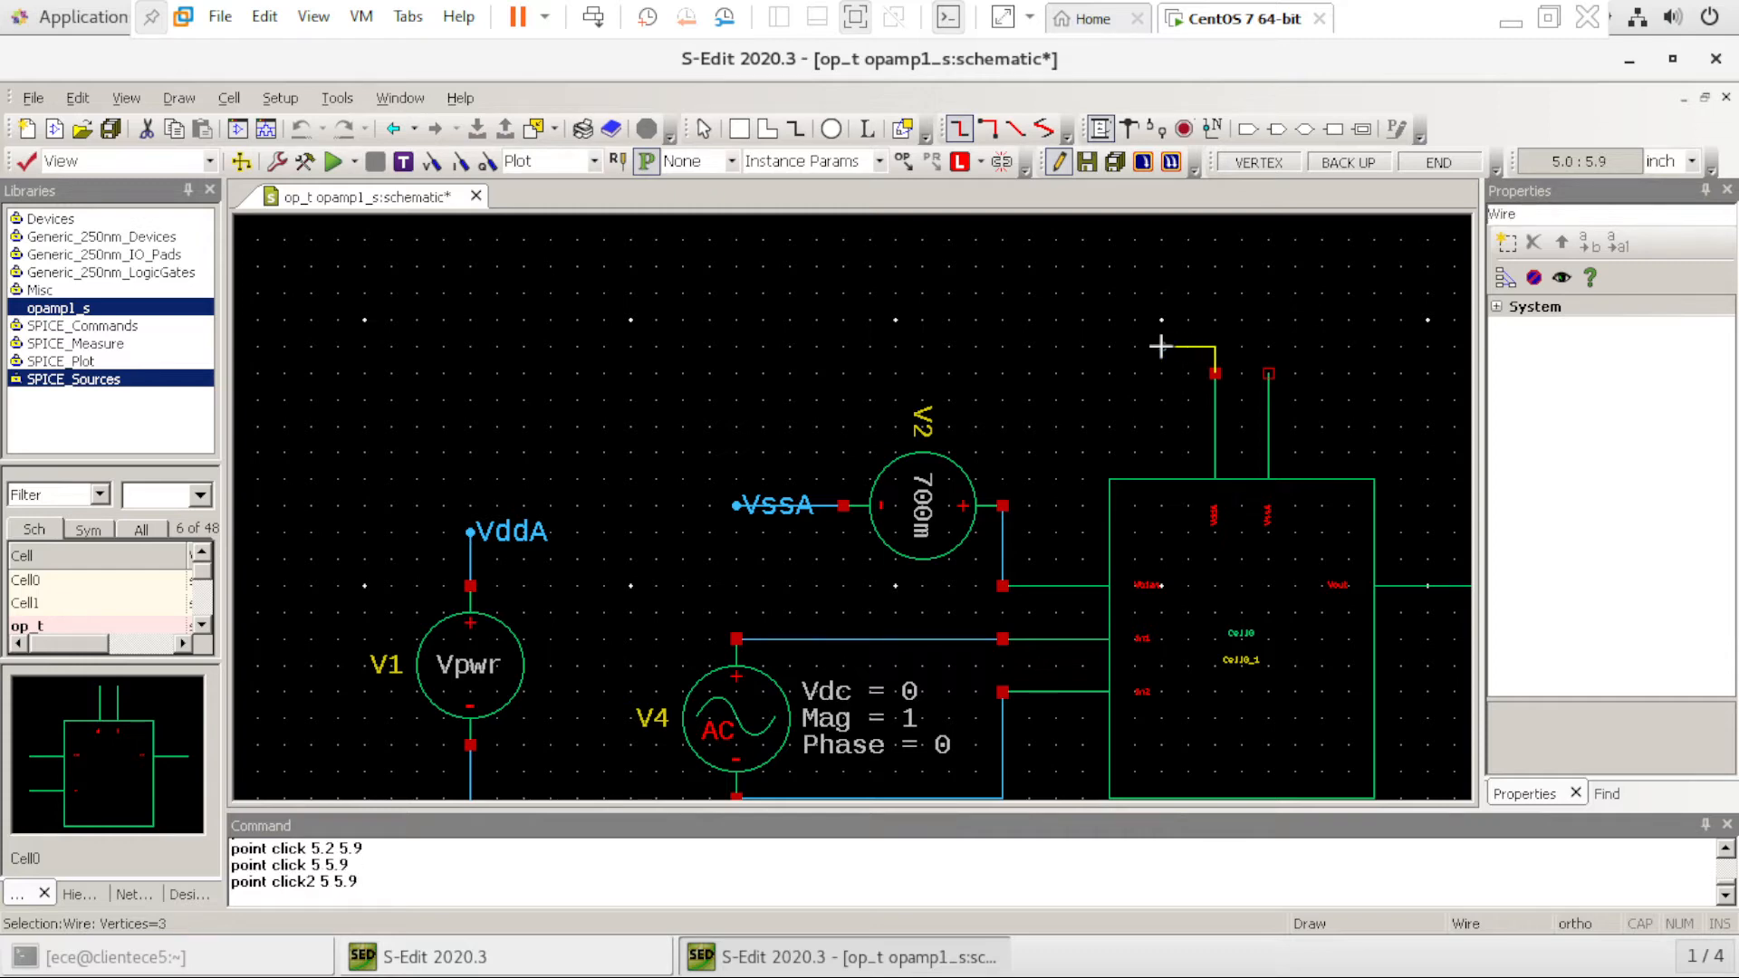
{"action": "left_click", "coordinate": [1213, 128]}
{"action": "left_click", "coordinate": [1162, 346]}
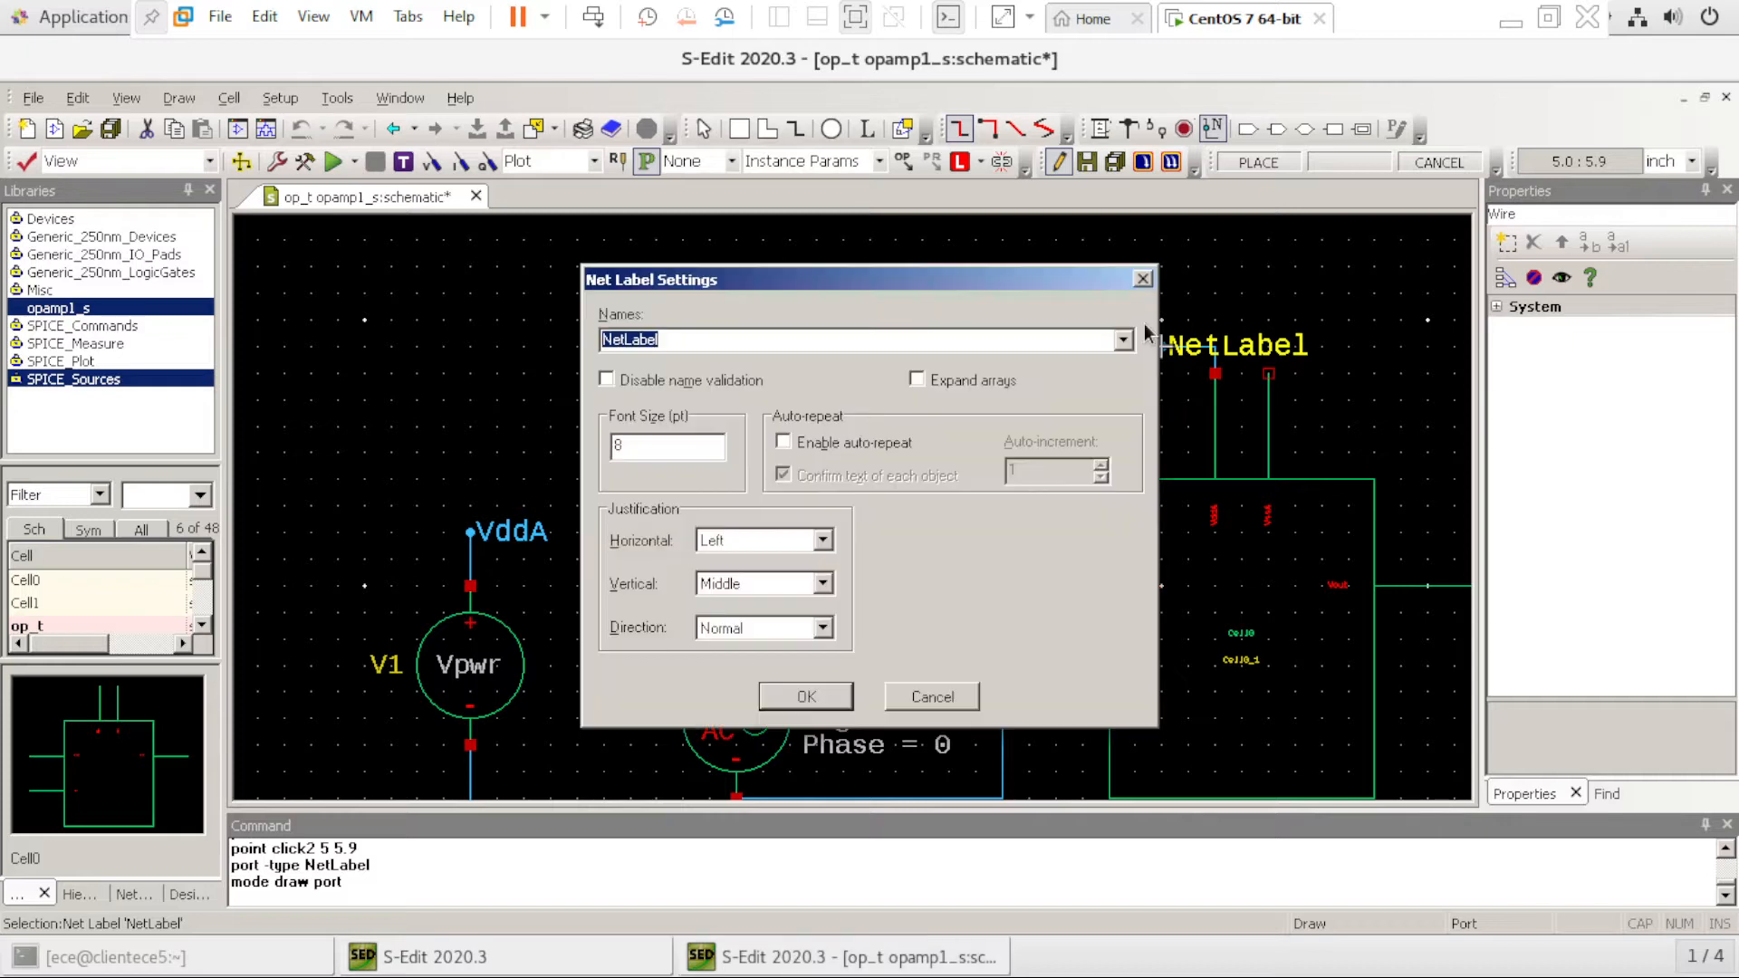
{"action": "type", "text": "VddA"}
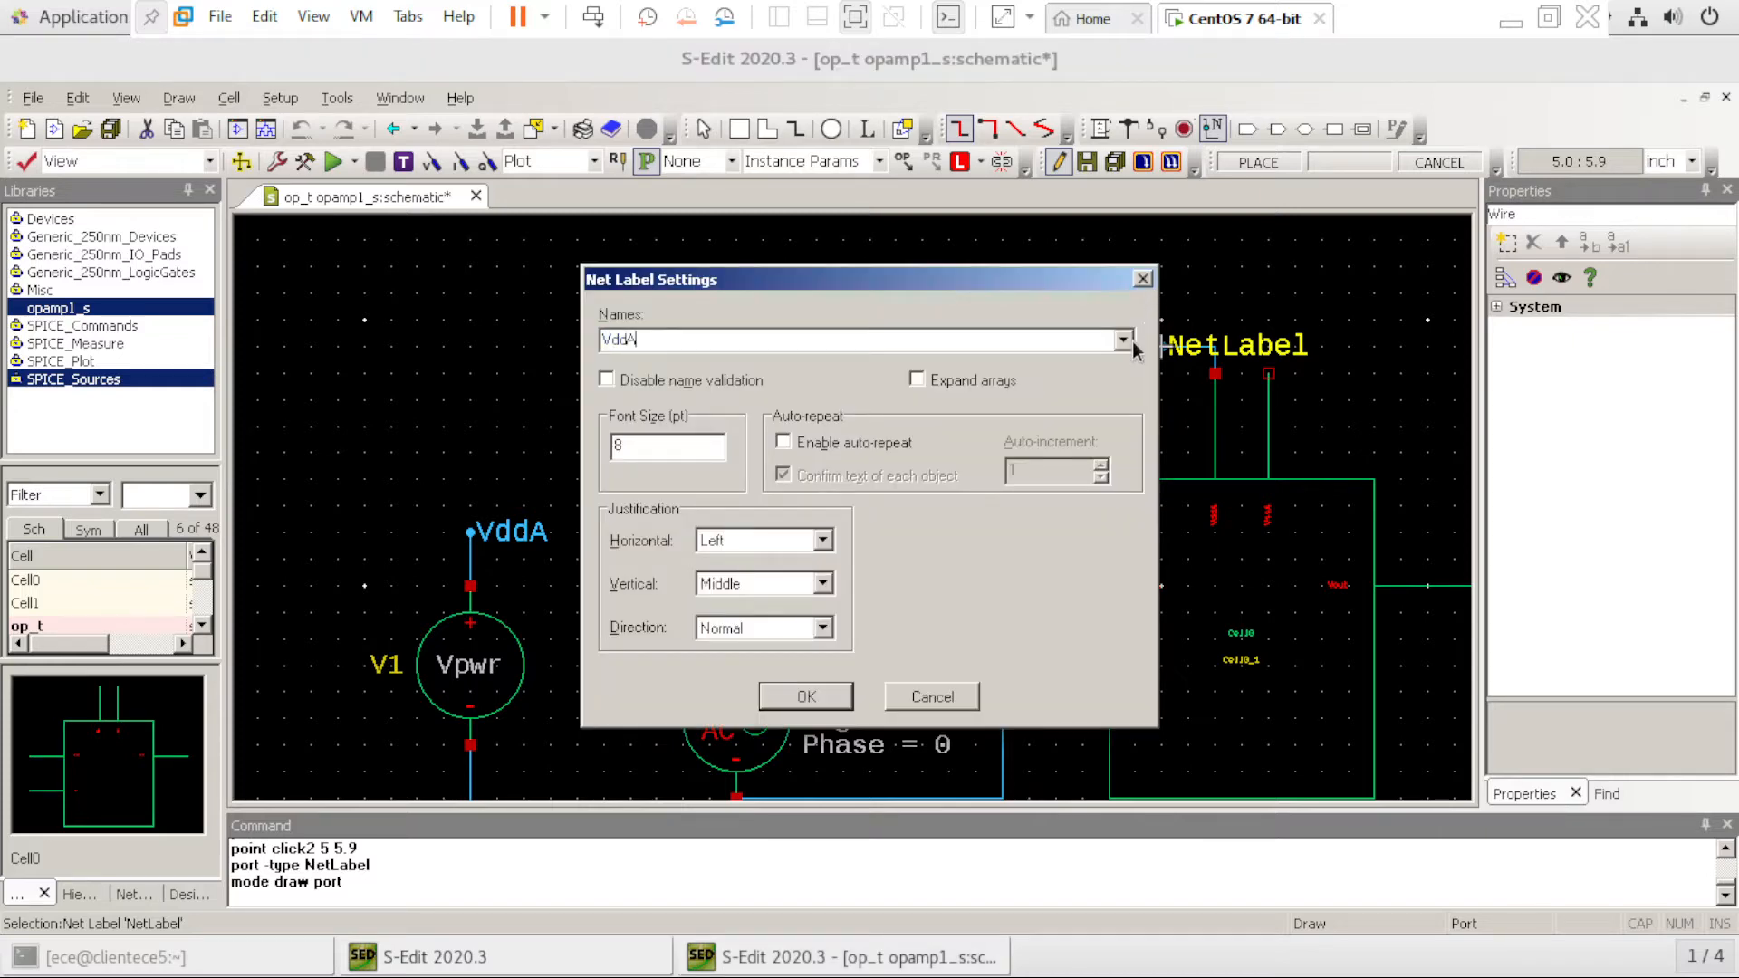
{"action": "left_click", "coordinate": [846, 694]}
{"action": "key", "text": "Escape"}
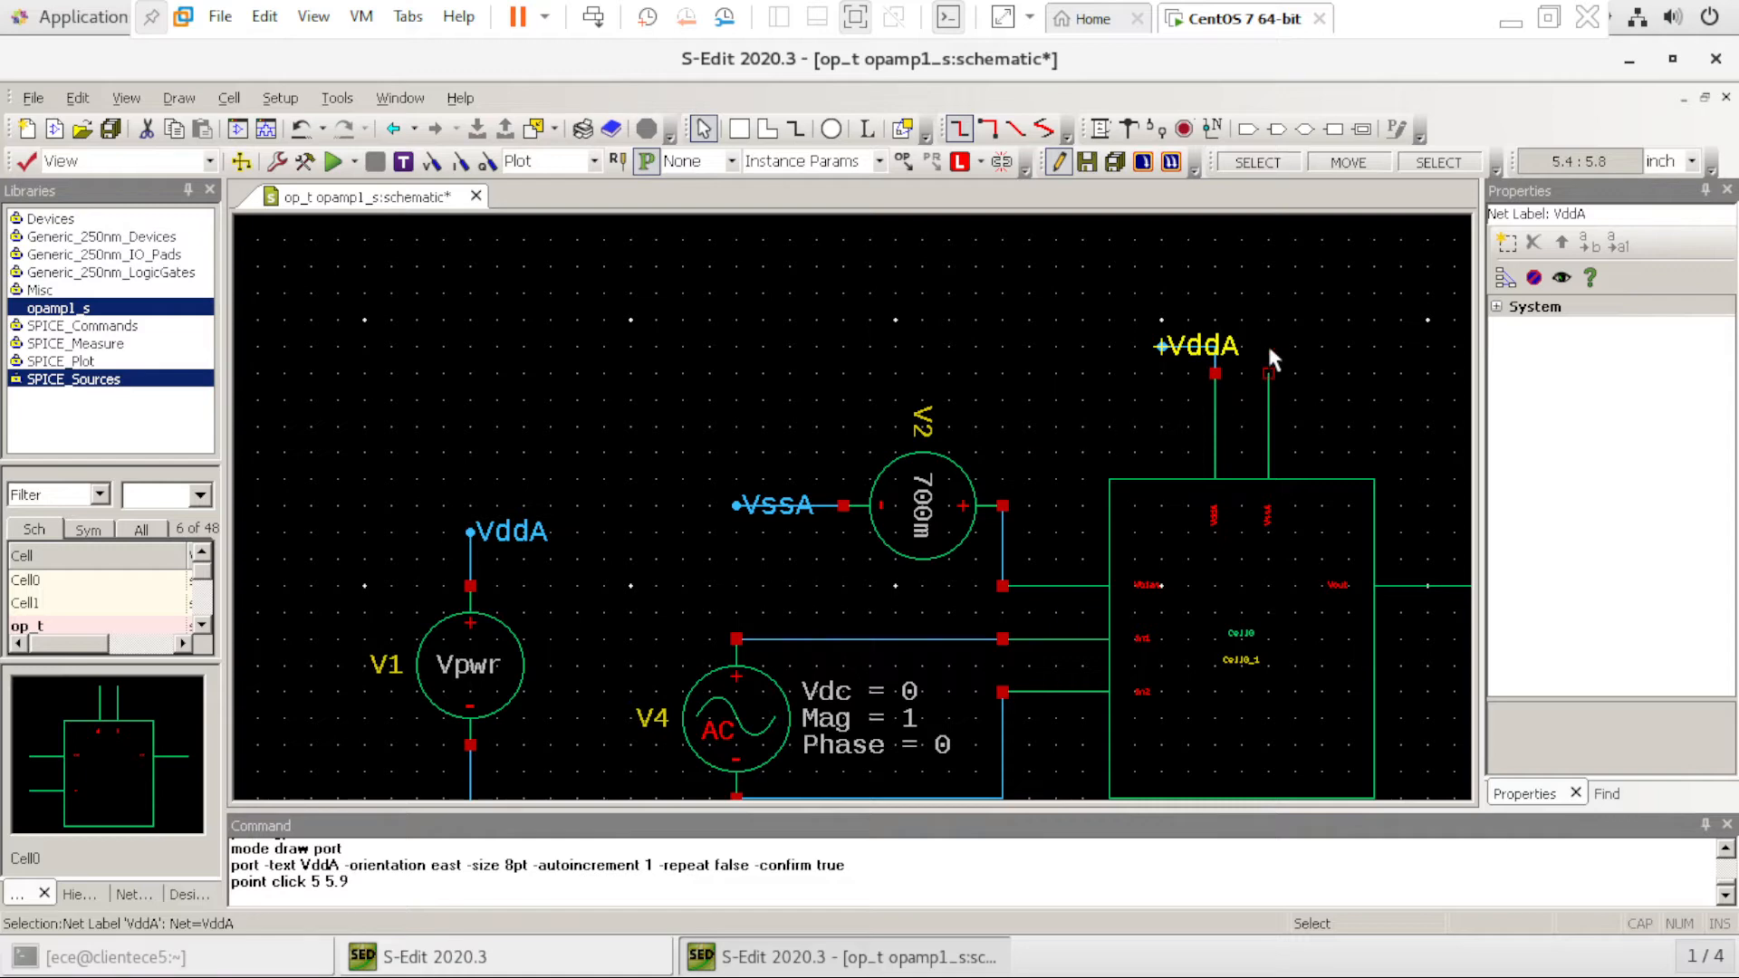
Wire the op-amp's right supply pin about 0.1 inch up and 0.3 inch right, and put the net label VssA on the free end
{"action": "left_click", "coordinate": [1099, 127]}
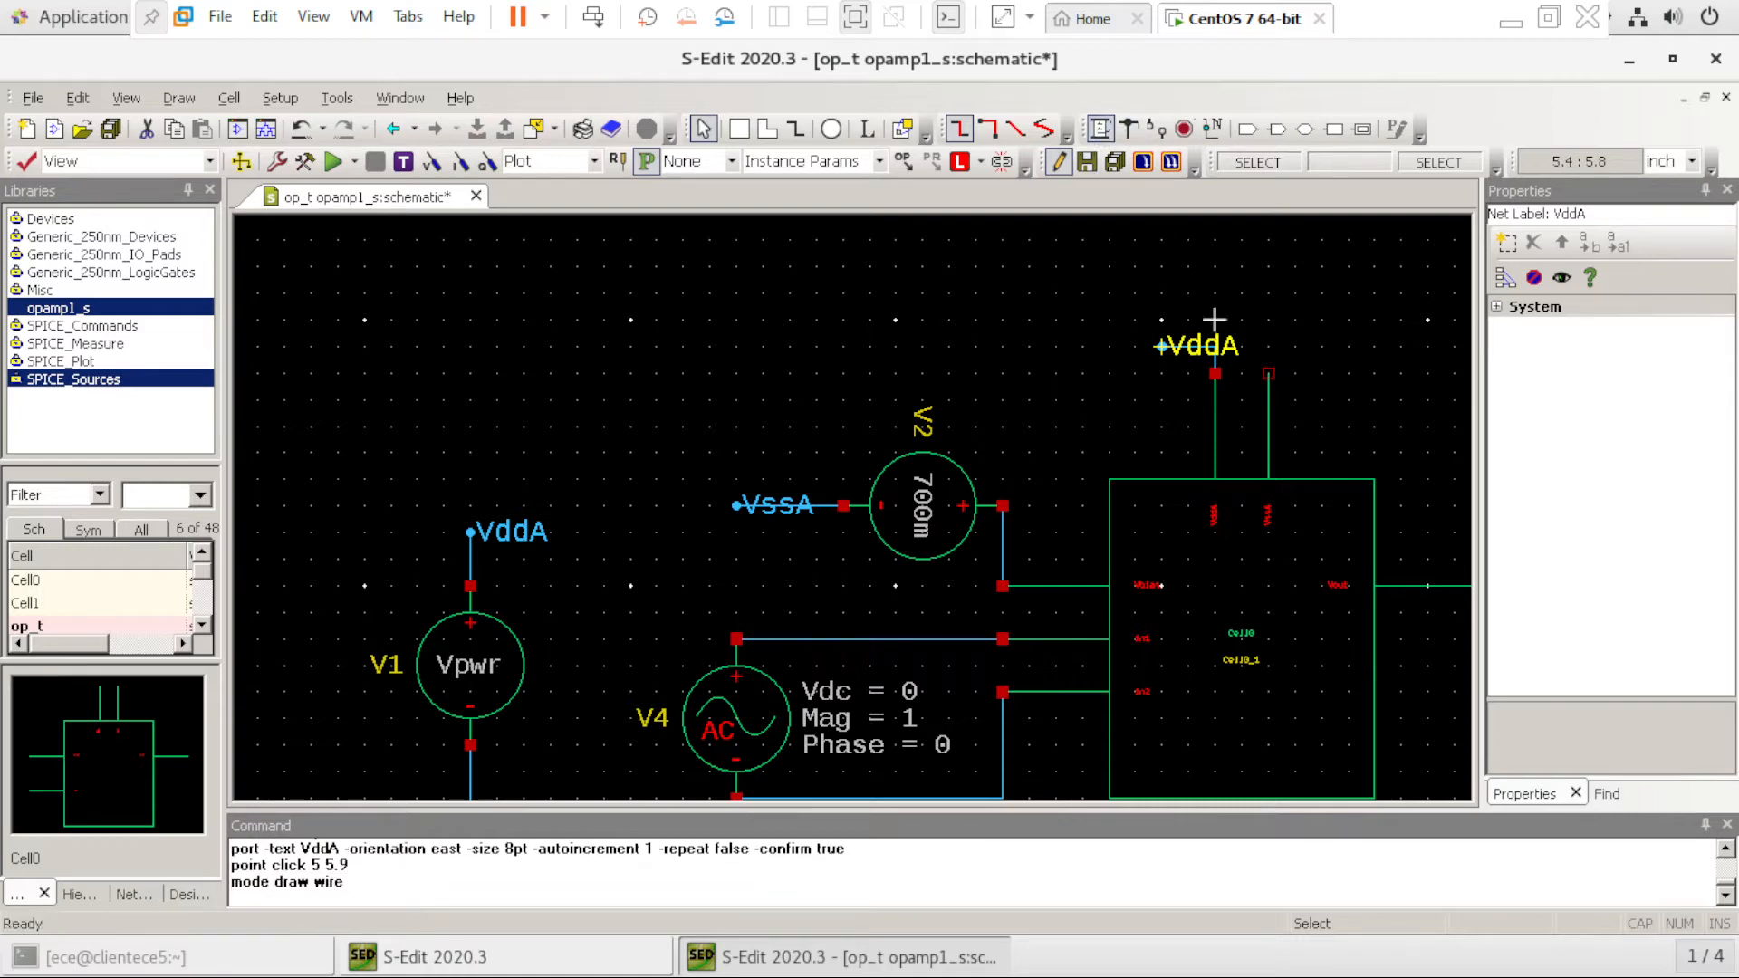
{"action": "left_click", "coordinate": [1268, 372]}
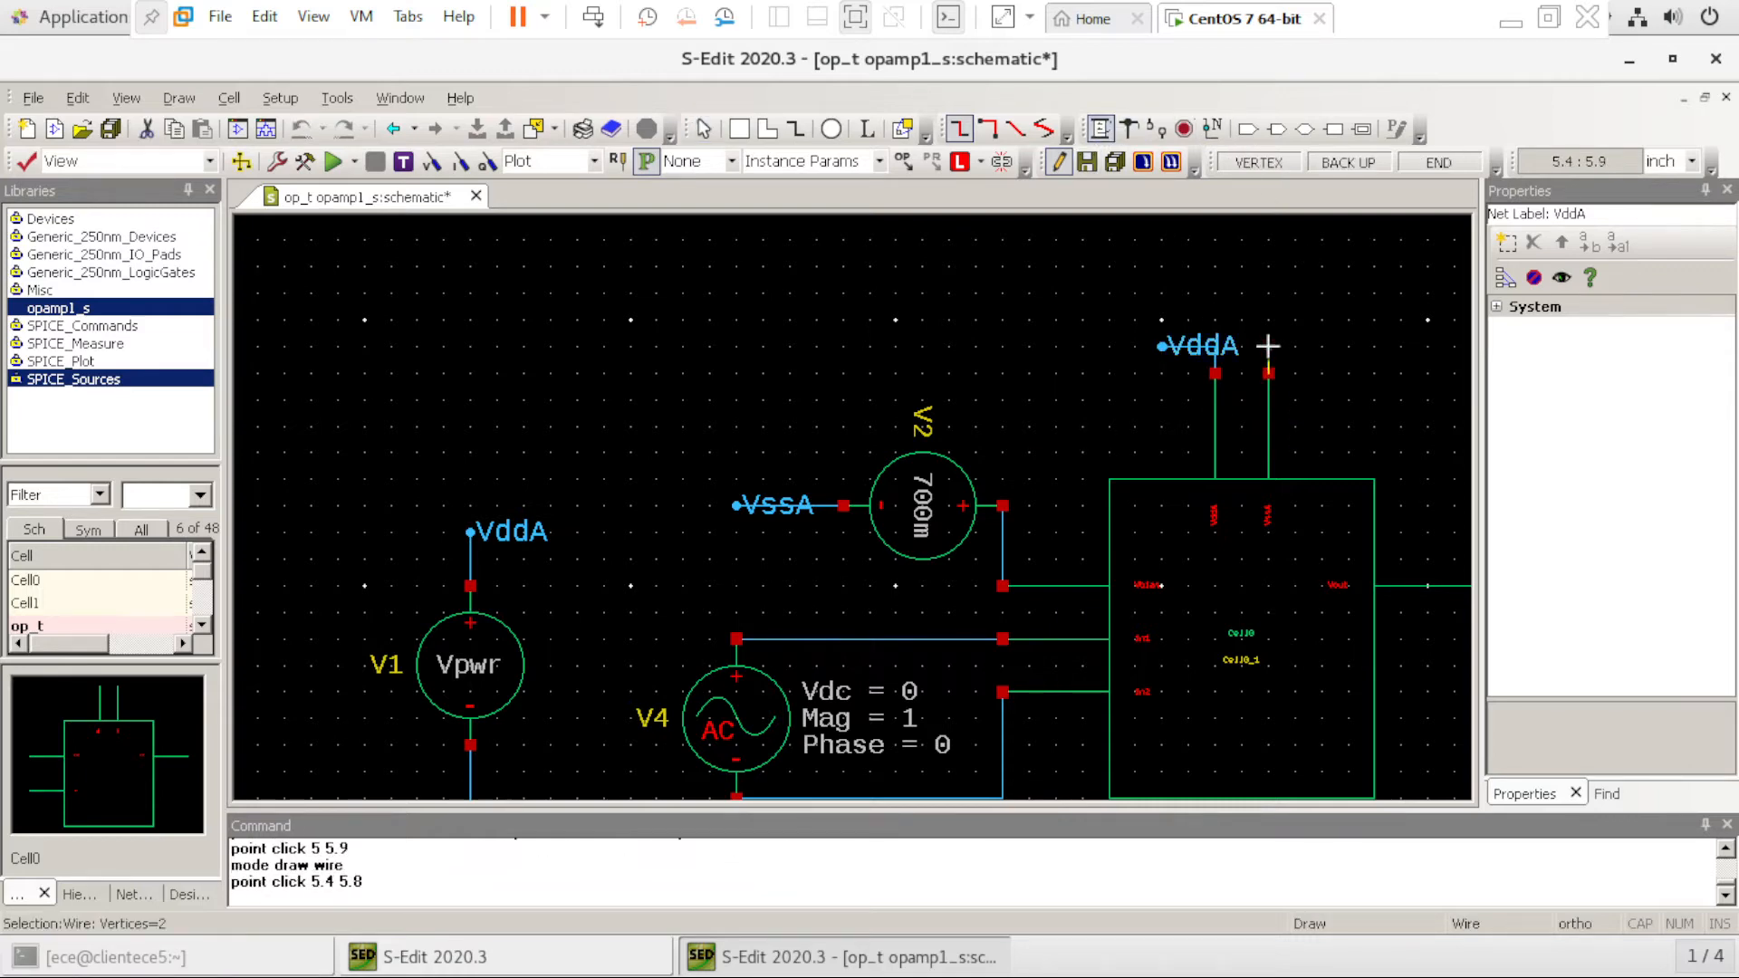
{"action": "left_click", "coordinate": [1268, 346]}
{"action": "double_click", "coordinate": [1347, 346]}
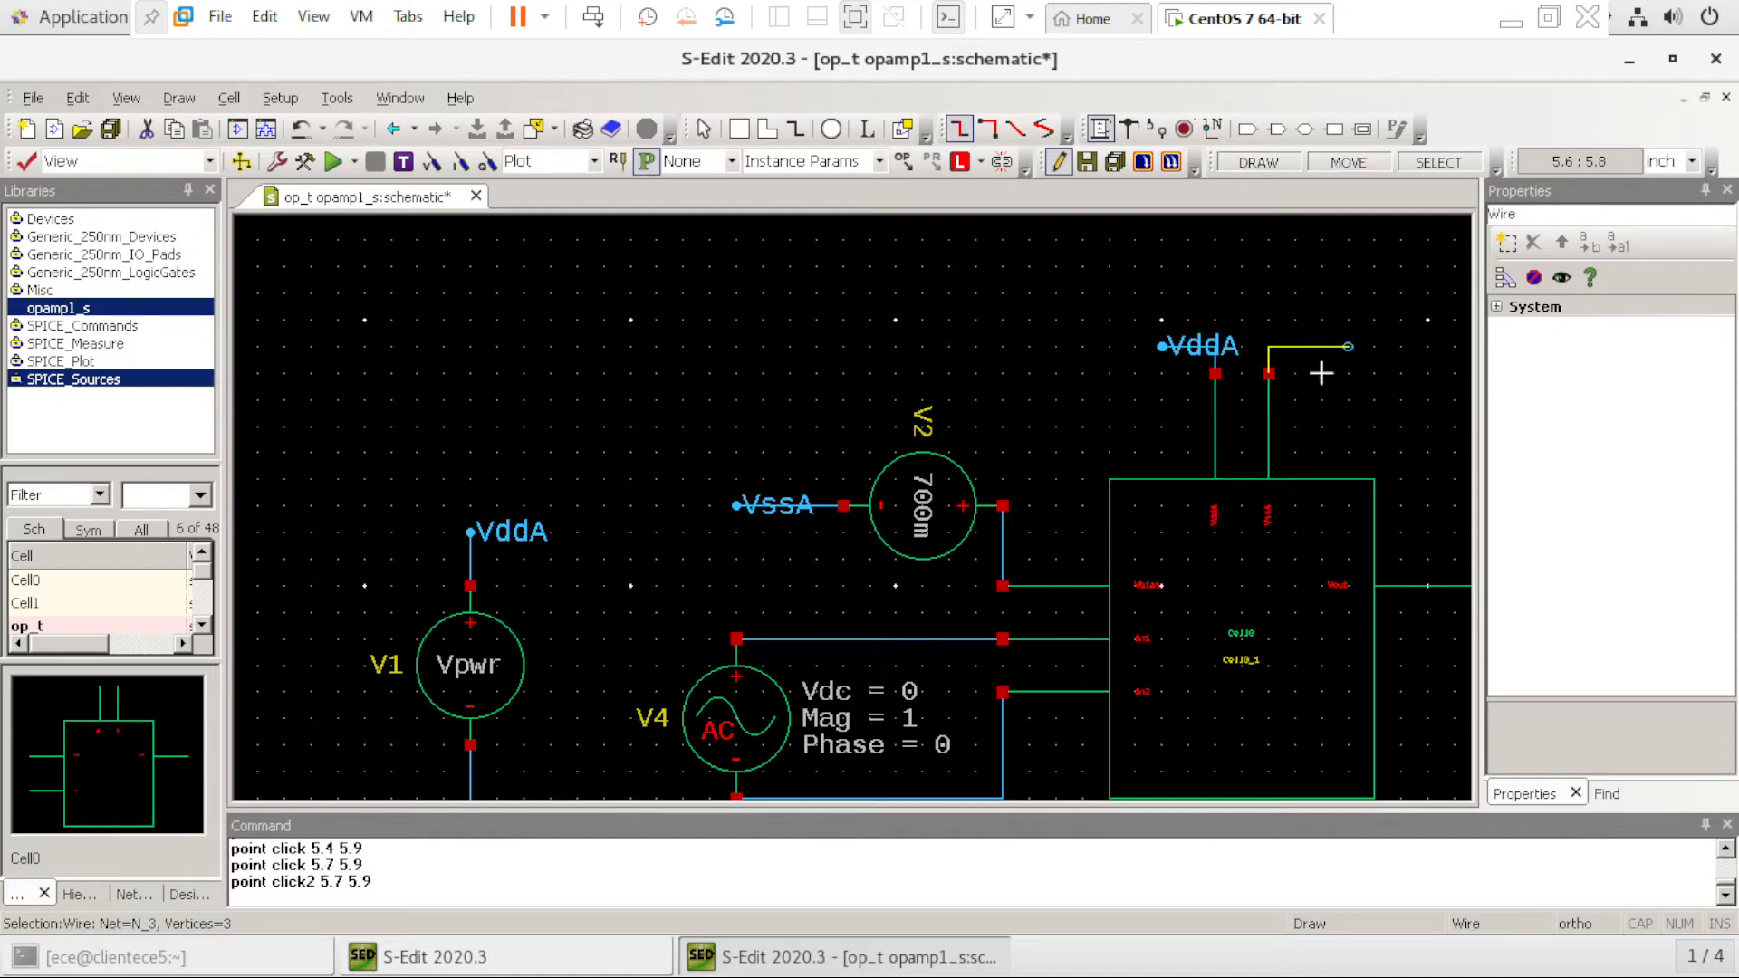
{"action": "left_click", "coordinate": [1215, 129]}
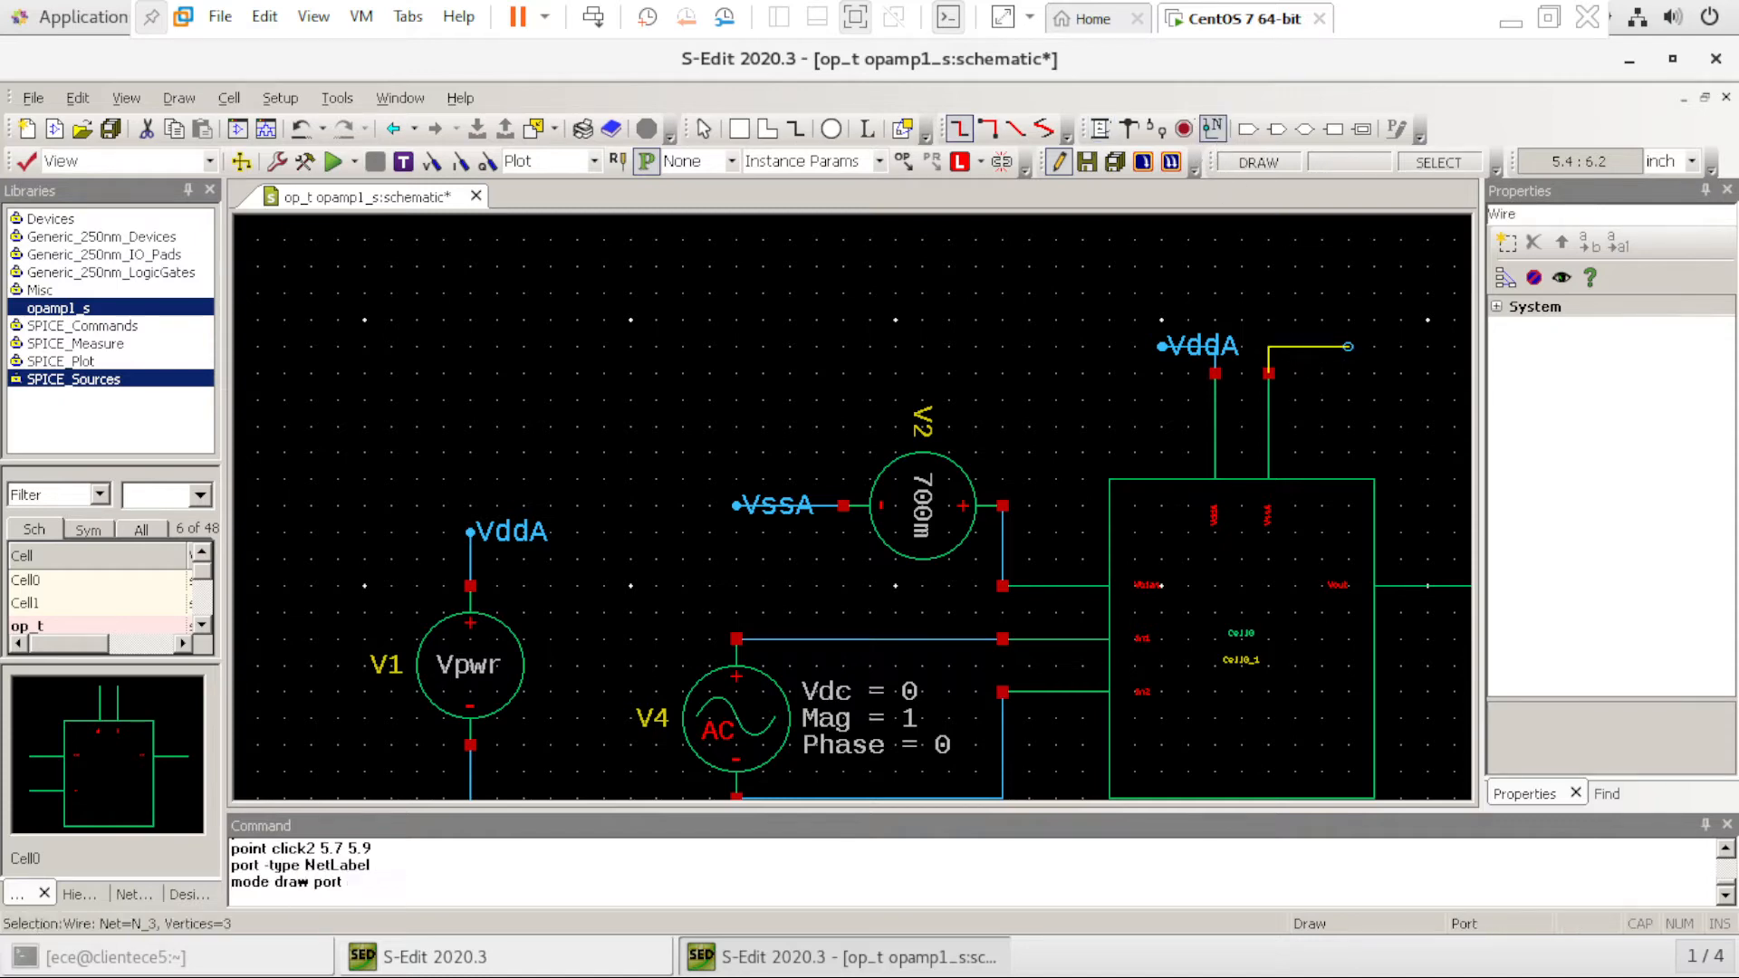
{"action": "left_click", "coordinate": [1348, 346]}
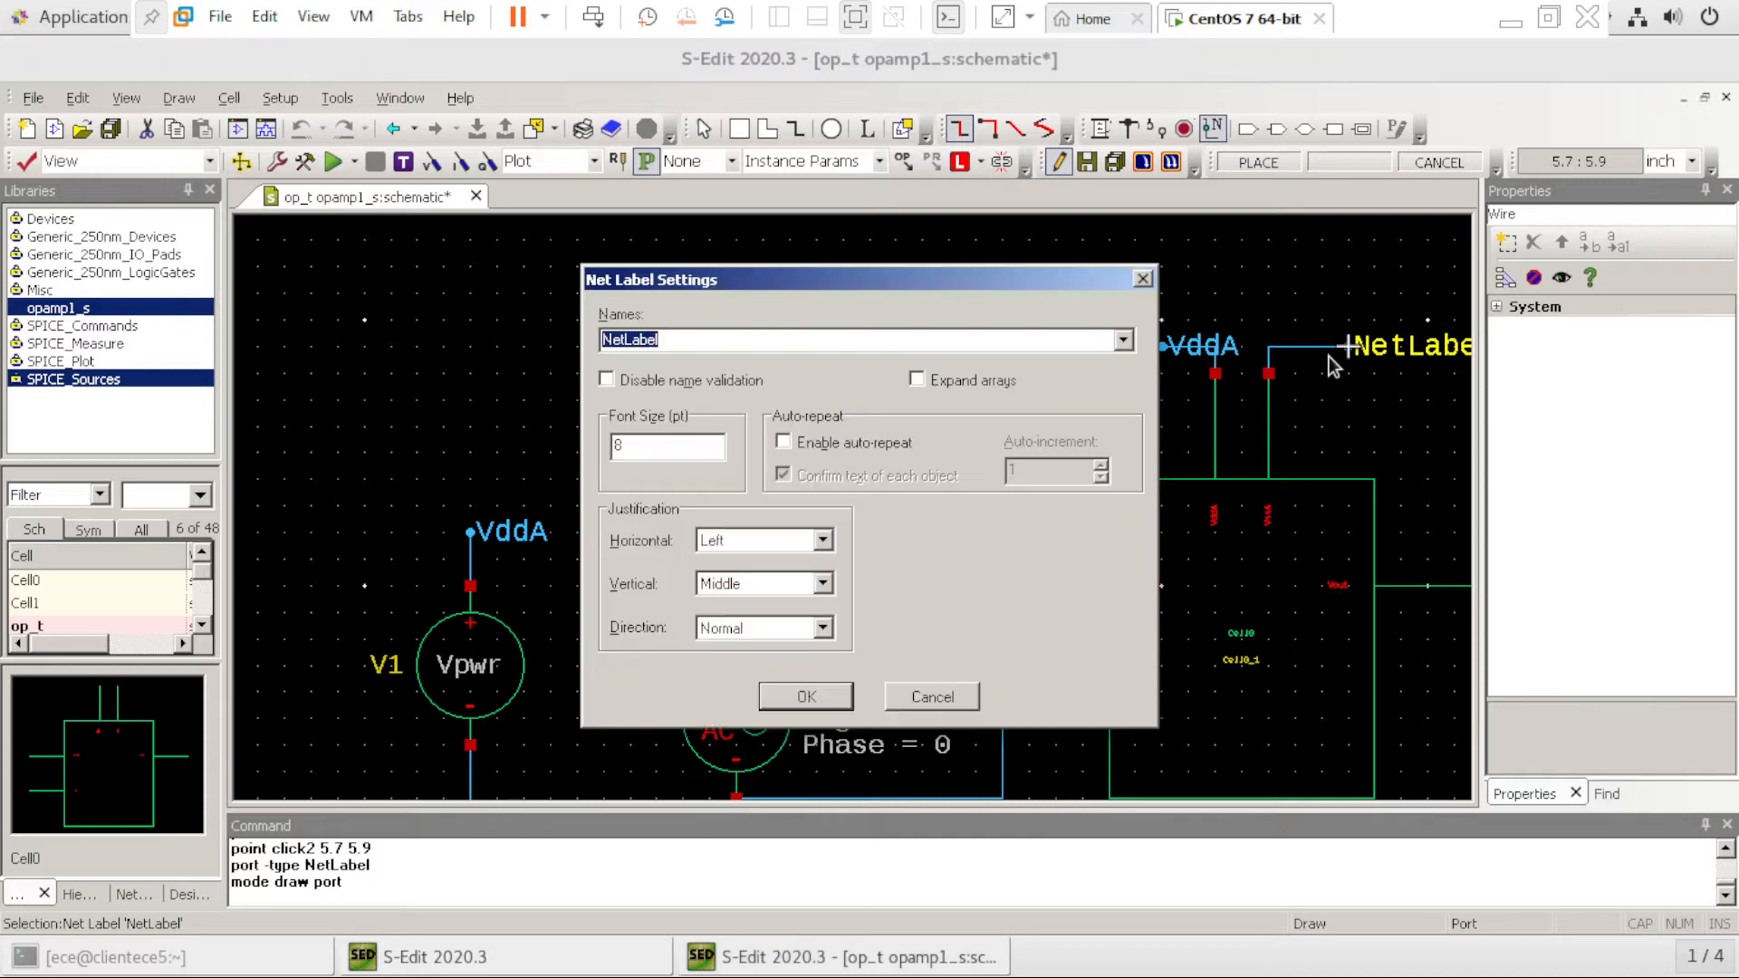
{"action": "type", "text": "VssA"}
{"action": "key", "text": "Return"}
{"action": "key", "text": "Escape"}
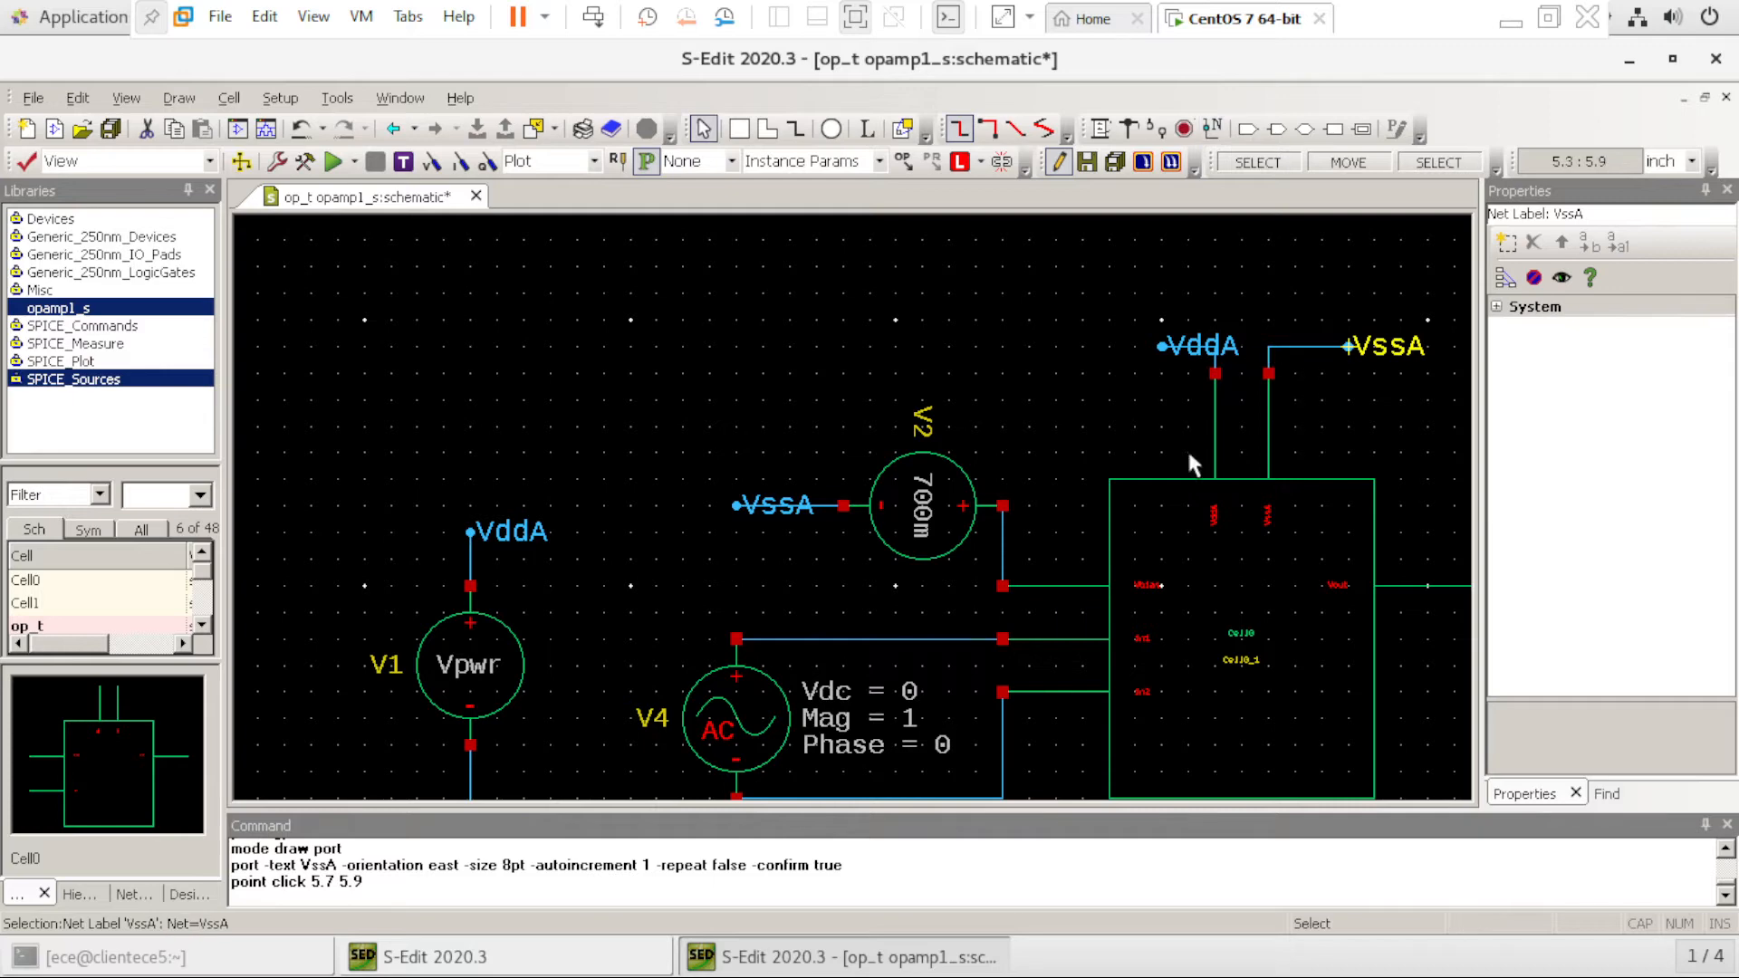
Draw a wire about 0.6 inch long to the right from the op-amp's output pin and put the net label Vout on its free end
{"action": "key", "text": "Right"}
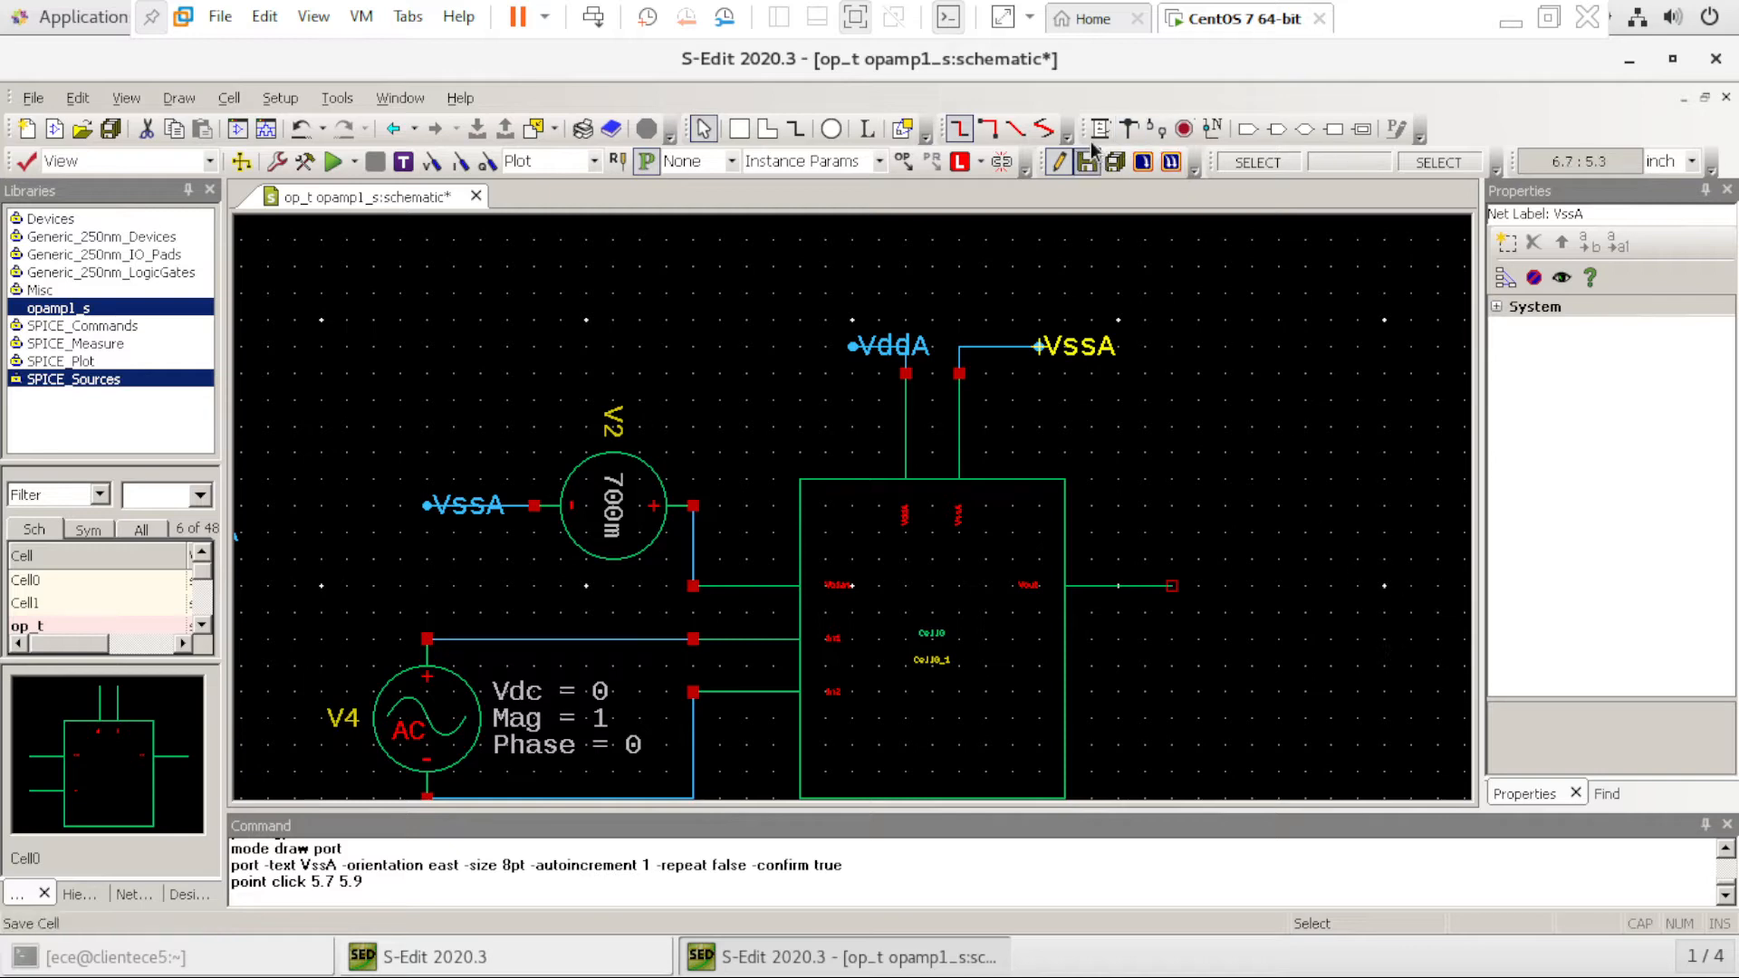
{"action": "key", "text": "w"}
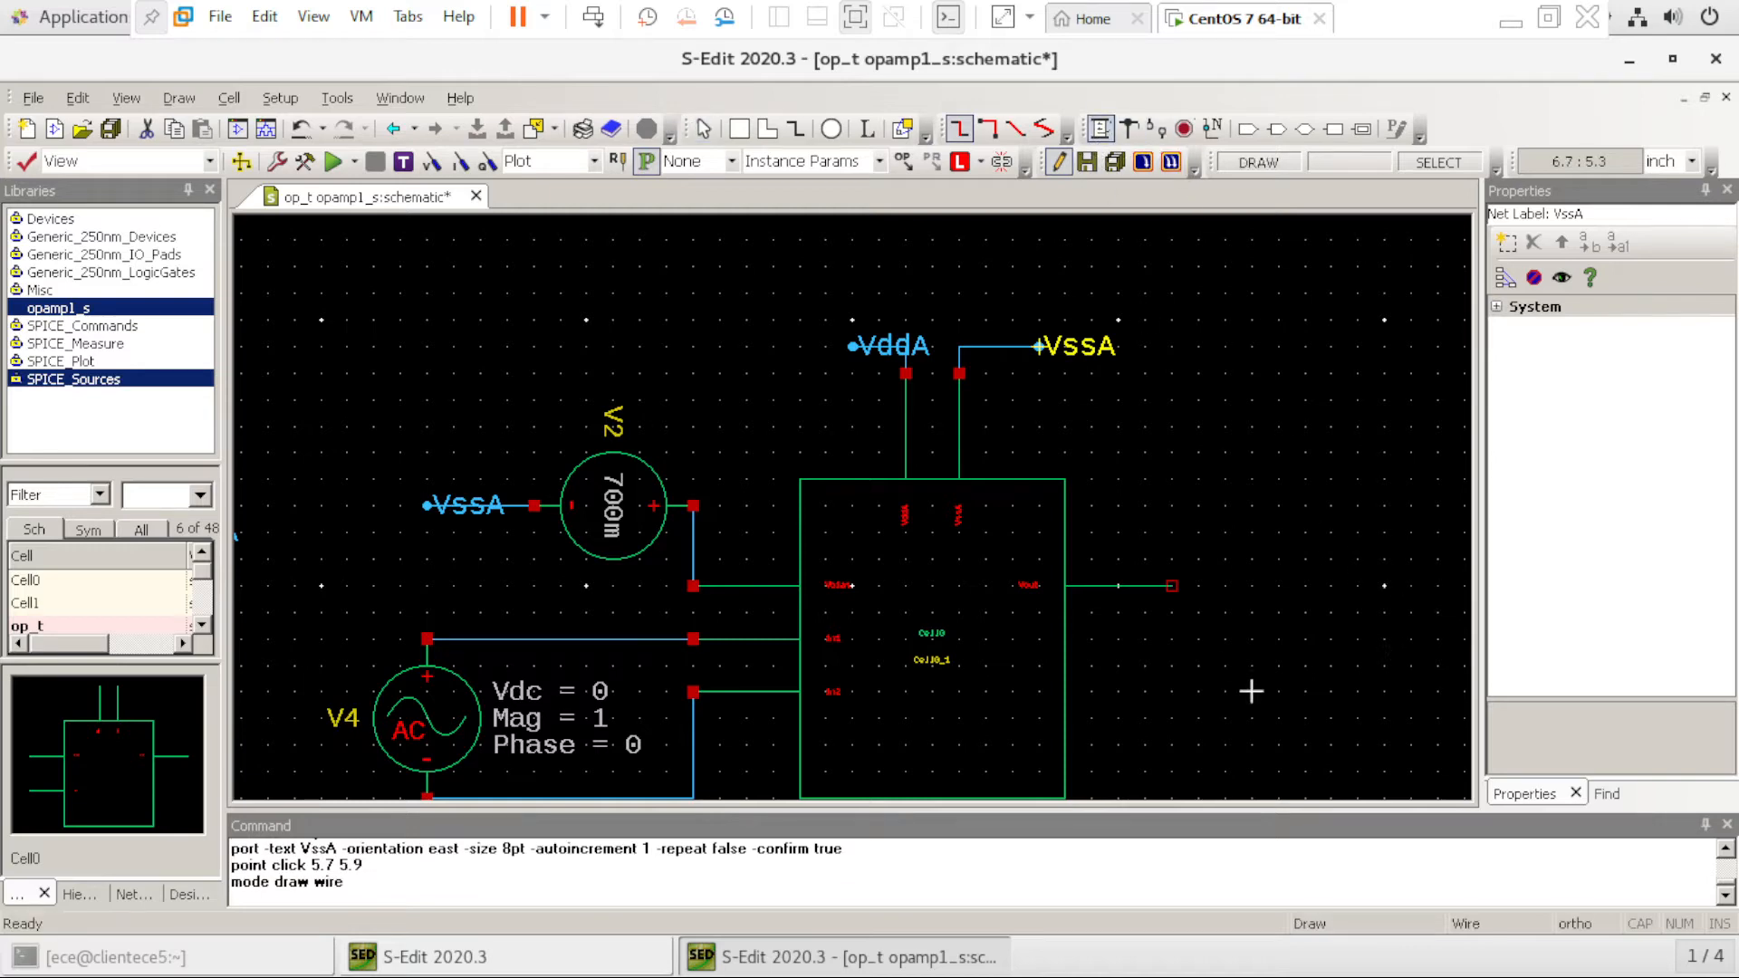
{"action": "left_click", "coordinate": [1172, 586]}
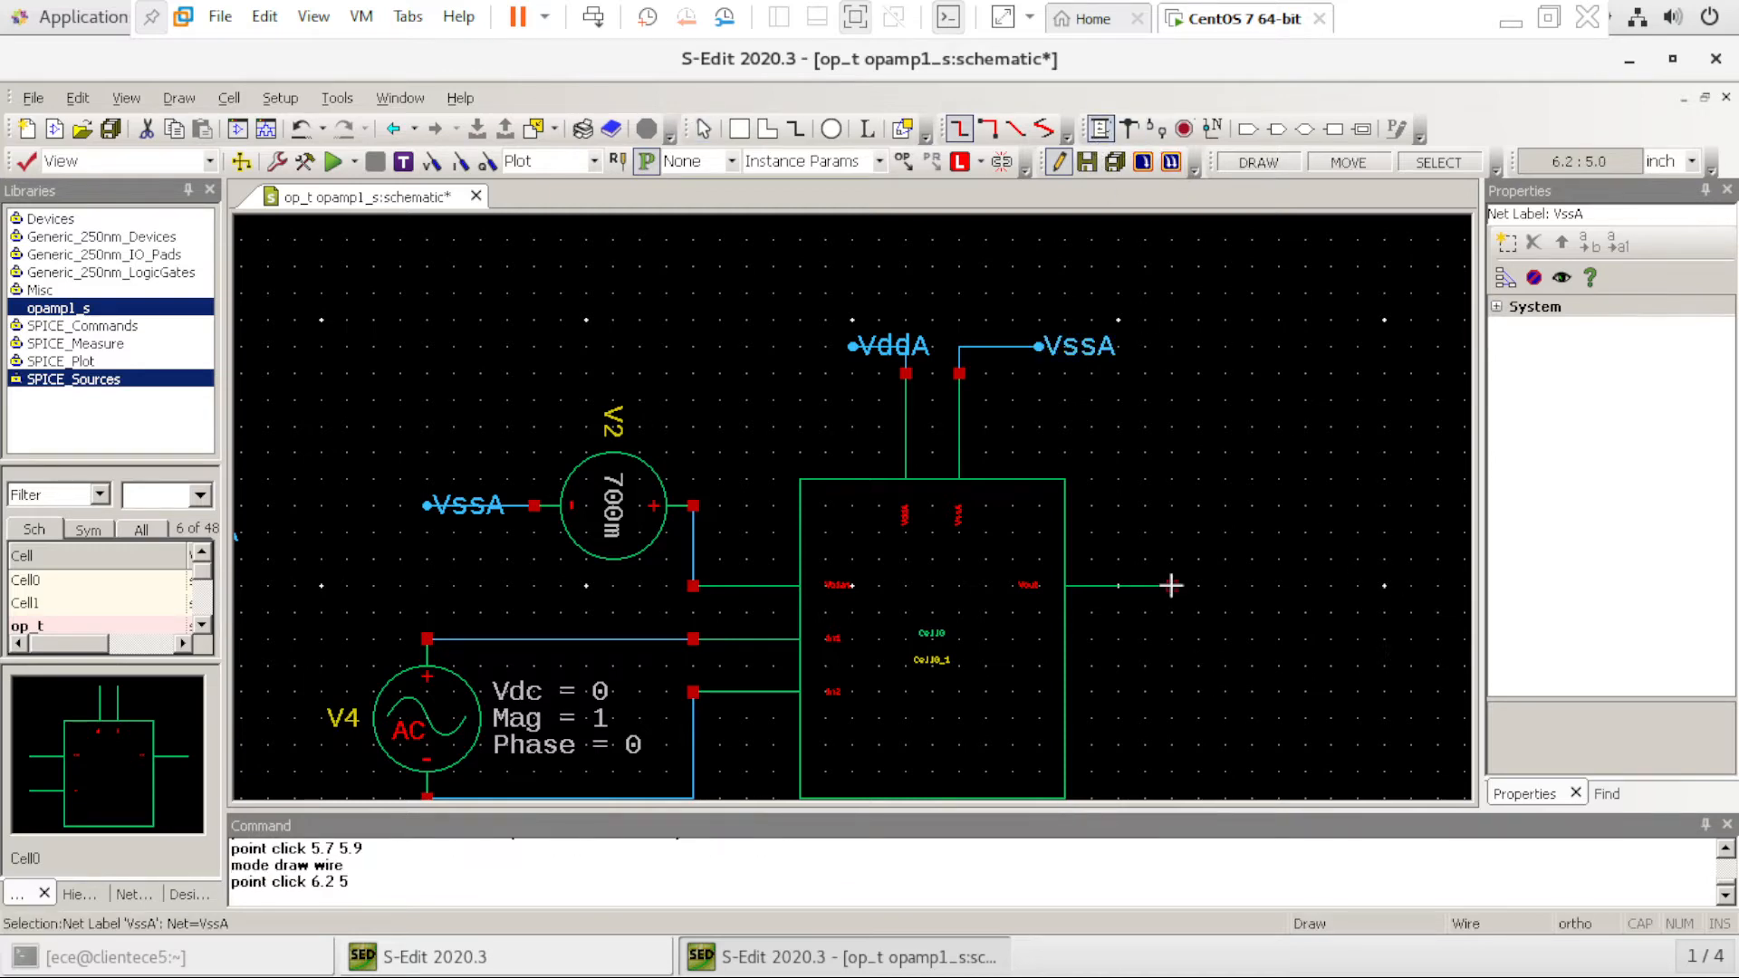
{"action": "double_click", "coordinate": [1330, 586]}
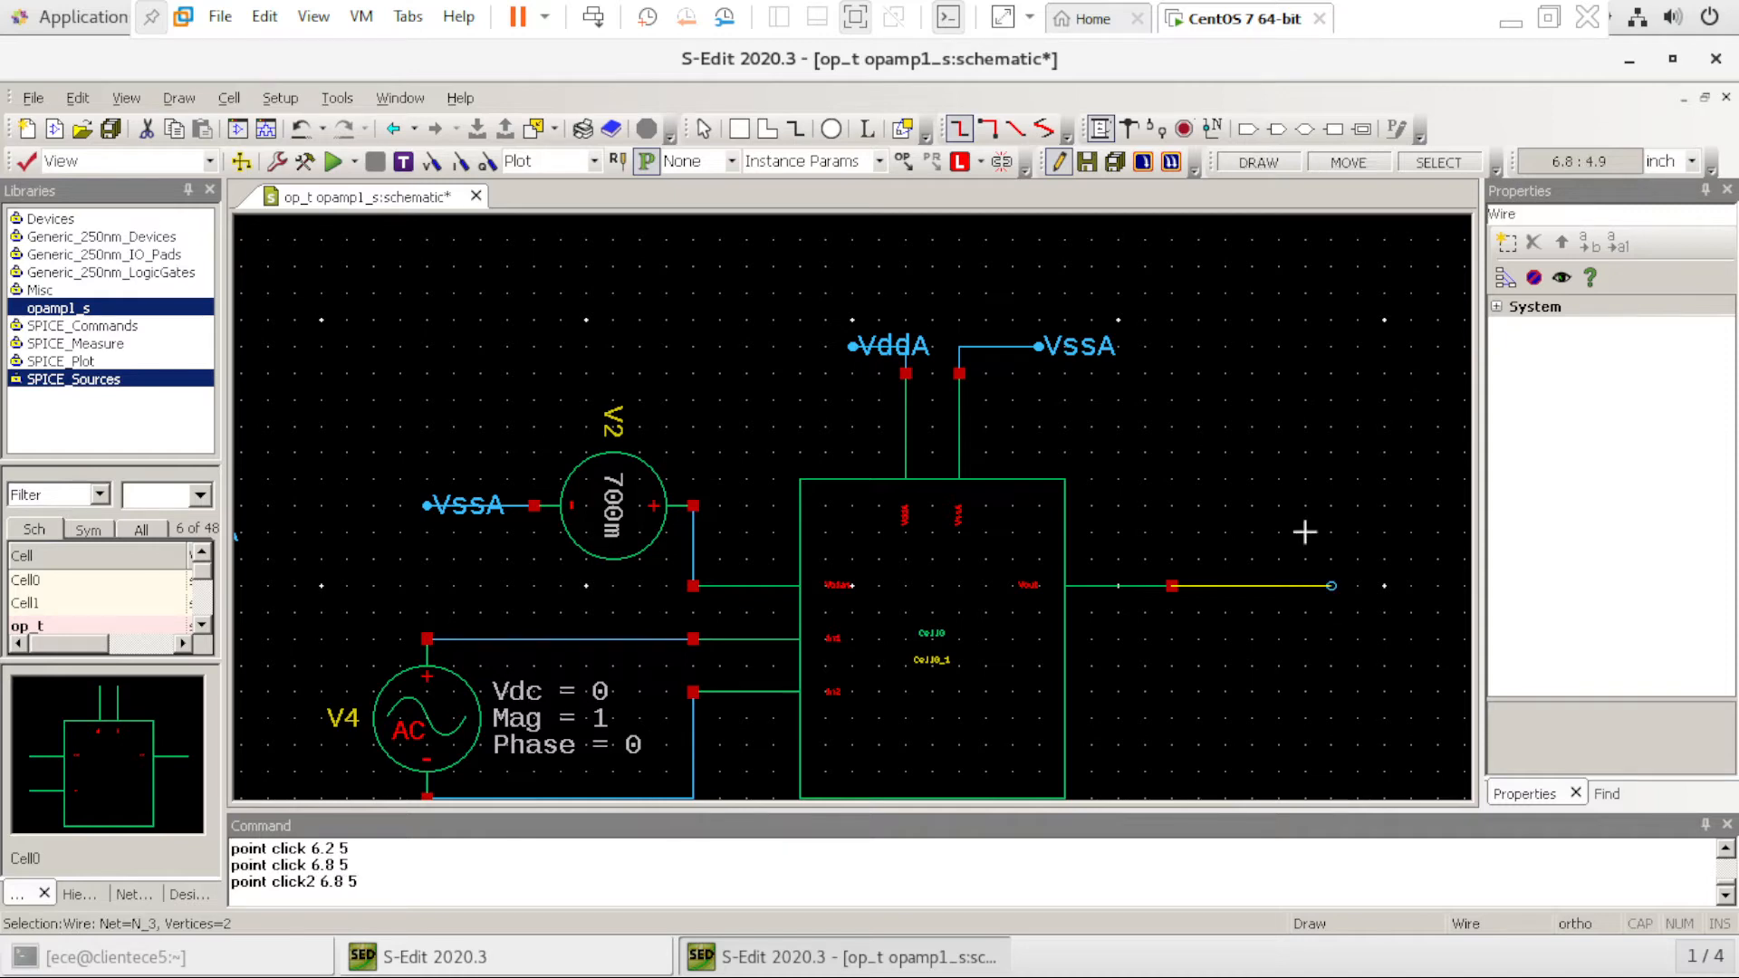
{"action": "left_click", "coordinate": [1213, 129]}
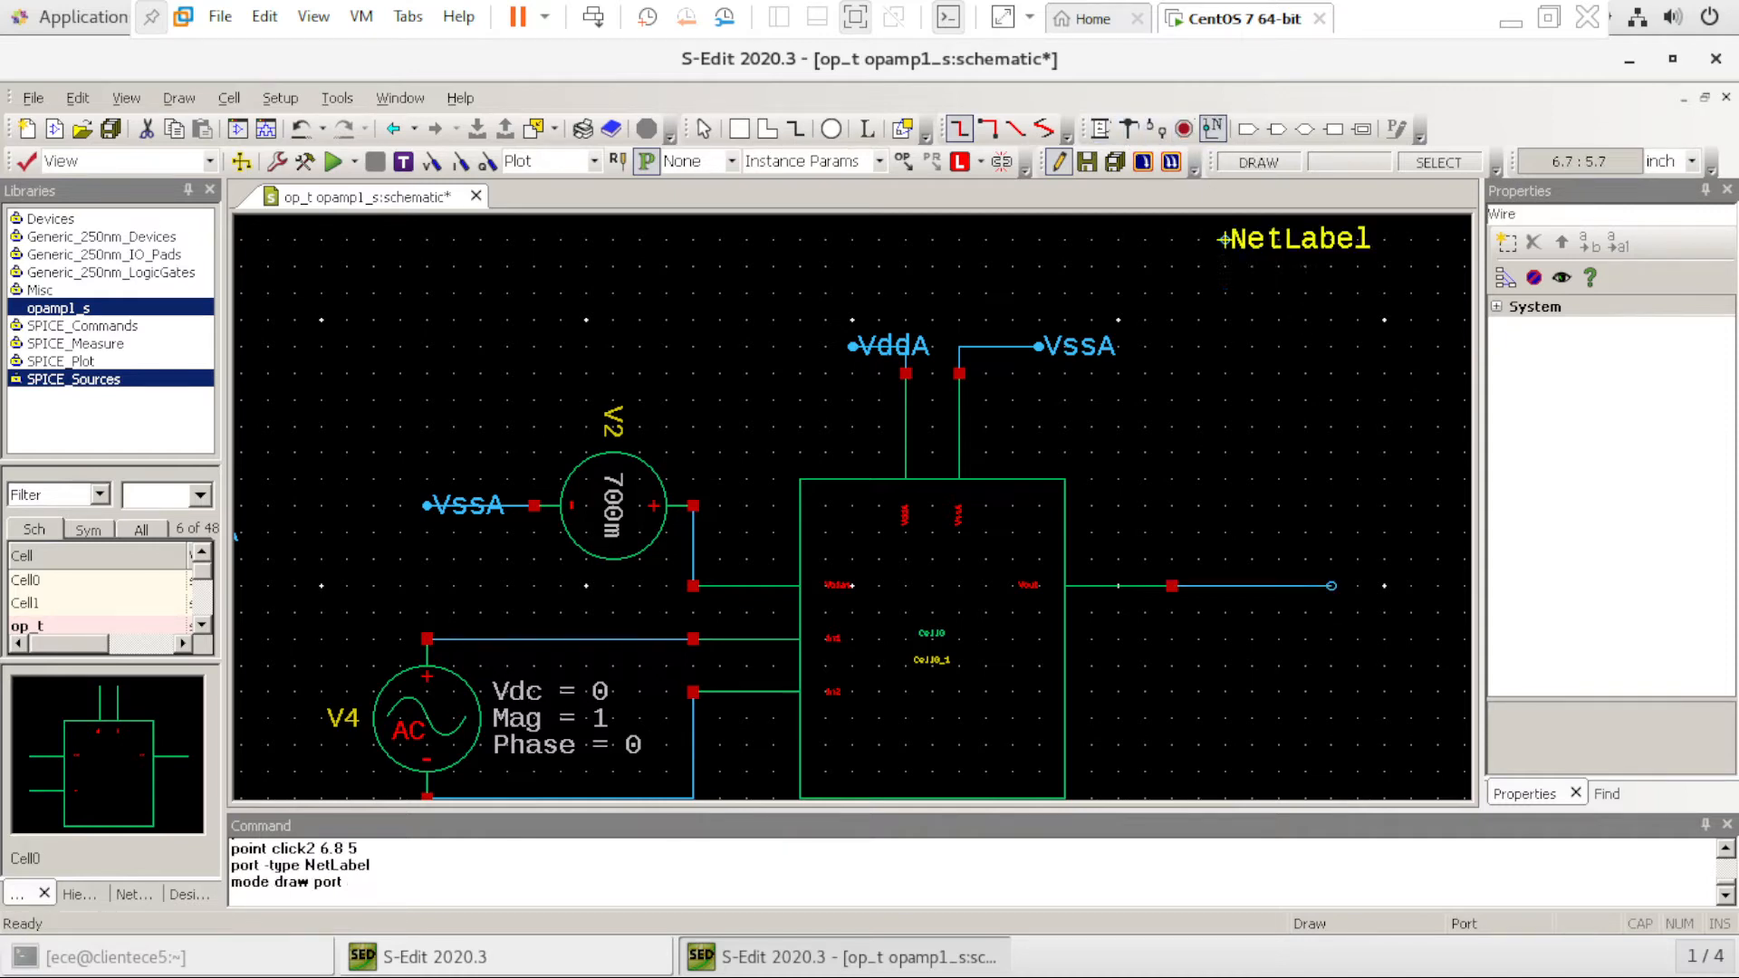
{"action": "left_click", "coordinate": [1331, 586]}
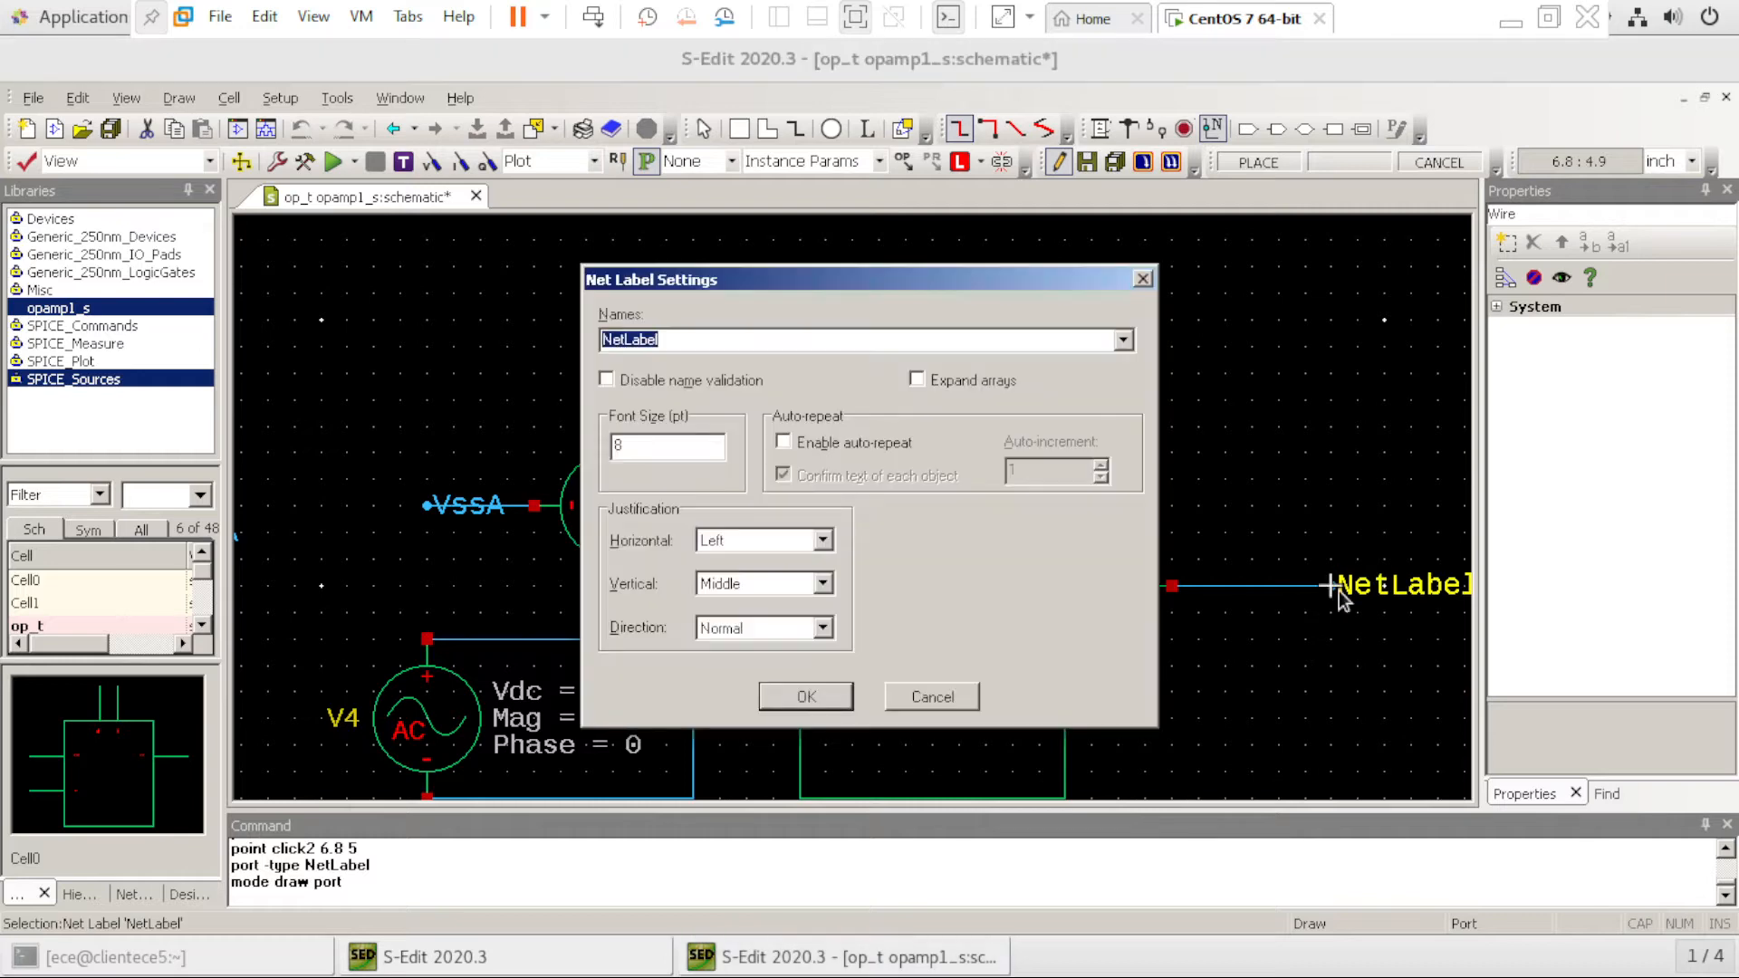
{"action": "type", "text": "Vout"}
{"action": "key", "text": "Return"}
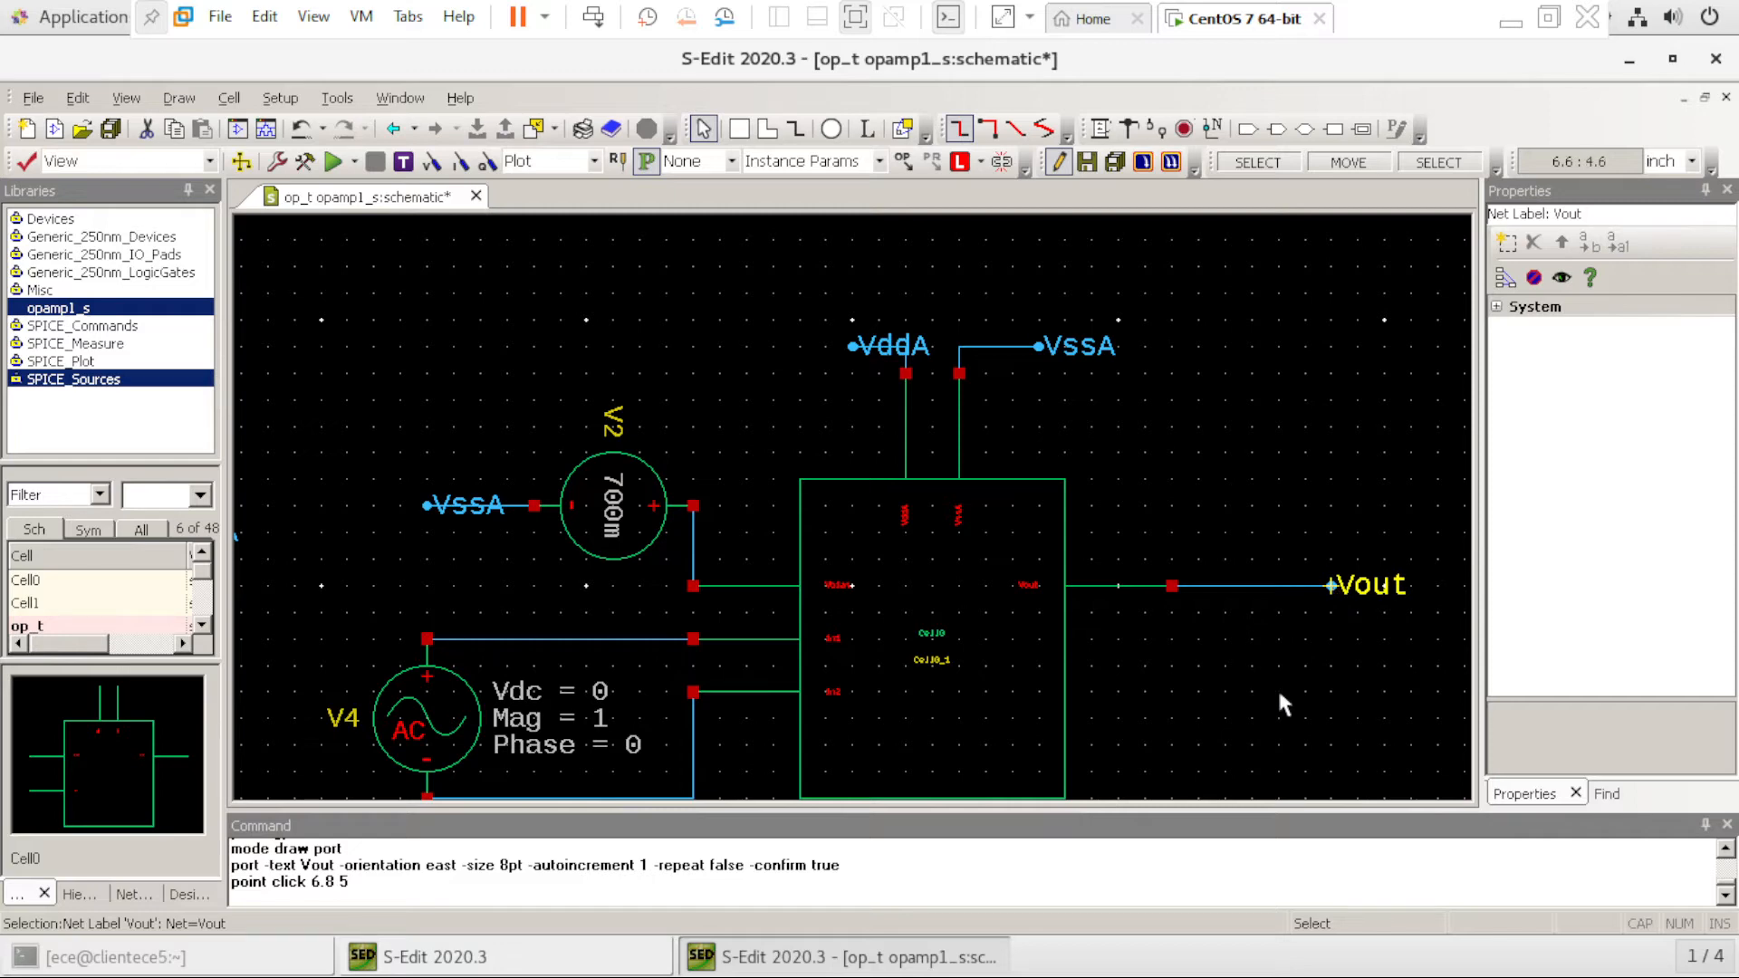
Place a cap instance from the Devices library with its positive pin on the Vout wire, about 0.3 inch right of the op-amp's output pin
{"action": "key", "text": "i"}
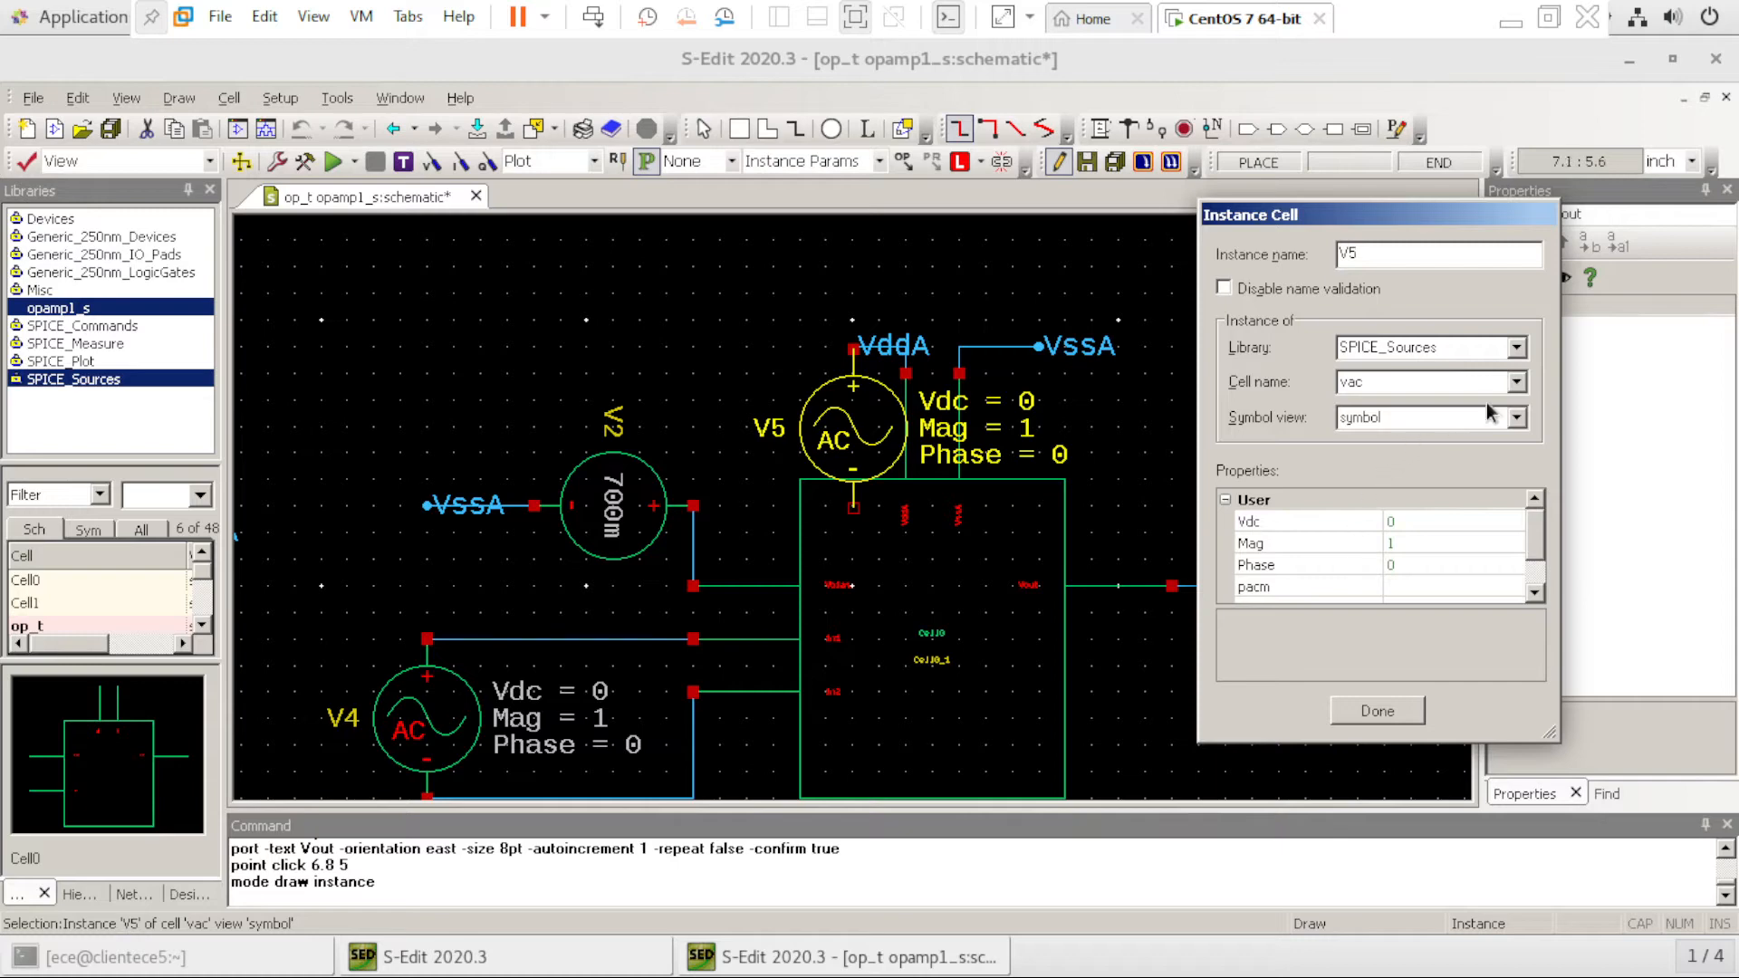
{"action": "left_click", "coordinate": [1518, 348]}
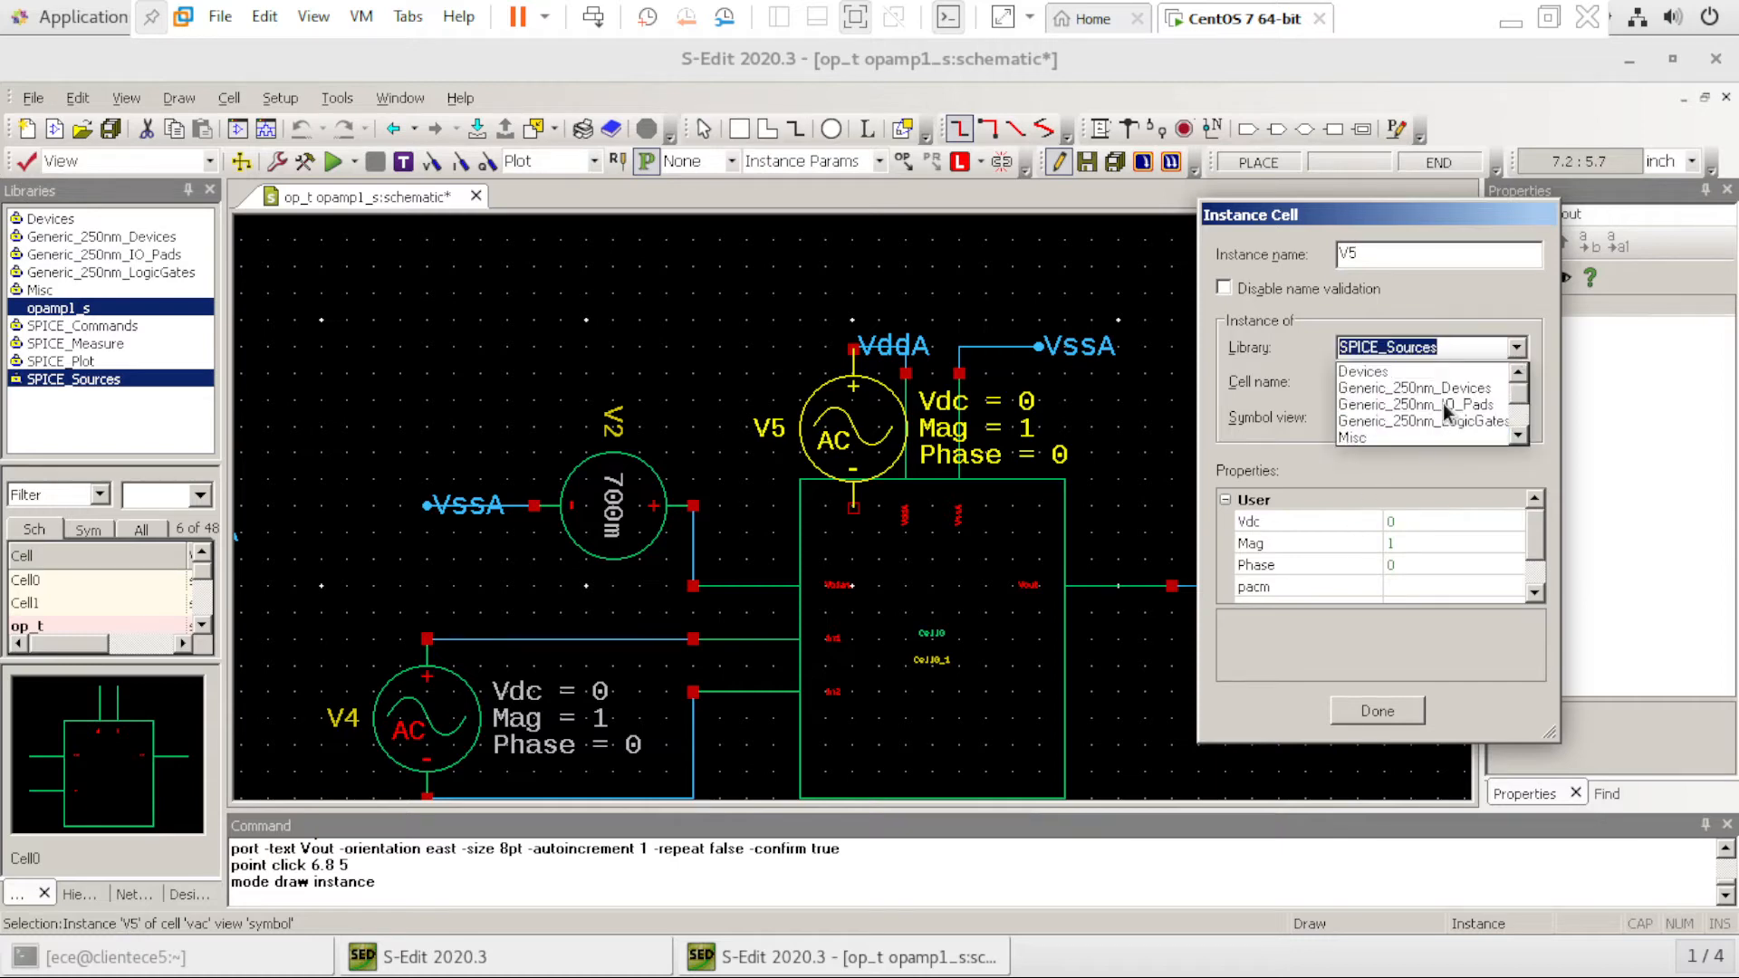
{"action": "left_click", "coordinate": [1379, 371]}
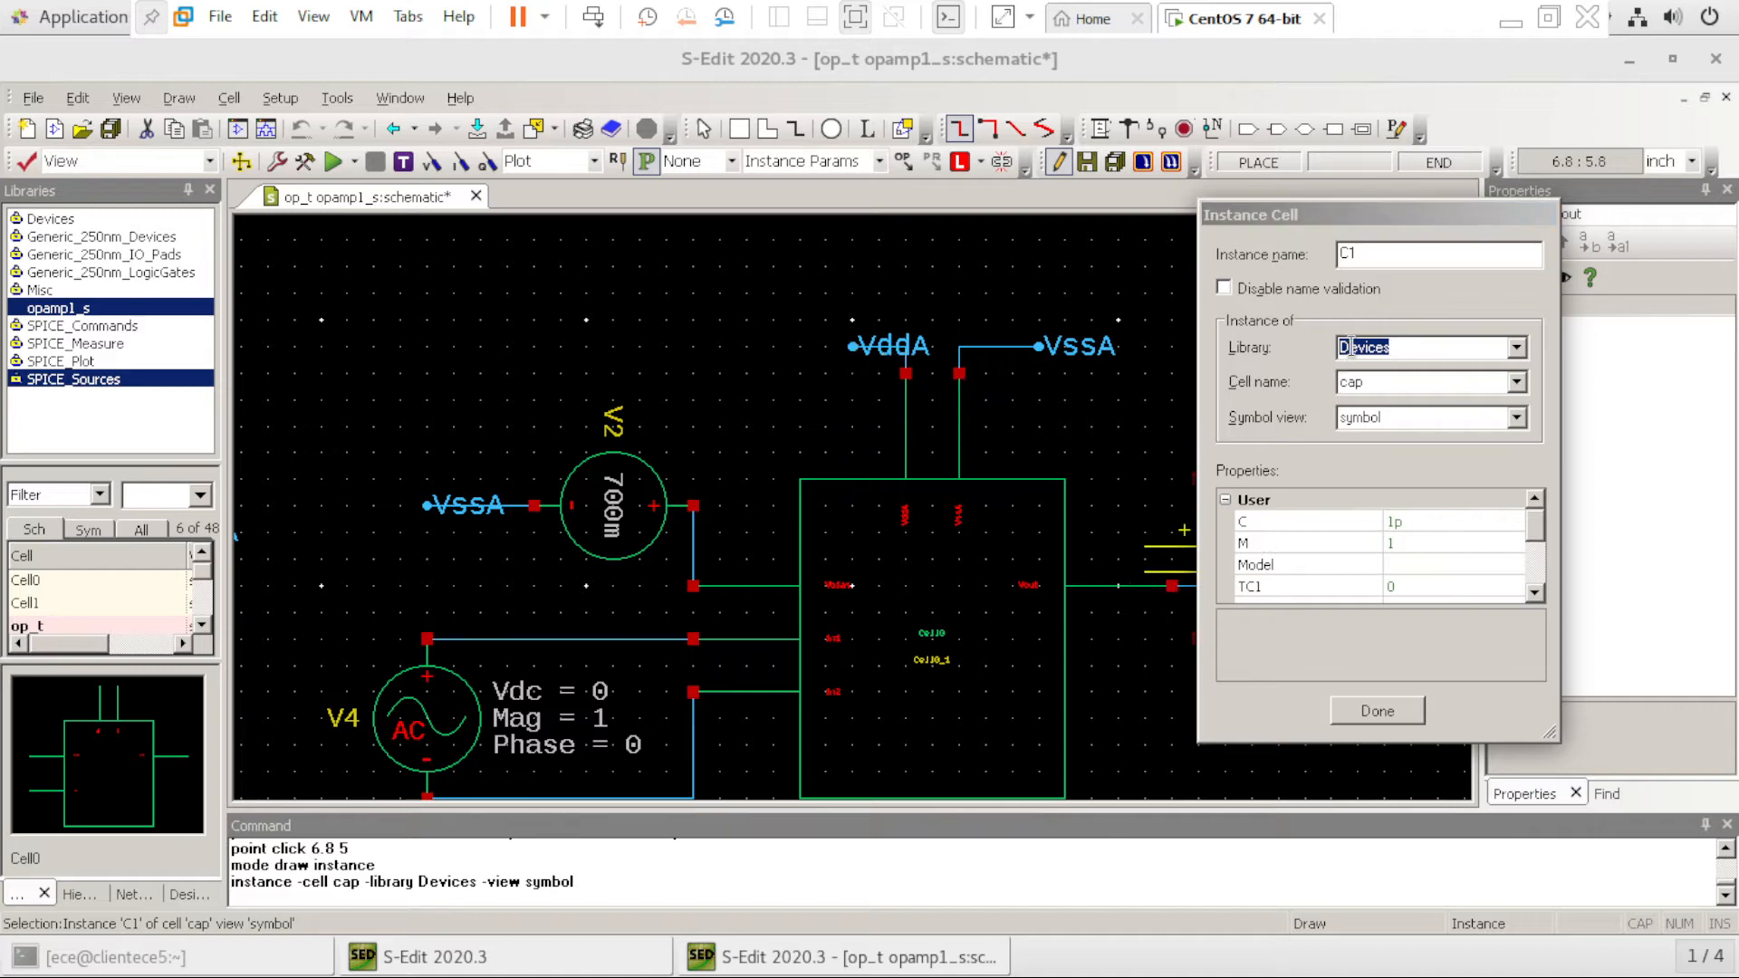
{"action": "left_click_drag", "start_coordinate": [1383, 217], "coordinate": [853, 189]}
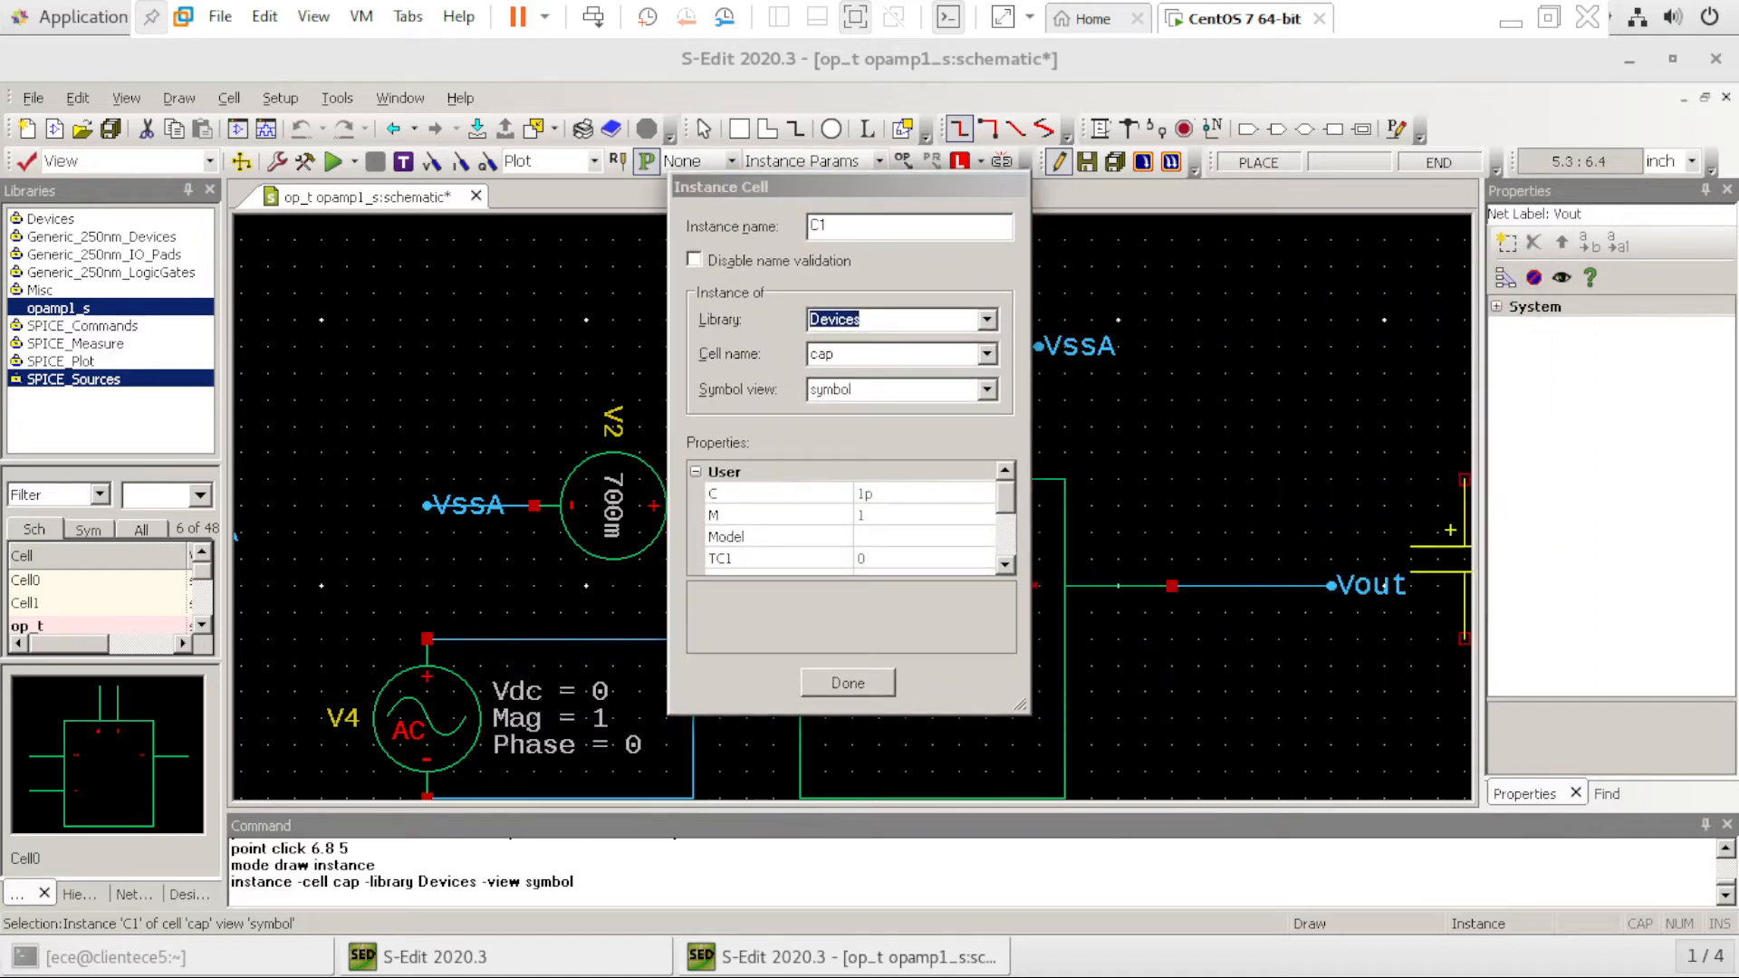
{"action": "left_click", "coordinate": [1252, 744]}
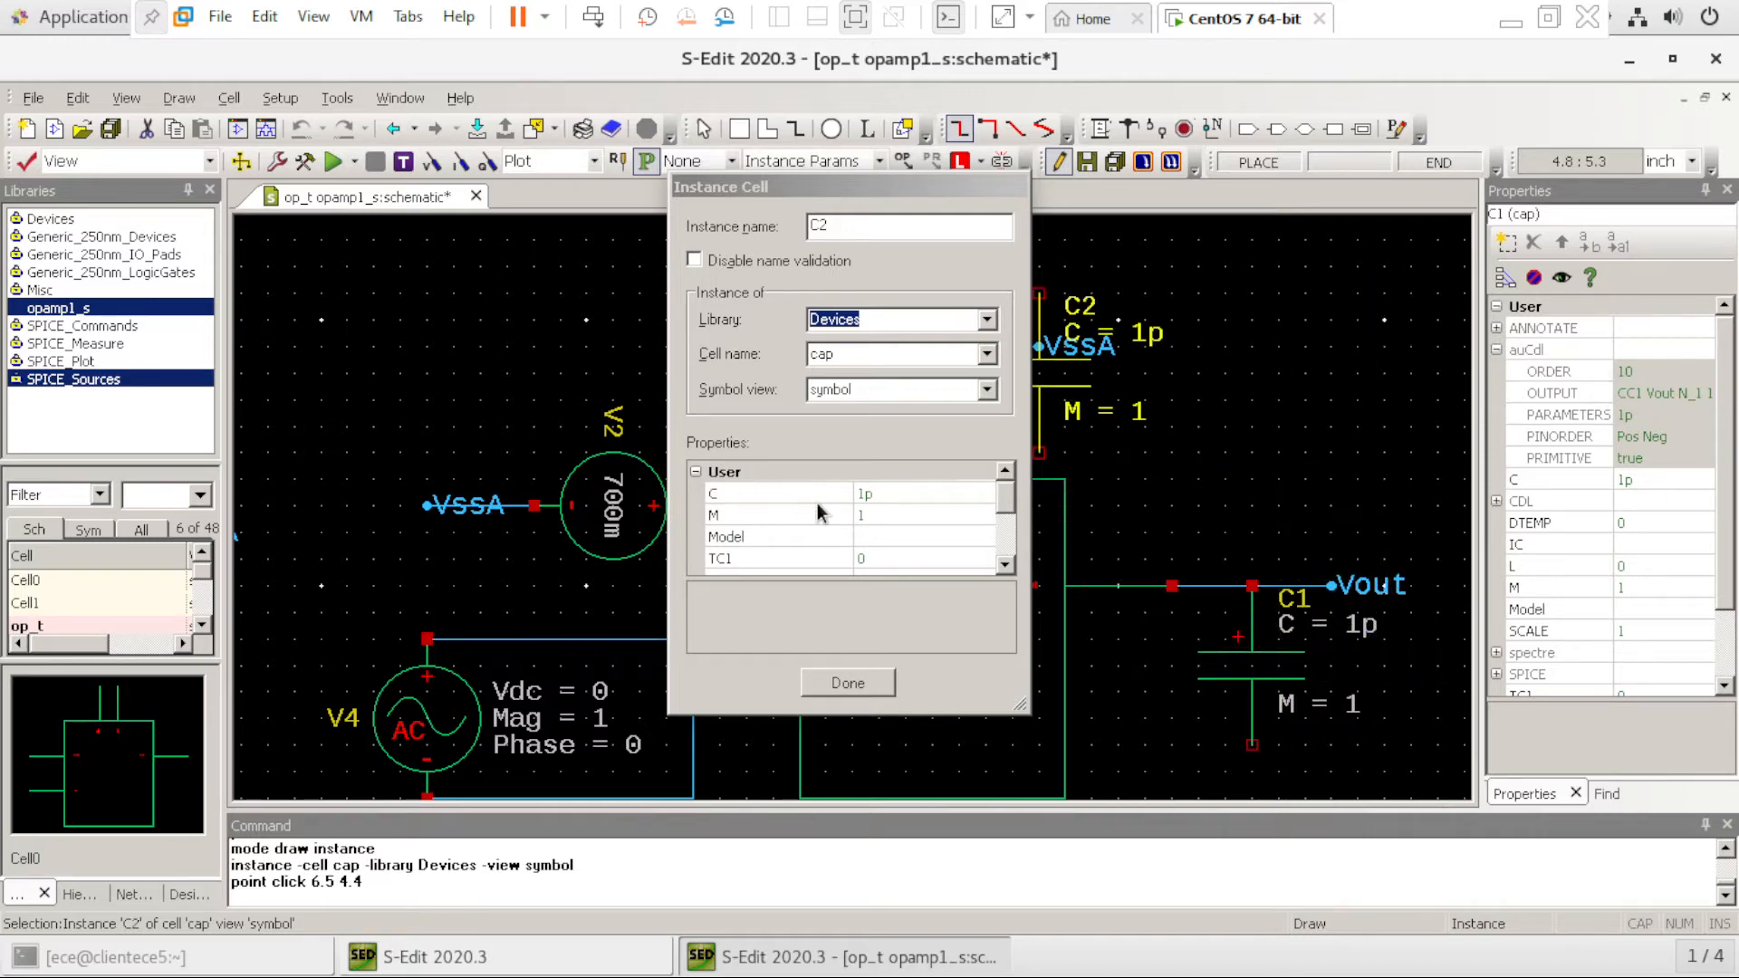
{"action": "left_click", "coordinate": [835, 675]}
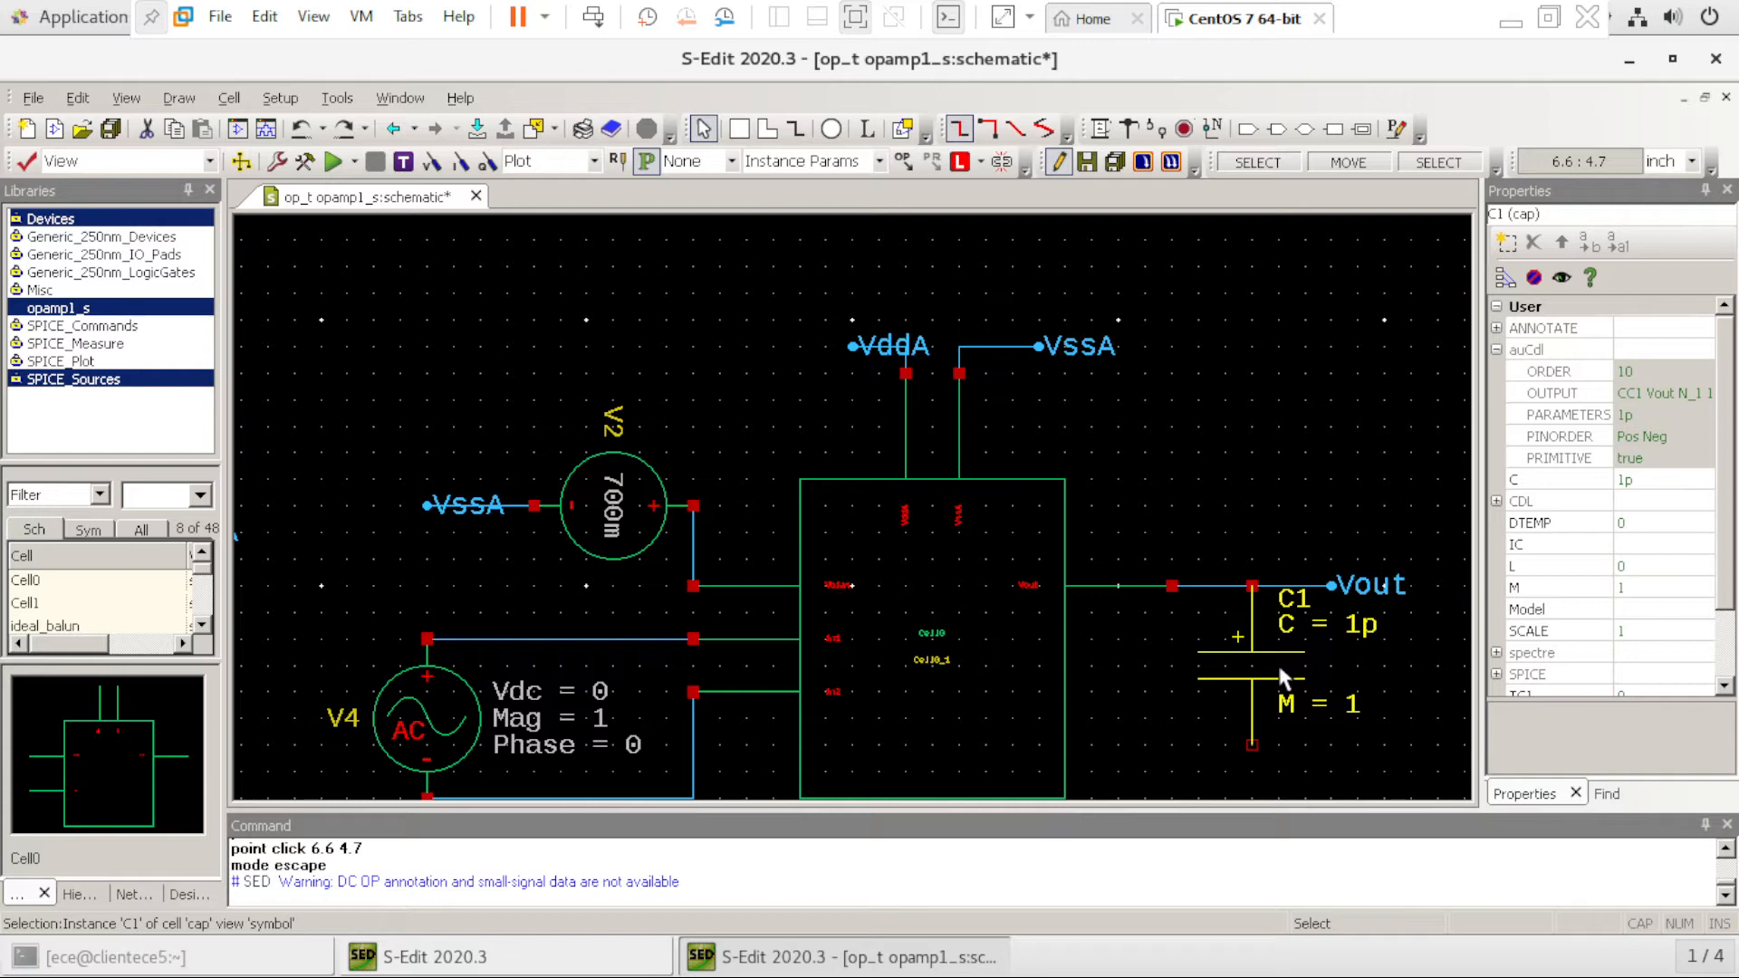
Set the capacitance C of capacitor C1 to 200fF
{"action": "left_click", "coordinate": [1630, 480]}
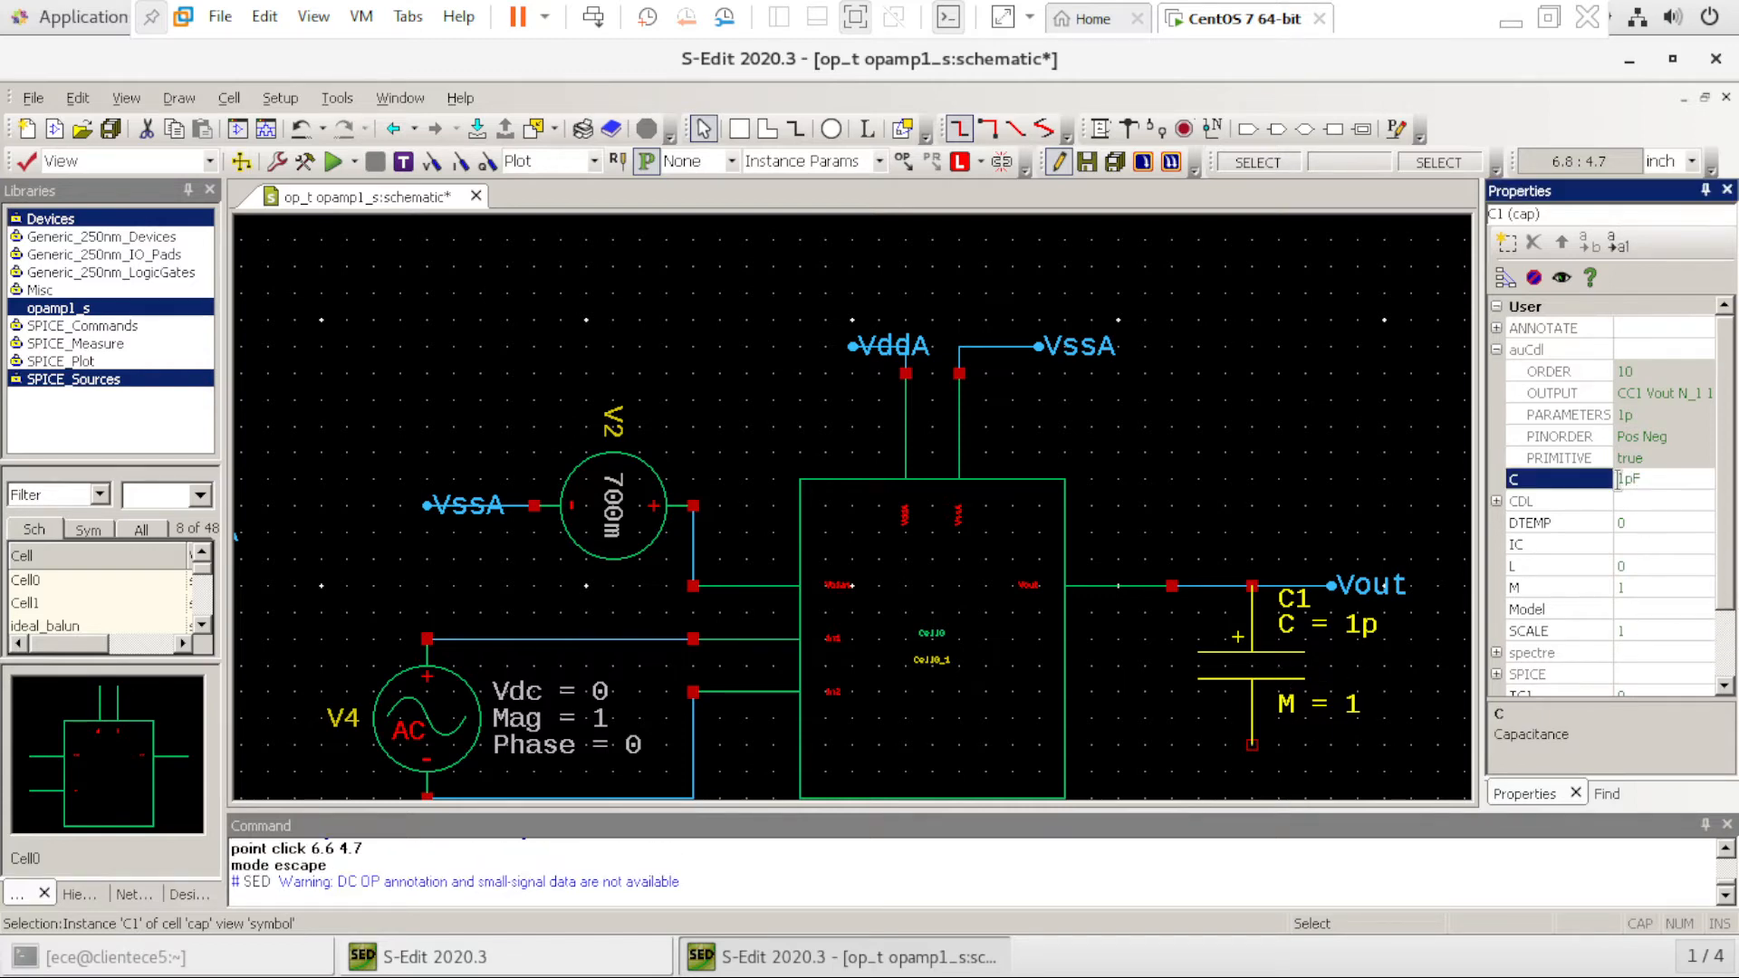
{"action": "left_click_drag", "start_coordinate": [1618, 480], "coordinate": [1649, 481]}
{"action": "type", "text": "200f"}
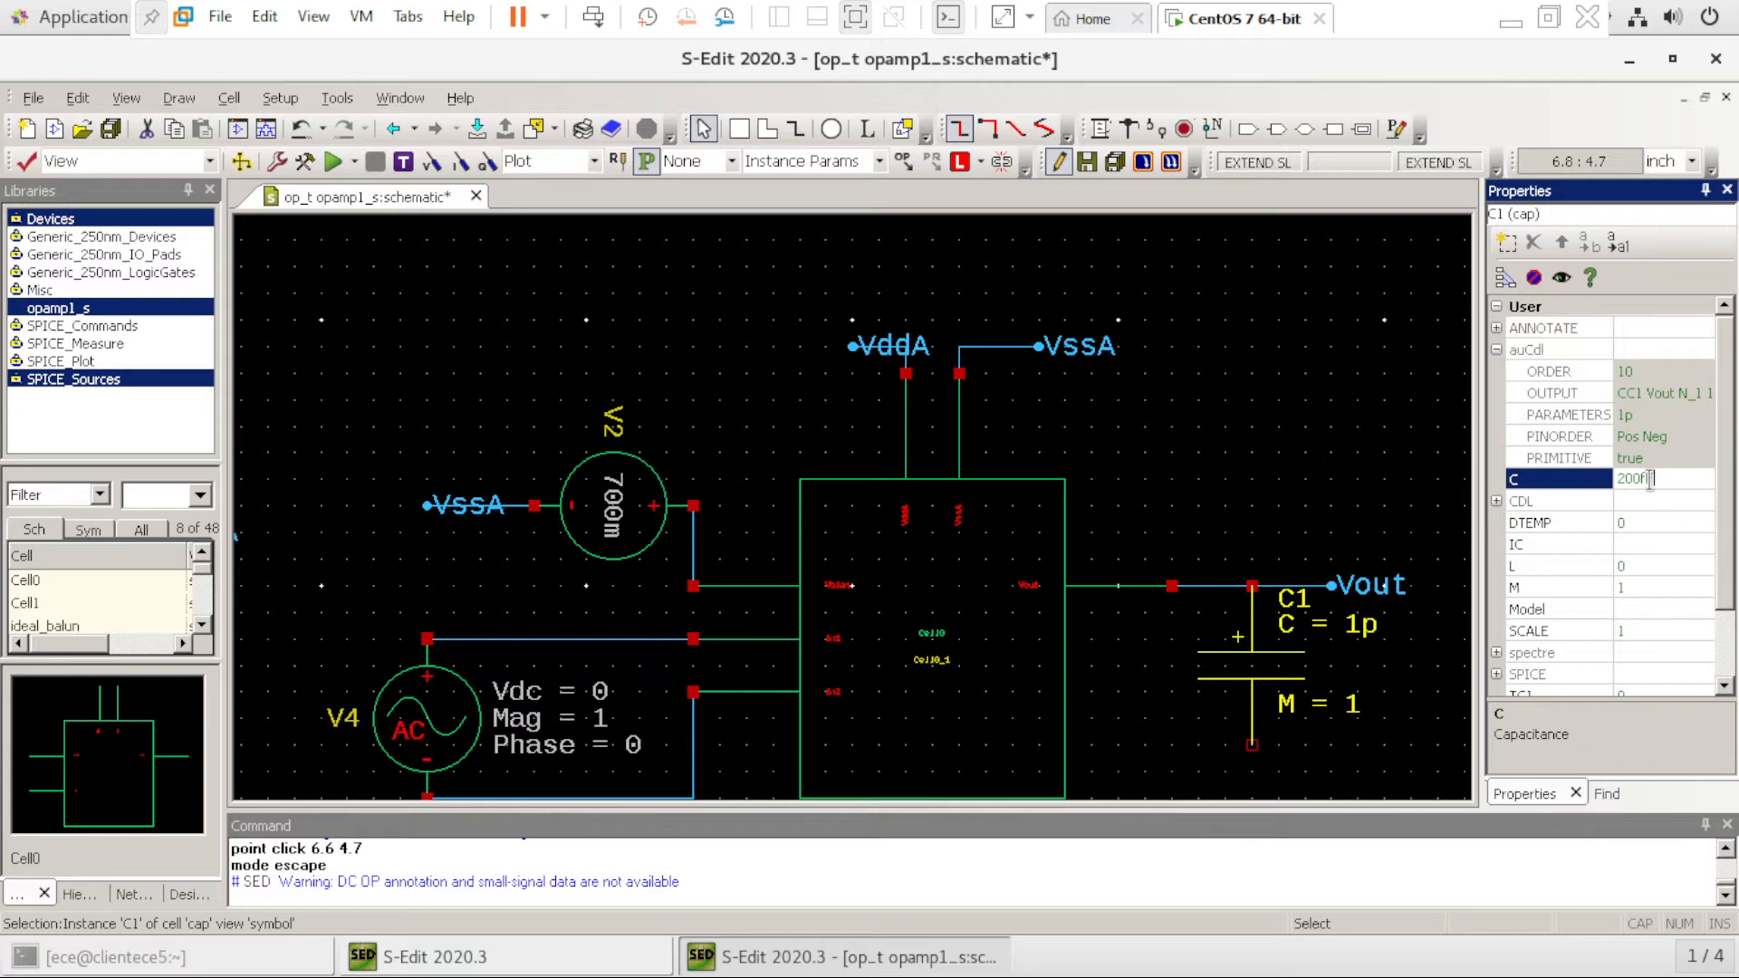
{"action": "type", "text": "F"}
{"action": "left_click", "coordinate": [1662, 529]}
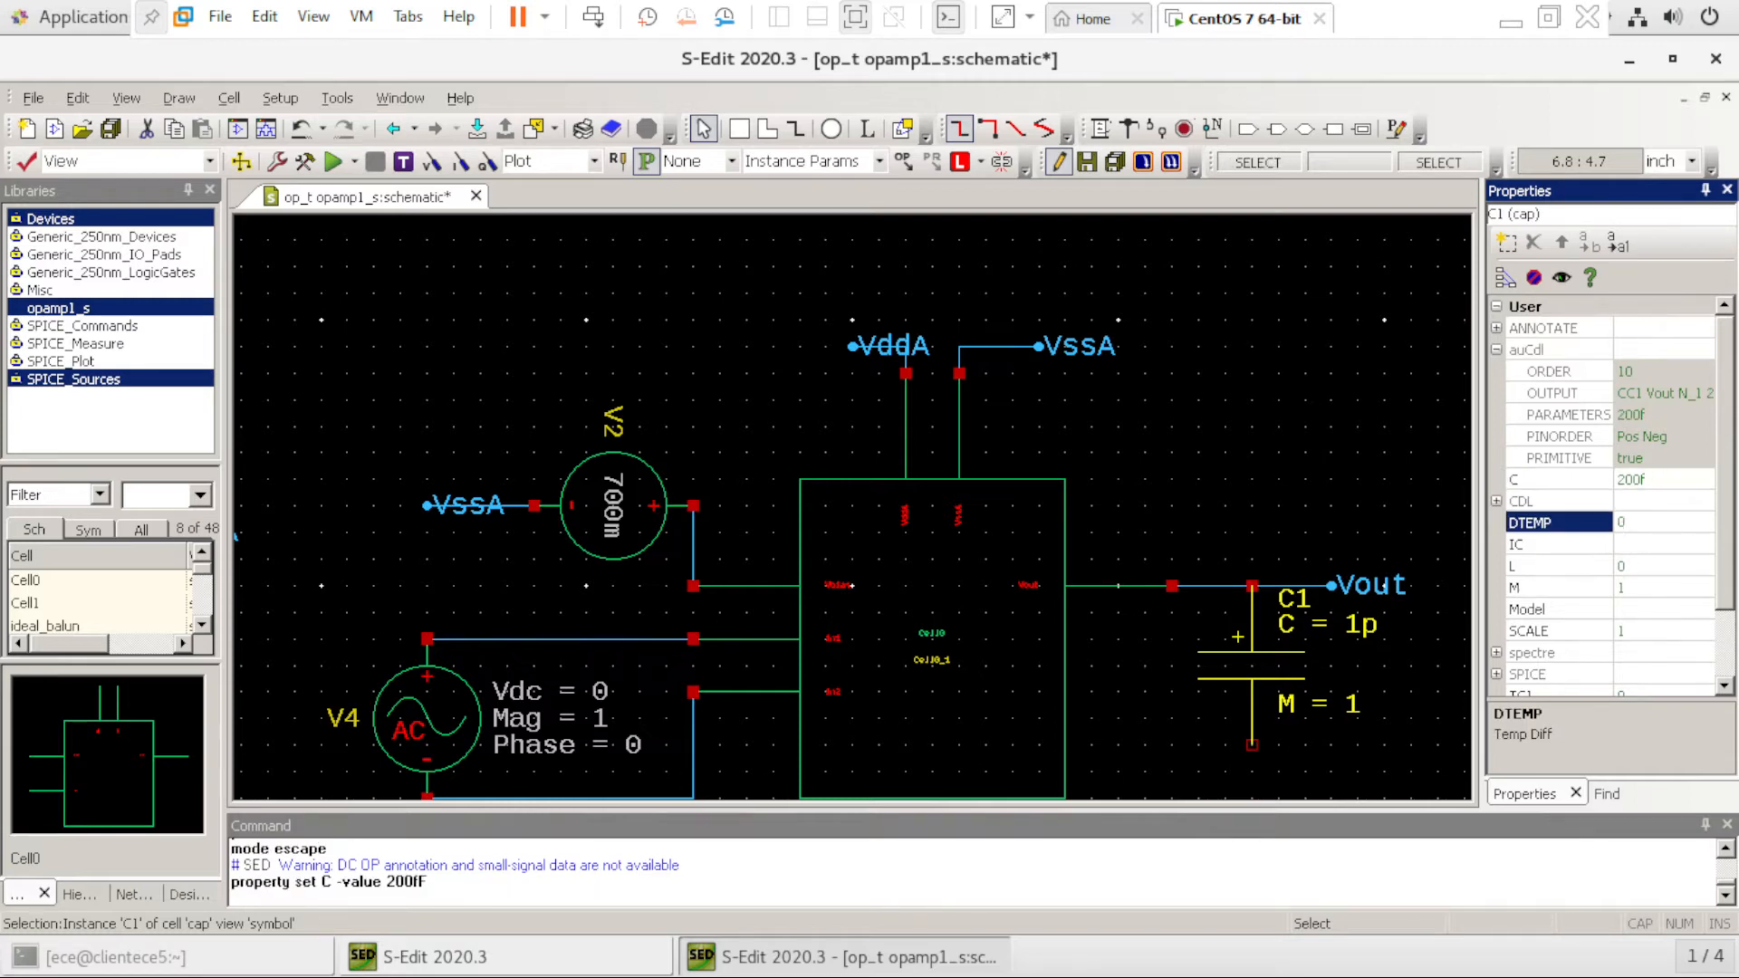
{"action": "left_click", "coordinate": [1435, 755]}
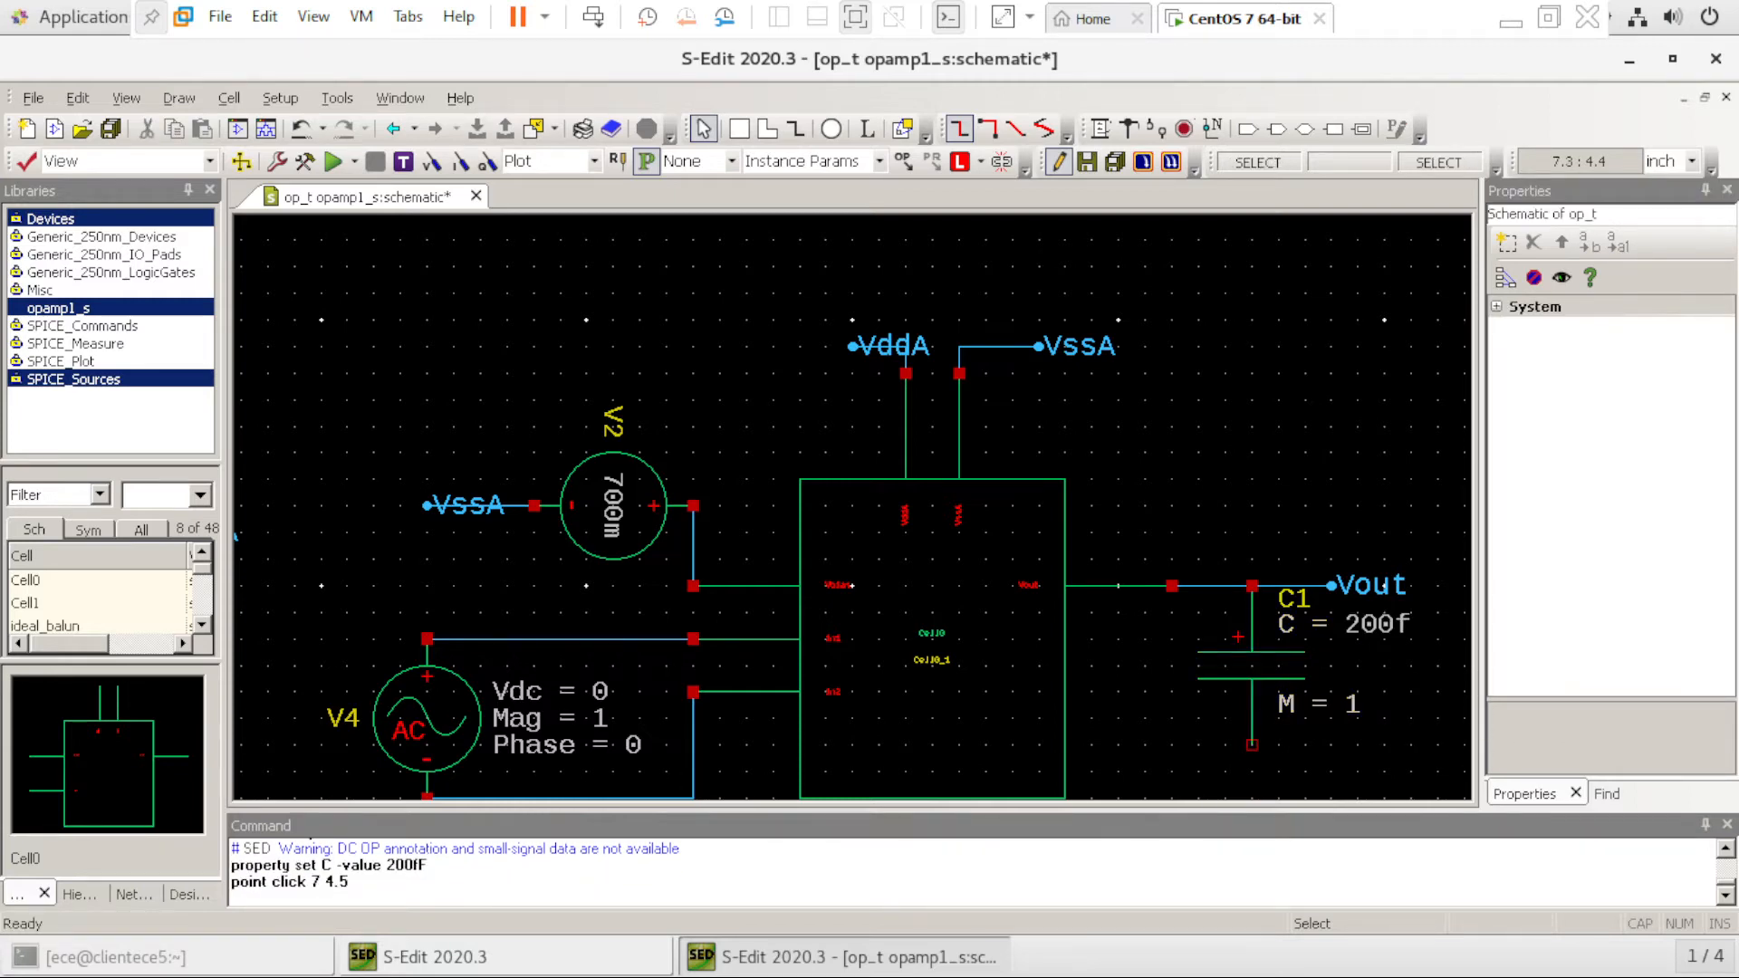
Draw a wire about 0.3 inch down from the lower pin of C1 and put the net label VssA on its free end
{"action": "scroll", "coordinate": [1330, 714], "scroll_direction": "down", "scroll_amount": 2}
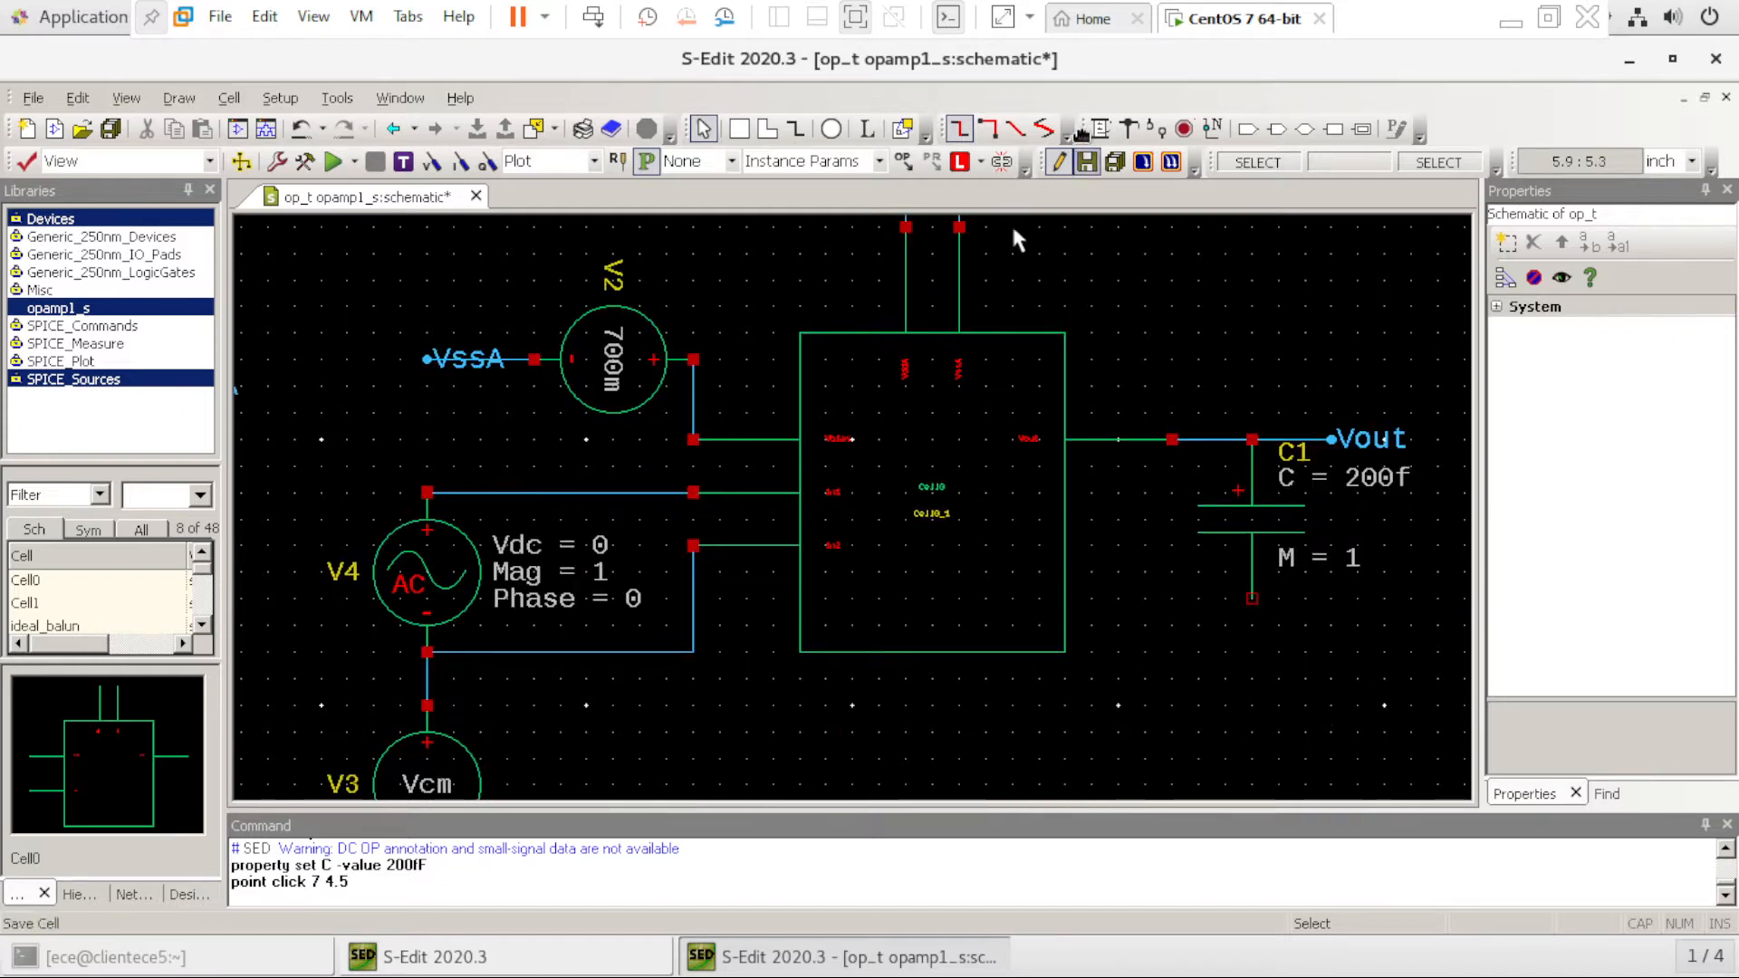
{"action": "left_click", "coordinate": [1099, 130]}
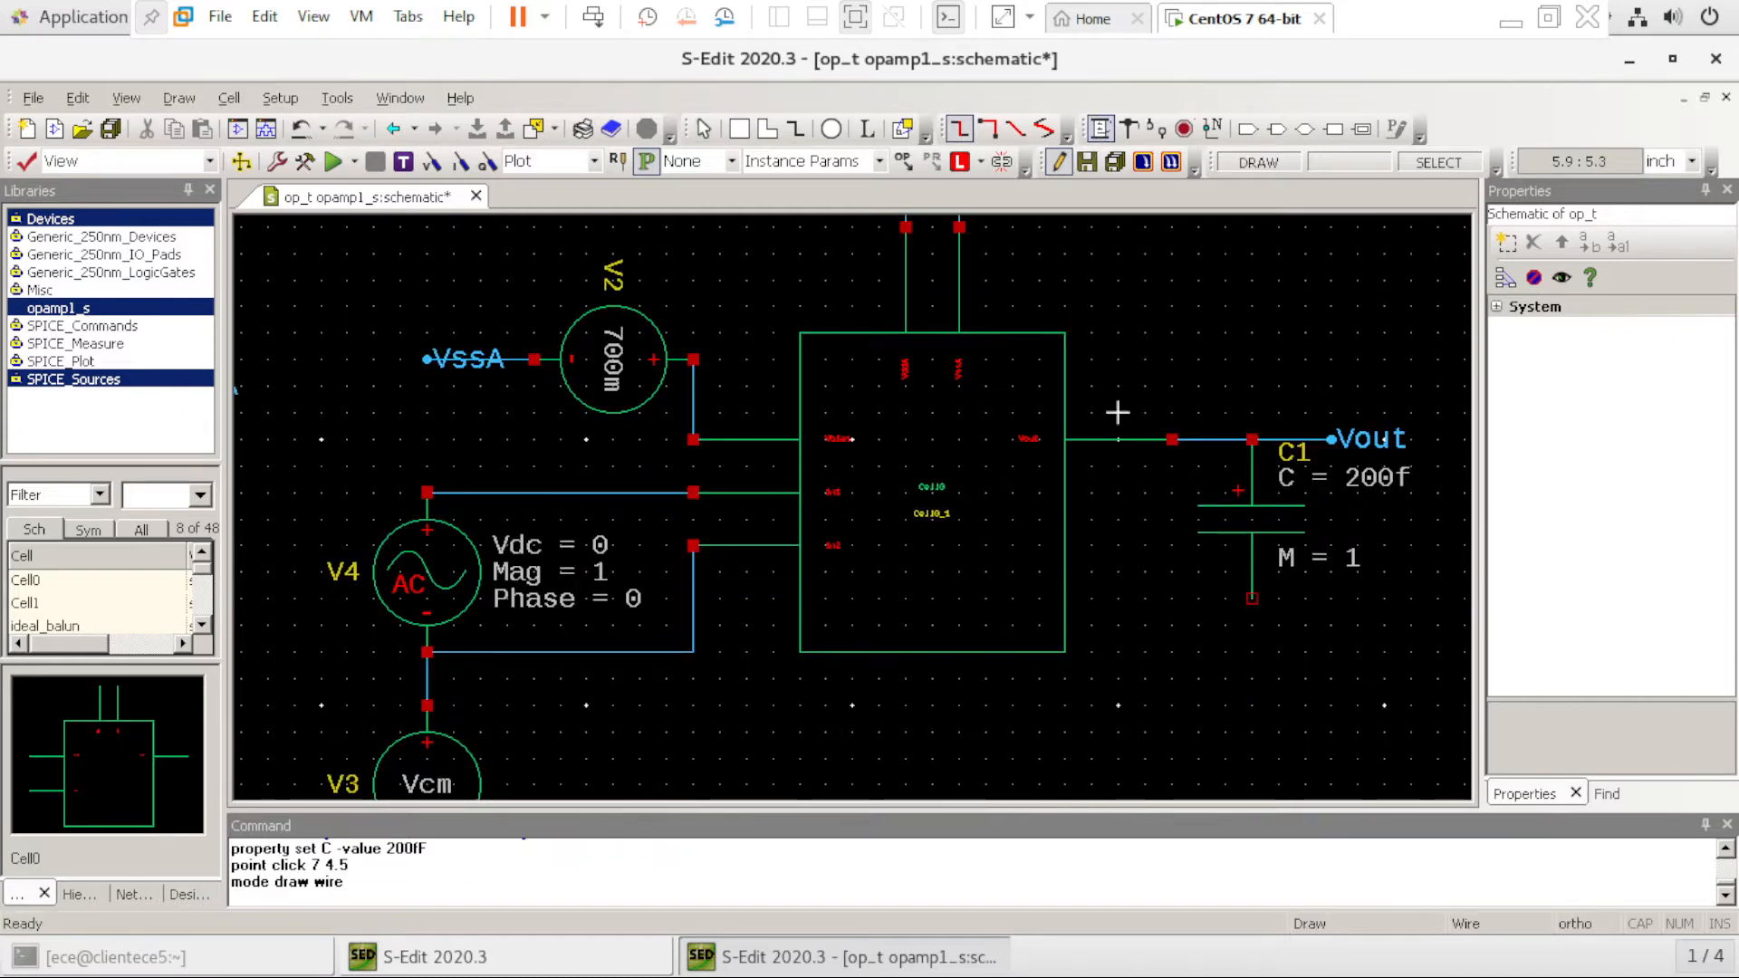
{"action": "left_click", "coordinate": [1252, 598]}
{"action": "double_click", "coordinate": [1252, 678]}
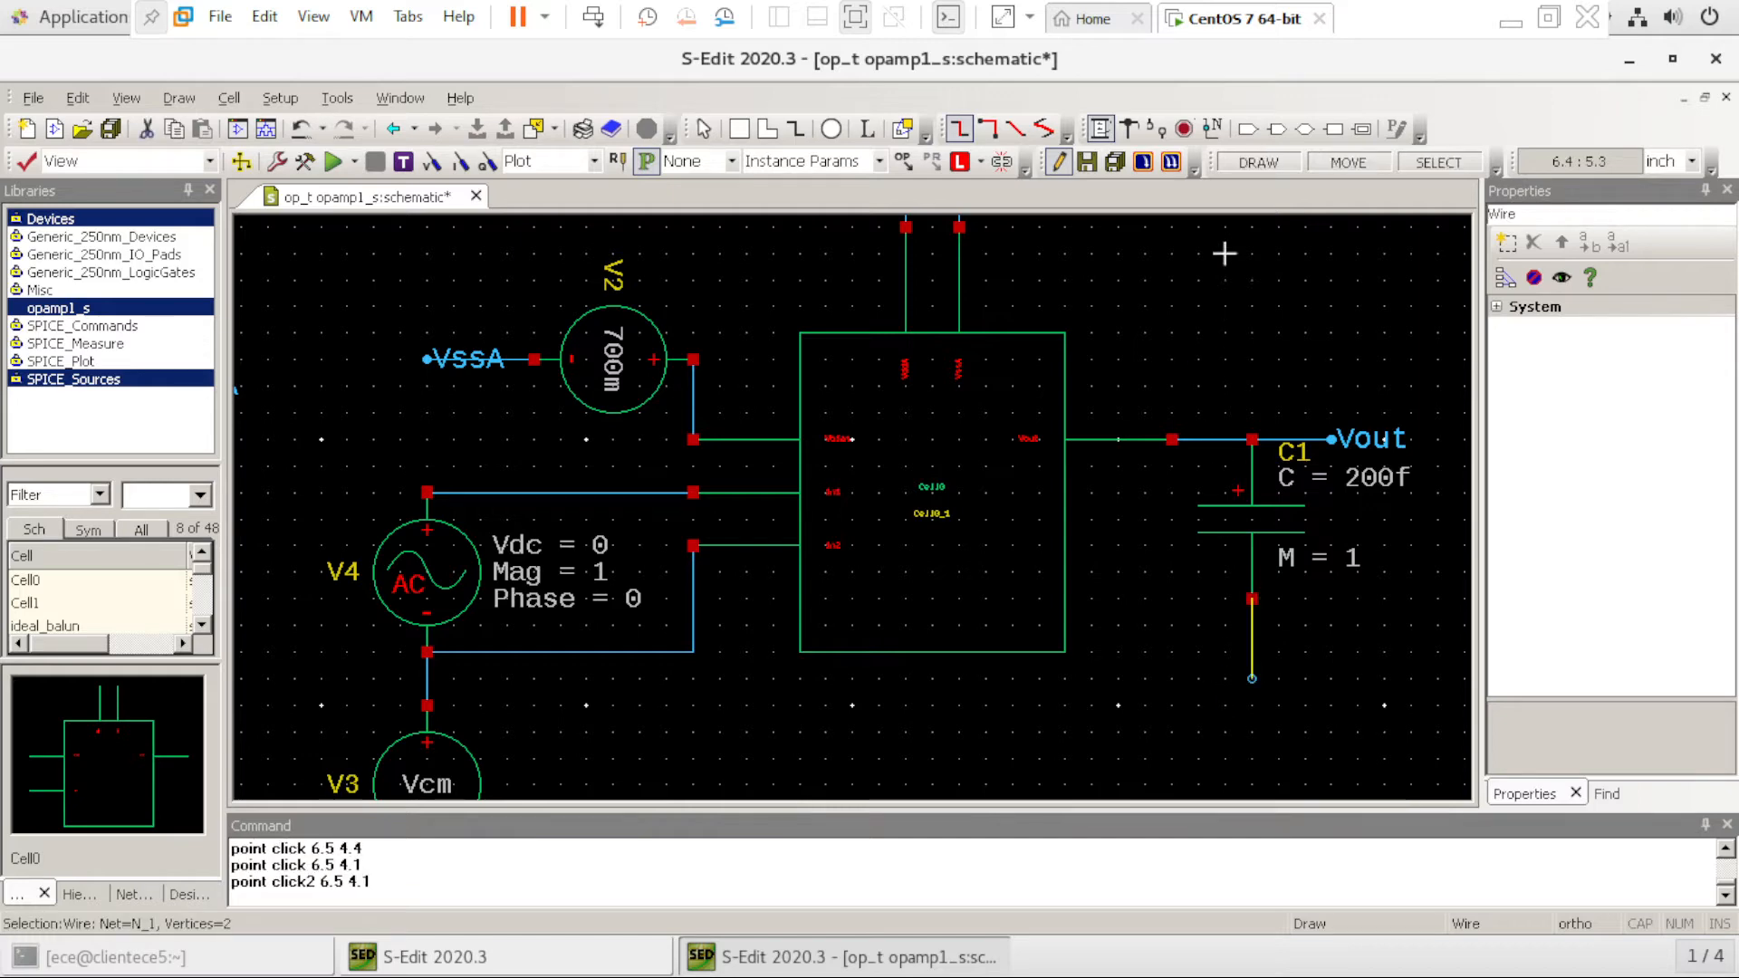
{"action": "left_click", "coordinate": [1213, 127]}
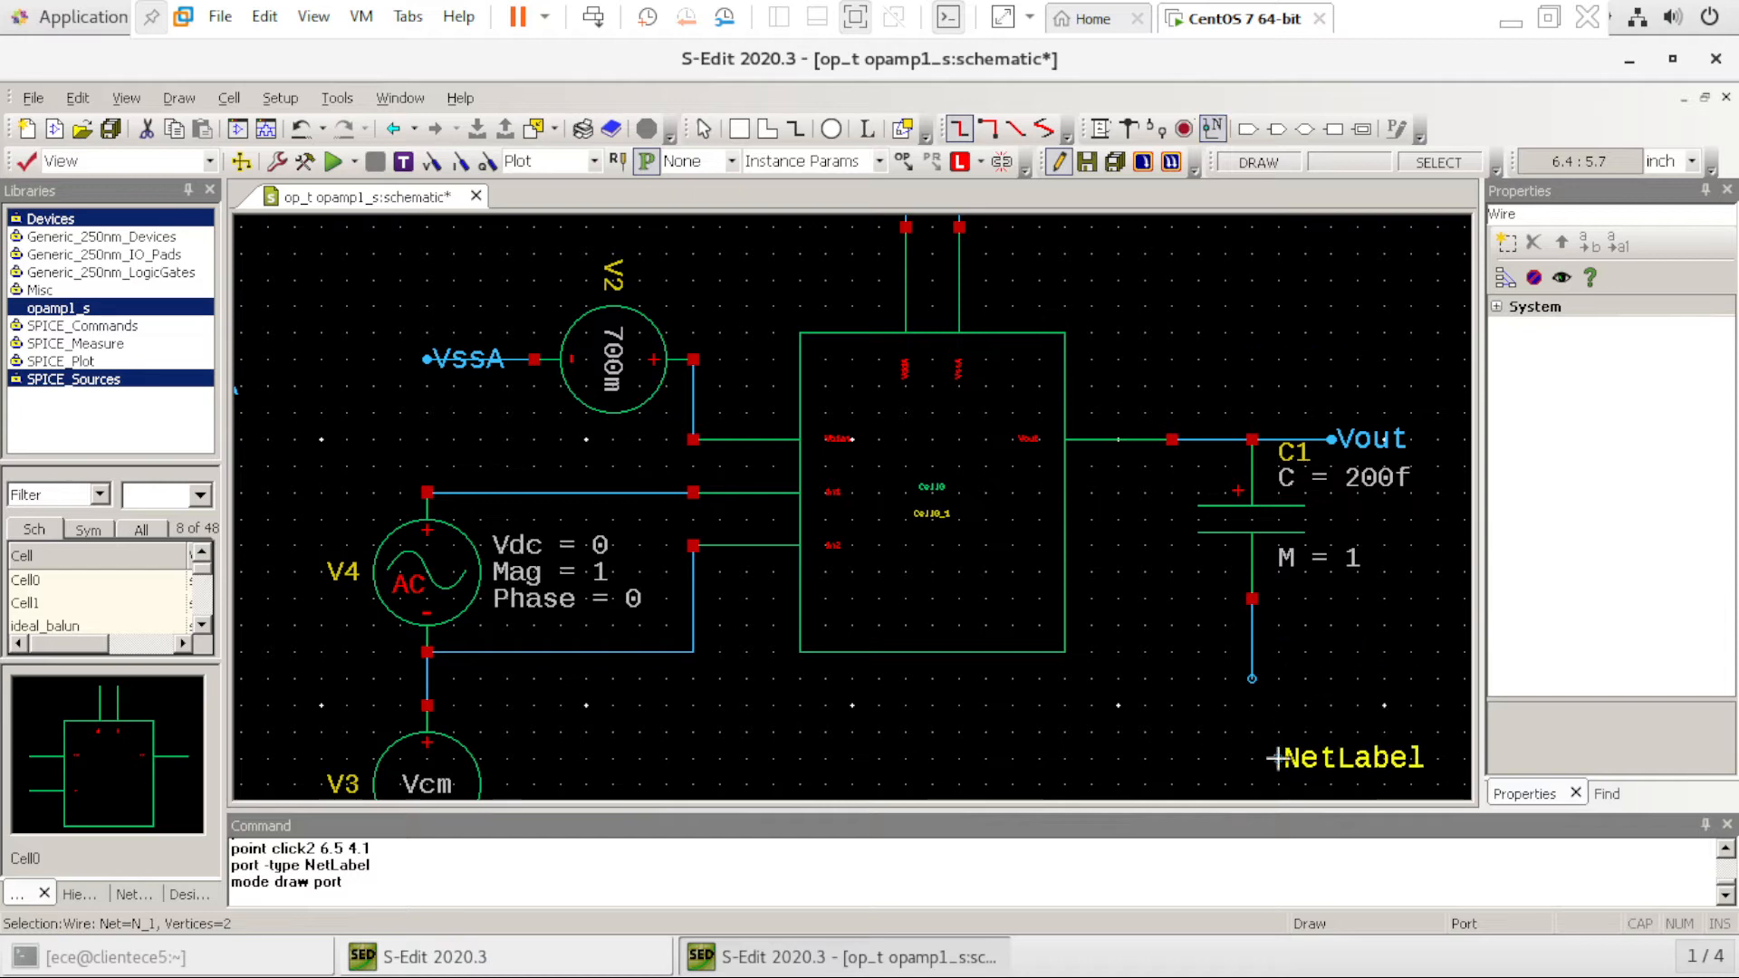
{"action": "left_click", "coordinate": [1251, 678]}
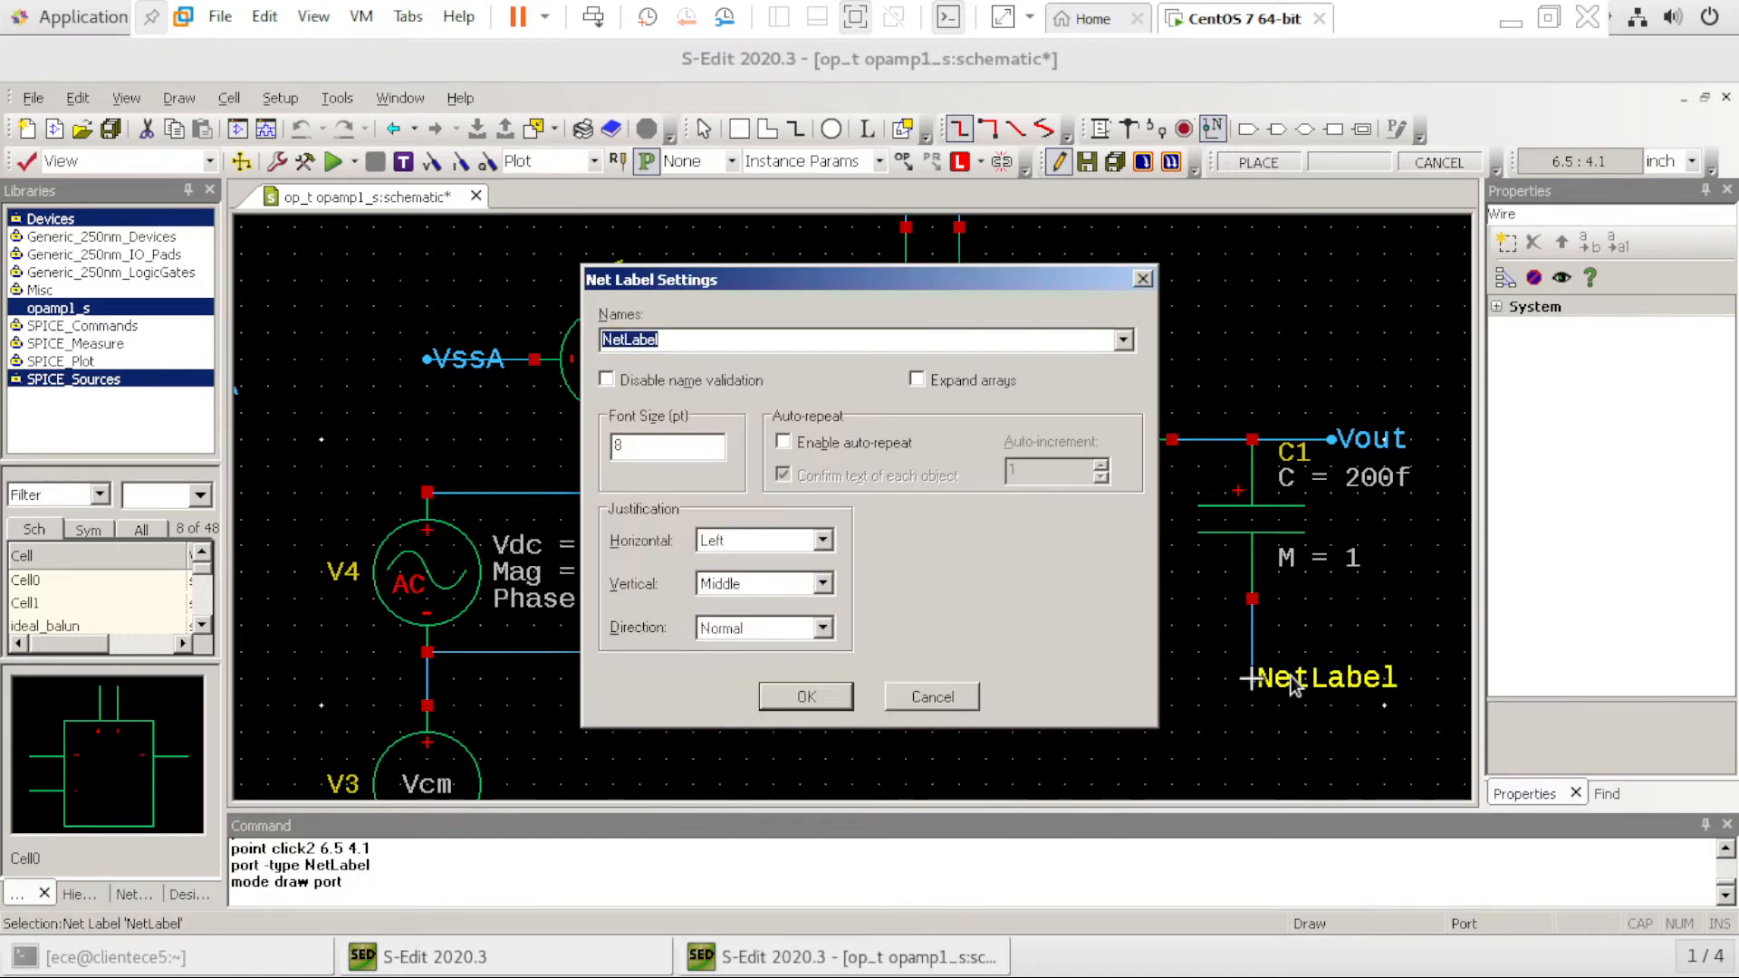
{"action": "type", "text": "VssA"}
{"action": "left_click", "coordinate": [838, 699]}
{"action": "left_click_drag", "start_coordinate": [1145, 761], "coordinate": [1173, 760]}
{"action": "key", "text": "Home"}
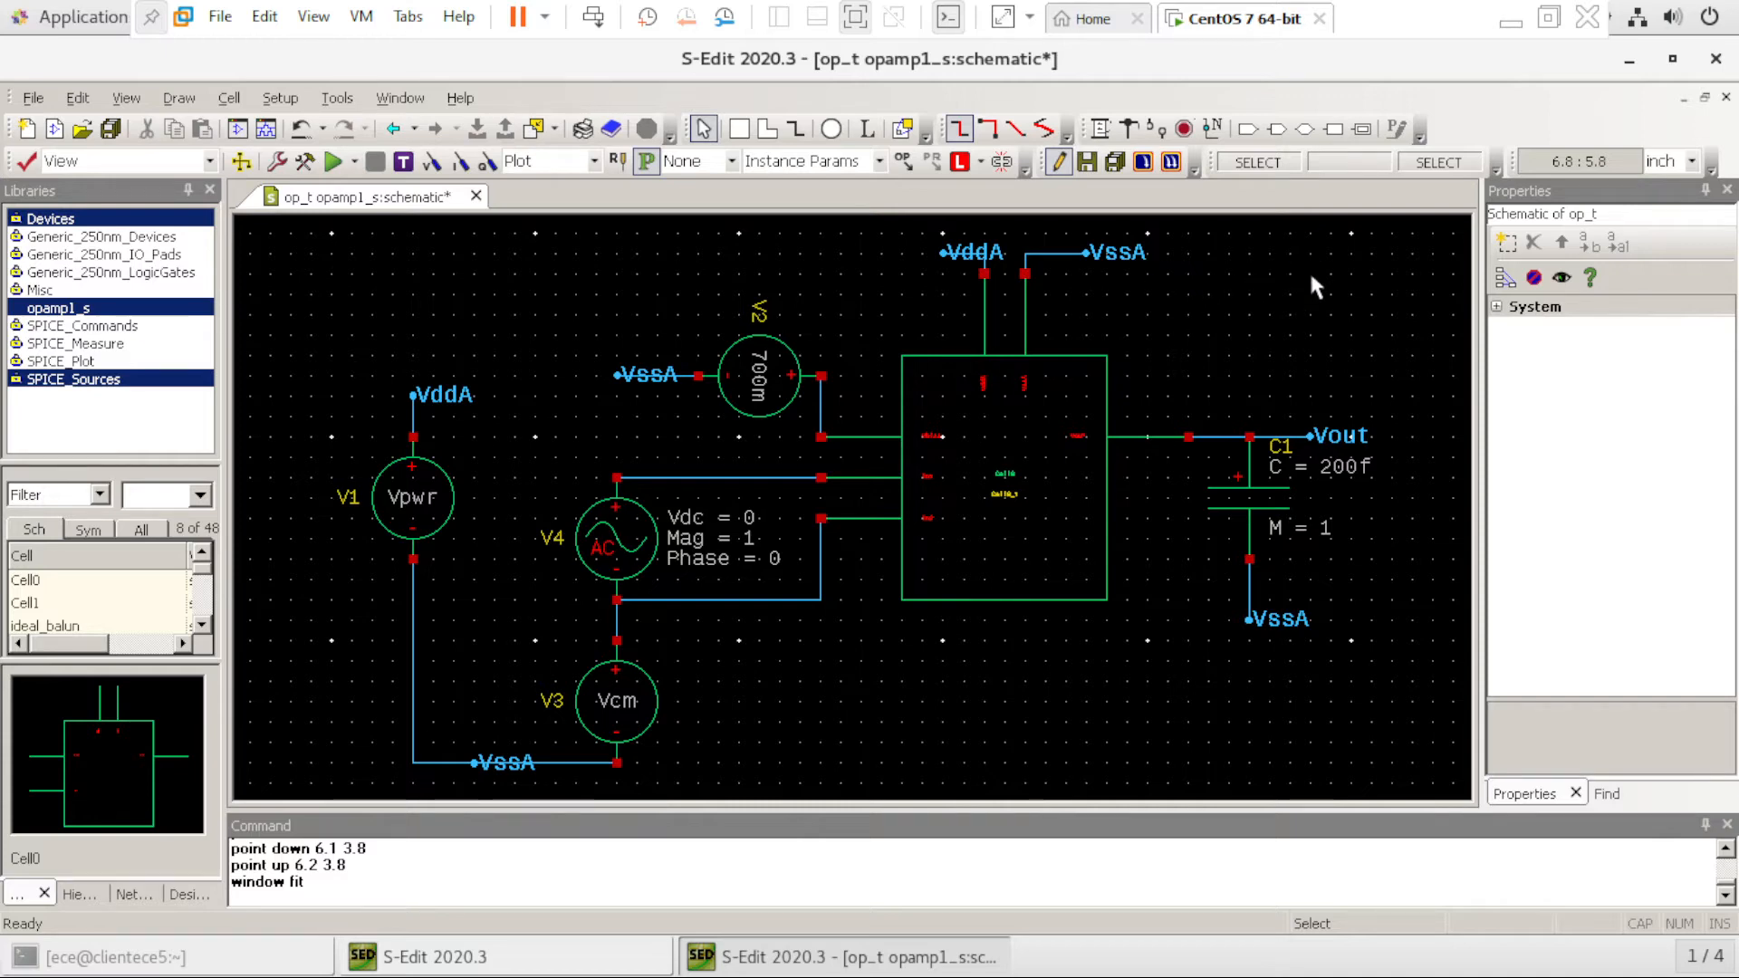
Start a new instance of the vdc cell from the SPICE_Sources library
{"action": "key", "text": "i"}
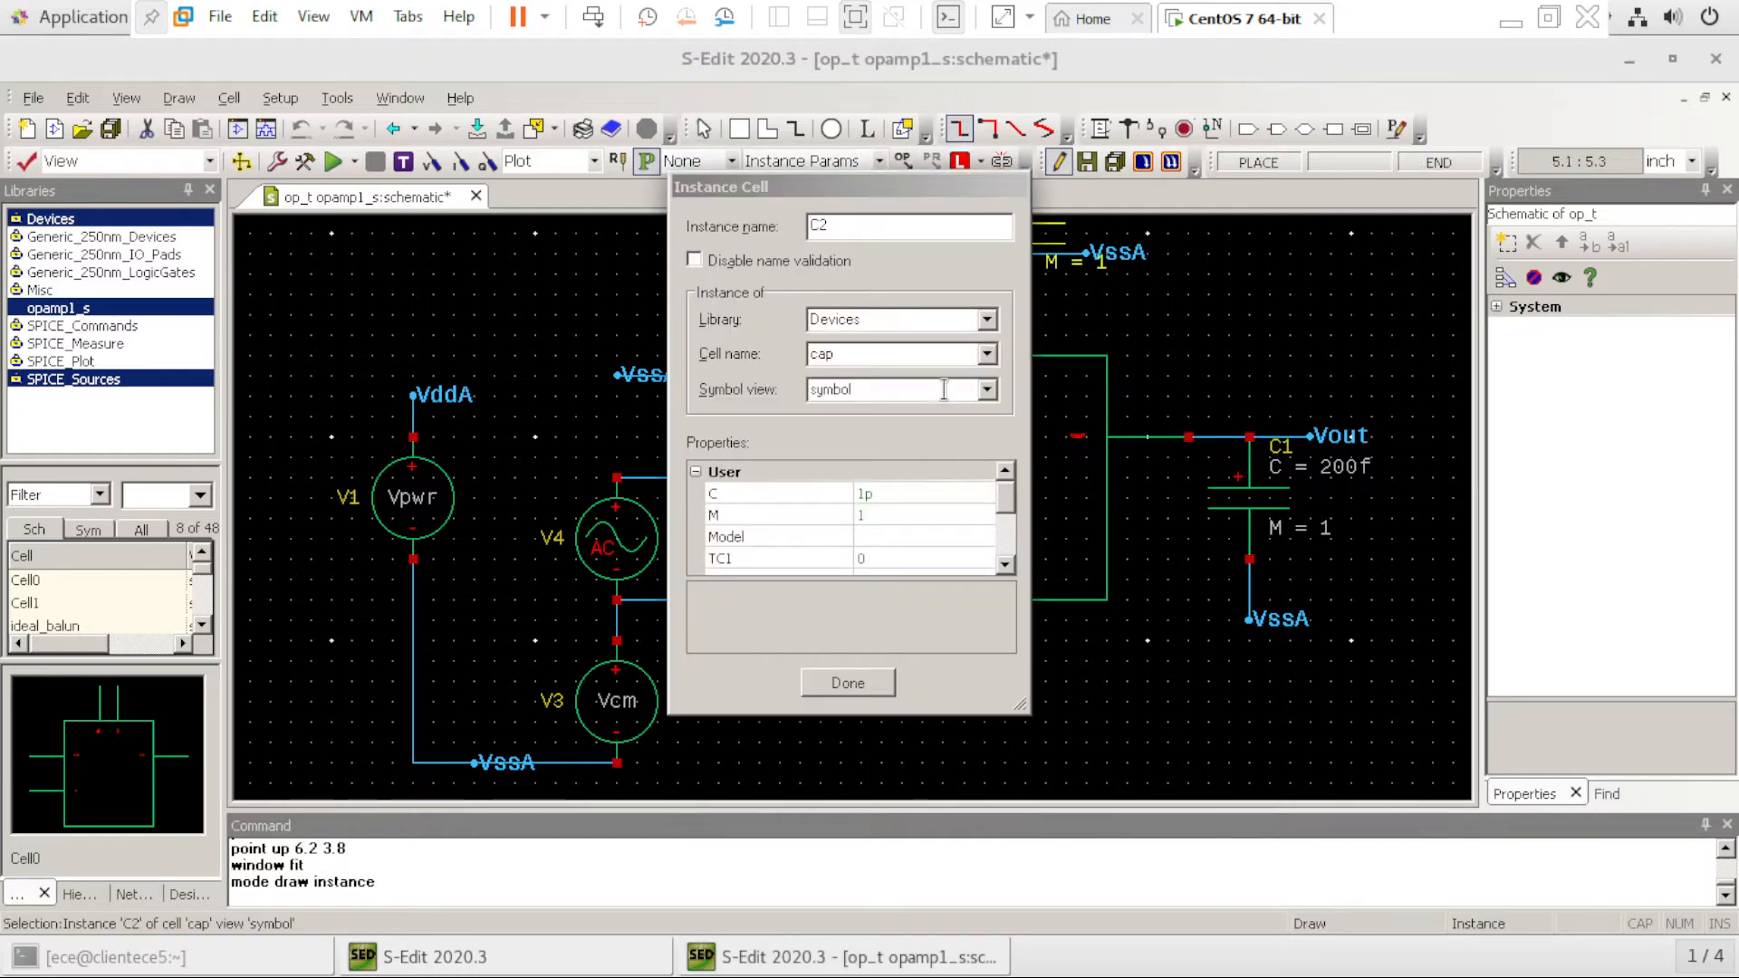
{"action": "left_click", "coordinate": [989, 318]}
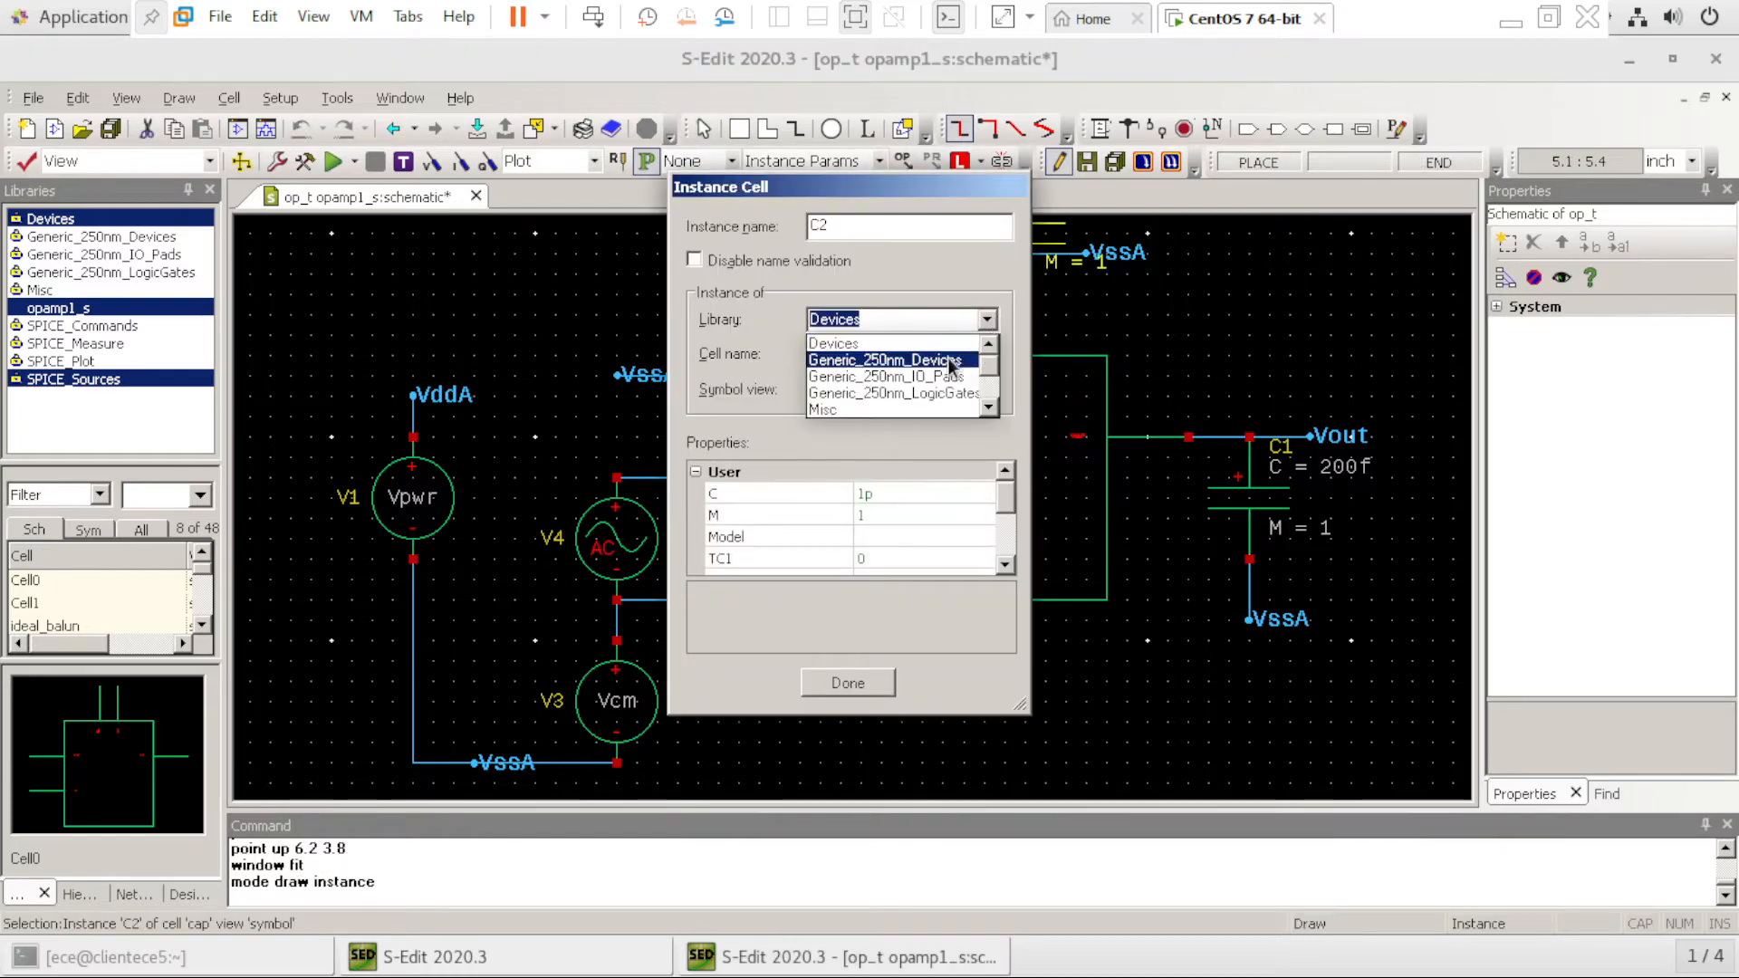
{"action": "scroll", "coordinate": [936, 371], "scroll_direction": "down", "scroll_amount": 1}
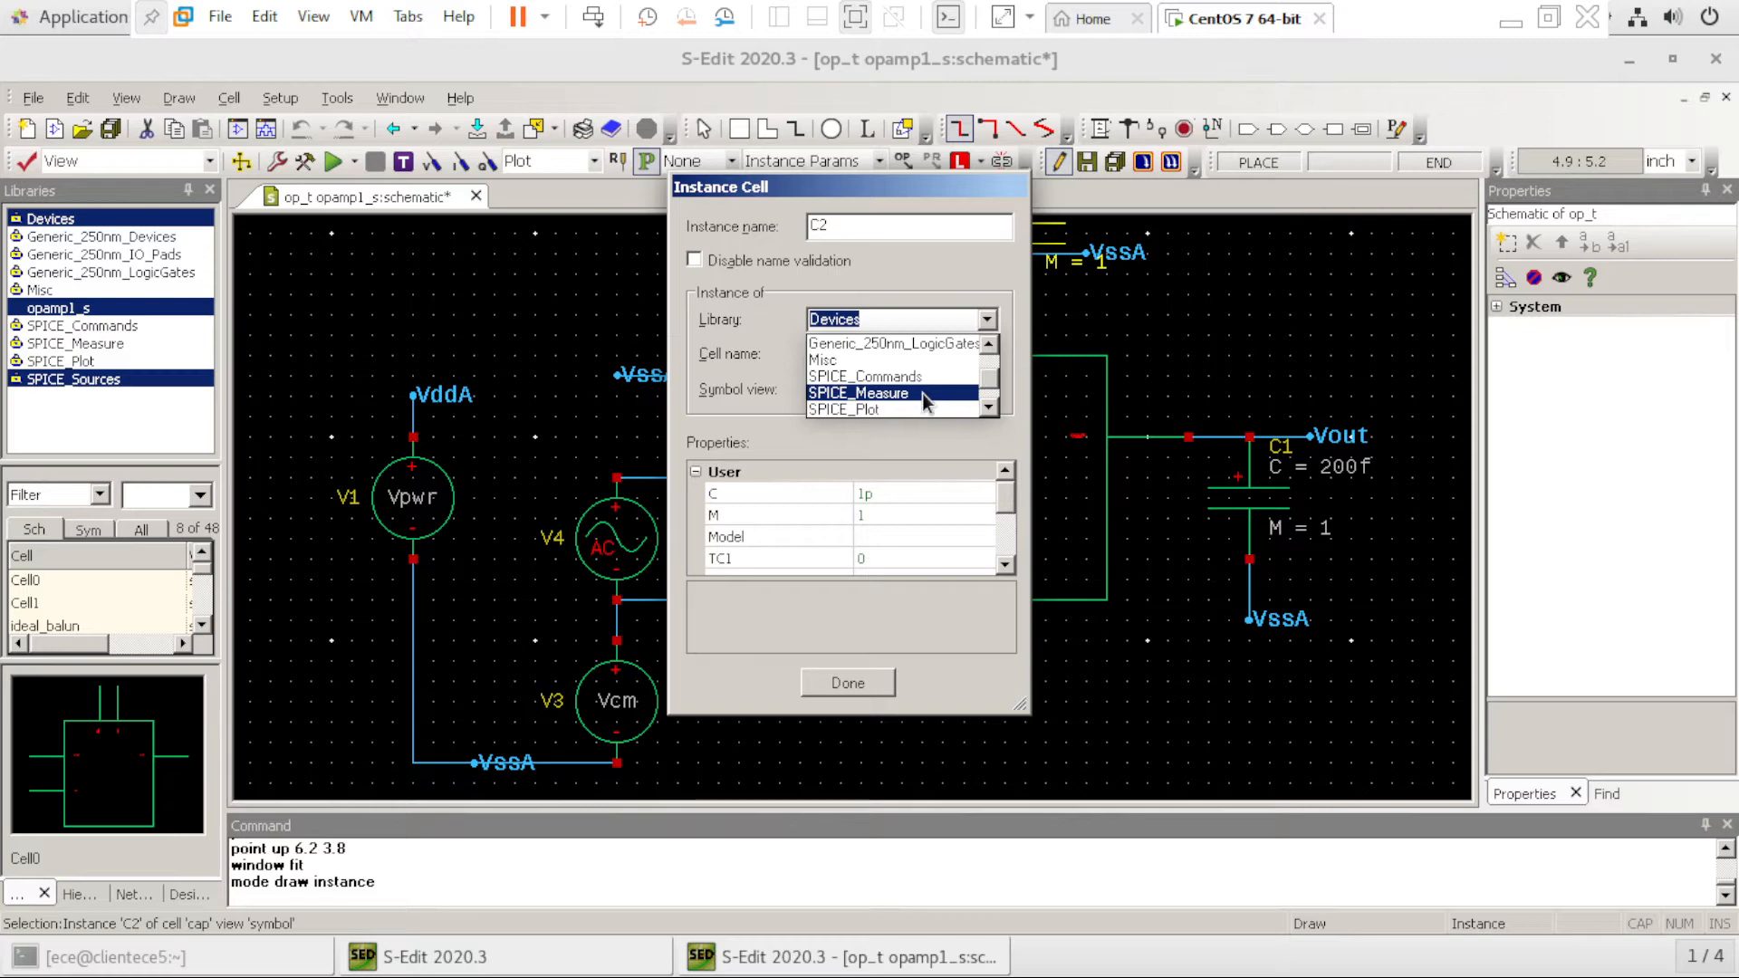
{"action": "scroll", "coordinate": [921, 393], "scroll_direction": "down", "scroll_amount": 1}
{"action": "left_click", "coordinate": [887, 395]}
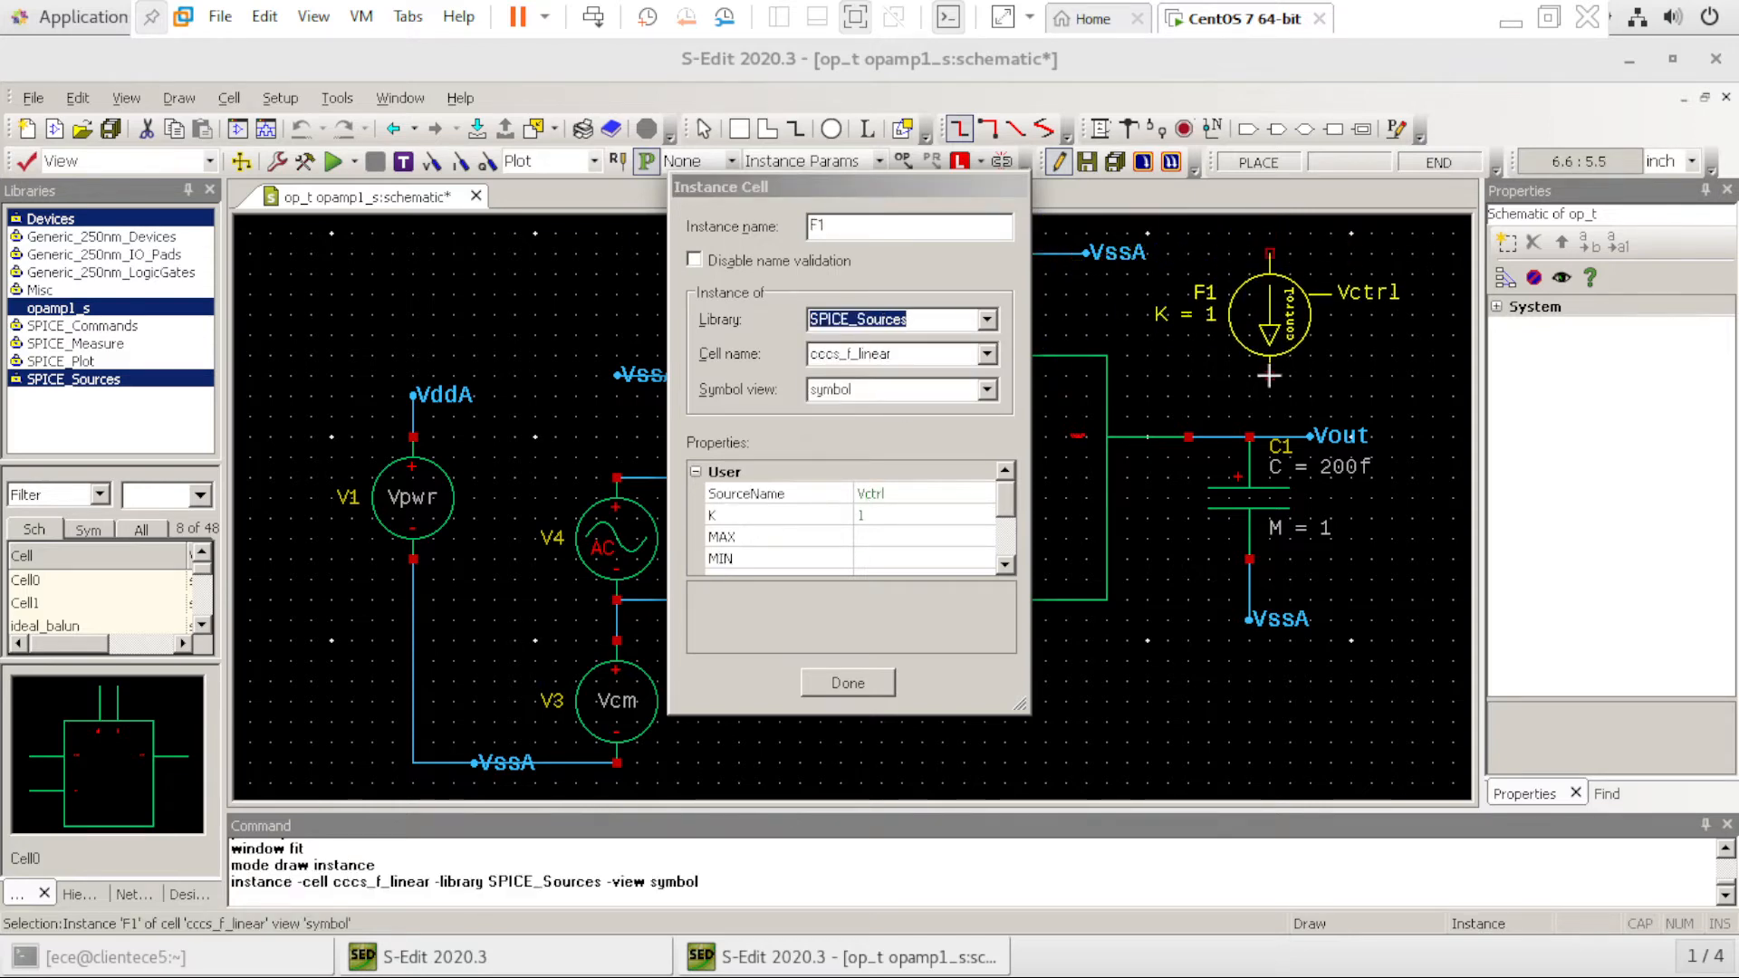
{"action": "left_click", "coordinate": [987, 354]}
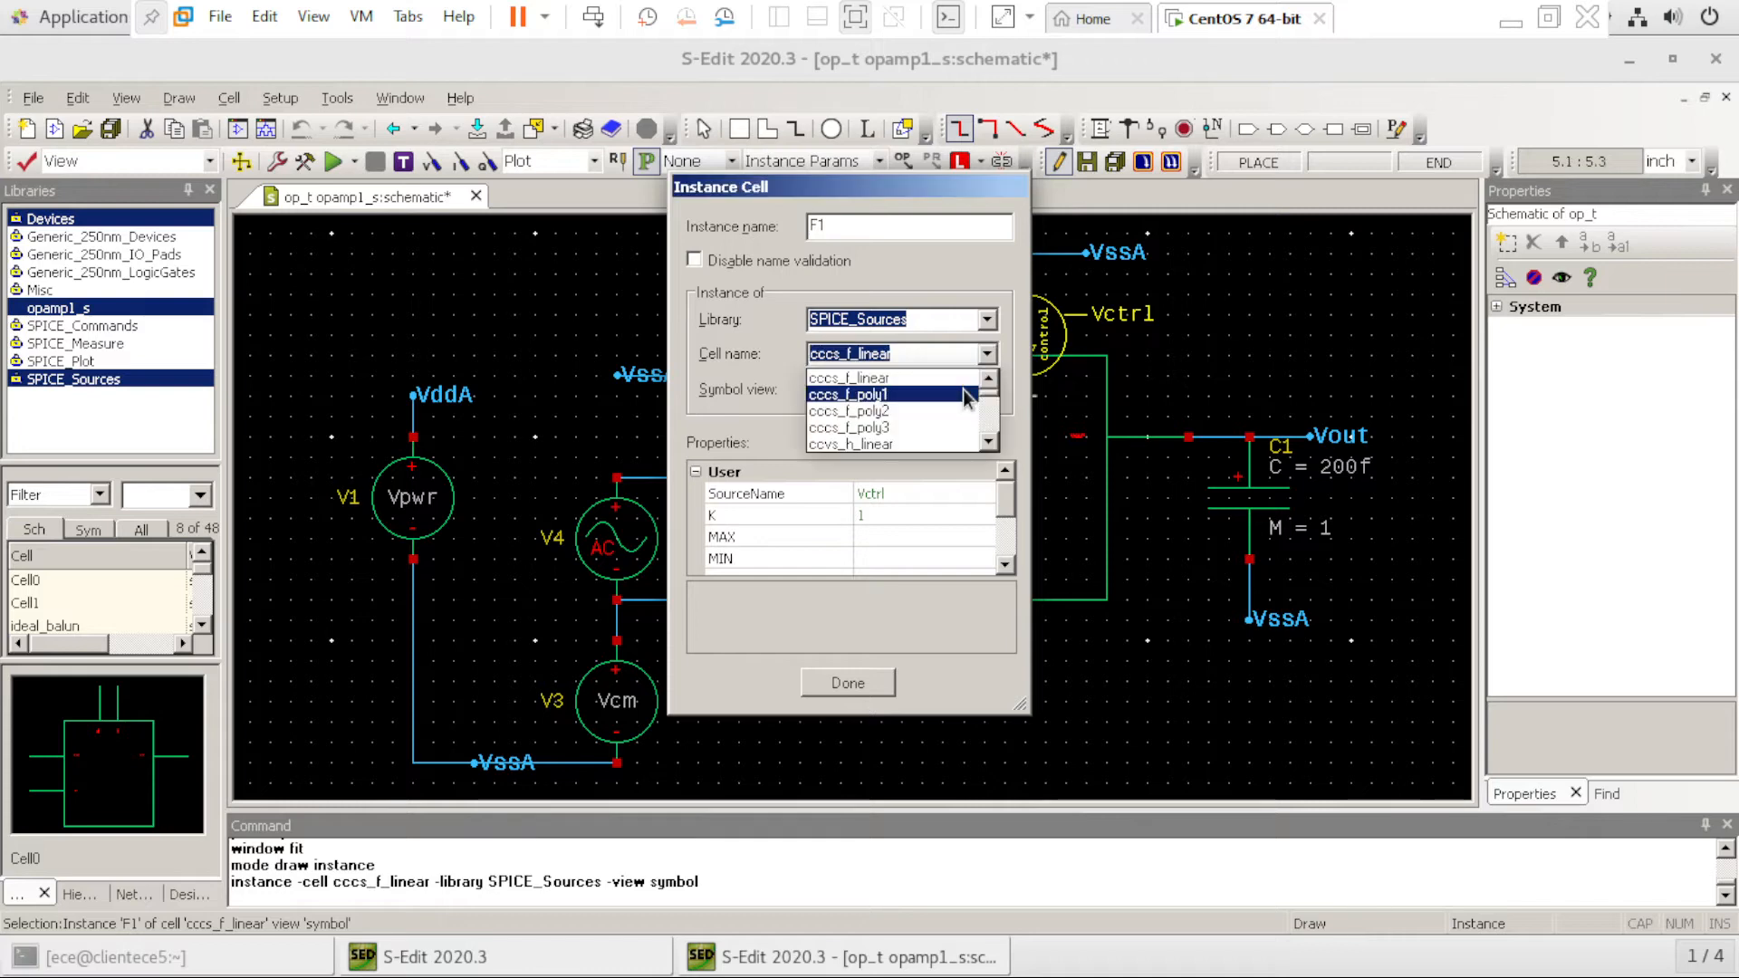
{"action": "scroll", "coordinate": [965, 394], "scroll_direction": "down", "scroll_amount": 5}
{"action": "scroll", "coordinate": [965, 399], "scroll_direction": "down", "scroll_amount": 7}
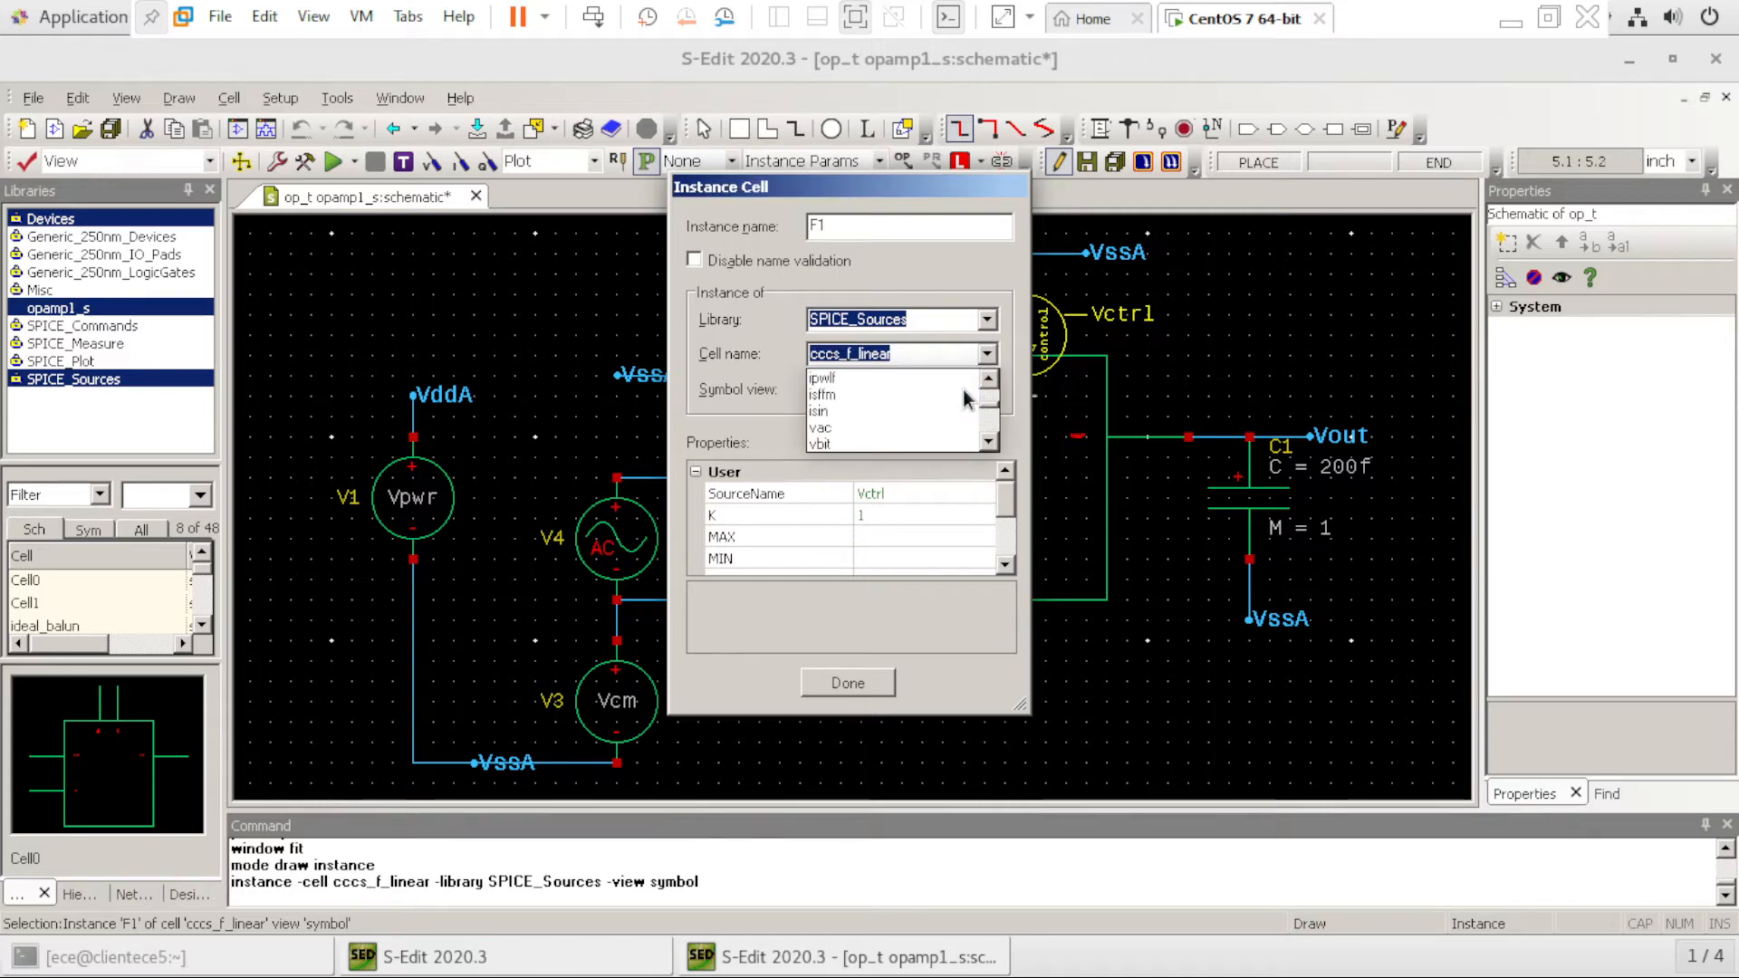
{"action": "scroll", "coordinate": [926, 409], "scroll_direction": "down", "scroll_amount": 4}
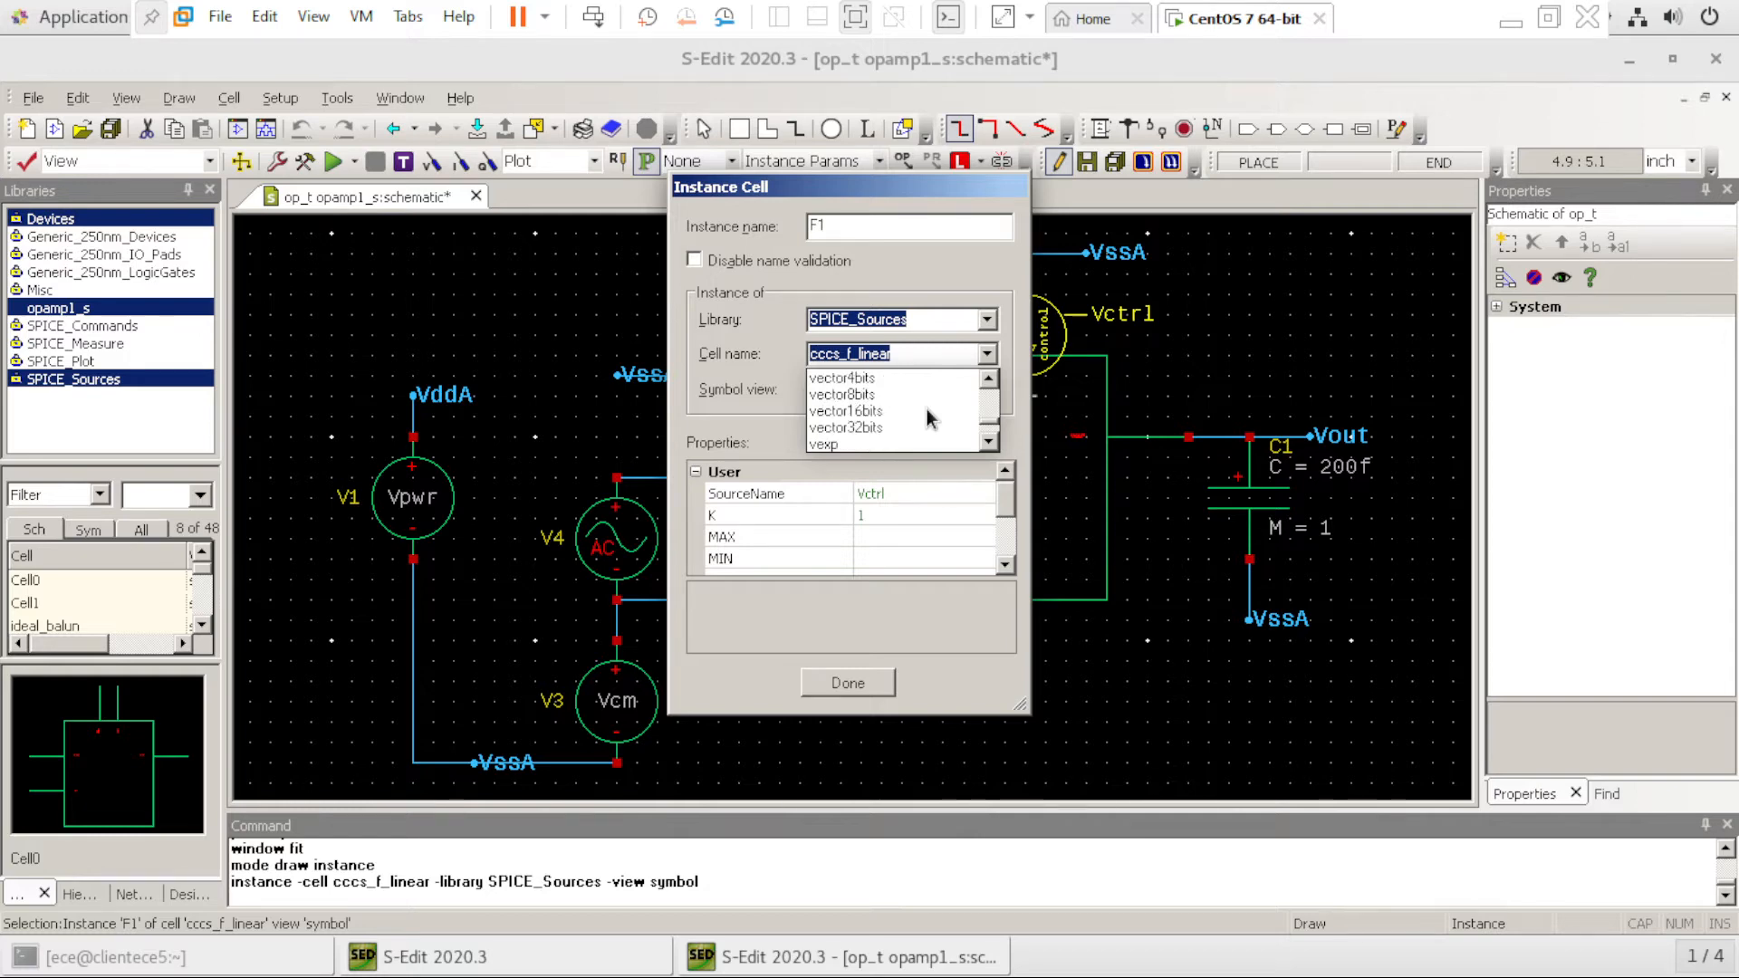
{"action": "scroll", "coordinate": [925, 410], "scroll_direction": "up", "scroll_amount": 1}
{"action": "left_click", "coordinate": [817, 412]}
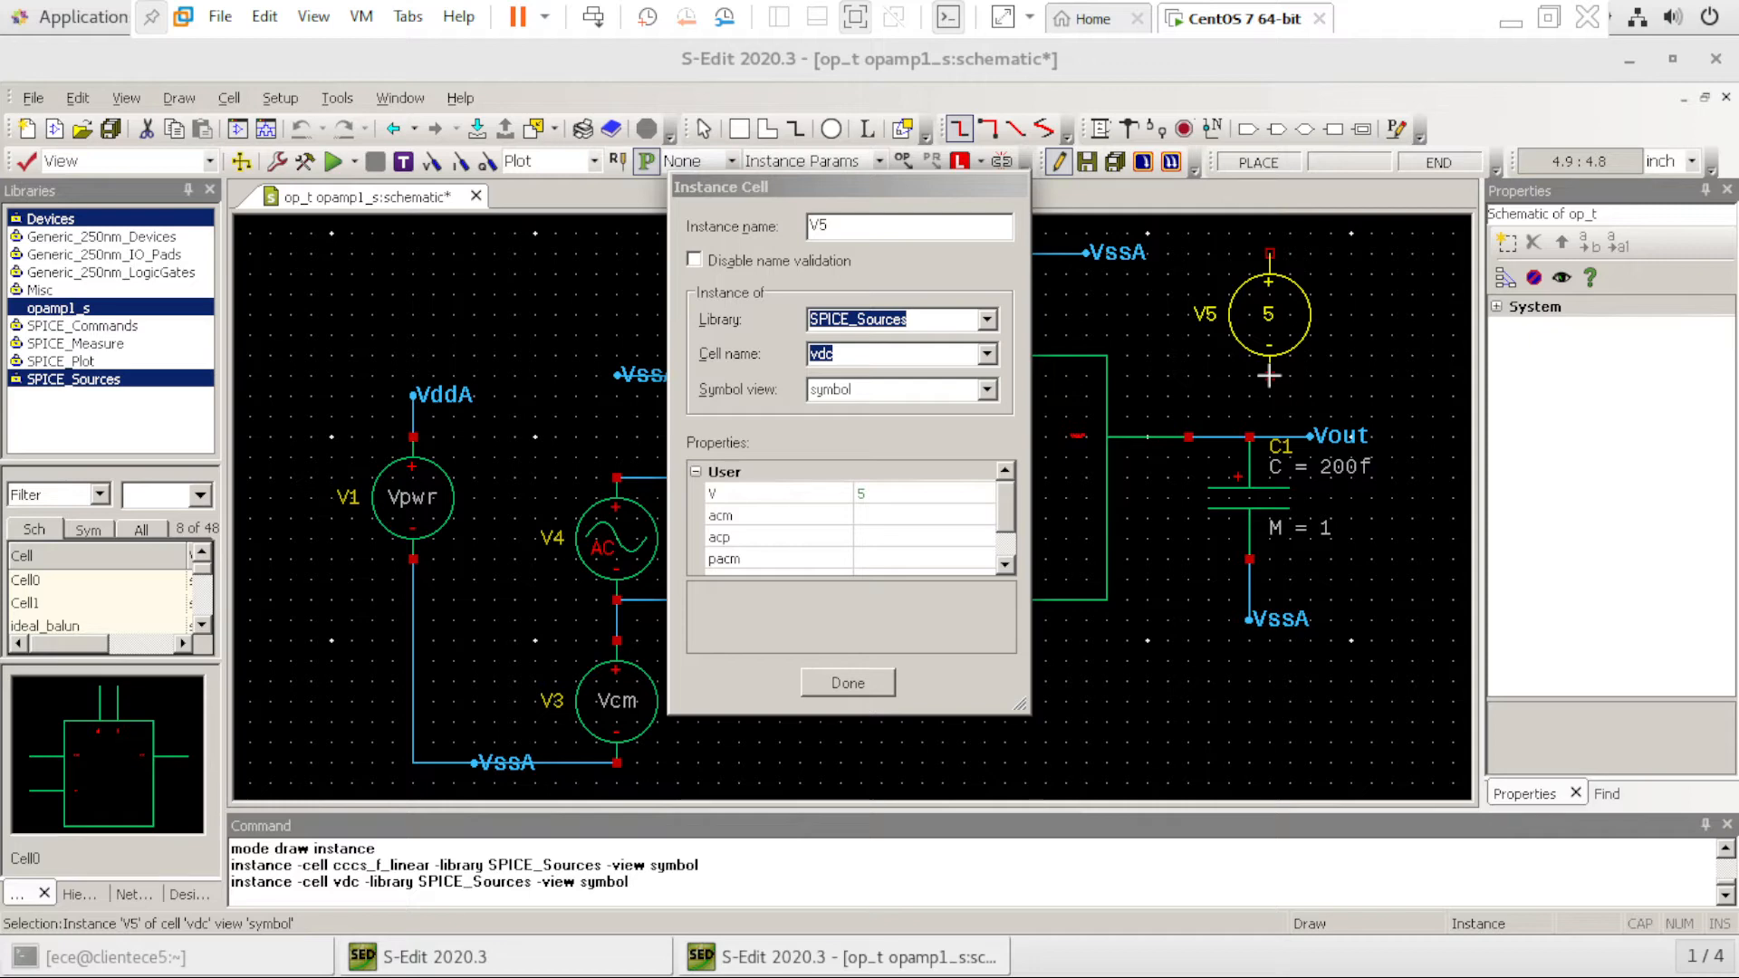
Rotate the vdc source three times so its positive pin faces right, and place it about 0.6 inch right of the op-amp's VssA label
{"action": "key", "text": "r"}
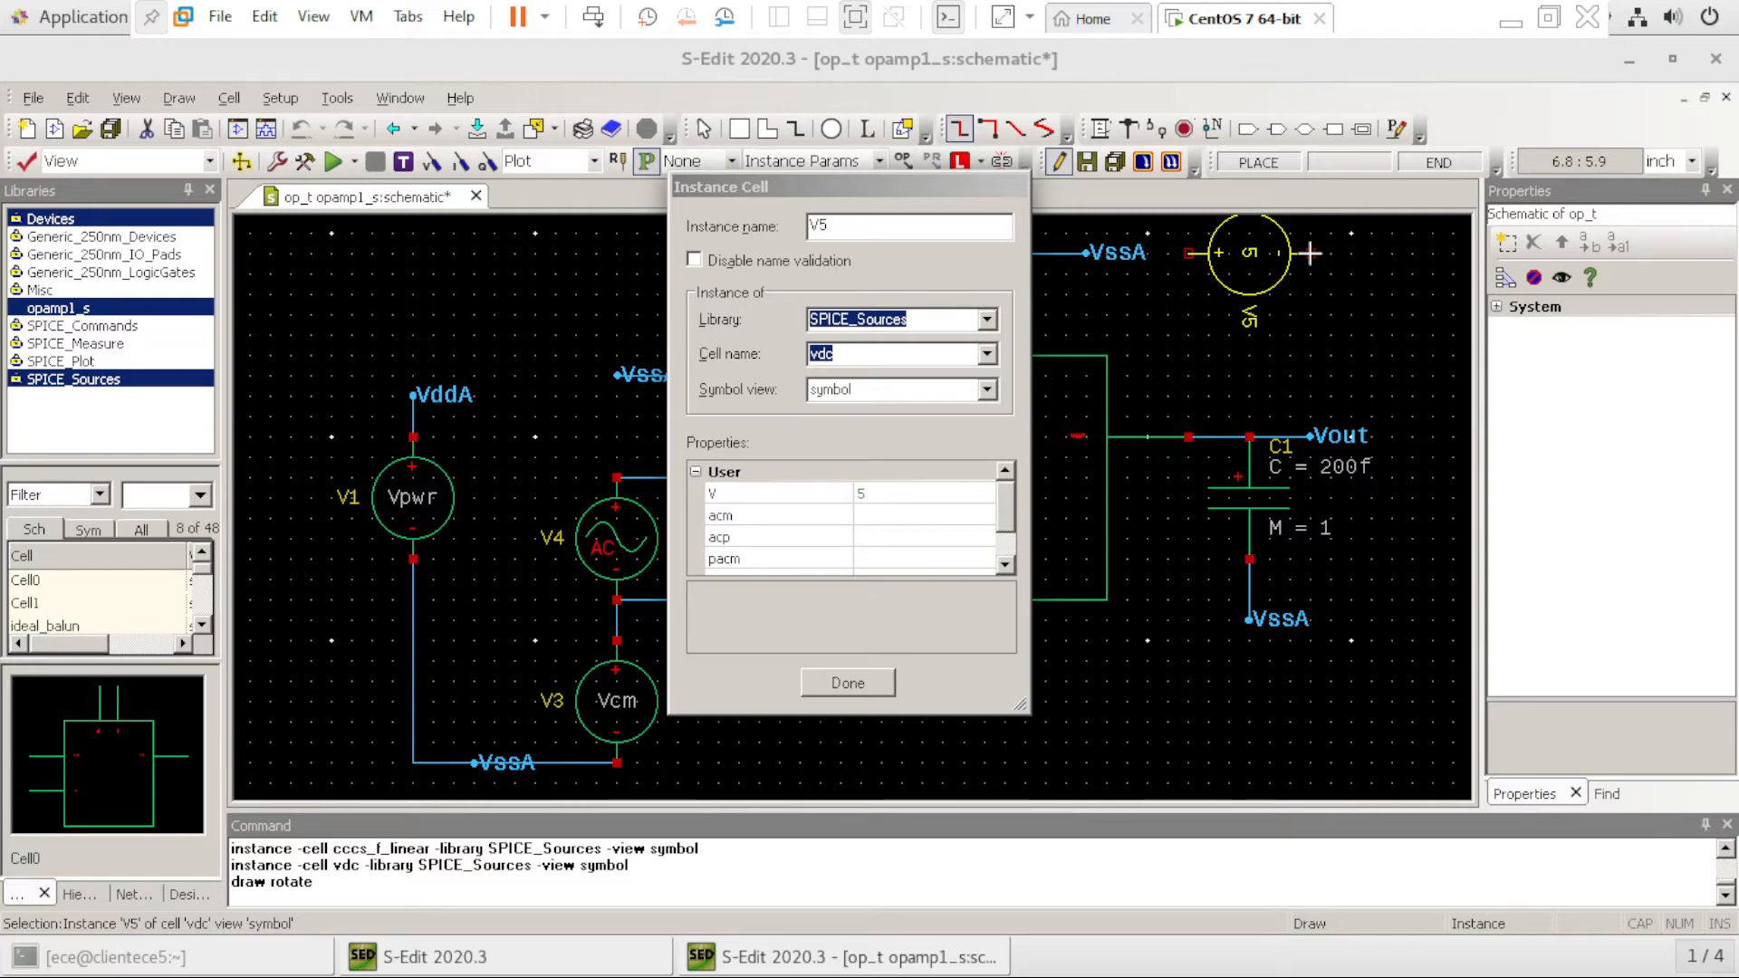
{"action": "key", "text": "r"}
{"action": "key", "text": "r"}
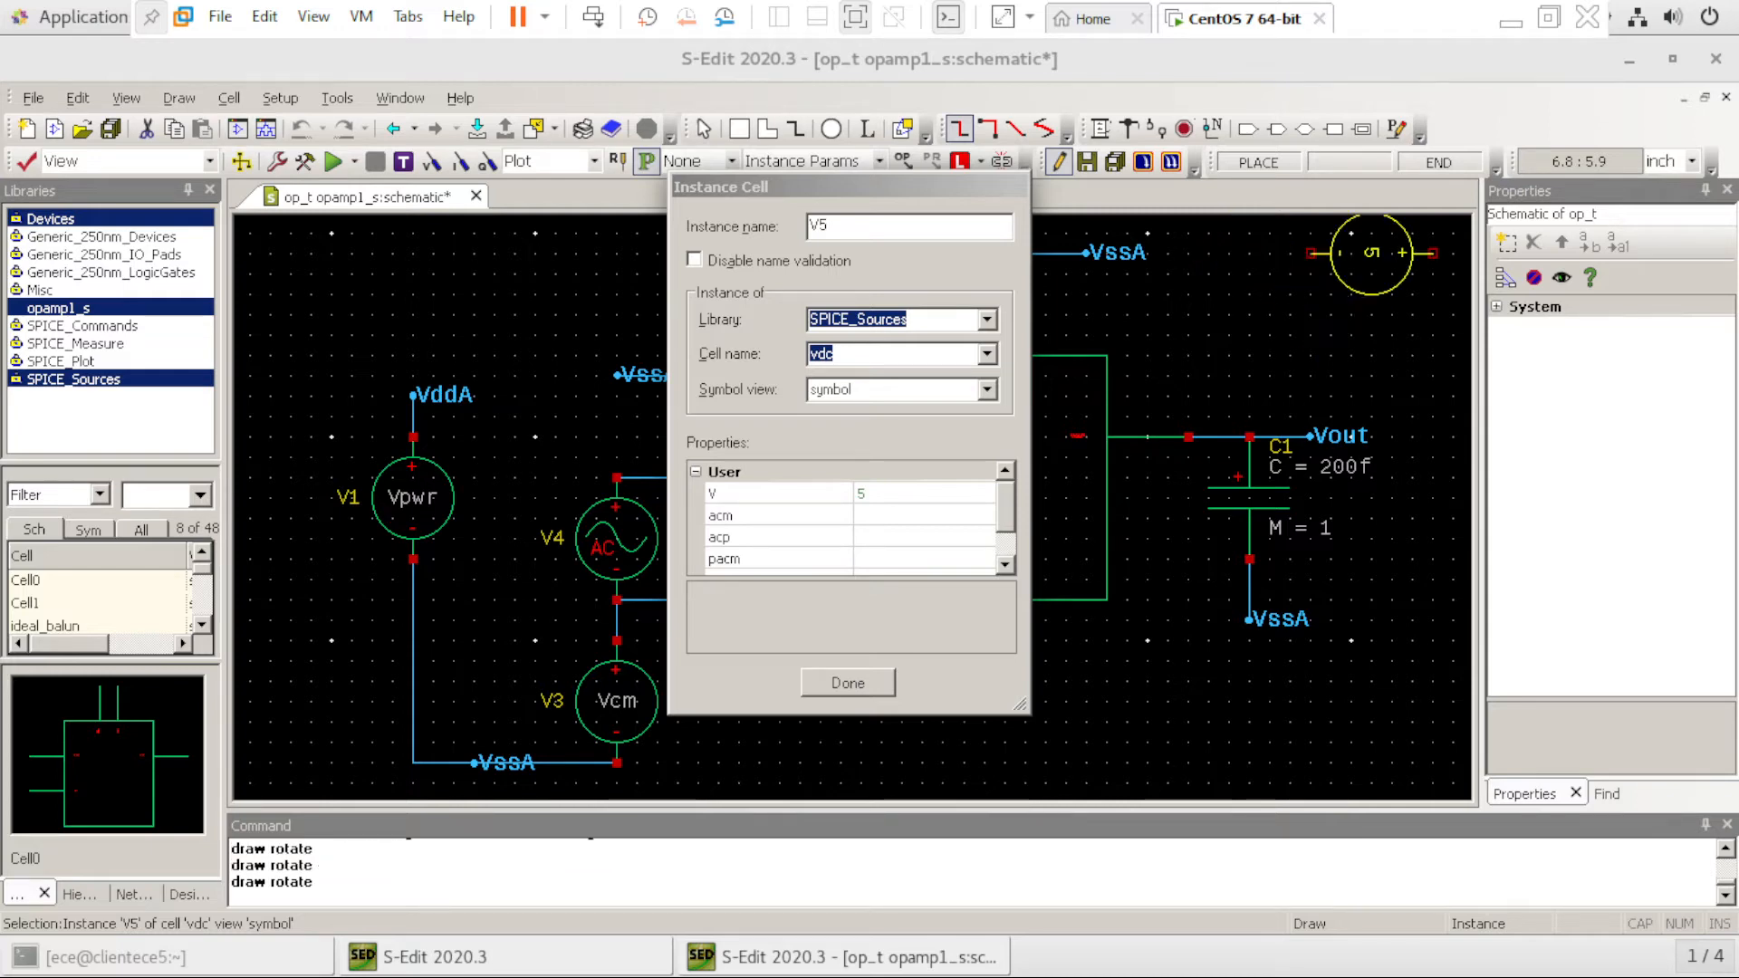
{"action": "left_click", "coordinate": [1210, 254]}
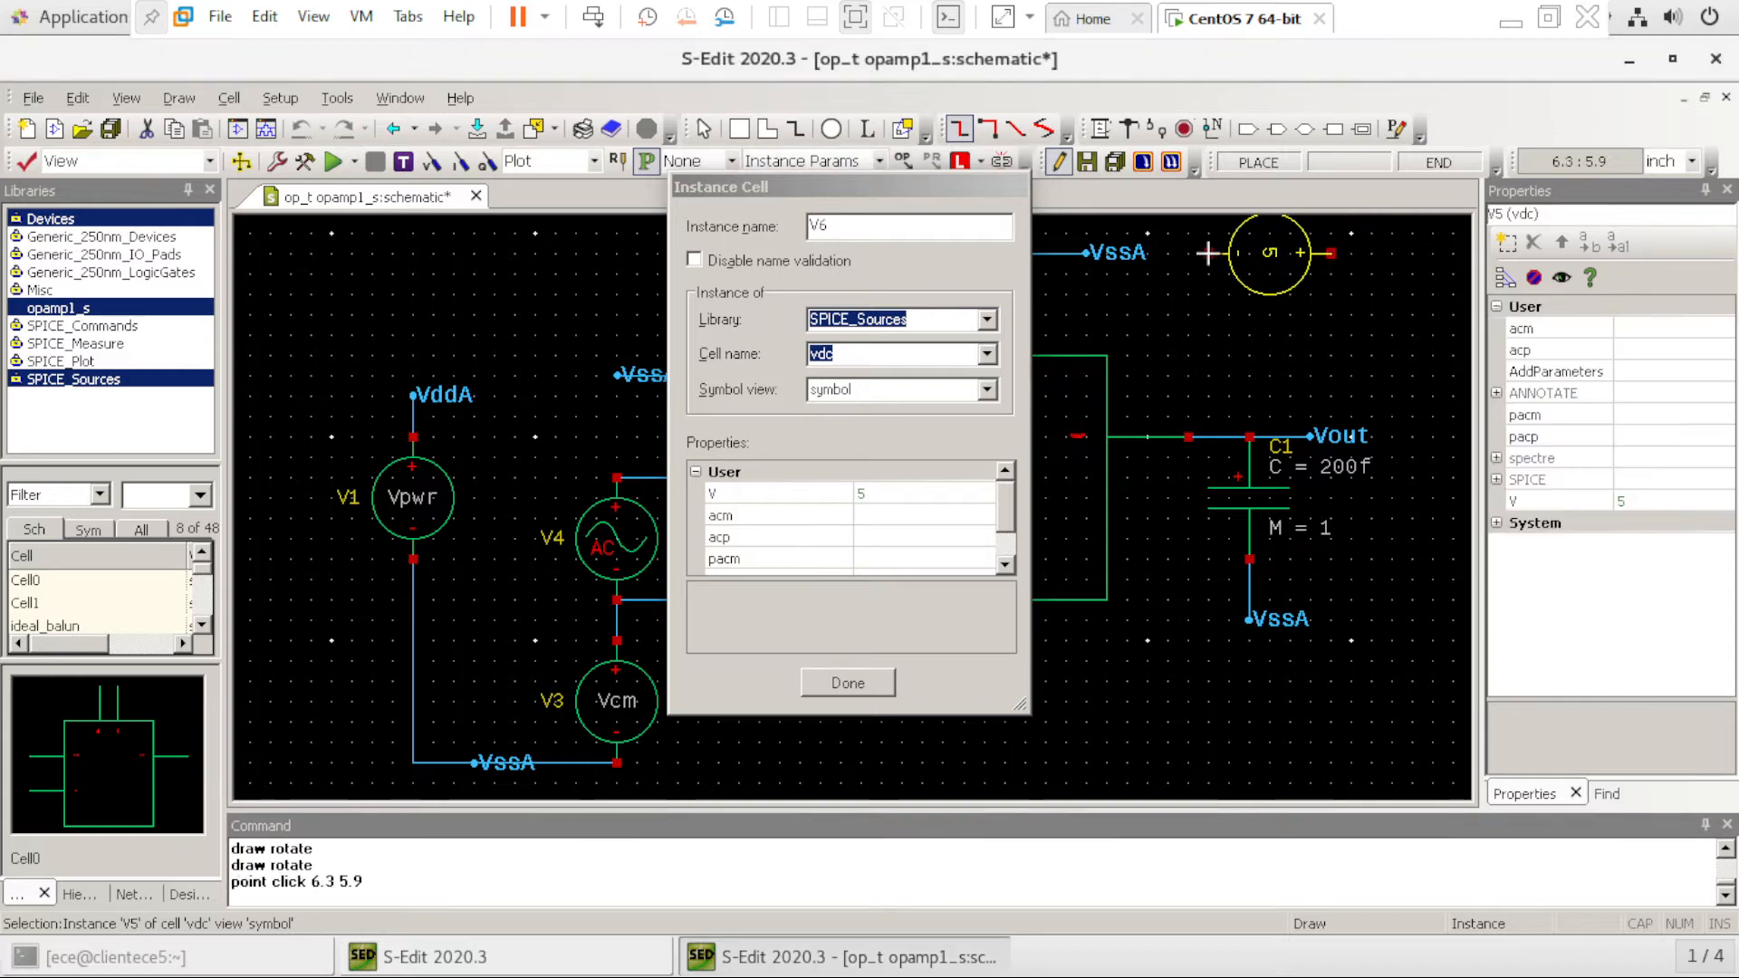
{"action": "left_click", "coordinate": [846, 679]}
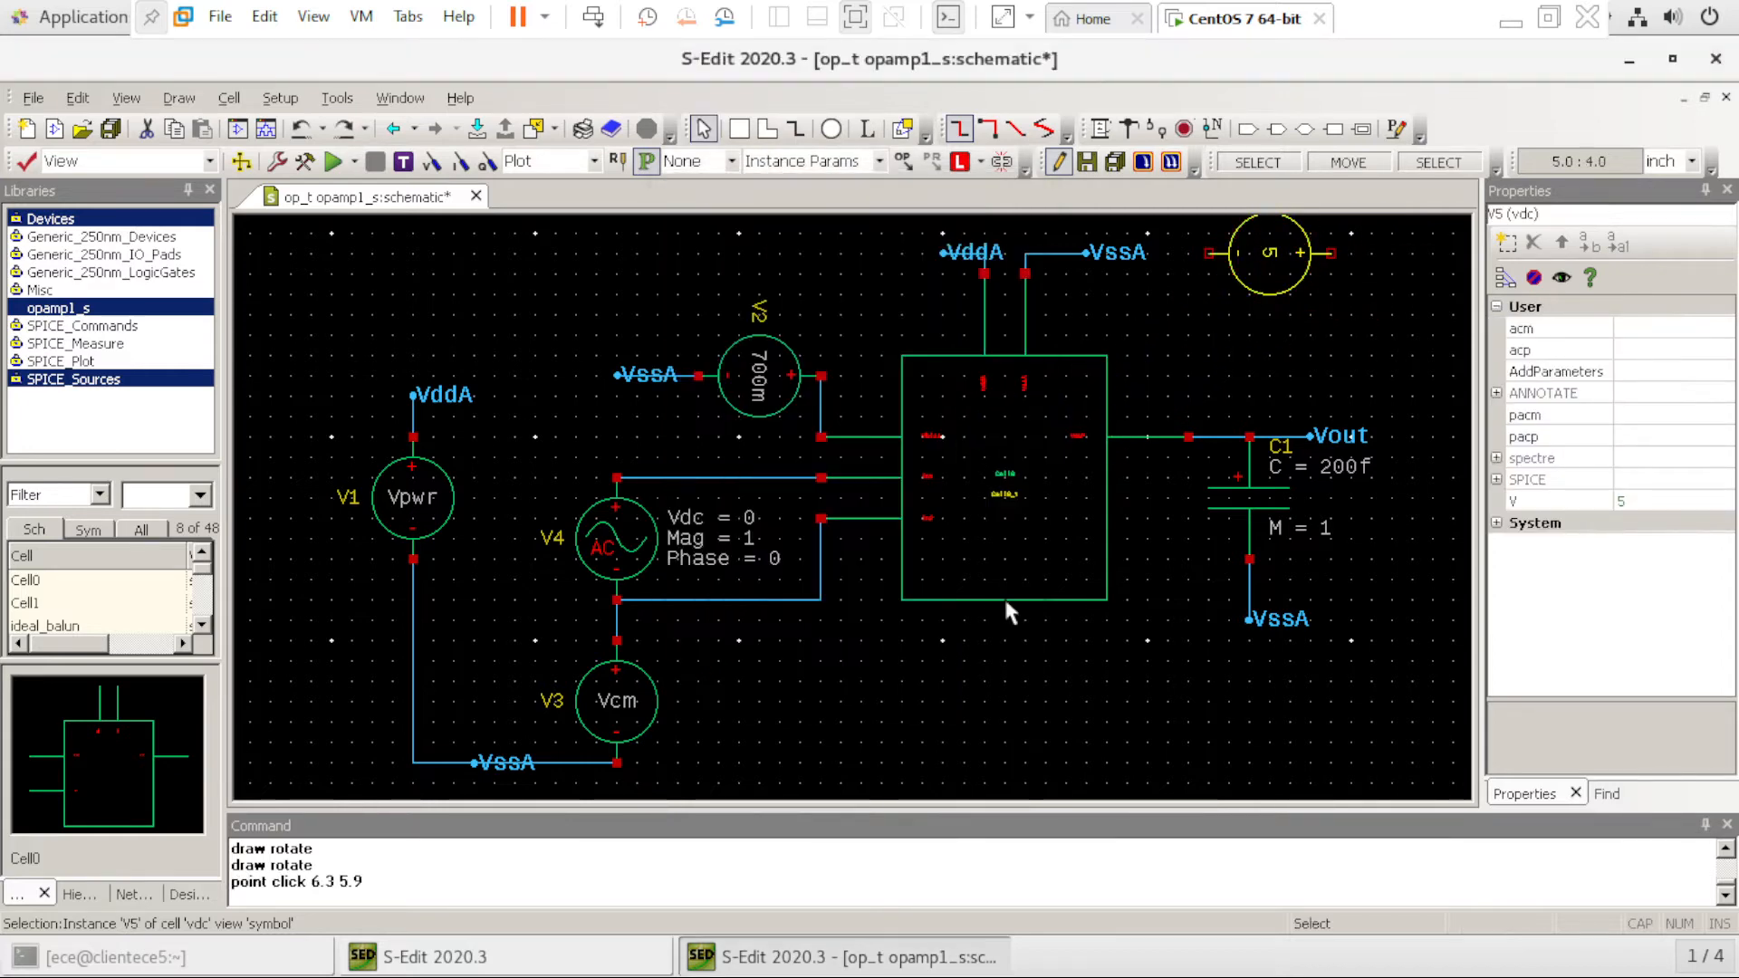
Set the DC voltage V of the new horizontal source V5 to 0v
{"action": "left_click", "coordinate": [1271, 258]}
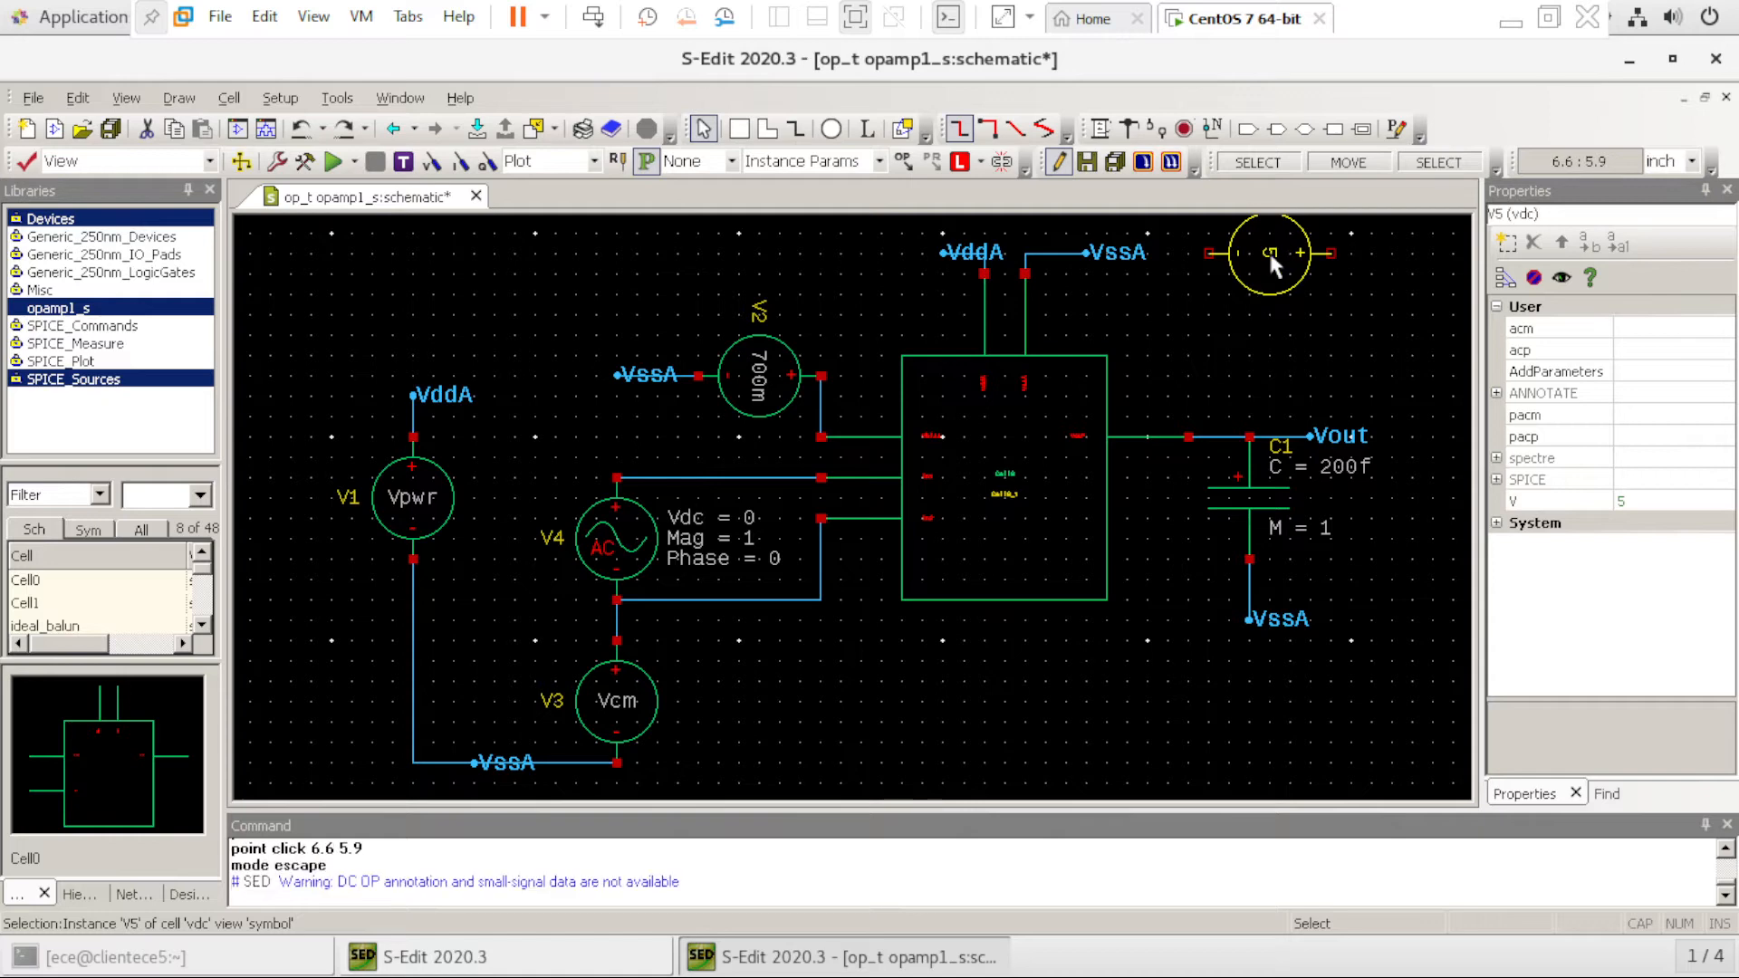
{"action": "left_click", "coordinate": [1626, 500]}
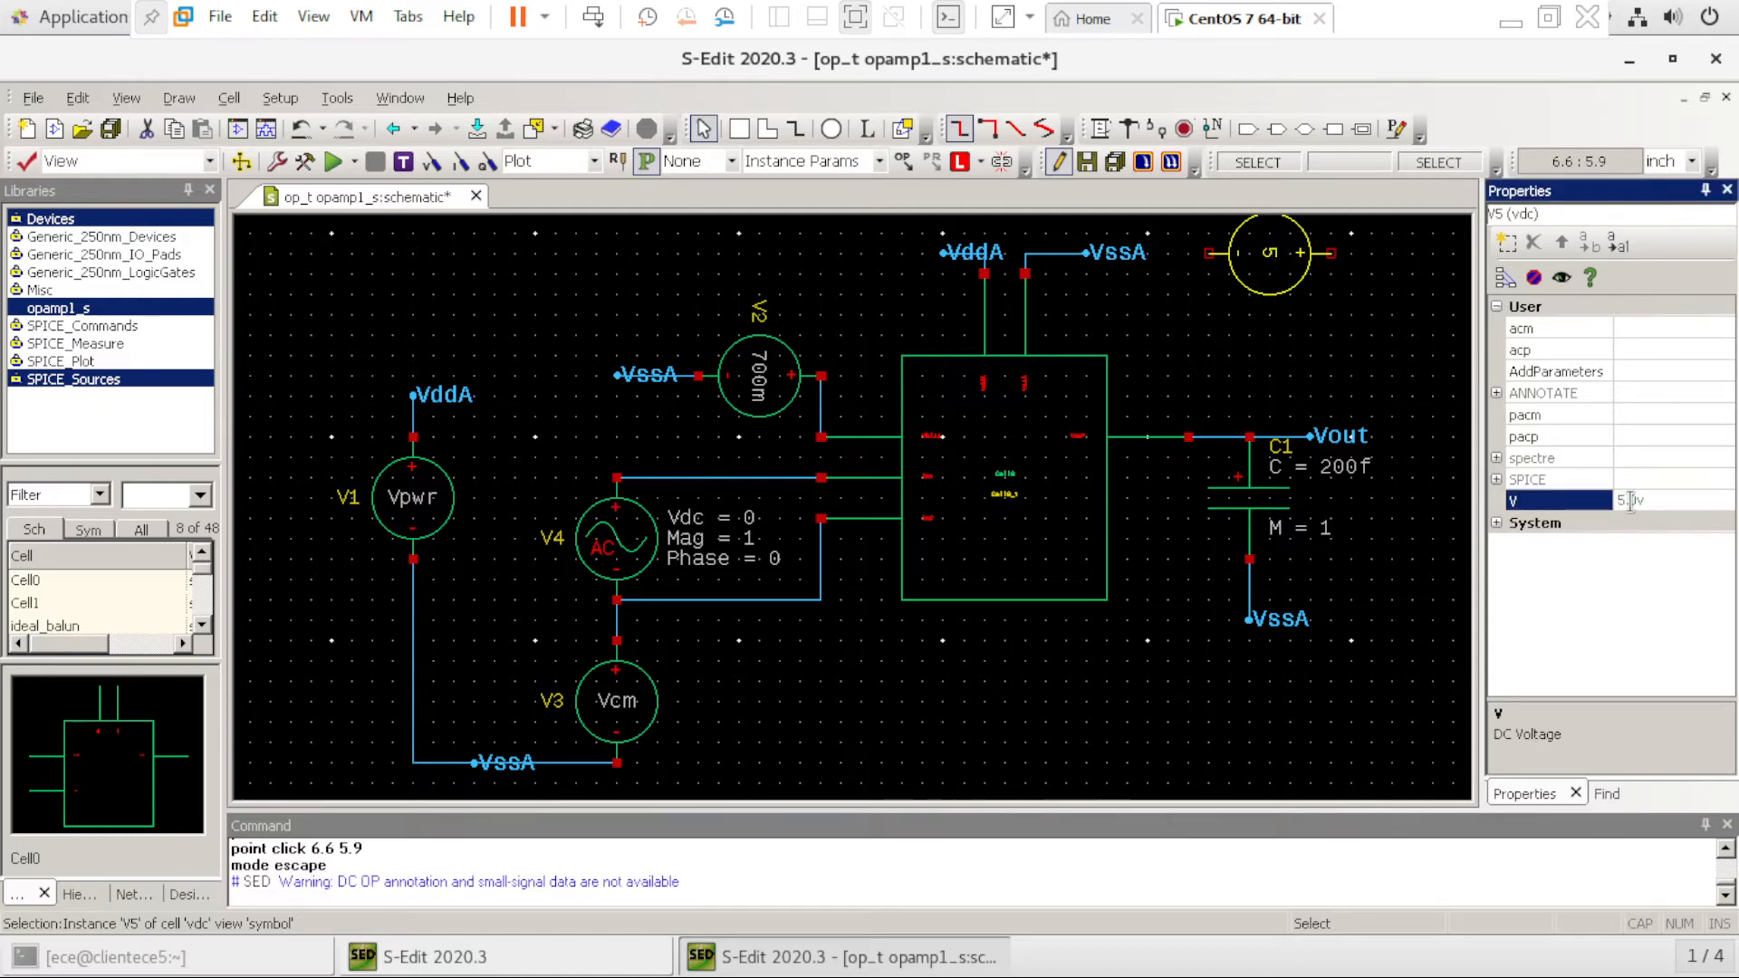
{"action": "key", "text": "BackSpace"}
{"action": "key", "text": "BackSpace"}
{"action": "left_click", "coordinate": [1393, 360]}
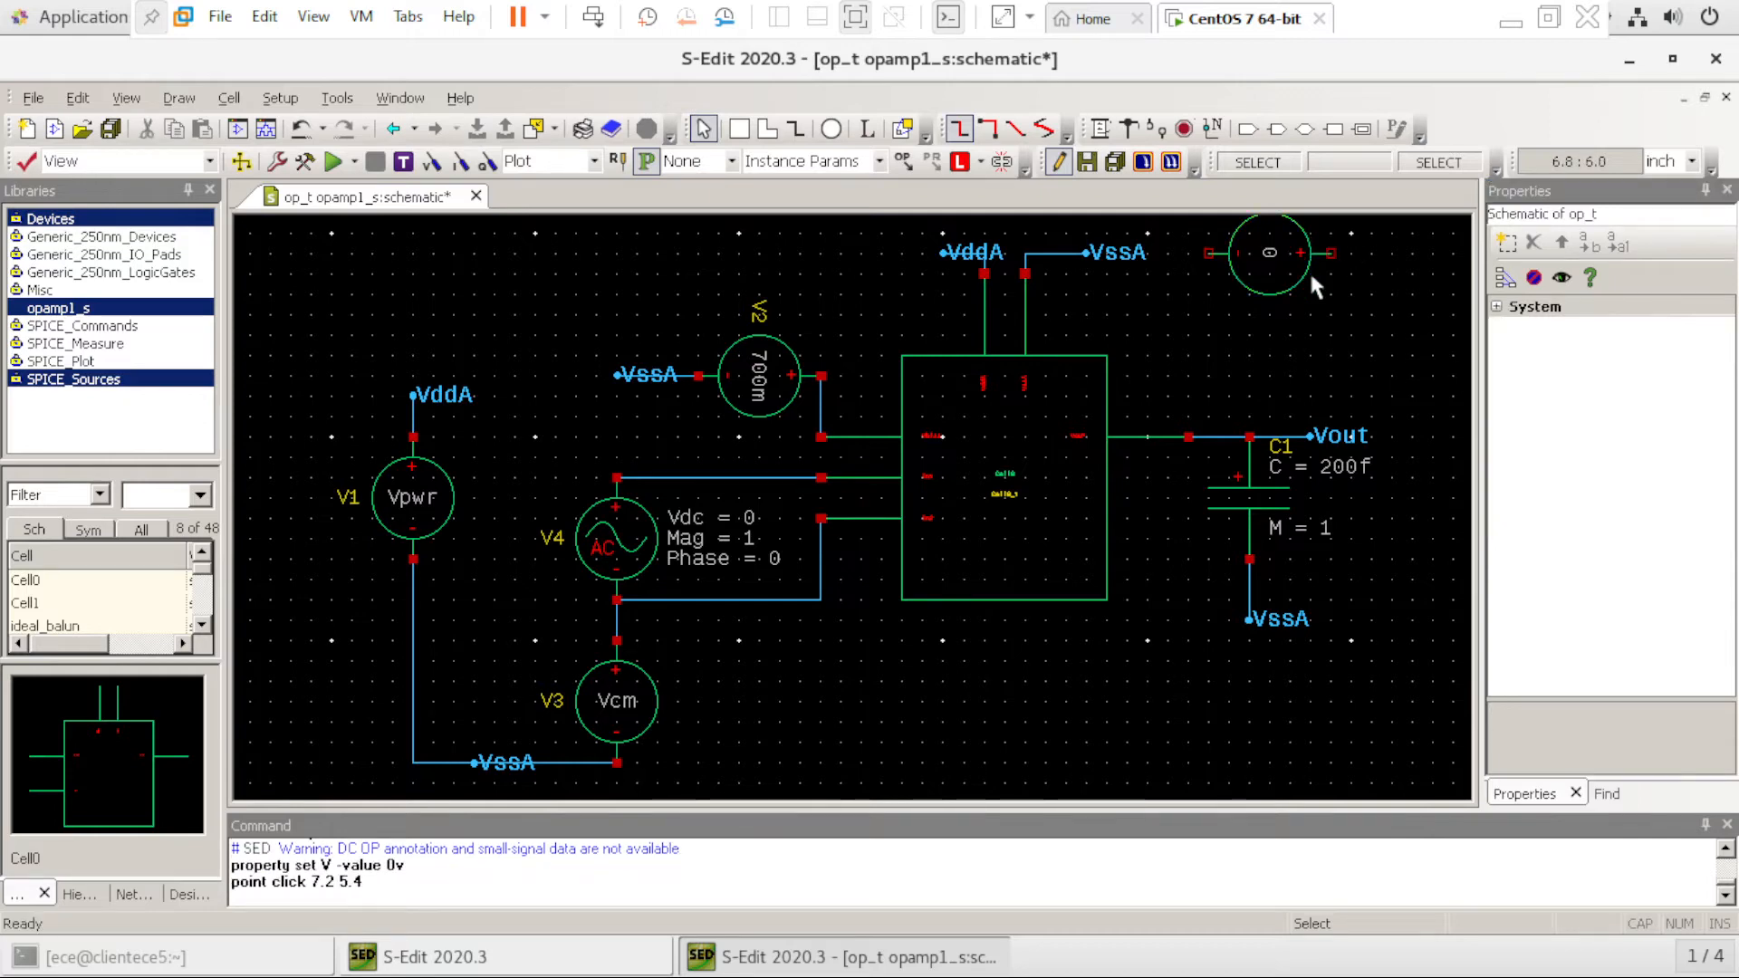
Place a GlobalGnd instance from the Misc library about 0.3 inch right of V5's positive pin
{"action": "key", "text": "i"}
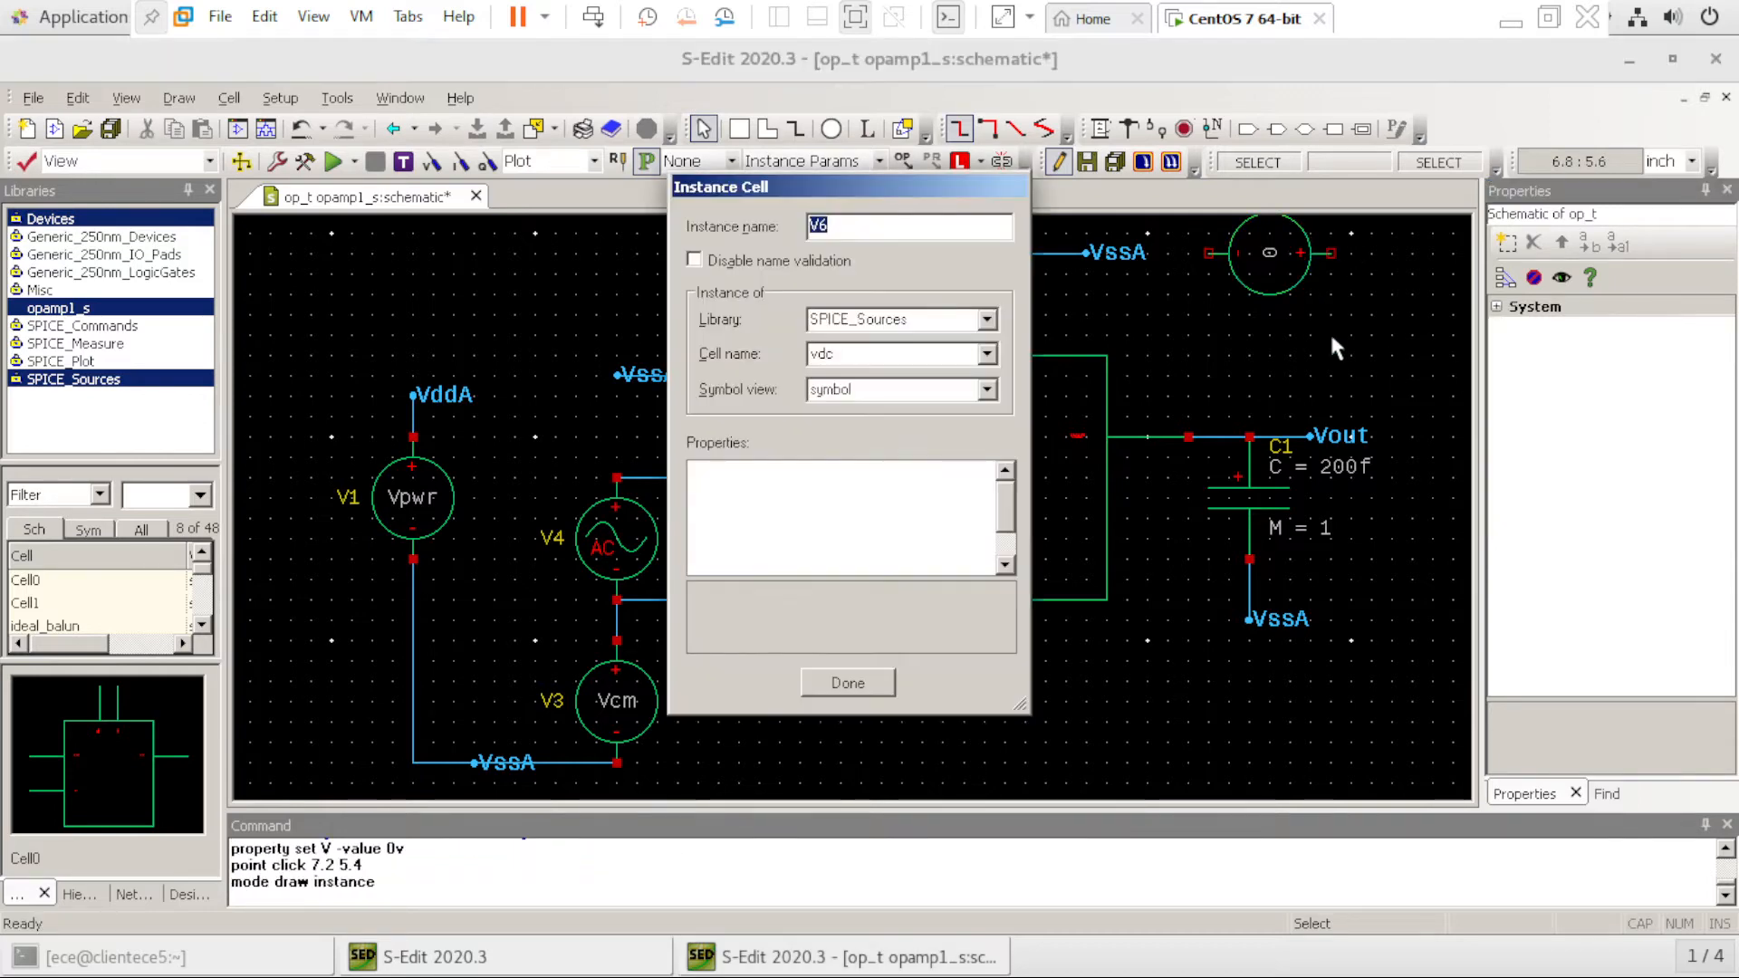
{"action": "left_click", "coordinate": [988, 318]}
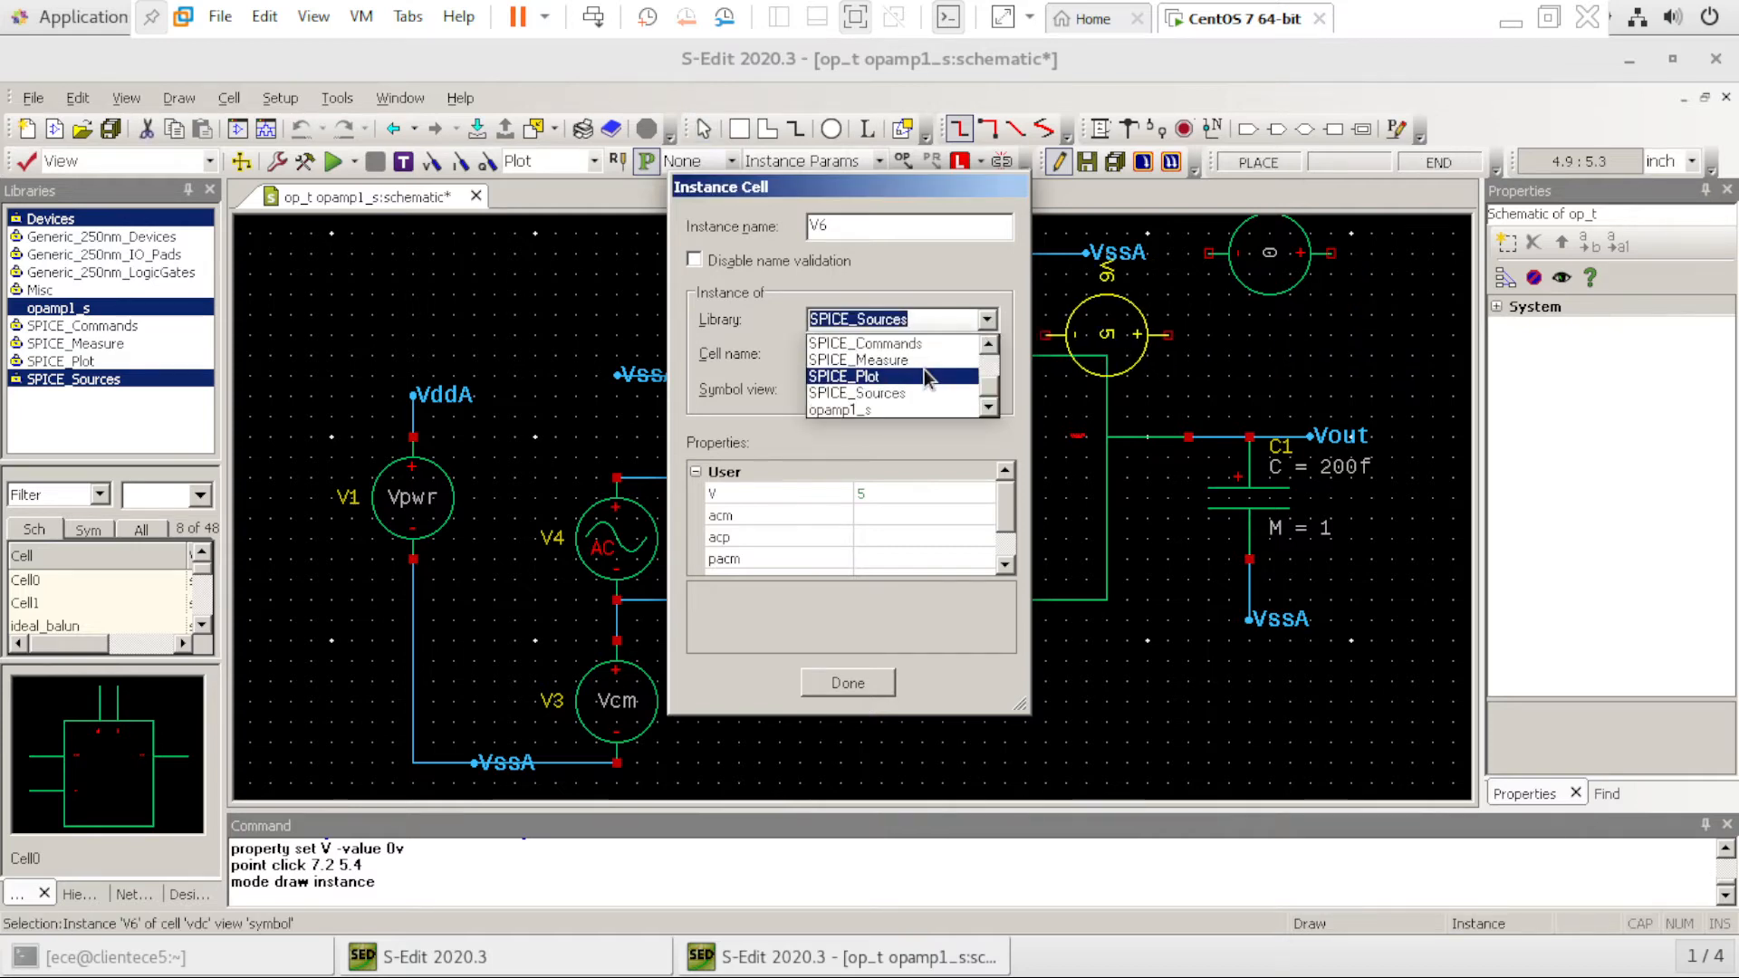
{"action": "scroll", "coordinate": [923, 370], "scroll_direction": "up", "scroll_amount": 1}
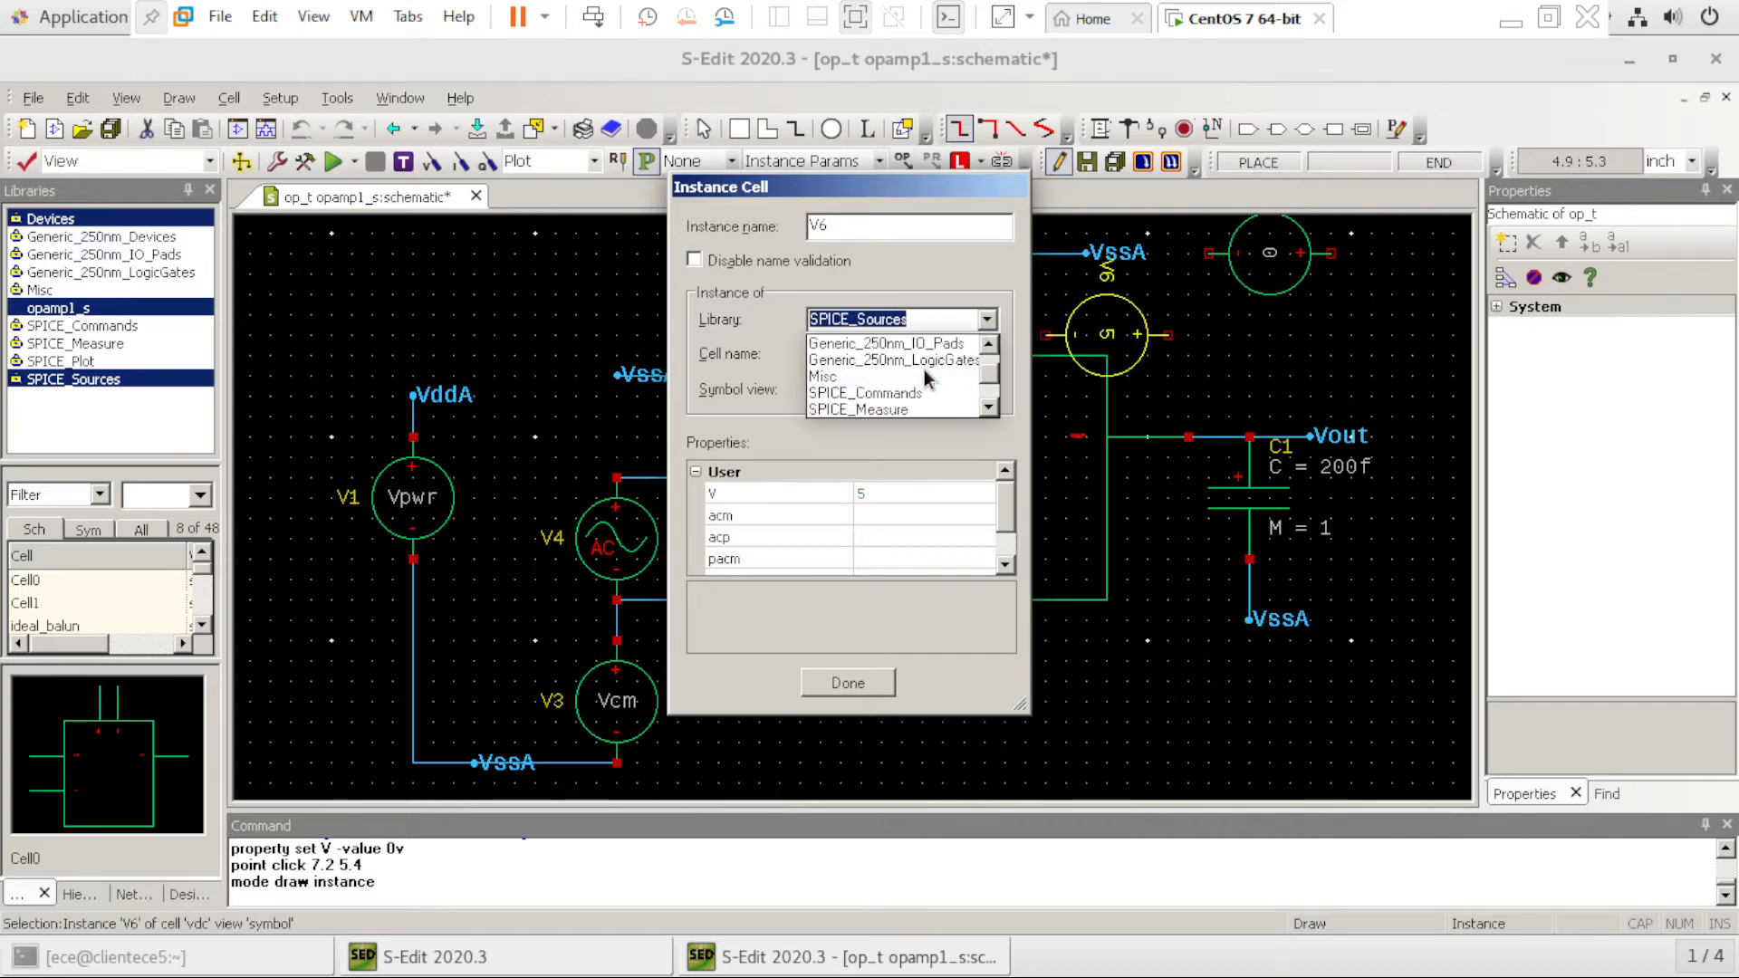
{"action": "left_click", "coordinate": [840, 377]}
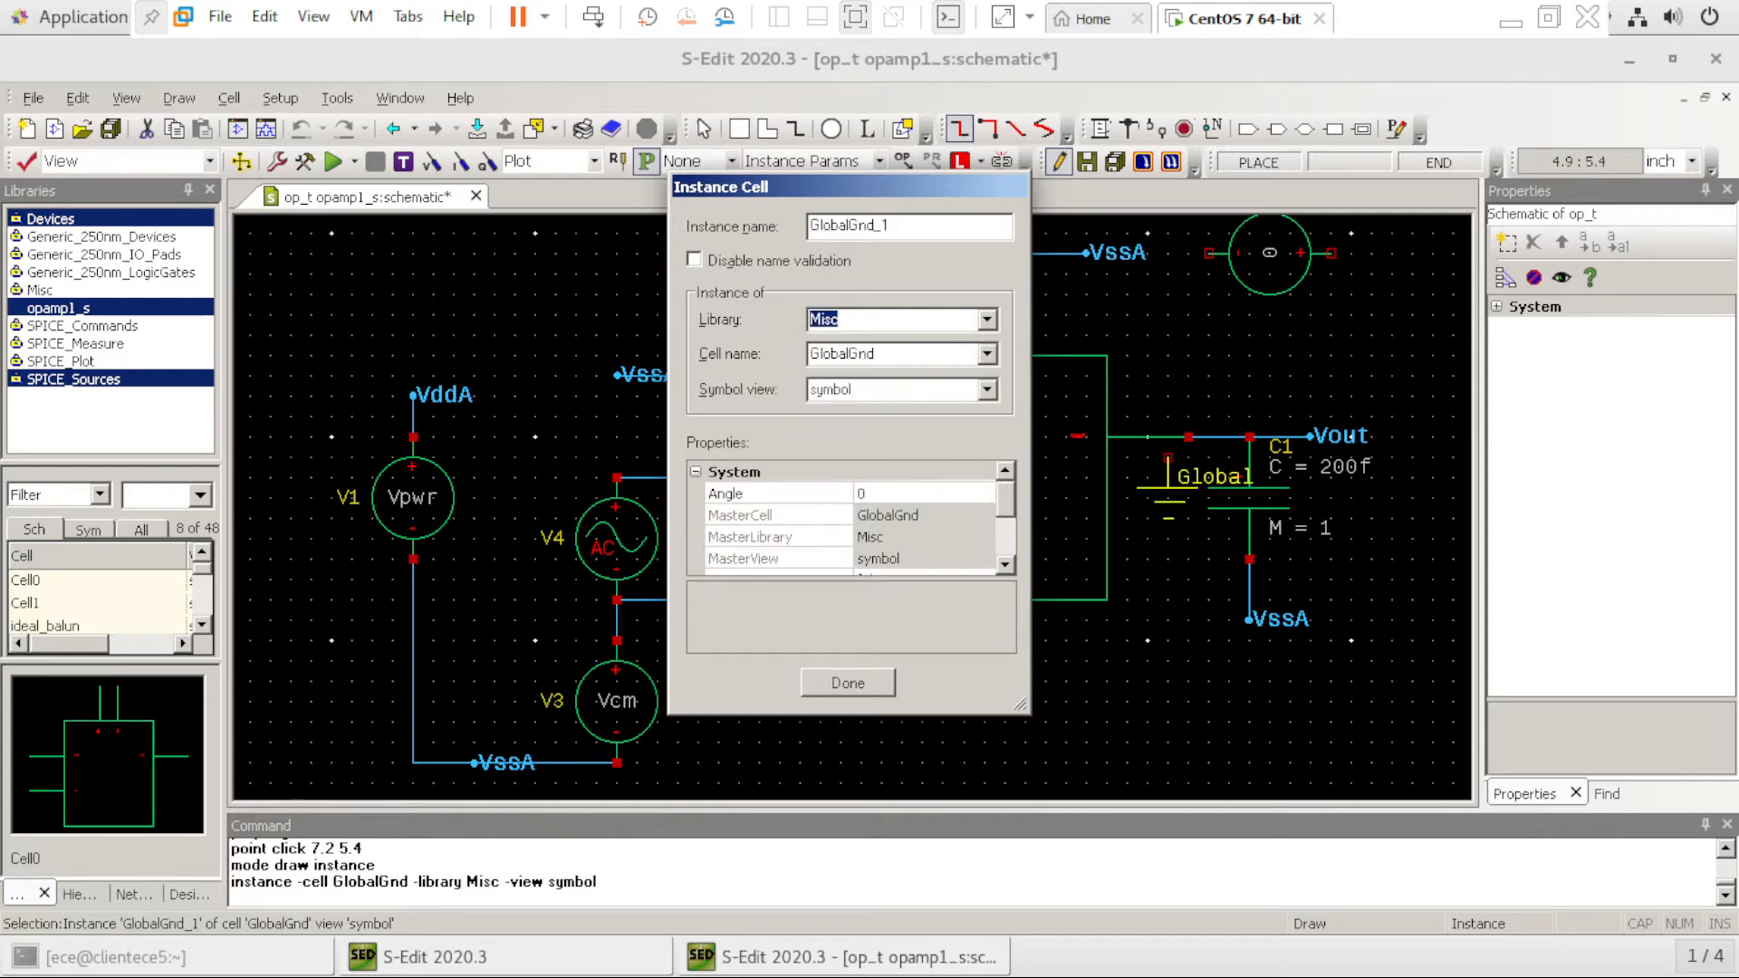
{"action": "left_click", "coordinate": [1391, 254]}
{"action": "key", "text": "Escape"}
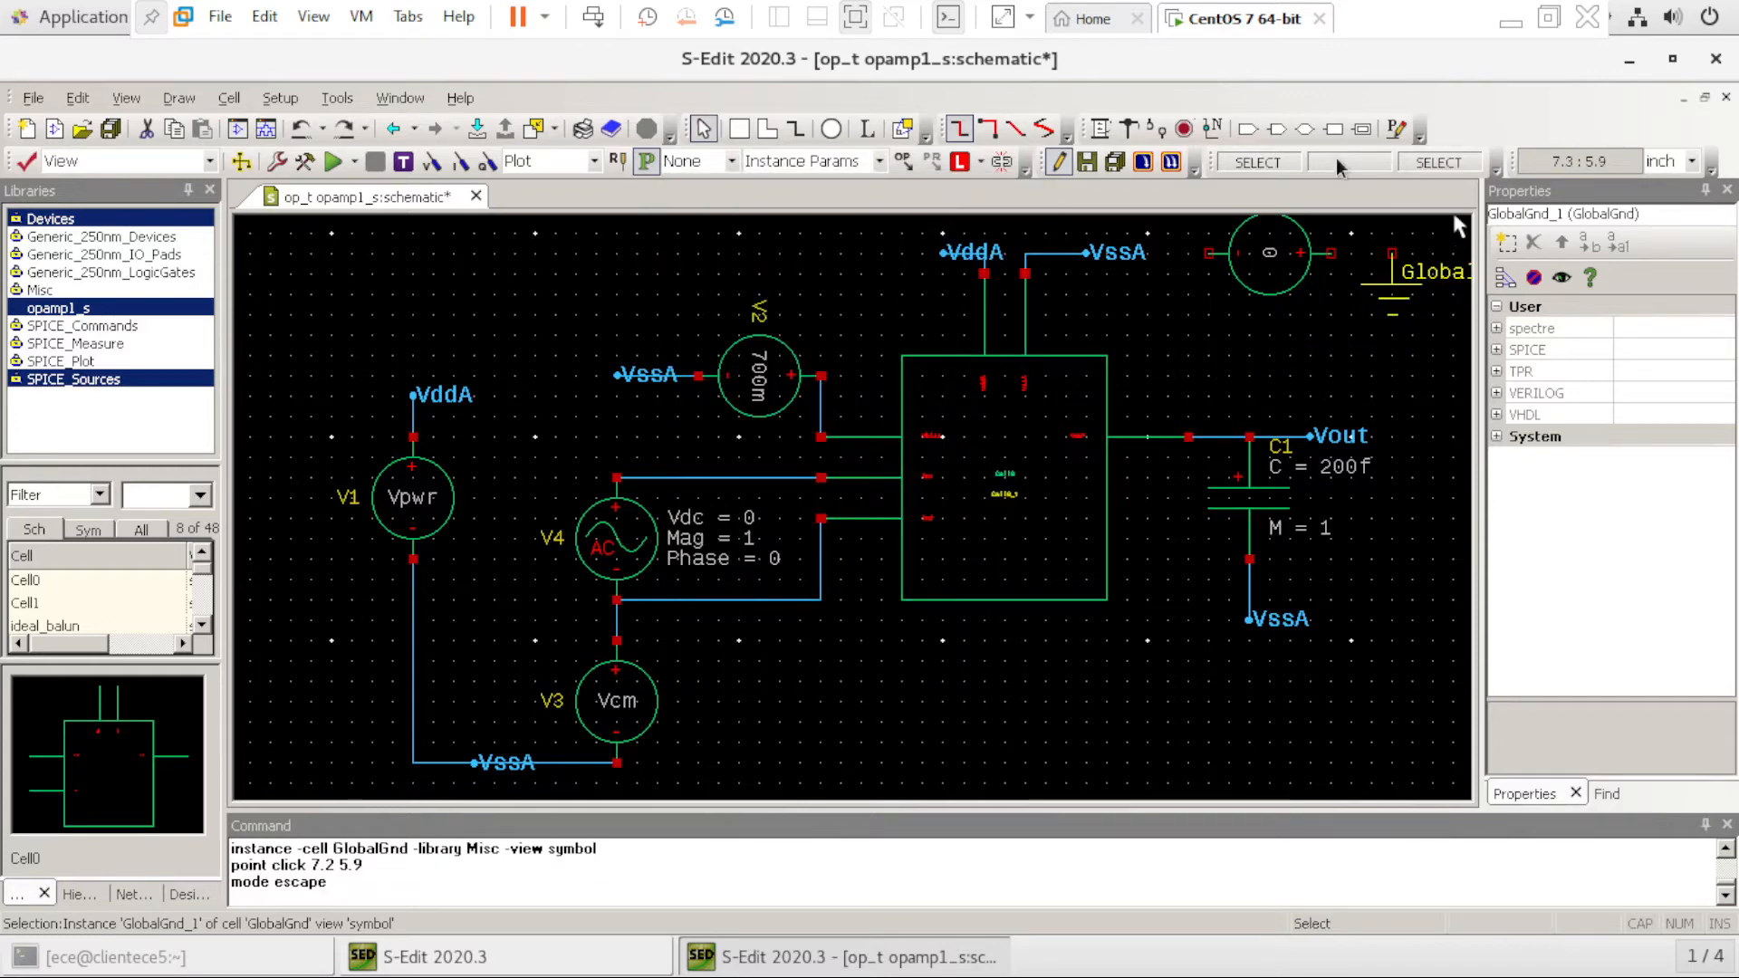
Wire the op-amp's upper VssA net to V5's negative pin, and V5's positive pin to the global ground
{"action": "left_click", "coordinate": [1101, 128]}
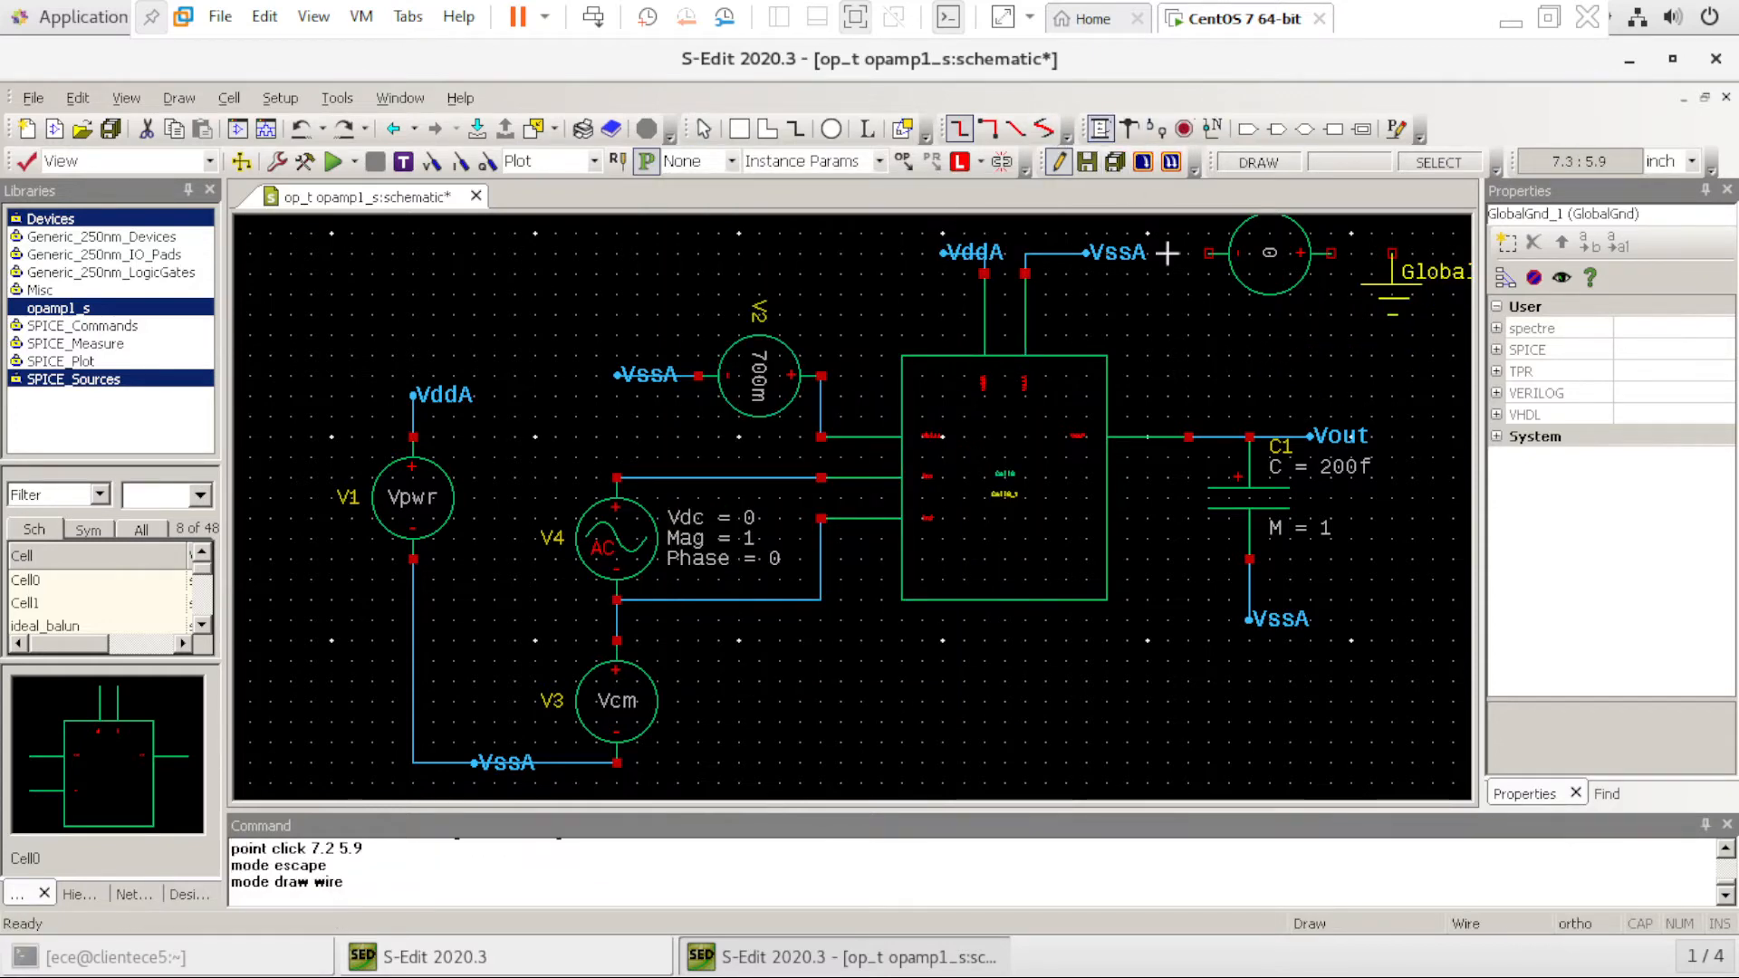
{"action": "left_click", "coordinate": [1085, 253]}
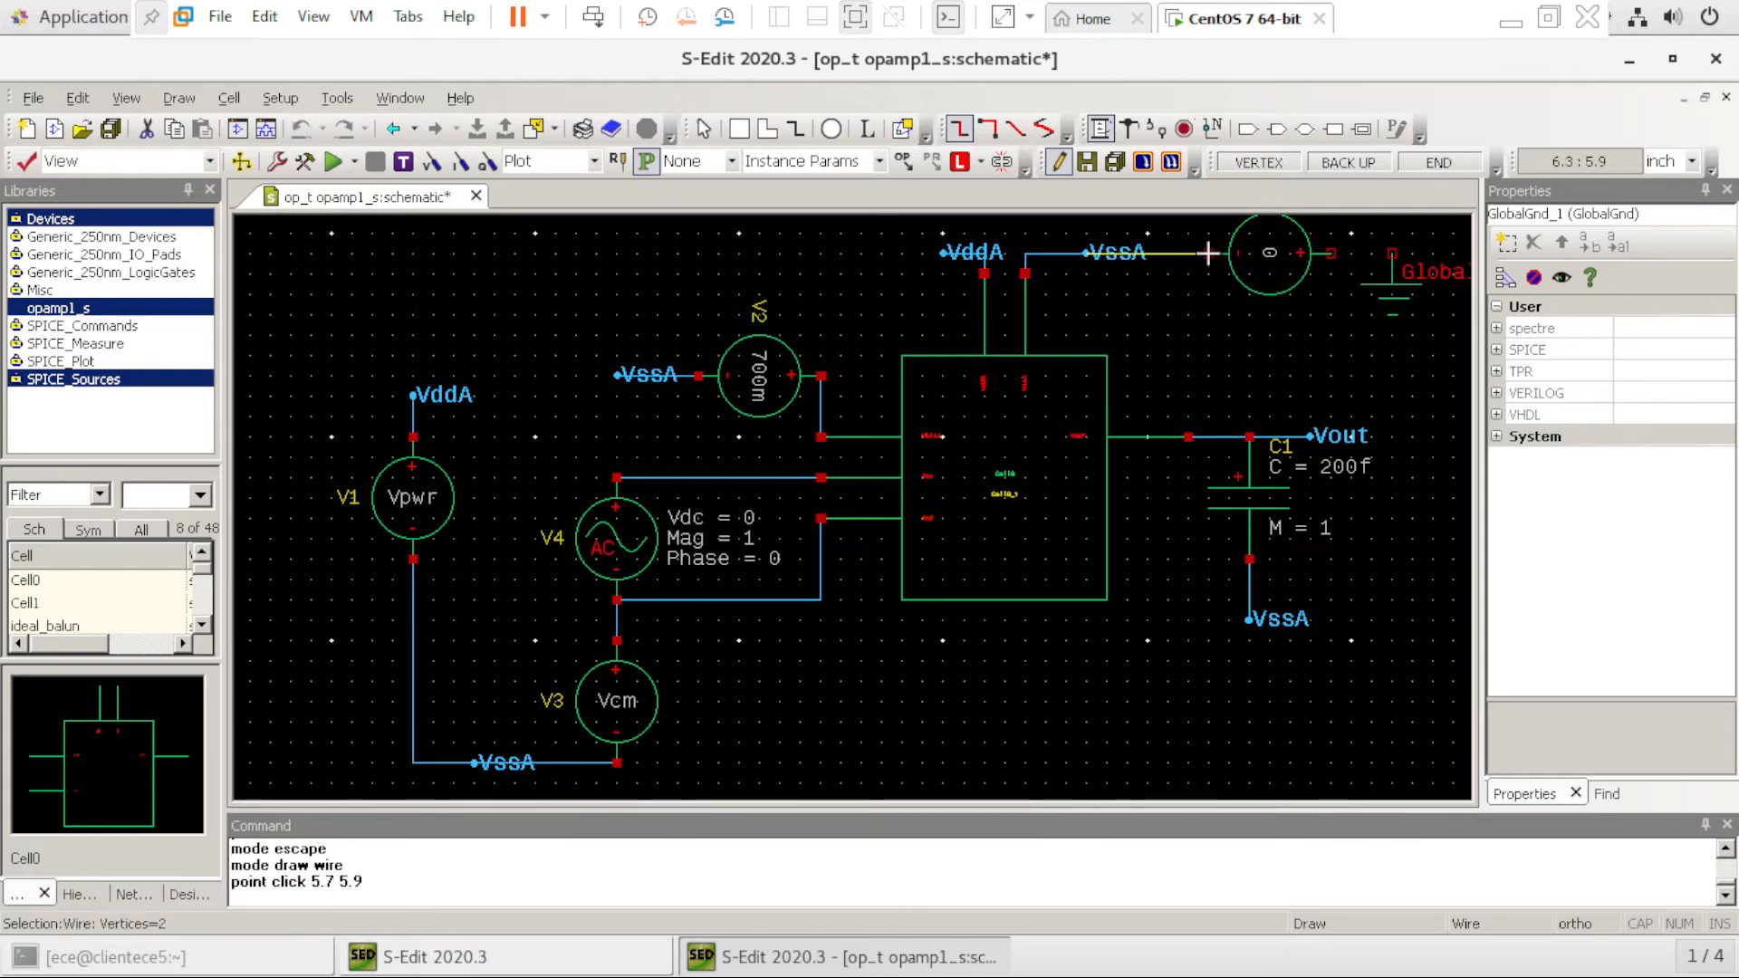
{"action": "left_click", "coordinate": [1209, 253]}
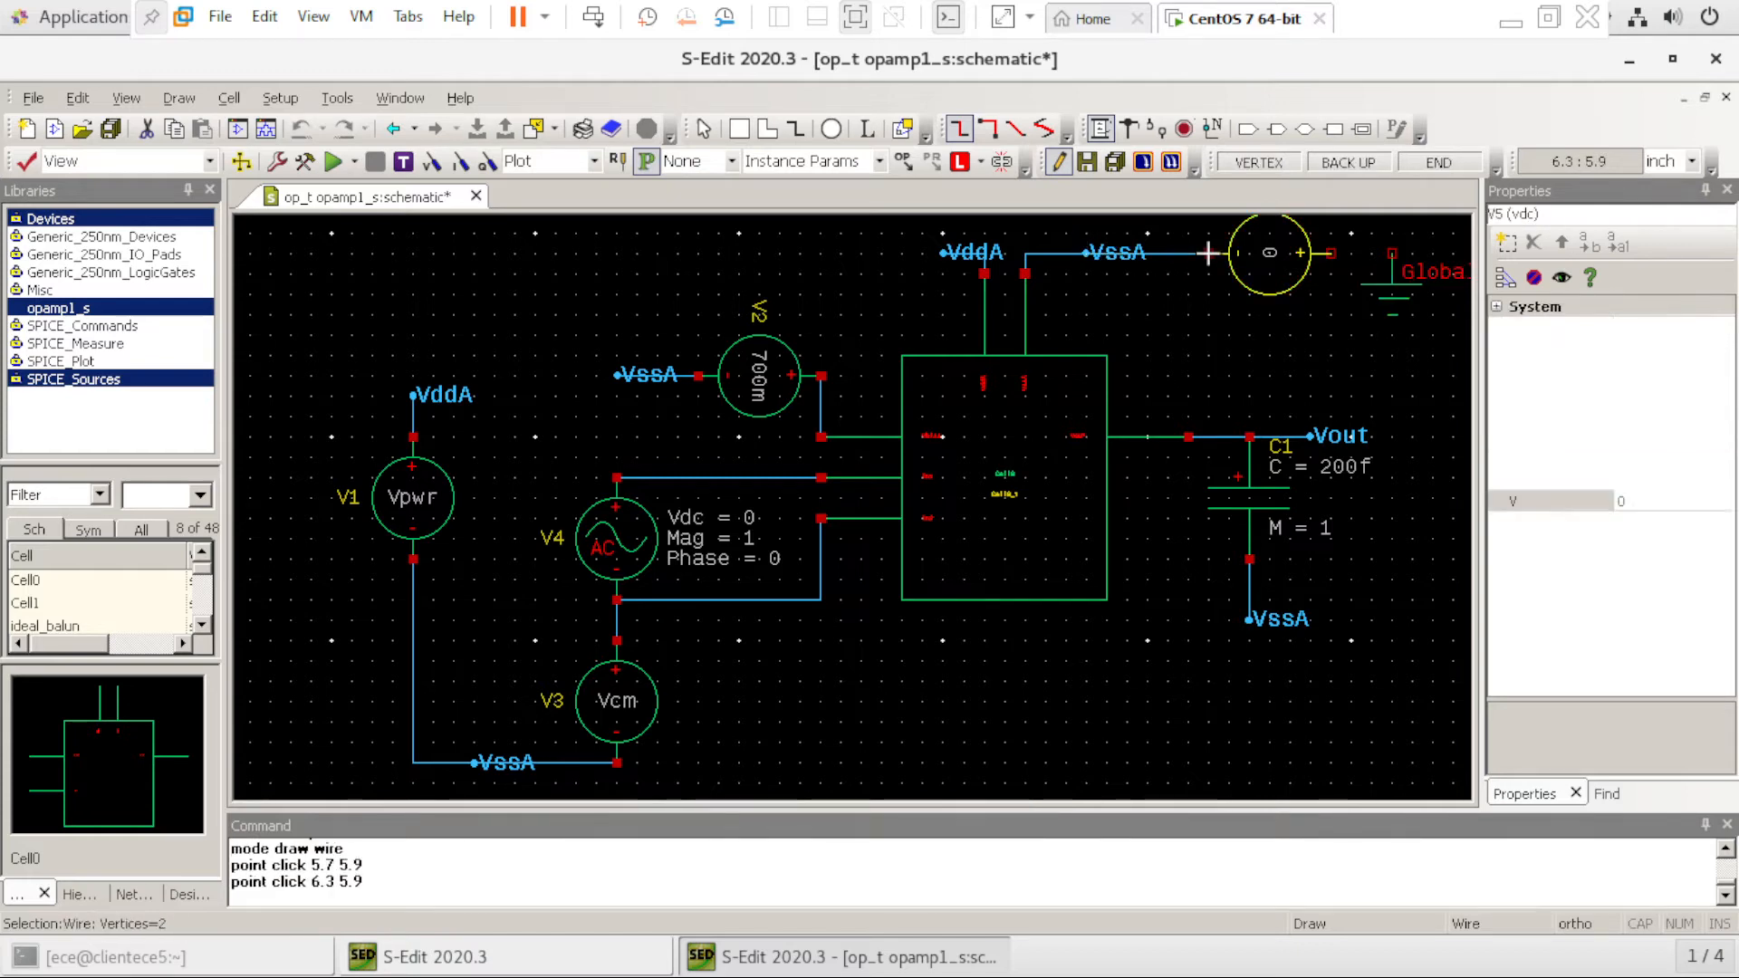
{"action": "left_click", "coordinate": [1330, 253]}
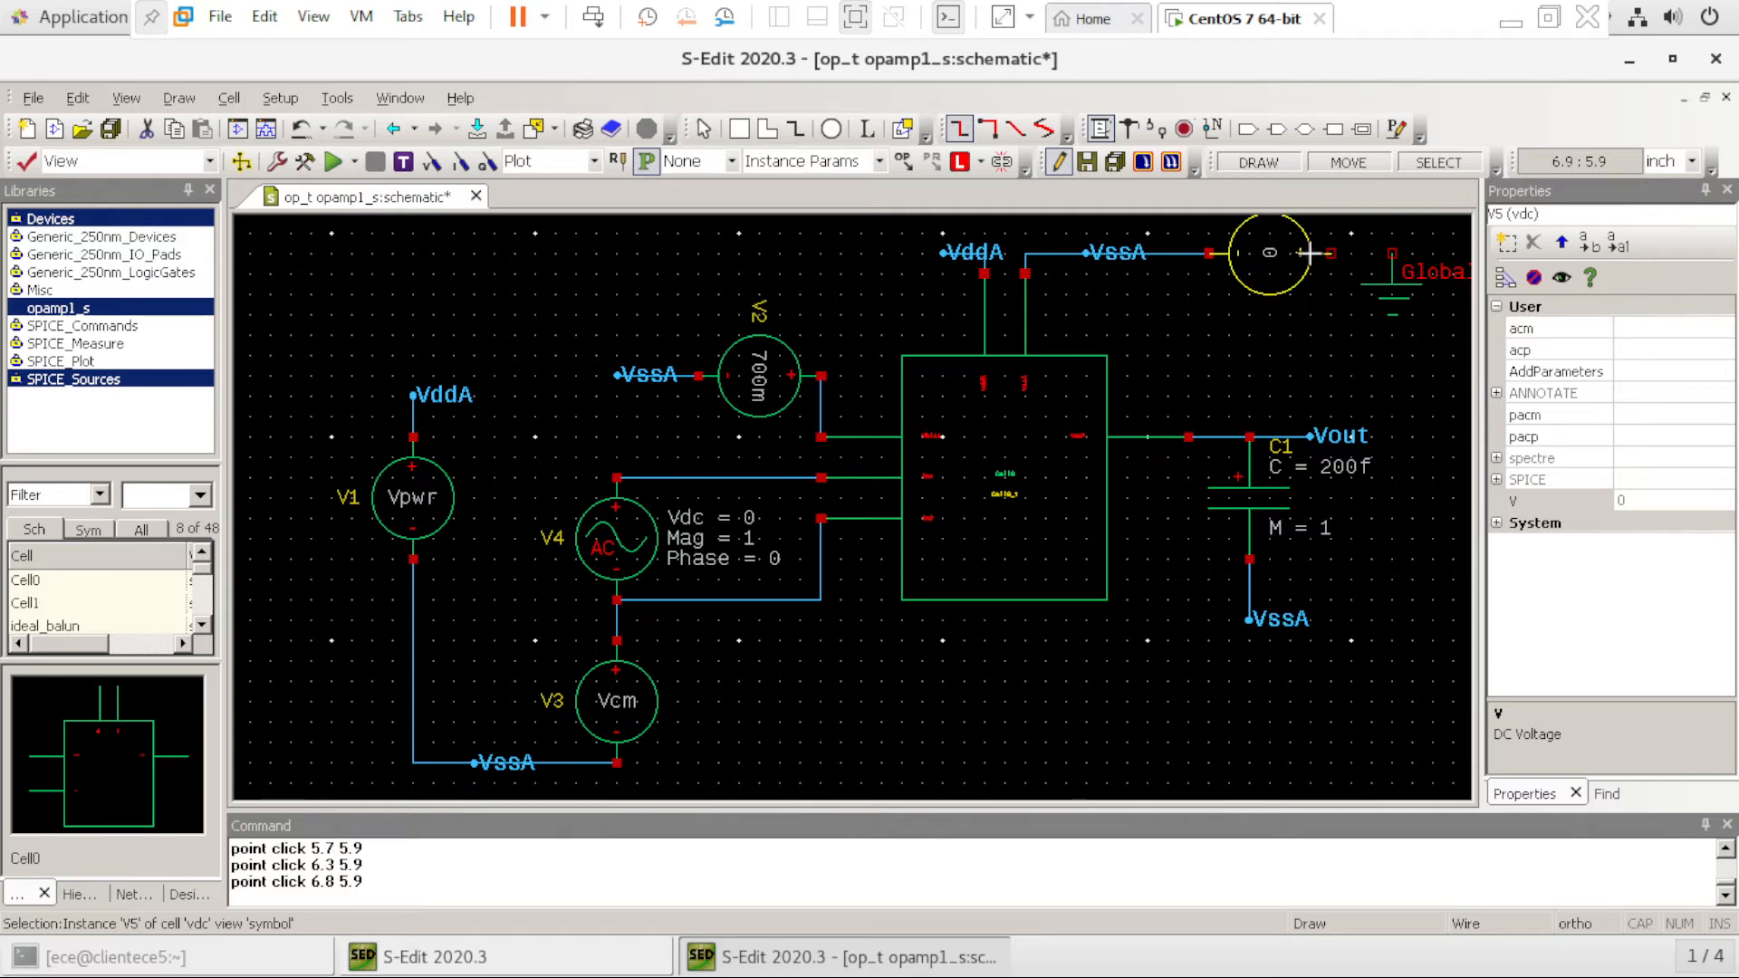
{"action": "left_click", "coordinate": [1392, 253]}
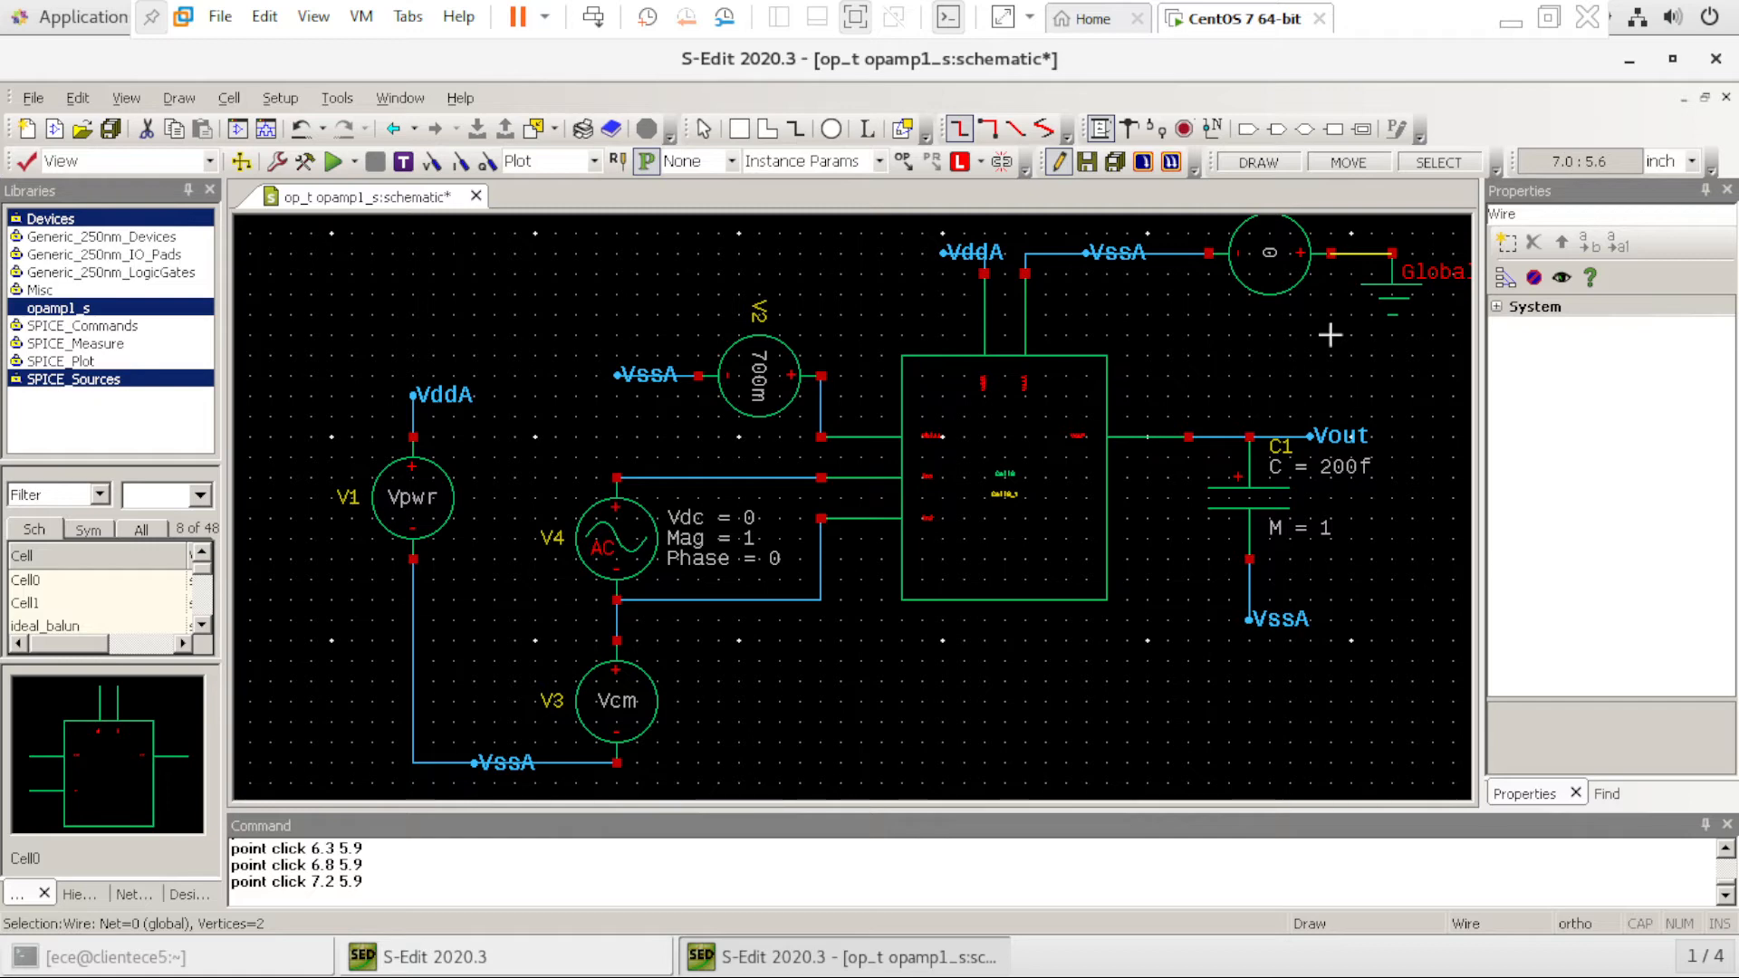
{"action": "key", "text": "Escape"}
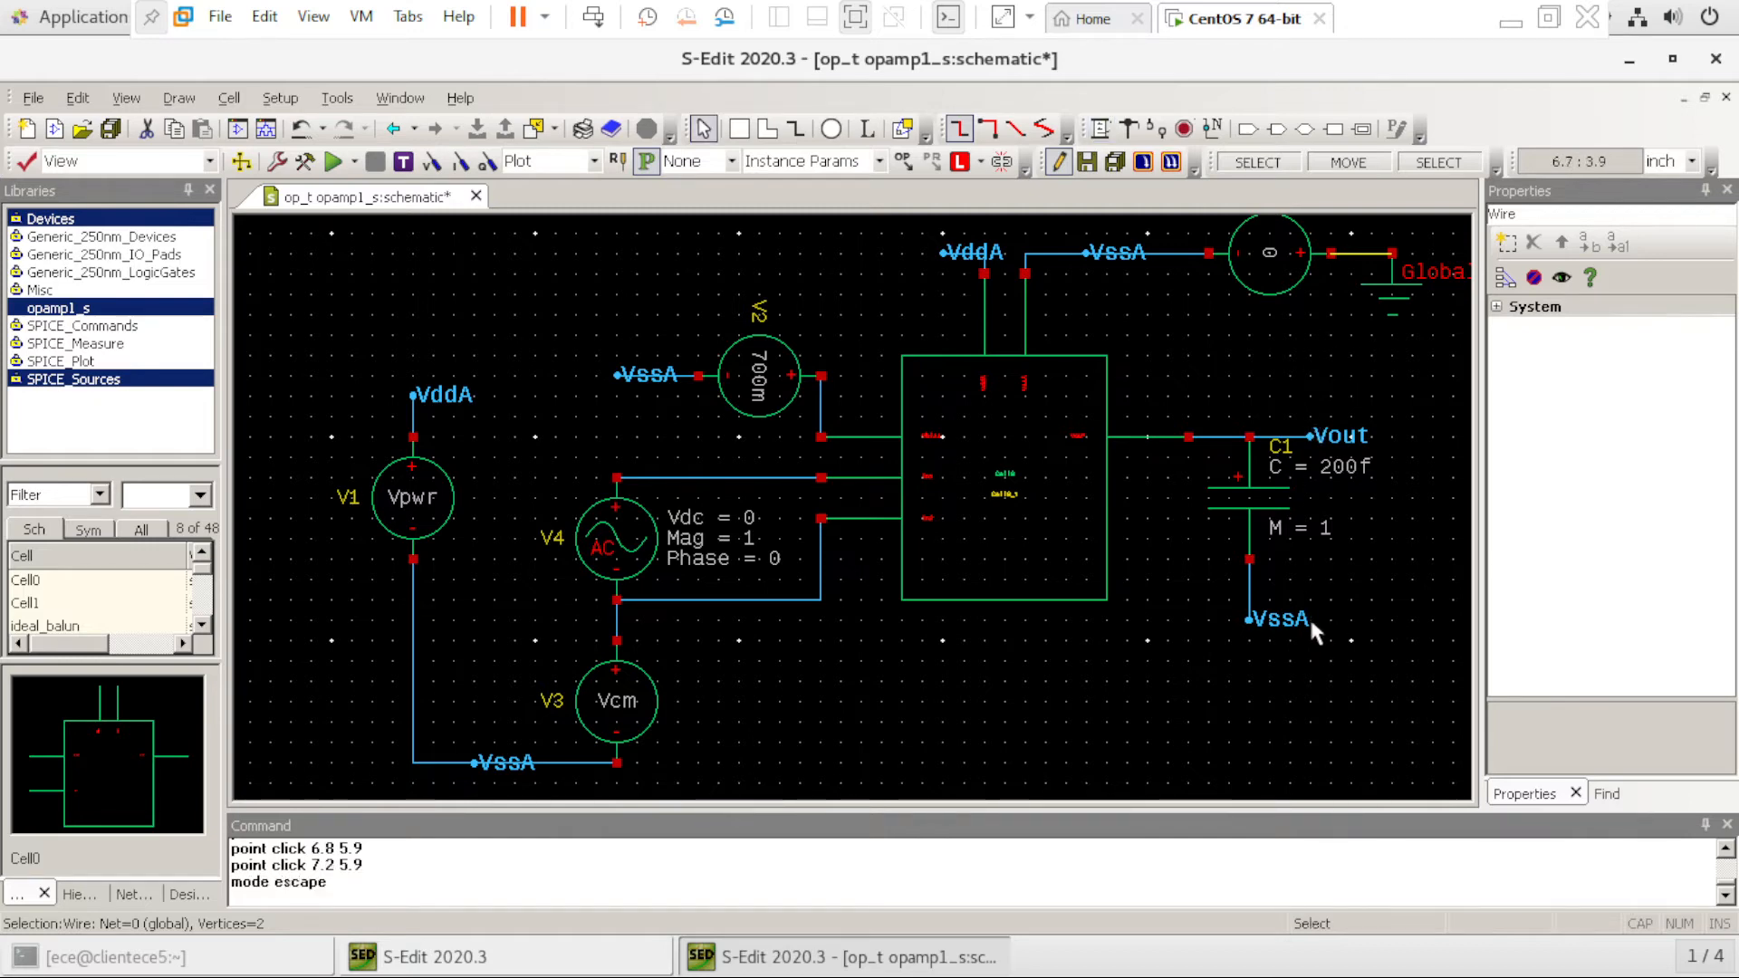
Fit the whole schematic in the view and narrow the Properties pane to widen the drawing area
{"action": "key", "text": "Home"}
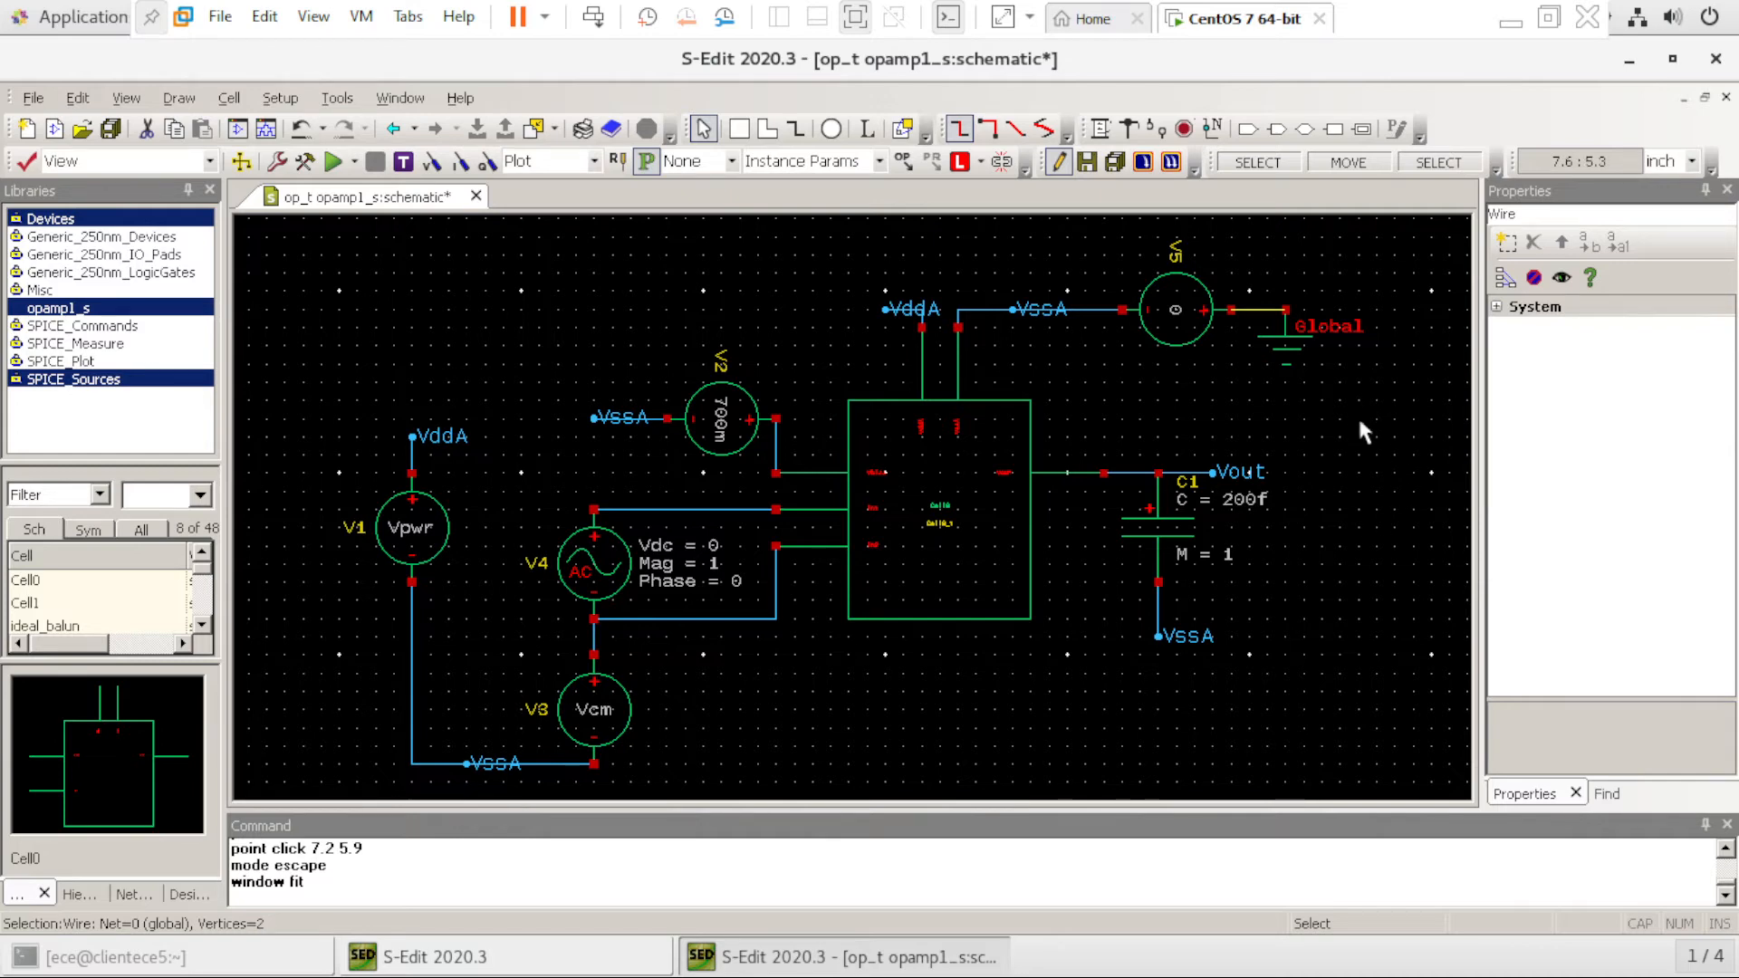
{"action": "scroll", "coordinate": [1356, 414], "scroll_direction": "down", "scroll_amount": 2}
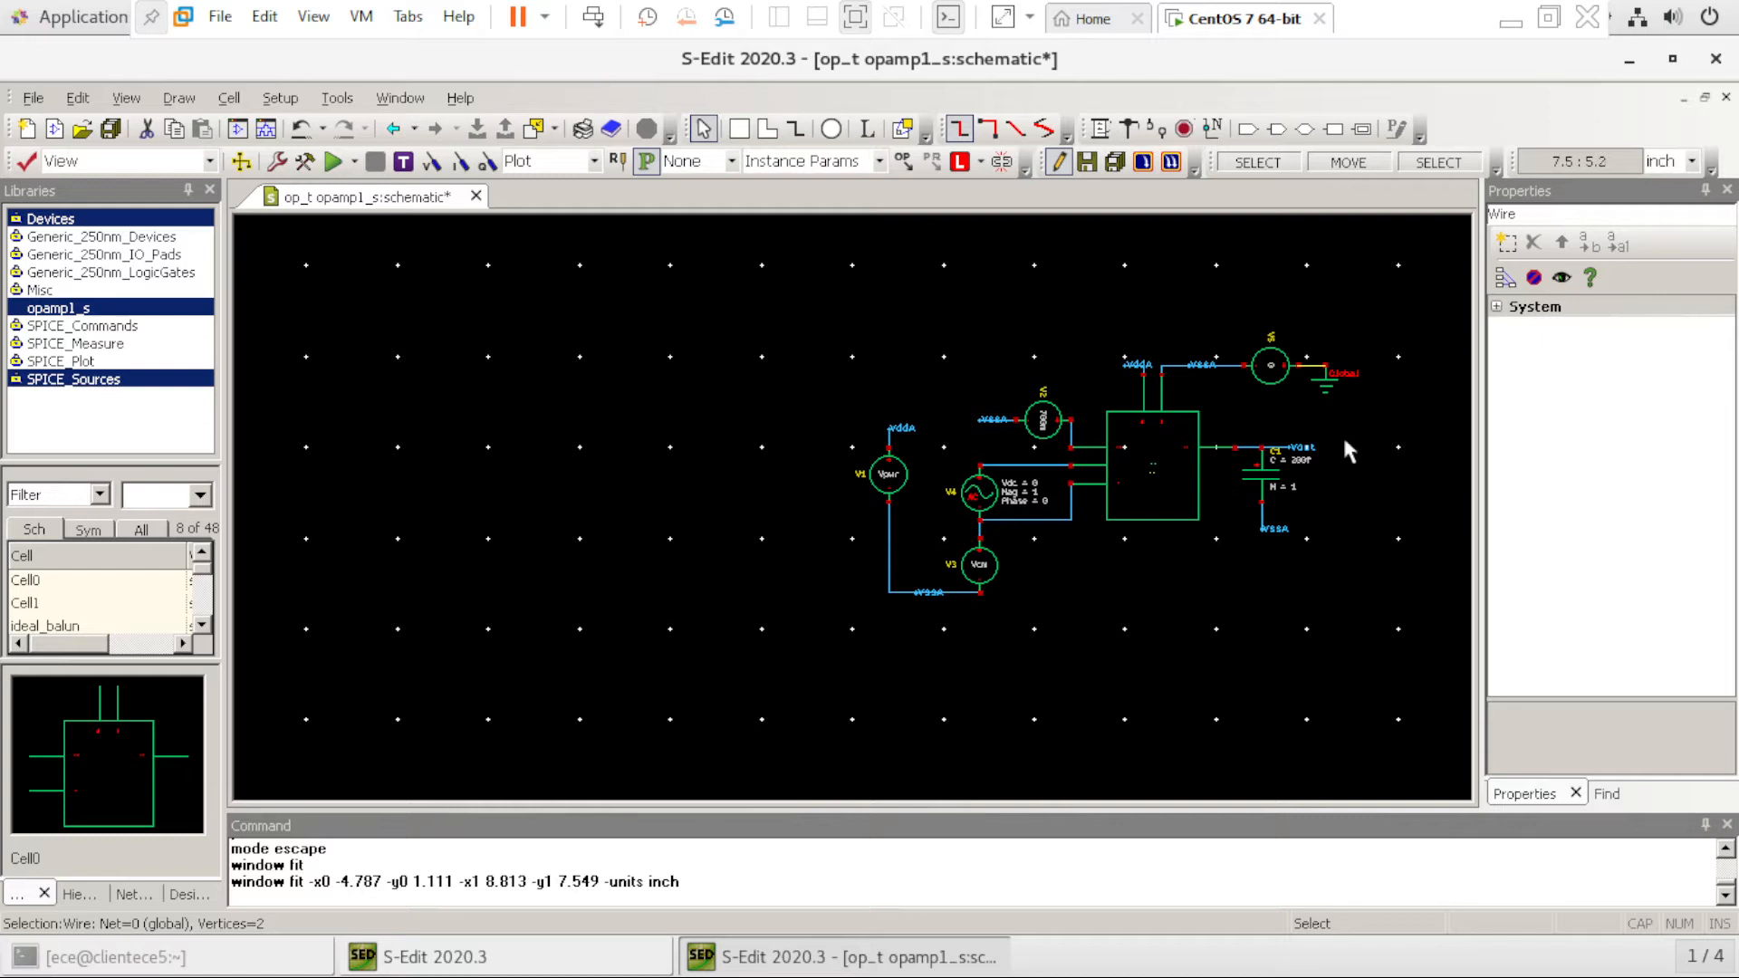
{"action": "key", "text": "Home"}
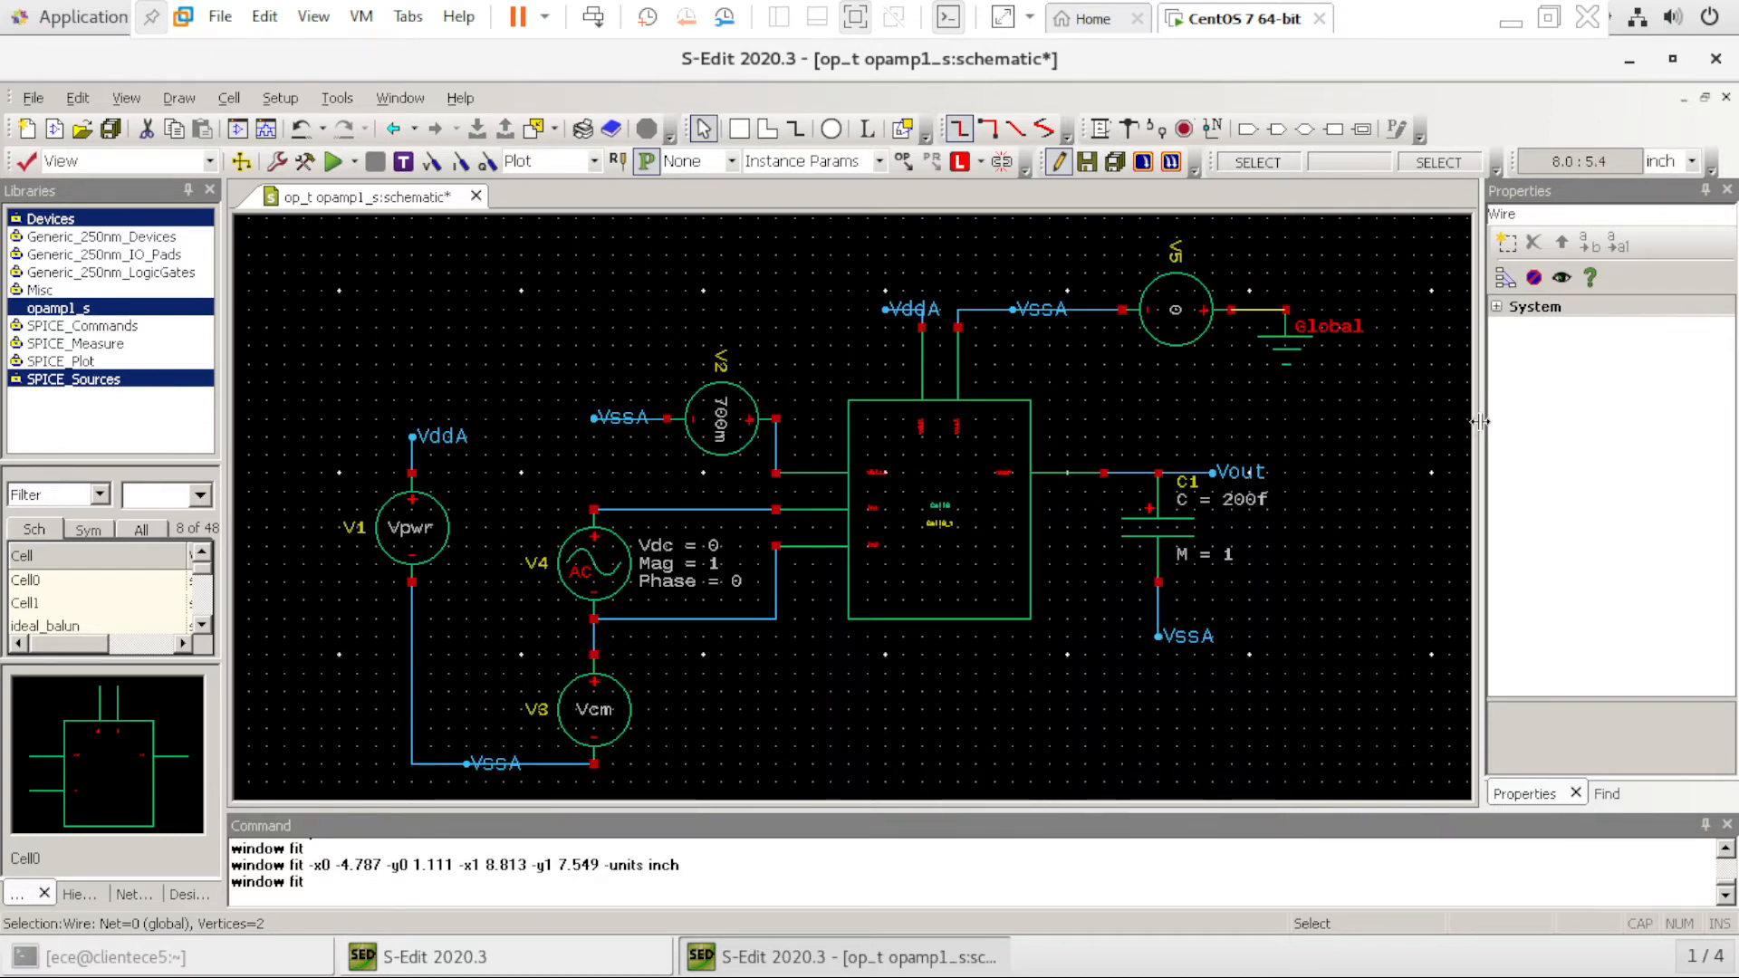
{"action": "left_click_drag", "start_coordinate": [1474, 415], "coordinate": [1609, 418]}
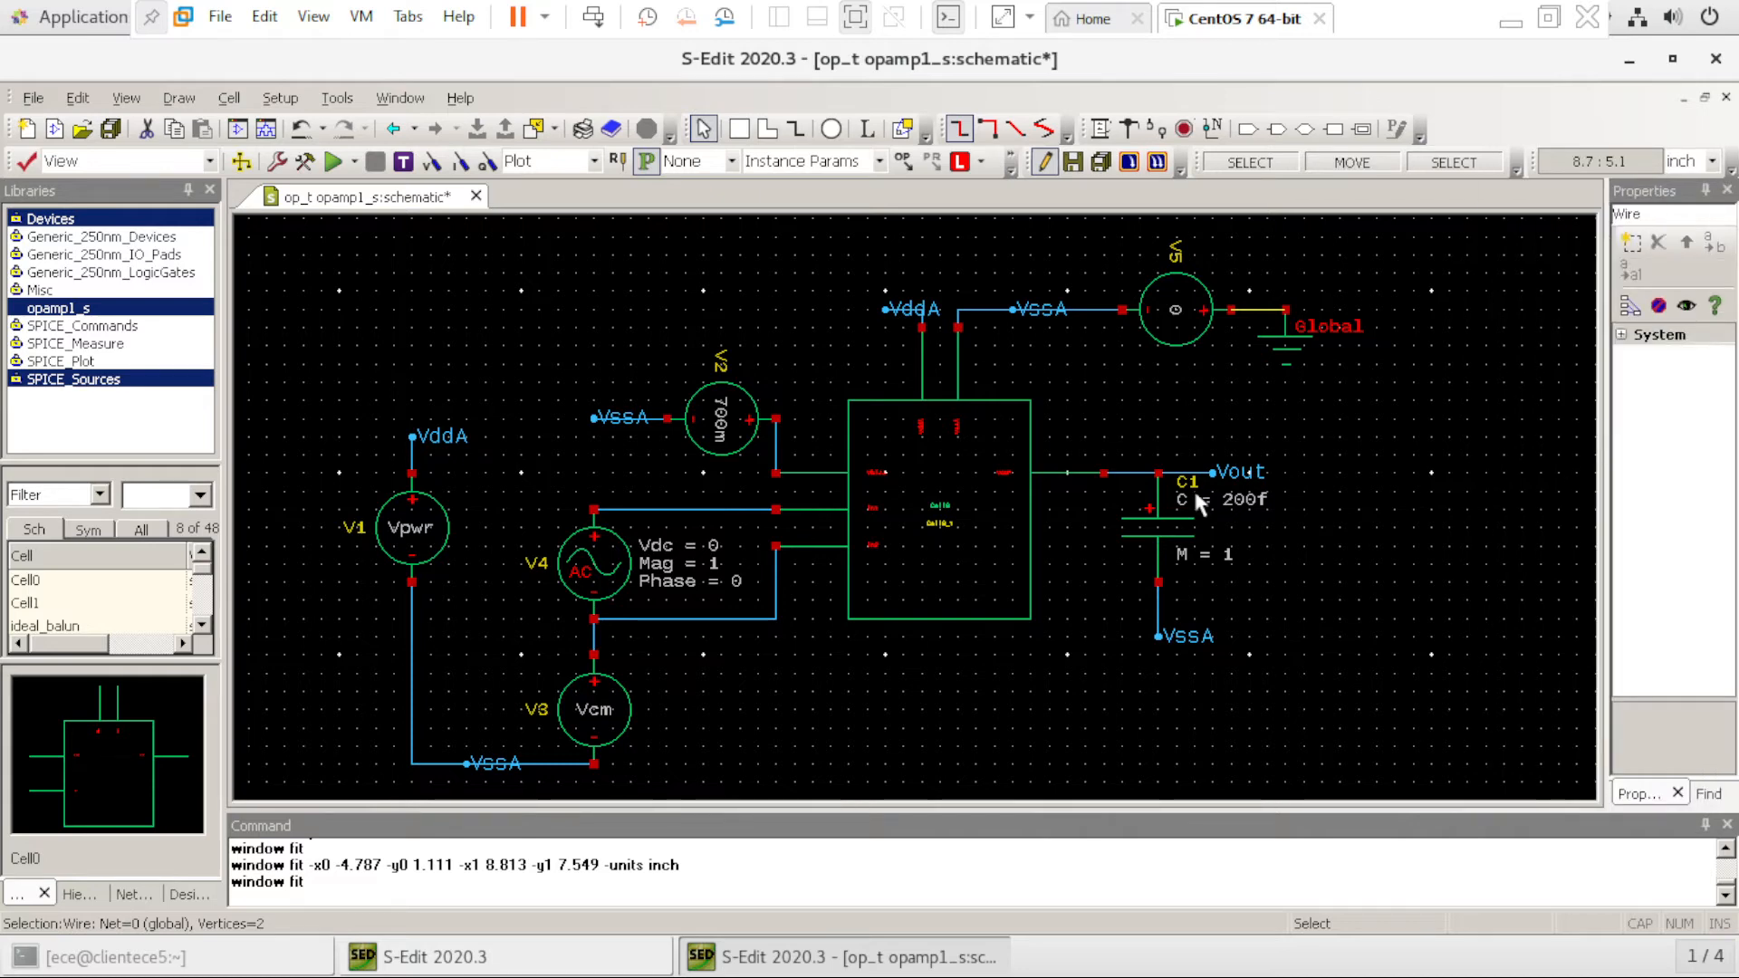
Place a V_AC_DB_MagnitudePrint instance from the SPICE_Plot library about 0.6 inch right of and 0.3 inch above the Vout label's node
{"action": "left_click", "coordinate": [1338, 561]}
{"action": "key", "text": "i"}
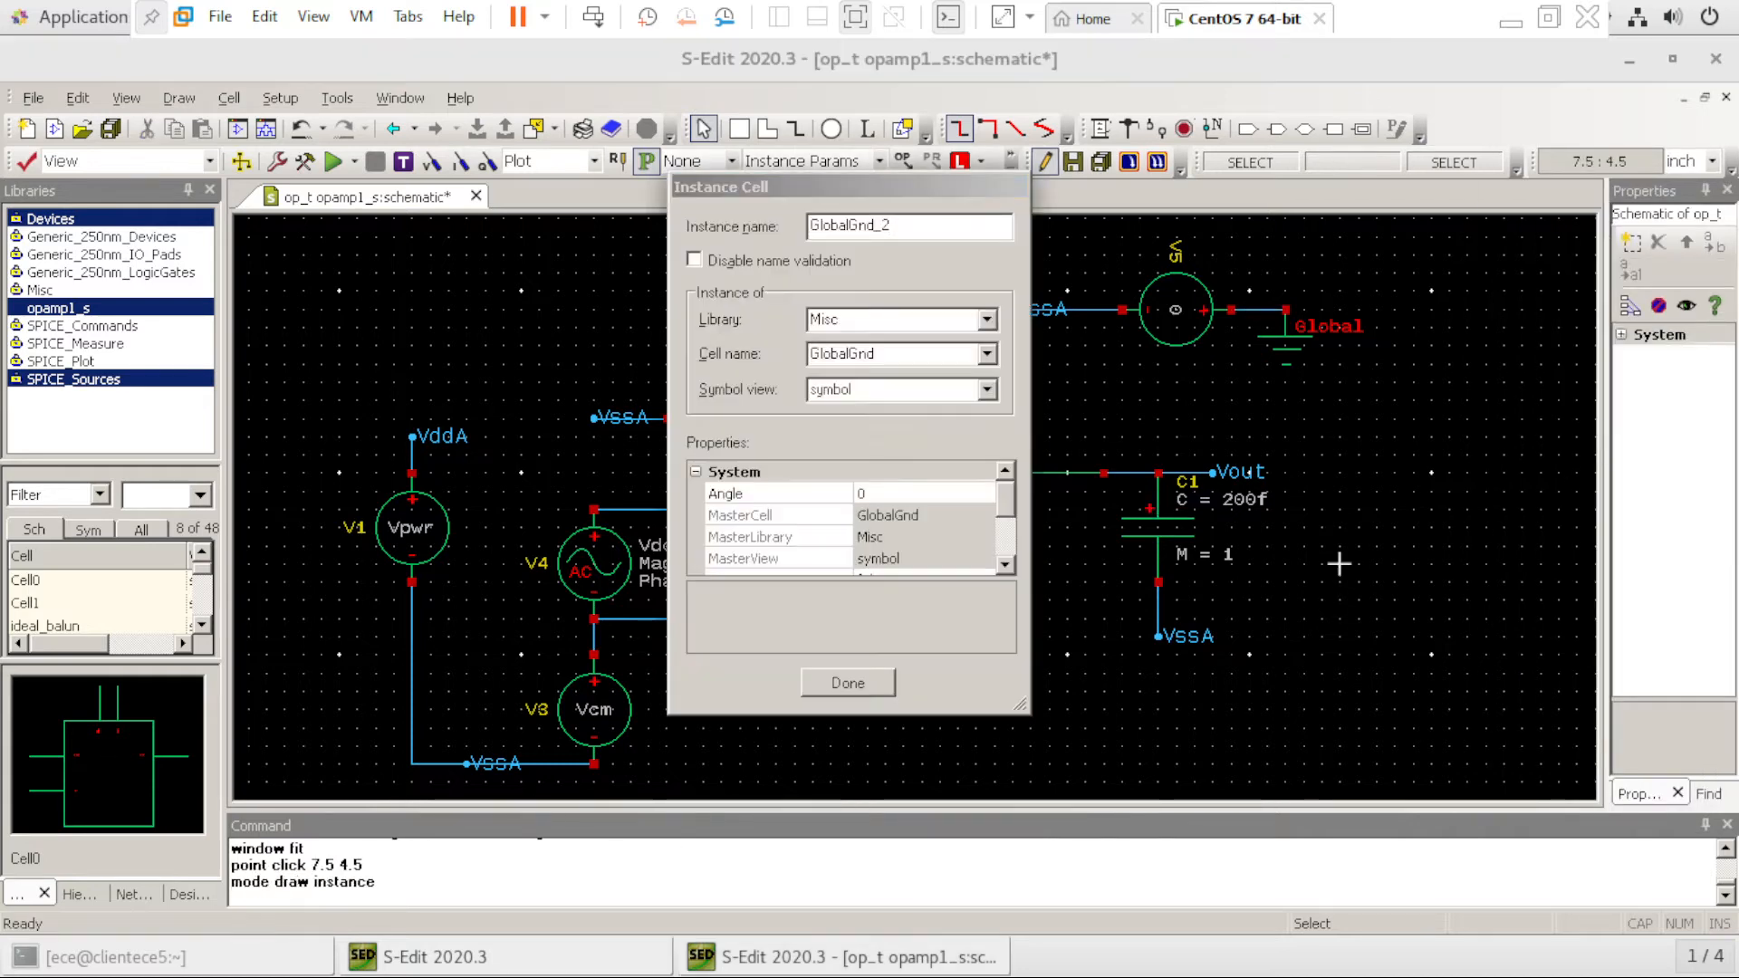
{"action": "left_click", "coordinate": [987, 319]}
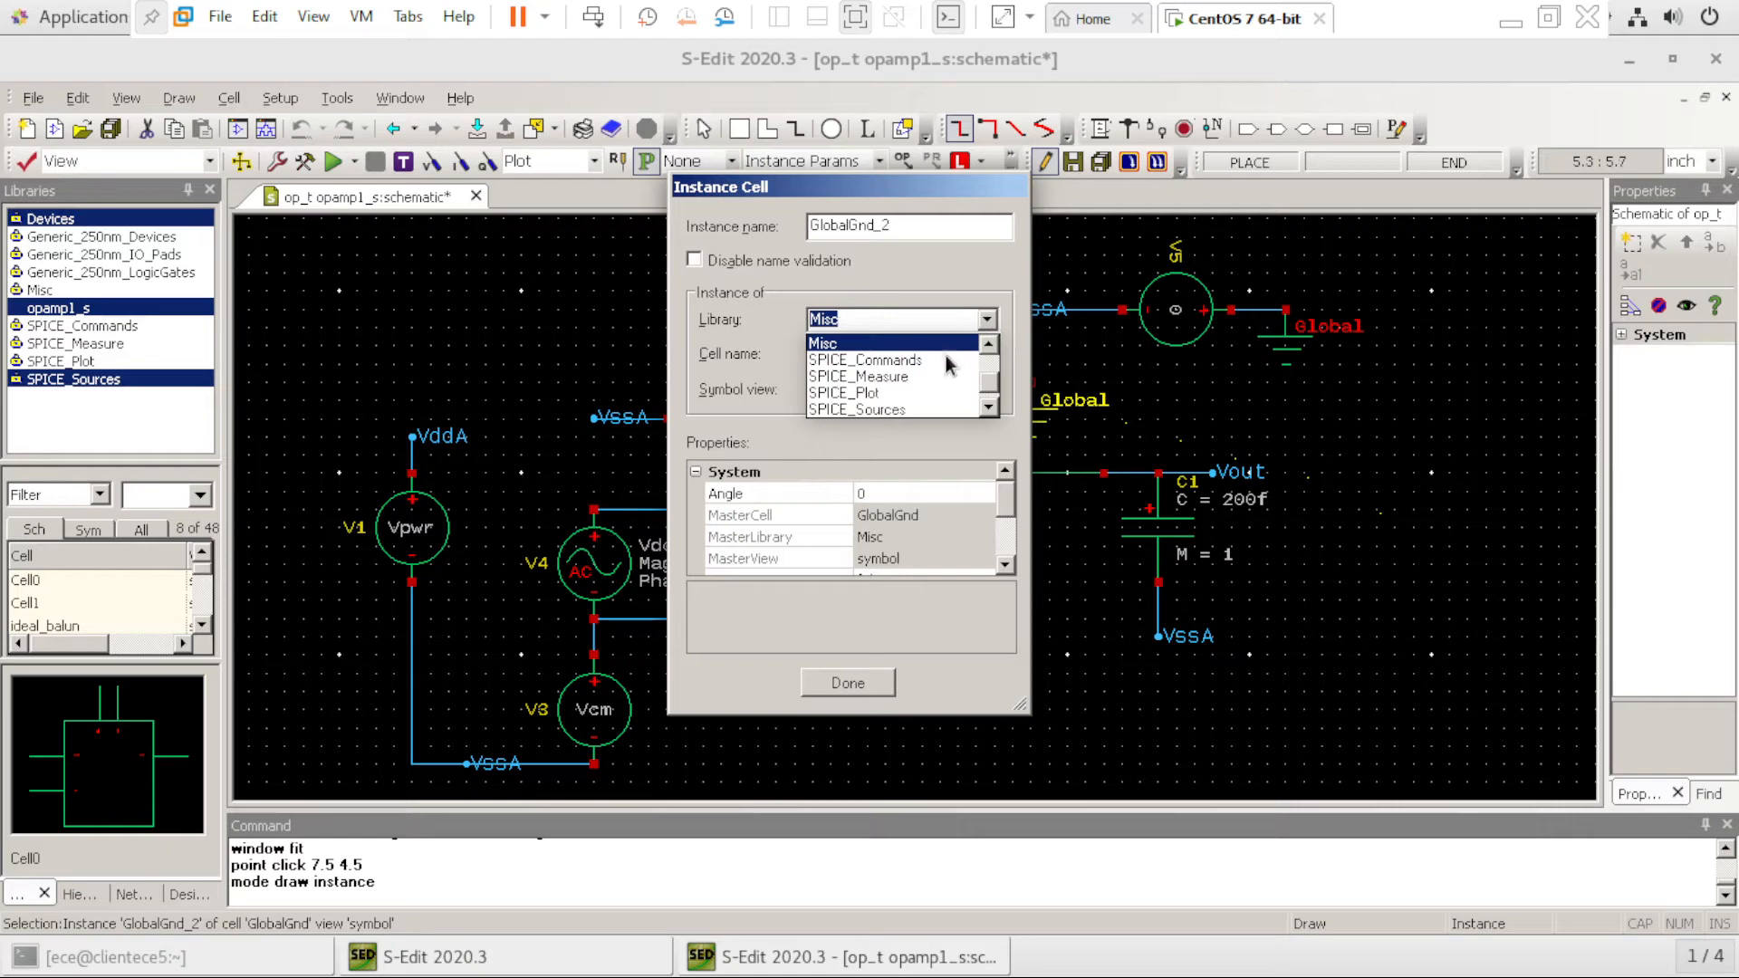
{"action": "left_click", "coordinate": [893, 393]}
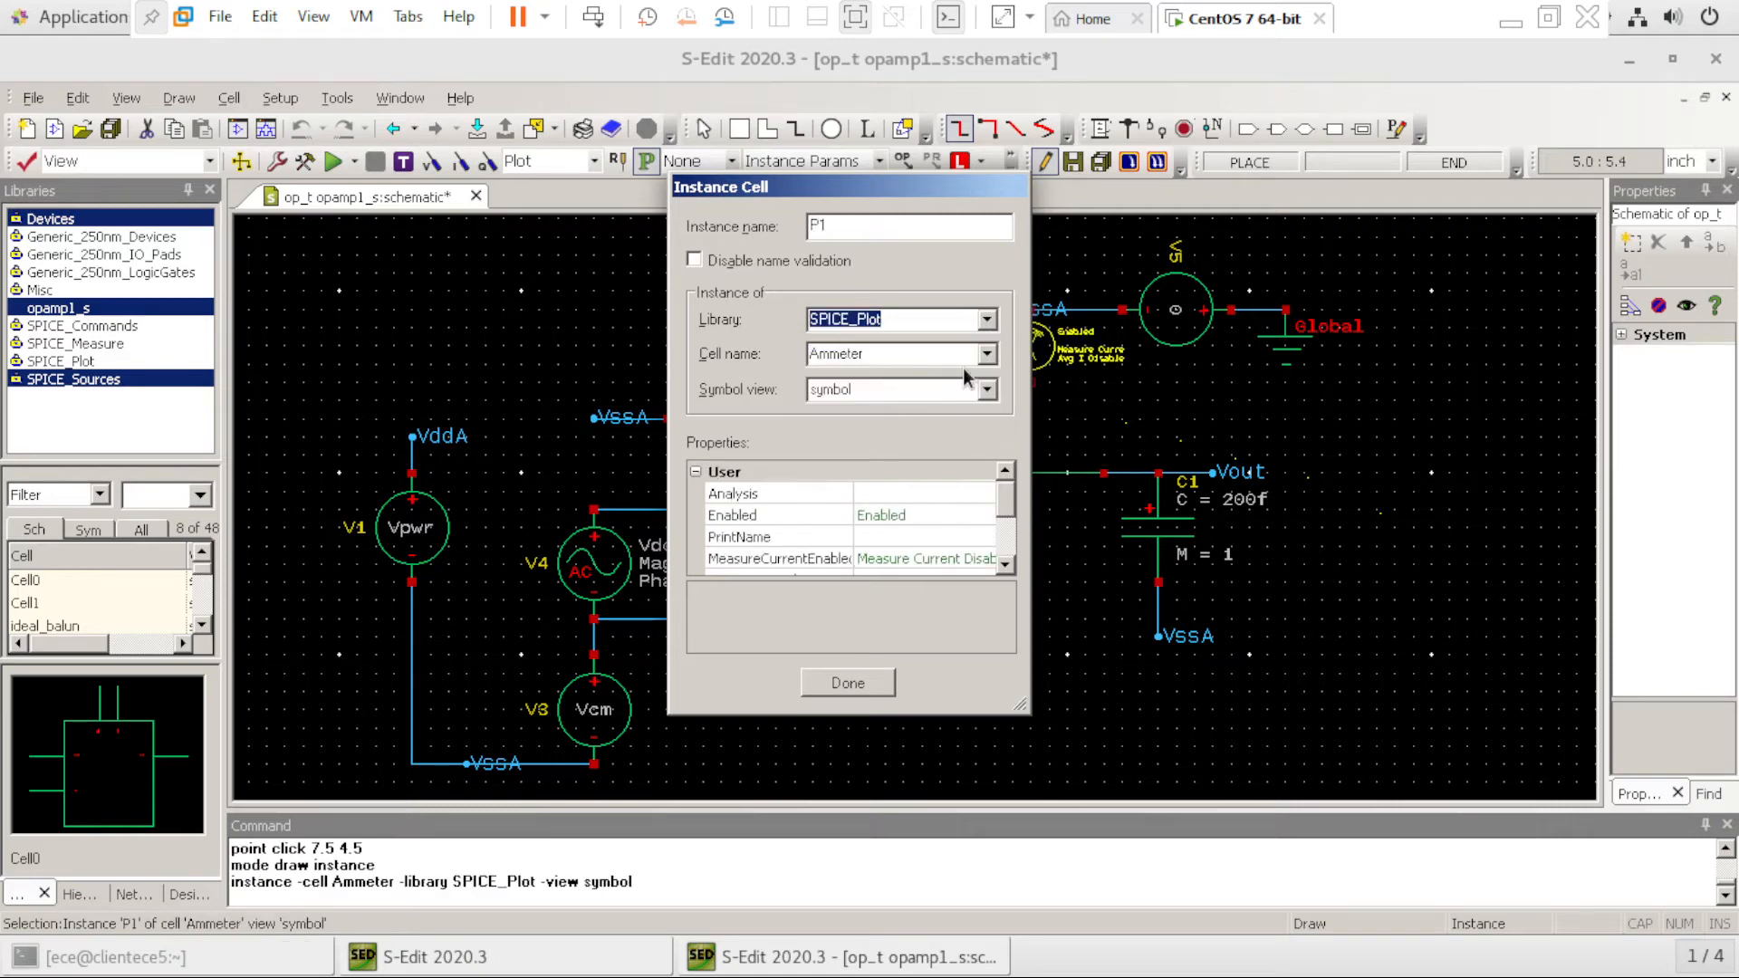
{"action": "left_click", "coordinate": [987, 353]}
{"action": "scroll", "coordinate": [922, 405], "scroll_direction": "down", "scroll_amount": 2}
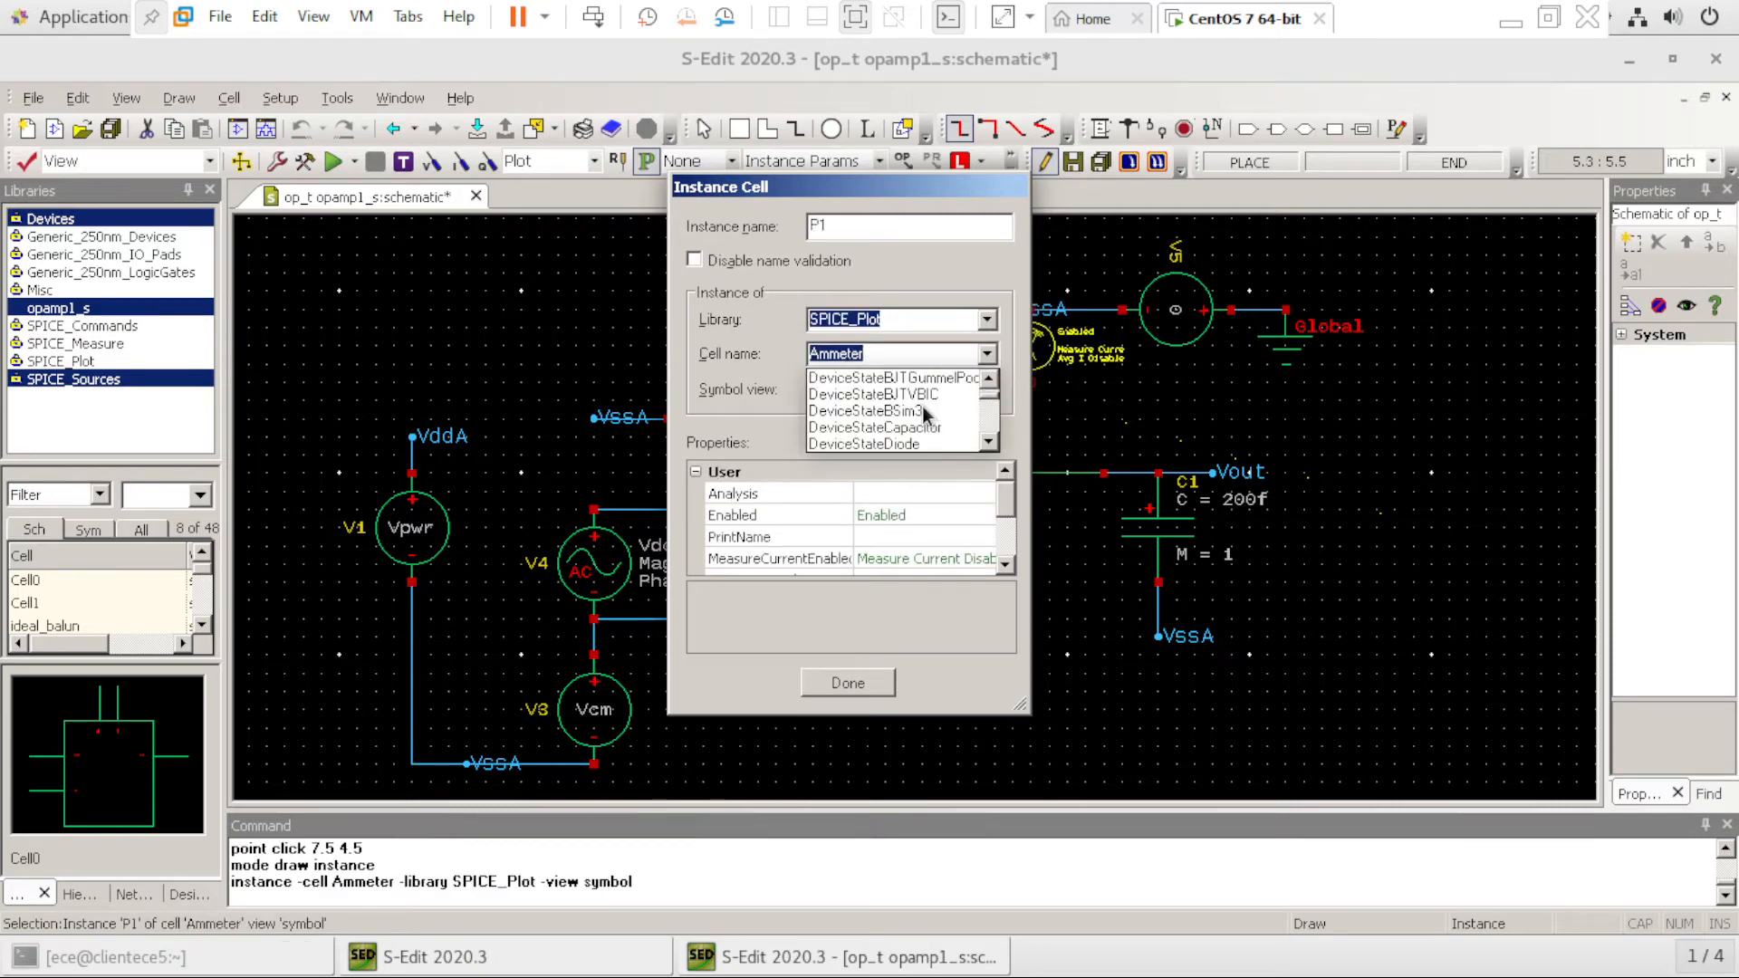
{"action": "scroll", "coordinate": [923, 412], "scroll_direction": "down", "scroll_amount": 6}
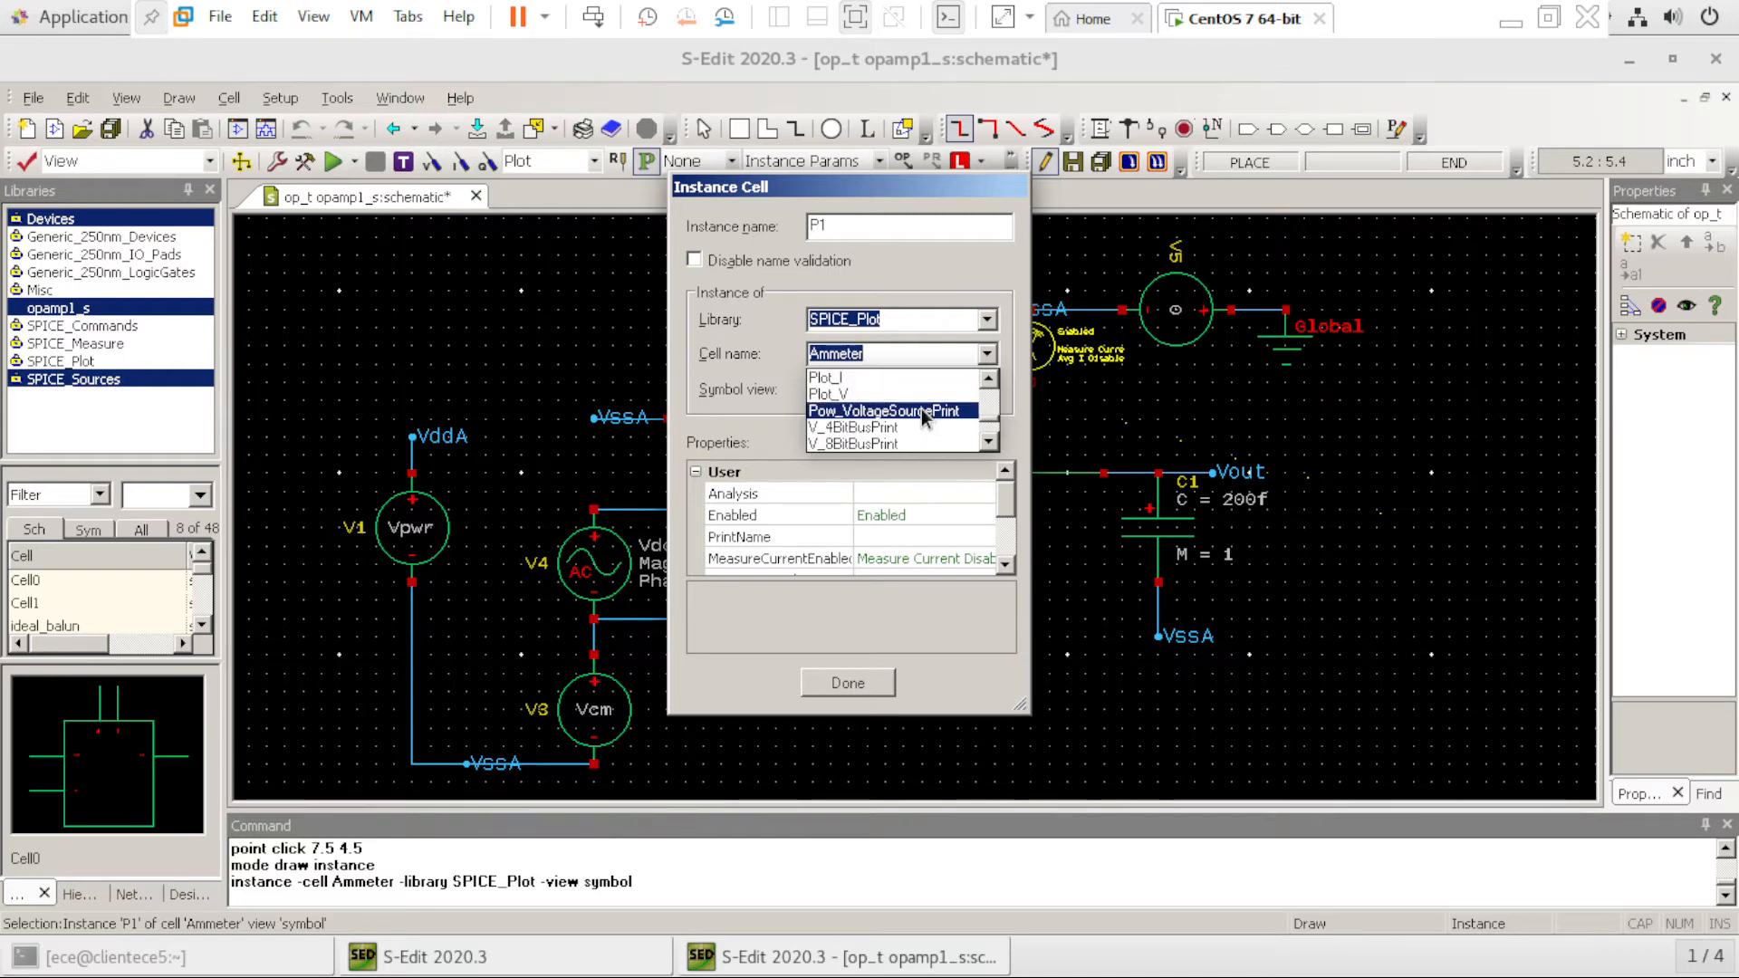
{"action": "left_click", "coordinate": [988, 443]}
{"action": "left_click", "coordinate": [988, 443]}
{"action": "left_click", "coordinate": [988, 443]}
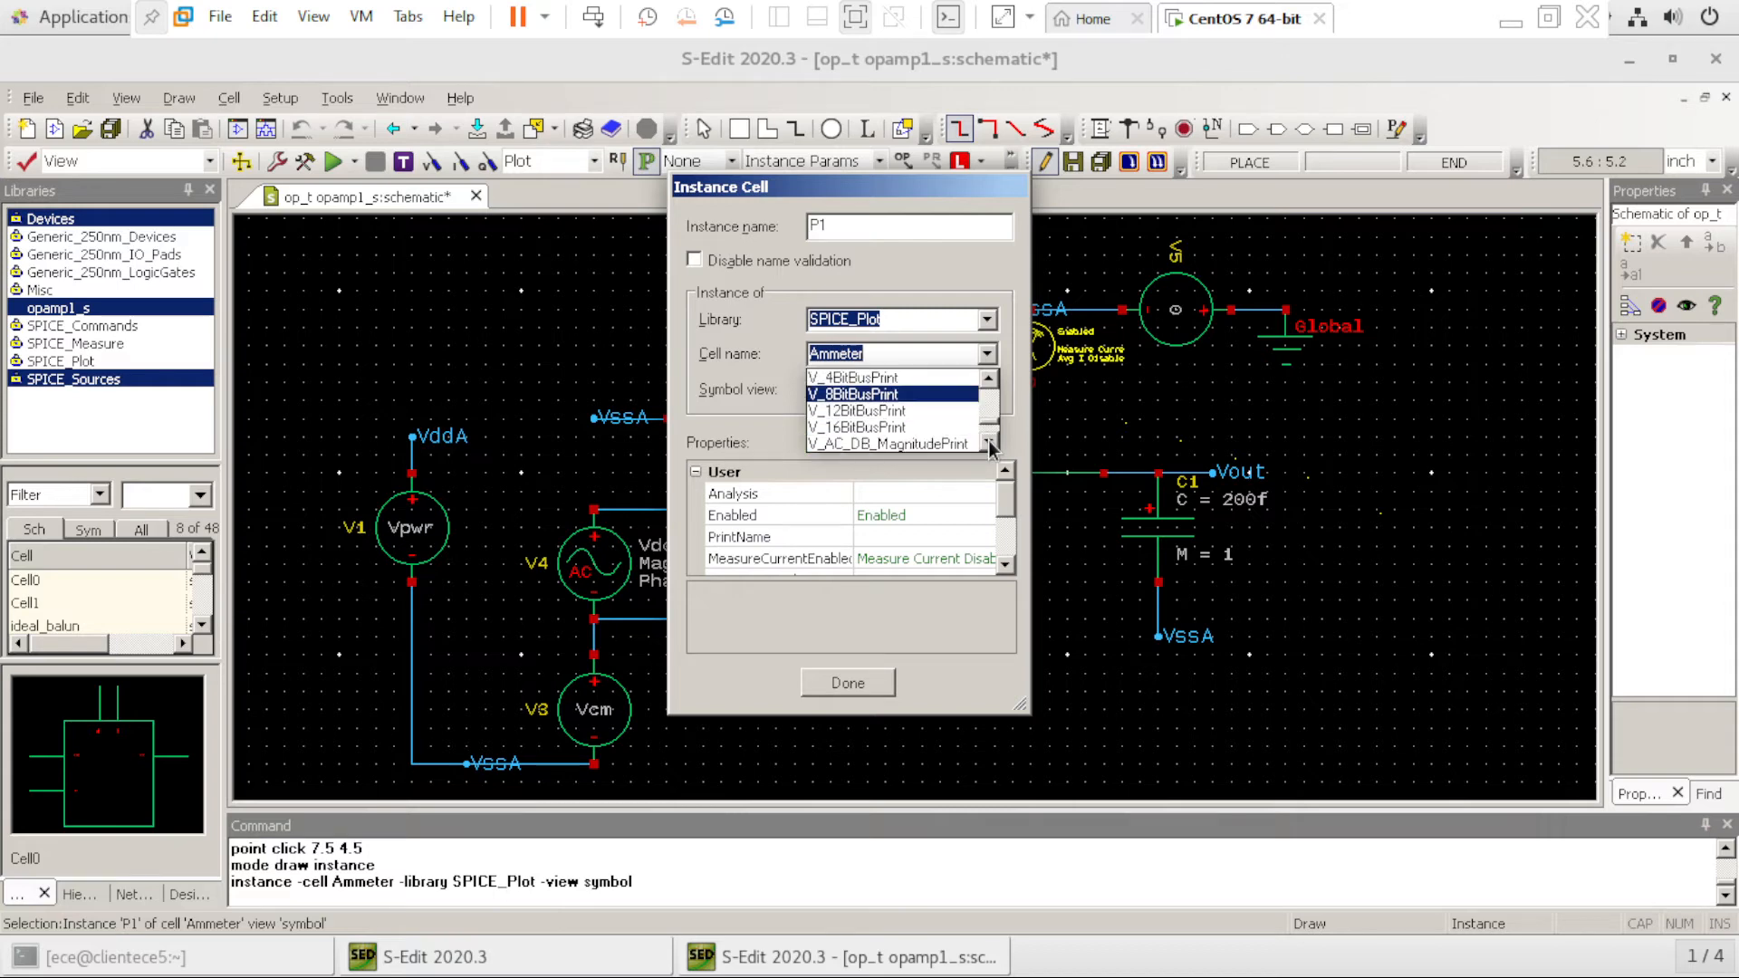
{"action": "left_click", "coordinate": [988, 443]}
{"action": "left_click", "coordinate": [988, 443]}
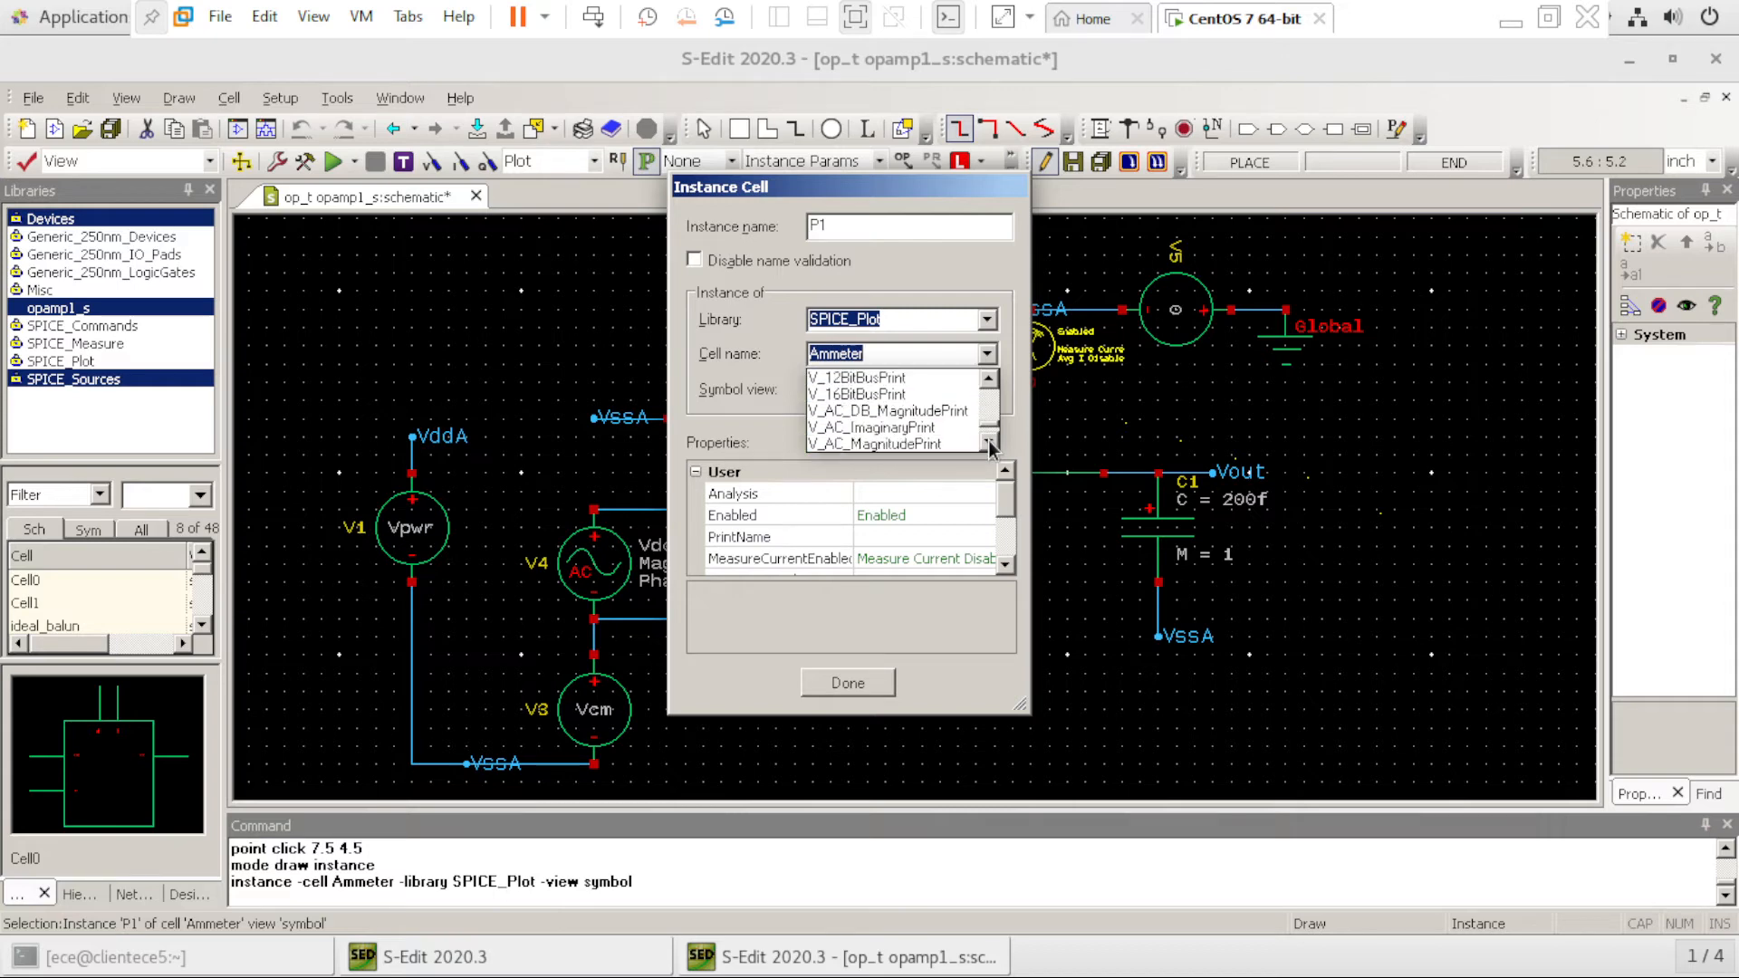
{"action": "left_click", "coordinate": [884, 411]}
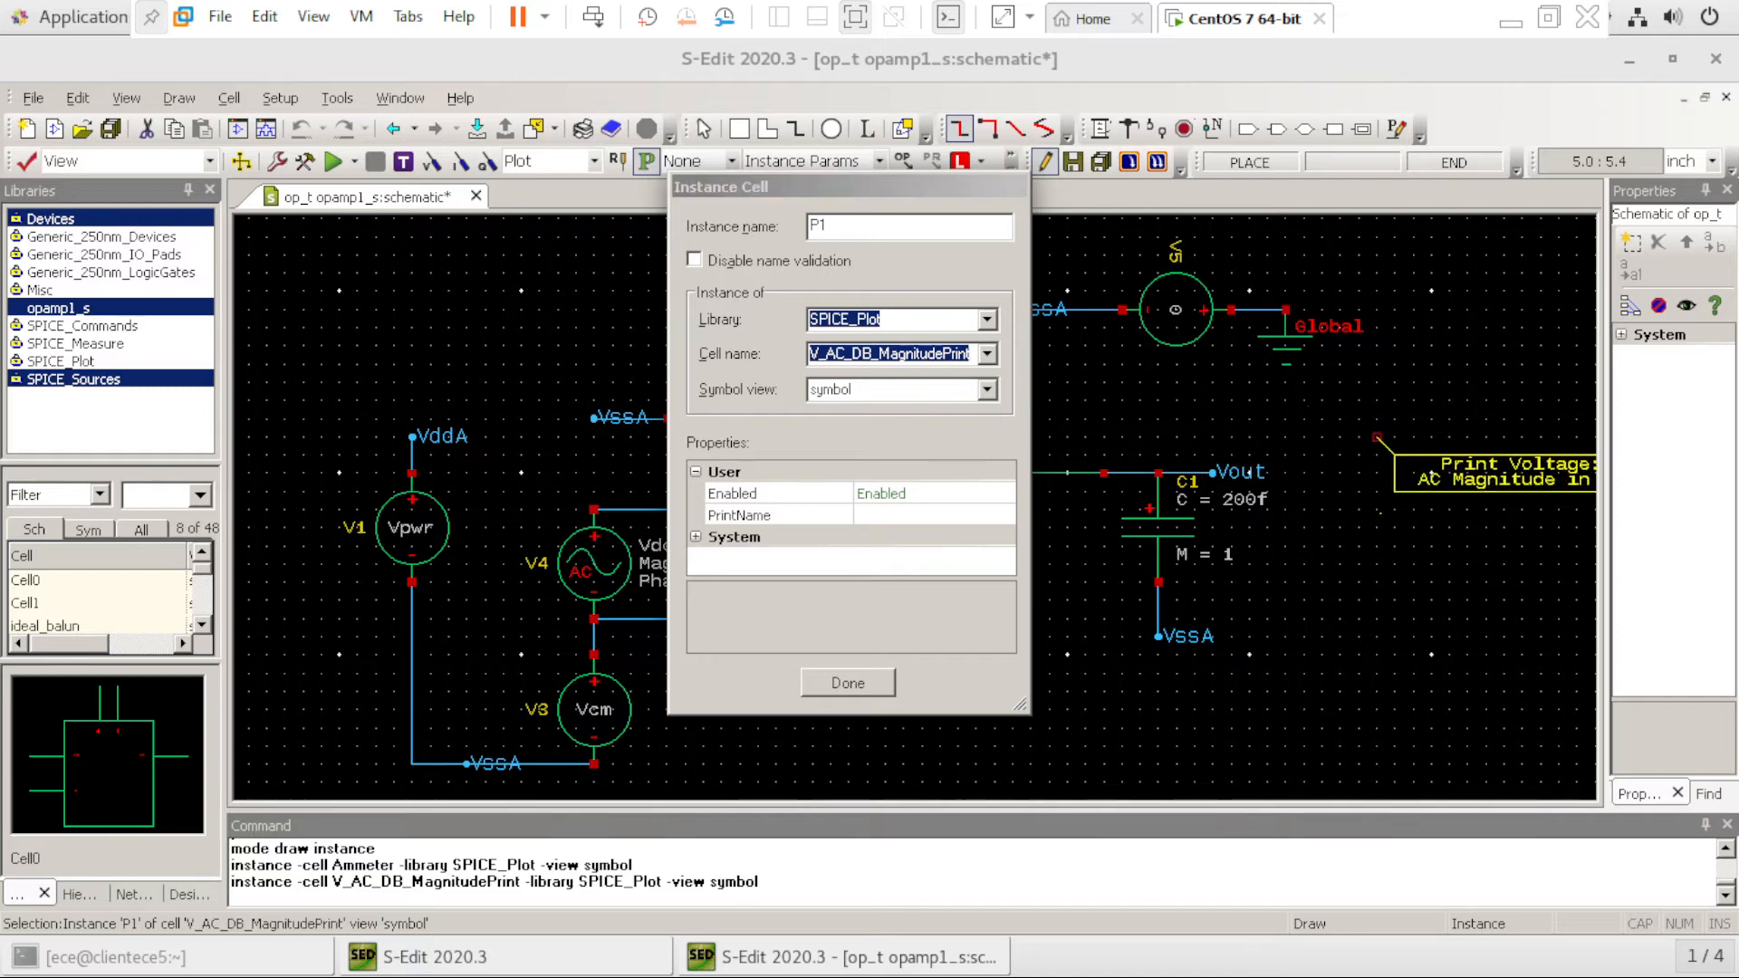
{"action": "left_click", "coordinate": [1321, 418]}
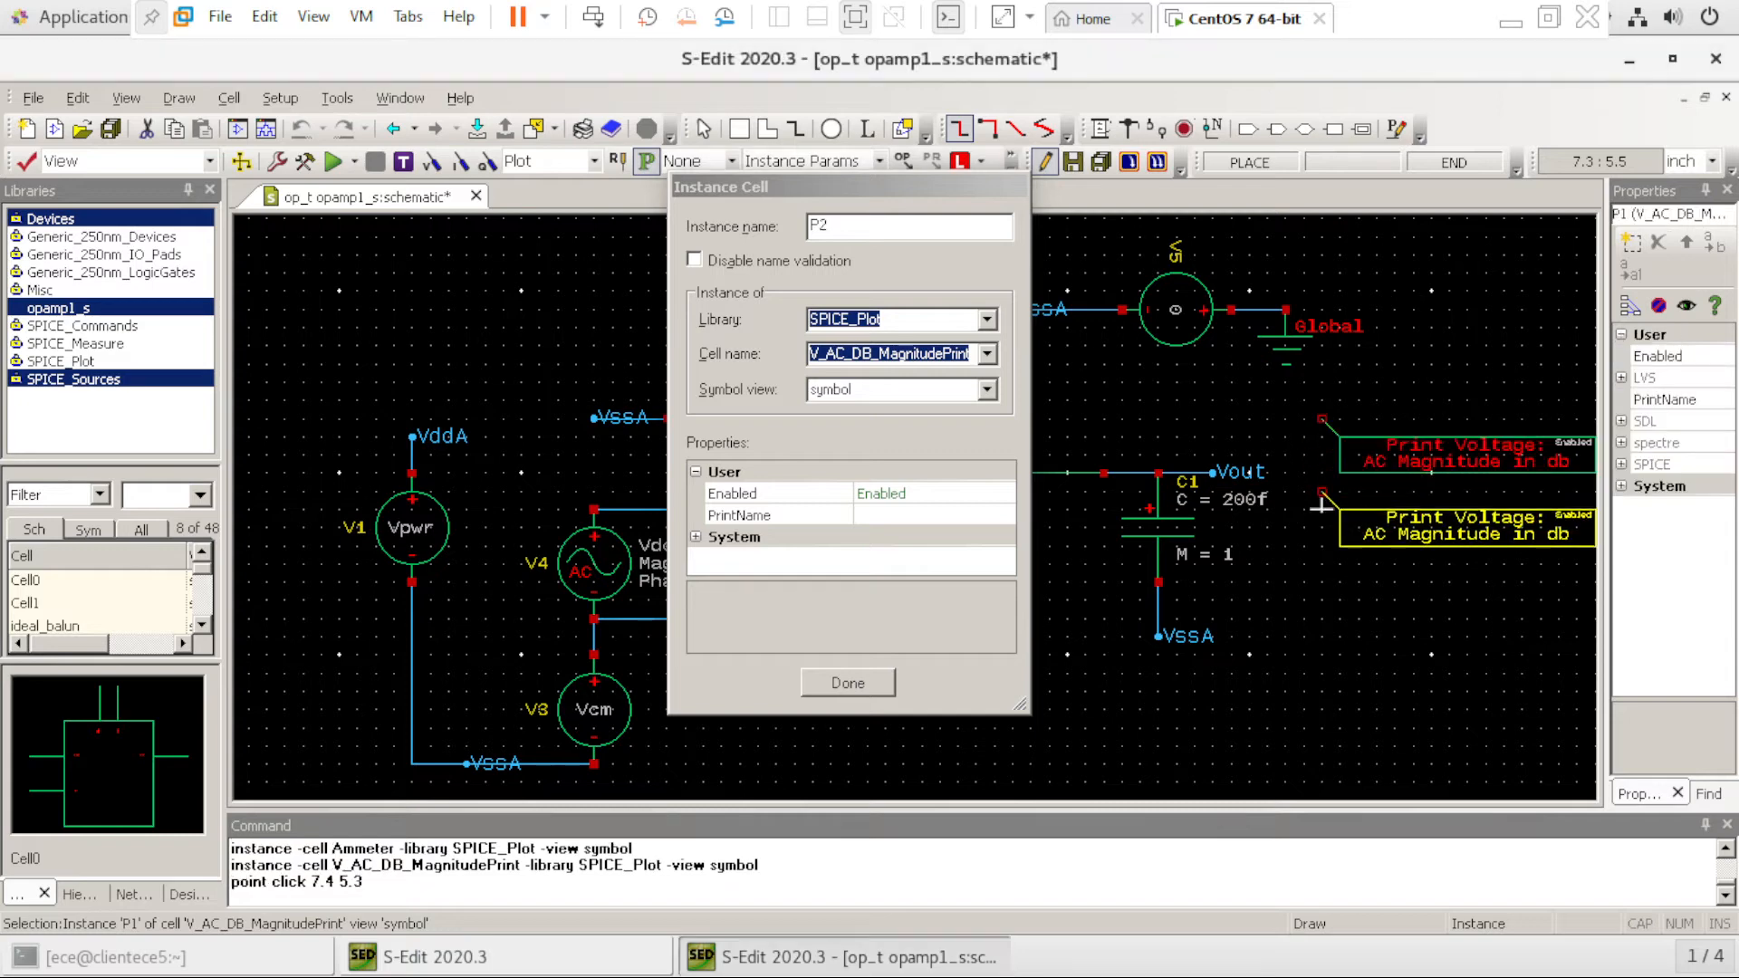
Place a V_AC_PhasePrint instance from SPICE_Plot about 0.4 inch directly below the AC magnitude print
{"action": "left_click", "coordinate": [985, 357]}
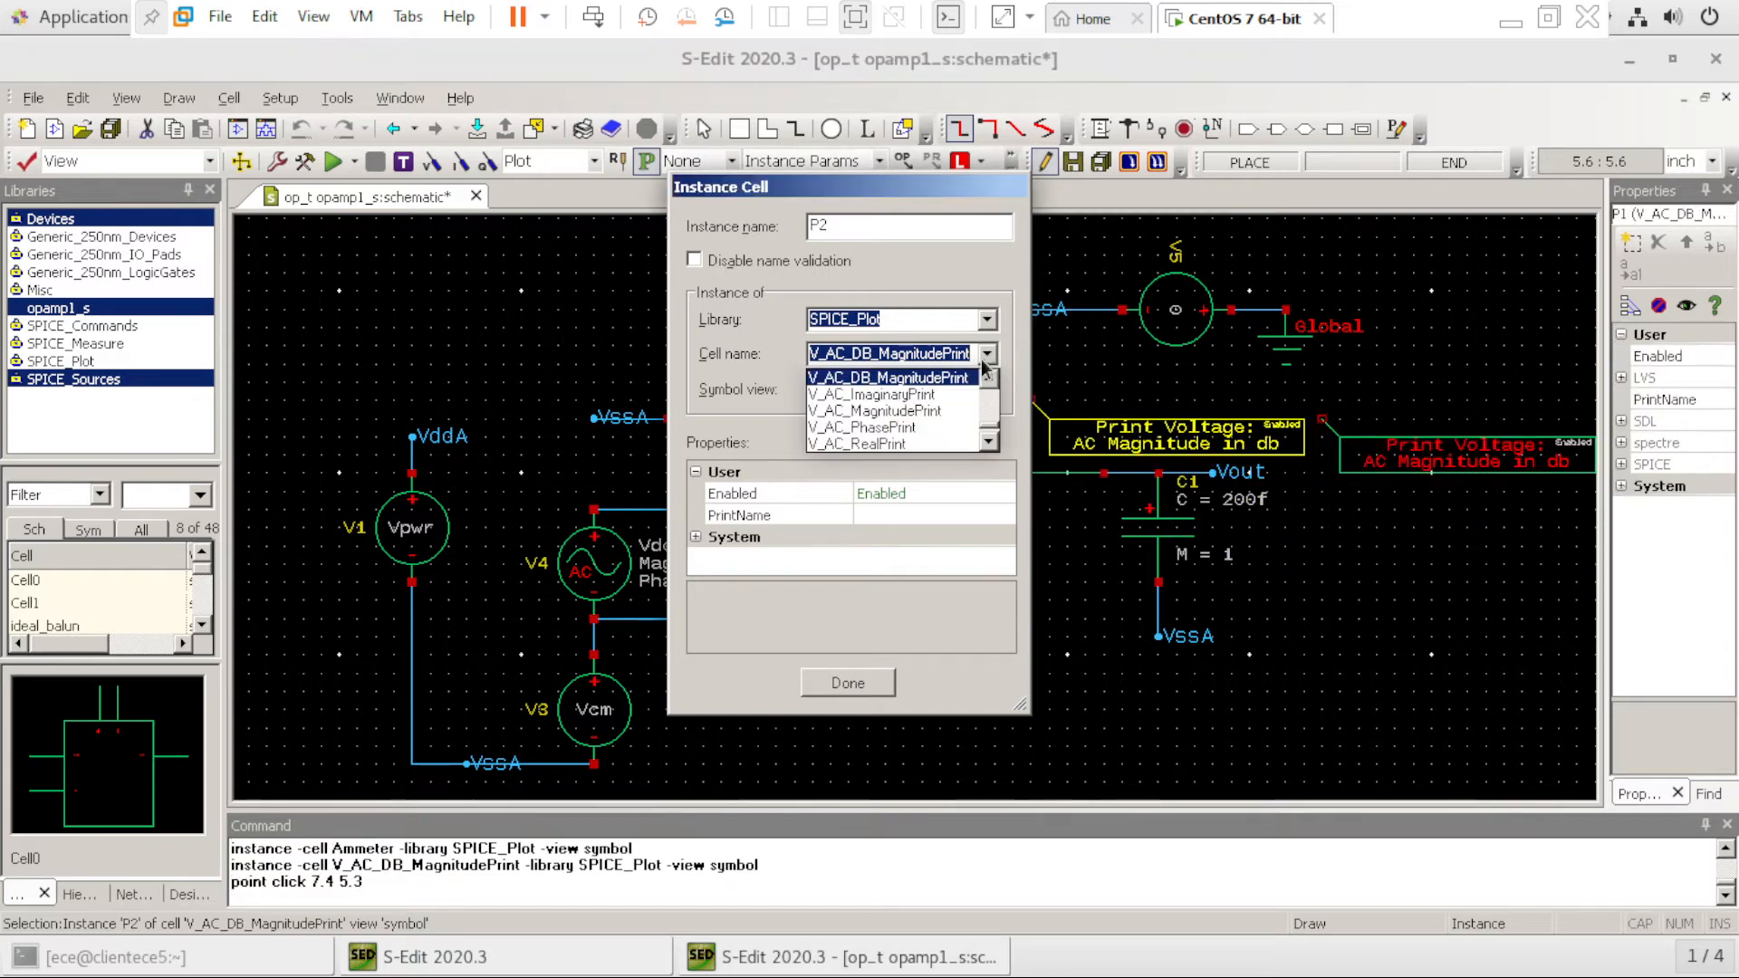
{"action": "left_click", "coordinate": [917, 438]}
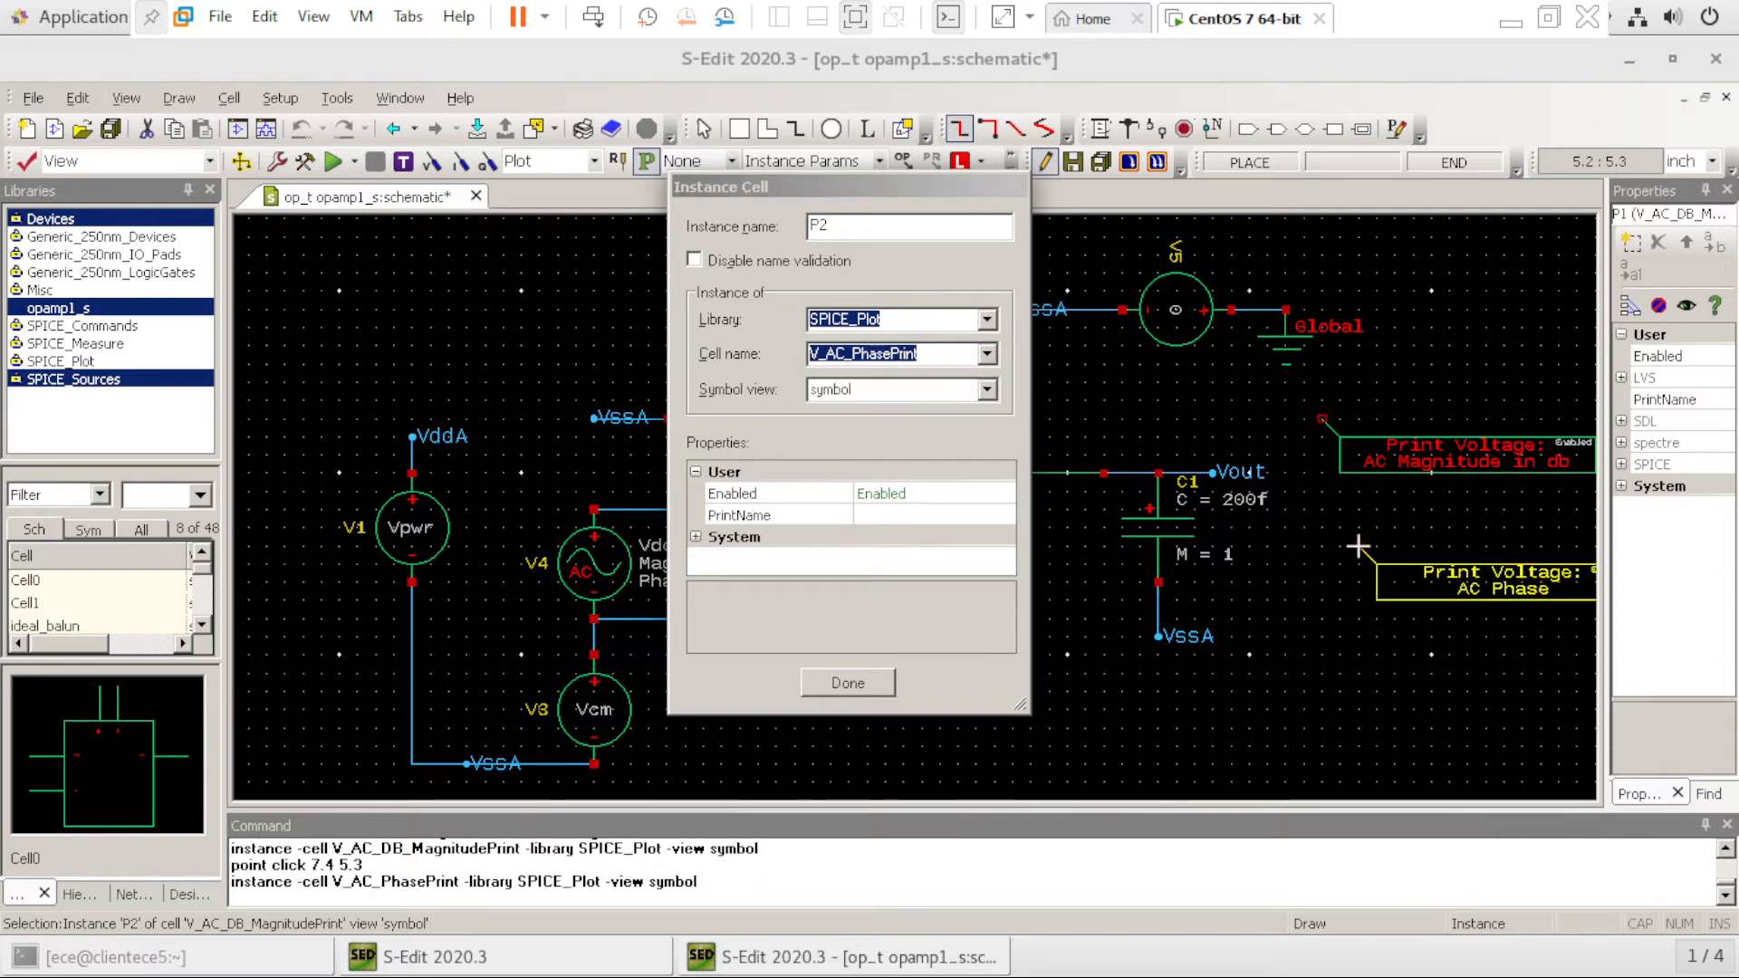
{"action": "left_click", "coordinate": [1321, 491]}
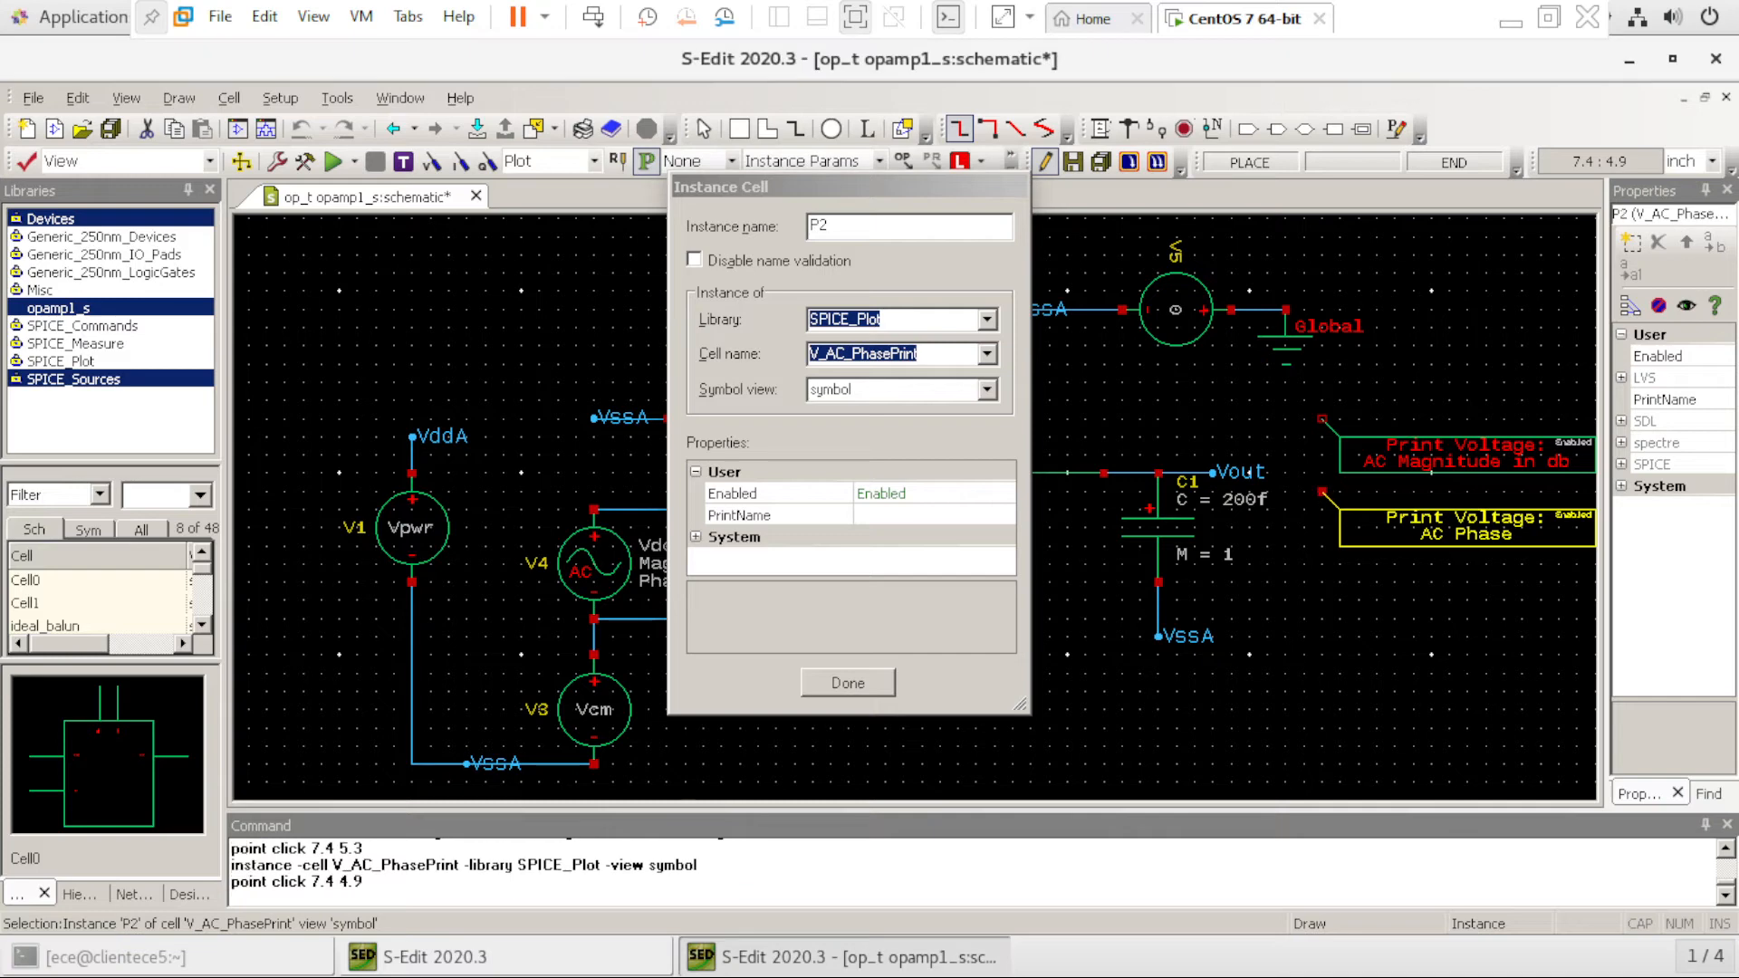
Place an AC_Gain instance from the SPICE_Measure library about 0.5 inch directly below the AC phase print
{"action": "left_click", "coordinate": [991, 318]}
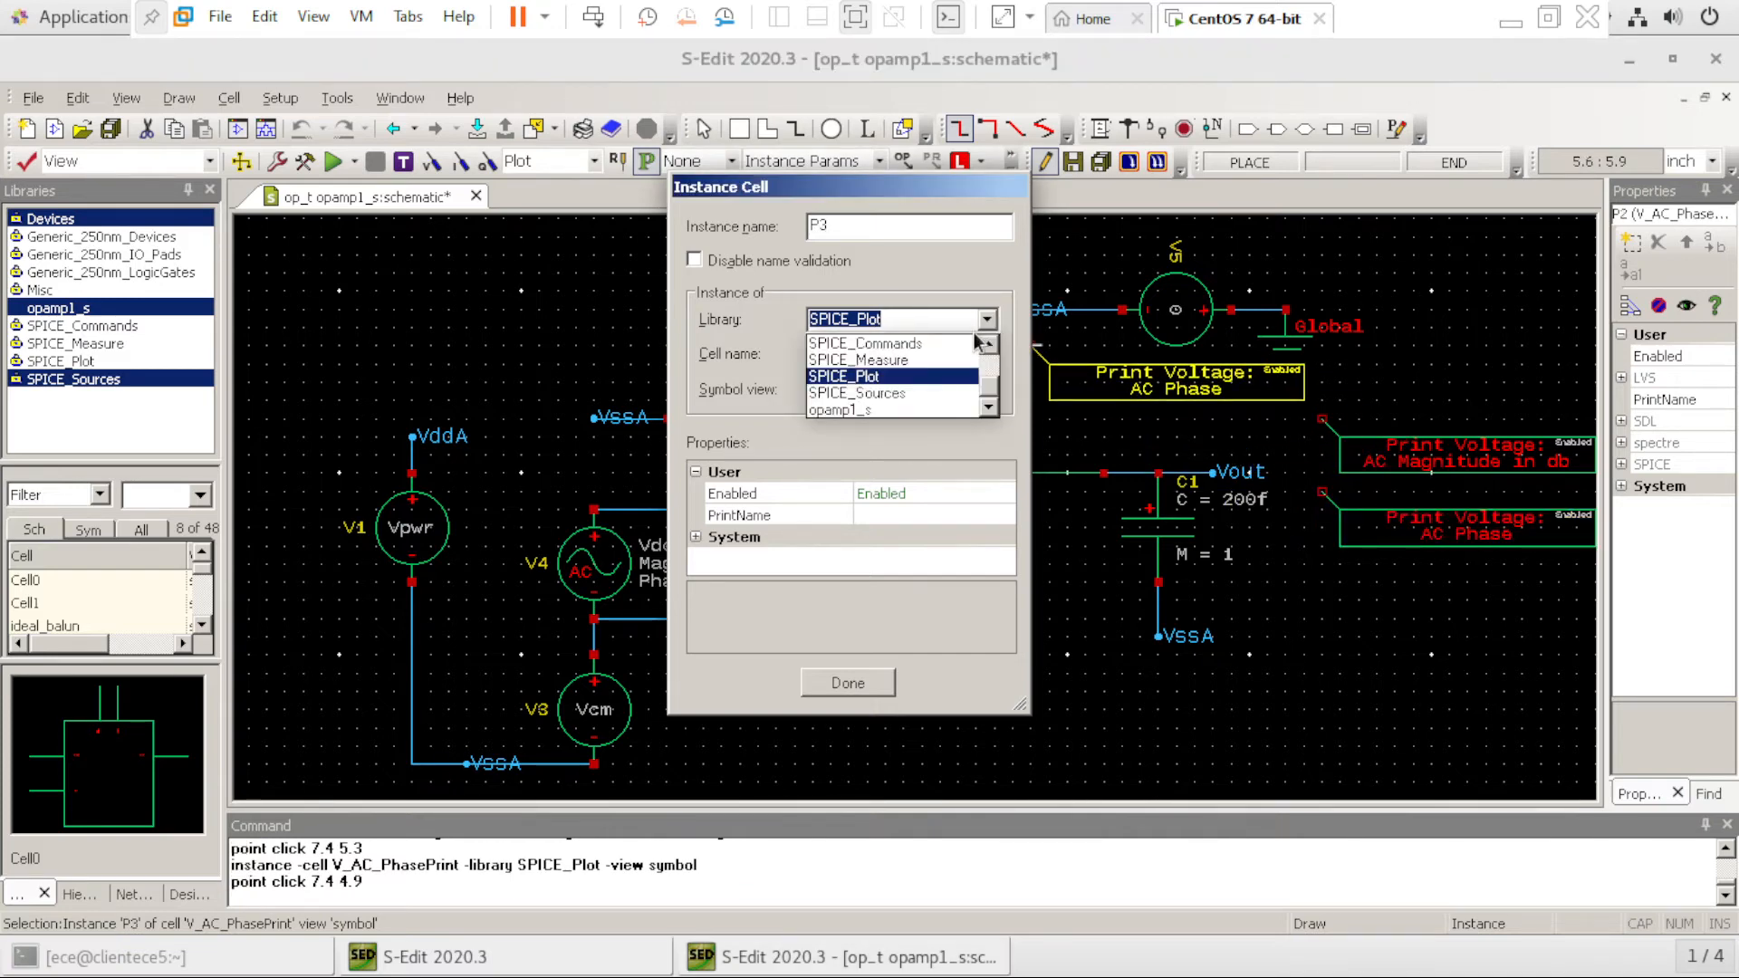
{"action": "left_click", "coordinate": [922, 360]}
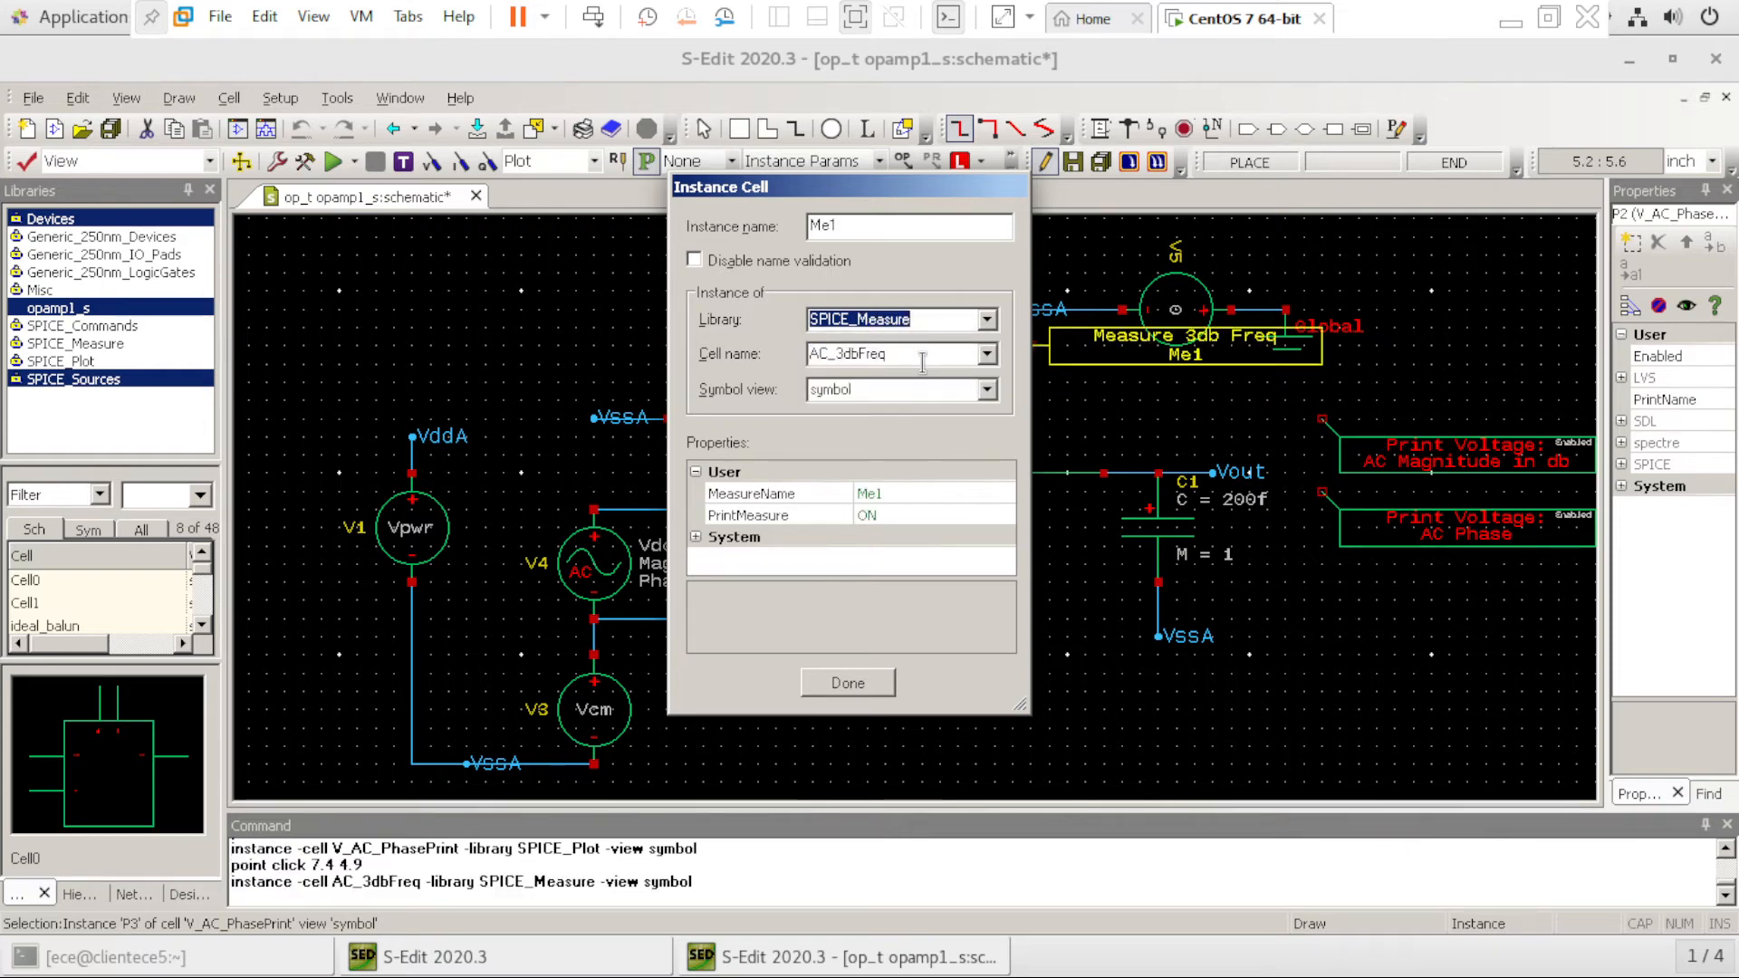
{"action": "left_click", "coordinate": [989, 358]}
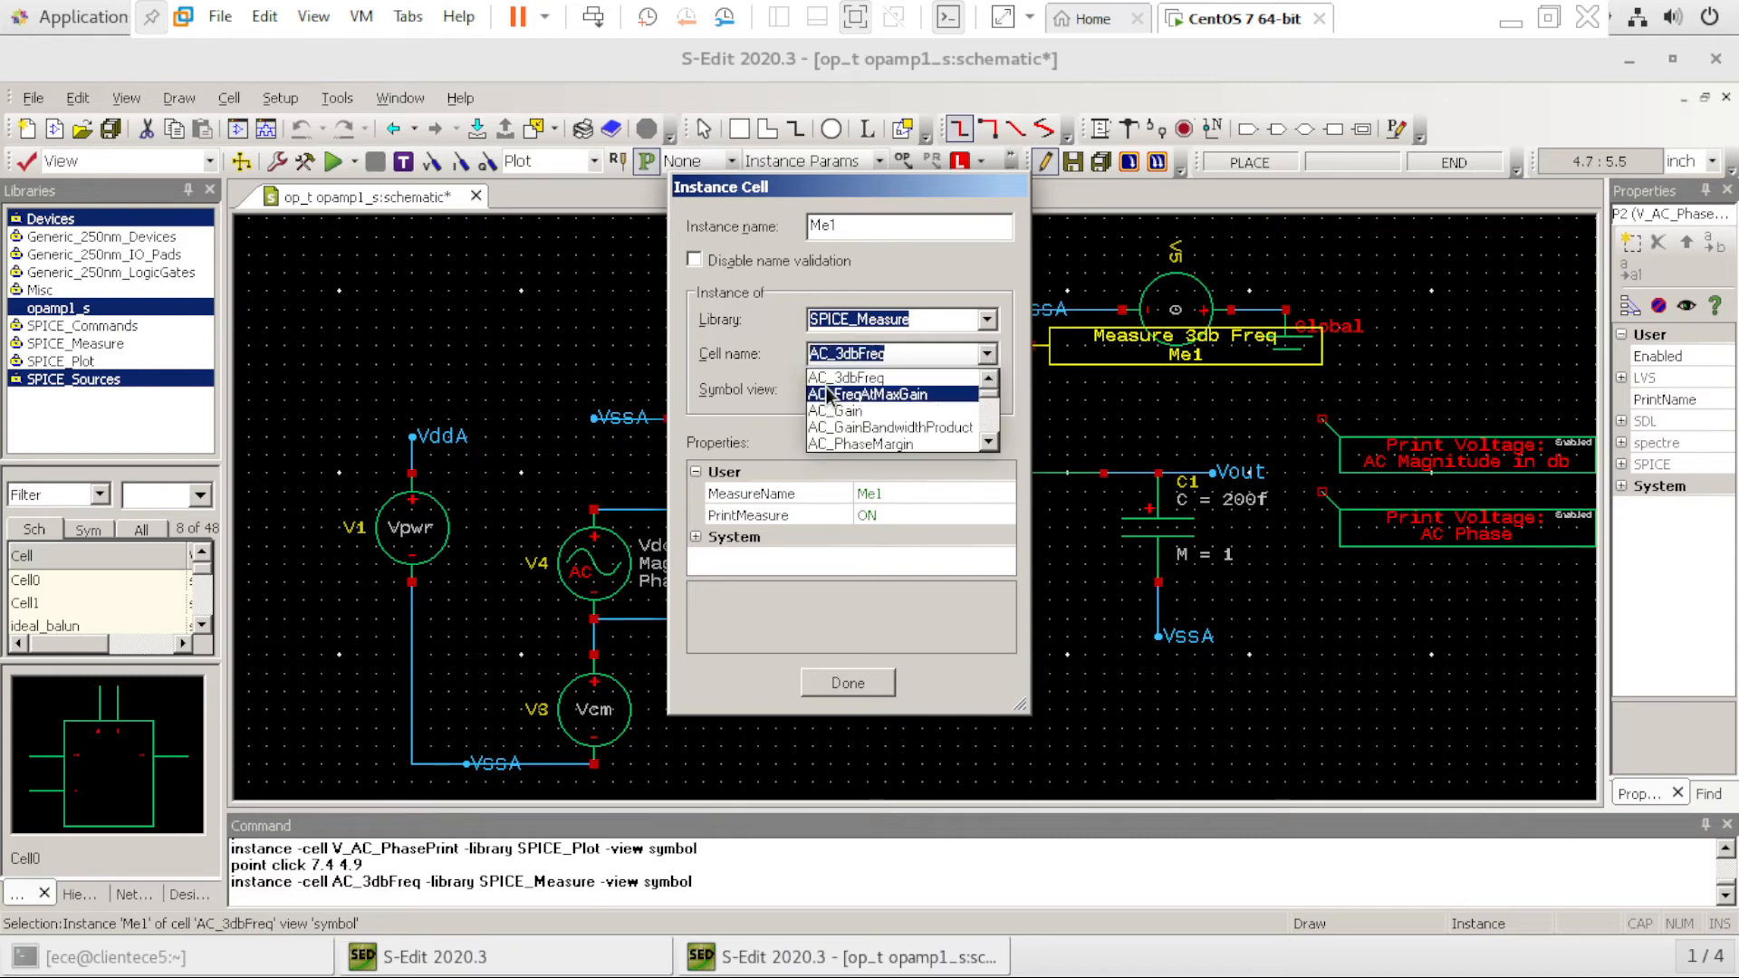
{"action": "left_click", "coordinate": [876, 417]}
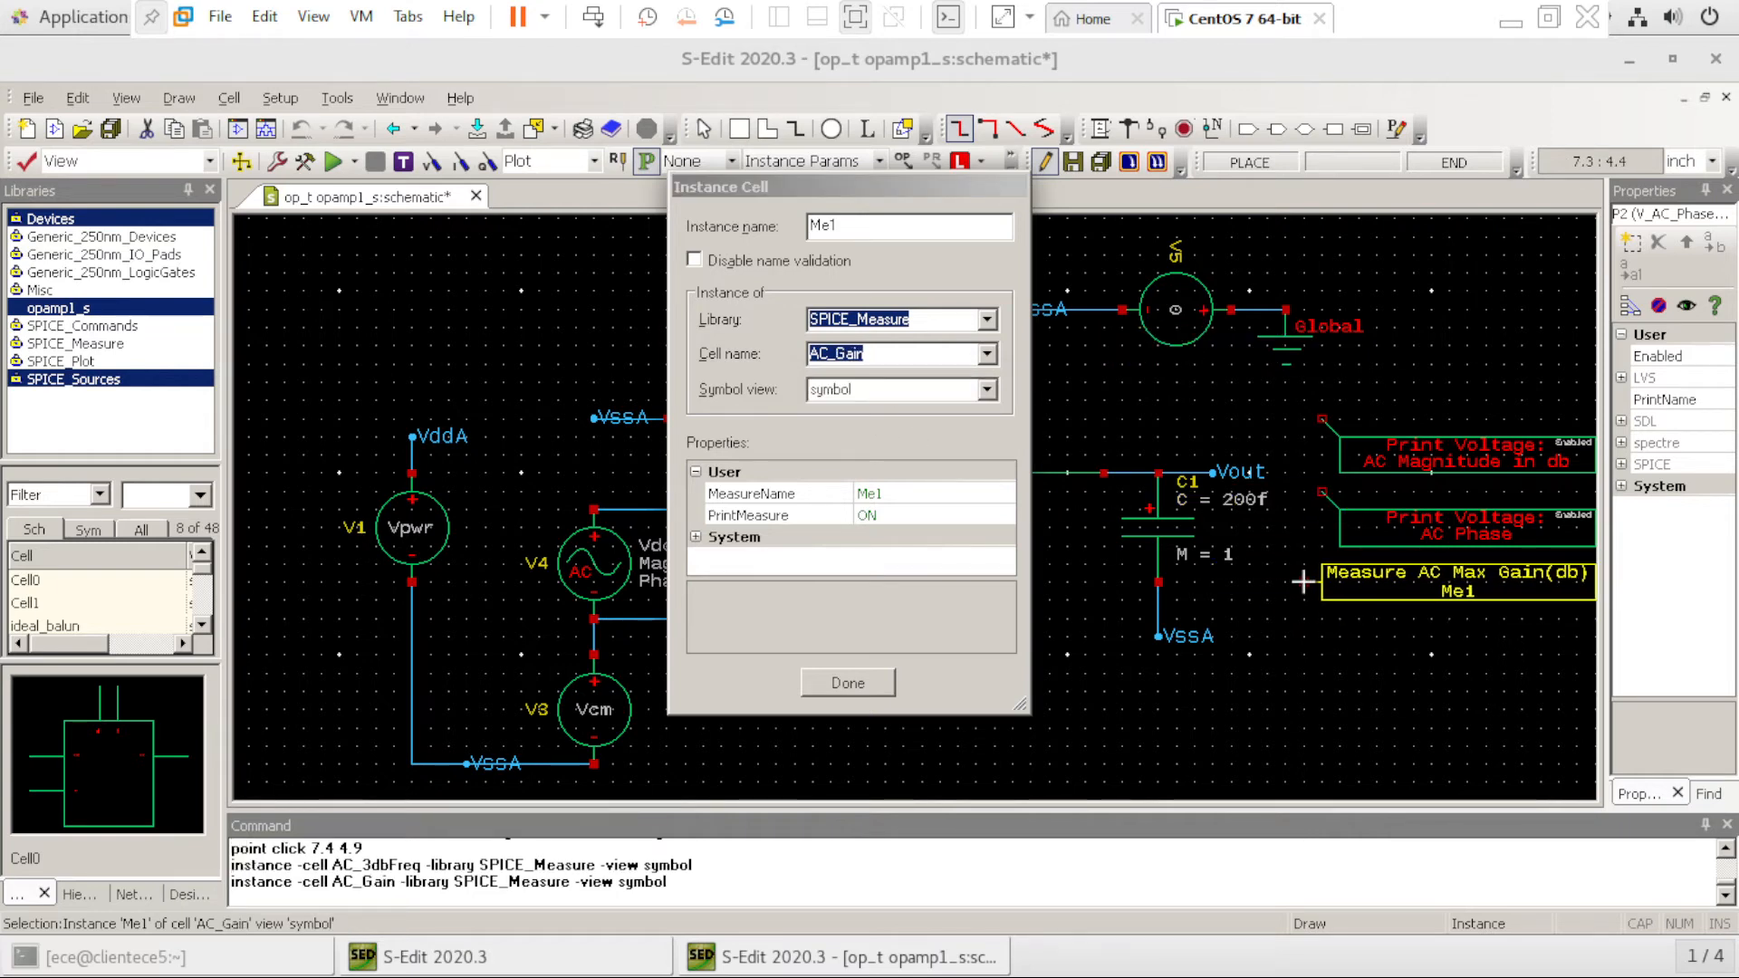
{"action": "left_click", "coordinate": [1321, 582]}
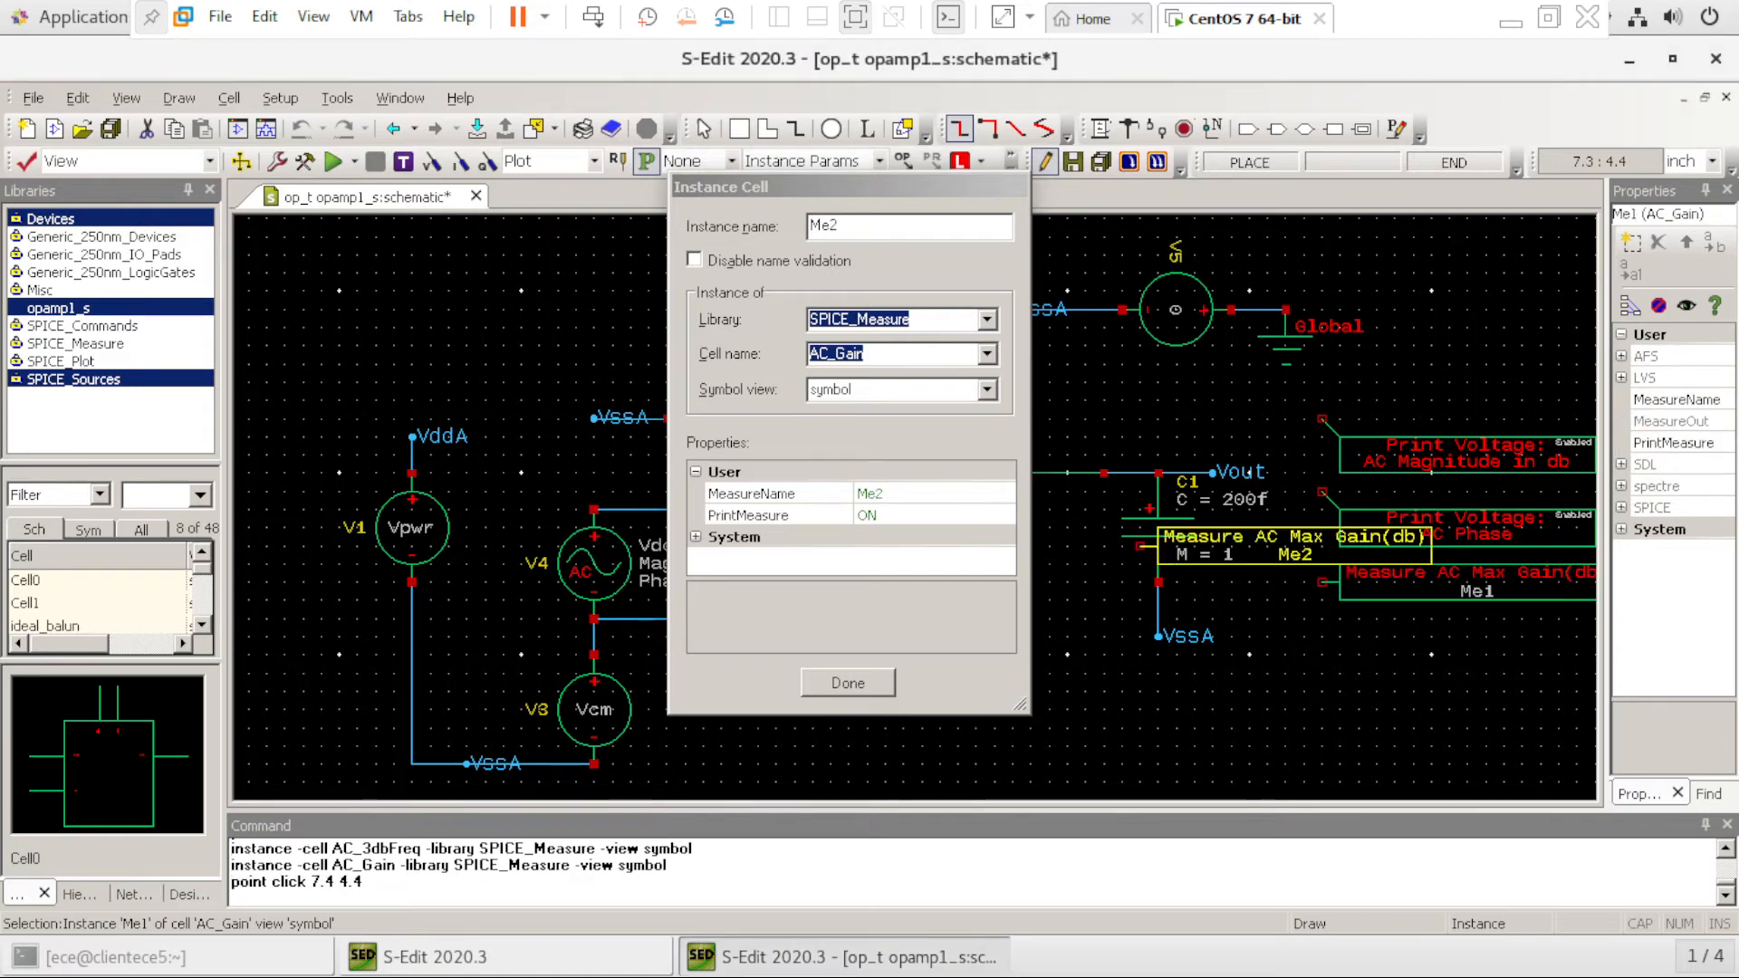
Place an AC_PhaseMargin instance from SPICE_Measure about 0.3 inch directly below the AC gain measurement
{"action": "left_click", "coordinate": [991, 351]}
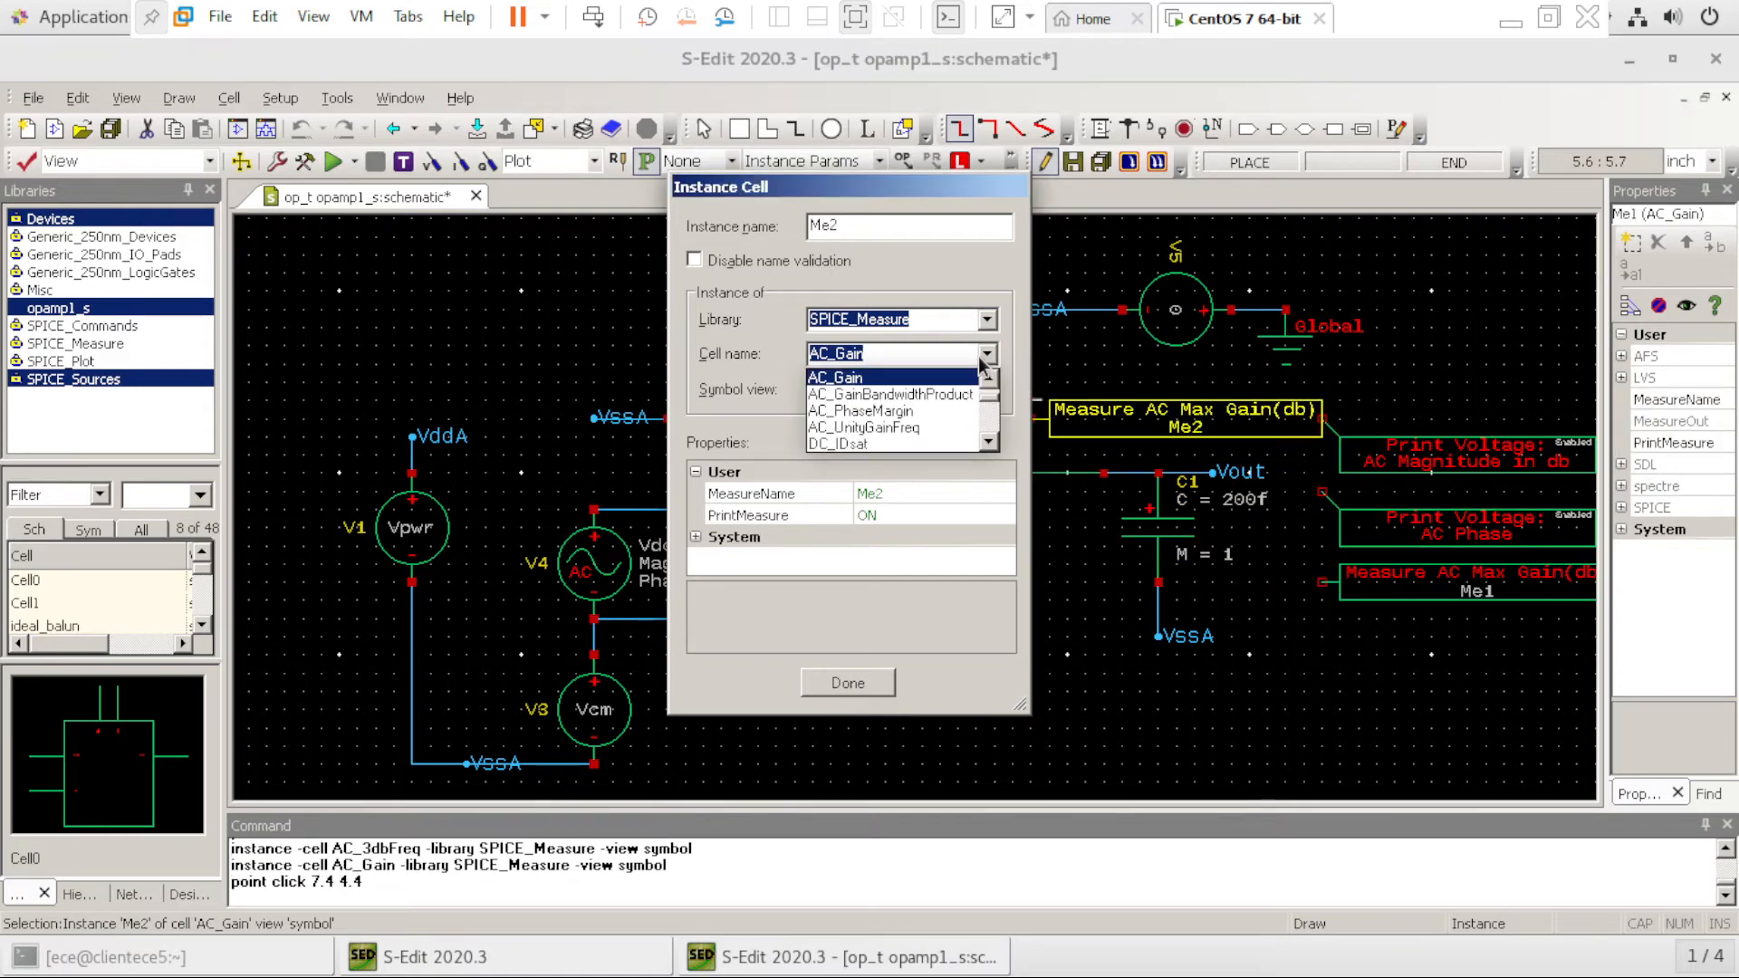
{"action": "left_click", "coordinate": [902, 410]}
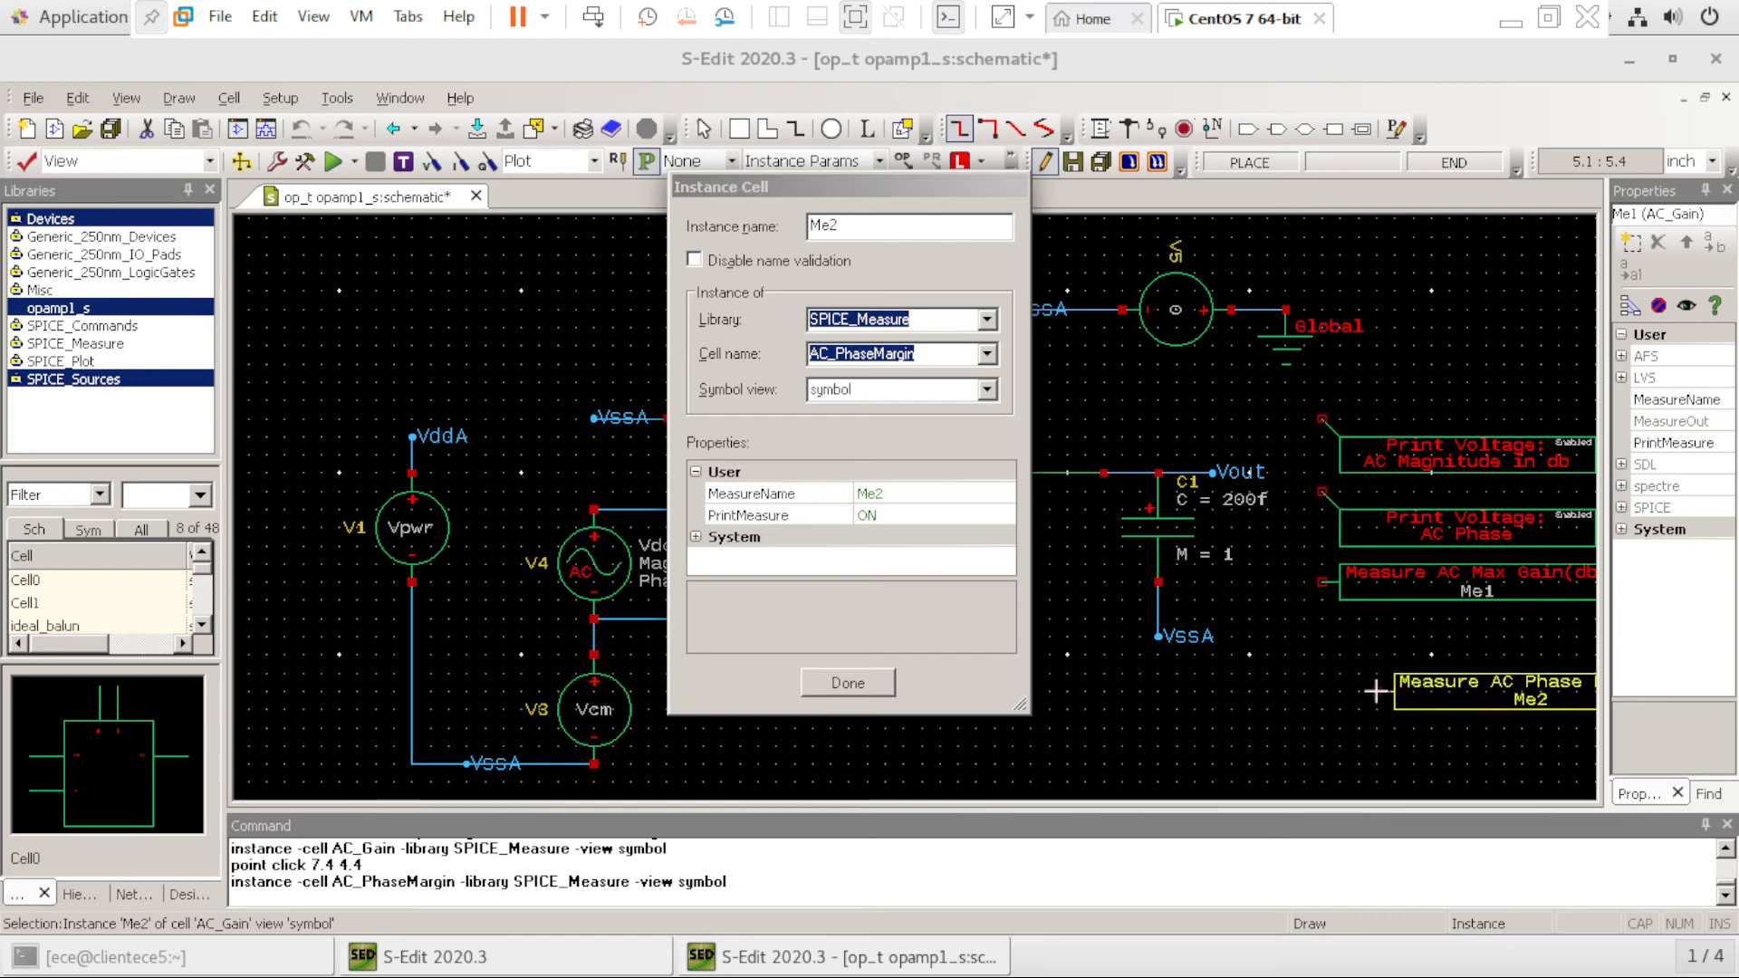
{"action": "left_click", "coordinate": [1321, 637]}
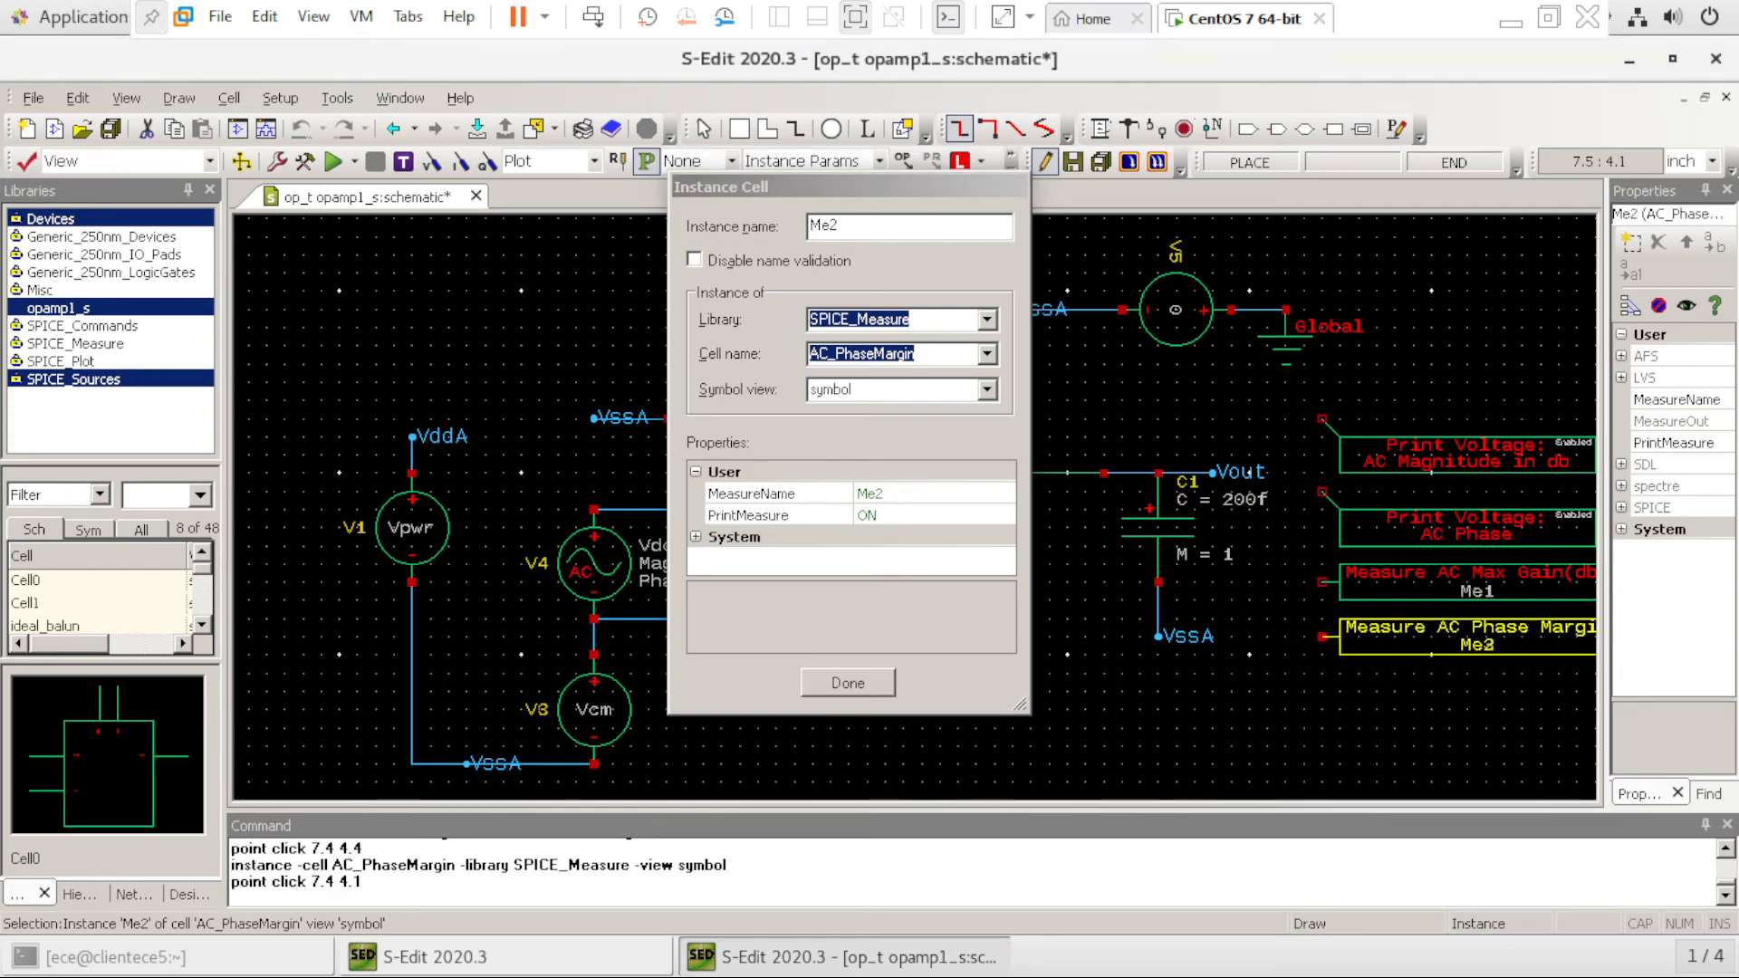
Place an AC_UnityGainFreq instance from SPICE_Measure about 0.3 inch directly below the AC phase margin measurement
{"action": "left_click", "coordinate": [997, 359]}
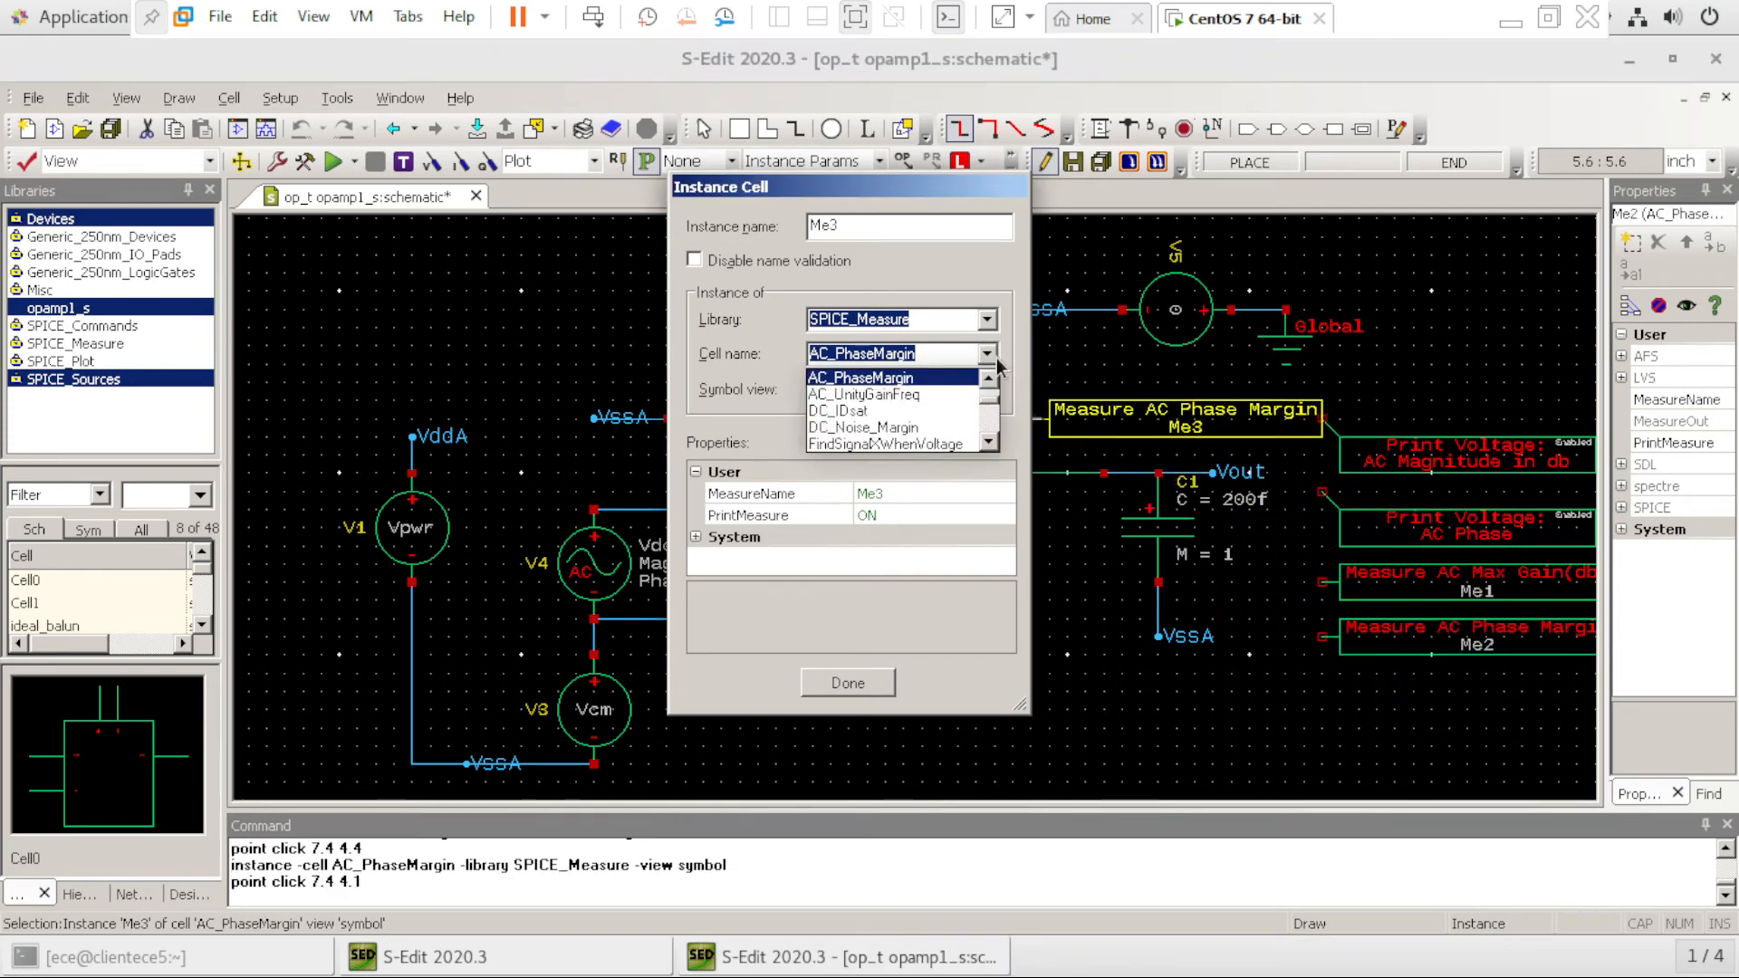
{"action": "left_click", "coordinate": [931, 396]}
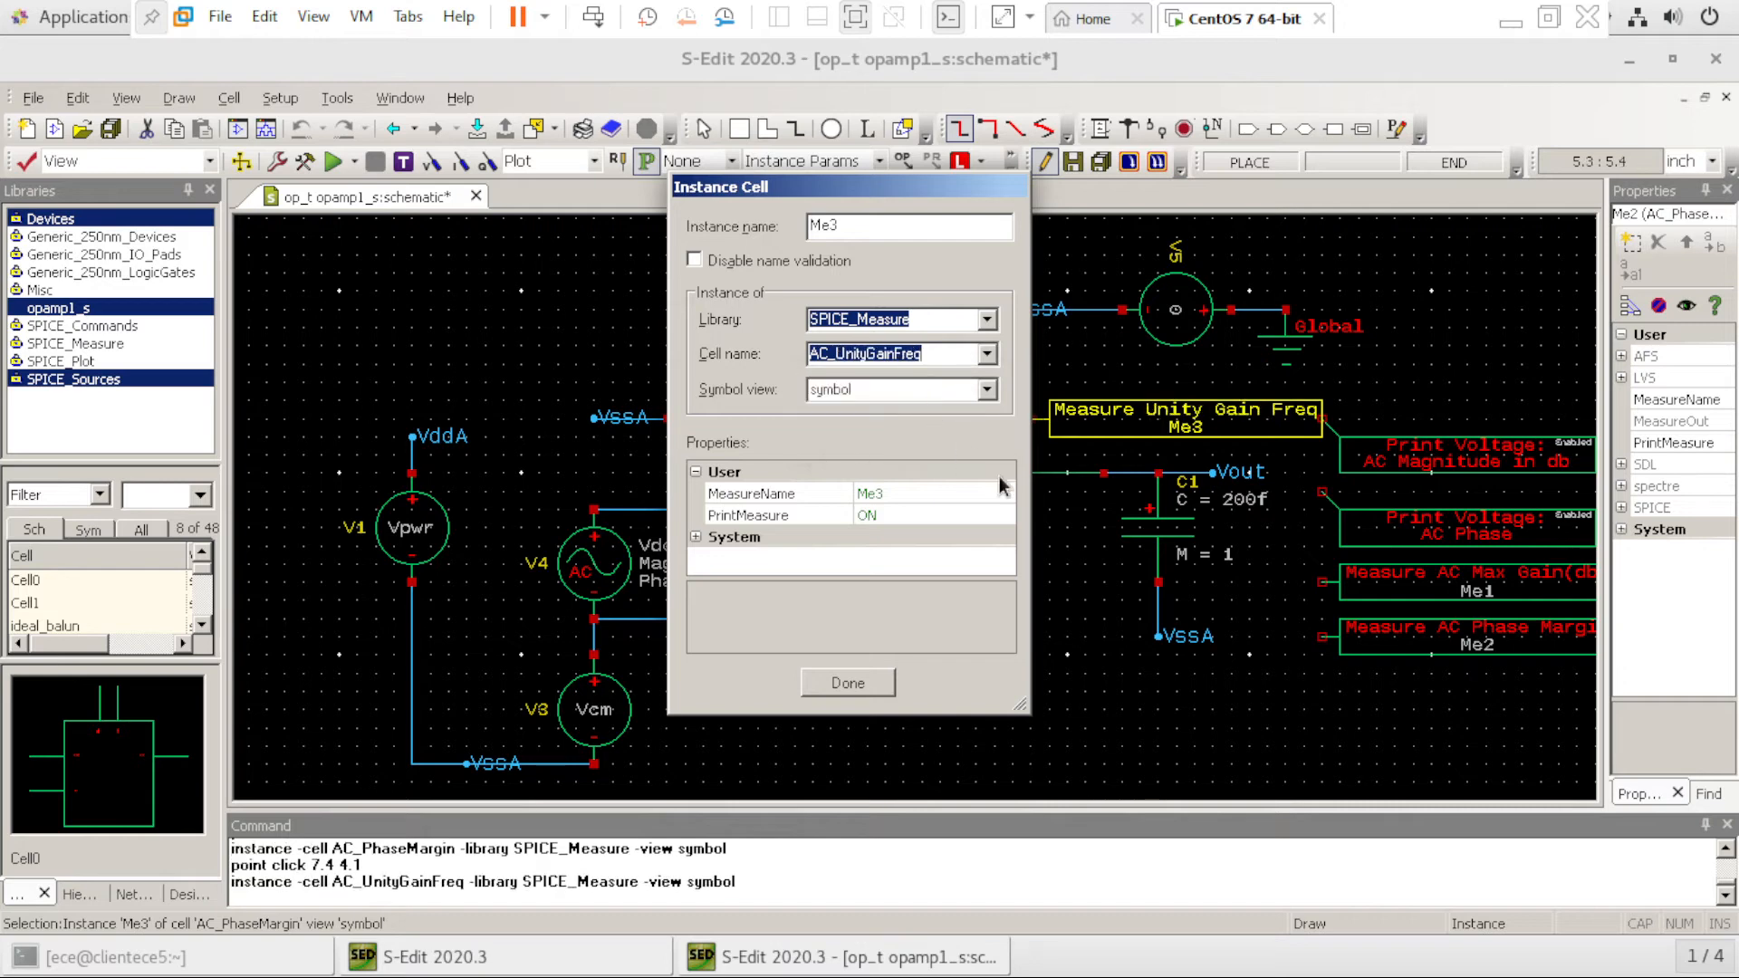
{"action": "left_click", "coordinate": [1321, 691]}
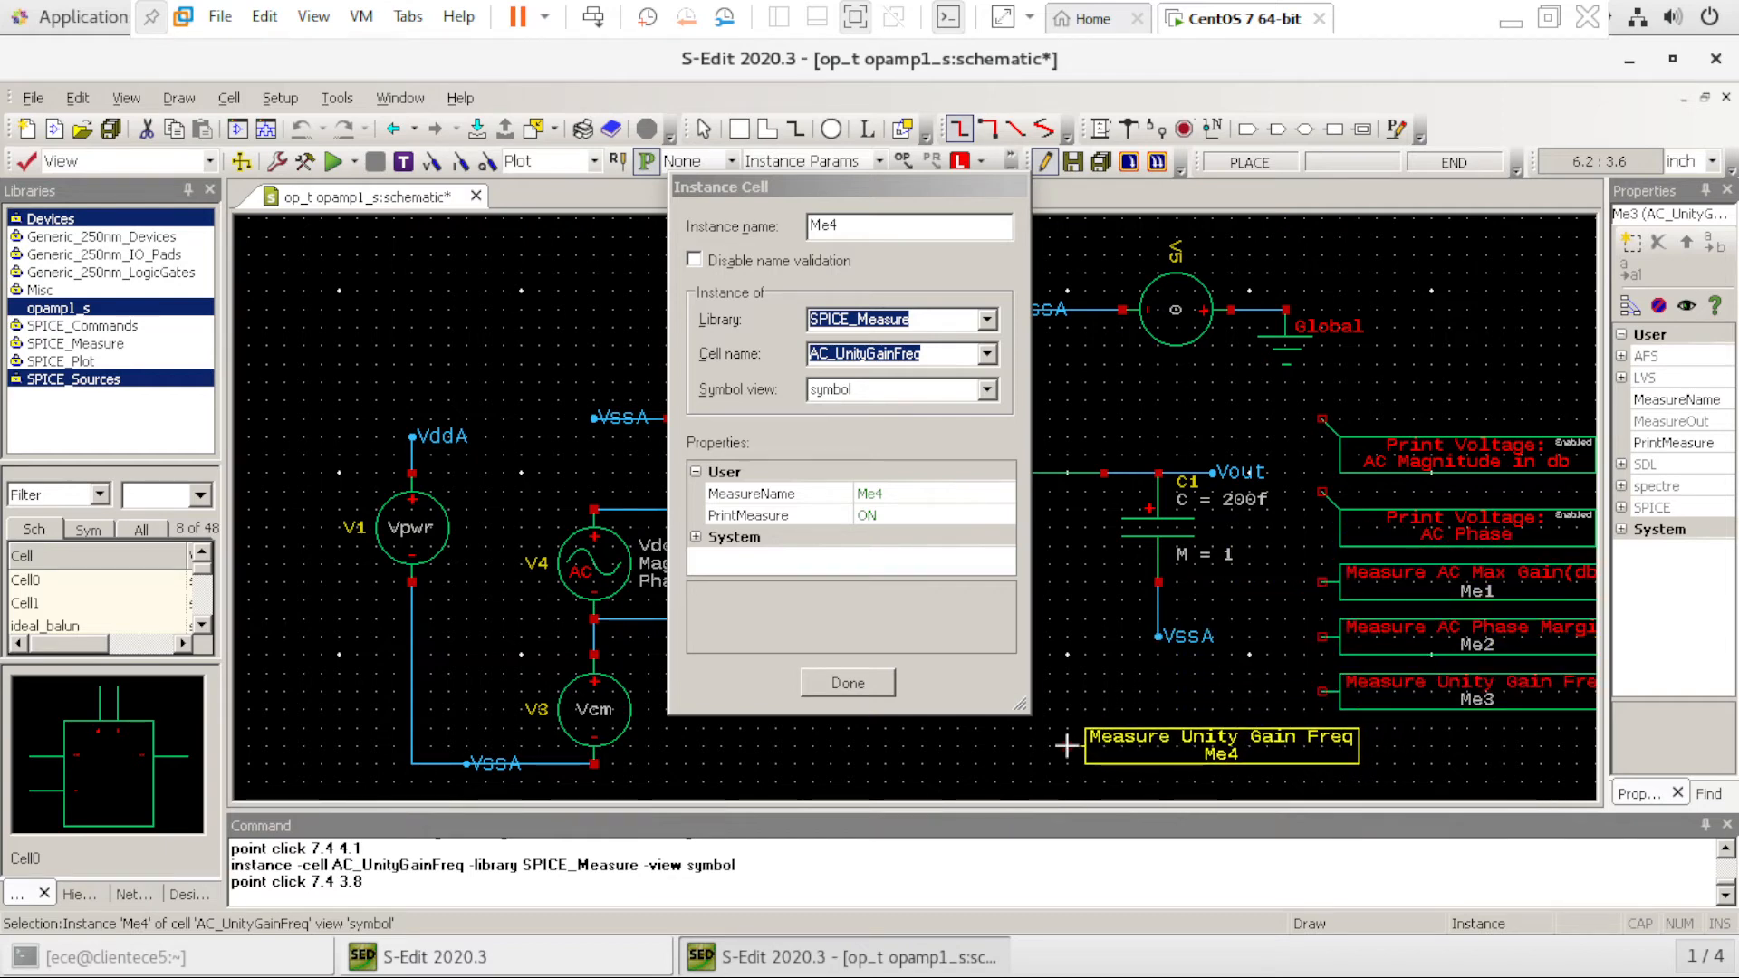
{"action": "left_click", "coordinate": [986, 355]}
{"action": "scroll", "coordinate": [926, 396], "scroll_direction": "up", "scroll_amount": 2}
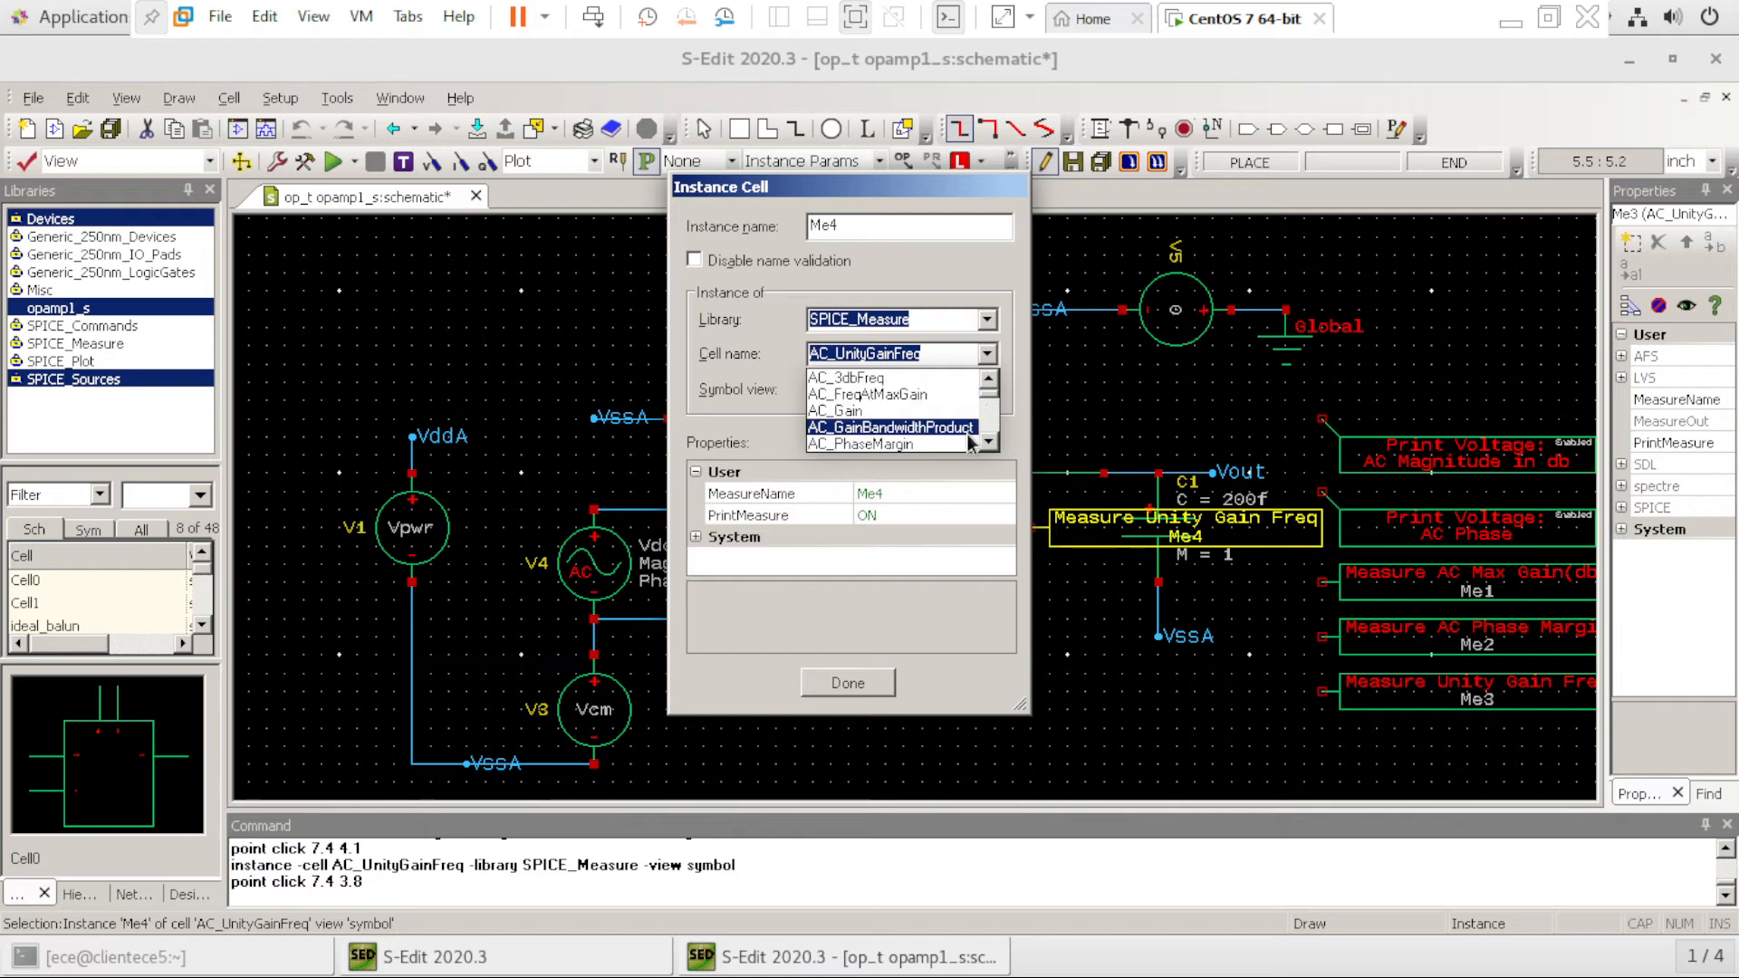
{"action": "left_click", "coordinate": [858, 681]}
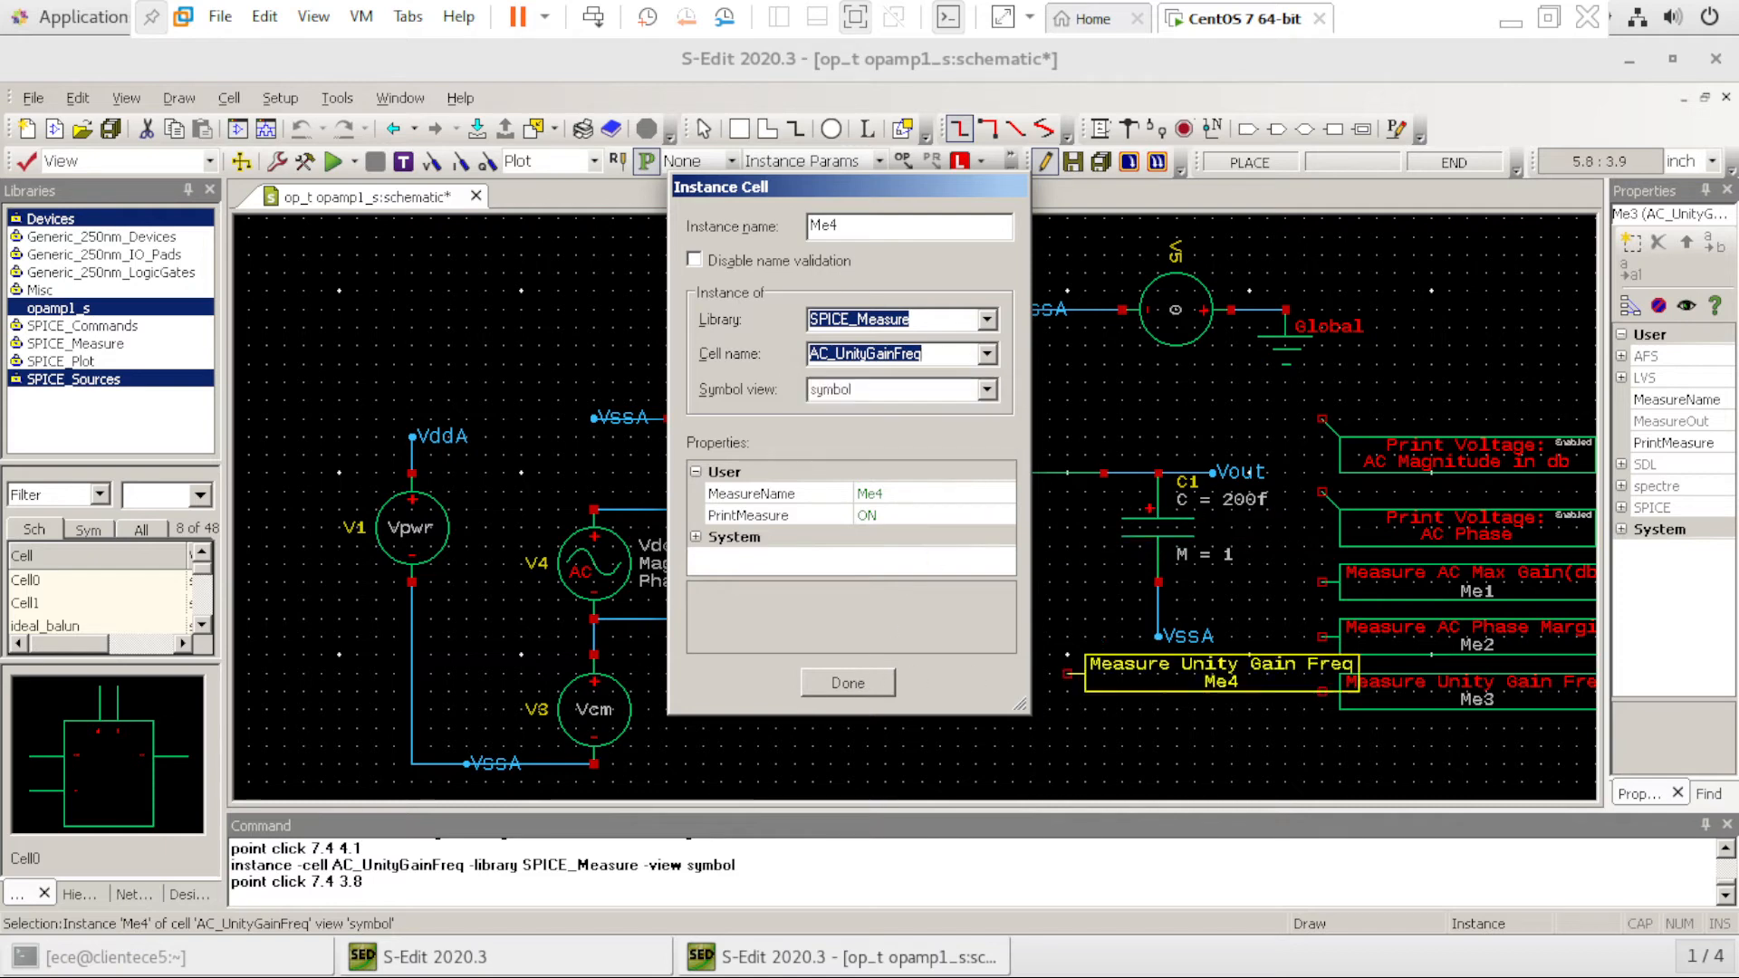
{"action": "left_click", "coordinate": [846, 684]}
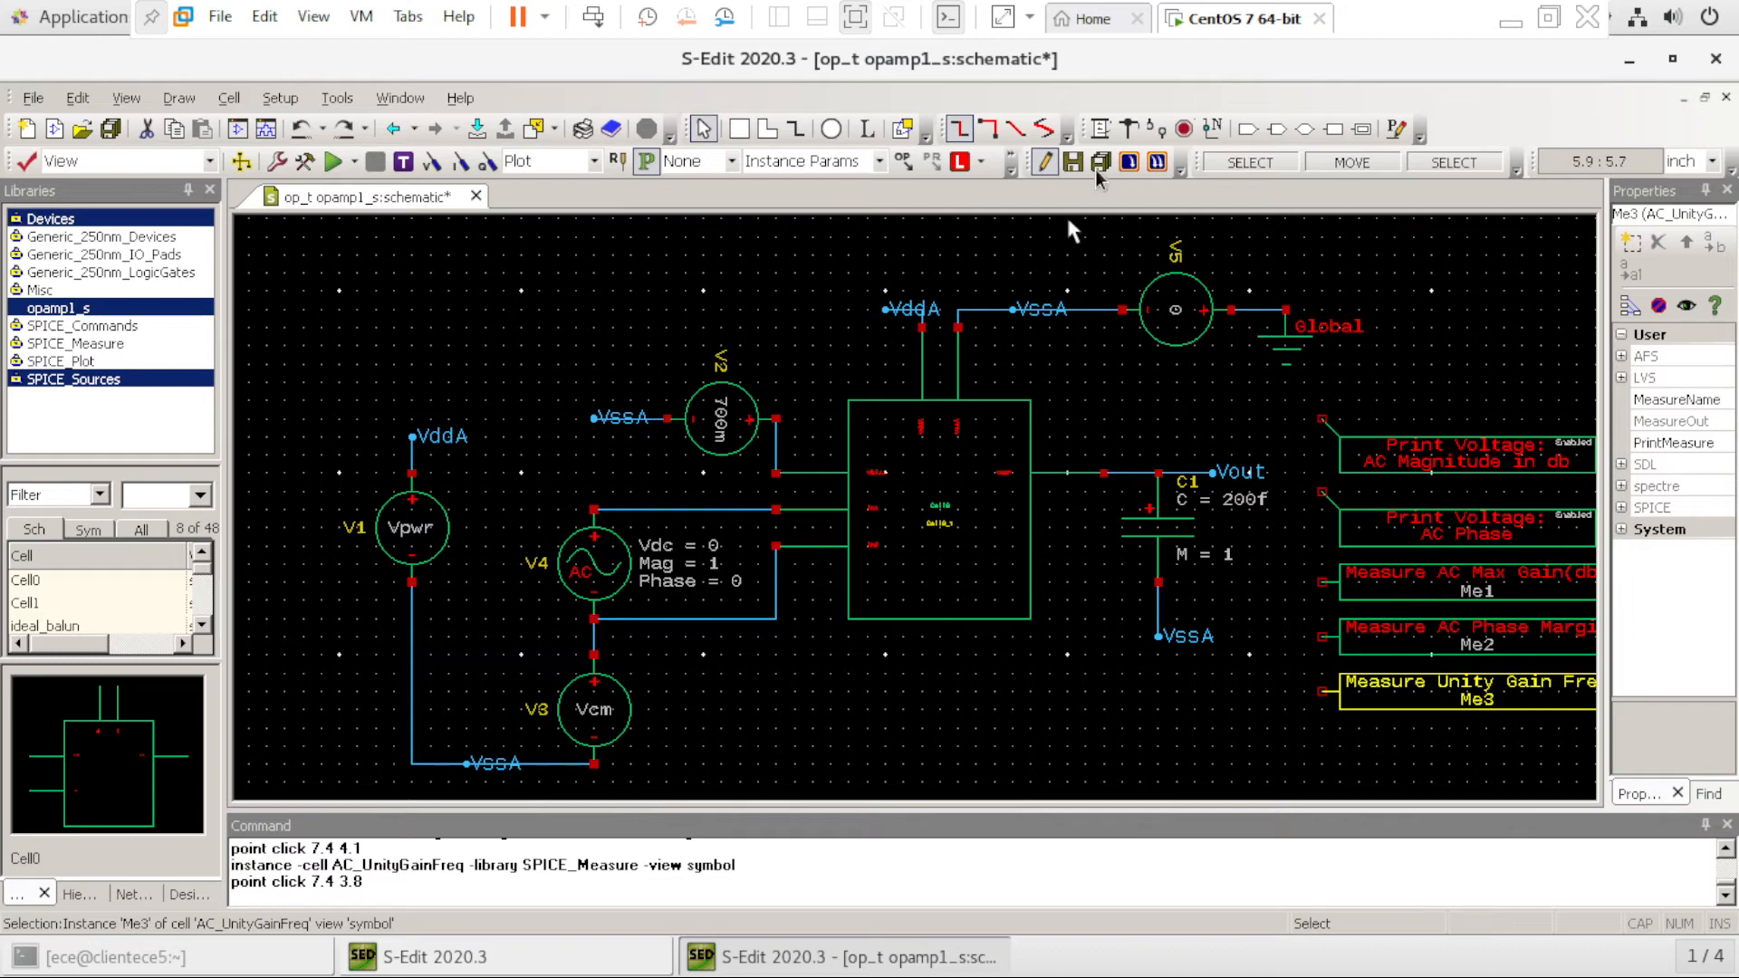
Wire the input pins of the three AC measurements and two AC print cells together in one vertical line
{"action": "left_click", "coordinate": [1100, 128]}
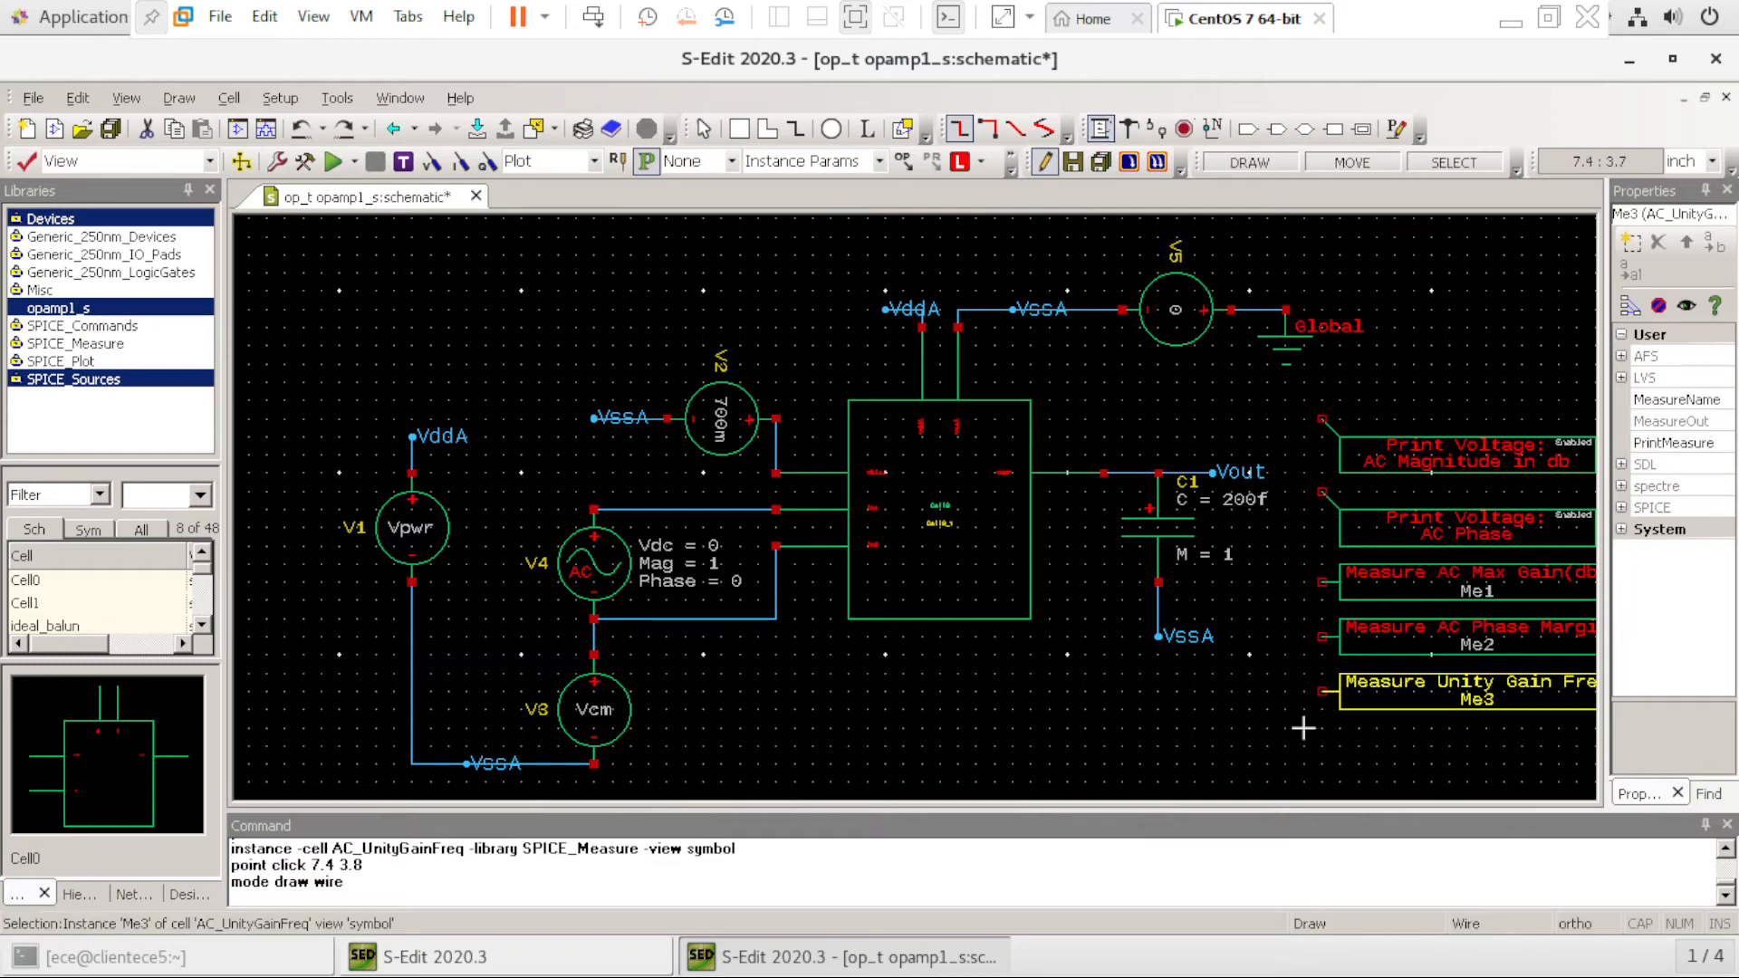
{"action": "left_click", "coordinate": [1321, 691]}
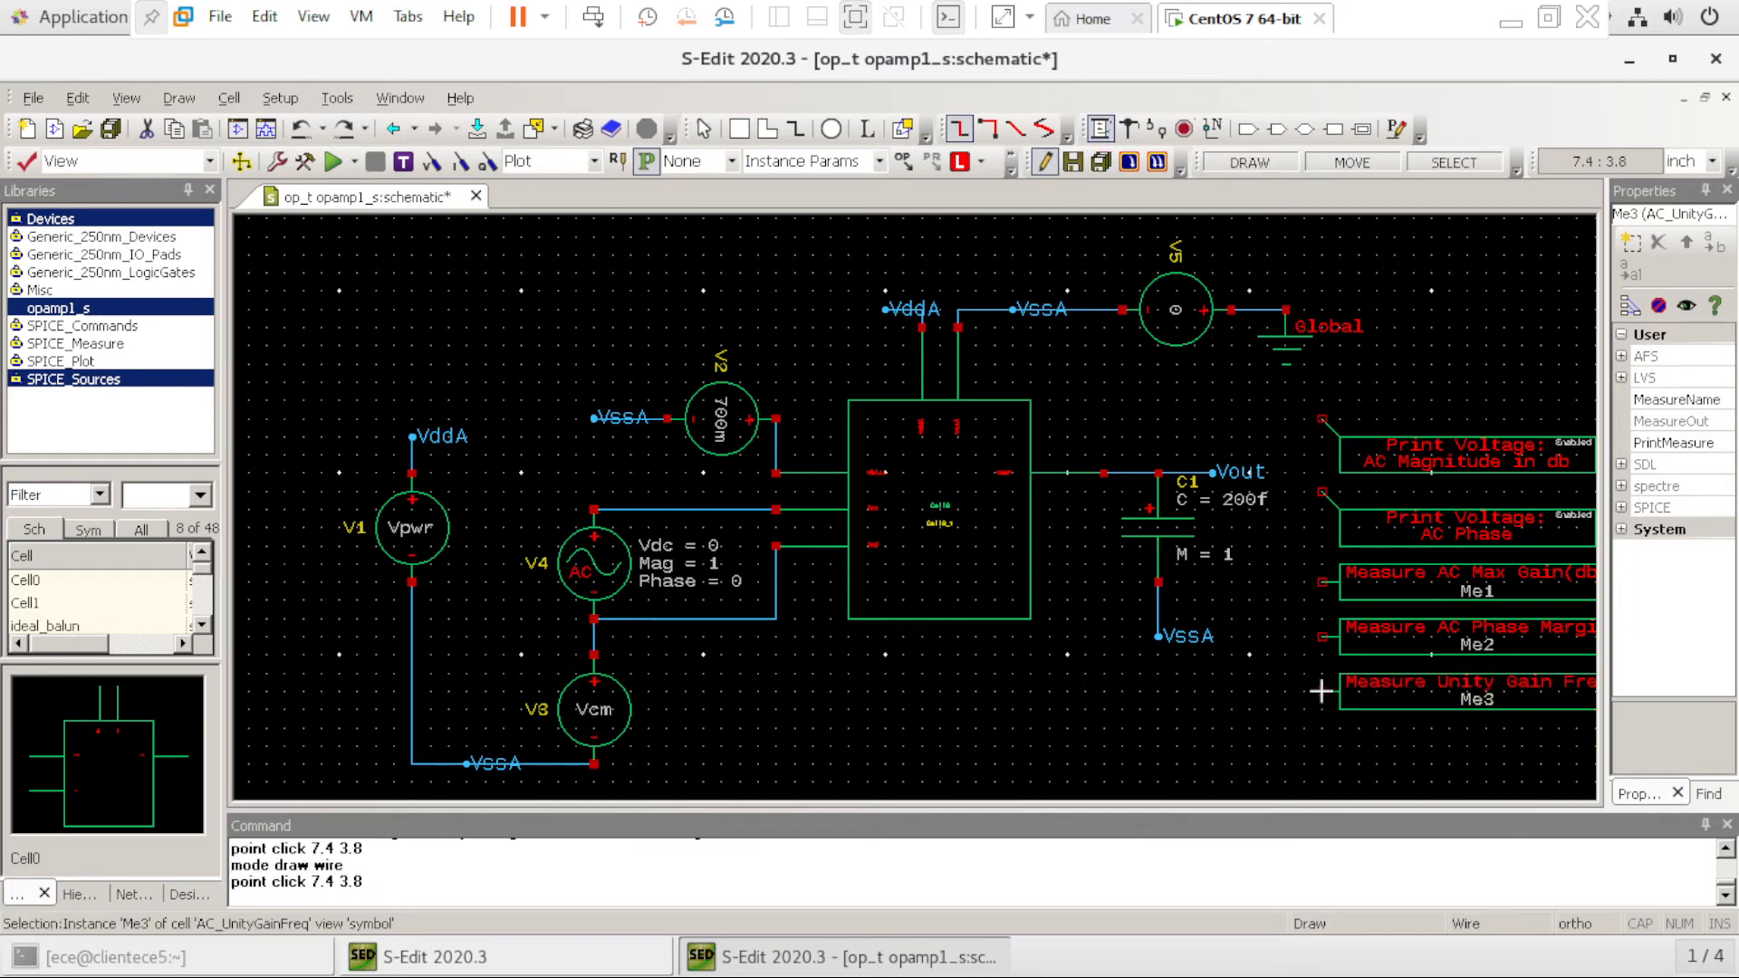
{"action": "left_click", "coordinate": [1321, 635]}
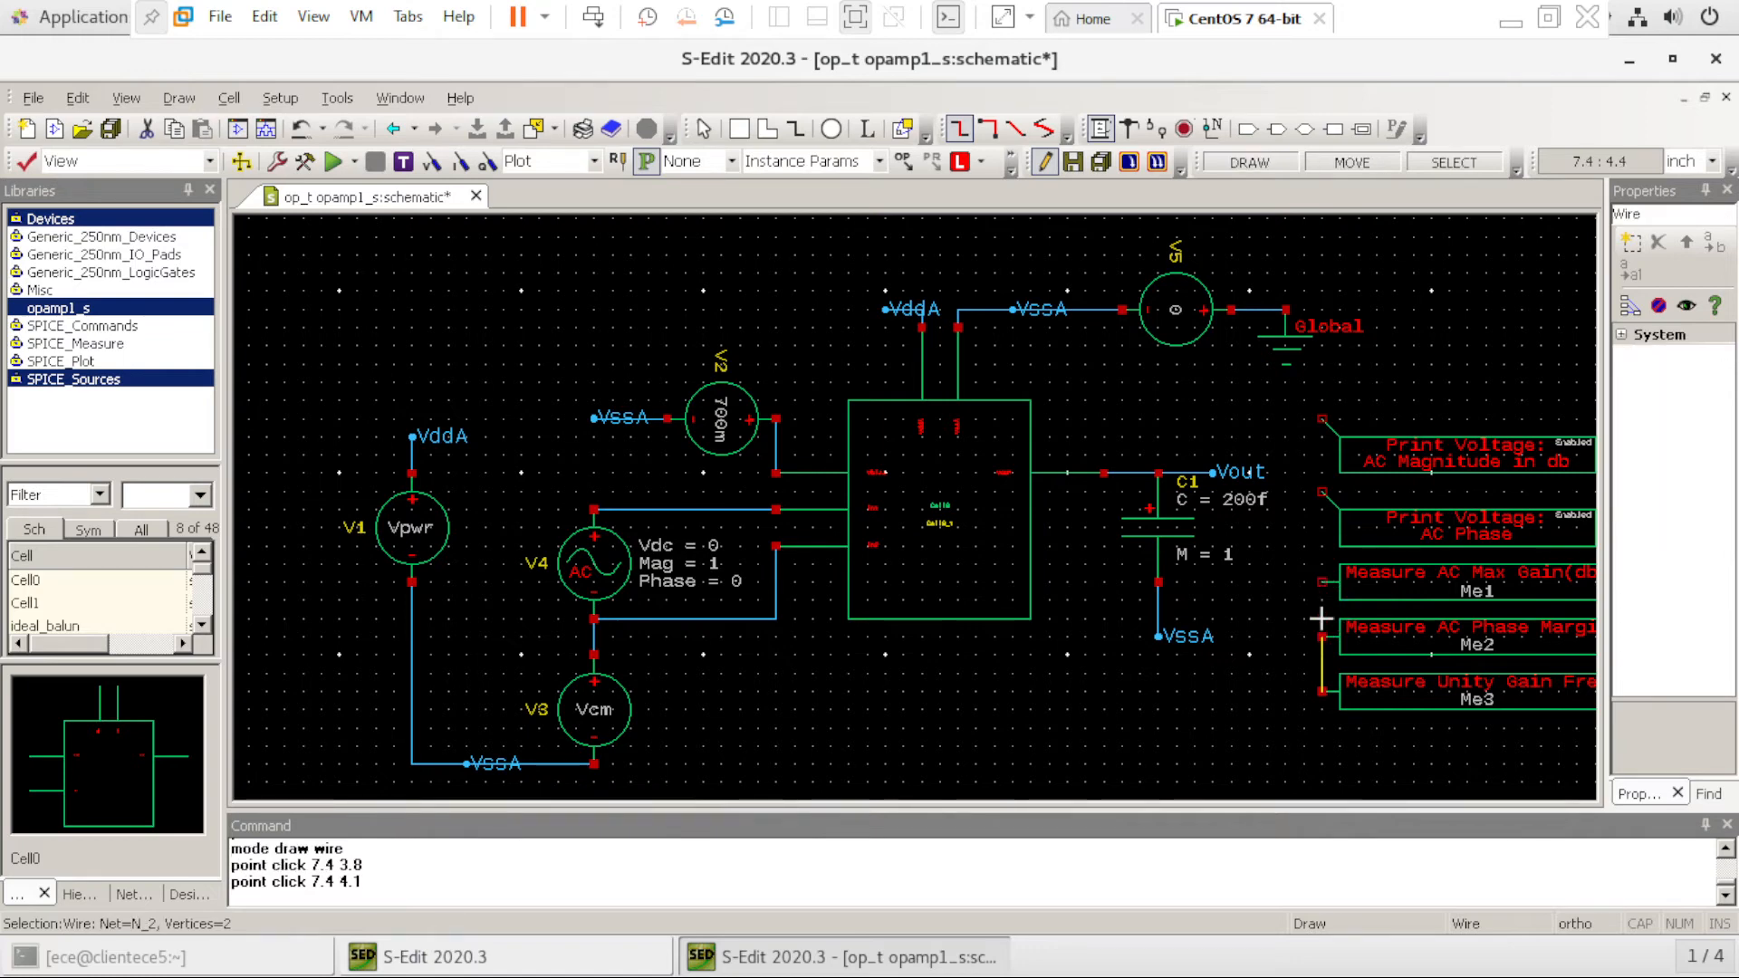
{"action": "left_click", "coordinate": [1321, 635]}
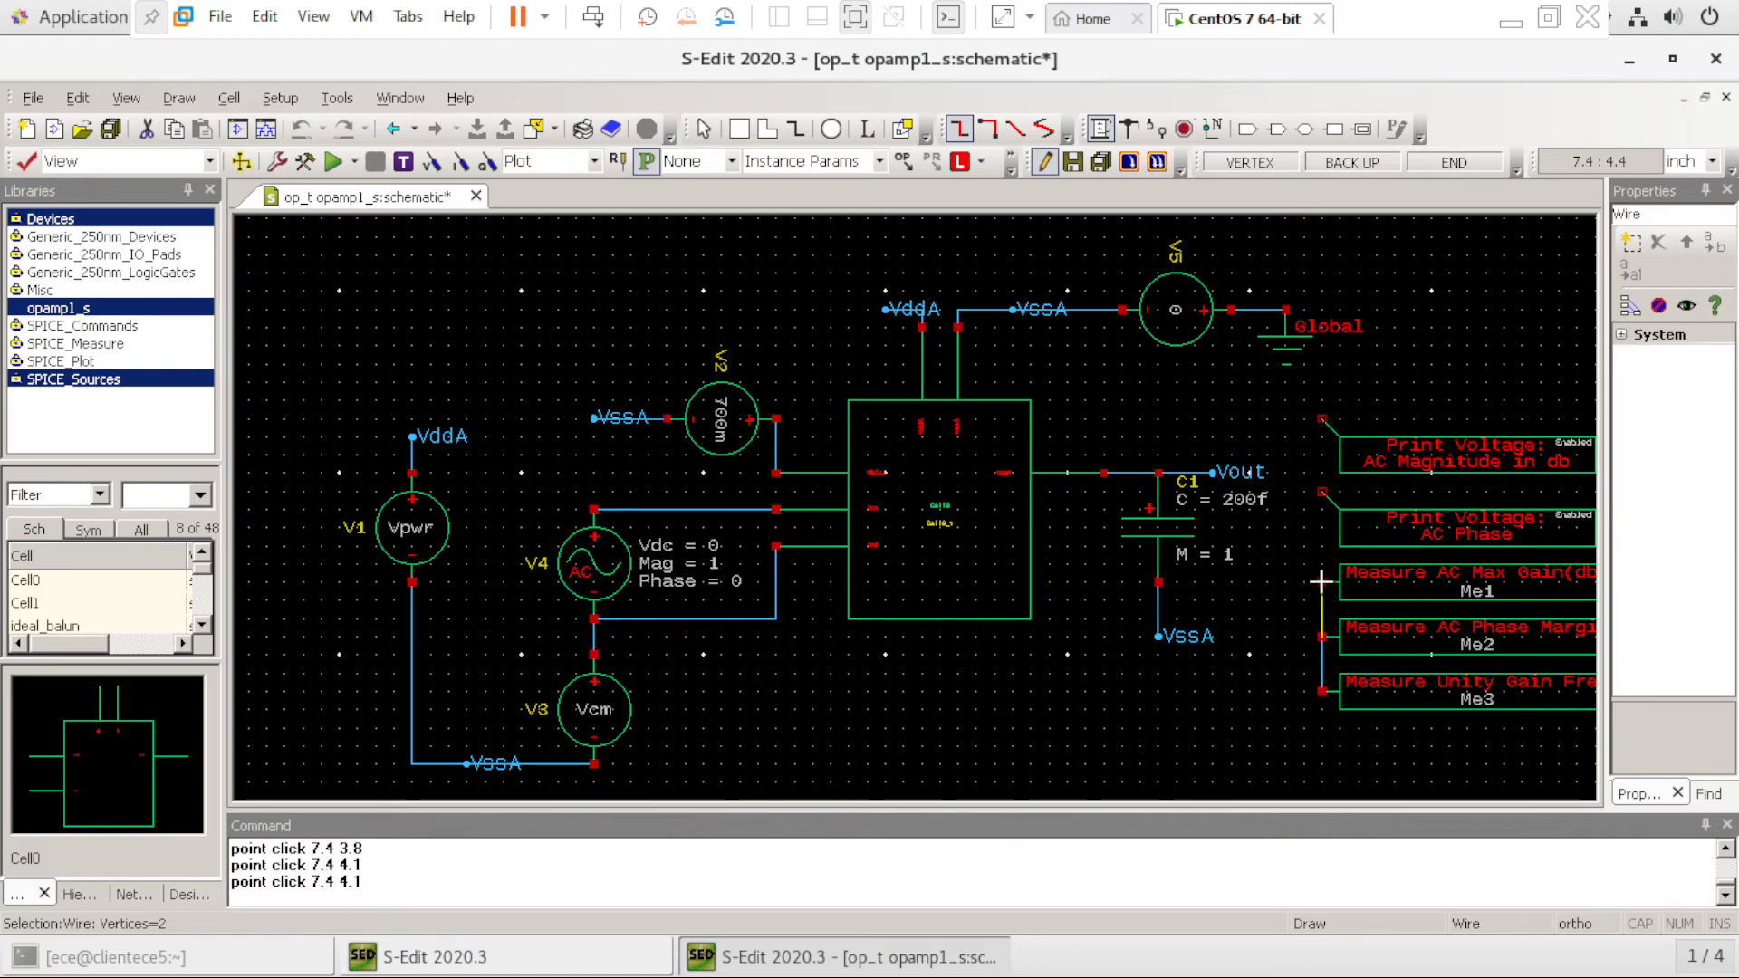
{"action": "left_click", "coordinate": [1322, 582]}
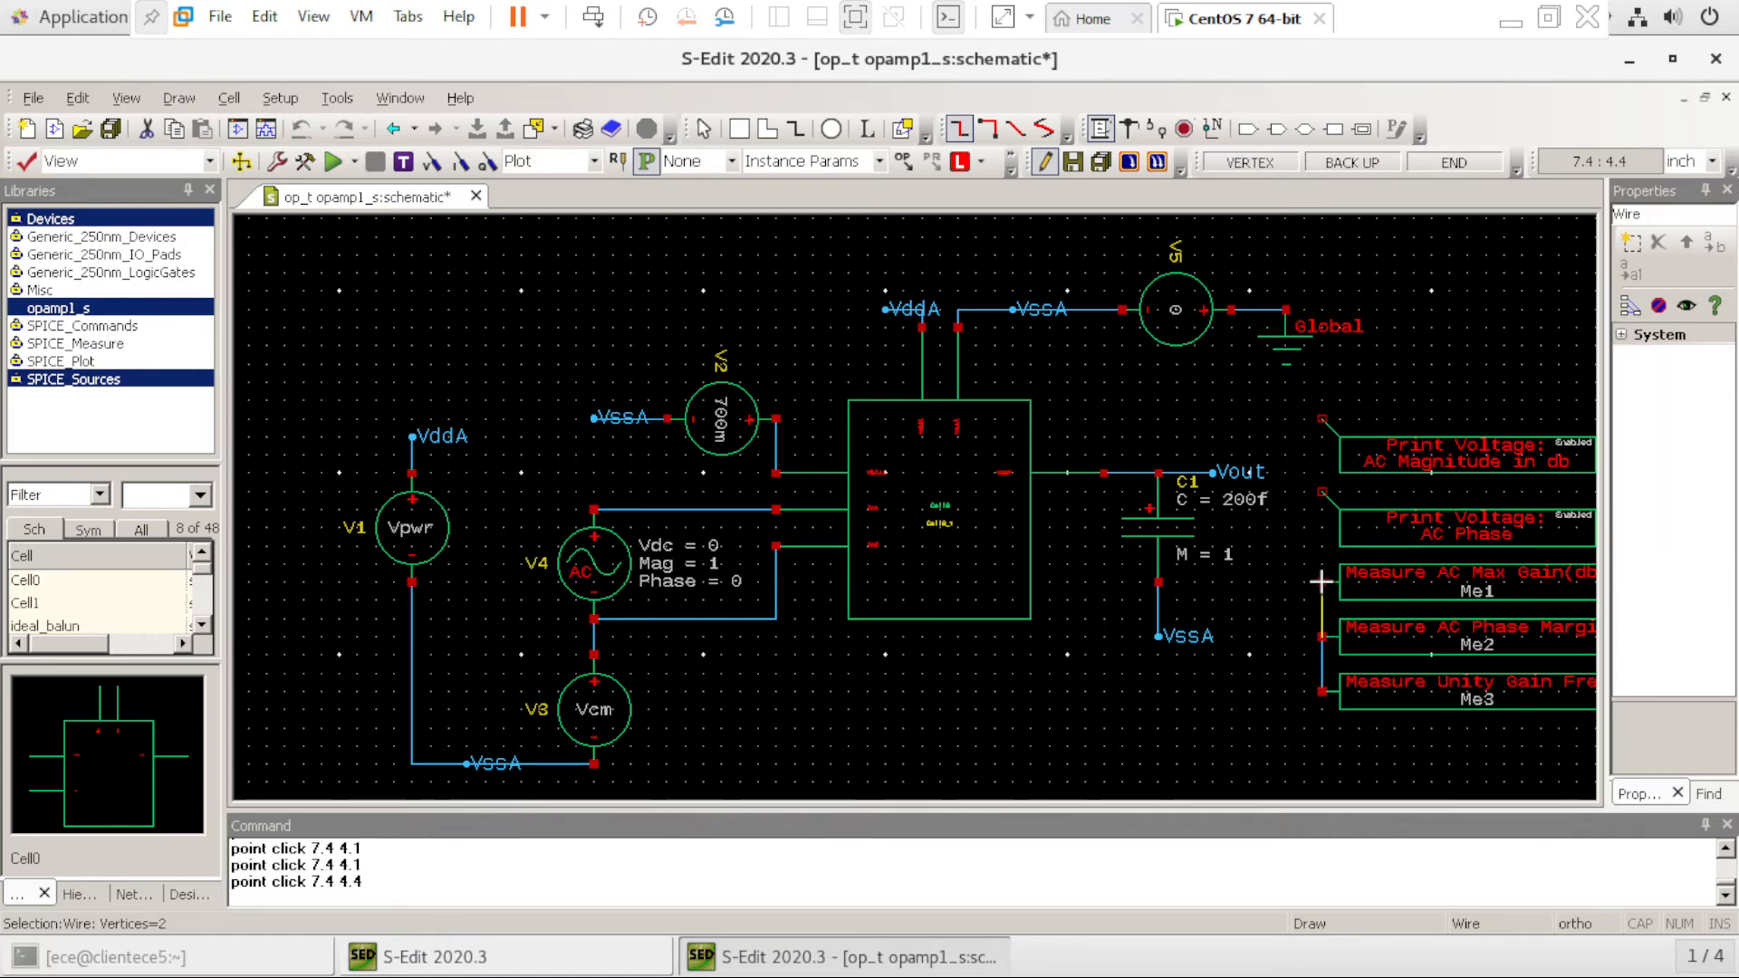
{"action": "left_click", "coordinate": [1321, 491]}
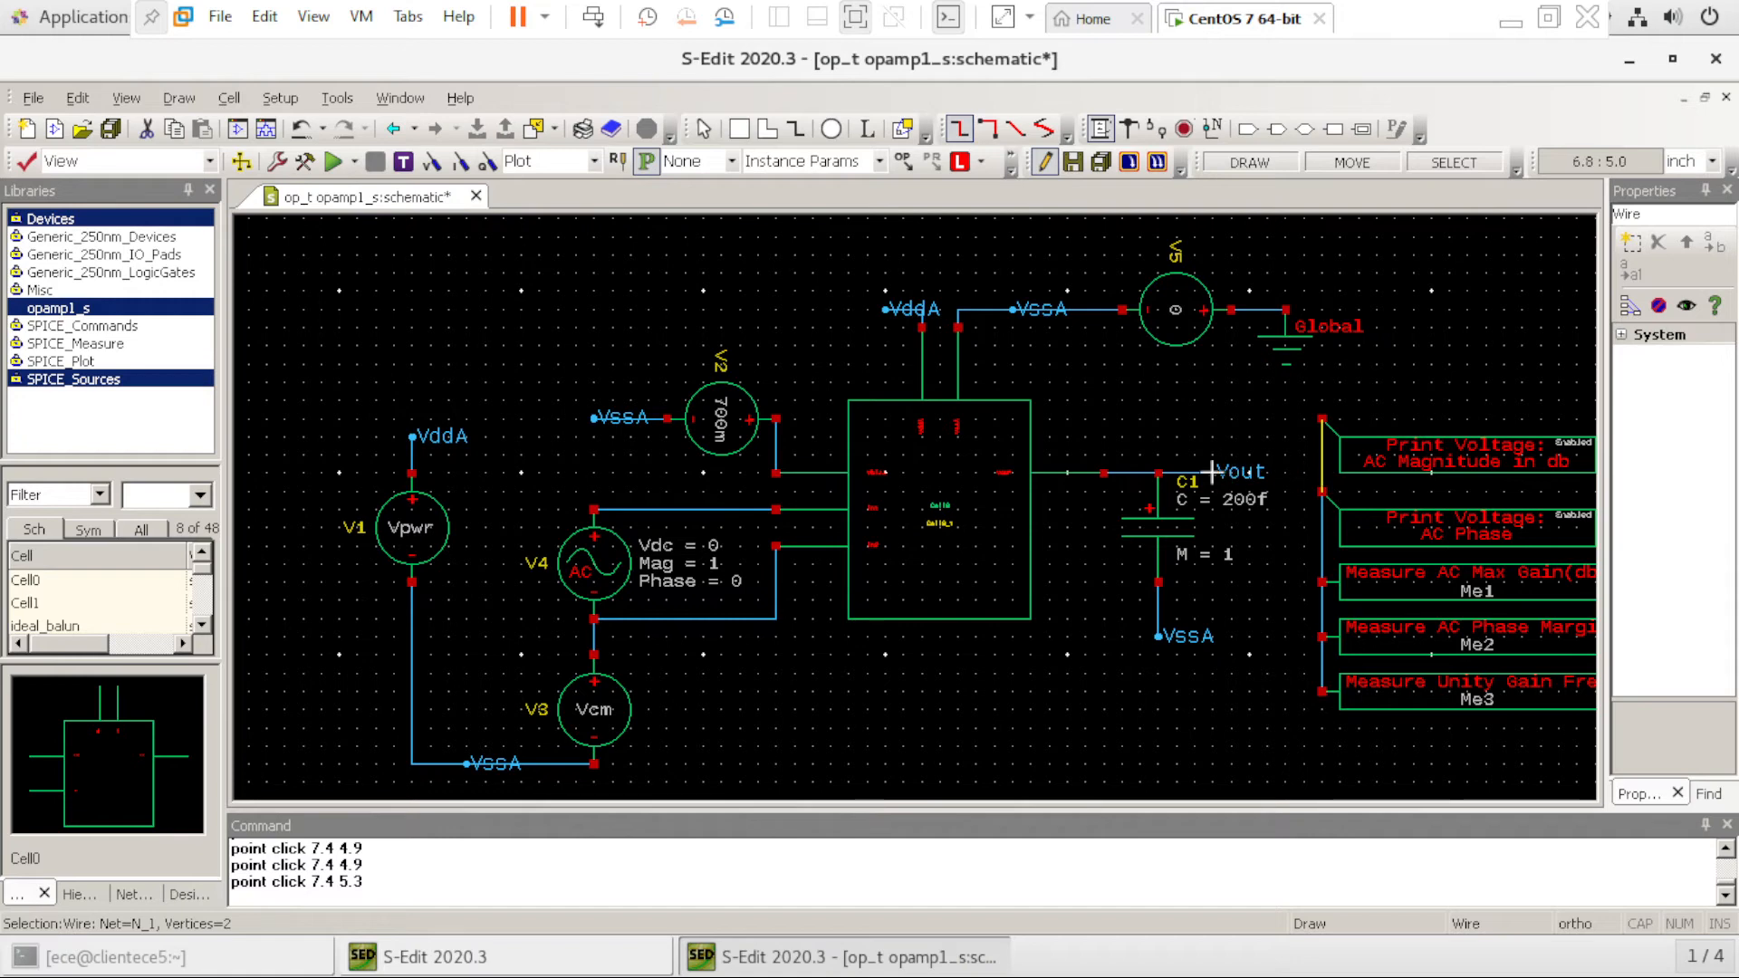
Attach a Vout net label to the vertical wire joining the print and measure cells, between the two print cells' pins
{"action": "left_click", "coordinate": [1213, 128]}
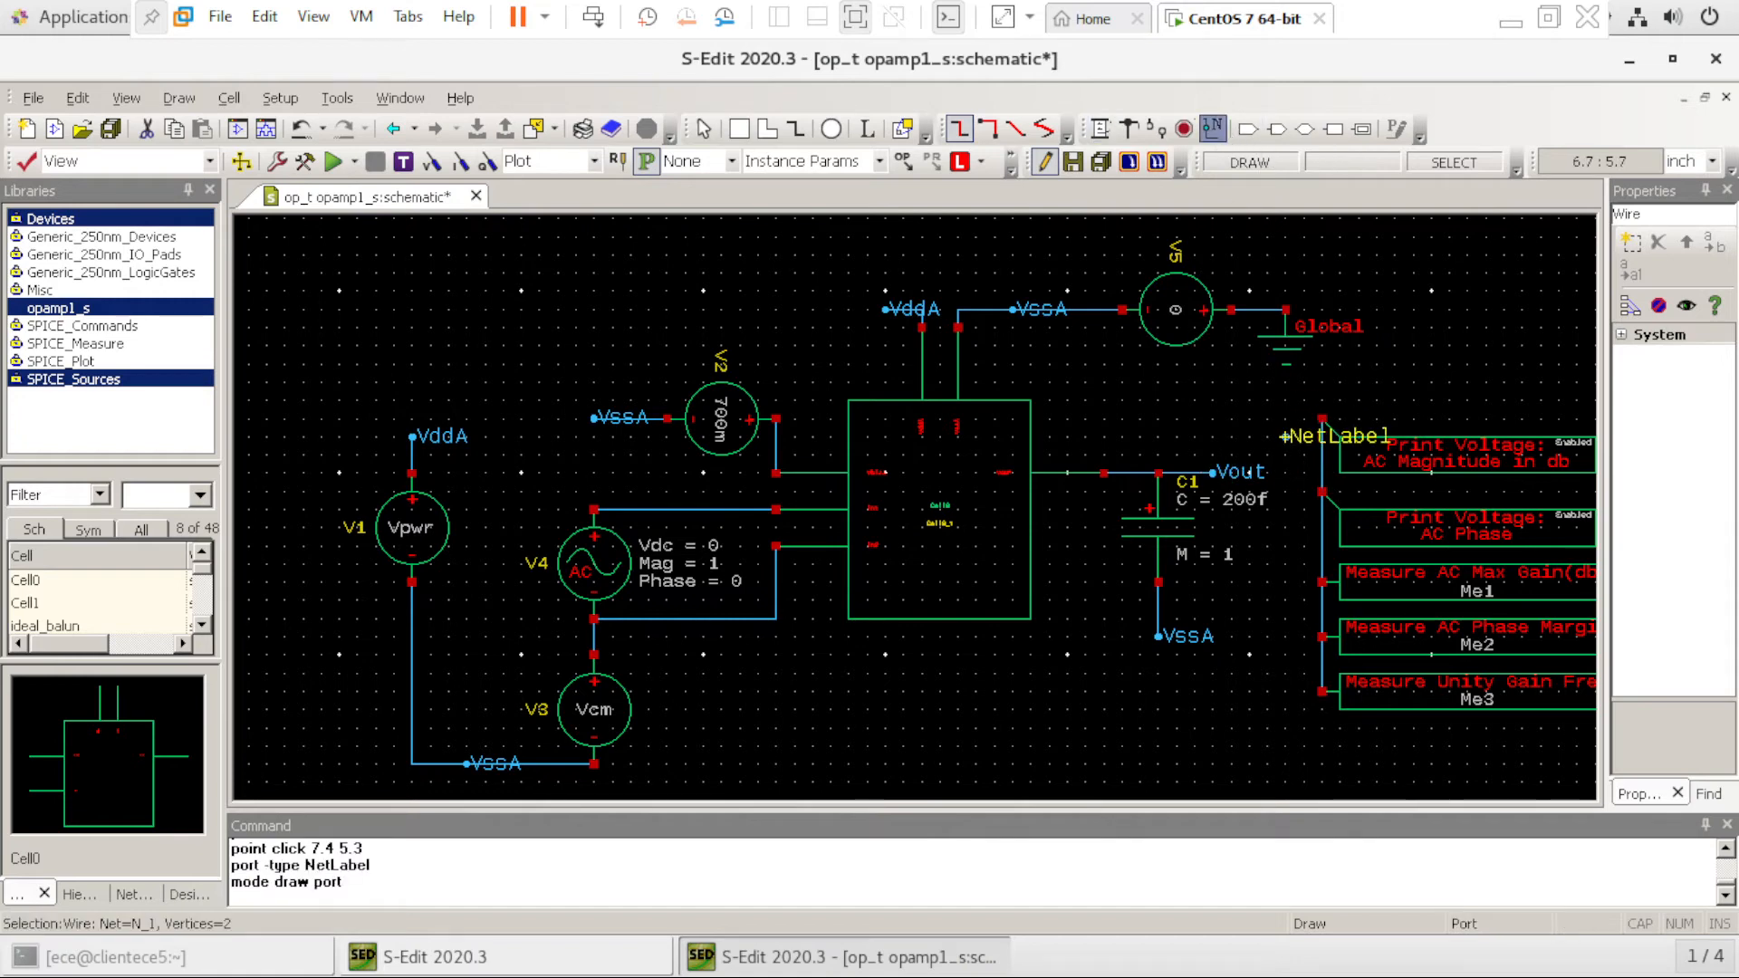
{"action": "left_click", "coordinate": [1285, 477]}
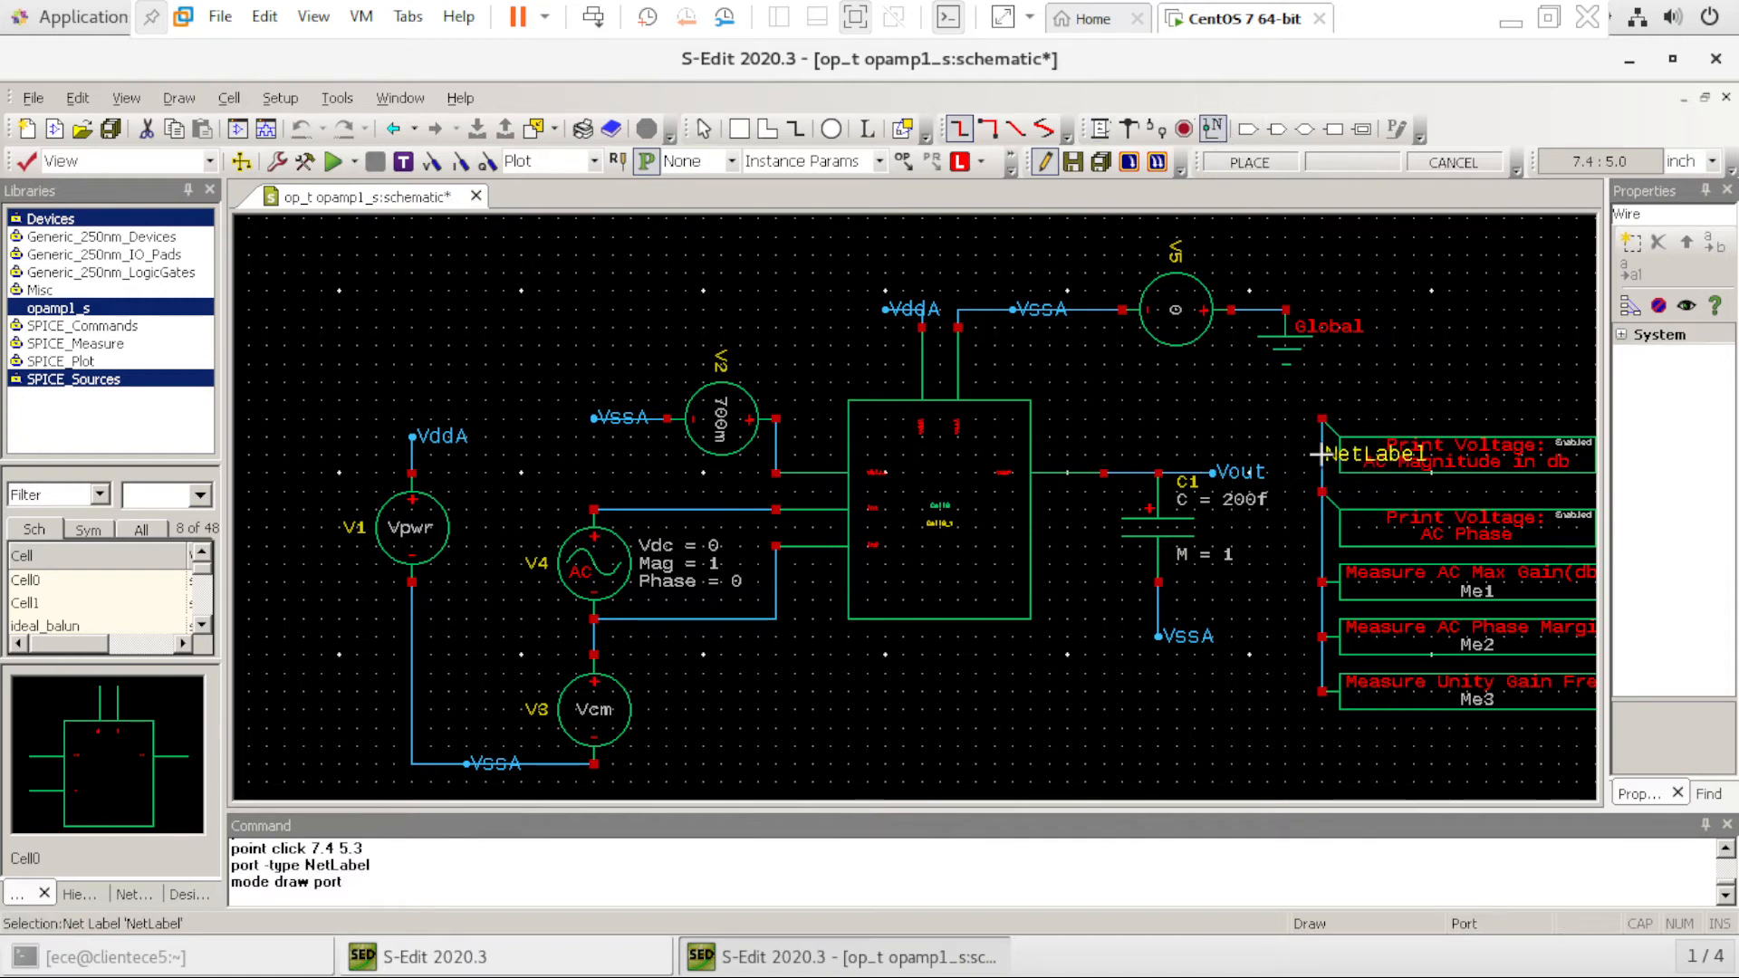
{"action": "left_click", "coordinate": [1322, 454]}
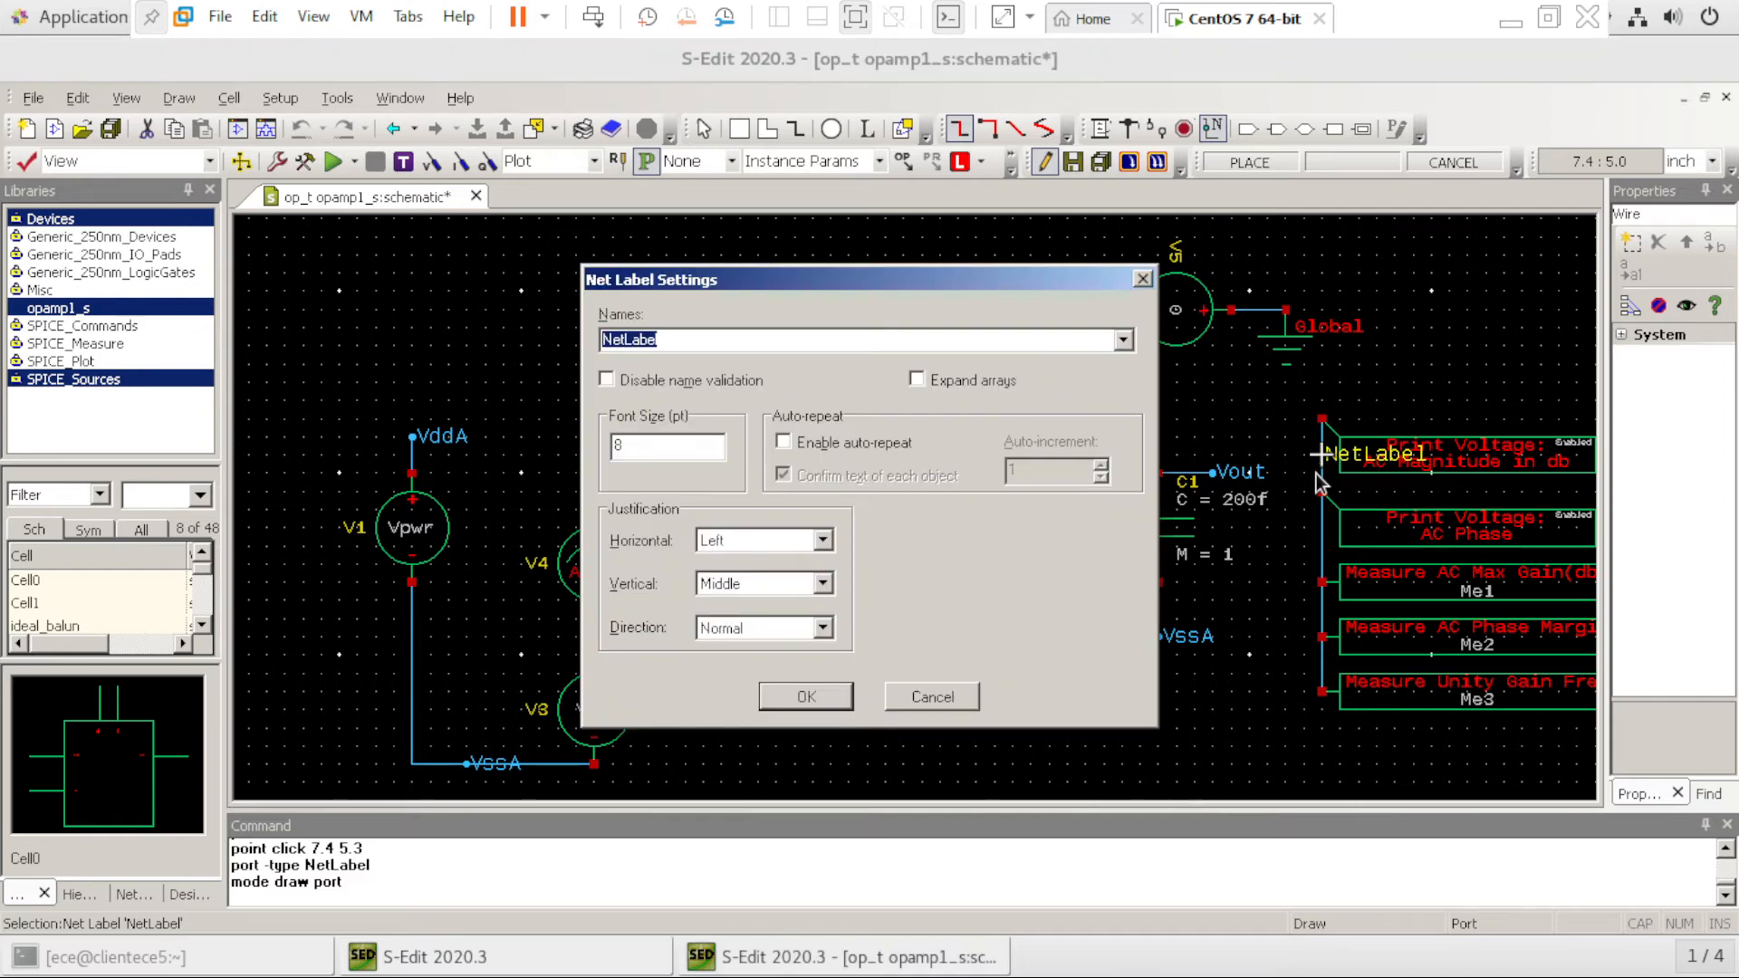
{"action": "type", "text": "Vout"}
{"action": "key", "text": "Return"}
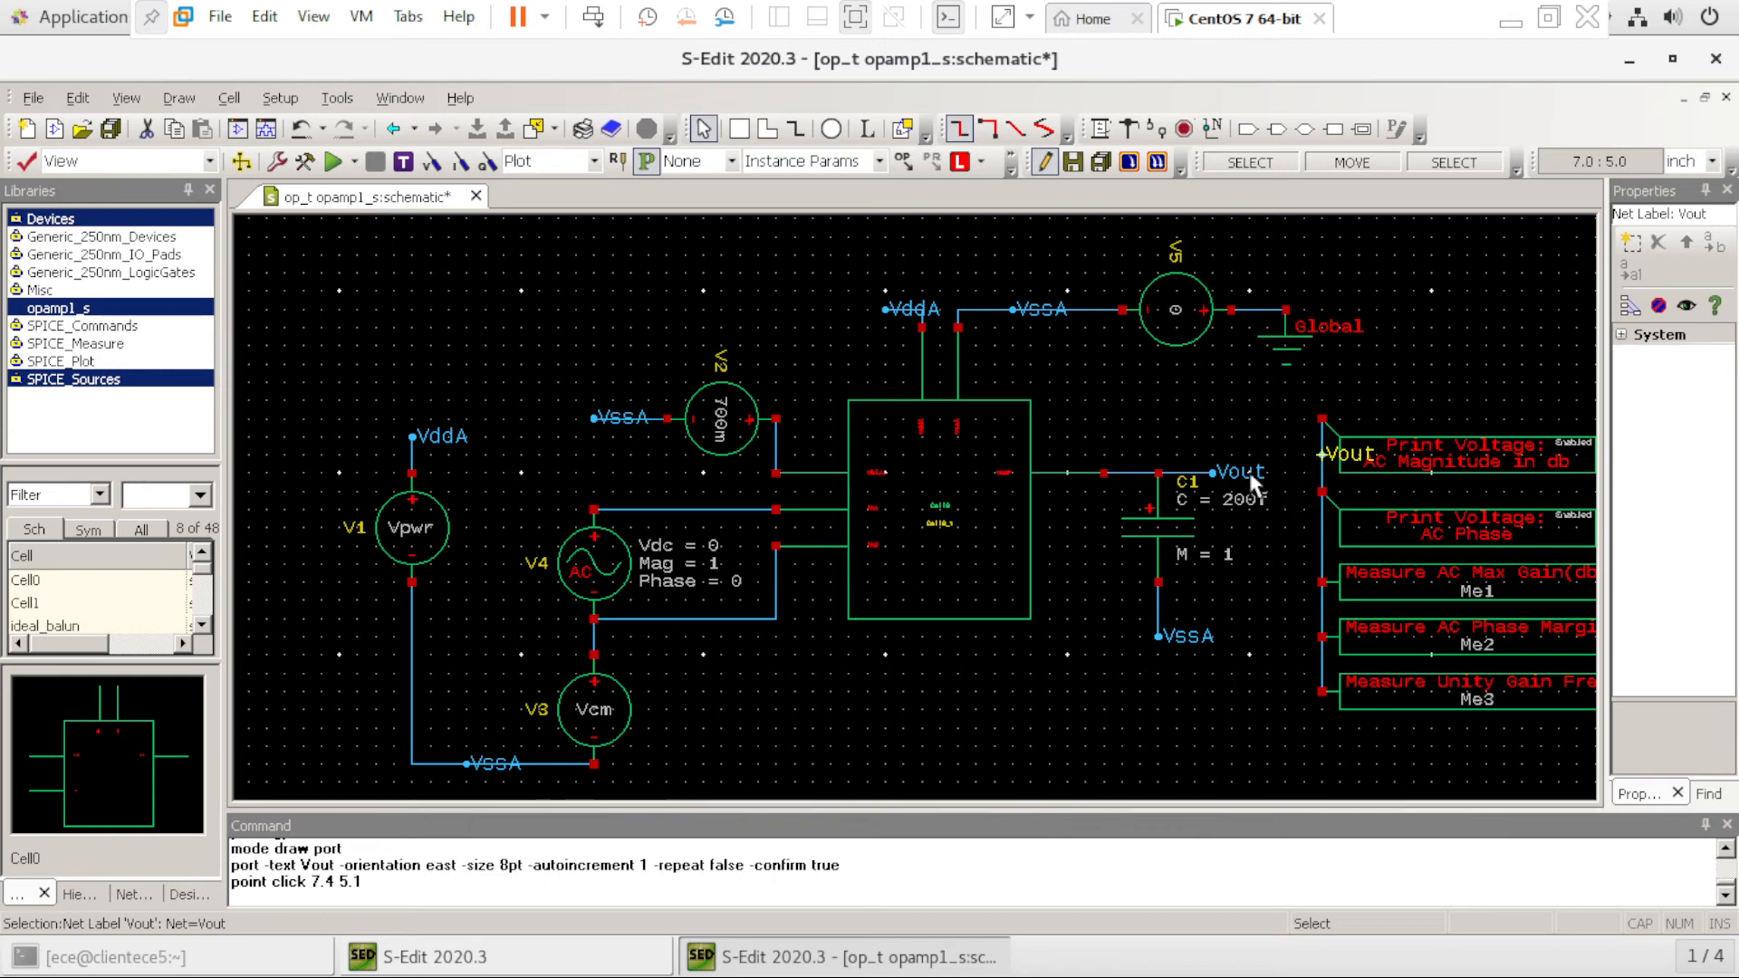
{"action": "left_click", "coordinate": [1212, 750]}
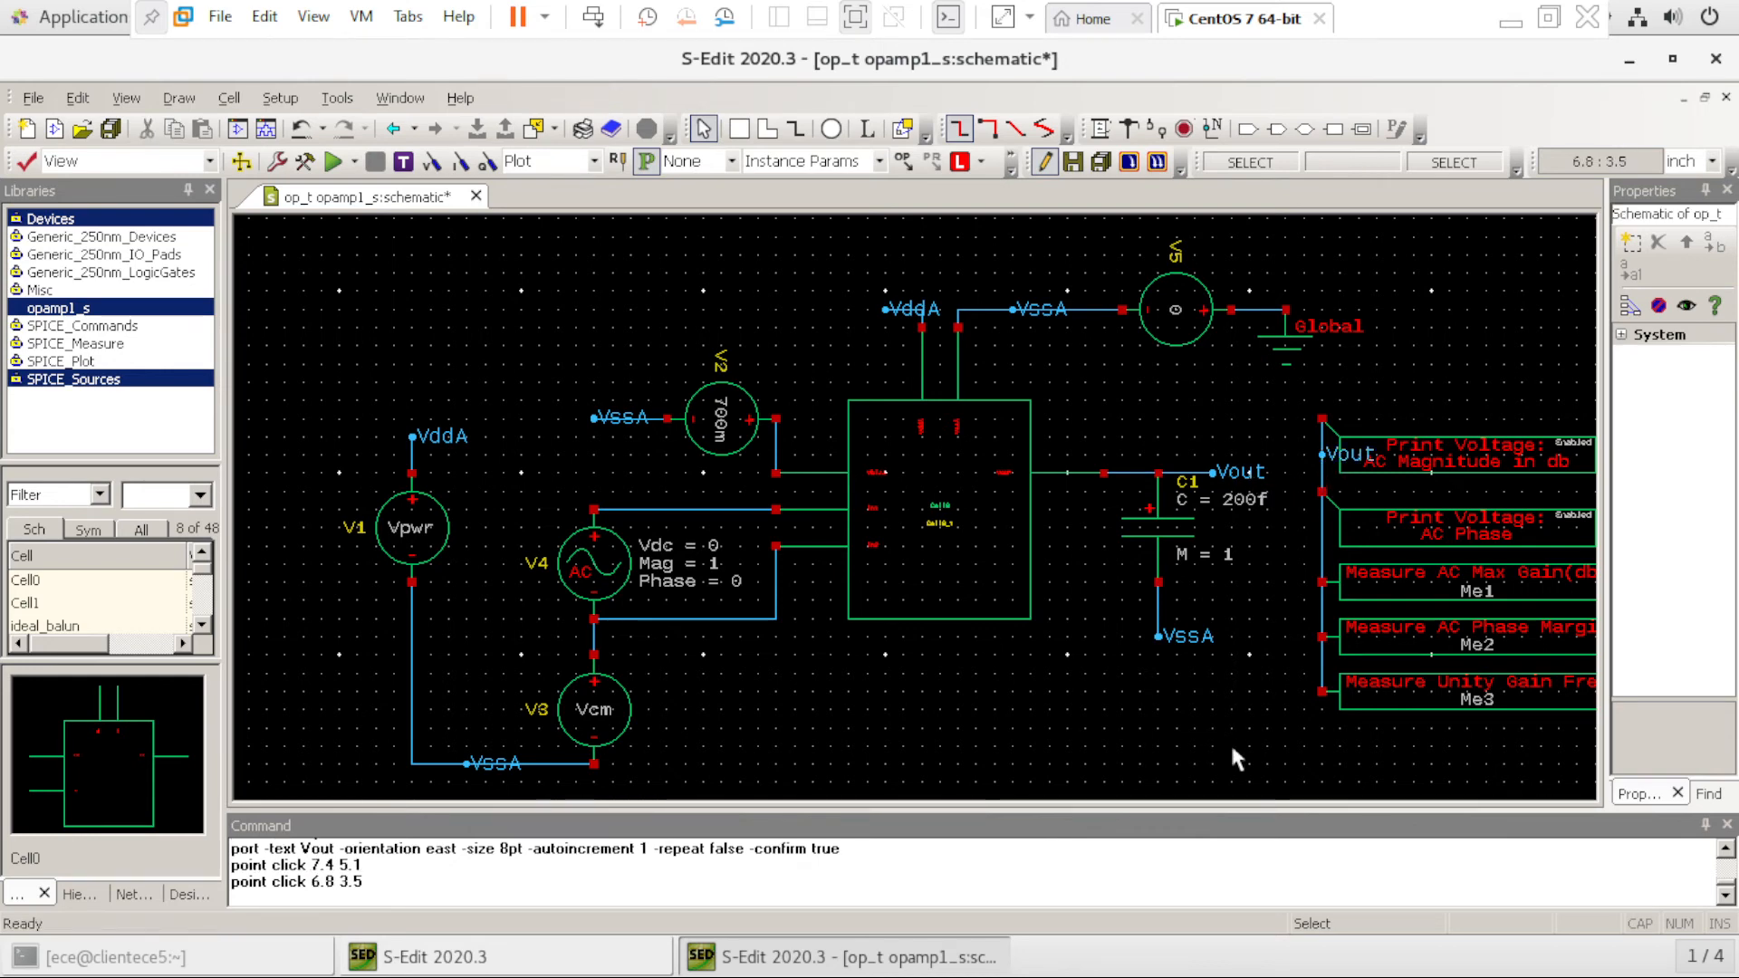
Select the whole op_t schematic, save the entire design, and run the design check on the view
{"action": "key", "text": "Home"}
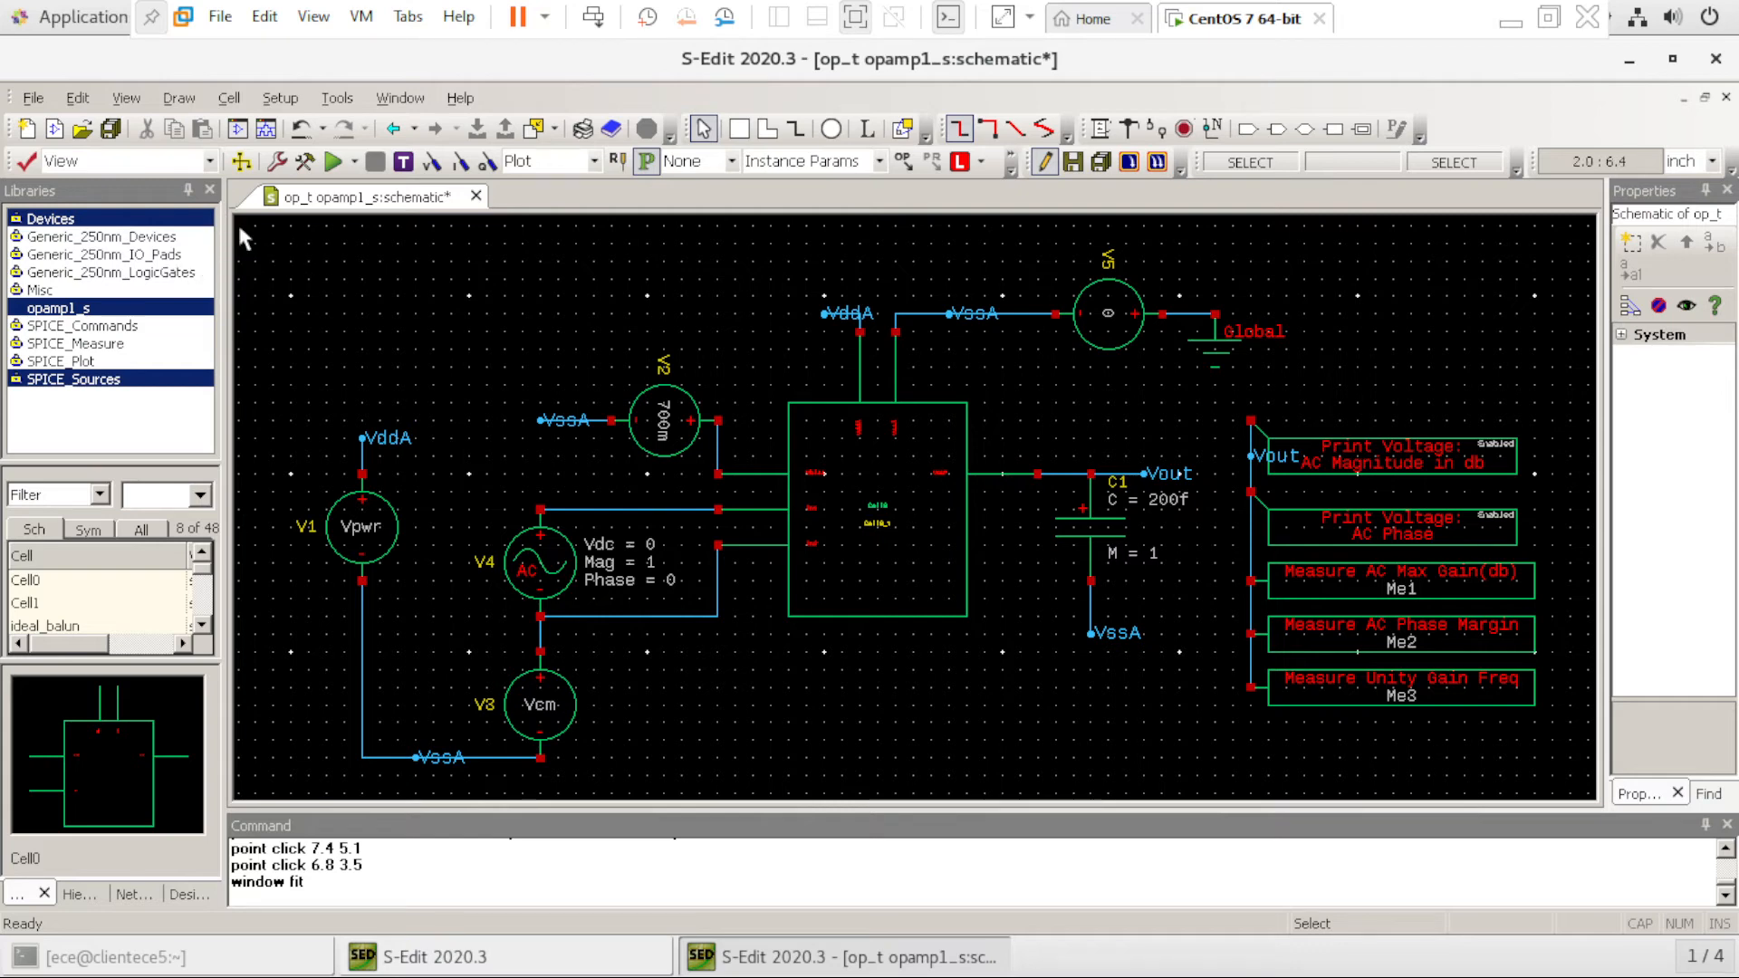
{"action": "mouse_move", "coordinate": [235, 221]}
{"action": "left_mouse_down"}
{"action": "mouse_move", "coordinate": [1038, 619]}
{"action": "mouse_move", "coordinate": [1701, 810]}
{"action": "left_mouse_up"}
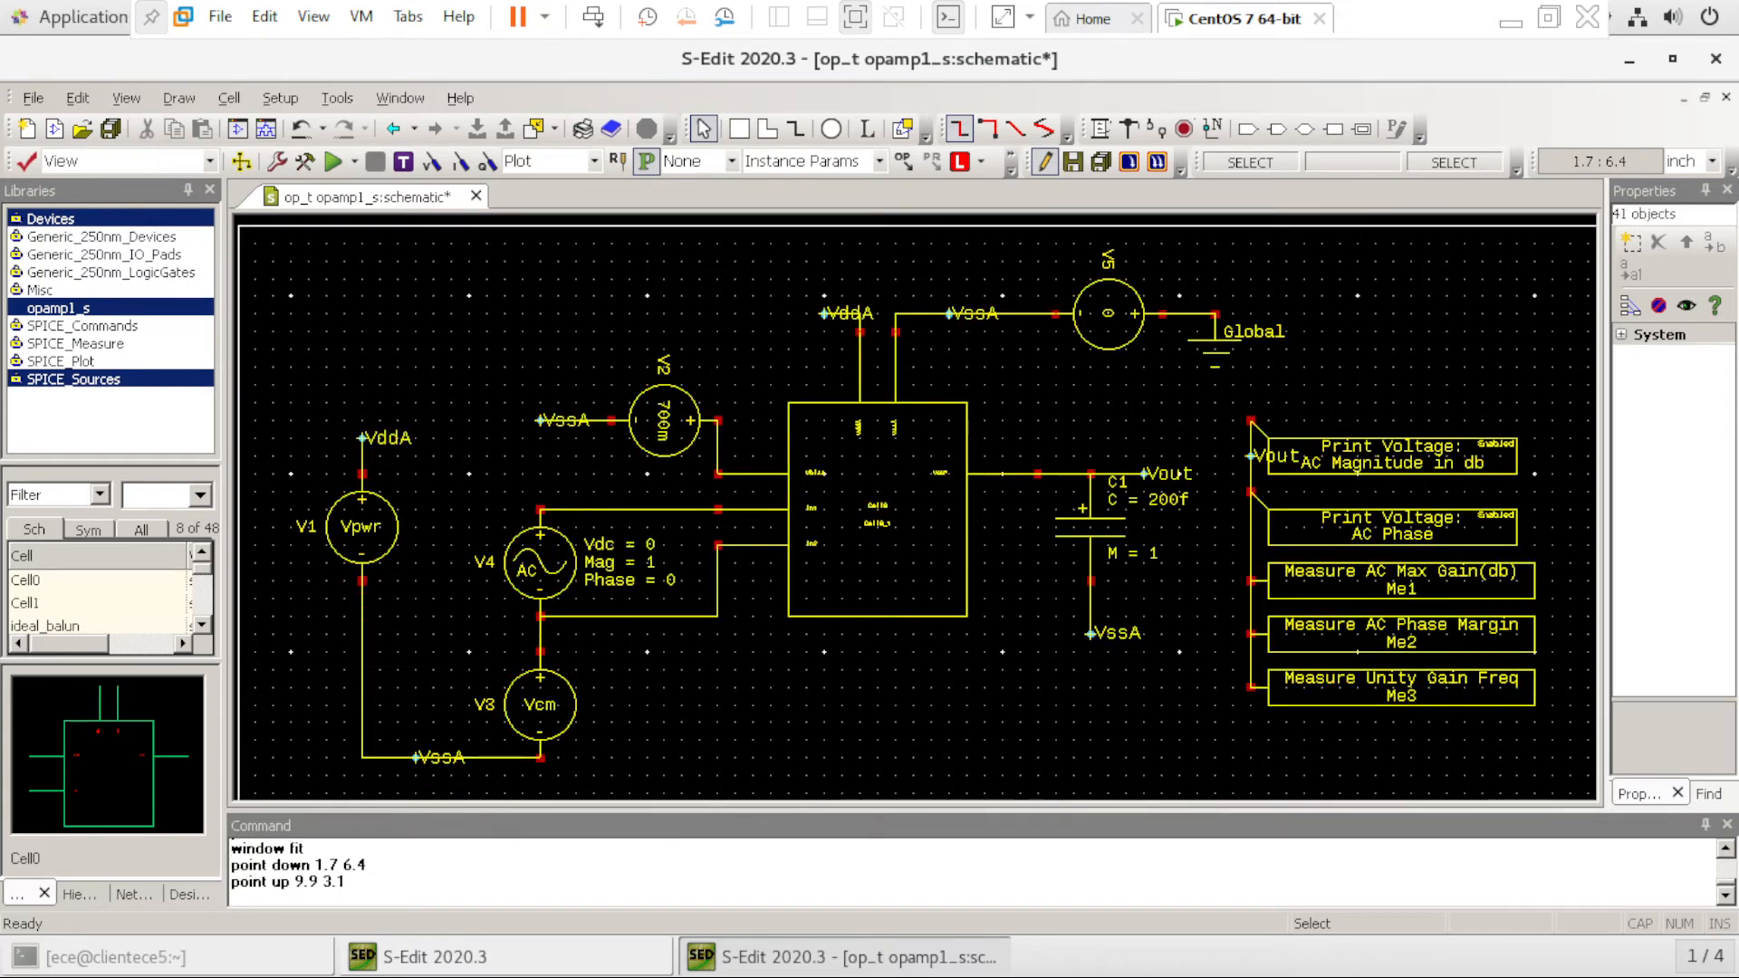
{"action": "left_click", "coordinate": [109, 130]}
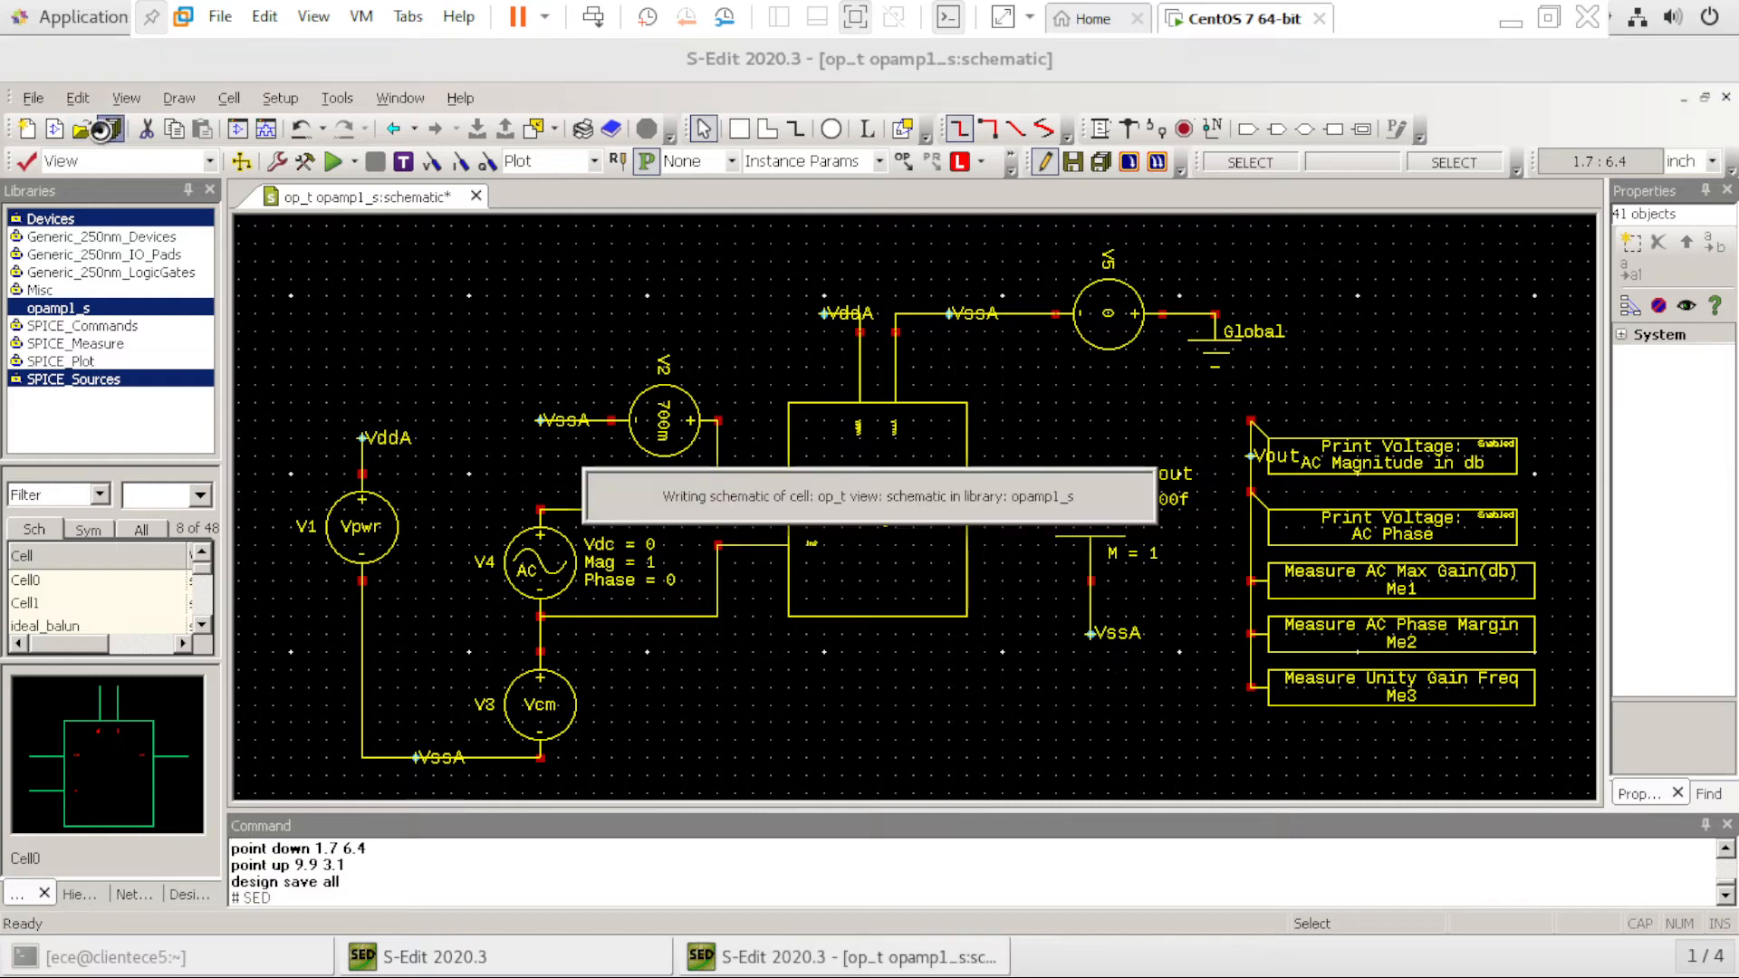
{"action": "left_click", "coordinate": [33, 162]}
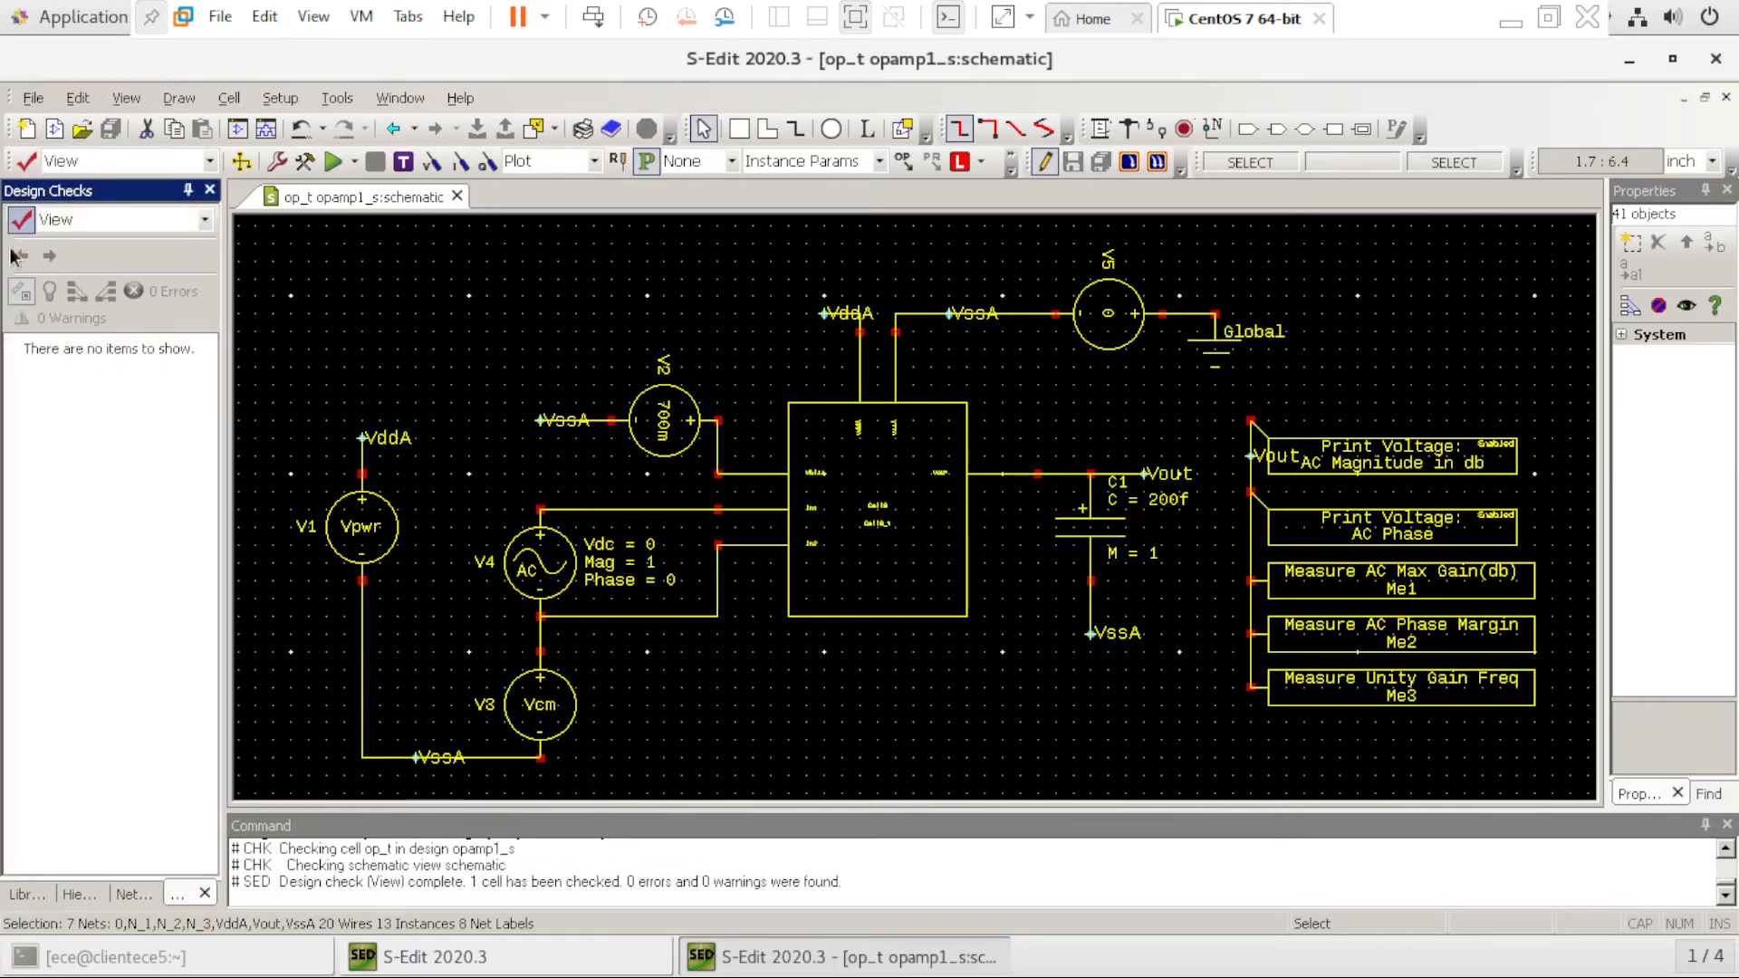
{"action": "left_click", "coordinate": [873, 881]}
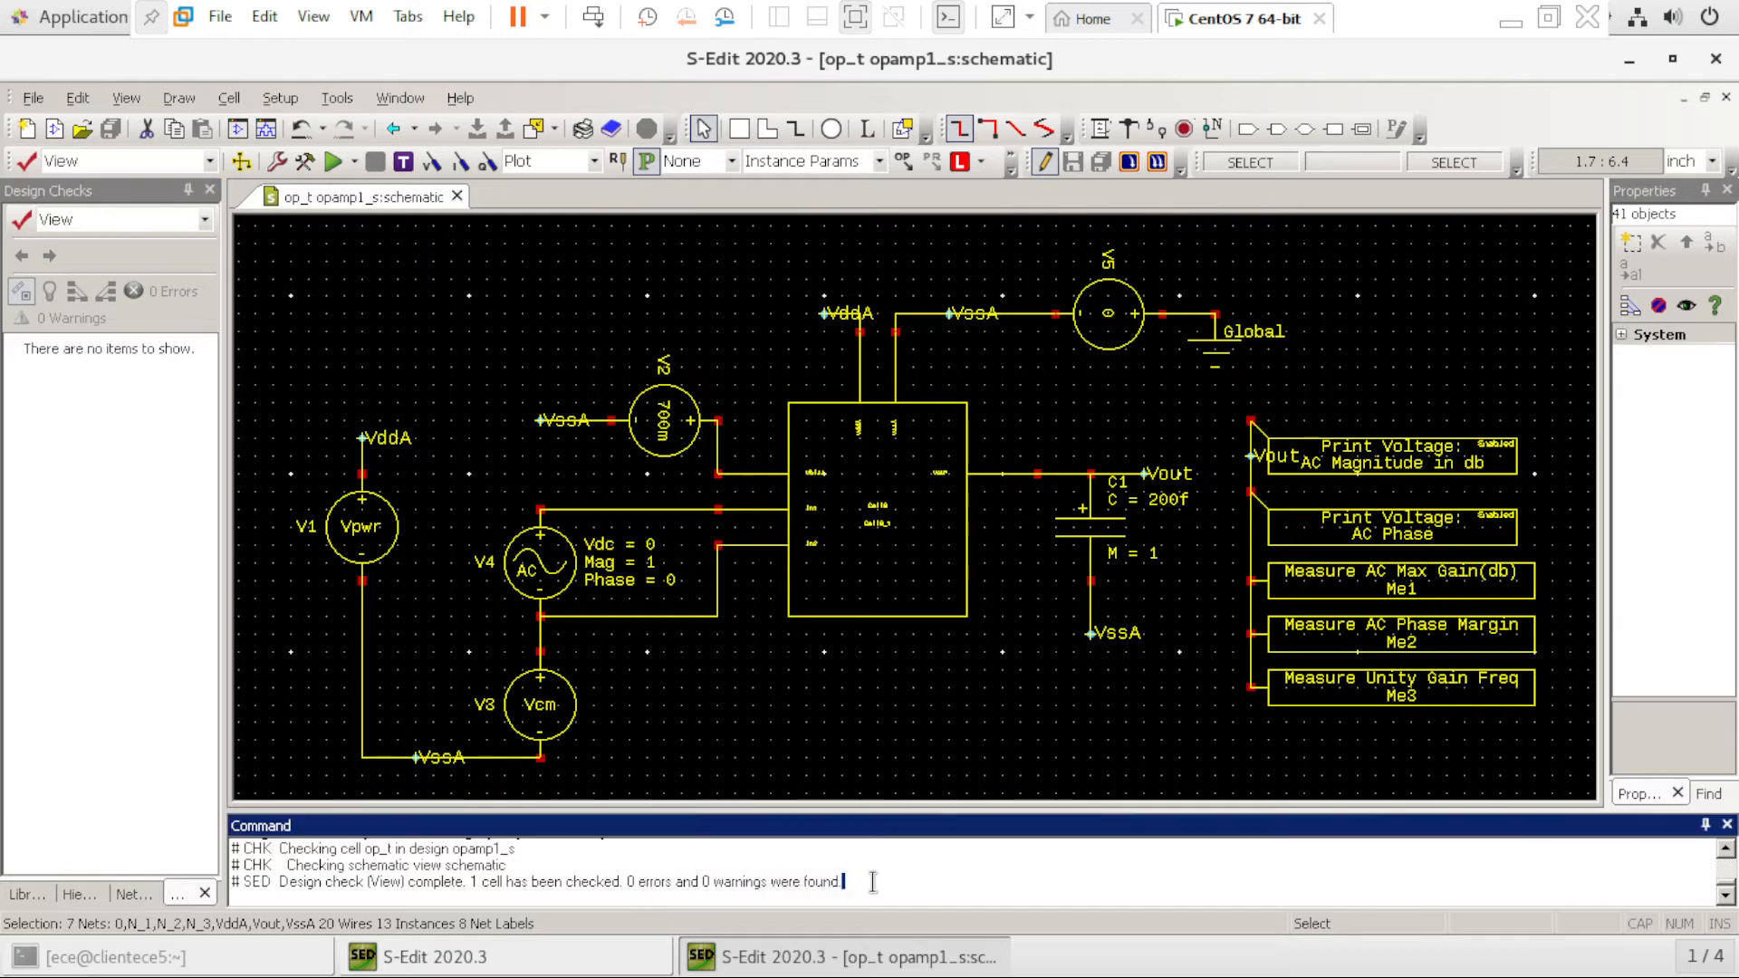
{"action": "left_click_drag", "start_coordinate": [628, 881], "coordinate": [797, 867]}
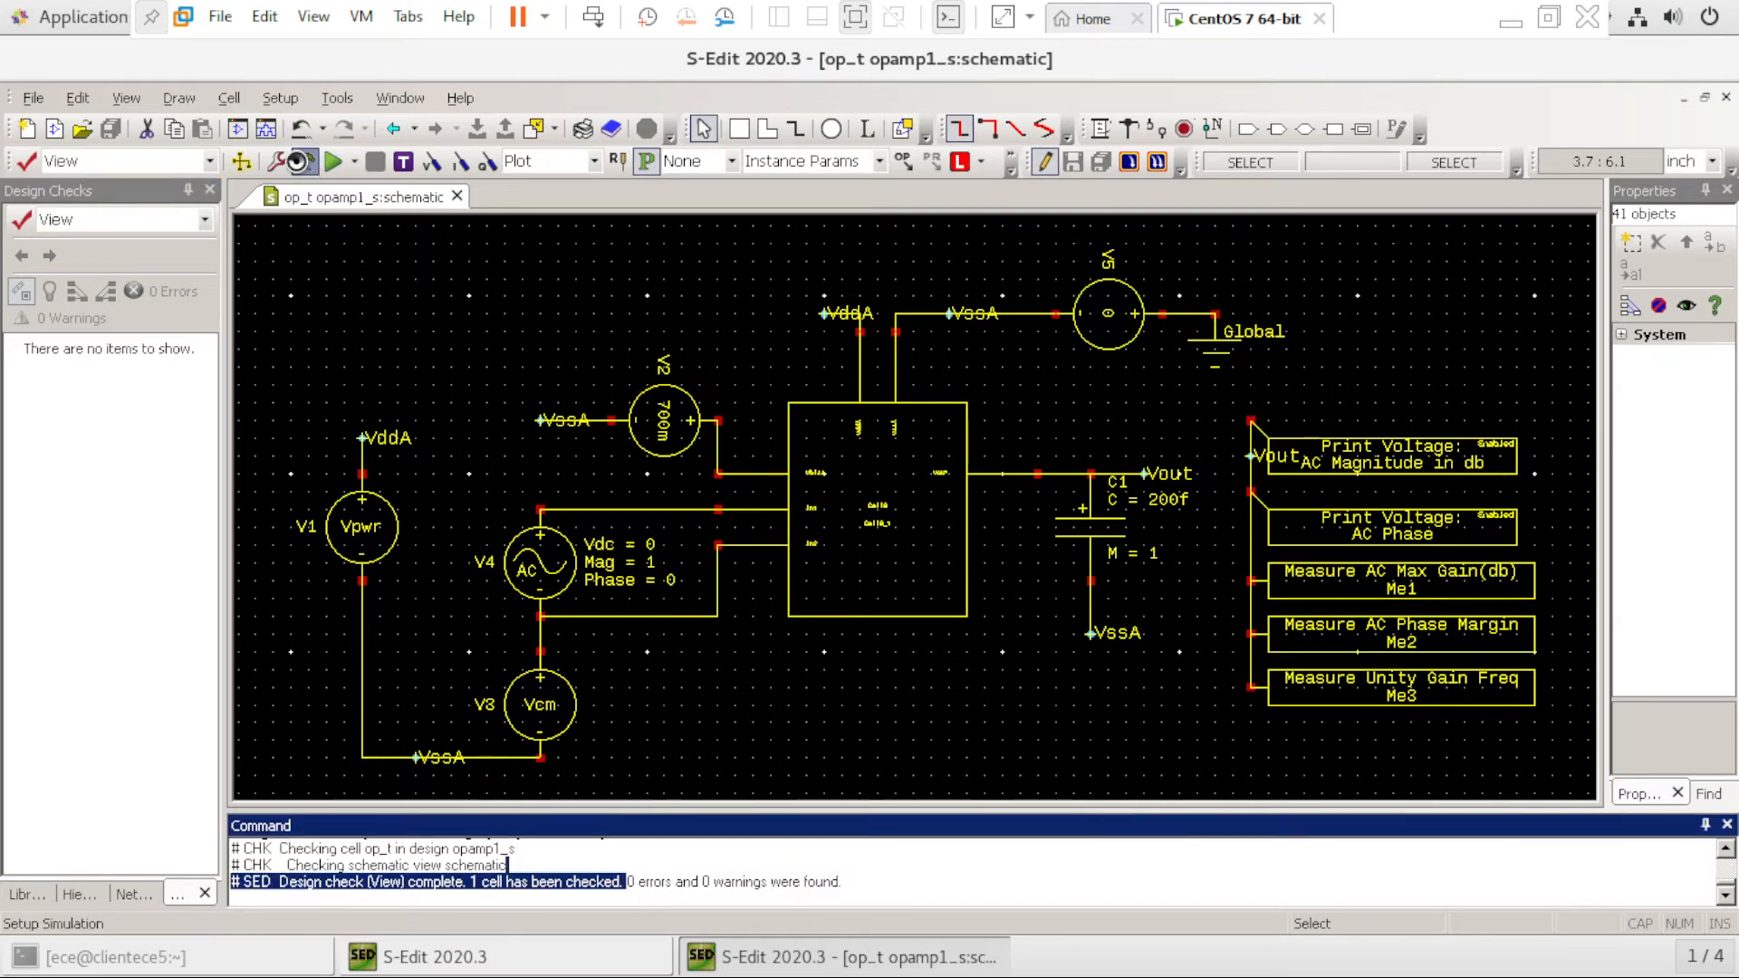
In op_t's T-Spice simulation setup, set the general library file to Generic_250nm.lib from Tanner_EDA/Tanner_Tools_v2020.3/Process/Generic_250nm/Models
{"action": "left_click", "coordinate": [298, 163]}
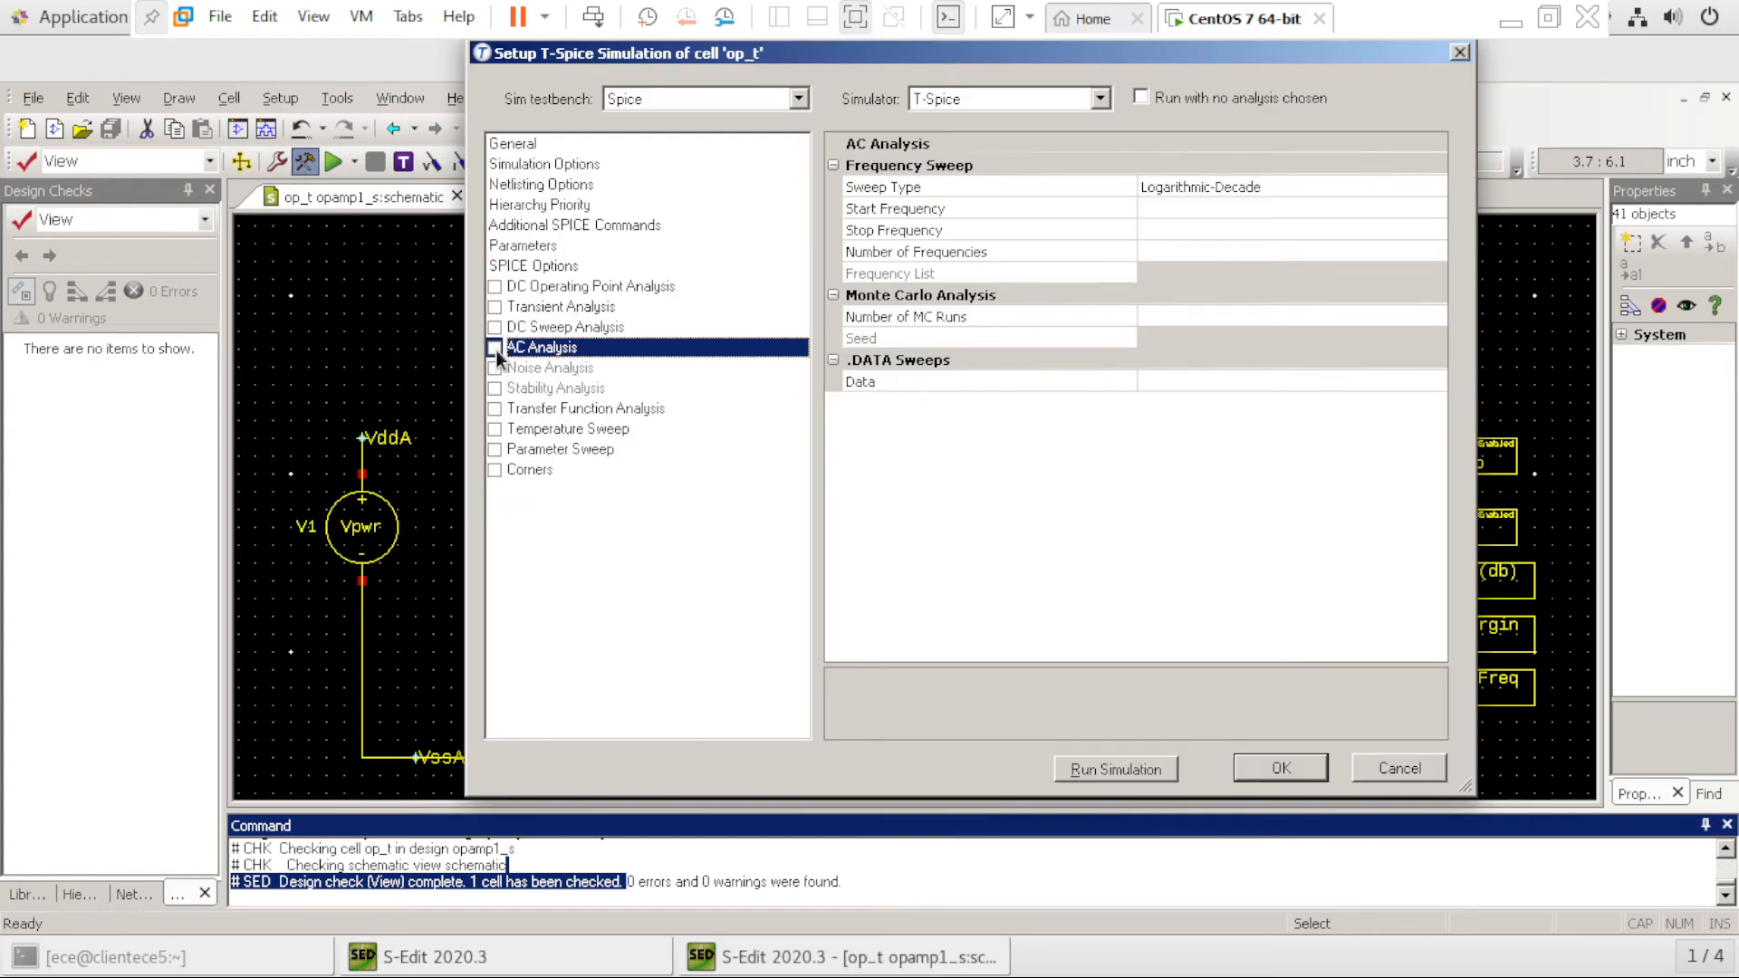
{"action": "left_click", "coordinate": [516, 146]}
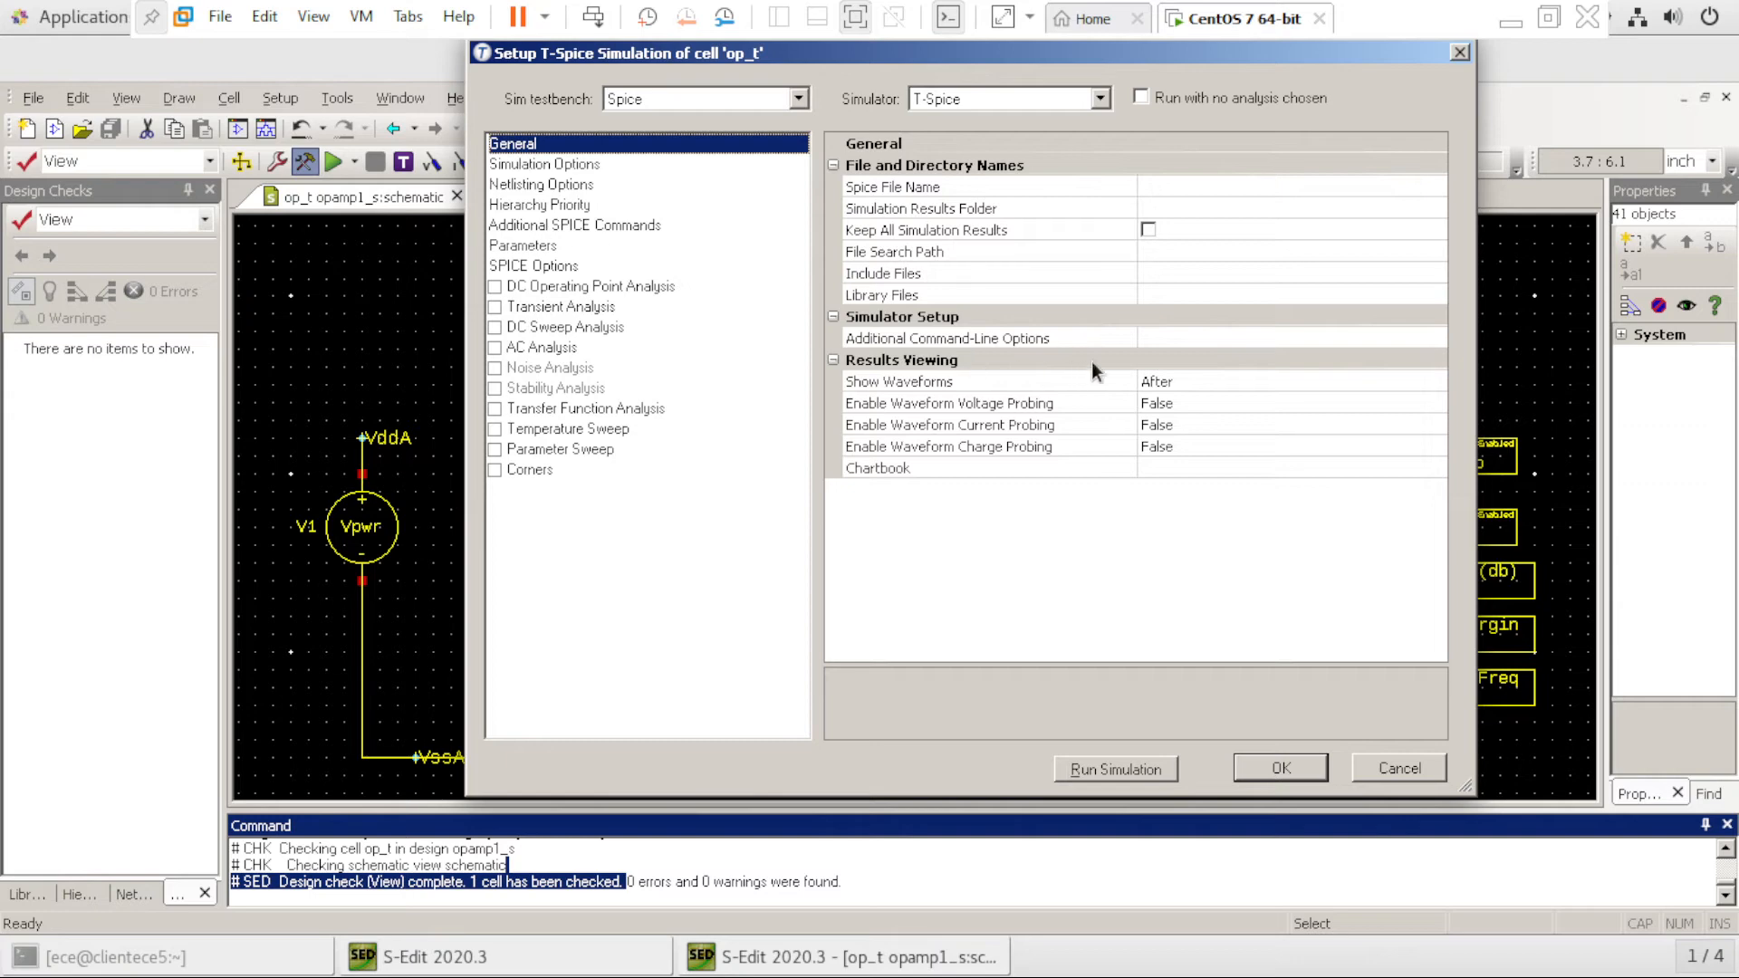
{"action": "left_click", "coordinate": [1153, 296]}
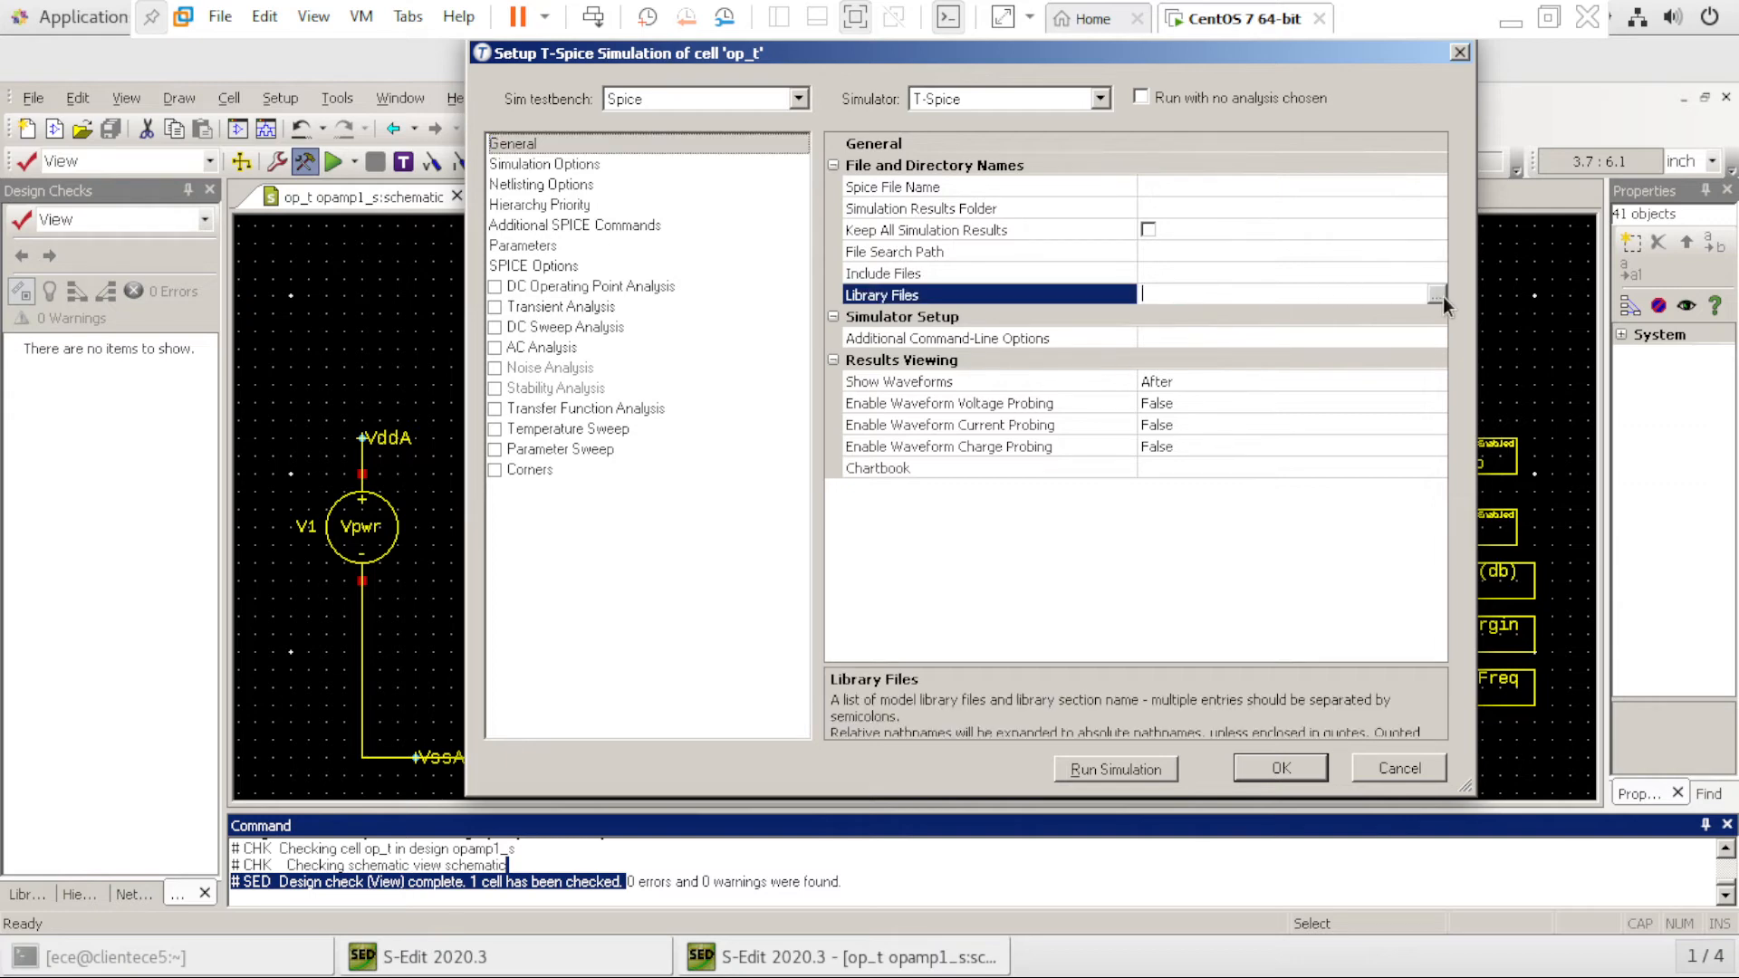
{"action": "left_click", "coordinate": [1437, 295]}
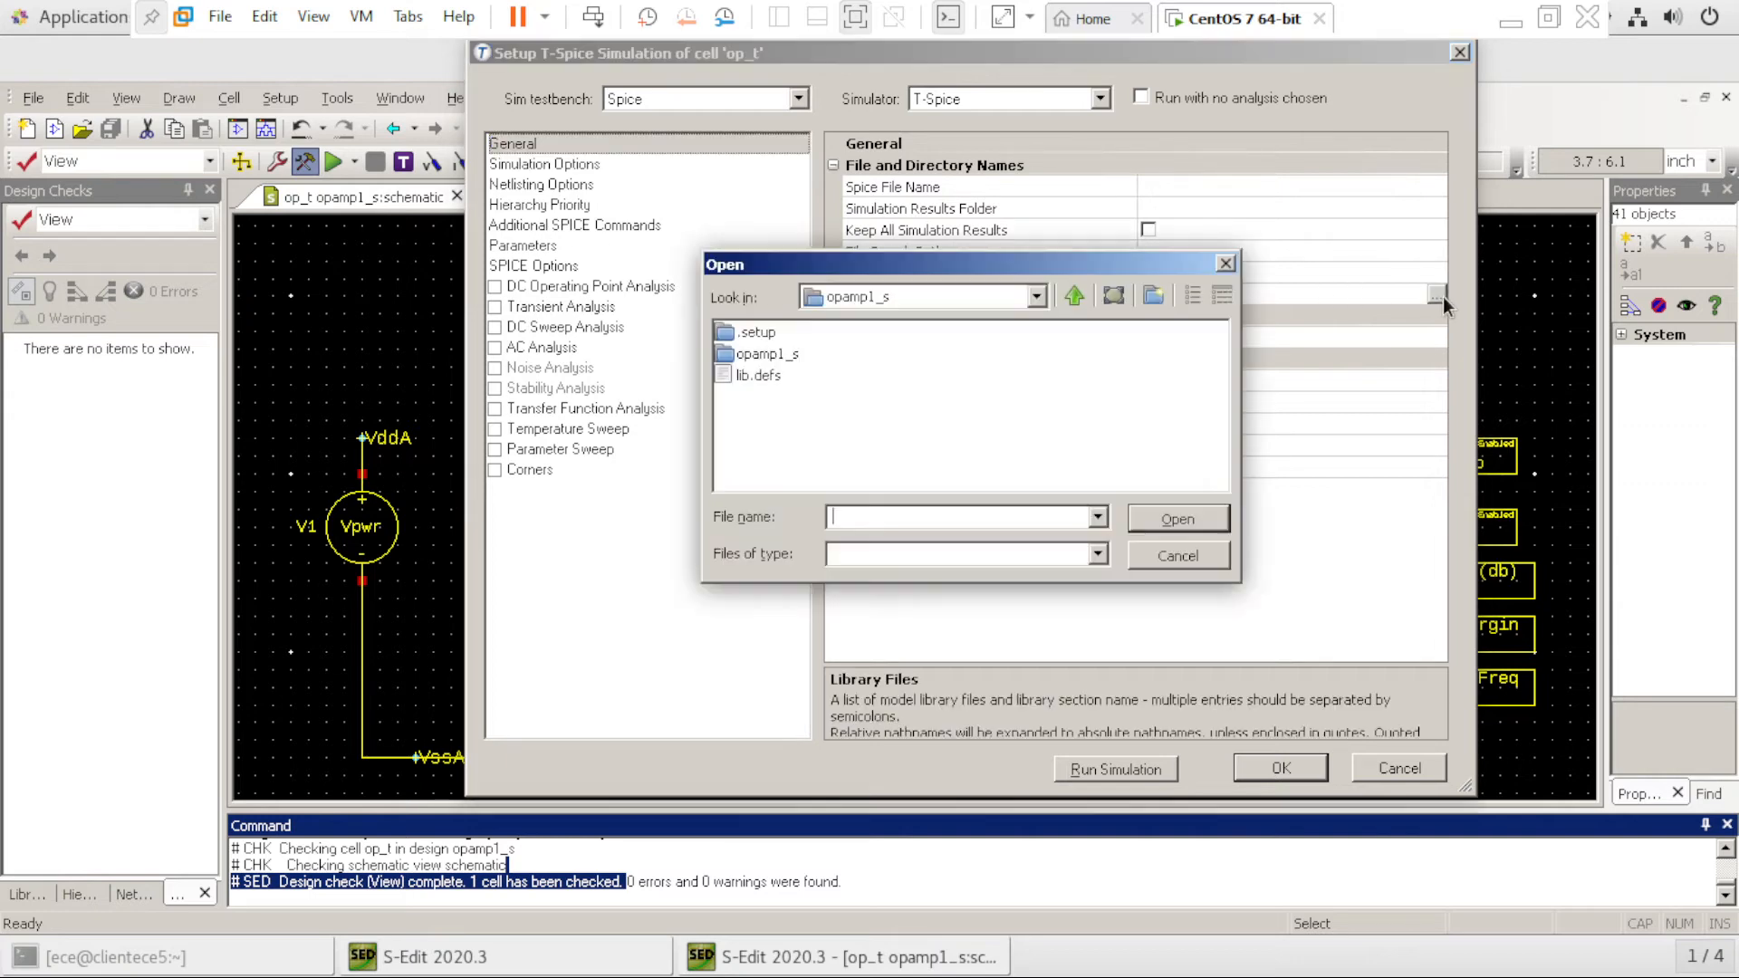
{"action": "left_click", "coordinate": [1075, 298]}
{"action": "left_click", "coordinate": [1075, 298]}
{"action": "left_click", "coordinate": [1075, 298]}
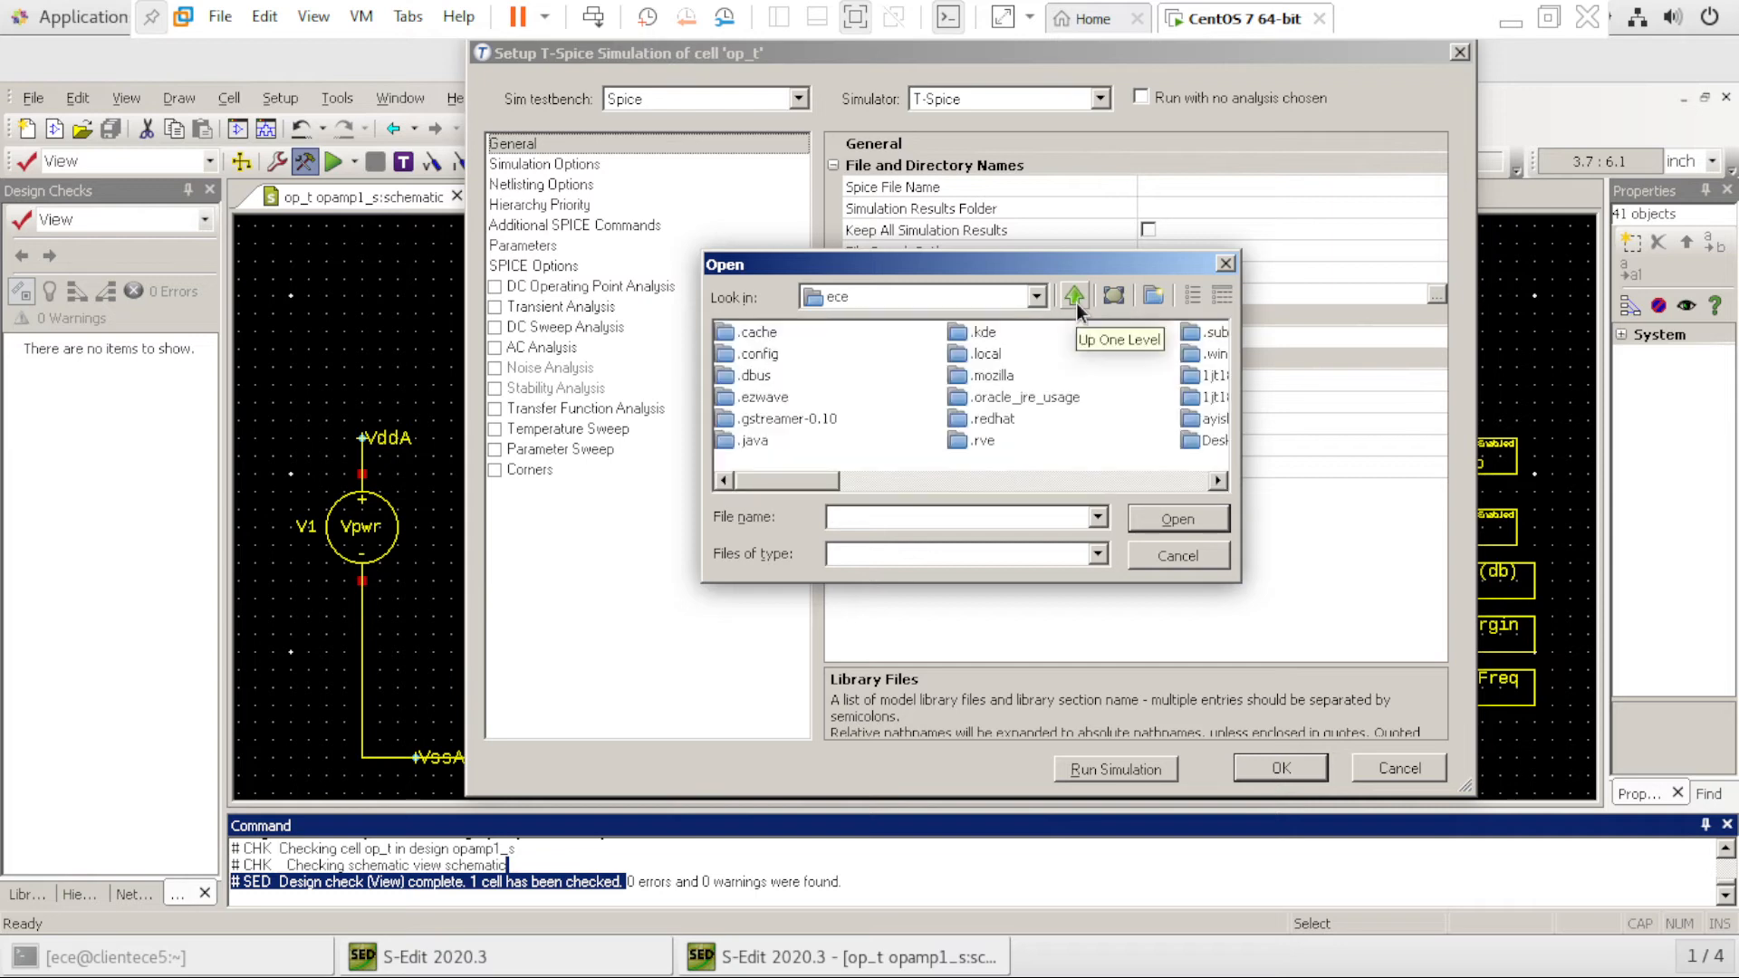
{"action": "left_click", "coordinate": [1217, 481]}
{"action": "left_click", "coordinate": [1218, 481]}
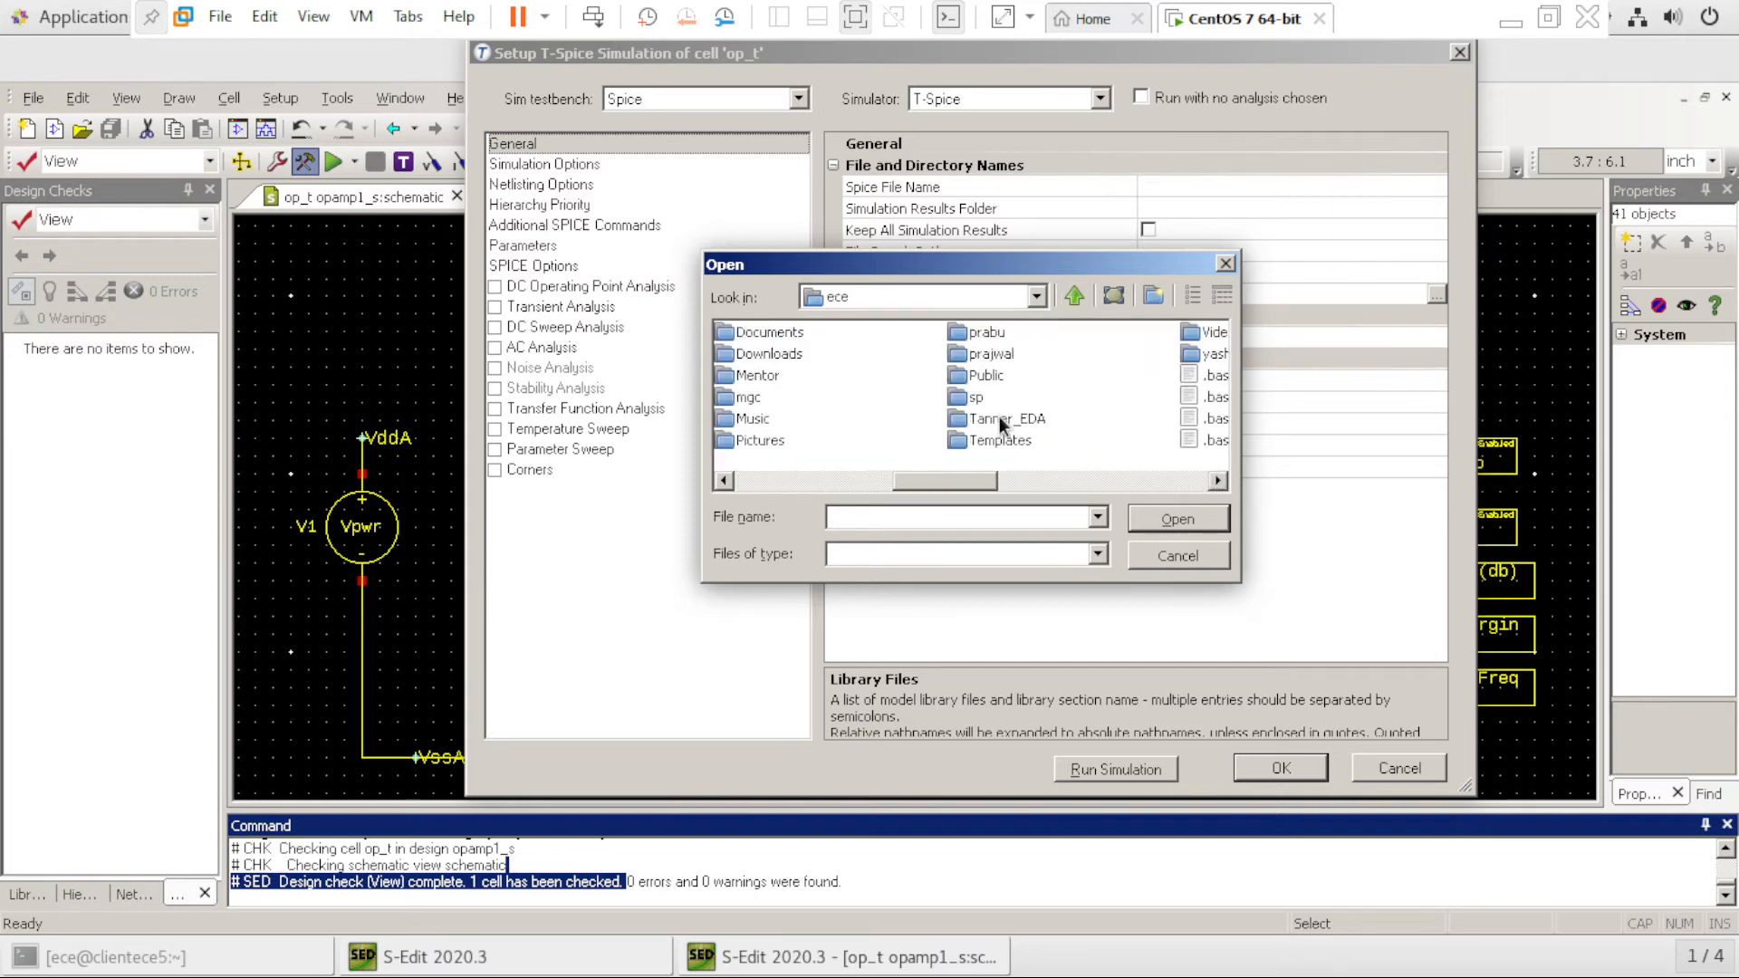
{"action": "double_click", "coordinate": [999, 419]}
{"action": "double_click", "coordinate": [829, 335]}
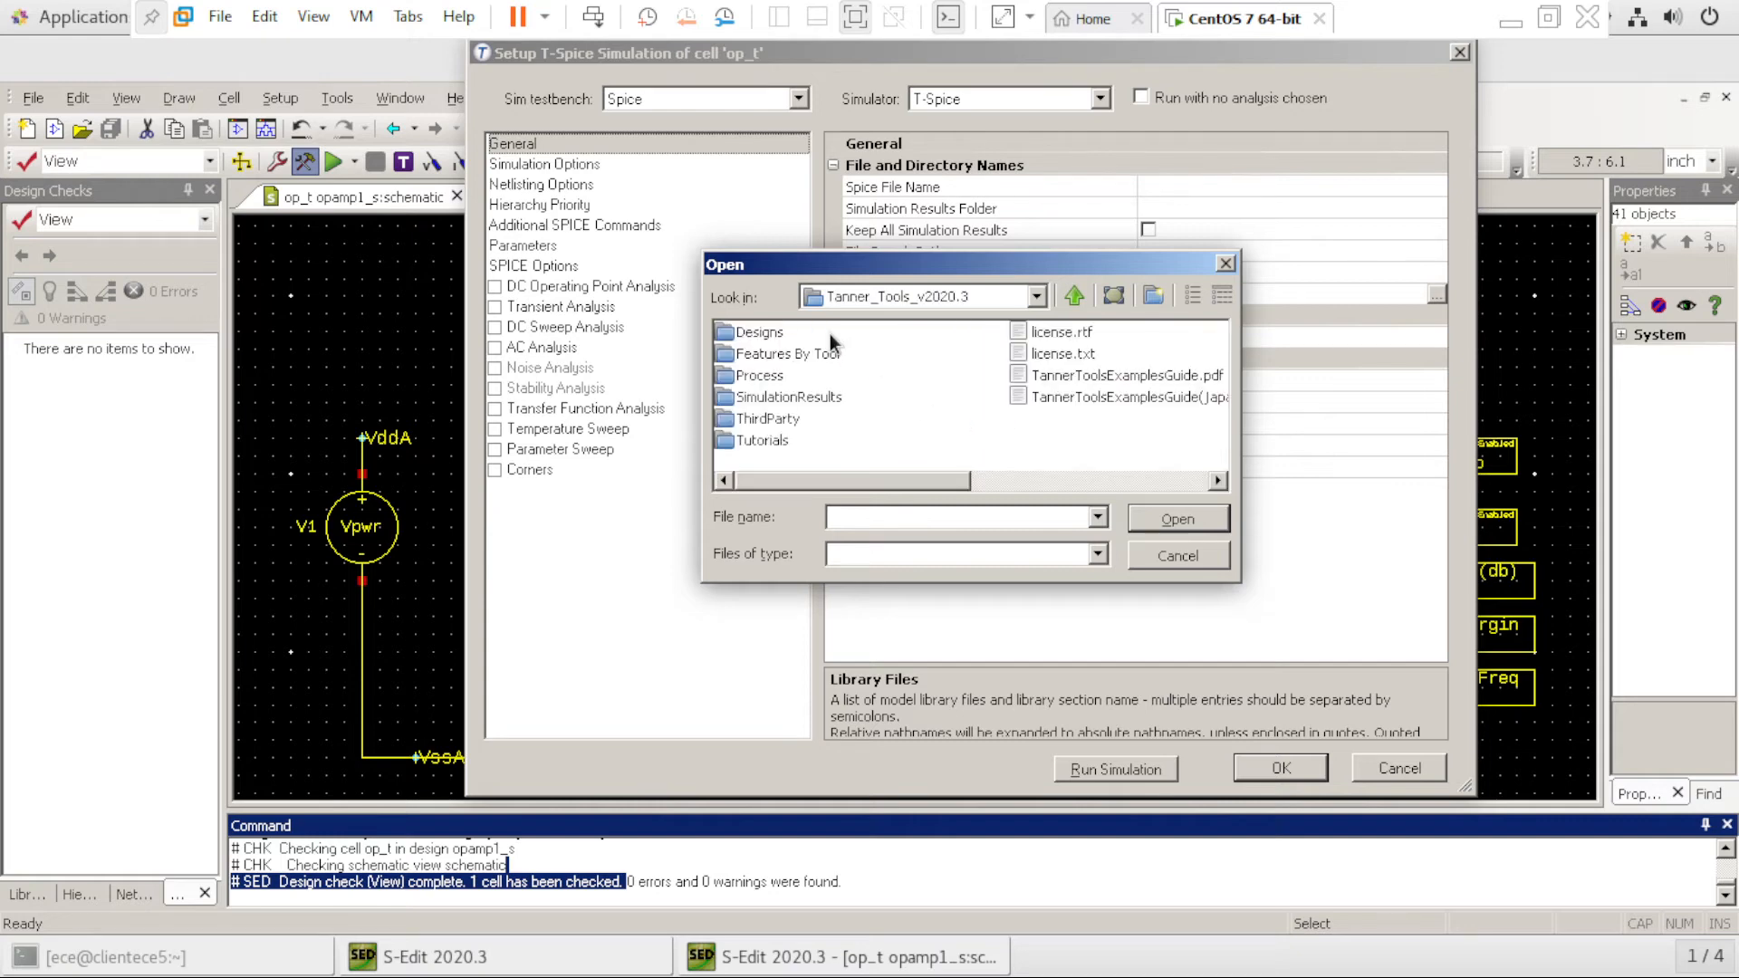
{"action": "double_click", "coordinate": [781, 377]}
{"action": "double_click", "coordinate": [789, 355]}
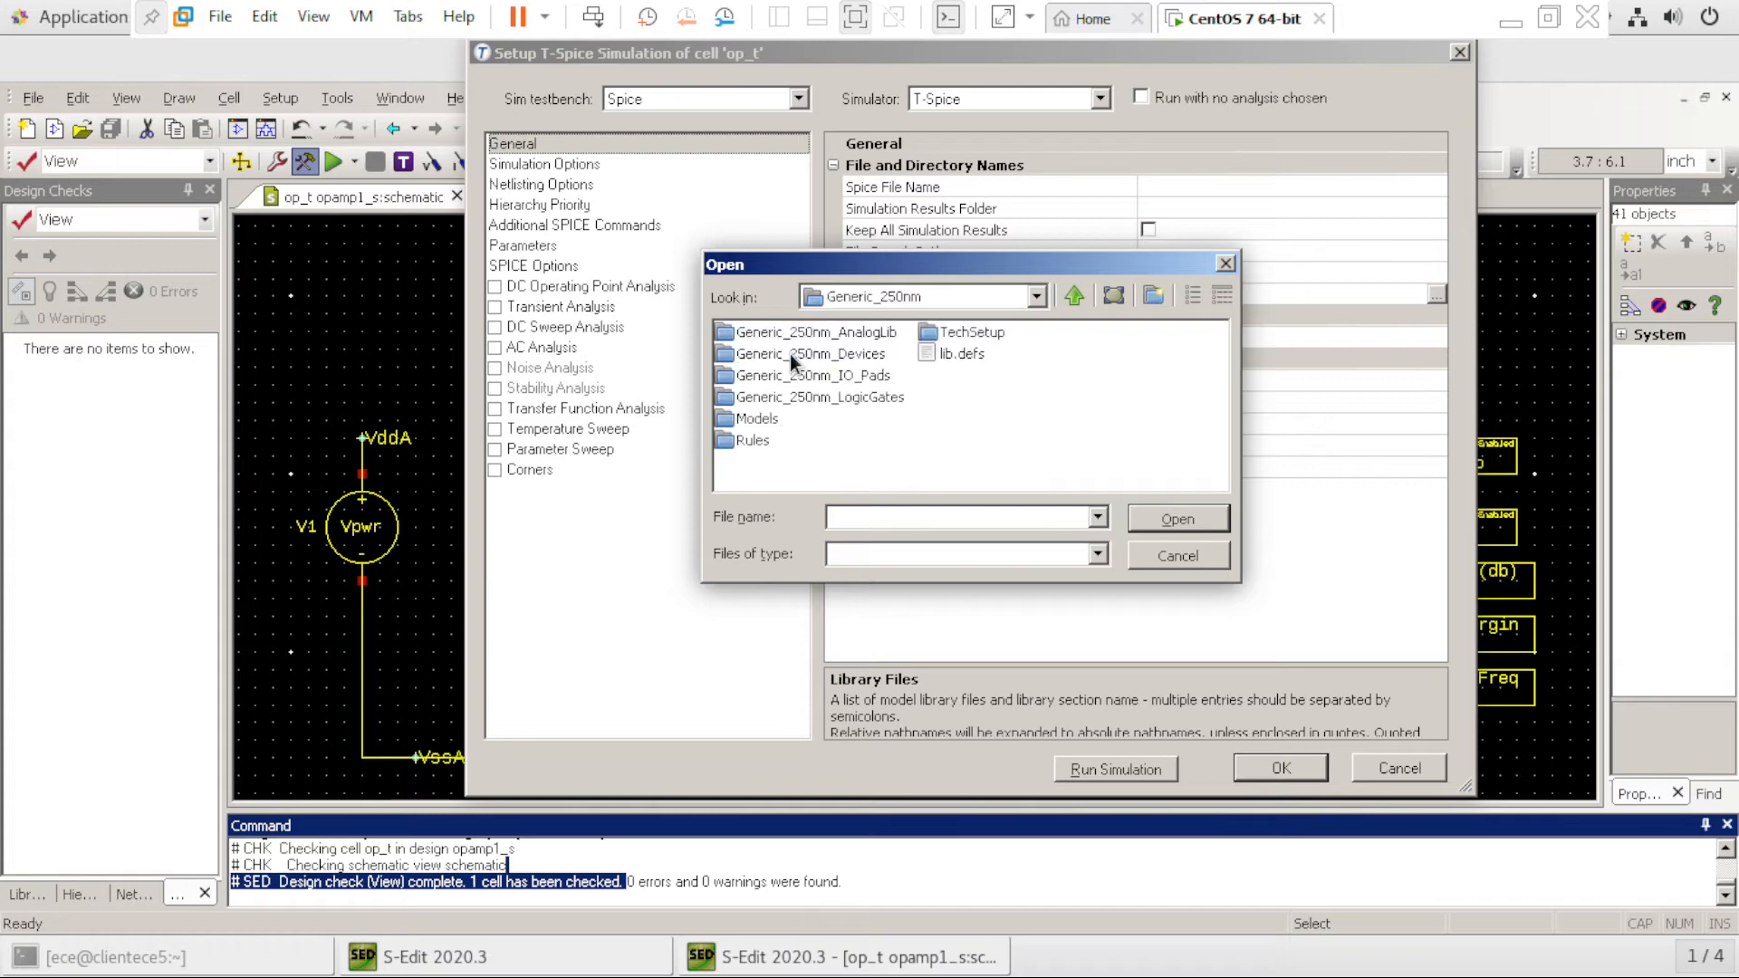
{"action": "double_click", "coordinate": [755, 418]}
{"action": "double_click", "coordinate": [800, 355]}
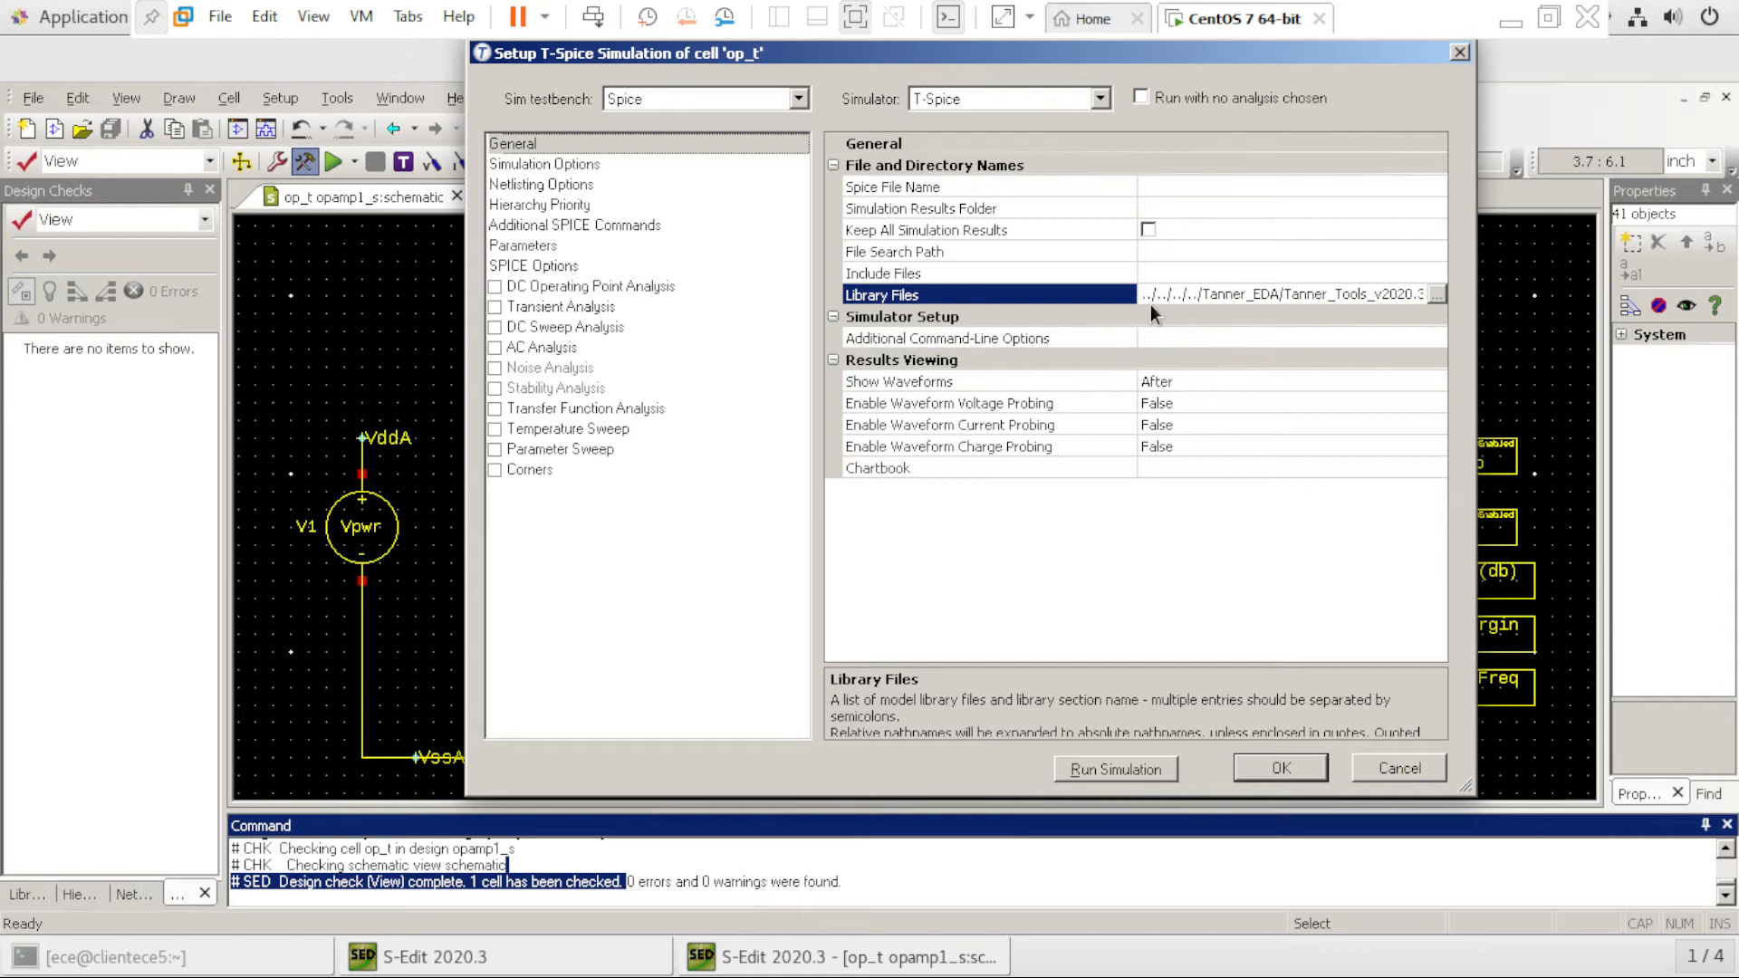
Browse for the library file again and open the file properties of Generic_250nm.lib in the Models folder
{"action": "left_click", "coordinate": [1437, 292]}
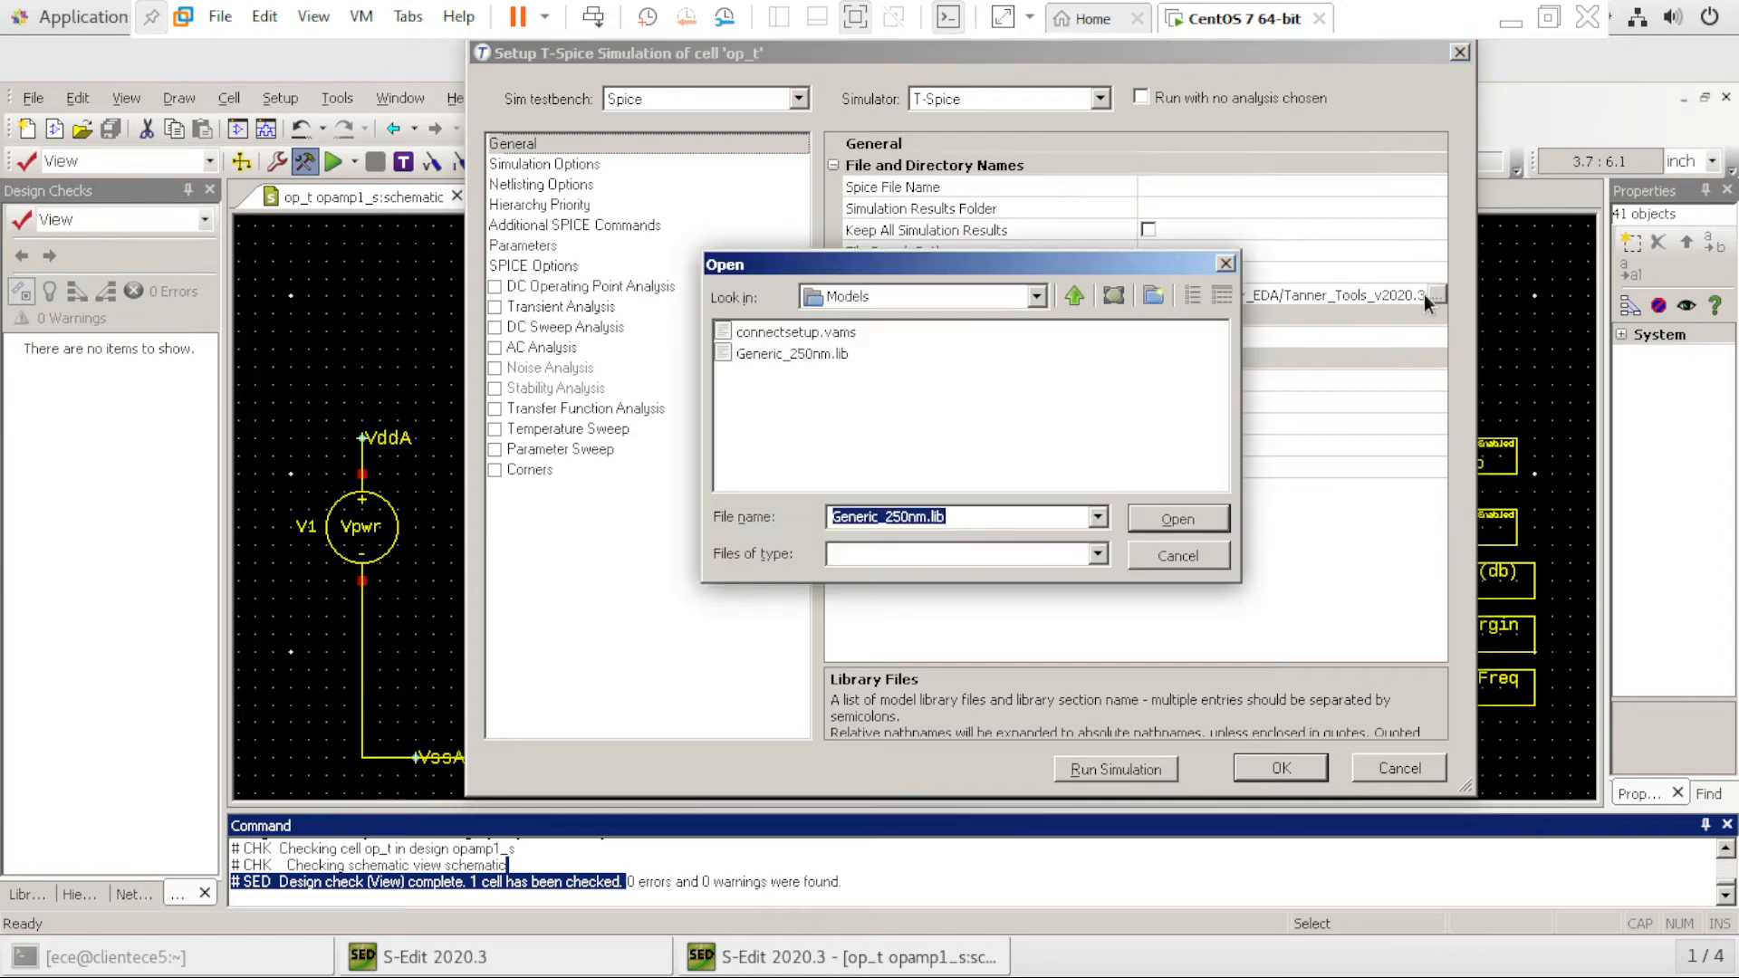
{"action": "right_click", "coordinate": [787, 355]}
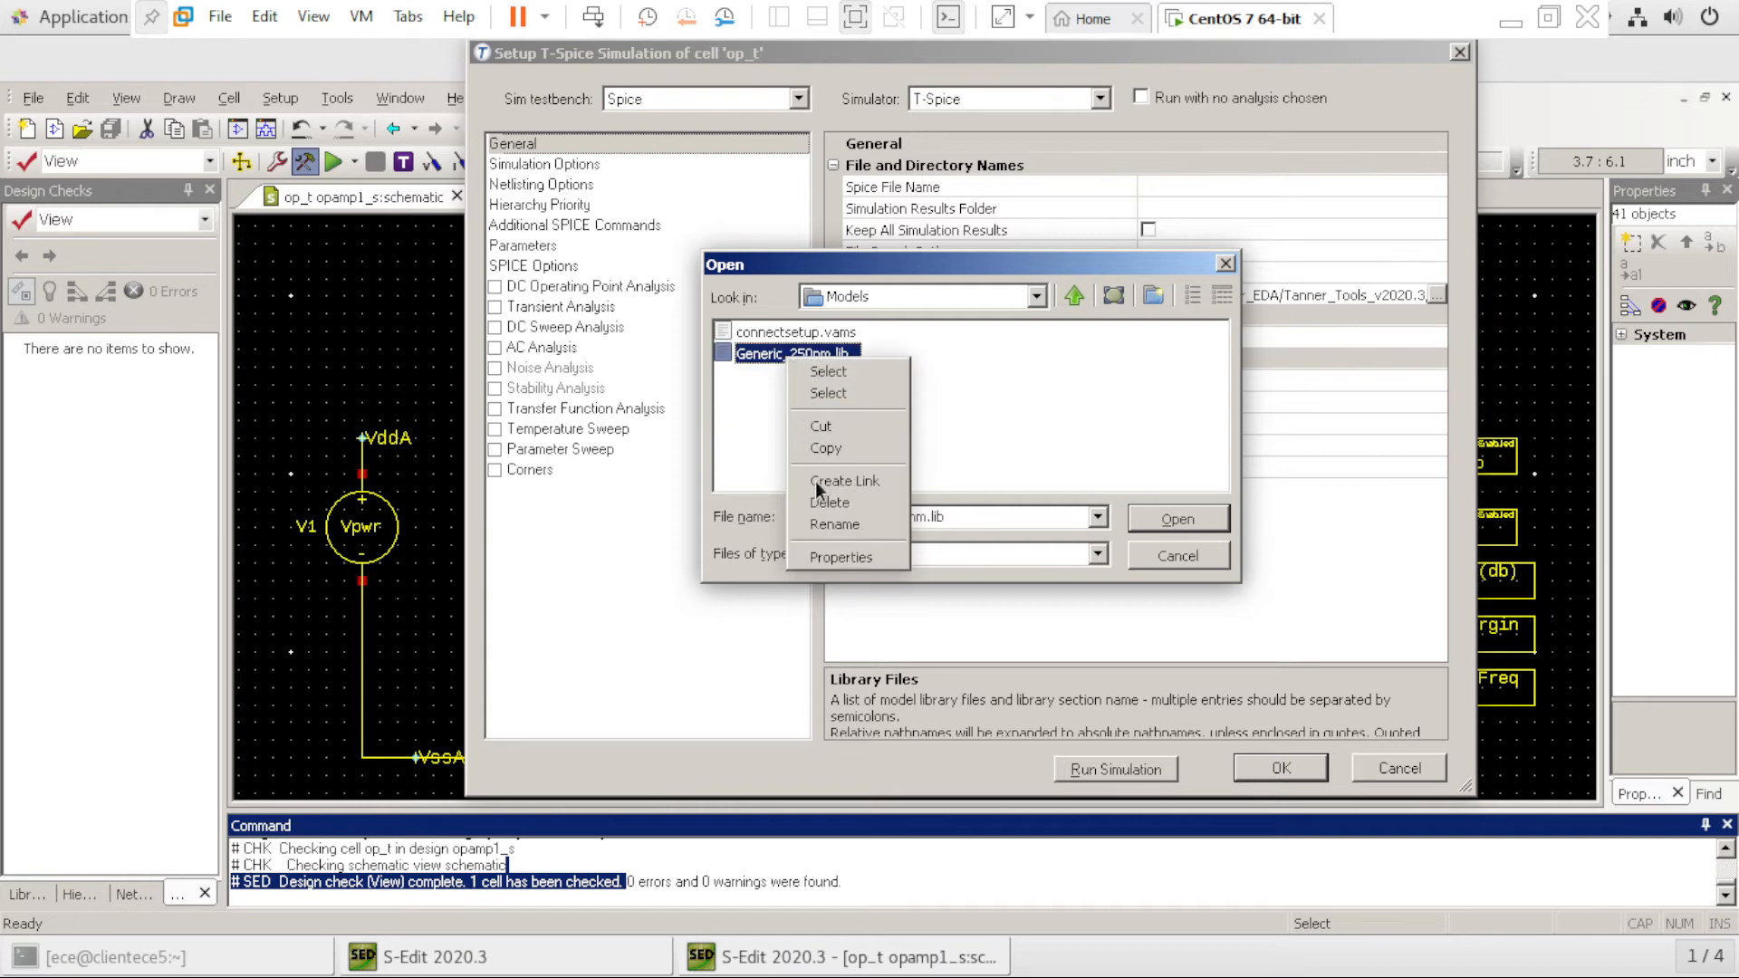
{"action": "left_click", "coordinate": [833, 557]}
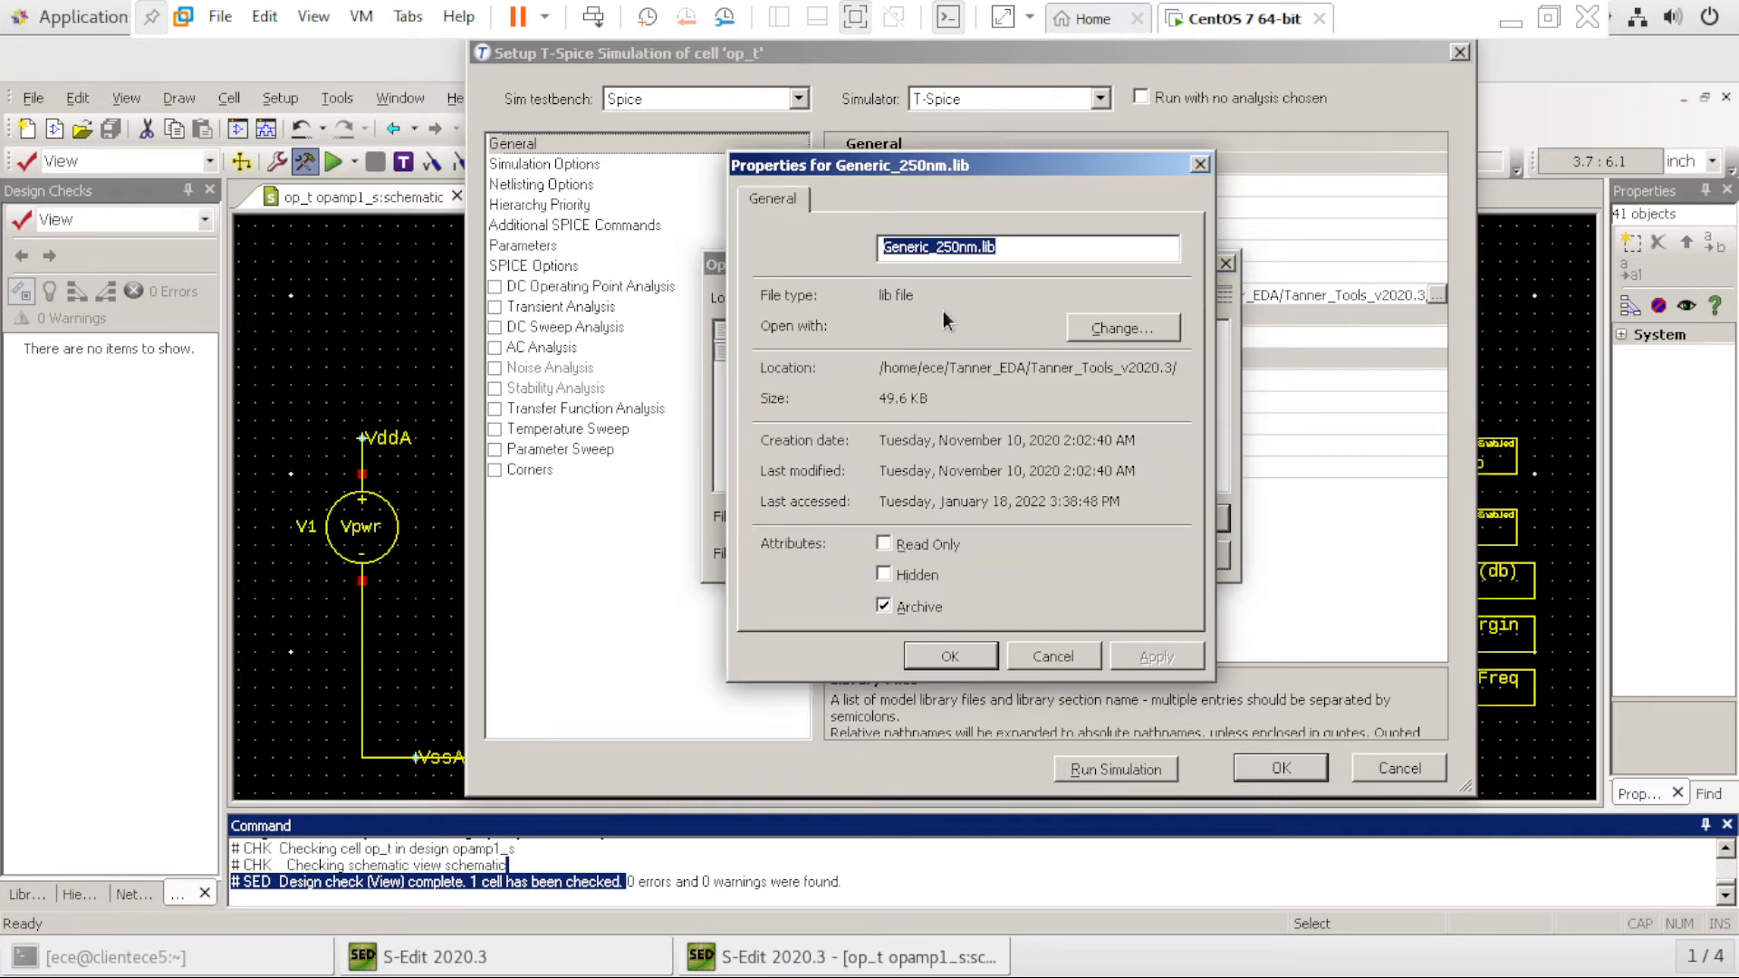
Check the location of Generic_250nm.lib, close the file browser, and replace the relative prefix of the library path with /home/ece
{"action": "left_click_drag", "start_coordinate": [876, 366], "coordinate": [937, 373]}
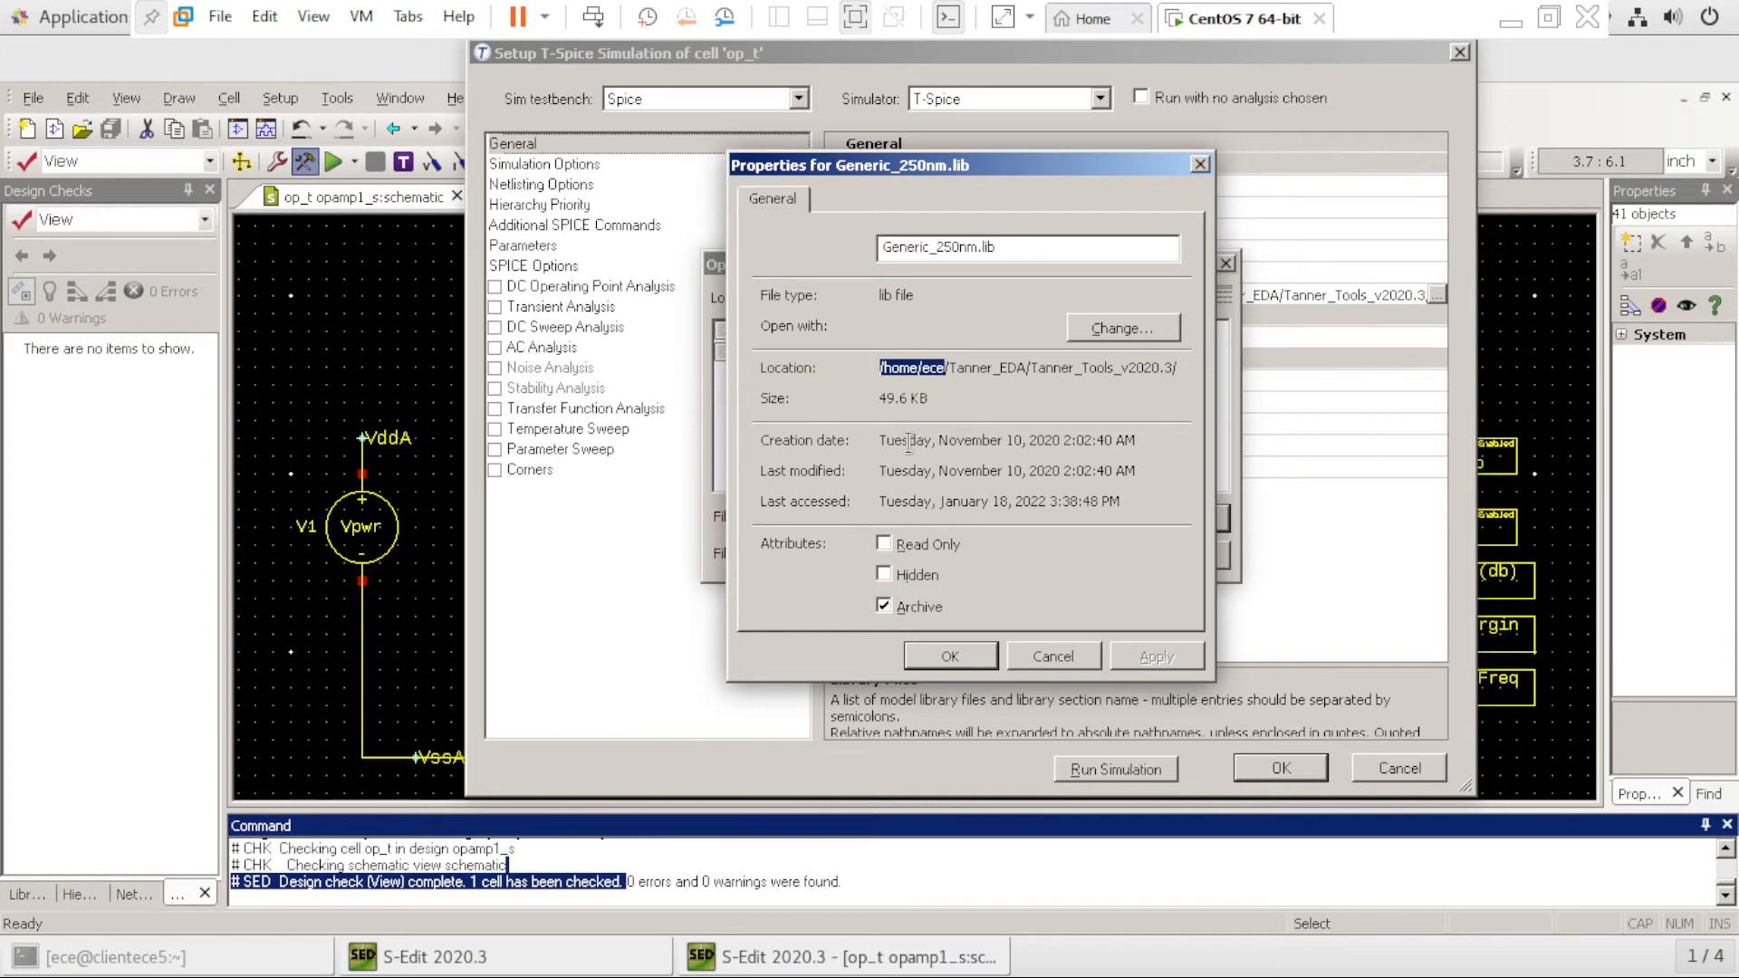
{"action": "left_click", "coordinate": [949, 655]}
{"action": "left_click", "coordinate": [1154, 556]}
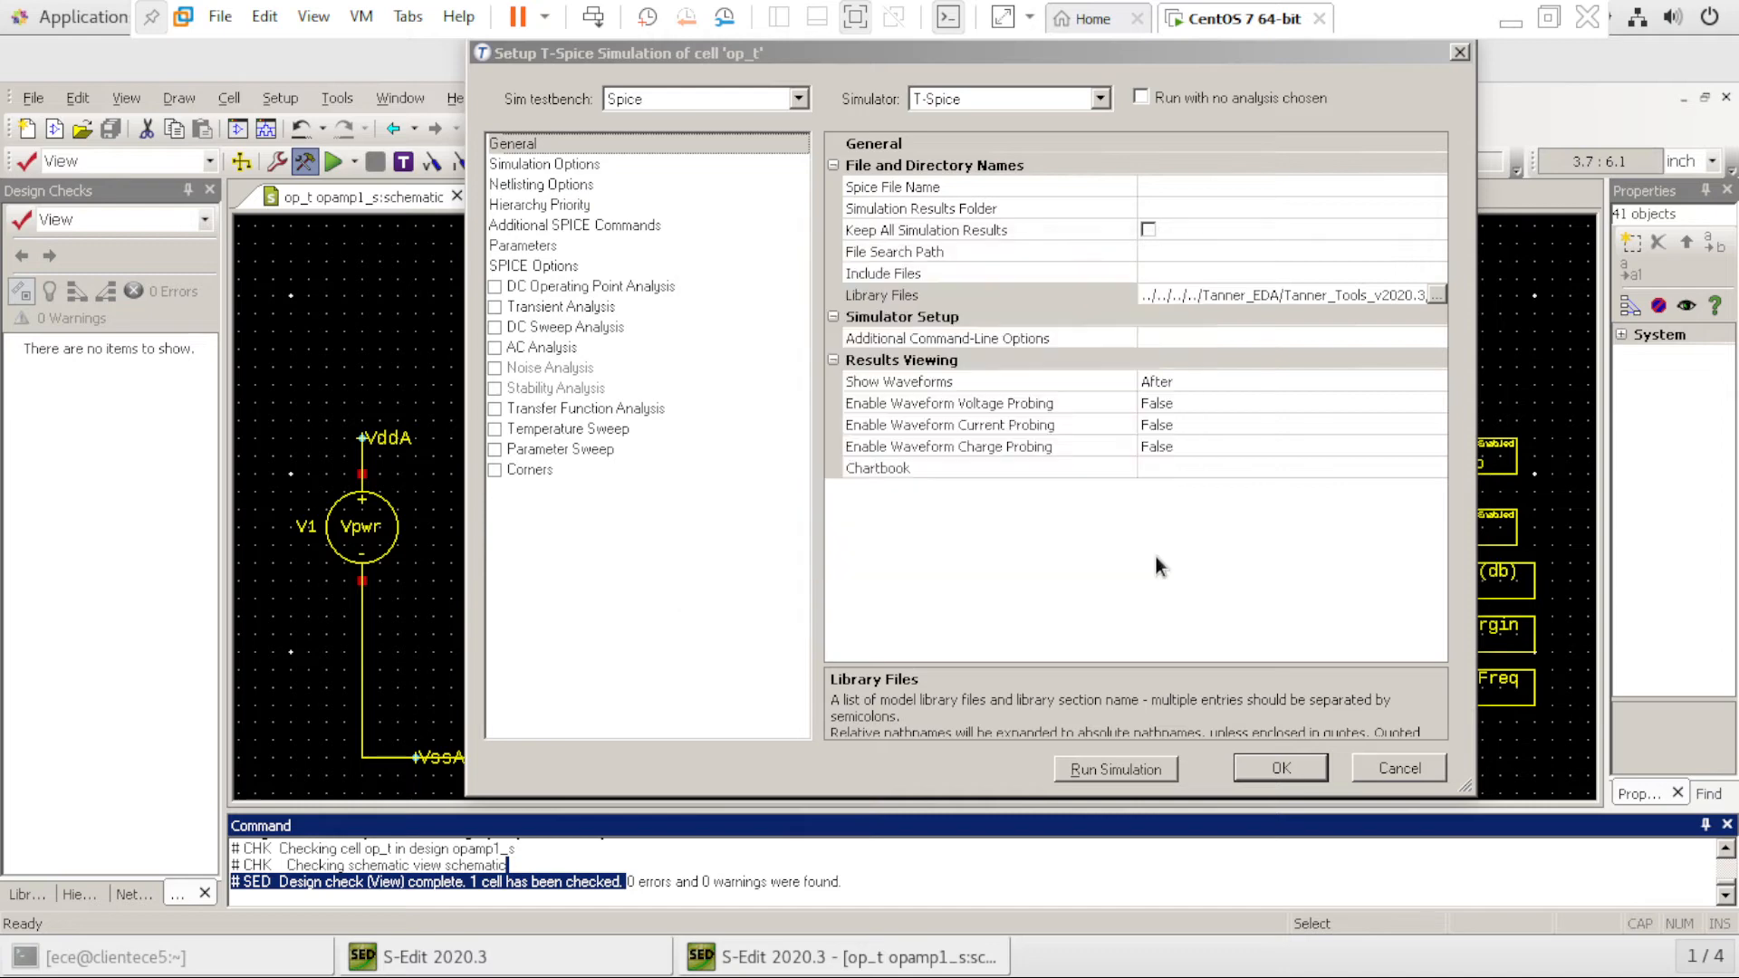
{"action": "left_click_drag", "start_coordinate": [1196, 296], "coordinate": [1143, 305]}
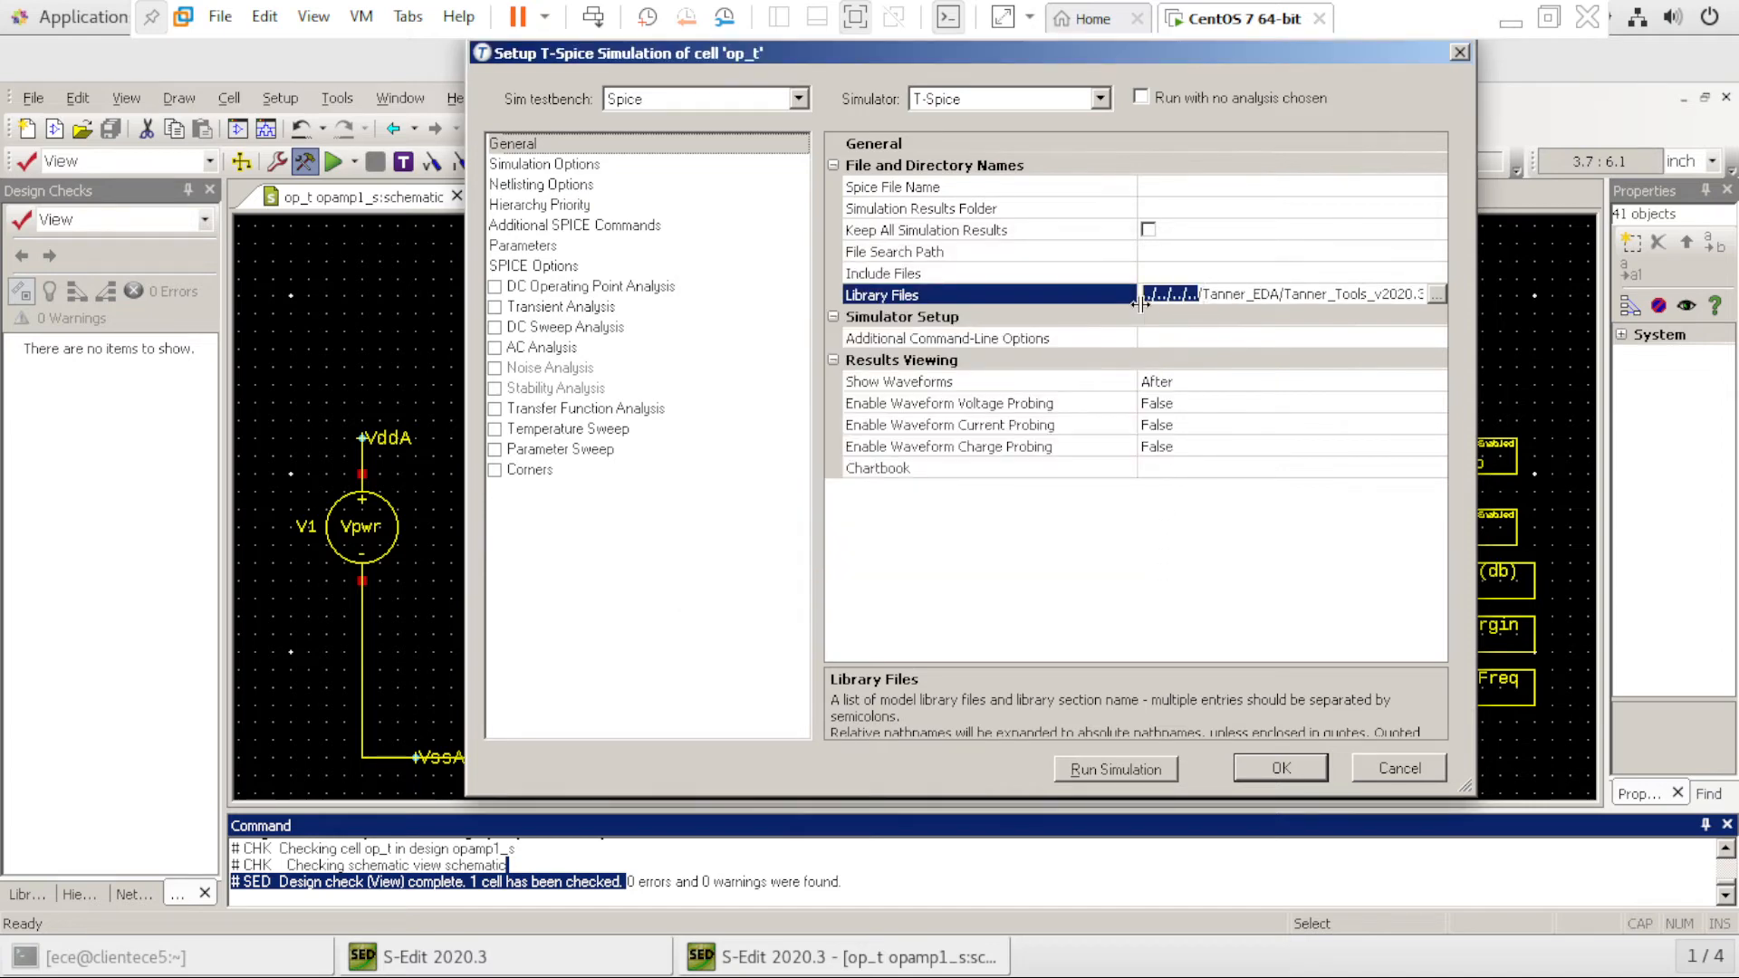
{"action": "type", "text": "/home/ece"}
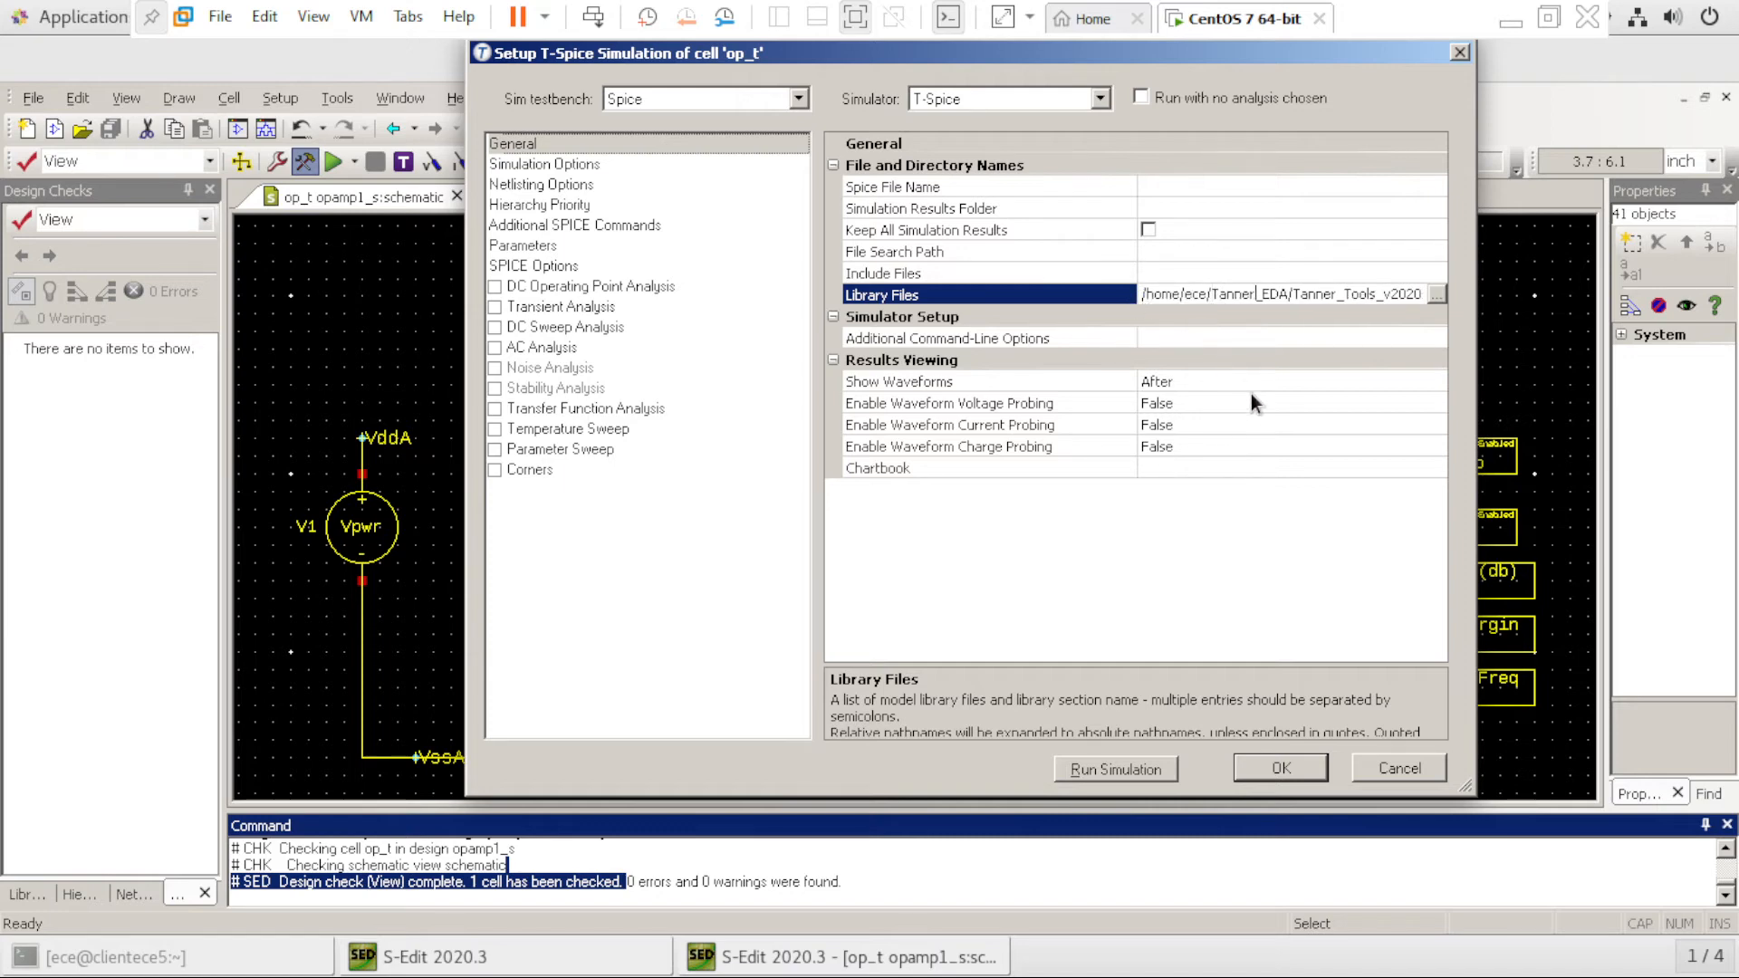
Append the TT section name after Generic_250nm.lib at the end of the library files path
{"action": "key", "text": "Right"}
{"action": "key", "text": "Right"}
{"action": "key", "text": "Right"}
{"action": "key", "text": "Right"}
{"action": "key", "text": "Right"}
{"action": "key", "text": "Right"}
{"action": "key", "text": "Right"}
{"action": "key", "text": "Right"}
{"action": "key", "text": "Right"}
{"action": "key", "text": "Right"}
{"action": "key", "text": "Right"}
{"action": "key", "text": "Right"}
{"action": "key", "text": "Right"}
{"action": "key", "text": "Right"}
{"action": "key", "text": "Right"}
{"action": "key", "text": "Right"}
{"action": "key", "text": "Right"}
{"action": "key", "text": "Right"}
{"action": "key", "text": "Right"}
{"action": "key", "text": "Right"}
{"action": "key", "text": "End"}
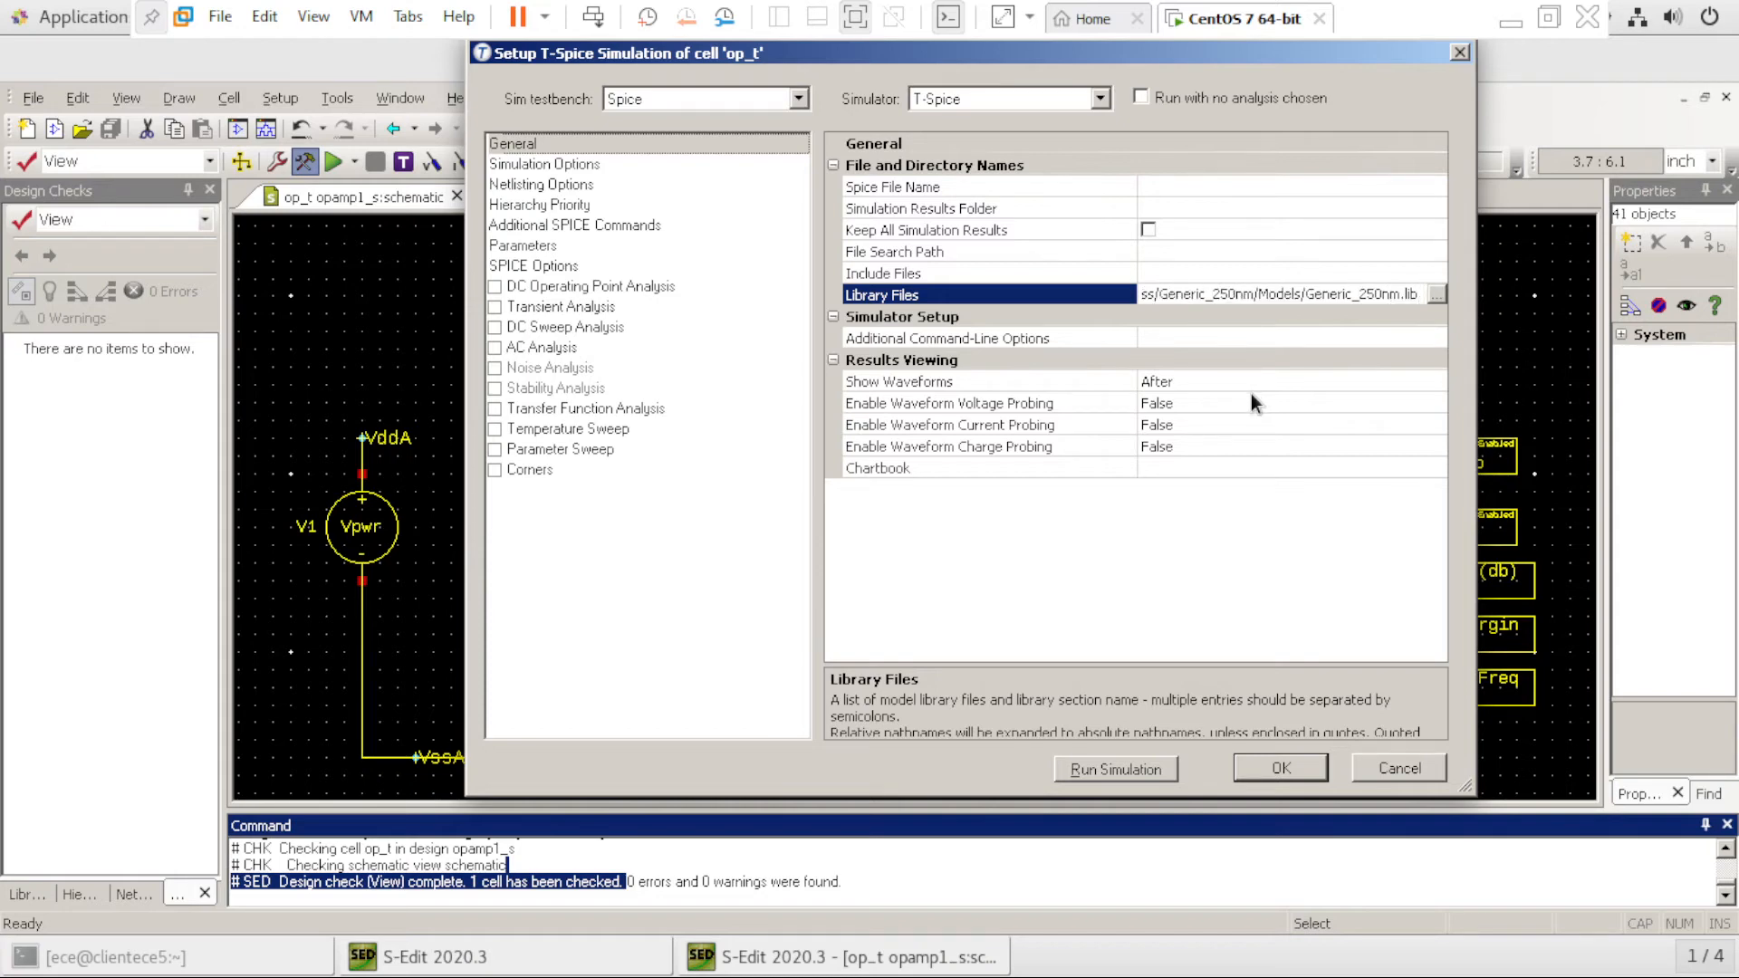
{"action": "type", "text": "TT"}
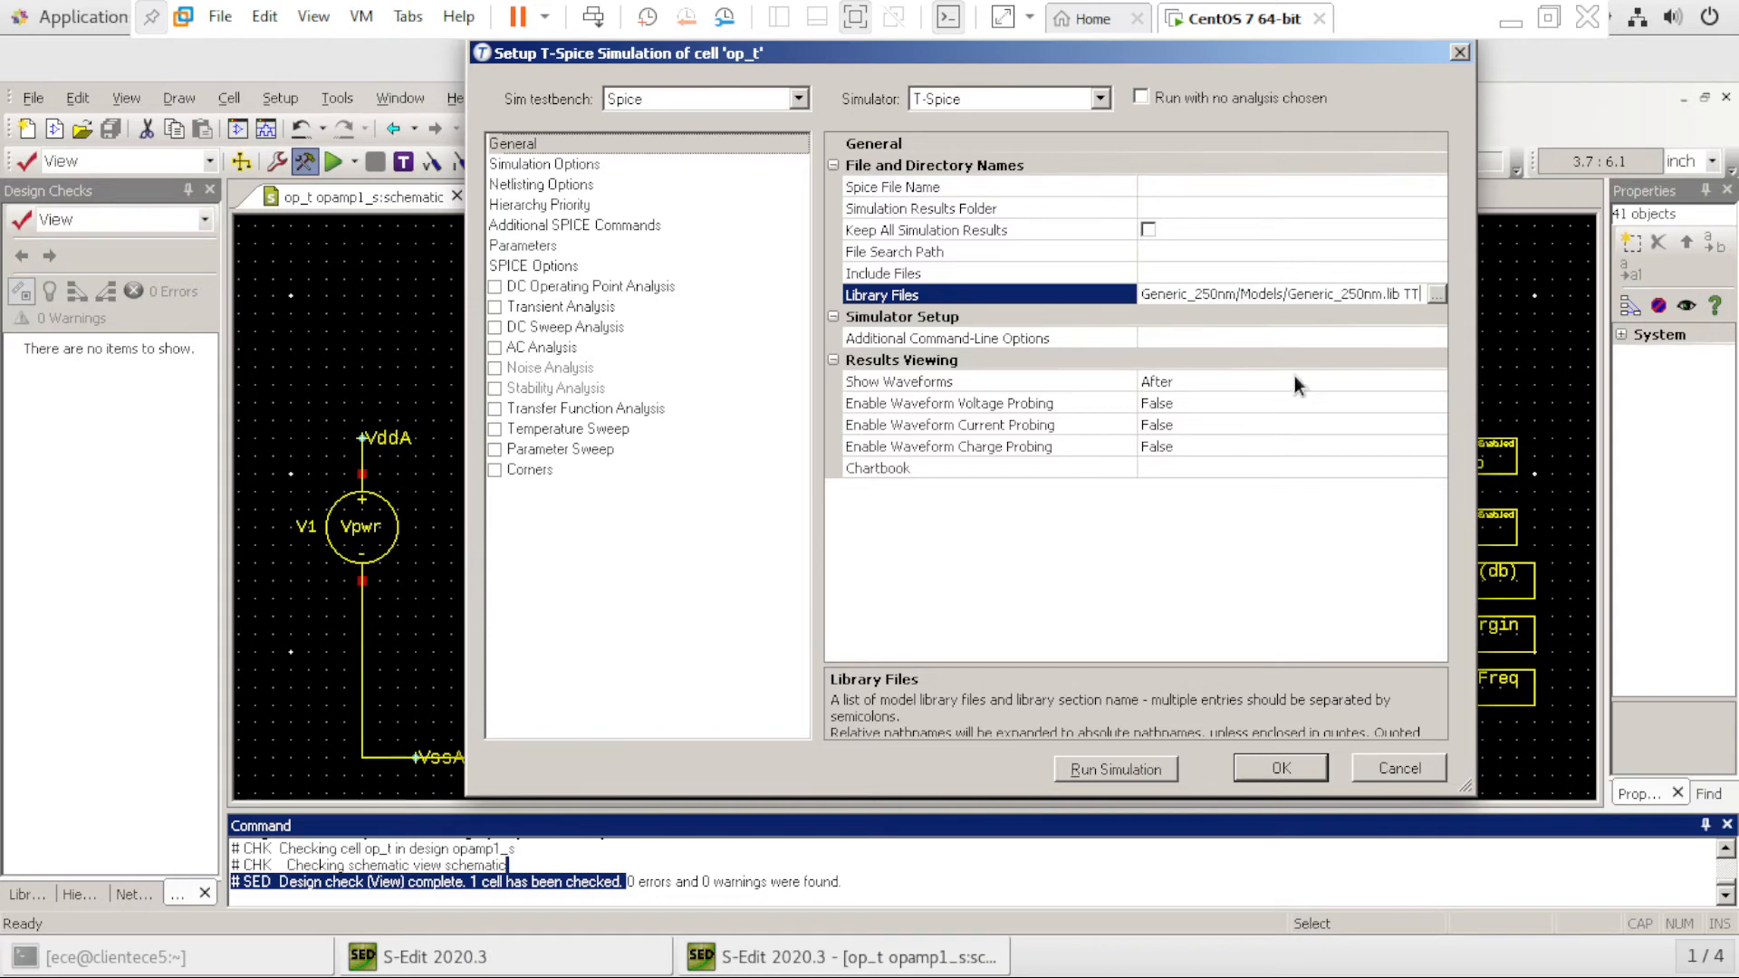
{"action": "left_click", "coordinate": [1324, 264]}
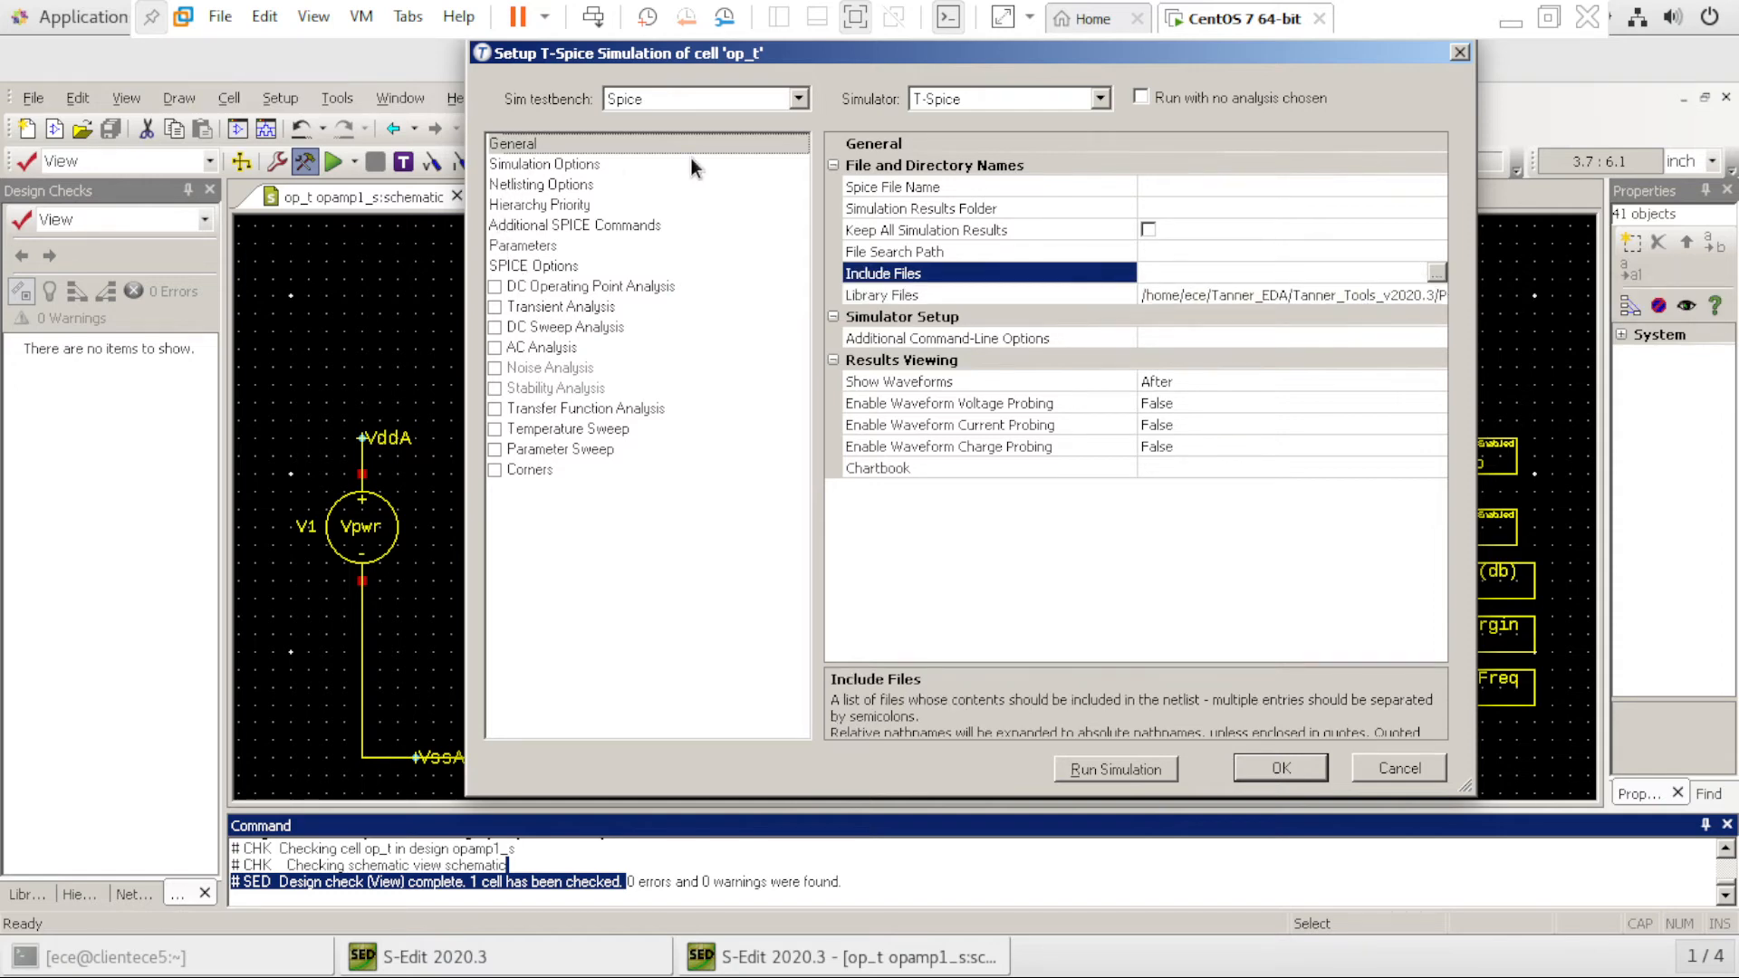
Add a simulation parameter named Vpwr with the value 2.5v
{"action": "left_click", "coordinate": [546, 246]}
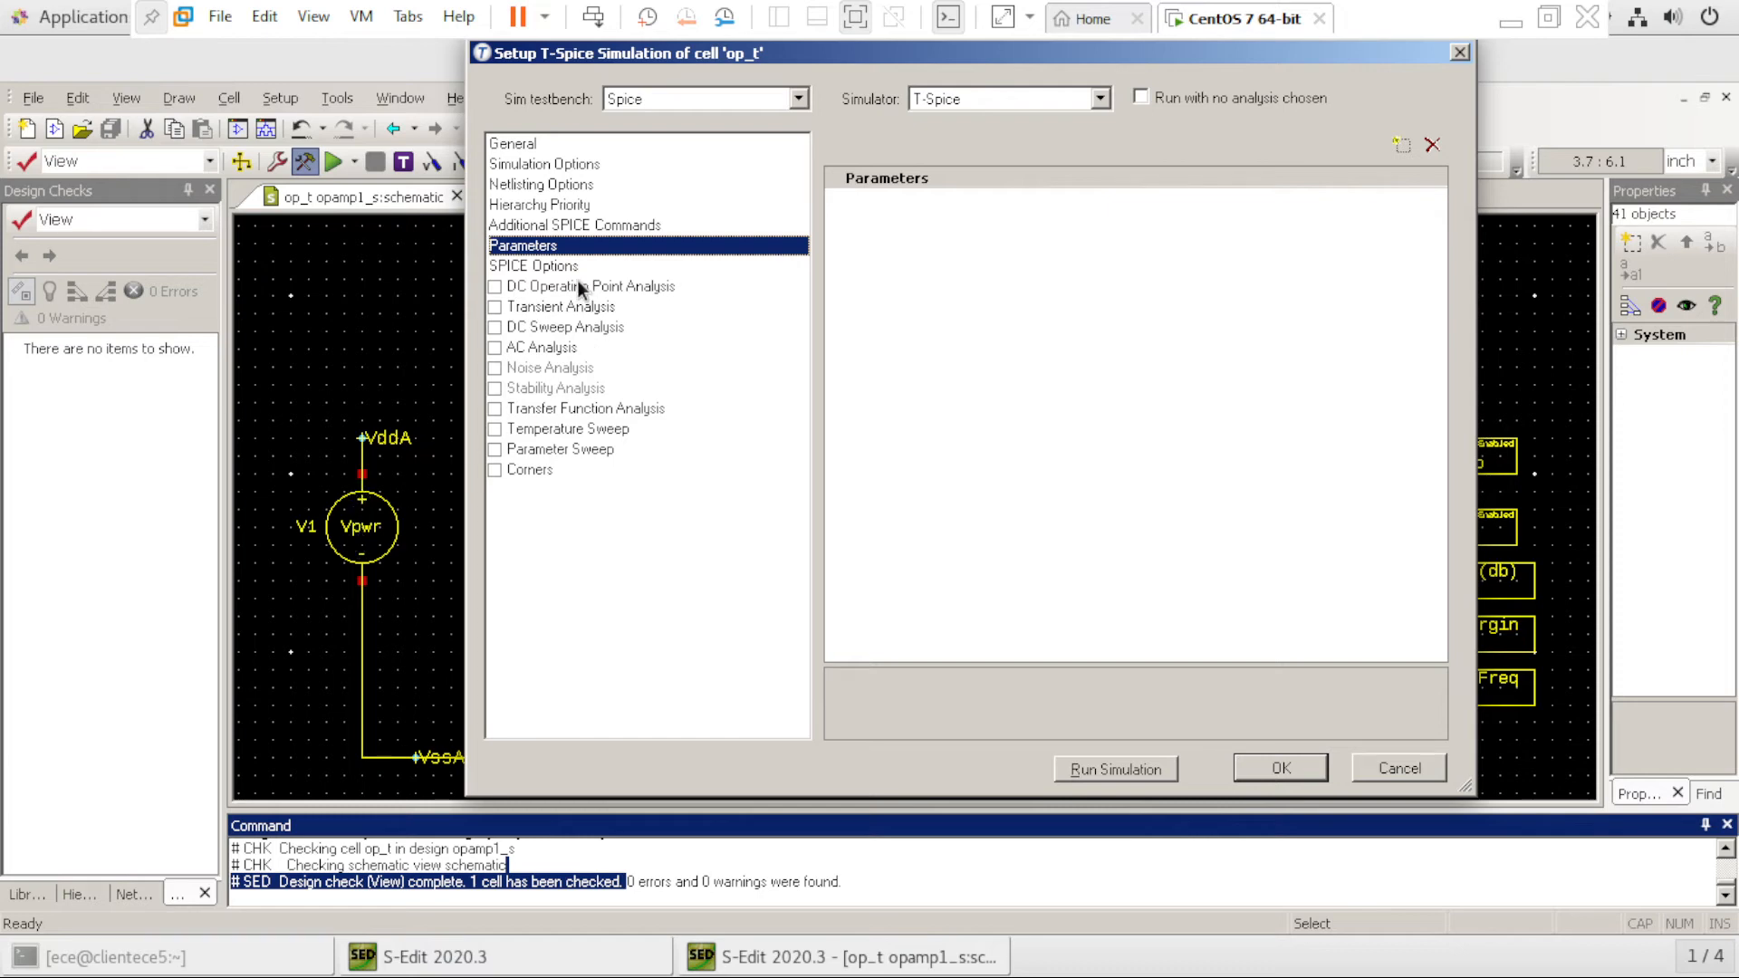
{"action": "left_click", "coordinate": [1411, 143]}
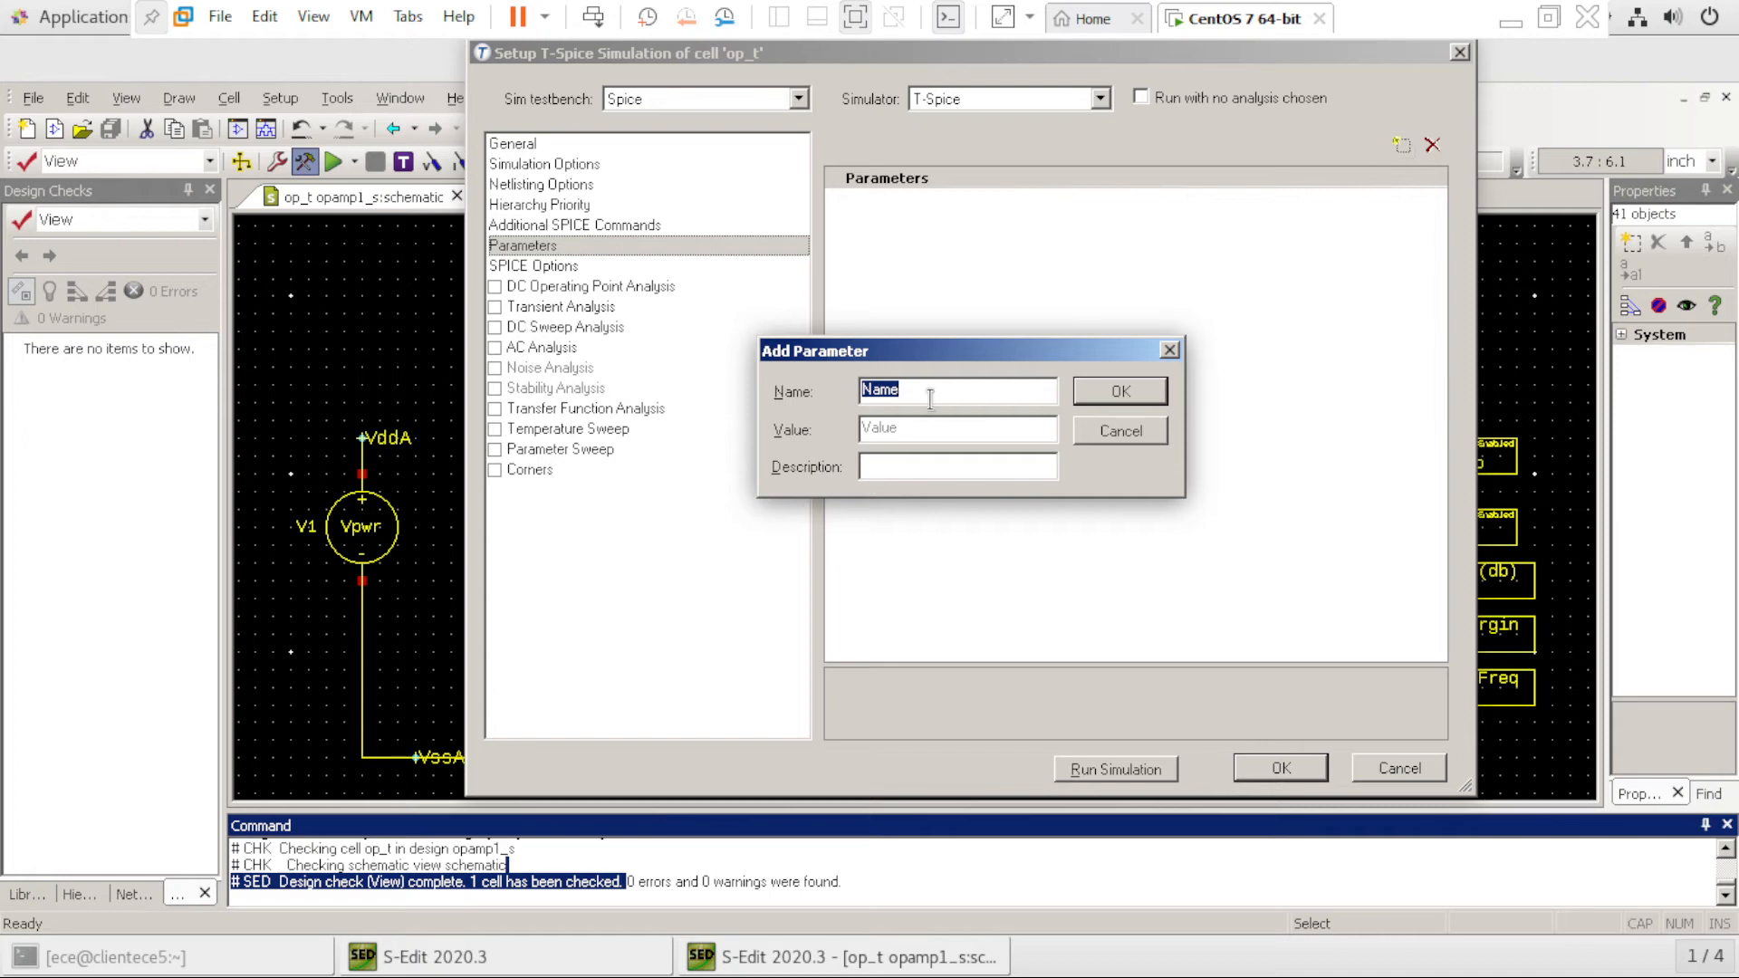
{"action": "type", "text": "Vpwr"}
{"action": "left_click", "coordinate": [902, 430]}
{"action": "type", "text": "2.5v"}
{"action": "left_click", "coordinate": [1128, 394]}
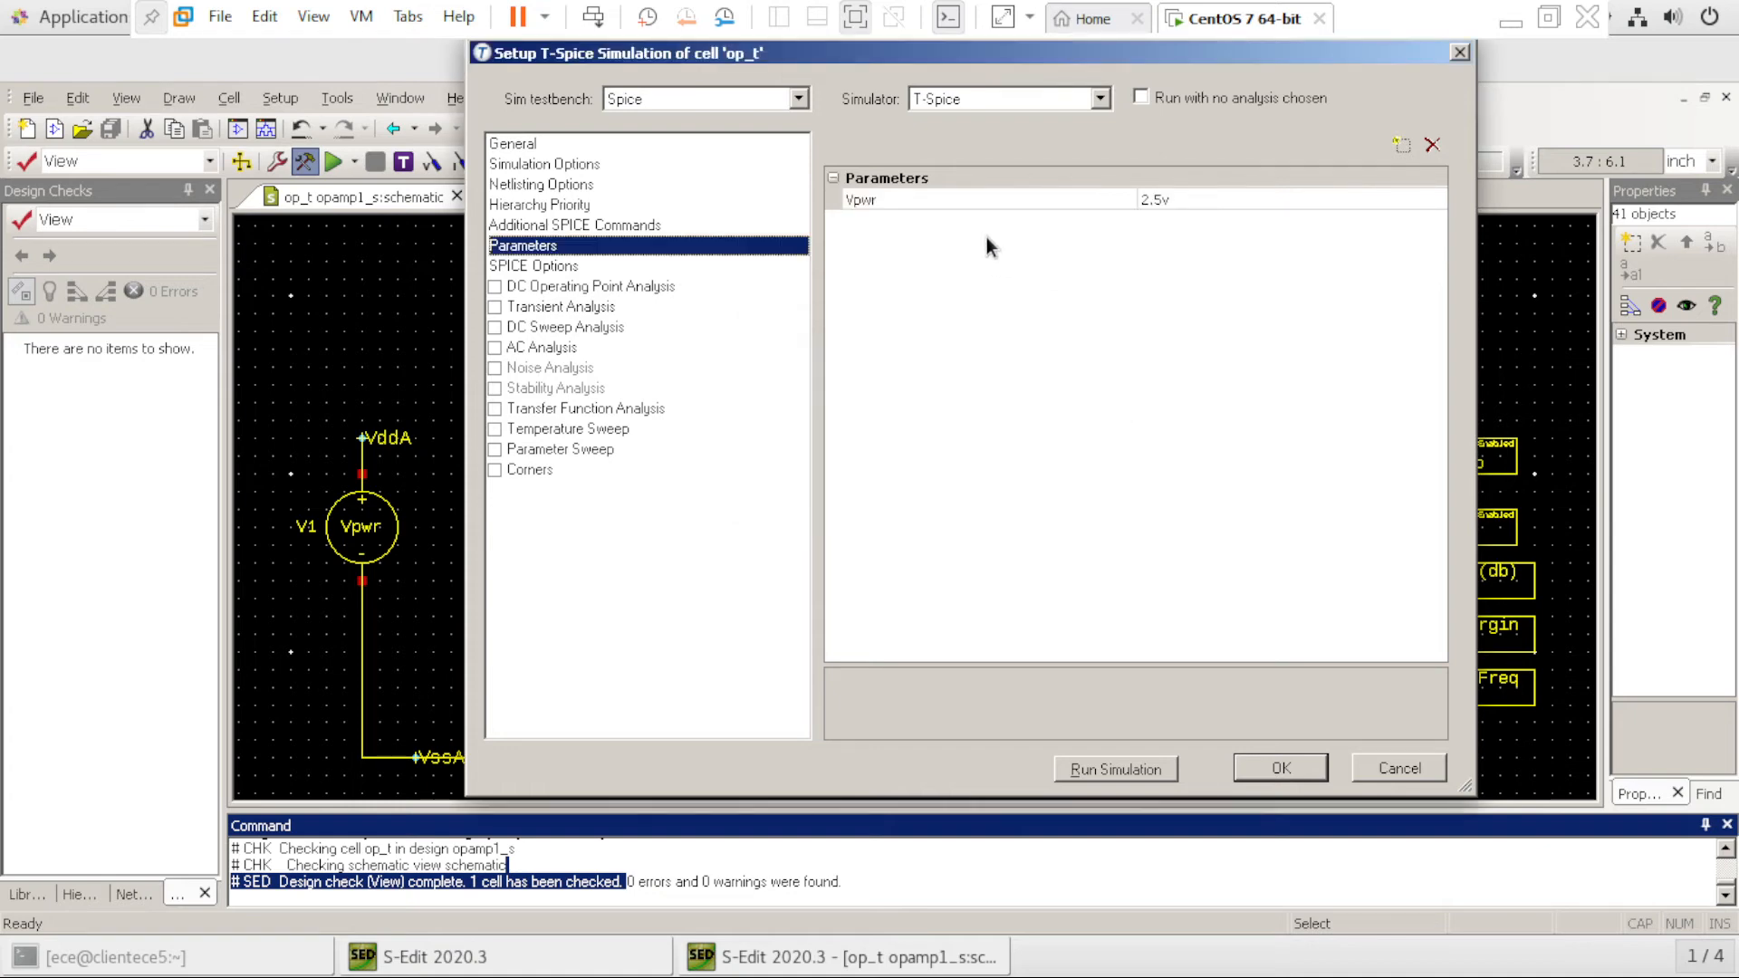
Add a second simulation parameter named Vcm with the value Vpwr/2
{"action": "left_click", "coordinate": [1395, 146]}
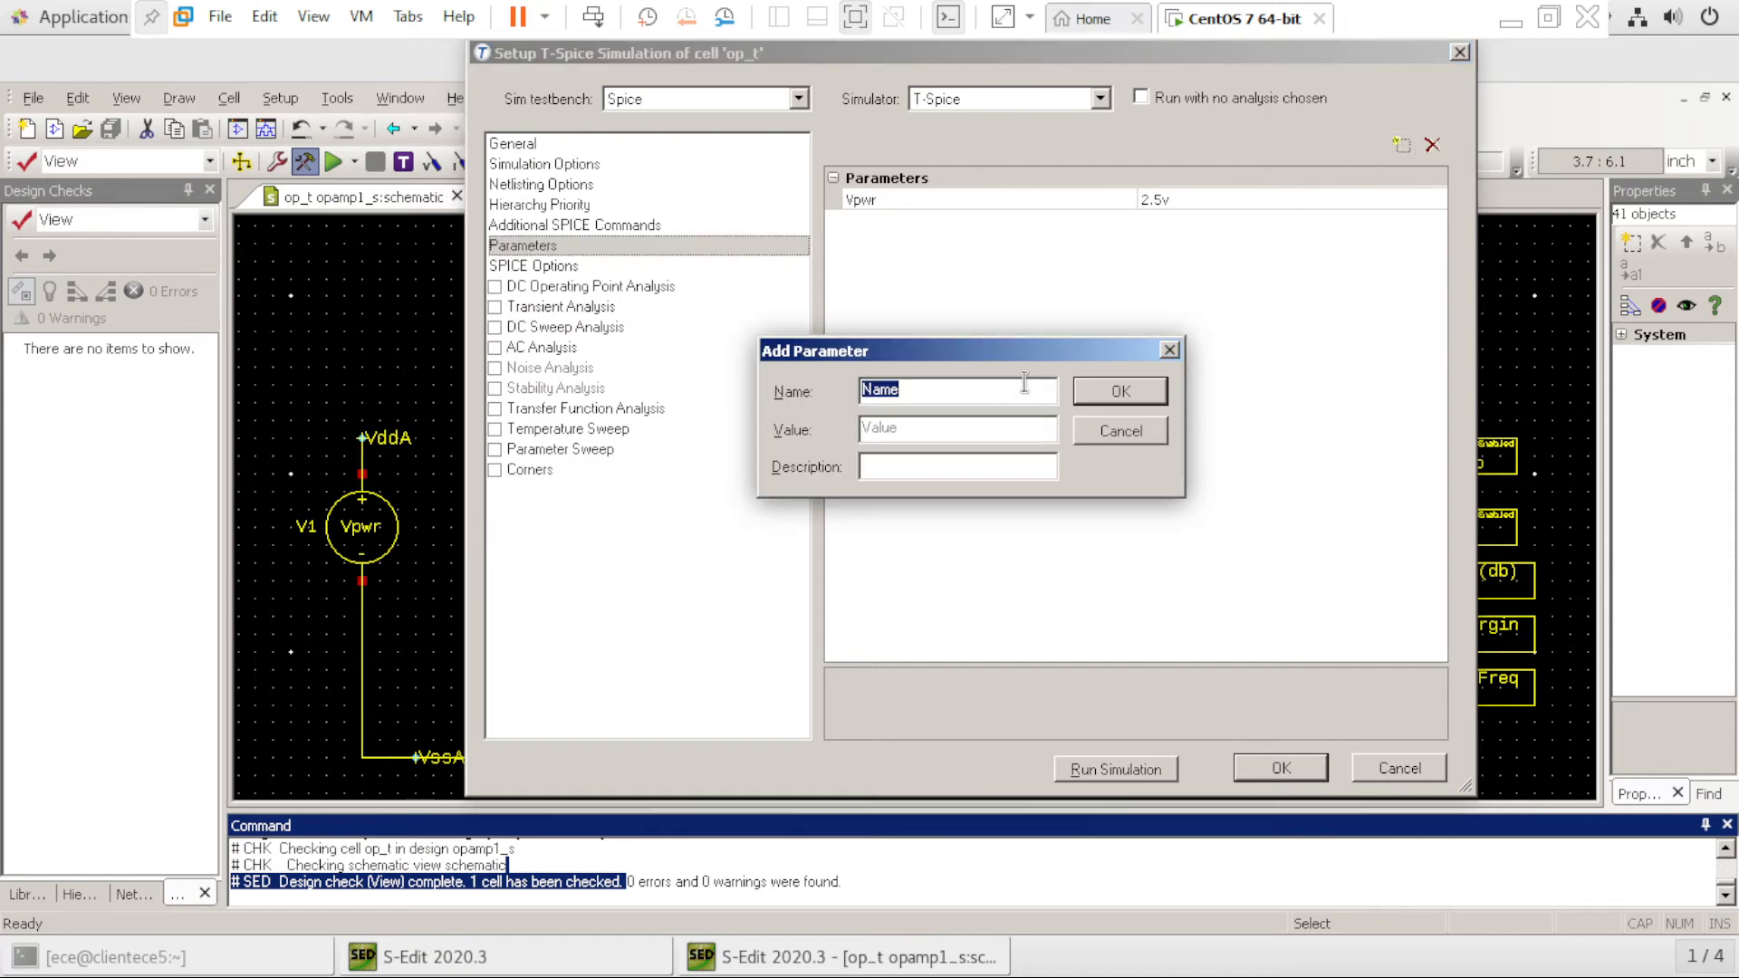
{"action": "type", "text": "Vcm"}
{"action": "left_click", "coordinate": [982, 430]}
{"action": "type", "text": "Vpwr/2"}
{"action": "left_click", "coordinate": [1123, 387]}
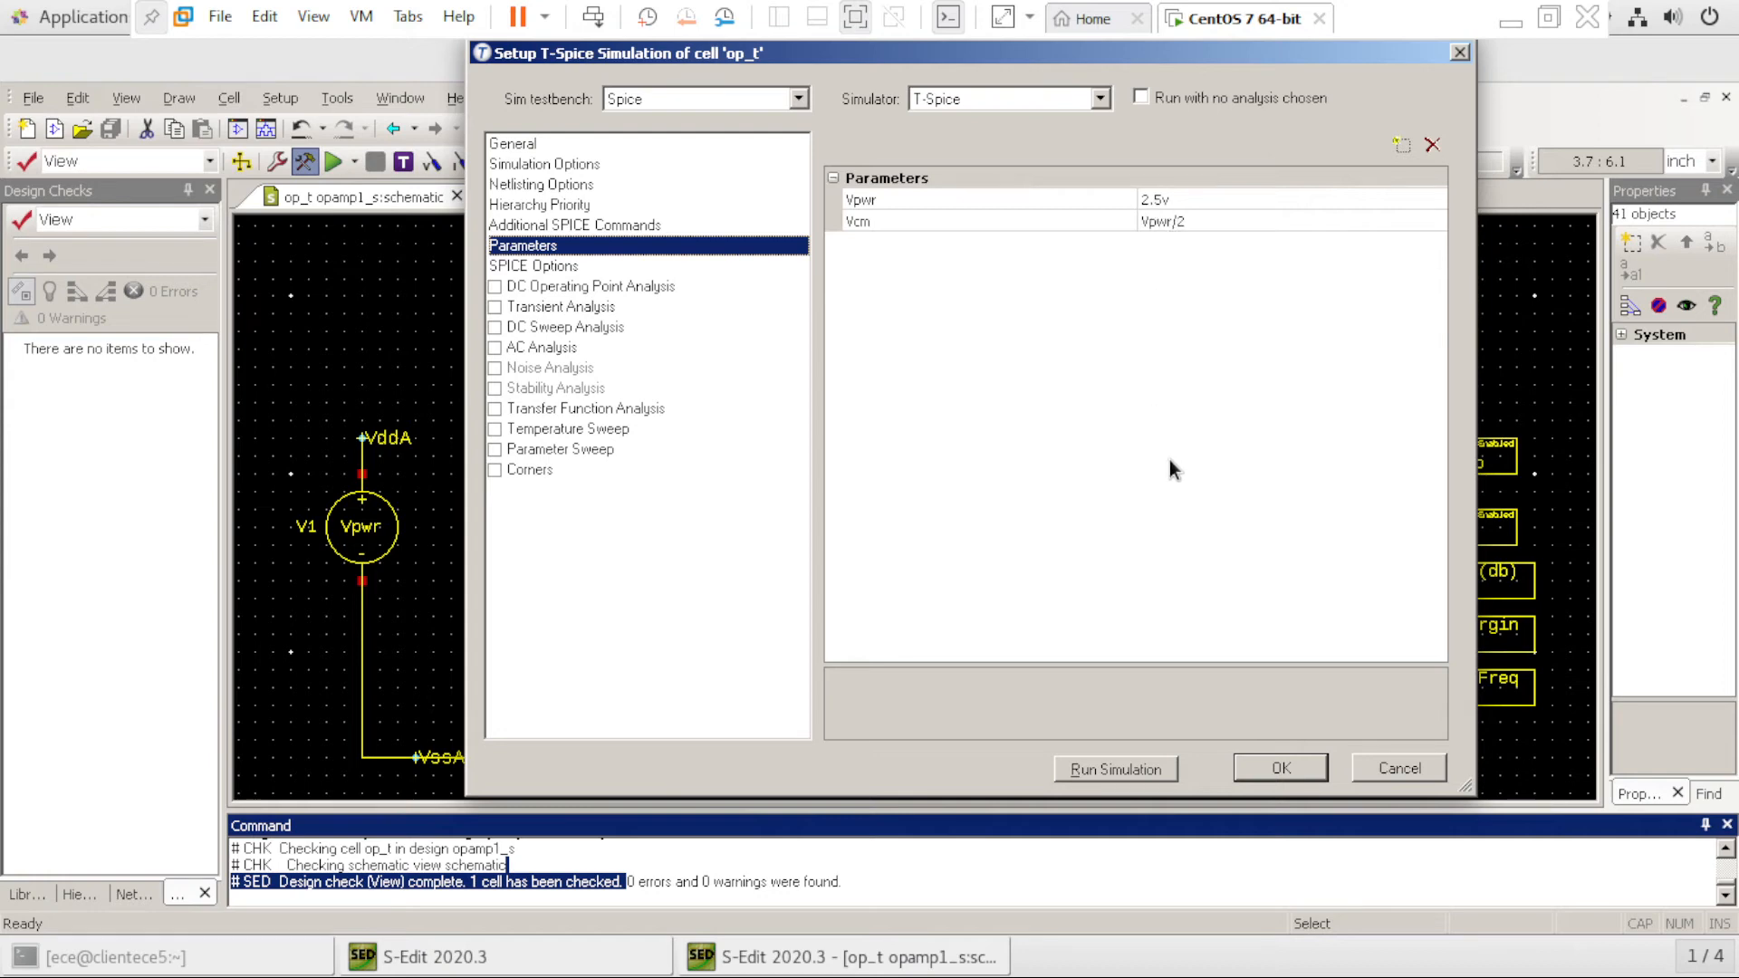
Enable AC analysis with start frequency 1, stop frequency 100Meg and 10 frequencies per decade, and accept the simulation setup
{"action": "left_click", "coordinate": [504, 344]}
{"action": "left_click", "coordinate": [495, 347]}
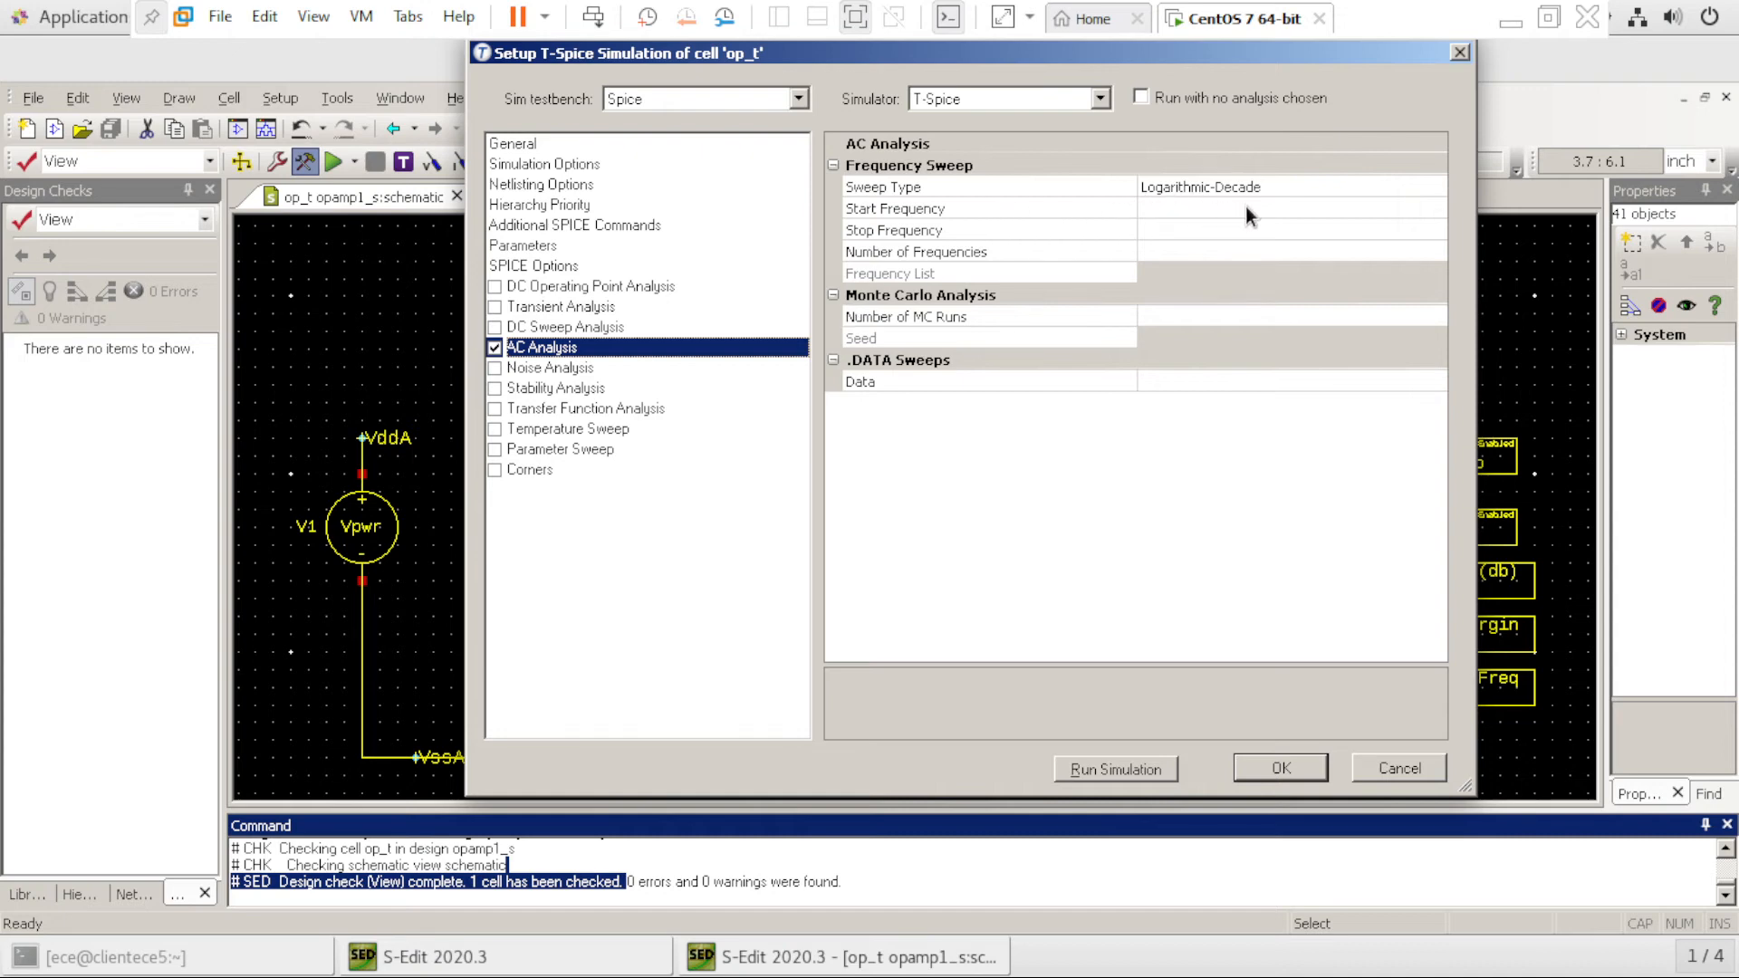
{"action": "left_click", "coordinate": [1219, 208]}
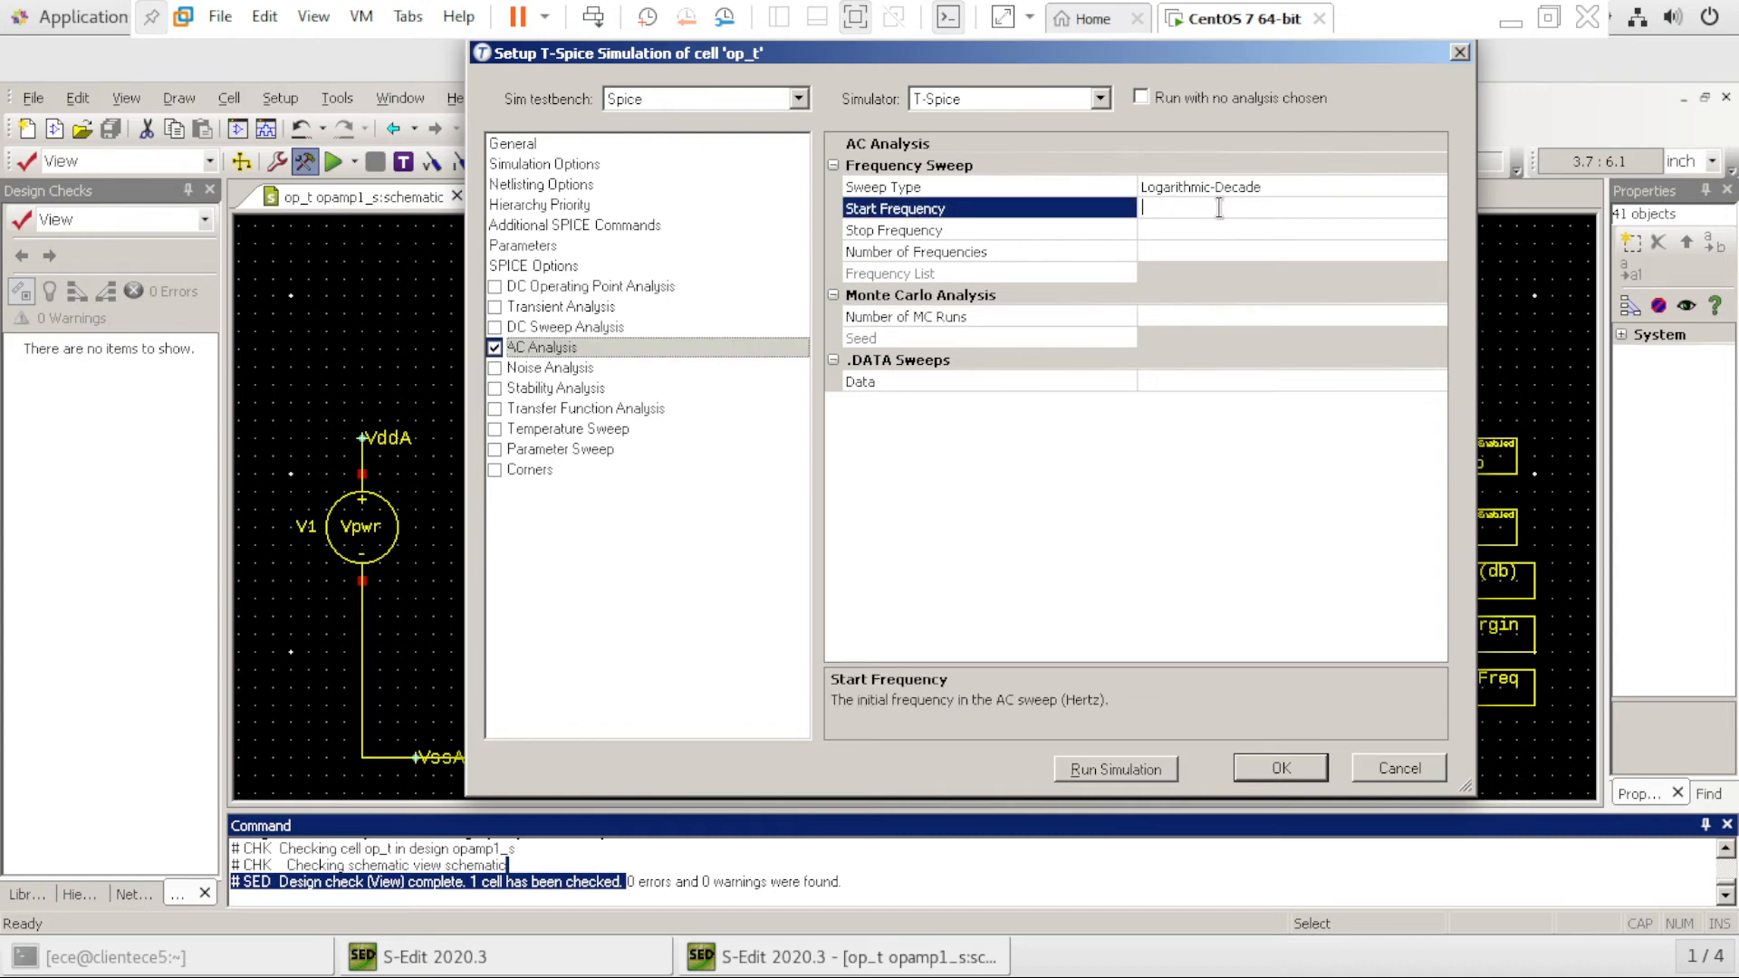
{"action": "type", "text": "1"}
{"action": "left_click", "coordinate": [1210, 227]}
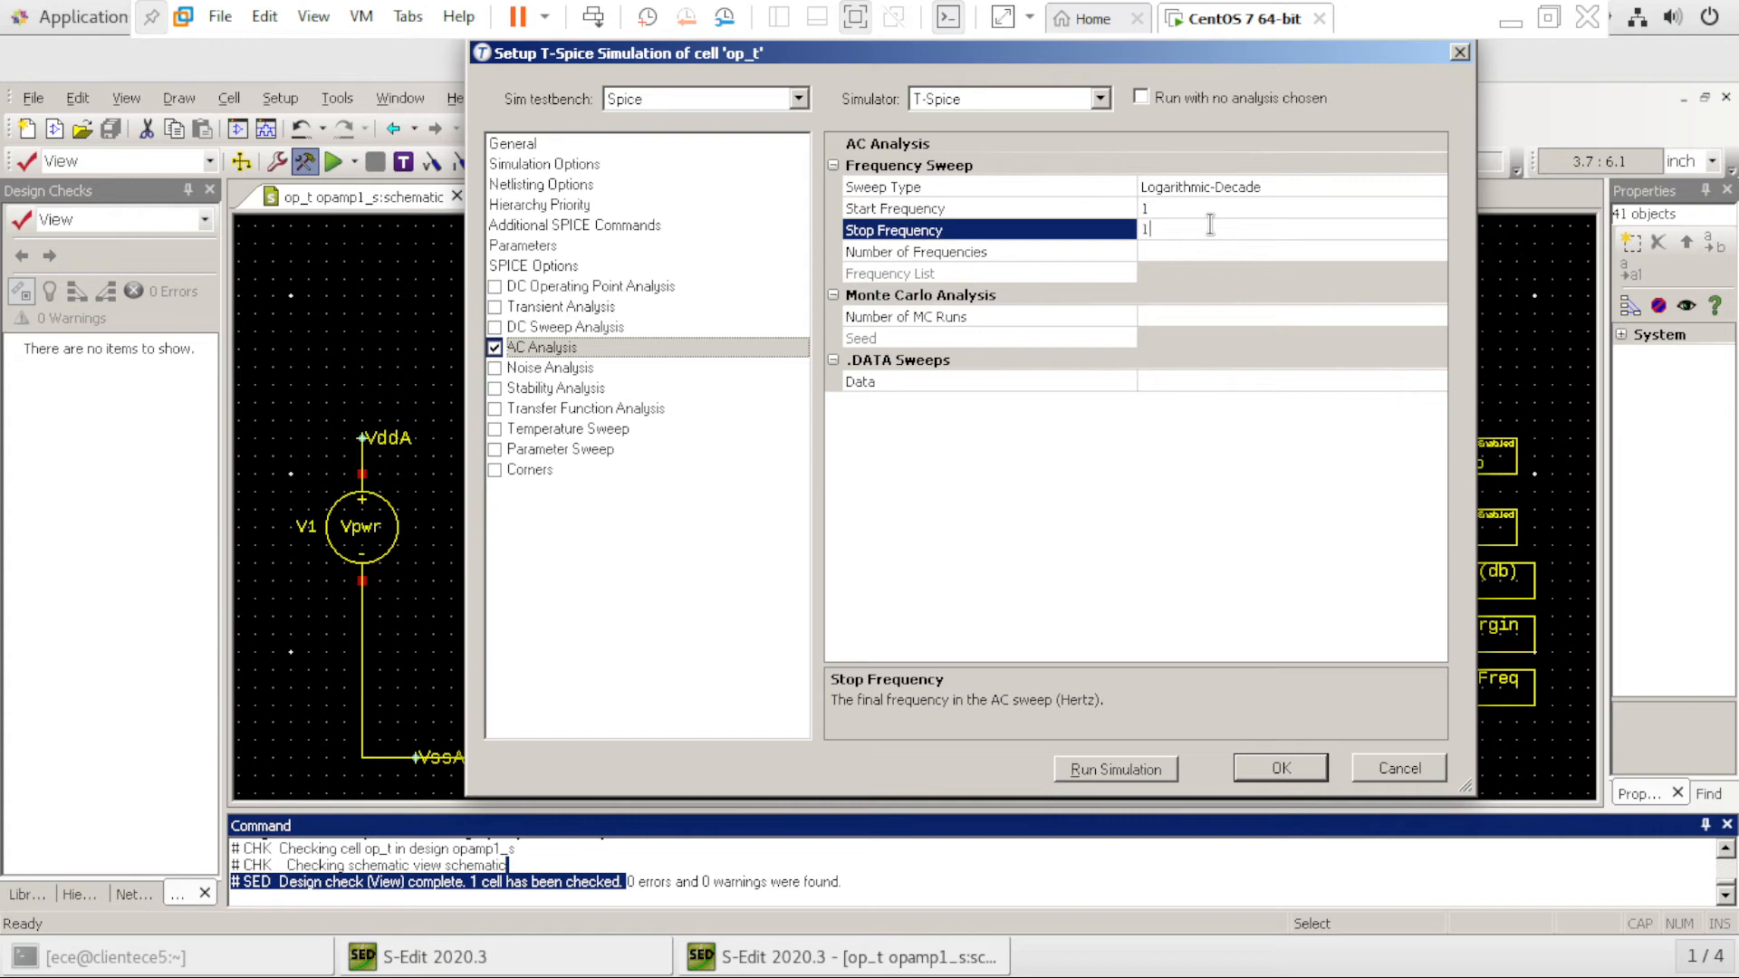
{"action": "type", "text": "100Meg"}
{"action": "left_click", "coordinate": [1150, 250]}
{"action": "type", "text": "1"}
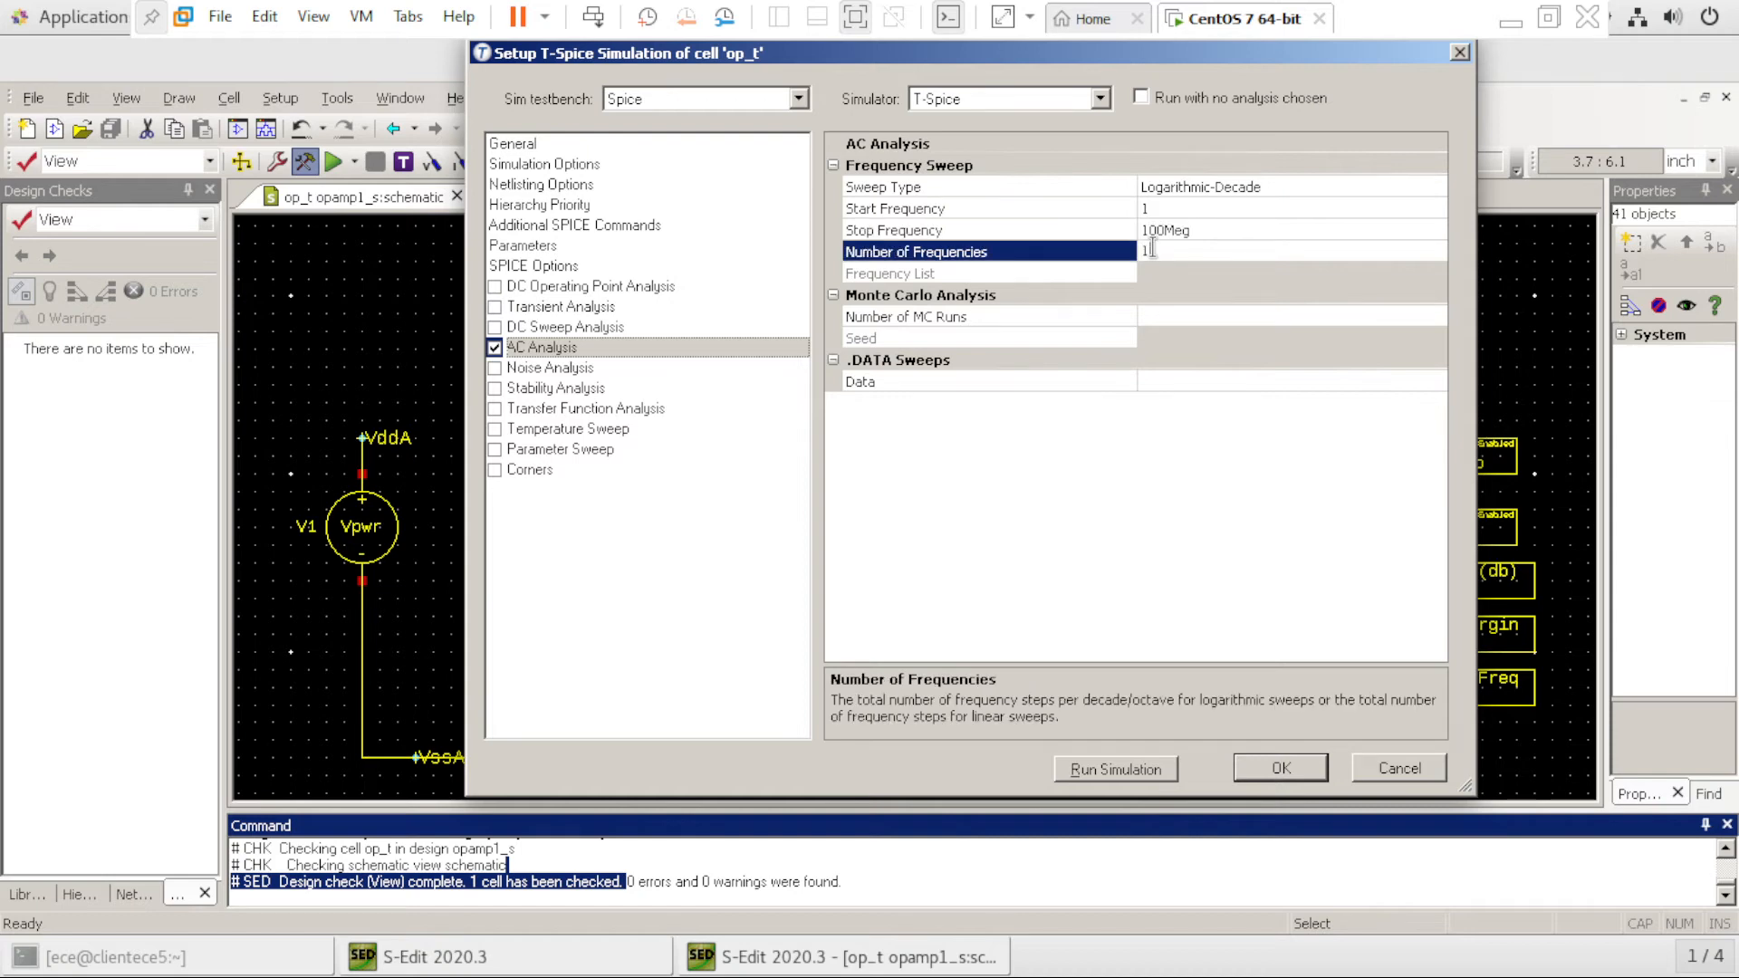
{"action": "type", "text": "0"}
{"action": "left_click", "coordinate": [1270, 766]}
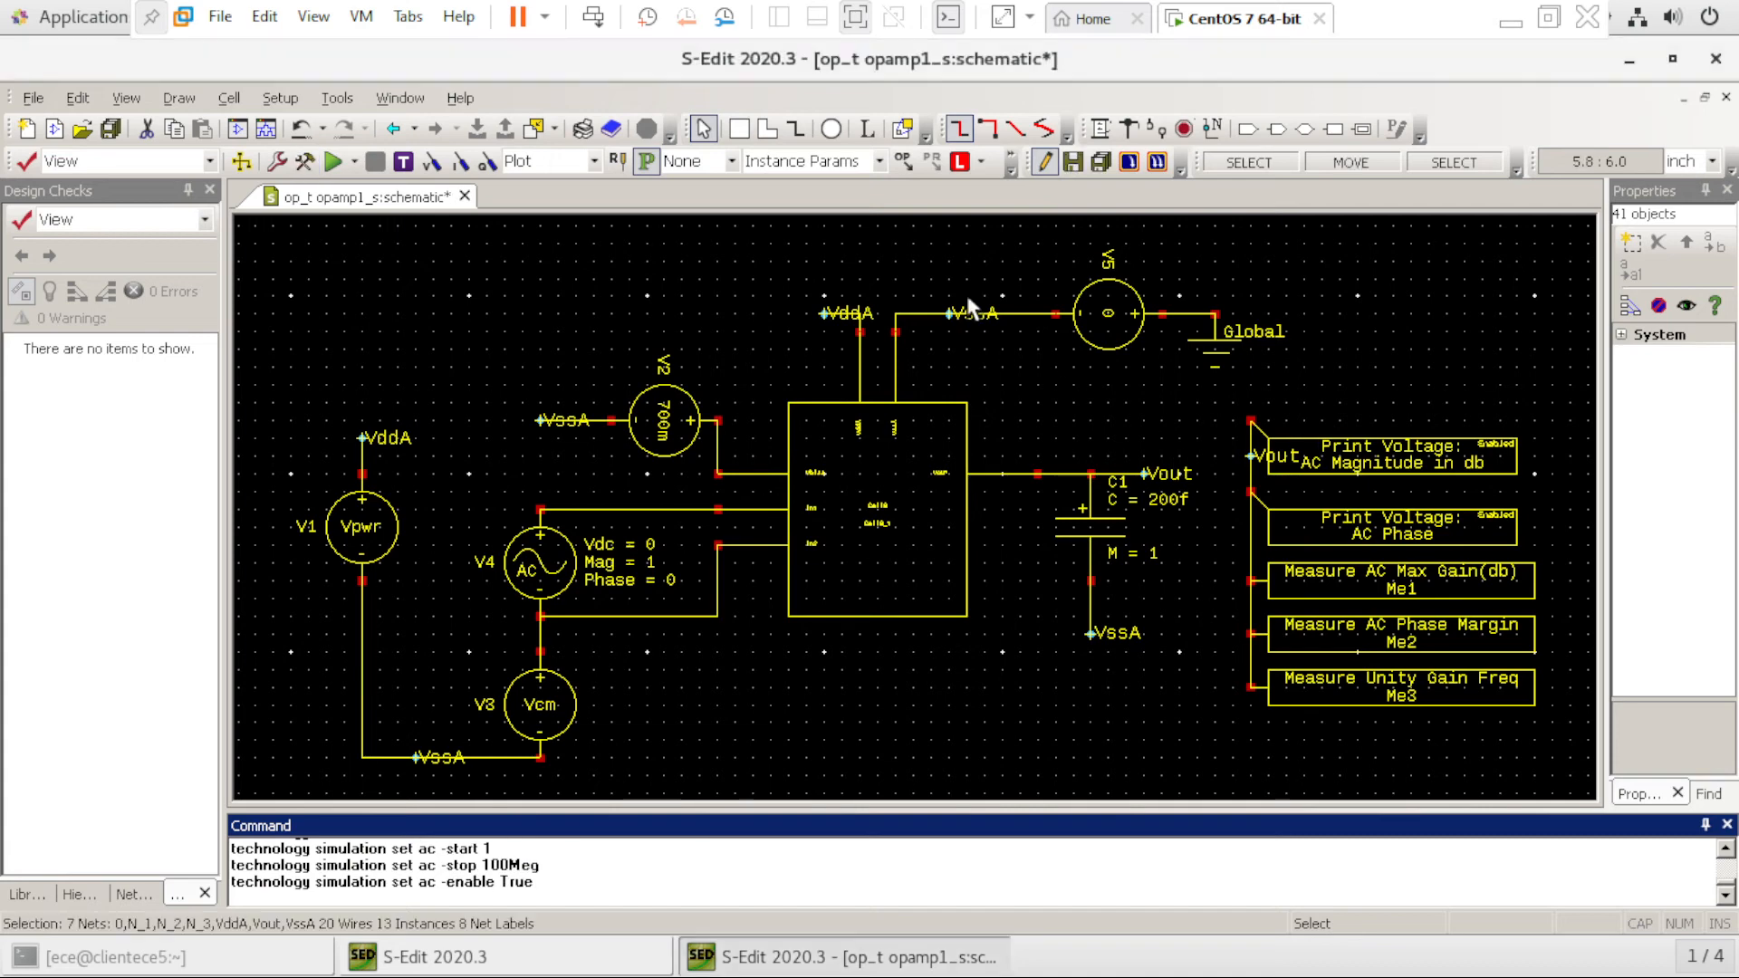
Run the op_t simulation and highlight the Me1, Me2 and Me3 results in the T-Spice simulation status
{"action": "left_click", "coordinate": [336, 163]}
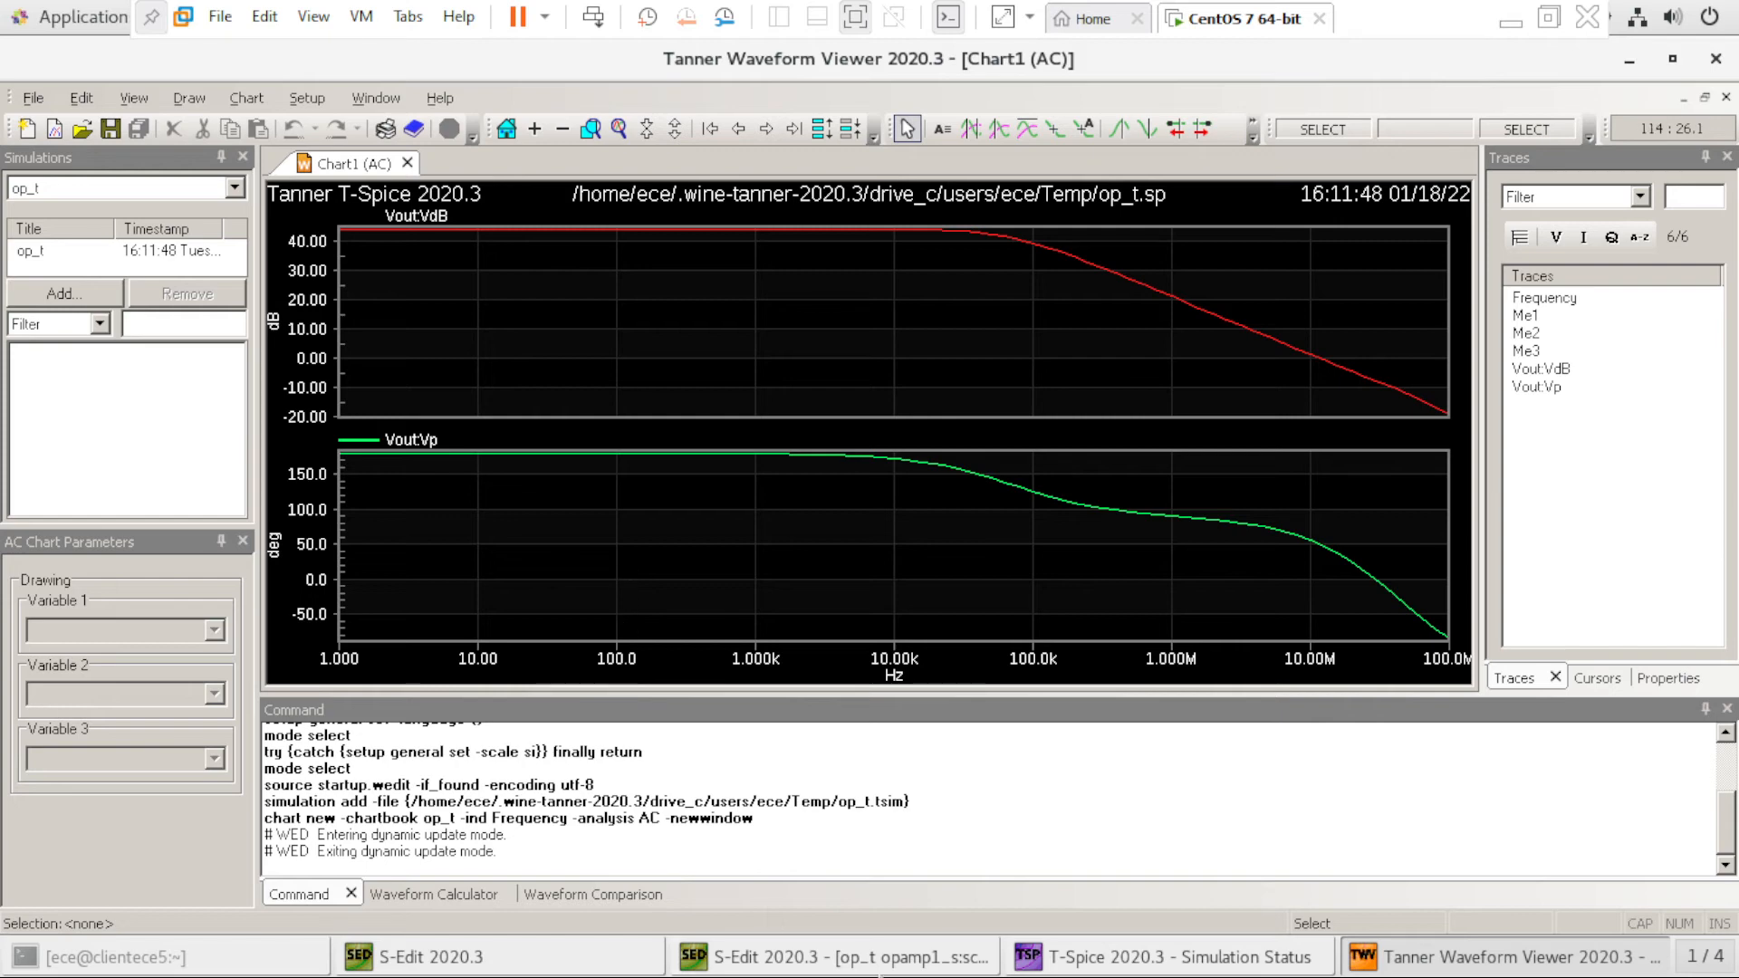
{"action": "left_click", "coordinate": [1184, 959]}
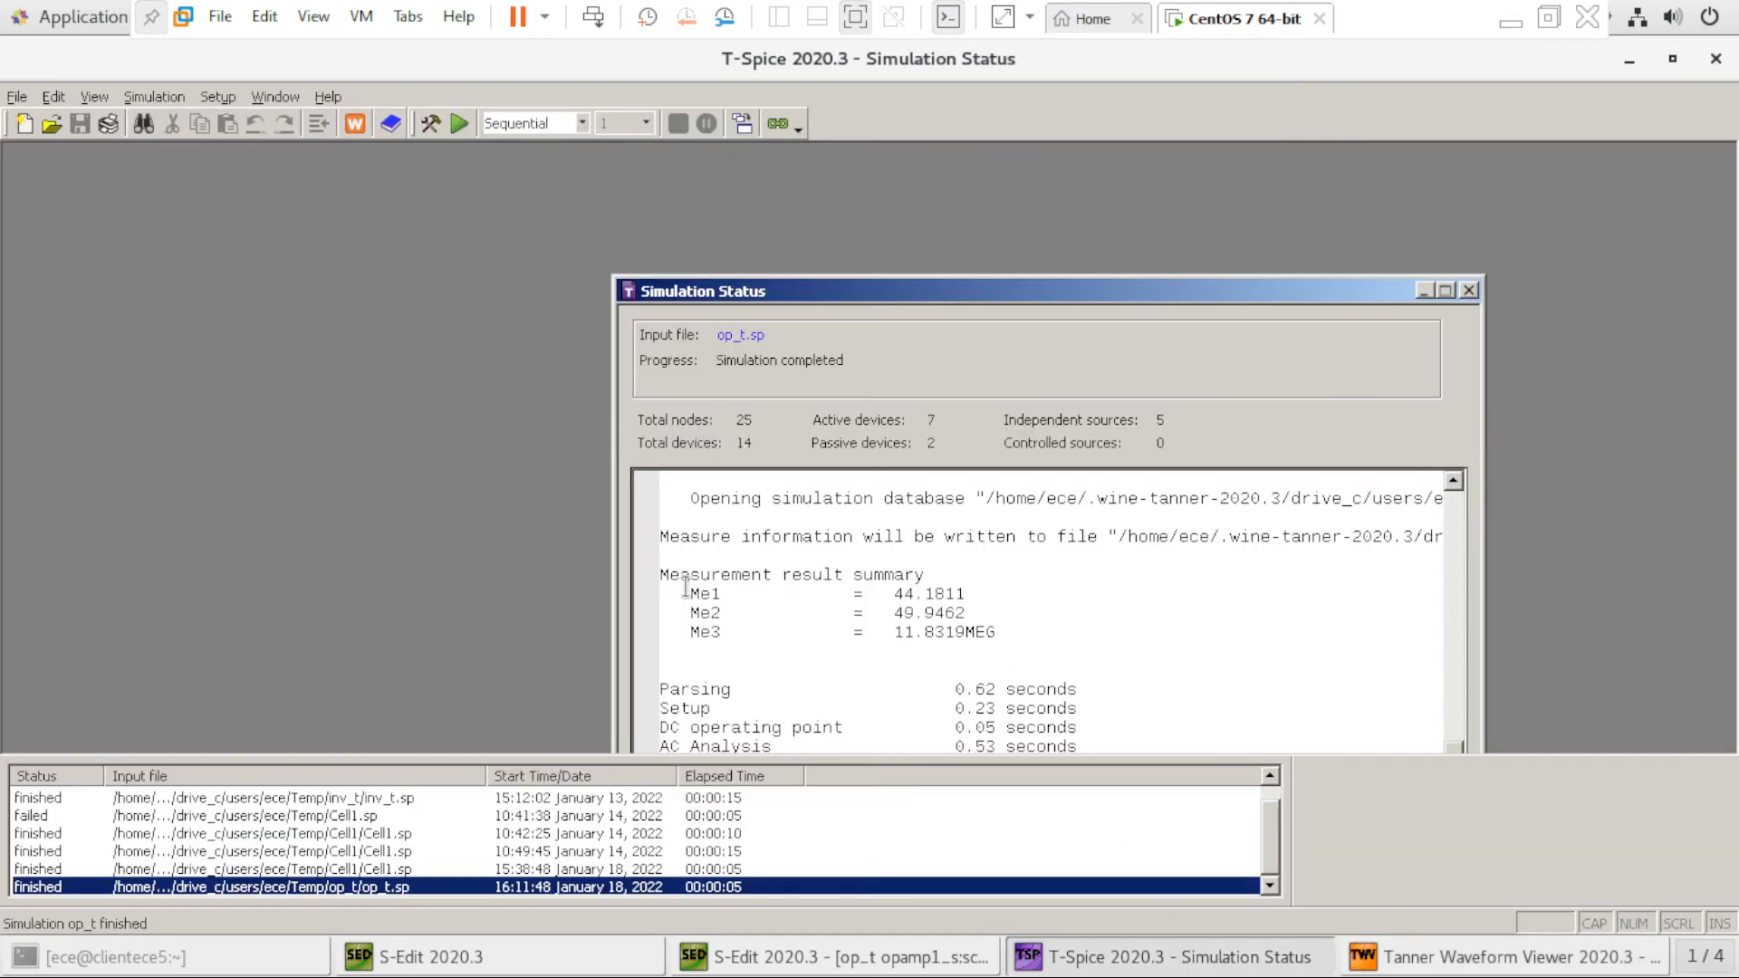
{"action": "left_click_drag", "start_coordinate": [680, 593], "coordinate": [1019, 650]}
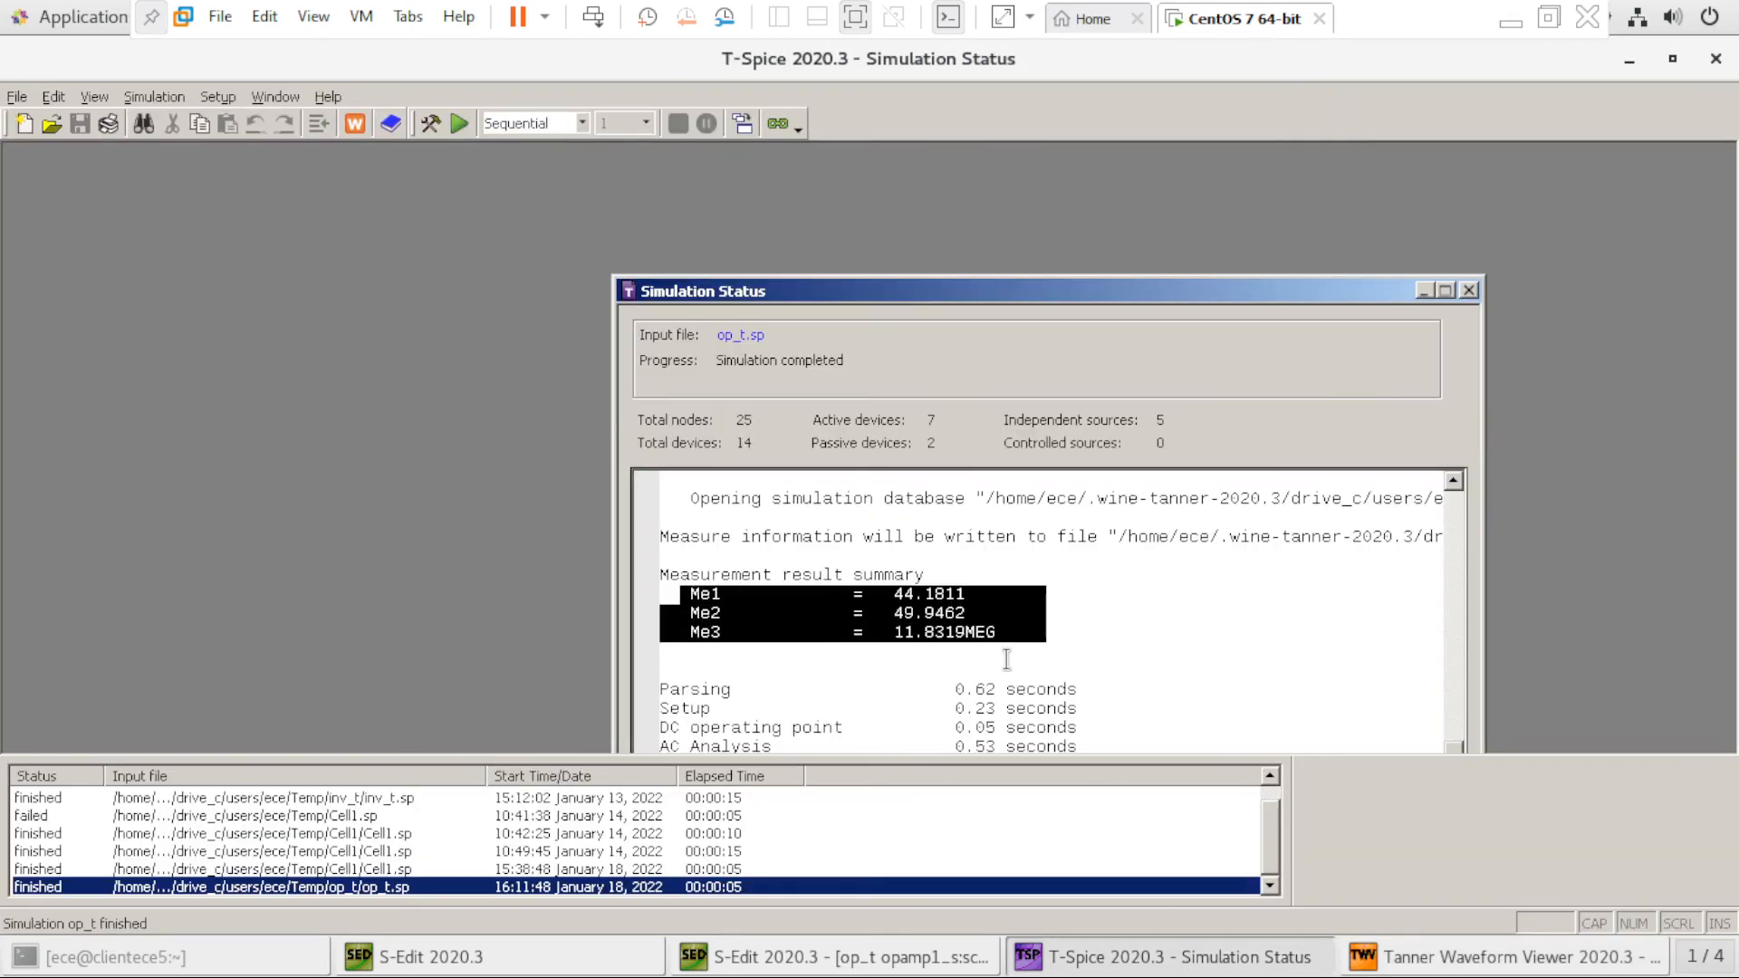
Compare the T-Spice measurement summary with the Me1, Me2 and Me3 measure cells in the S-Edit op_t schematic
{"action": "left_click", "coordinate": [867, 961]}
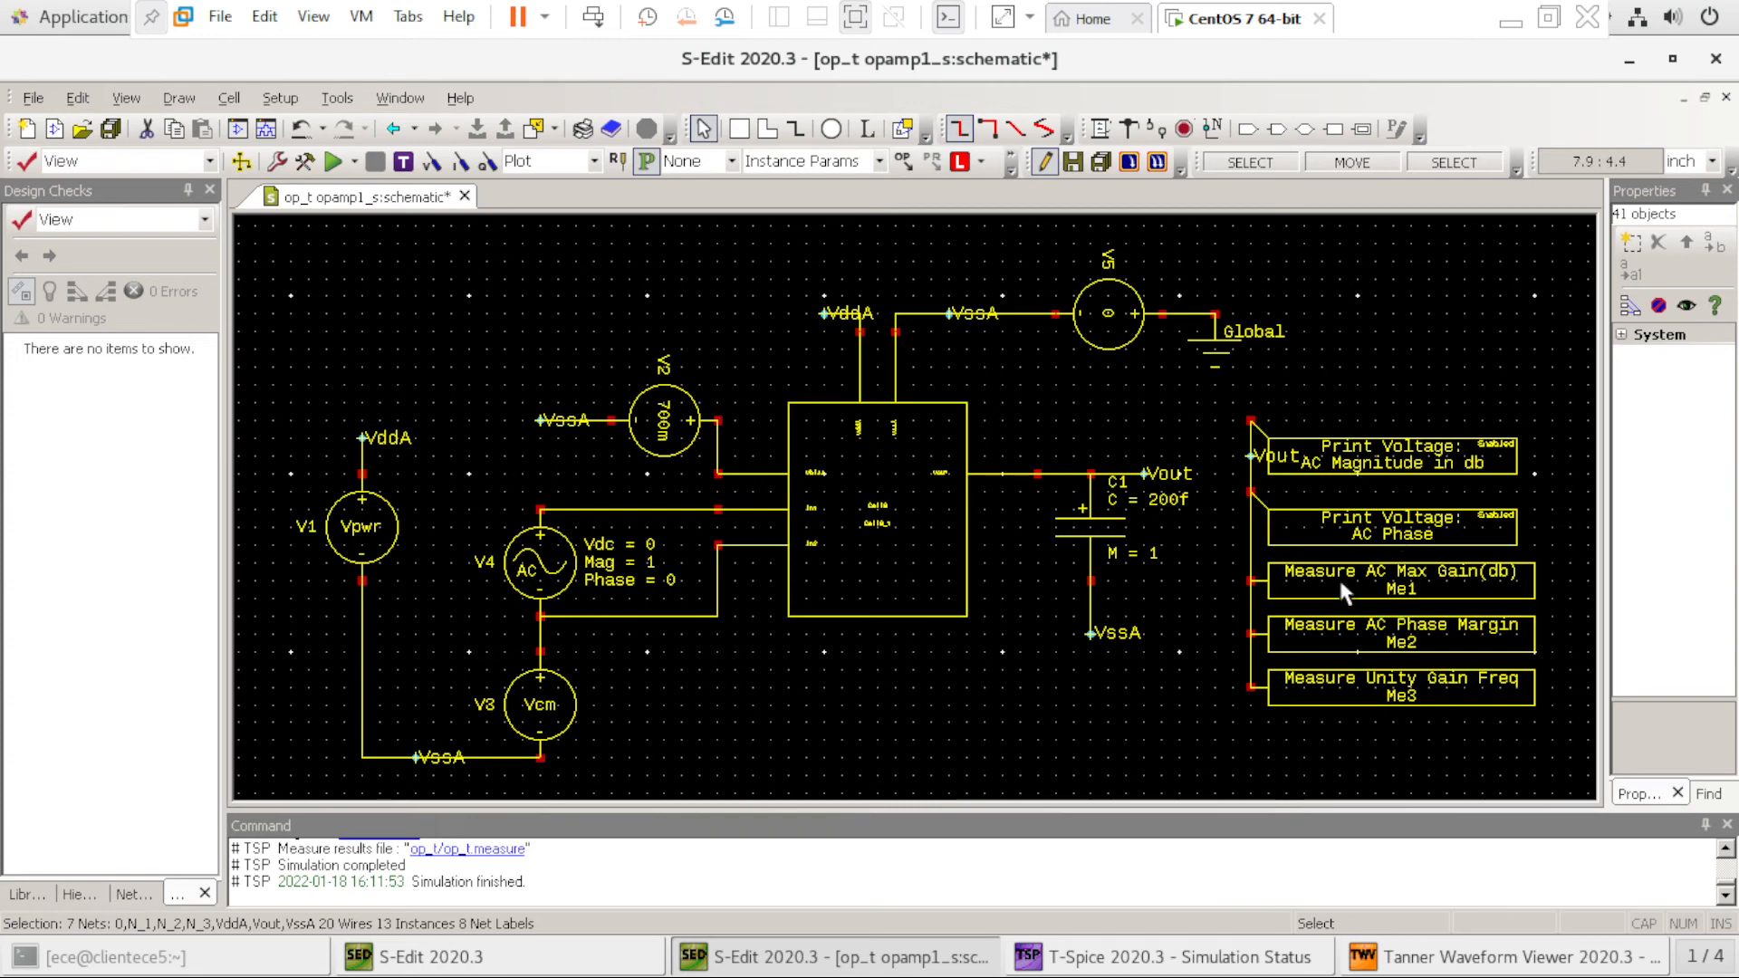
{"action": "left_click", "coordinate": [1059, 957]}
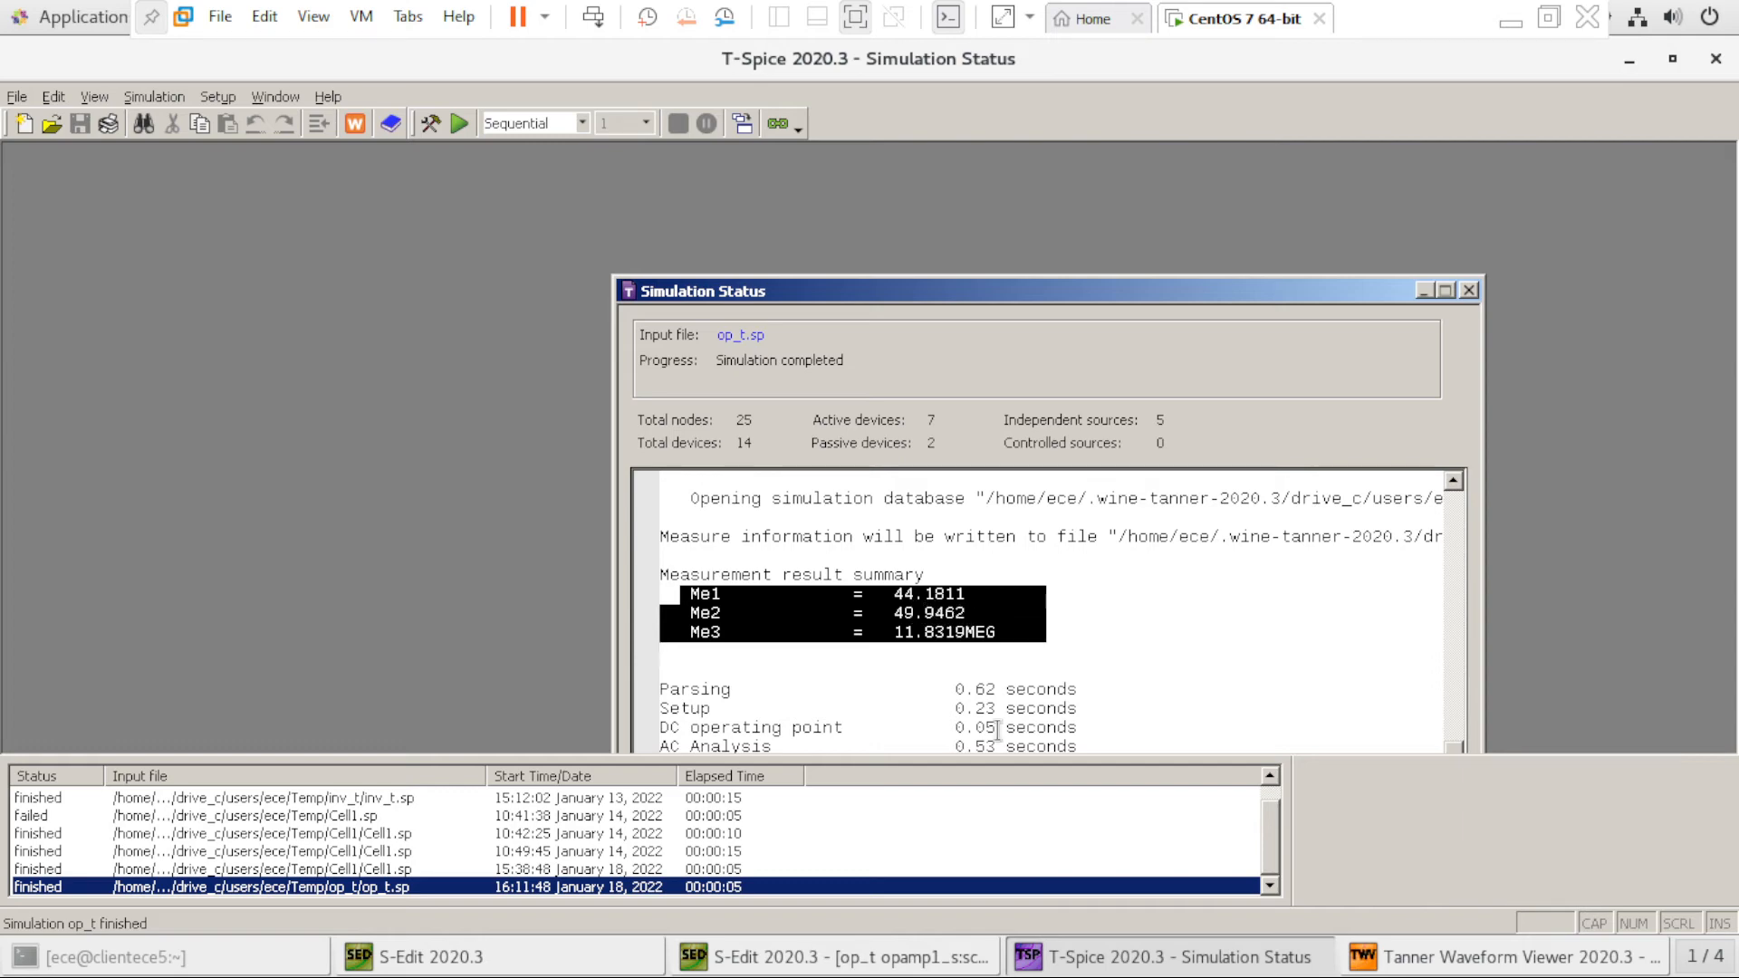
{"action": "left_click", "coordinate": [948, 962]}
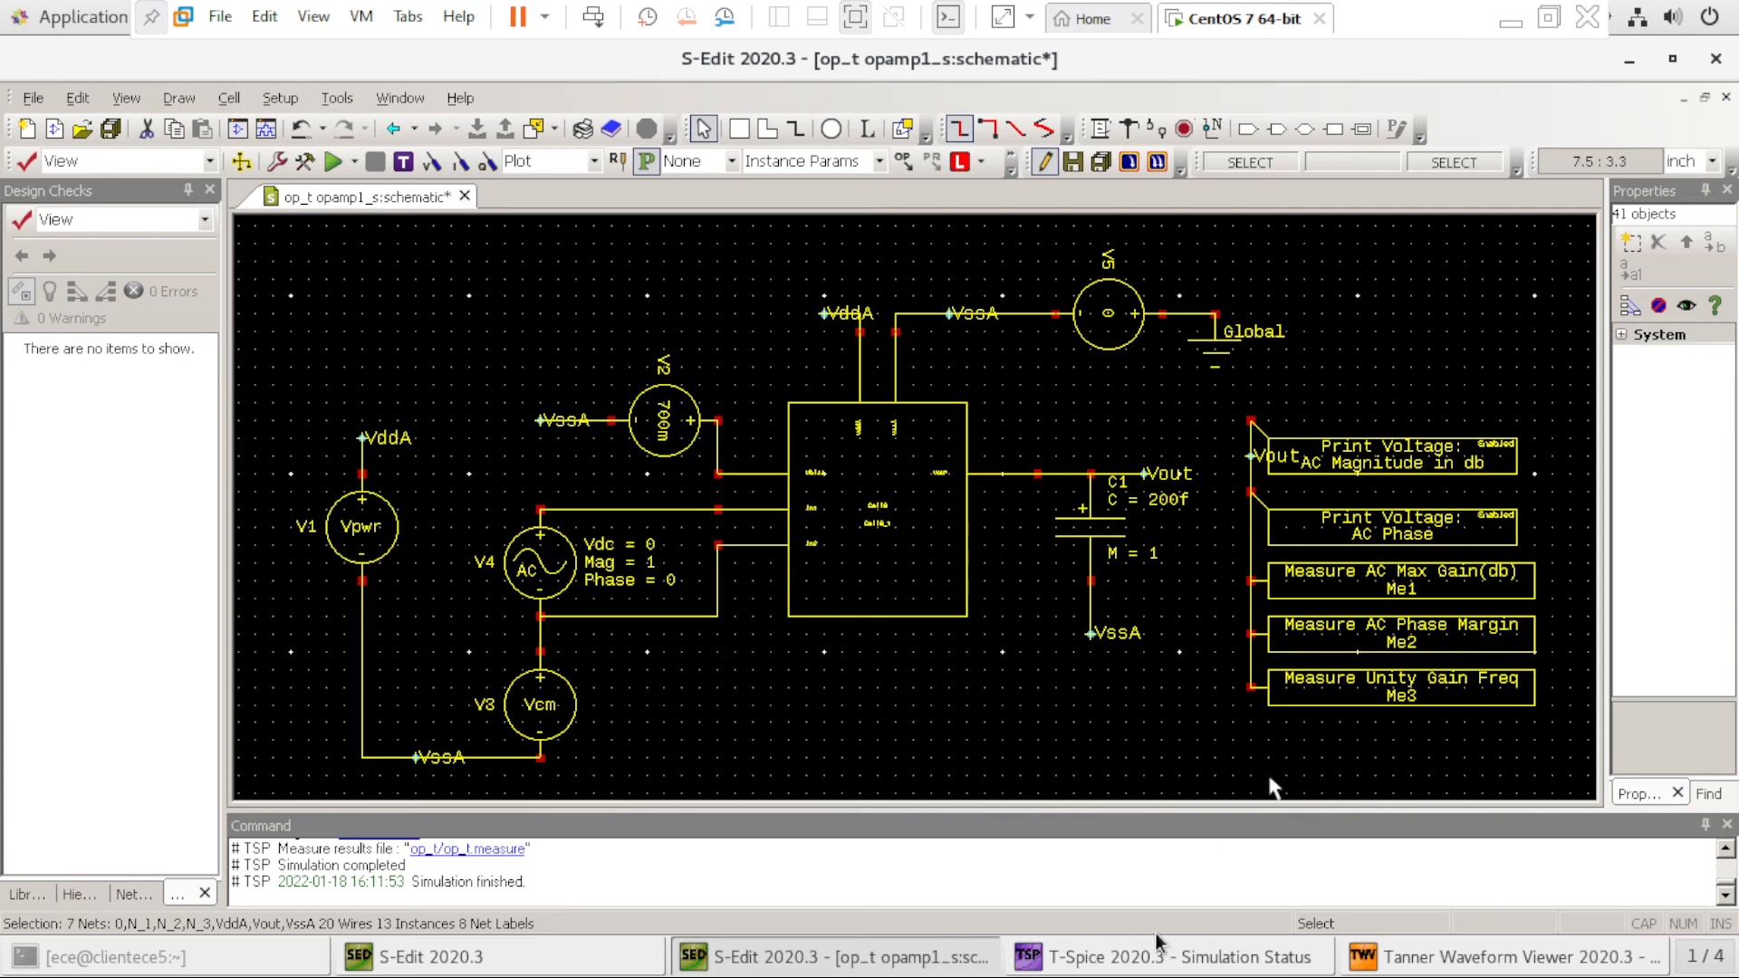
{"action": "left_click", "coordinate": [1161, 955]}
{"action": "left_click_drag", "start_coordinate": [680, 593], "coordinate": [660, 650]}
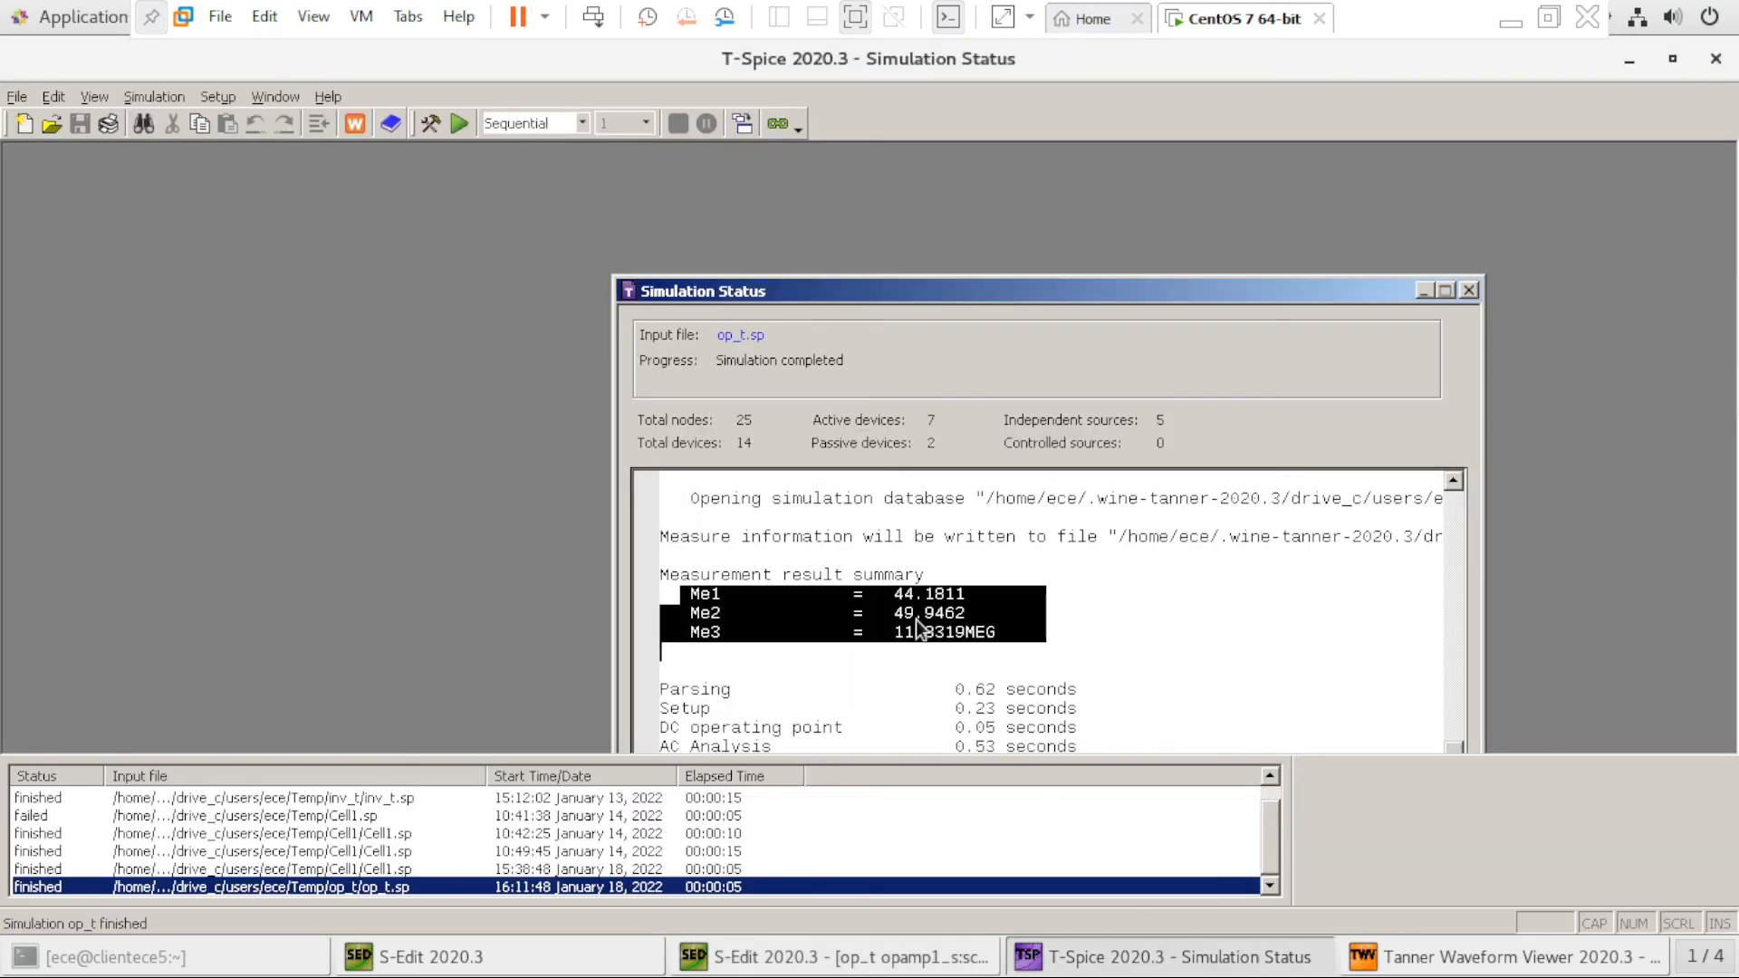
{"action": "left_click", "coordinate": [906, 959]}
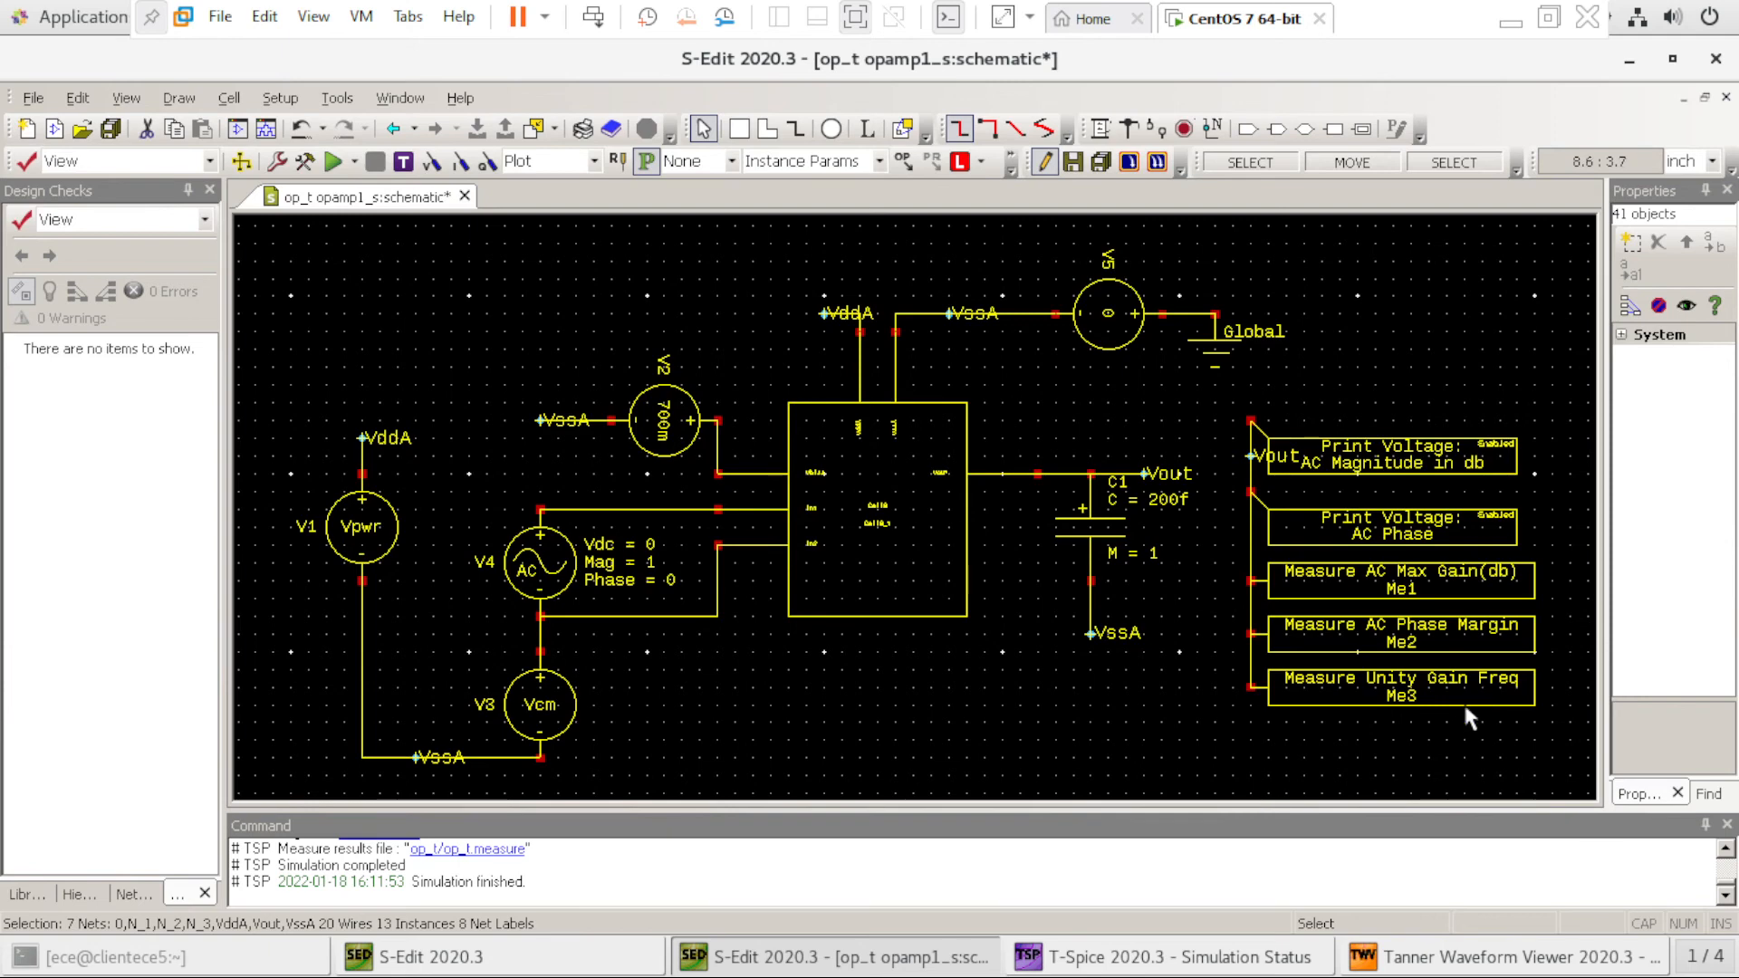
{"action": "left_click", "coordinate": [1168, 956]}
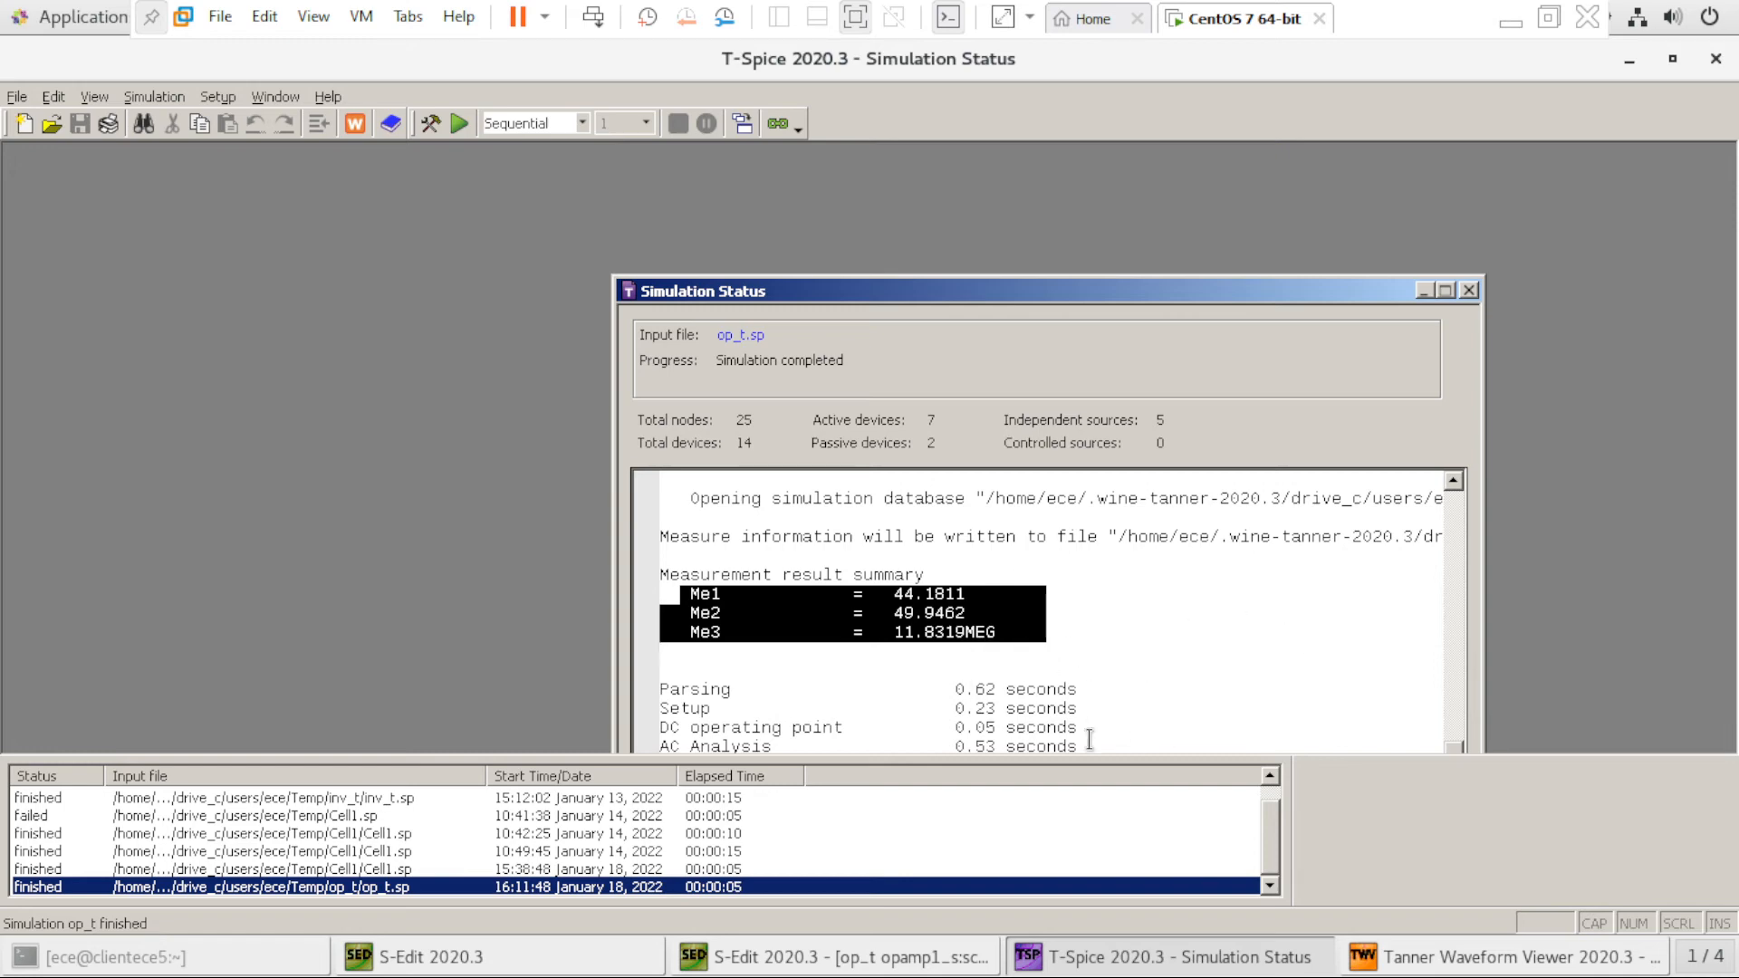
Switch to the Waveform Viewer and place a vertical cursor bar at about 10.1M on the AC chart, near the 0 dB crossing
{"action": "left_click", "coordinate": [1472, 965]}
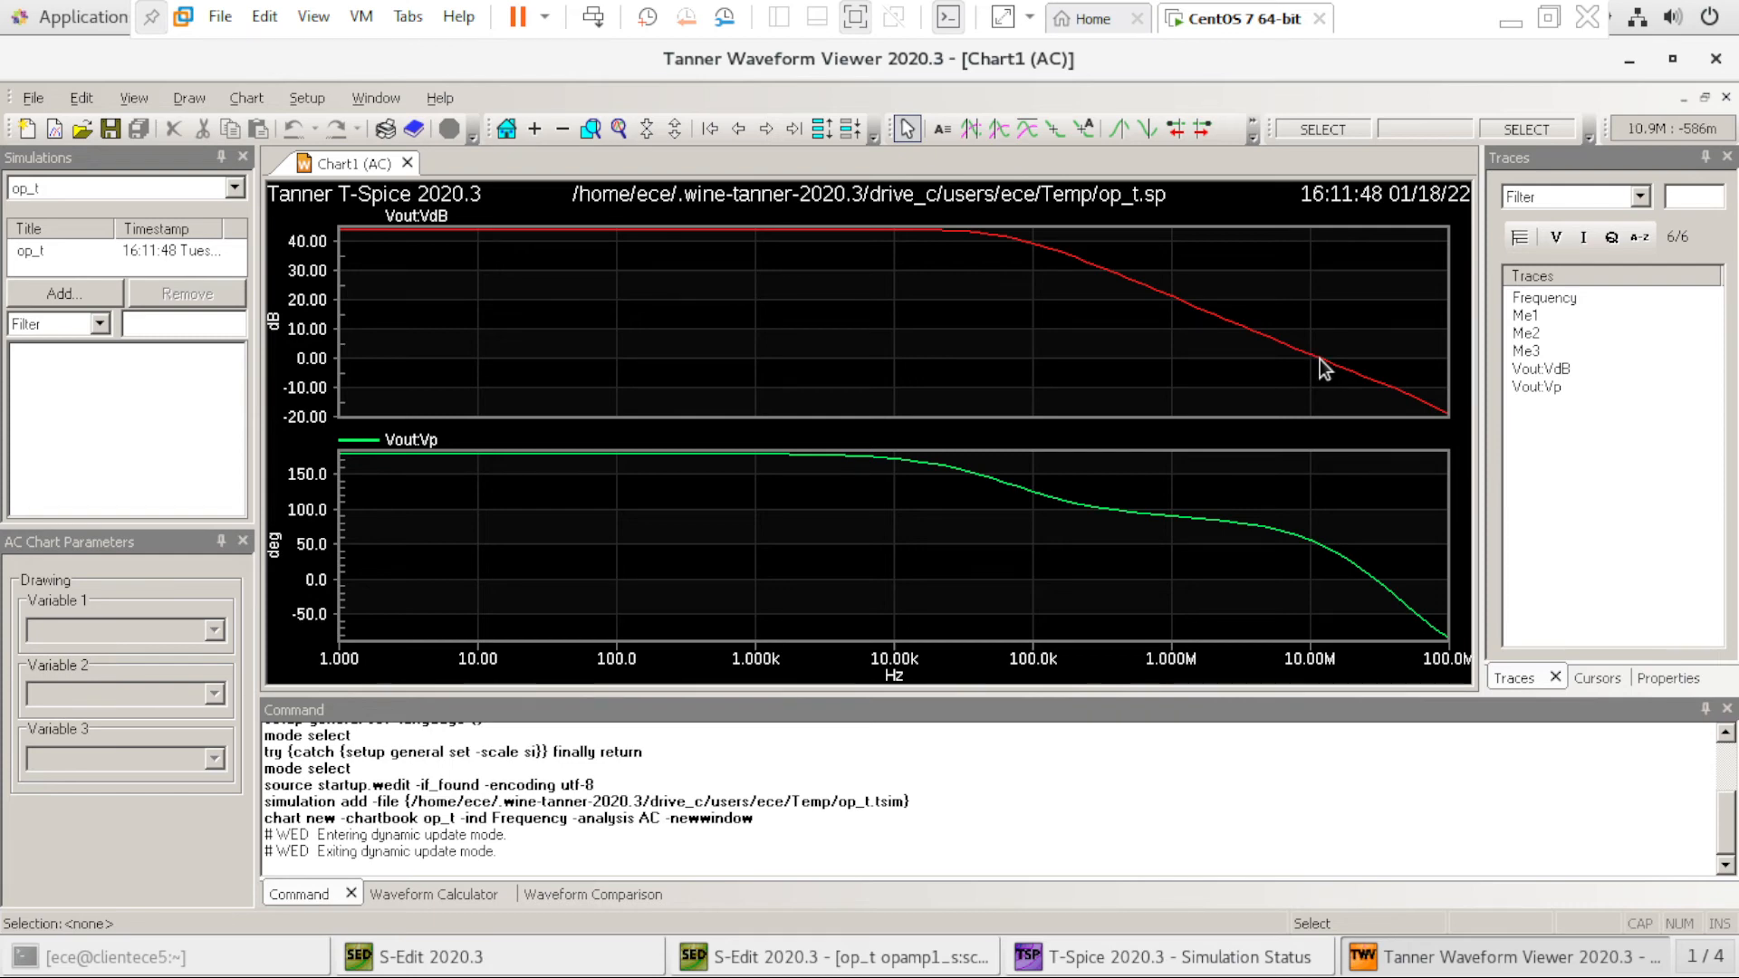
{"action": "scroll", "coordinate": [1319, 358], "scroll_direction": "up", "scroll_amount": 1}
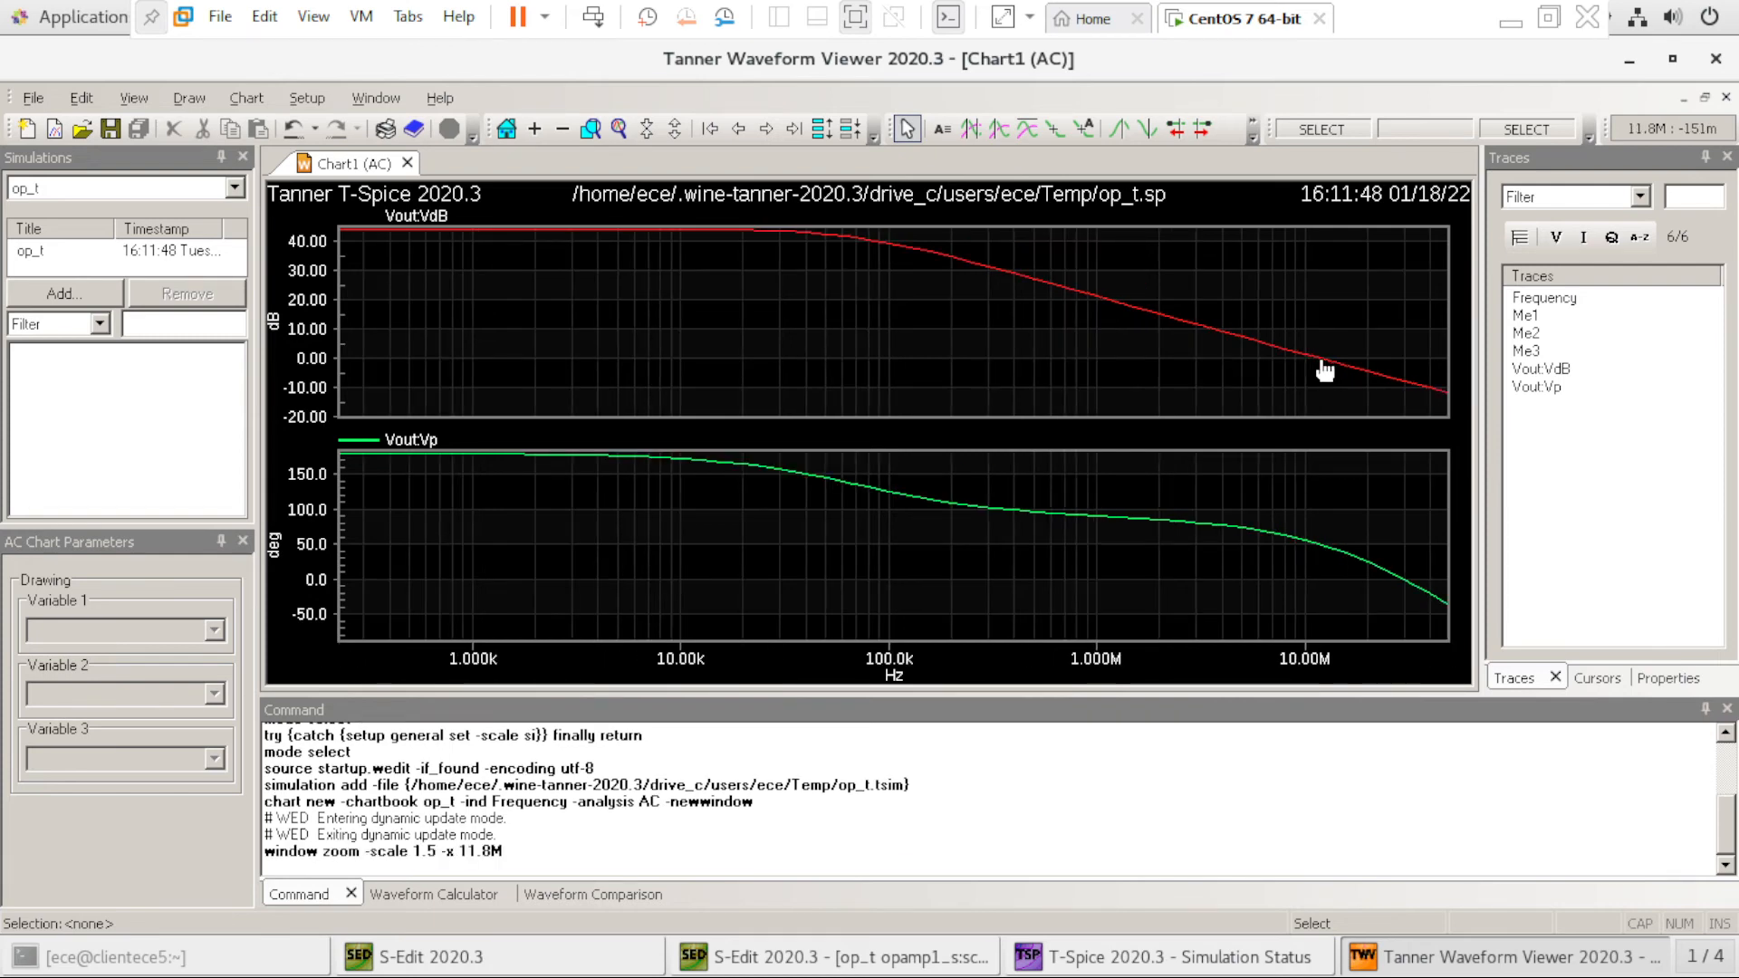
{"action": "scroll", "coordinate": [1322, 364], "scroll_direction": "up", "scroll_amount": 1}
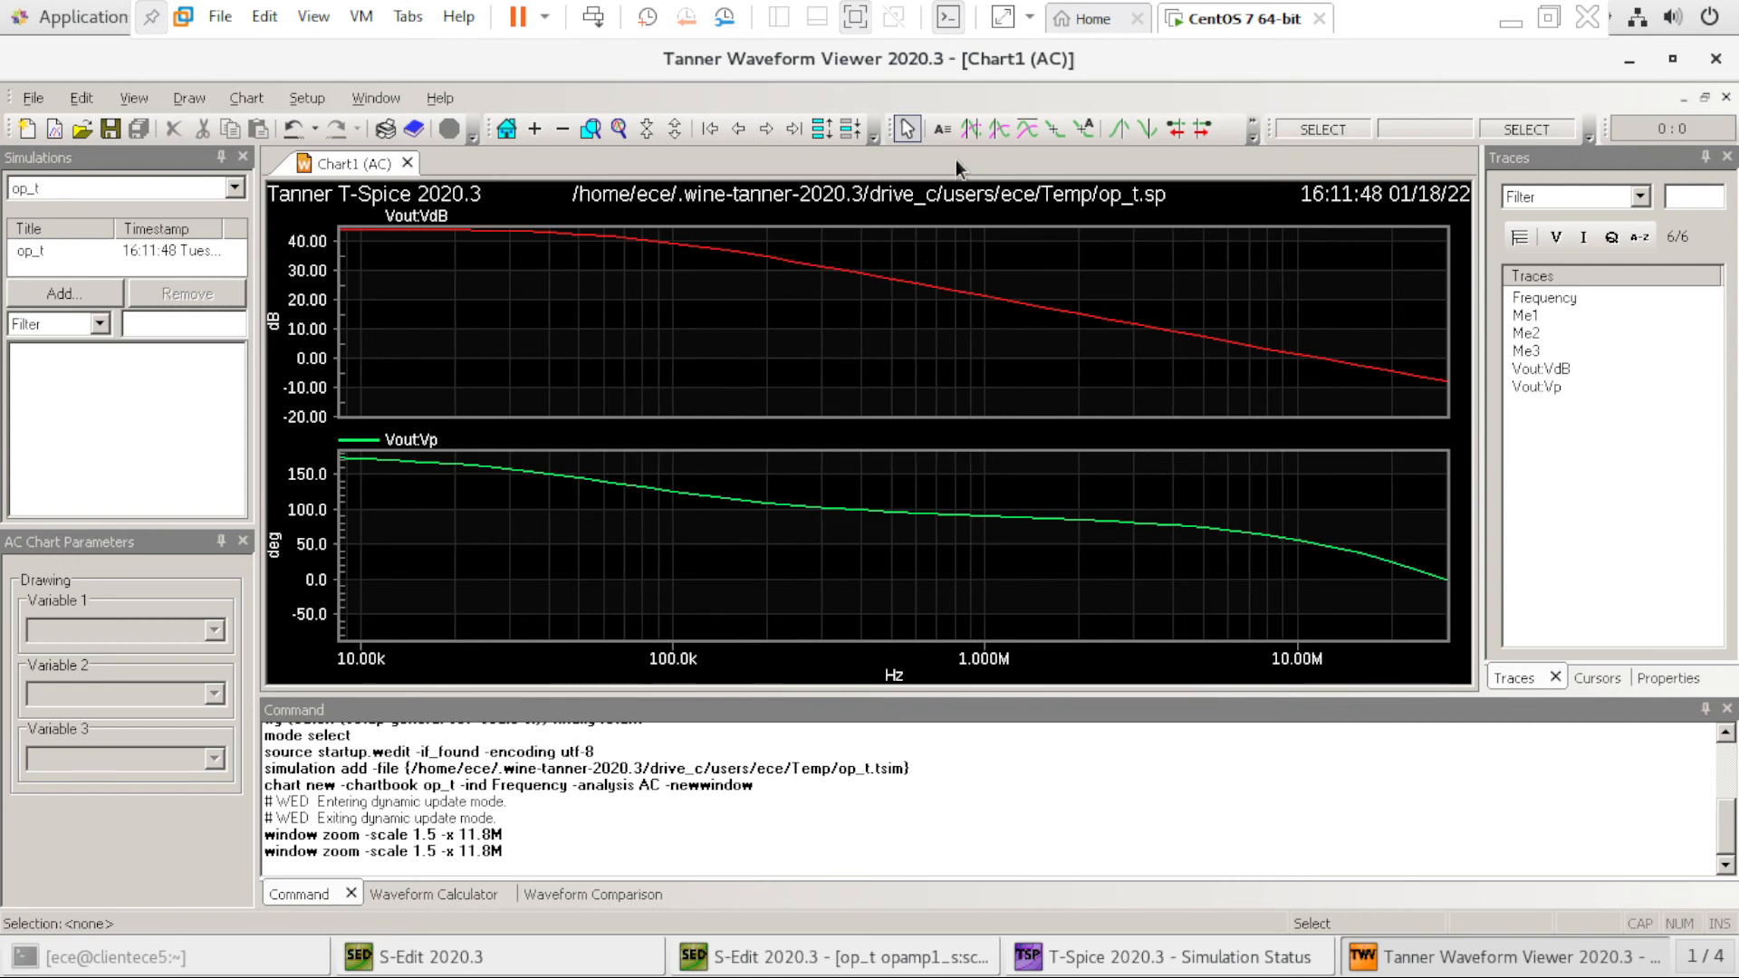
{"action": "left_click", "coordinate": [996, 128]}
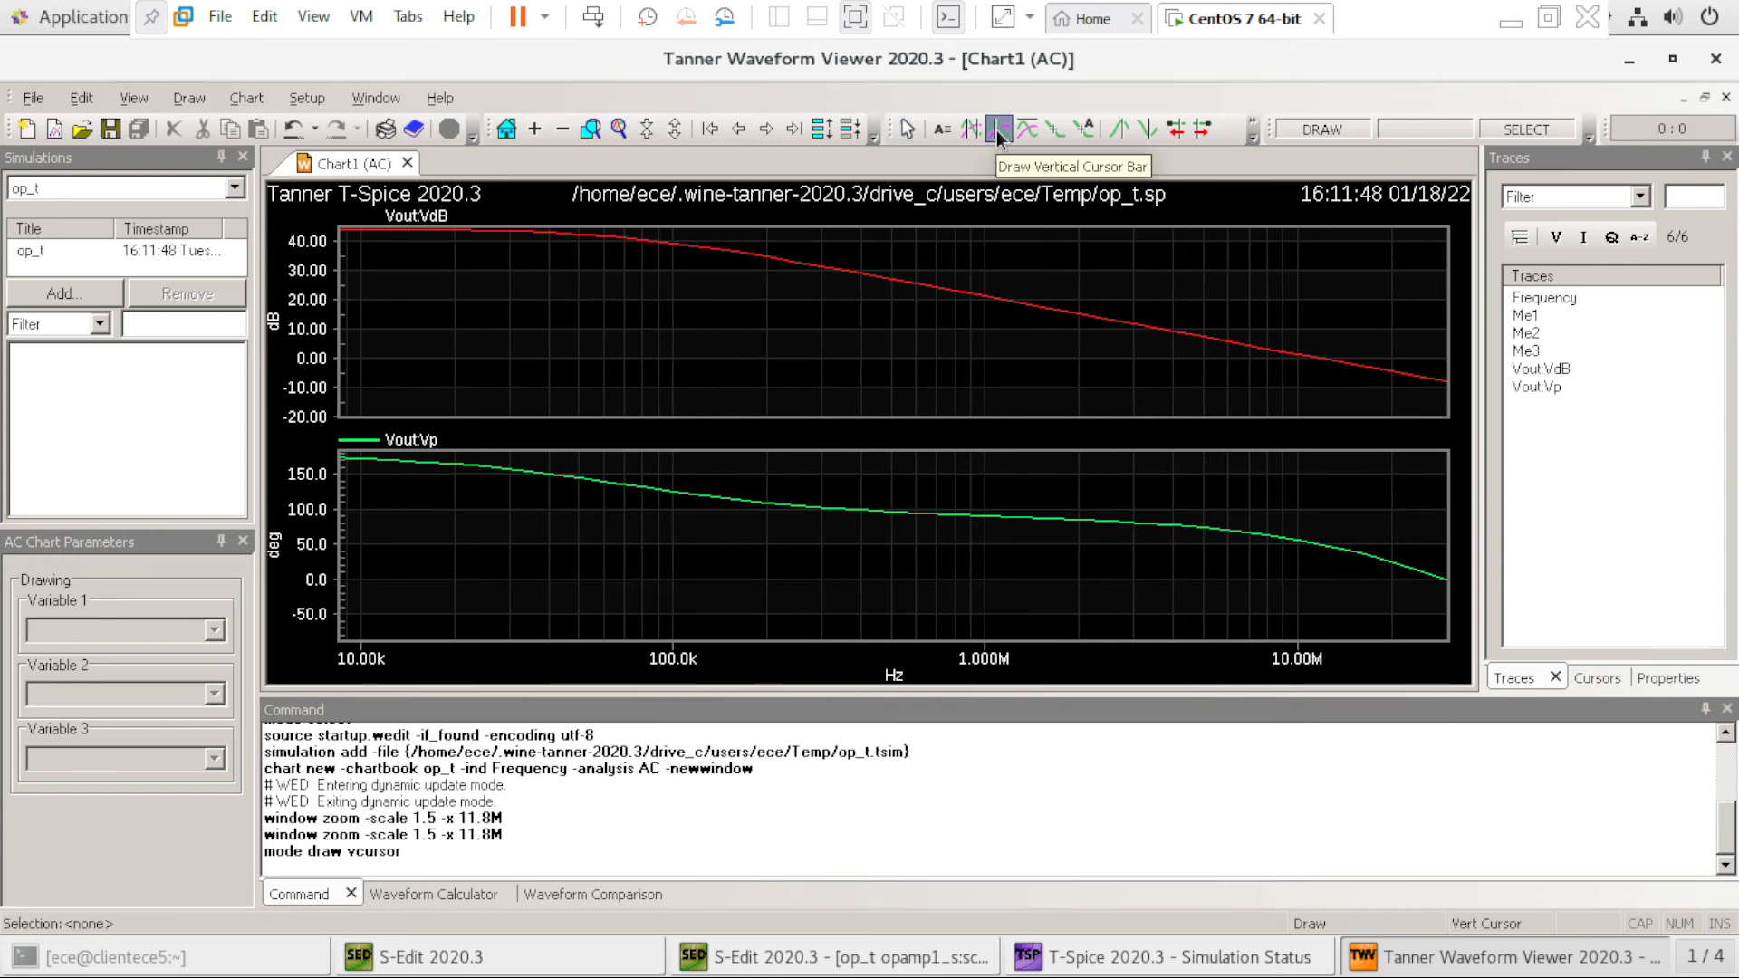
{"action": "left_click_drag", "start_coordinate": [1019, 272], "coordinate": [1302, 326]}
{"action": "left_click", "coordinate": [1212, 310]}
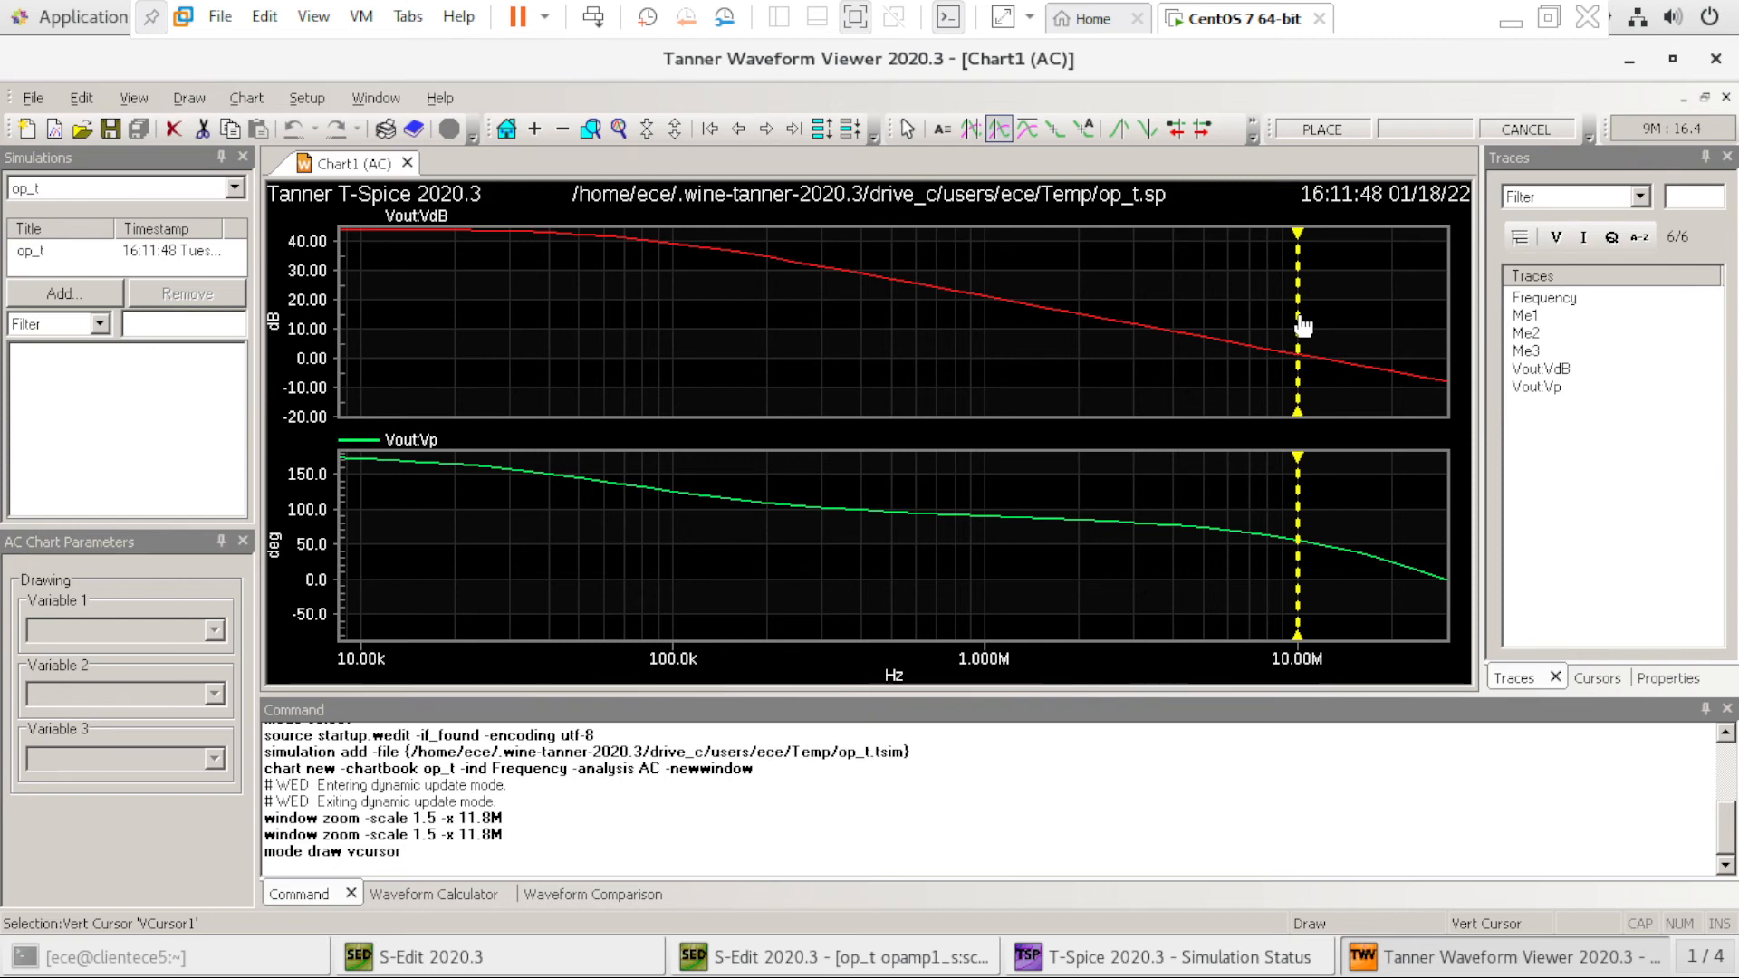
{"action": "left_click_drag", "start_coordinate": [1302, 326], "coordinate": [1303, 326]}
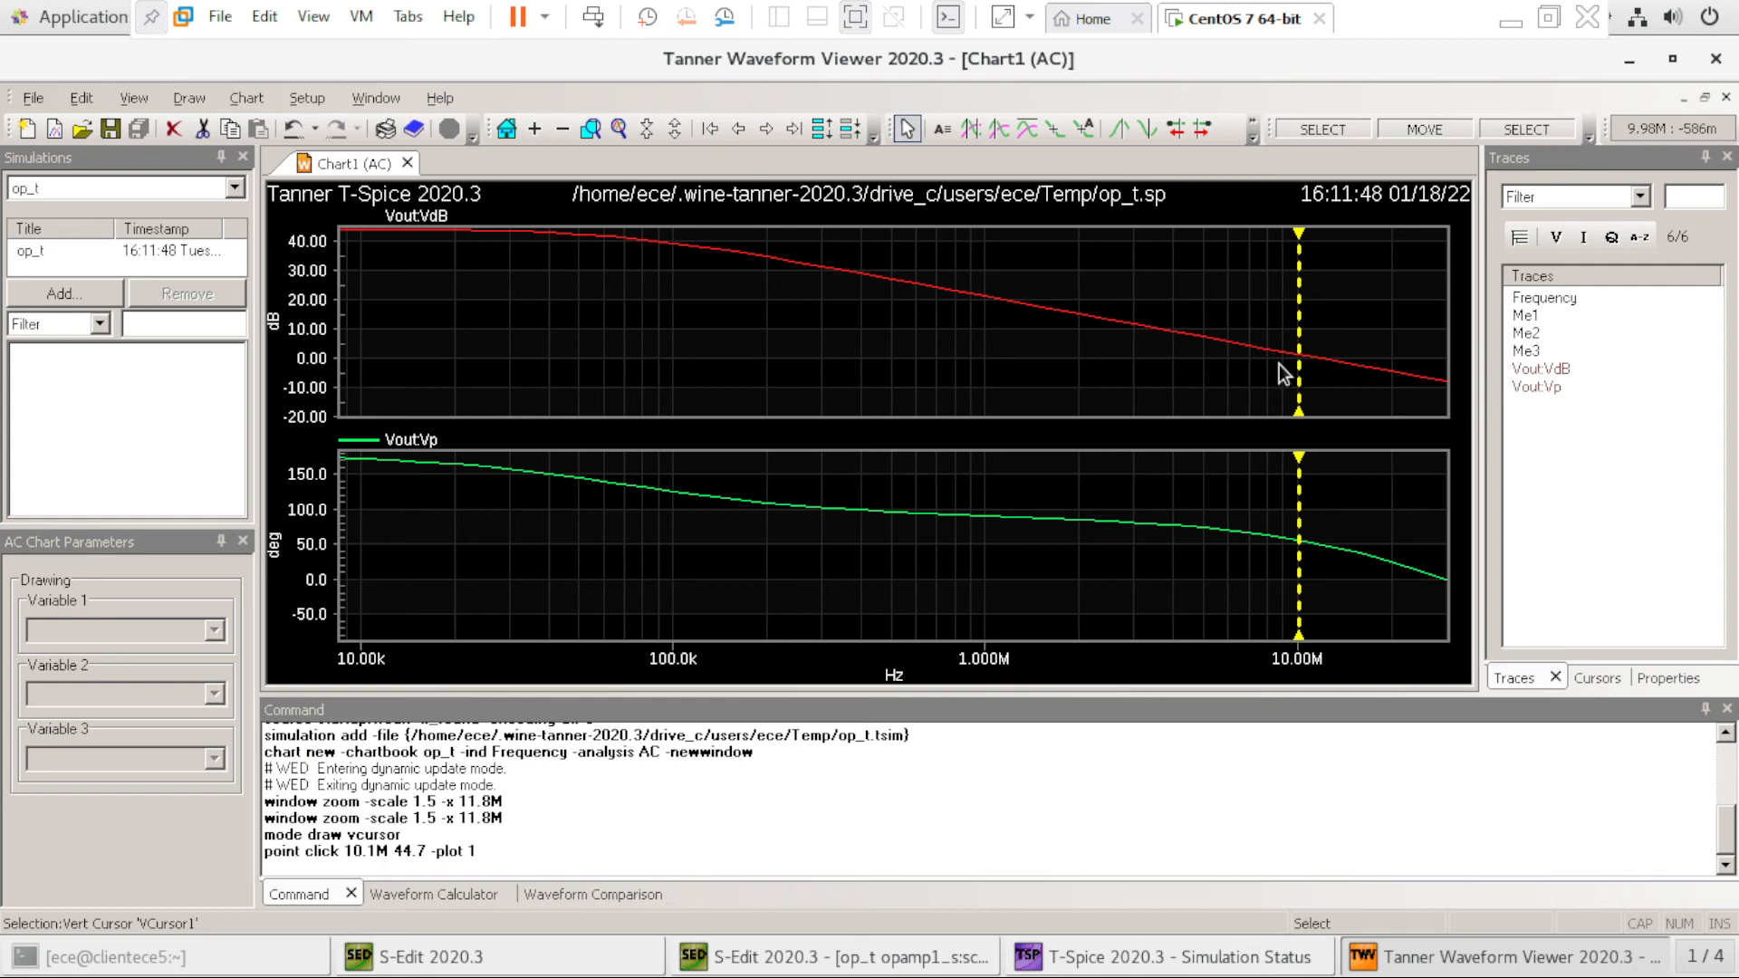
{"action": "left_click", "coordinate": [1242, 371]}
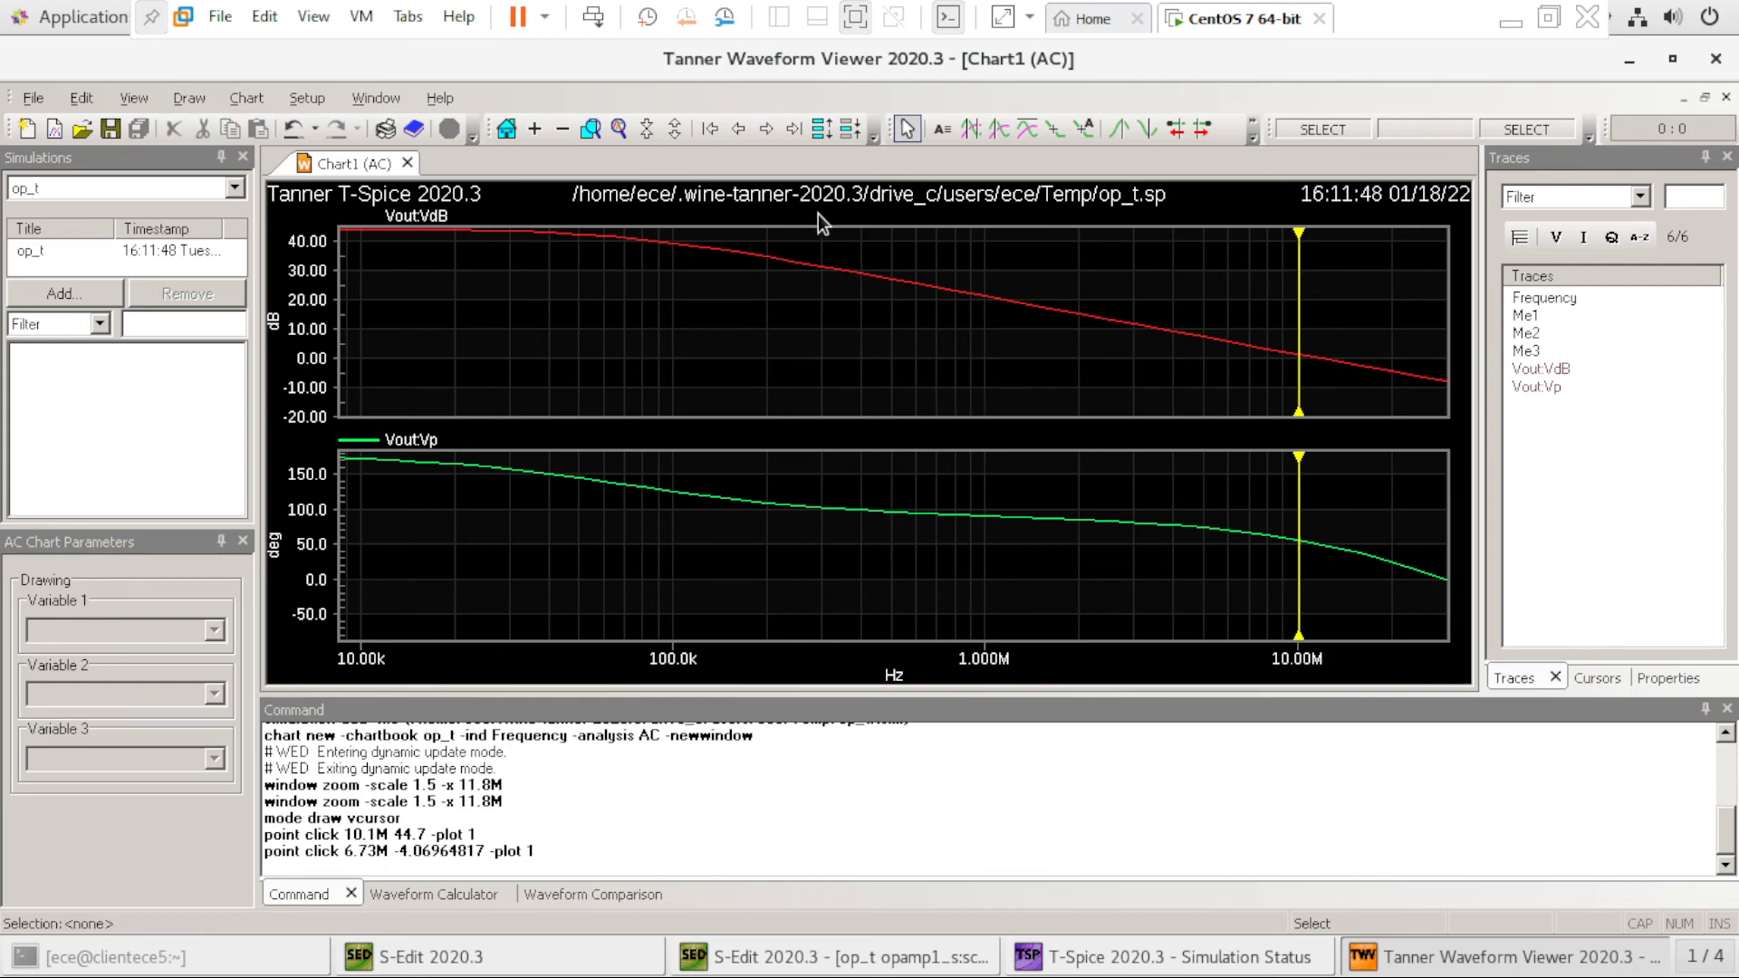
{"action": "left_click", "coordinate": [999, 132]}
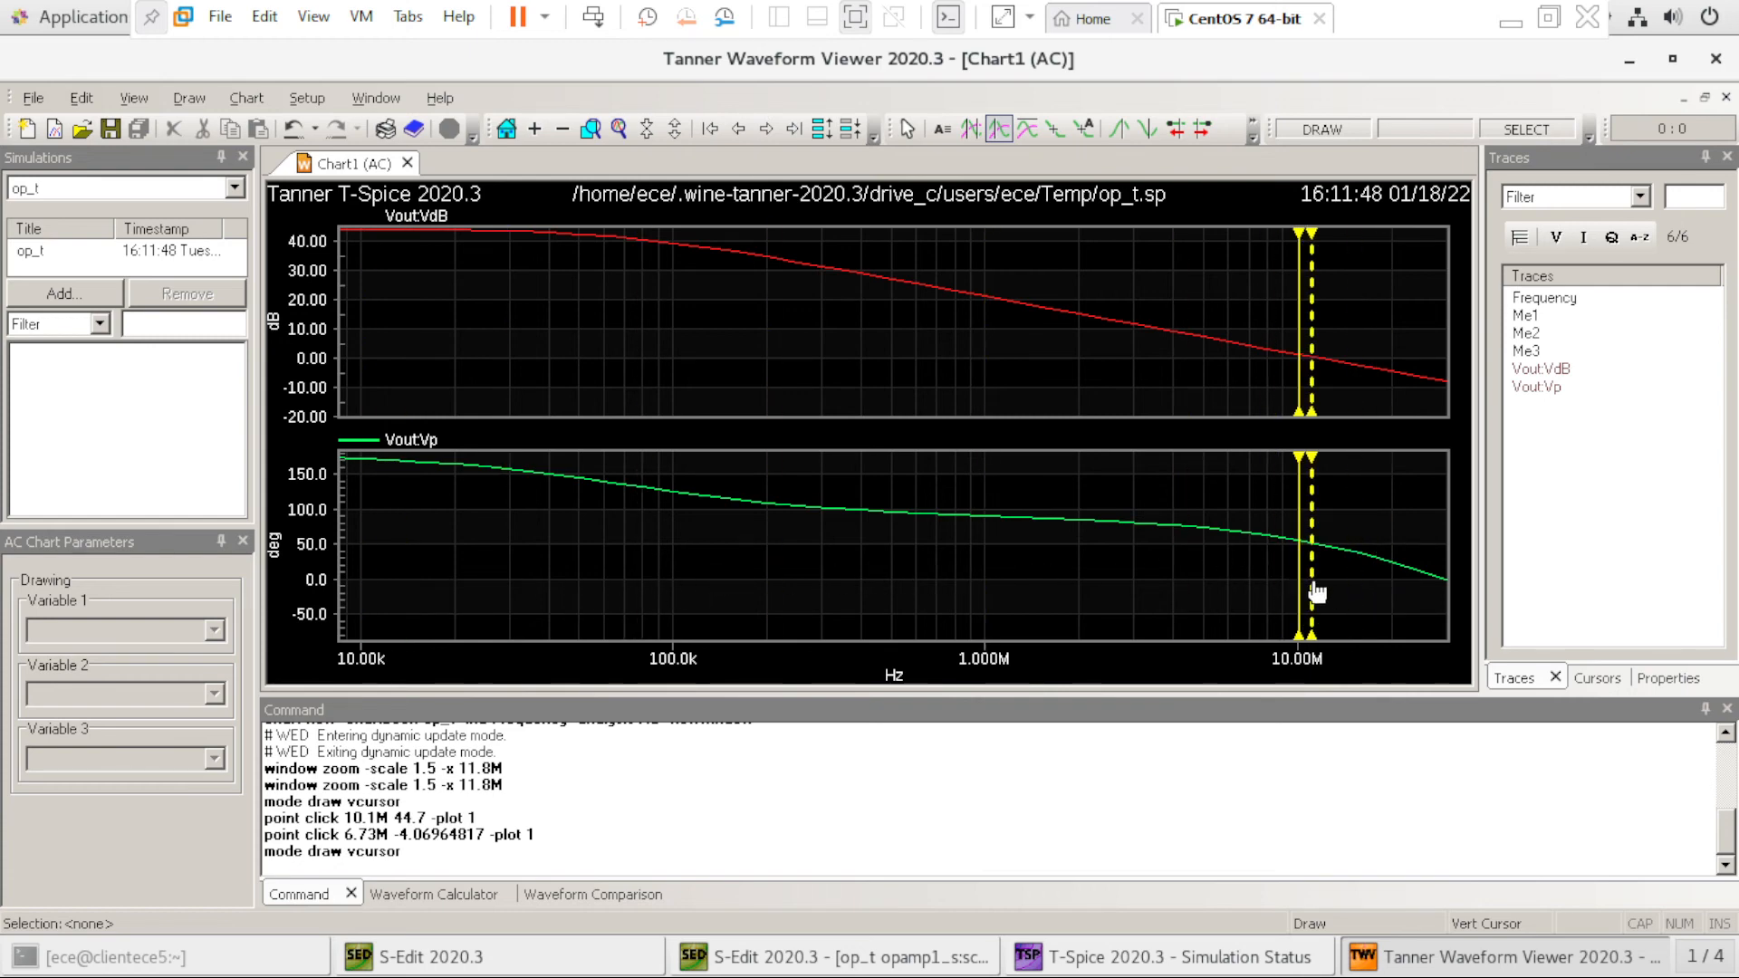
{"action": "scroll", "coordinate": [1316, 591], "scroll_direction": "down", "scroll_amount": 1}
{"action": "scroll", "coordinate": [1316, 592], "scroll_direction": "up", "scroll_amount": 1}
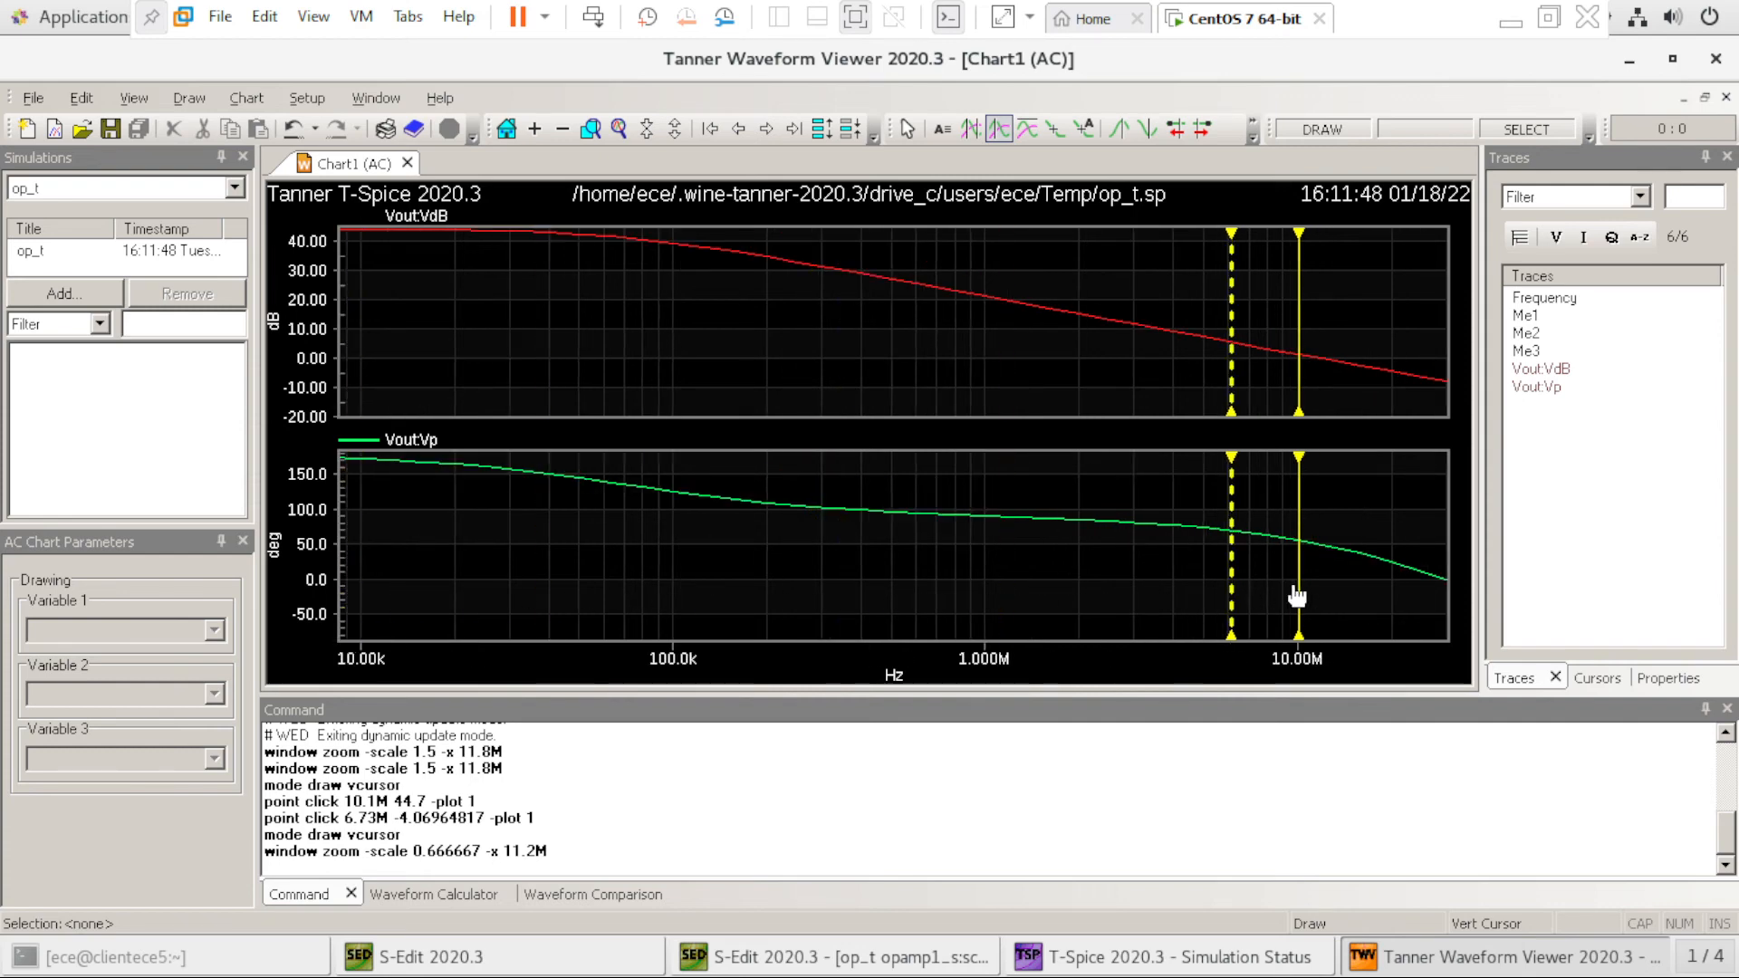
{"action": "left_click", "coordinate": [1388, 595]}
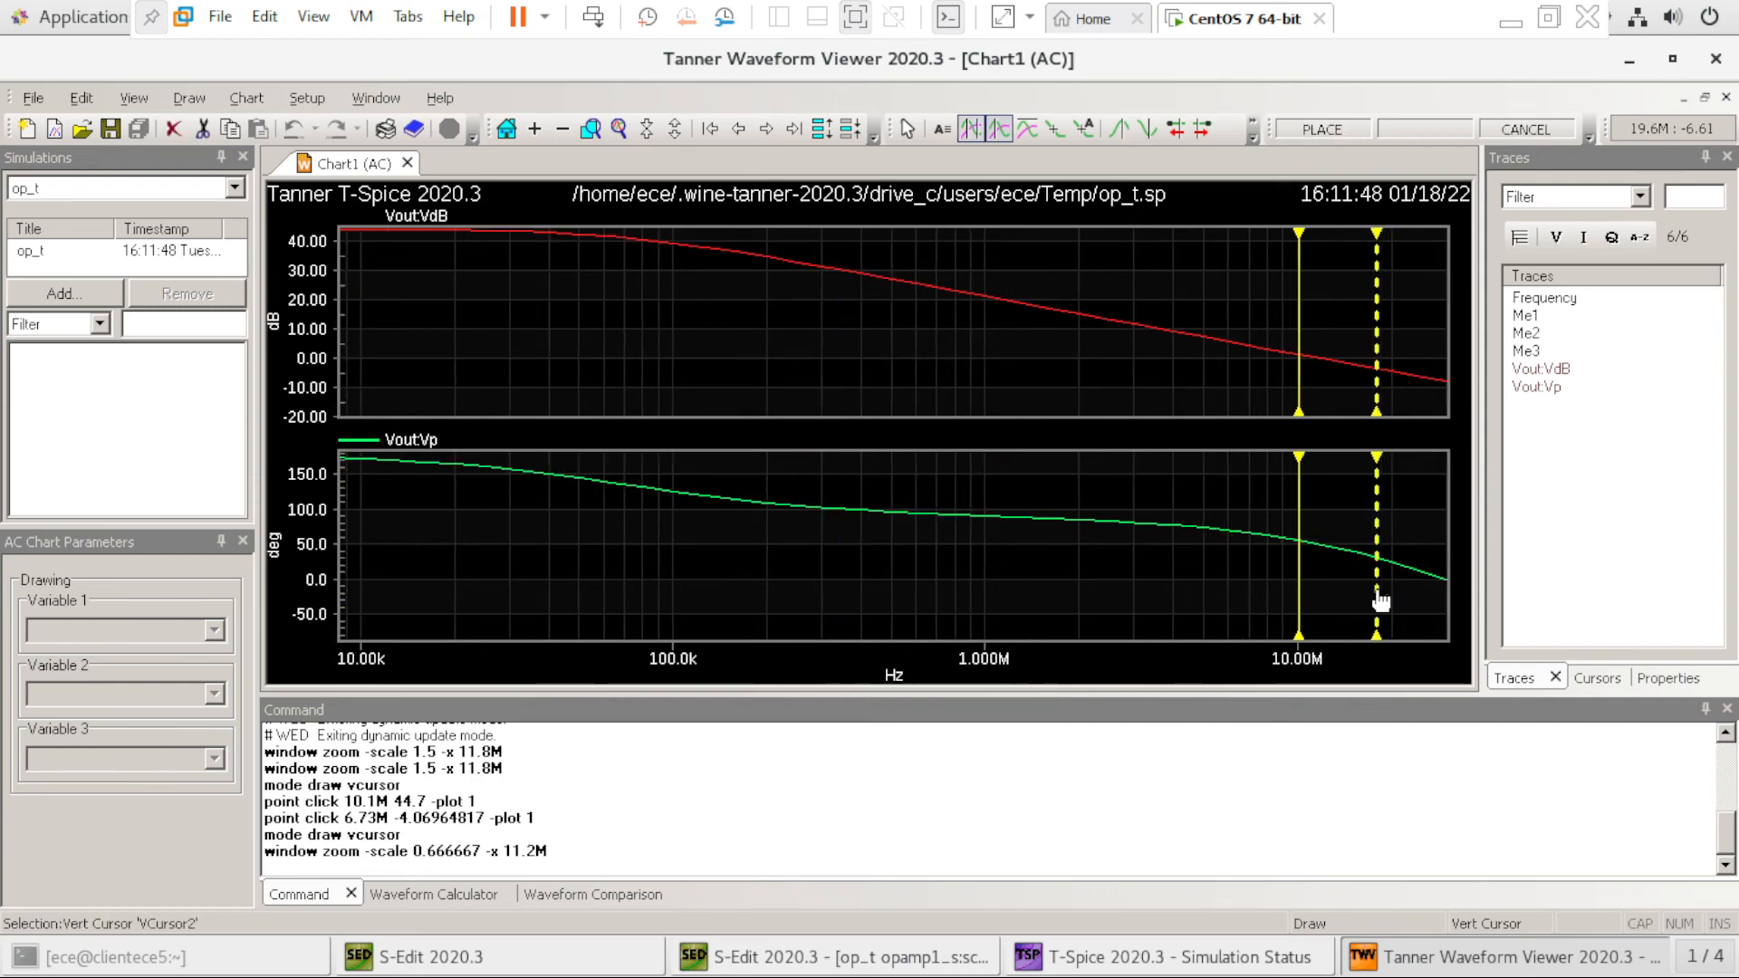
{"action": "scroll", "coordinate": [1379, 600], "scroll_direction": "down", "scroll_amount": 1}
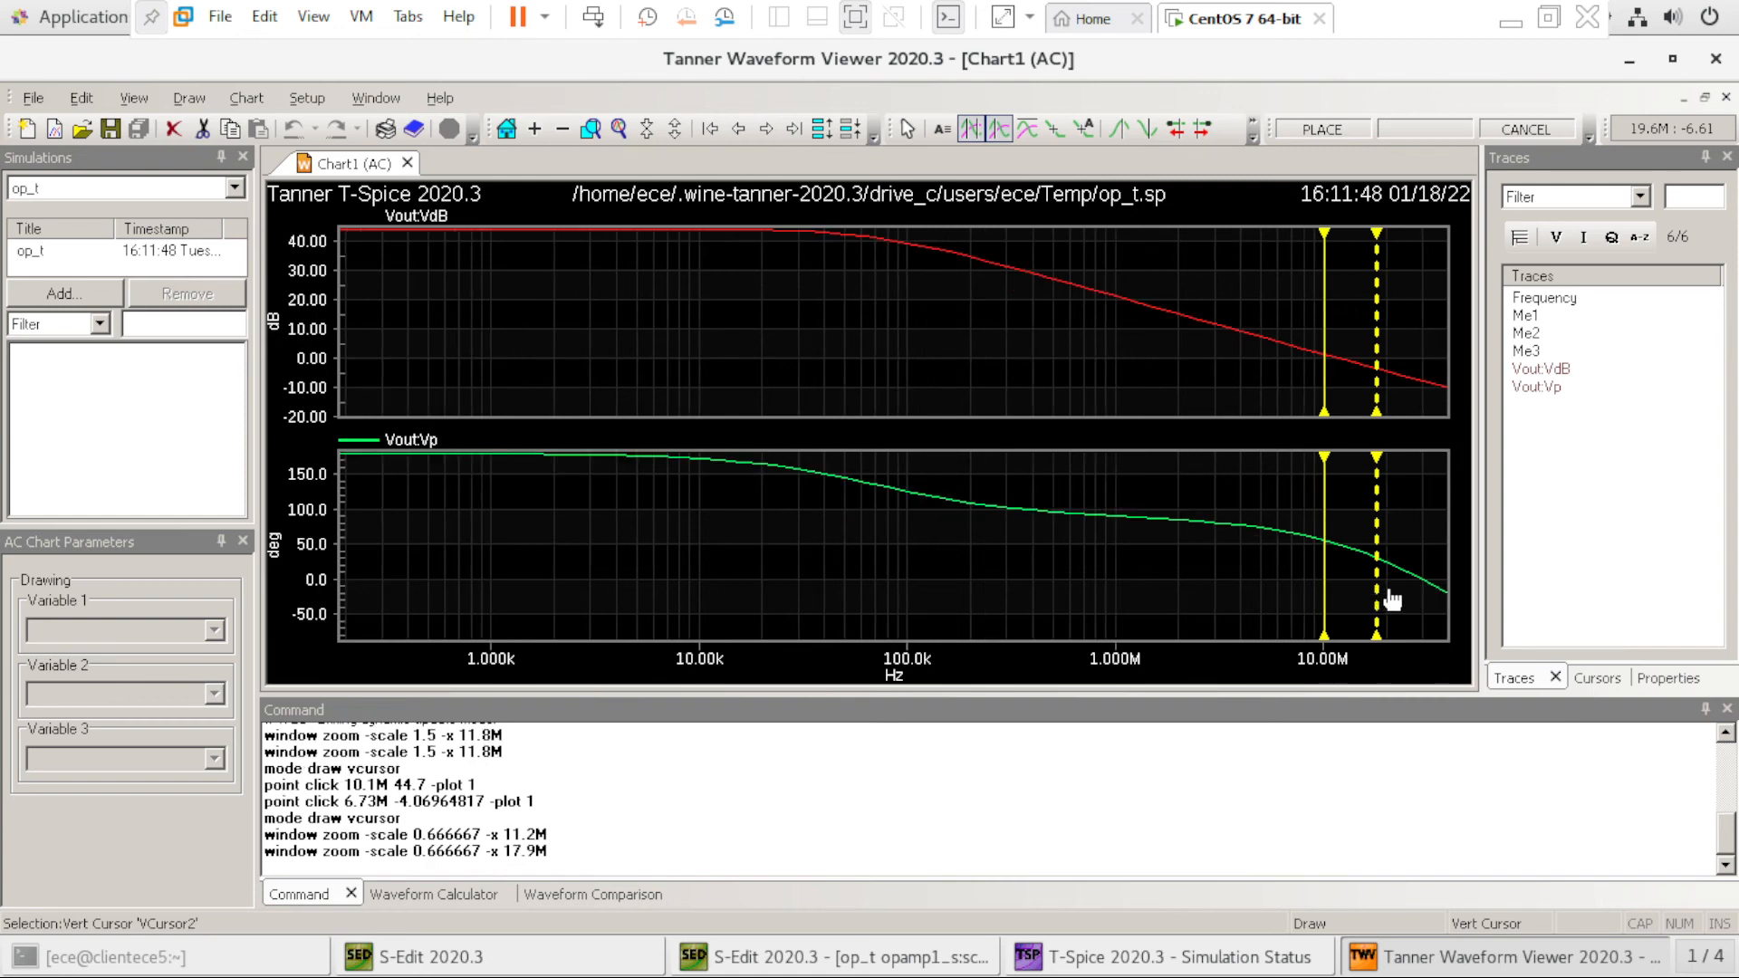
{"action": "scroll", "coordinate": [1391, 602], "scroll_direction": "up", "scroll_amount": 1}
{"action": "scroll", "coordinate": [1383, 607], "scroll_direction": "down", "scroll_amount": 1}
{"action": "scroll", "coordinate": [1382, 609], "scroll_direction": "down", "scroll_amount": 4}
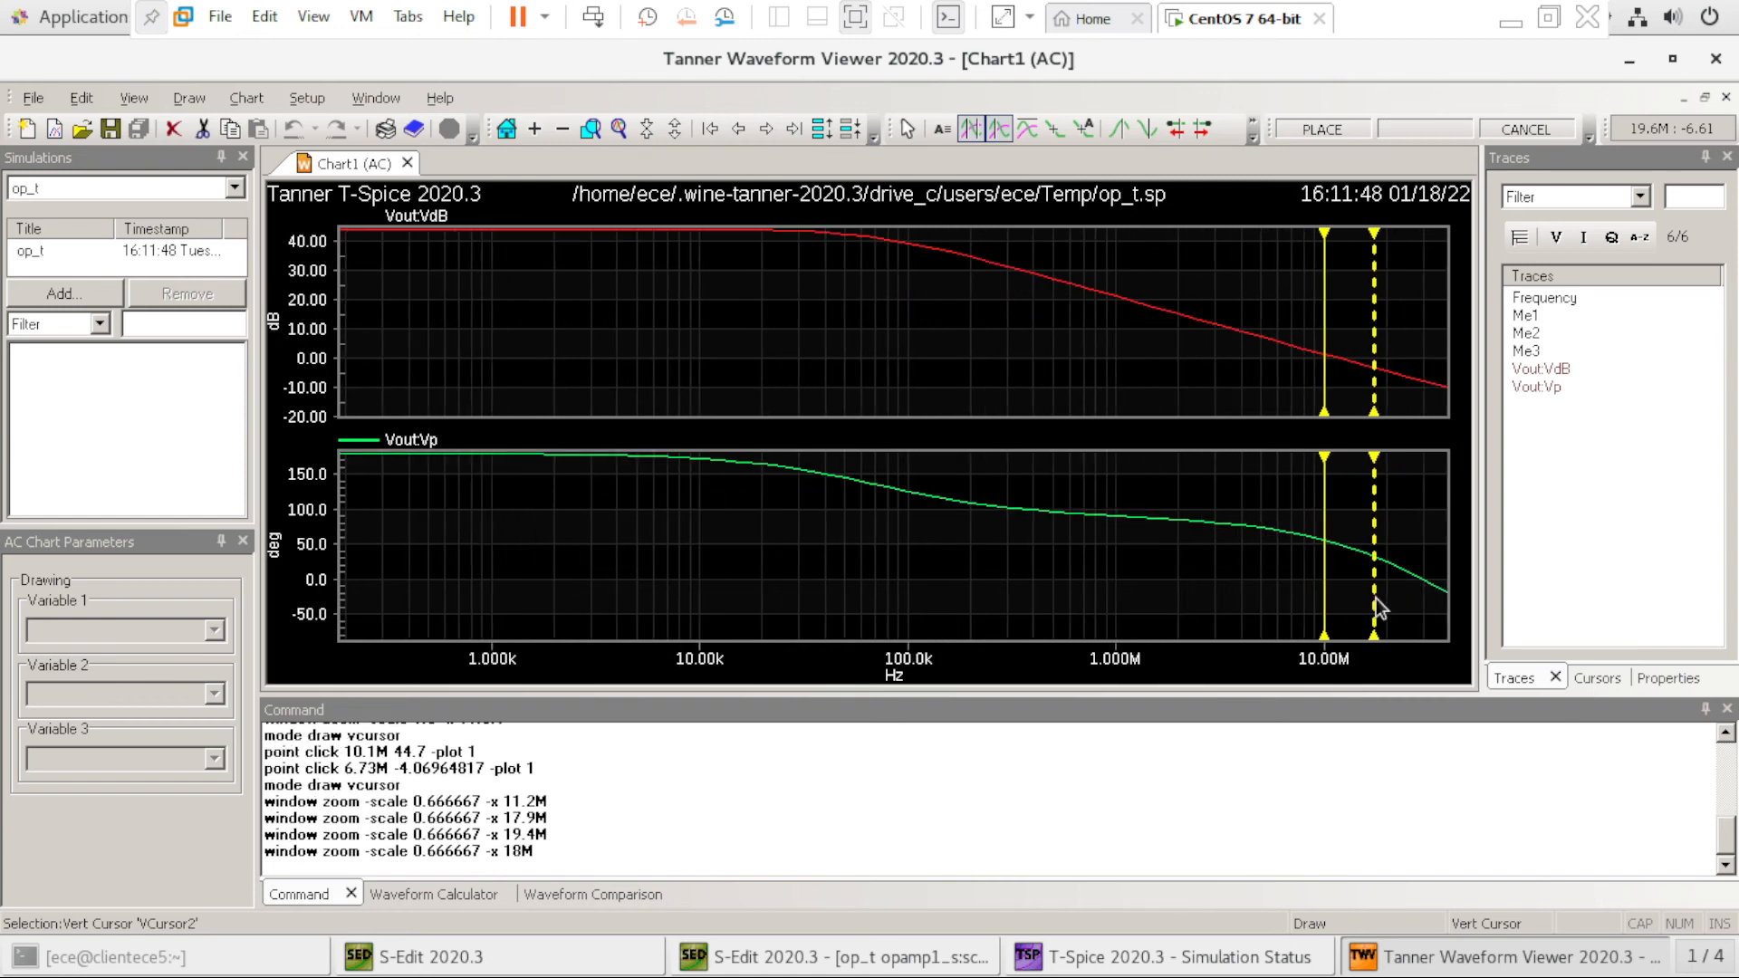
{"action": "scroll", "coordinate": [1376, 605], "scroll_direction": "up", "scroll_amount": 2}
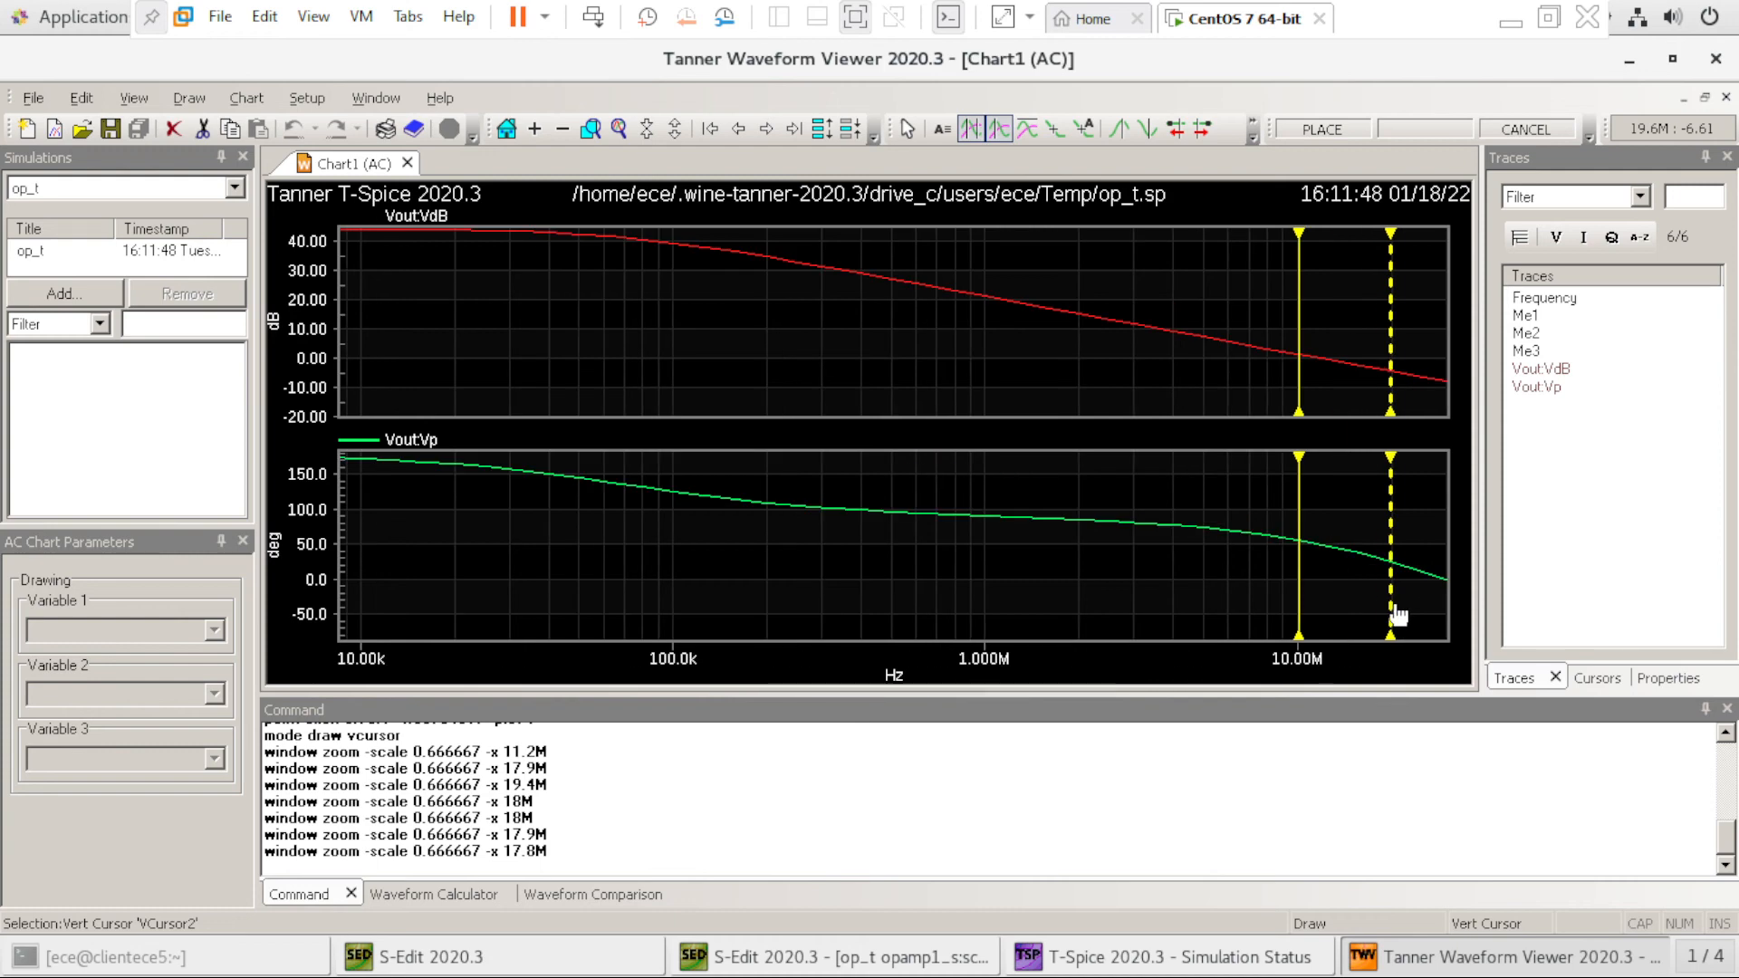
{"action": "left_click_drag", "start_coordinate": [1420, 621], "coordinate": [1084, 616]}
{"action": "scroll", "coordinate": [1085, 616], "scroll_direction": "down", "scroll_amount": 3}
{"action": "scroll", "coordinate": [1086, 616], "scroll_direction": "down", "scroll_amount": 2}
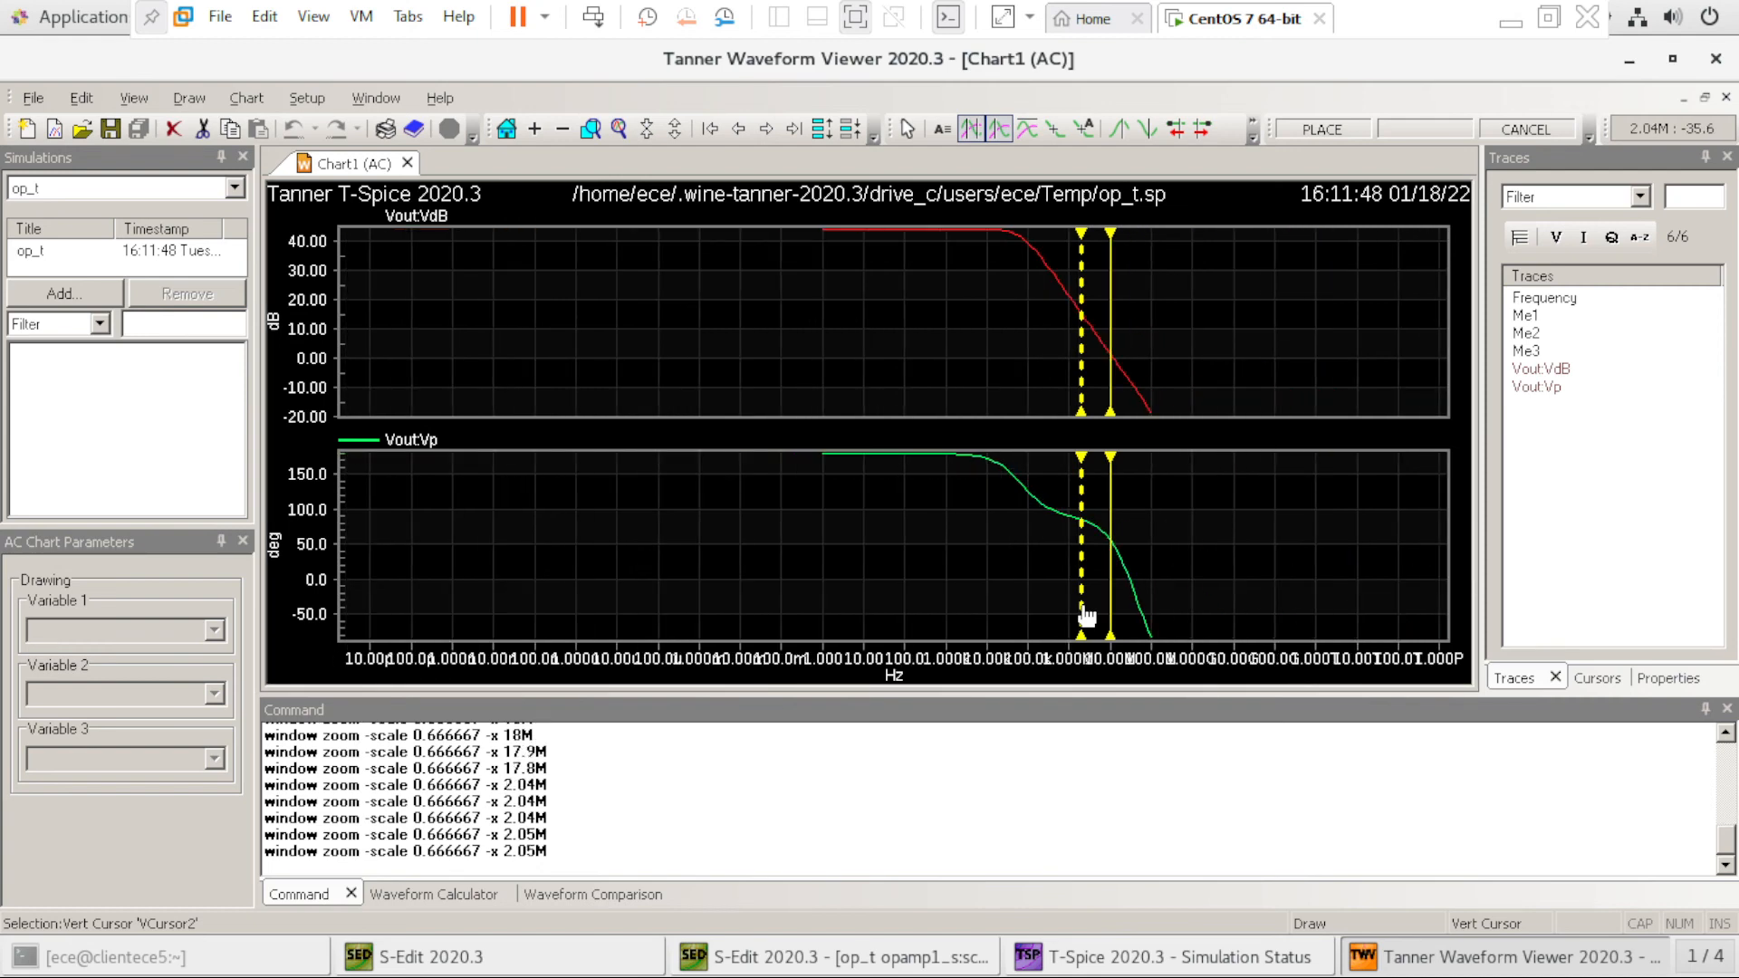
{"action": "left_click_drag", "start_coordinate": [1084, 608], "coordinate": [625, 192]}
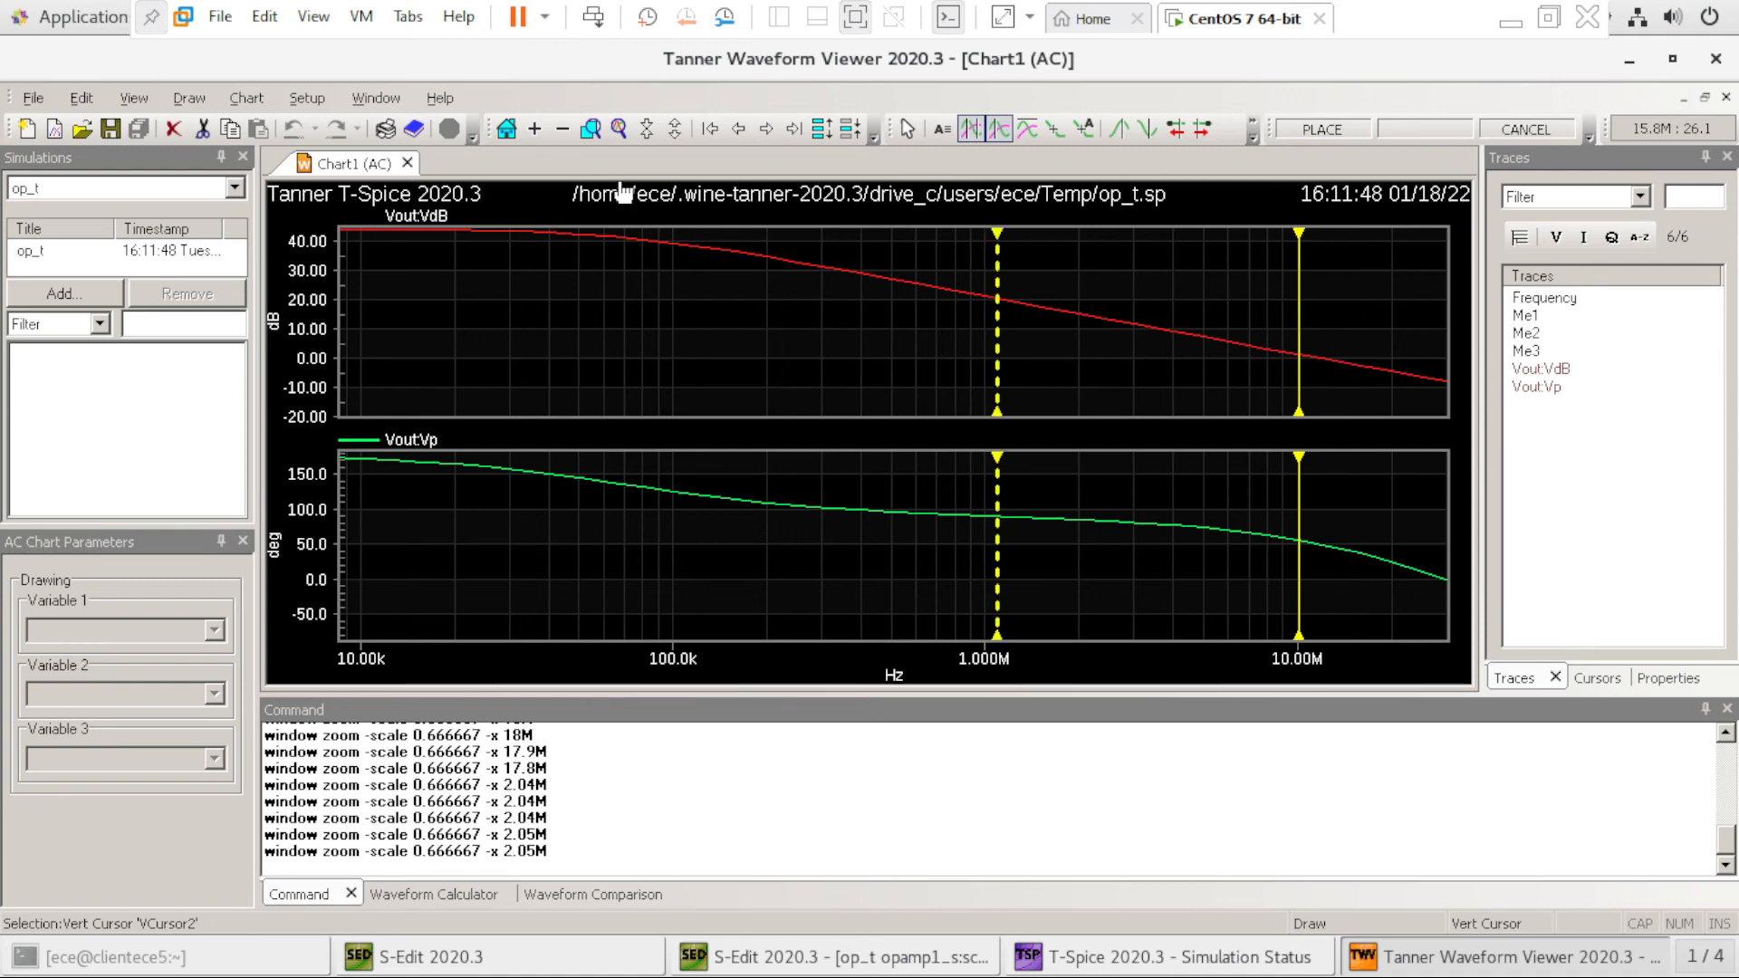
{"action": "left_click", "coordinate": [561, 129]}
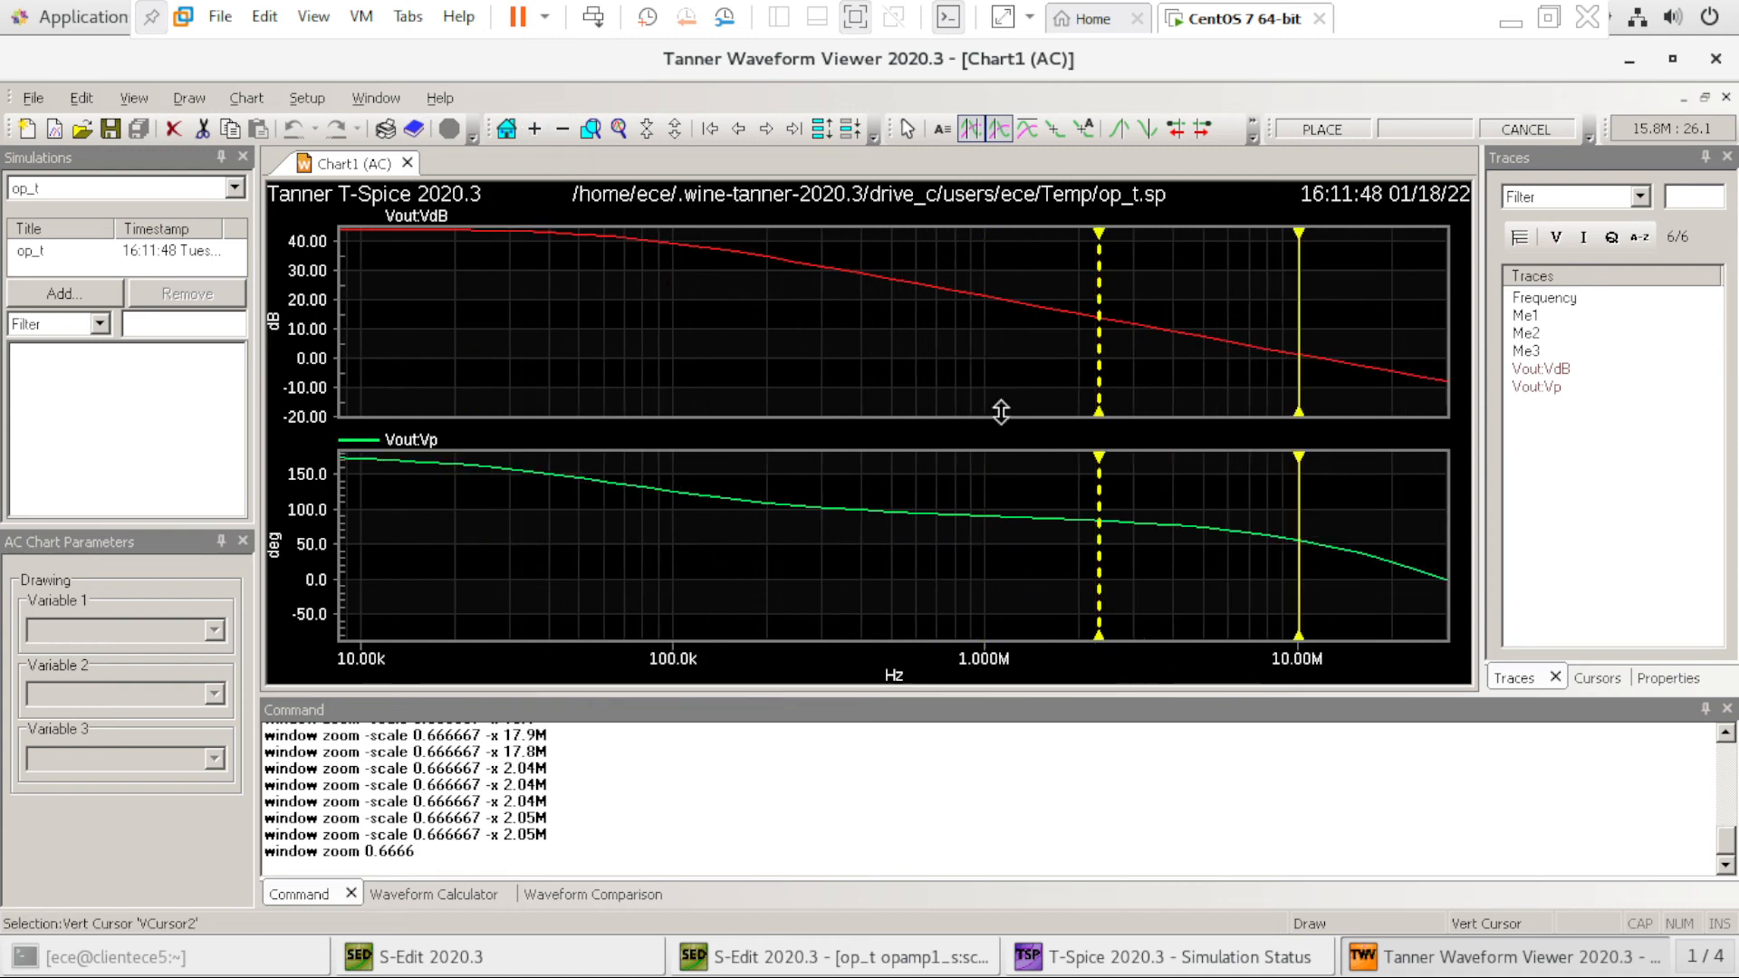
{"action": "left_click", "coordinate": [562, 132]}
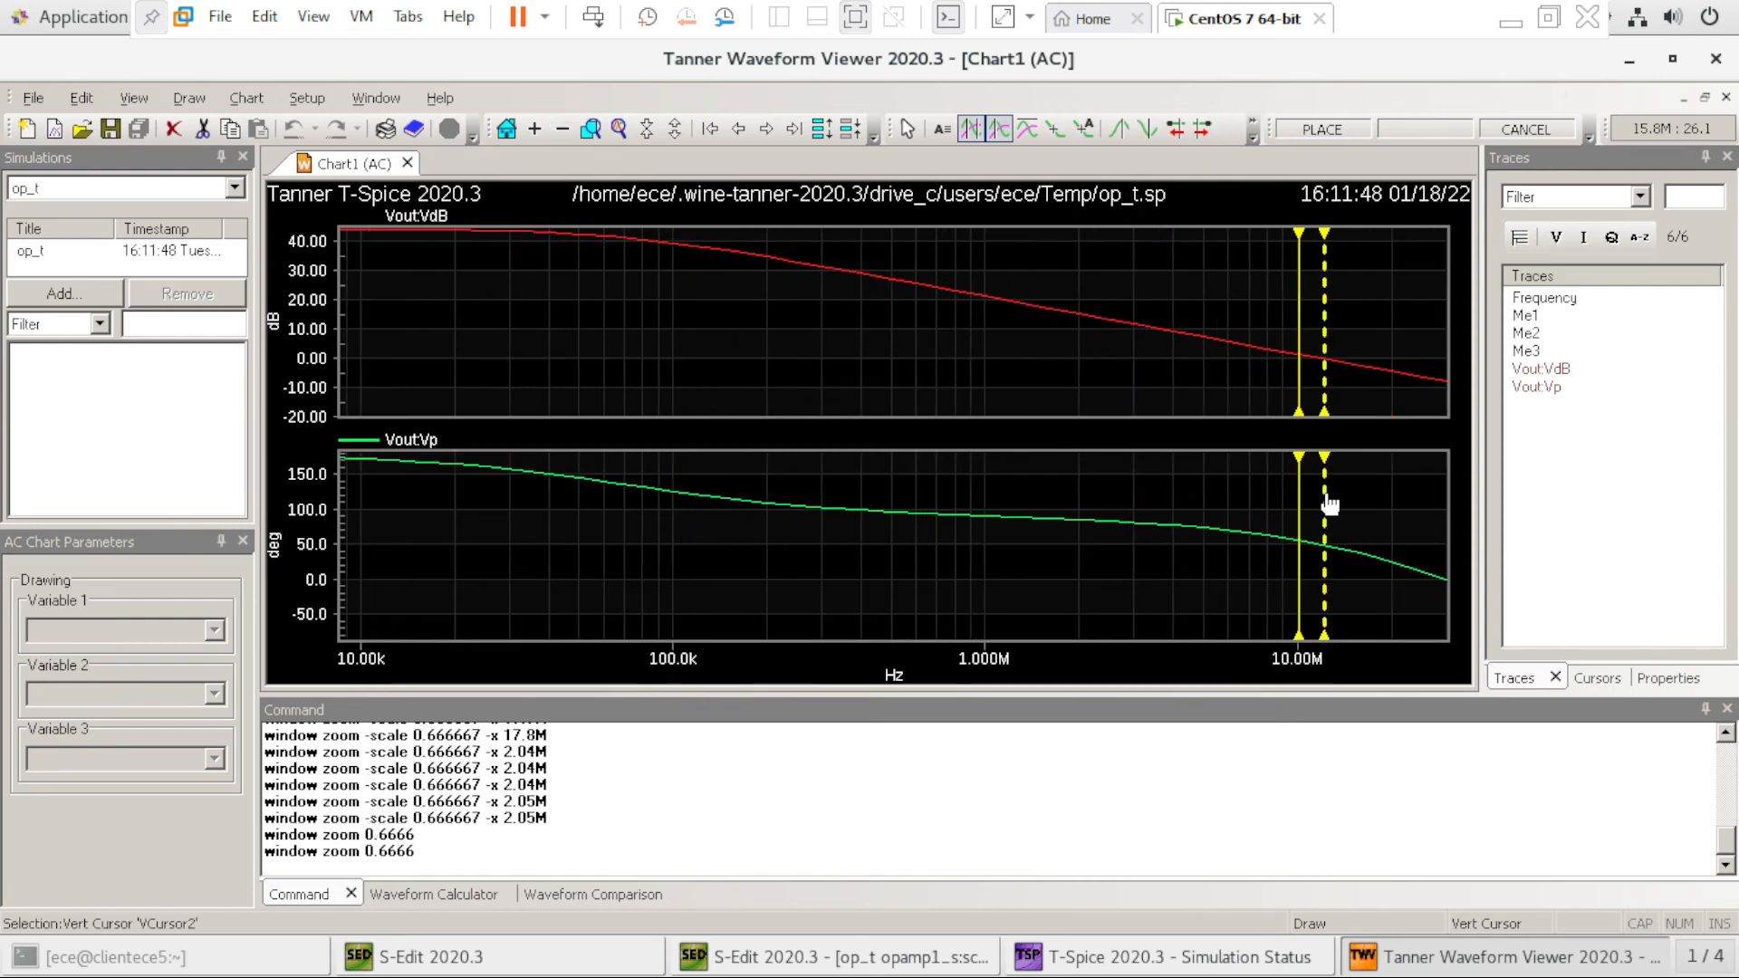
{"action": "key", "text": "Escape"}
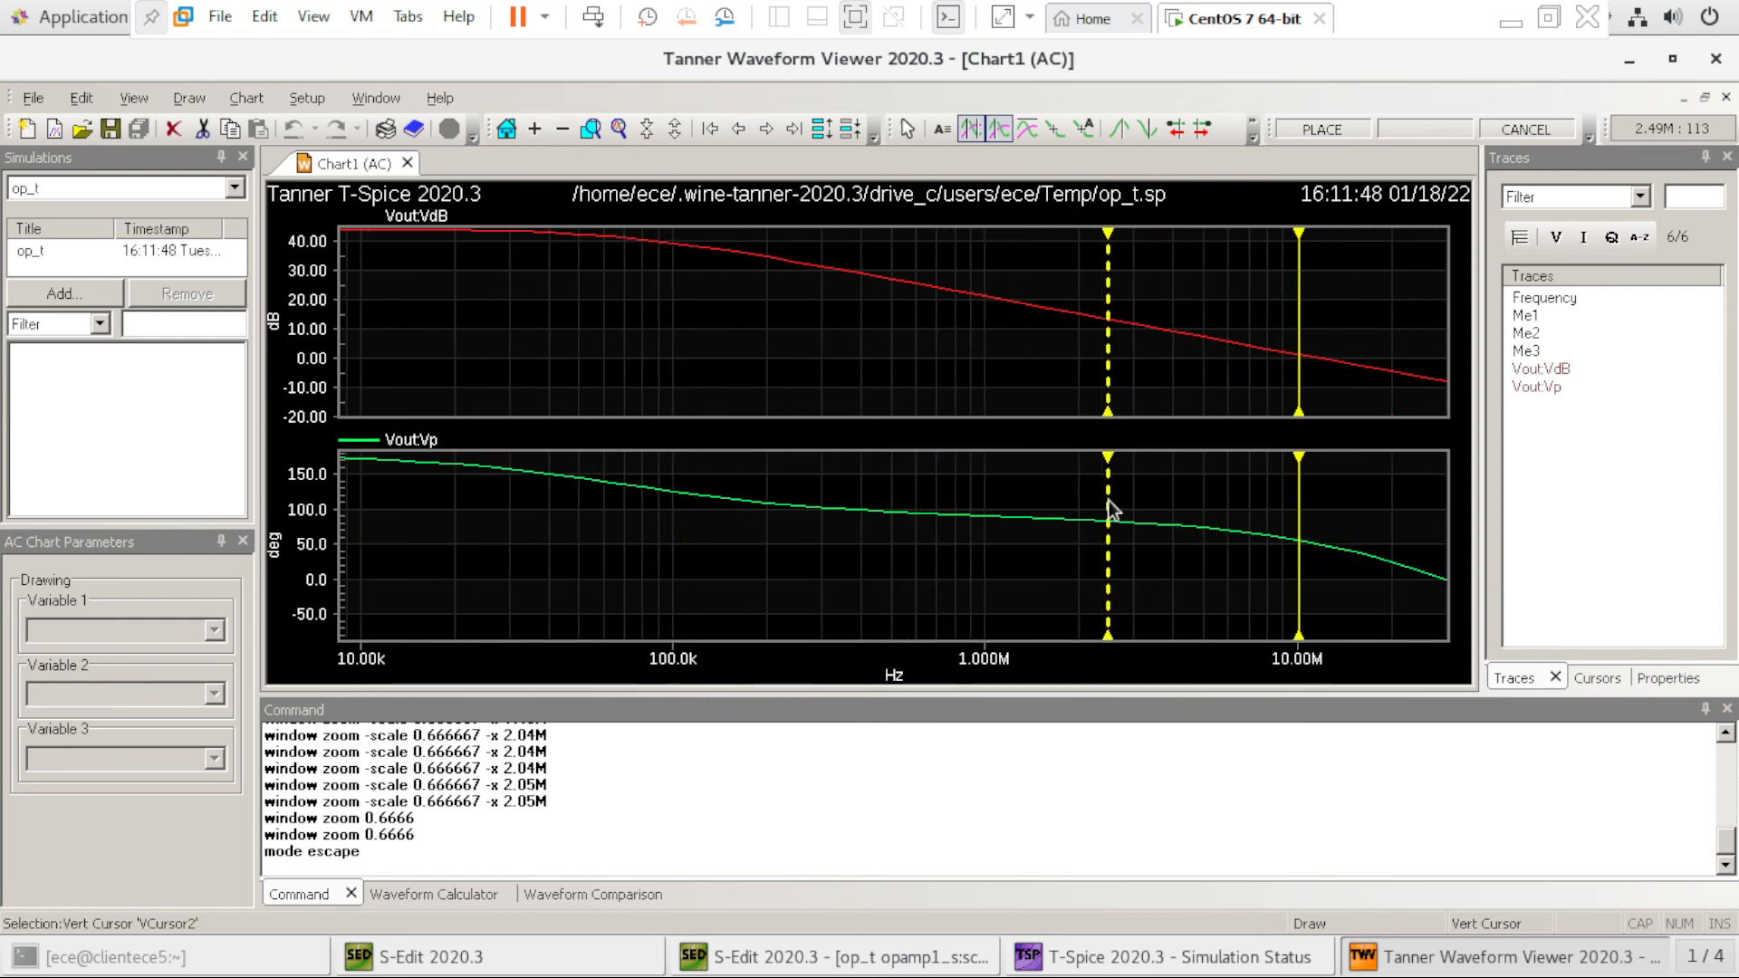
Place a second vertical cursor bar at about 31.5M on the AC chart, where the Vout:Vp phase crosses 0 degrees
{"action": "left_click", "coordinate": [559, 130]}
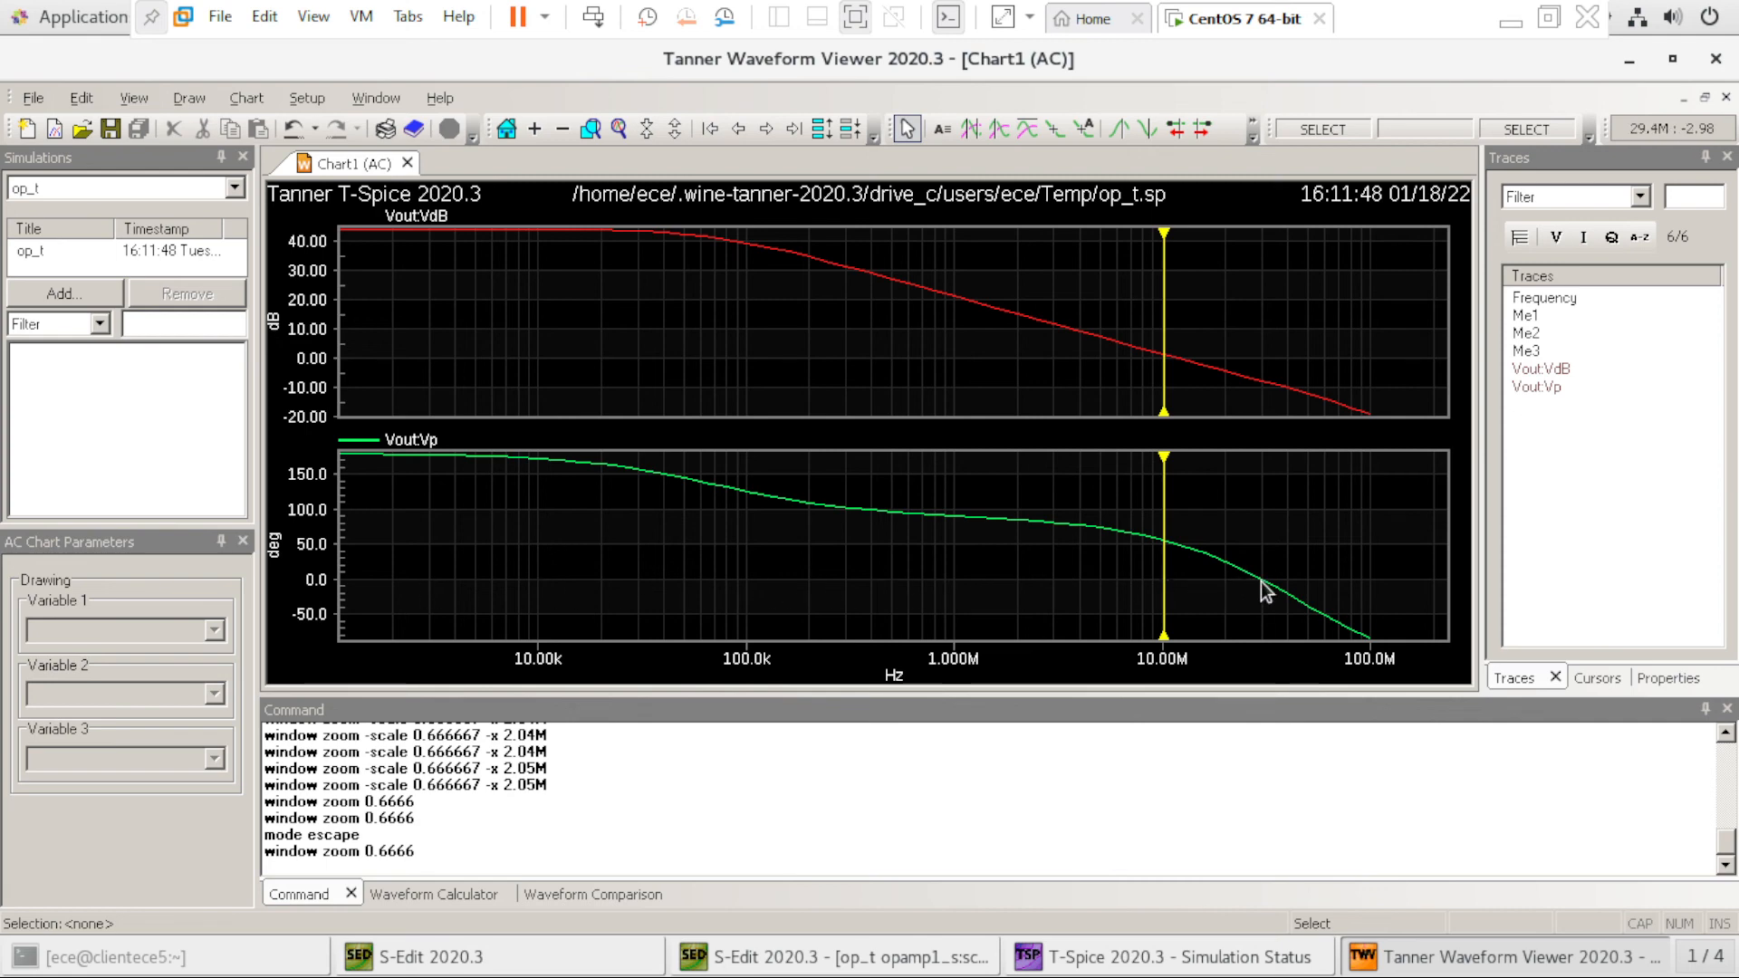
{"action": "mouse_move", "coordinate": [1266, 592]}
{"action": "left_click", "coordinate": [1004, 132]}
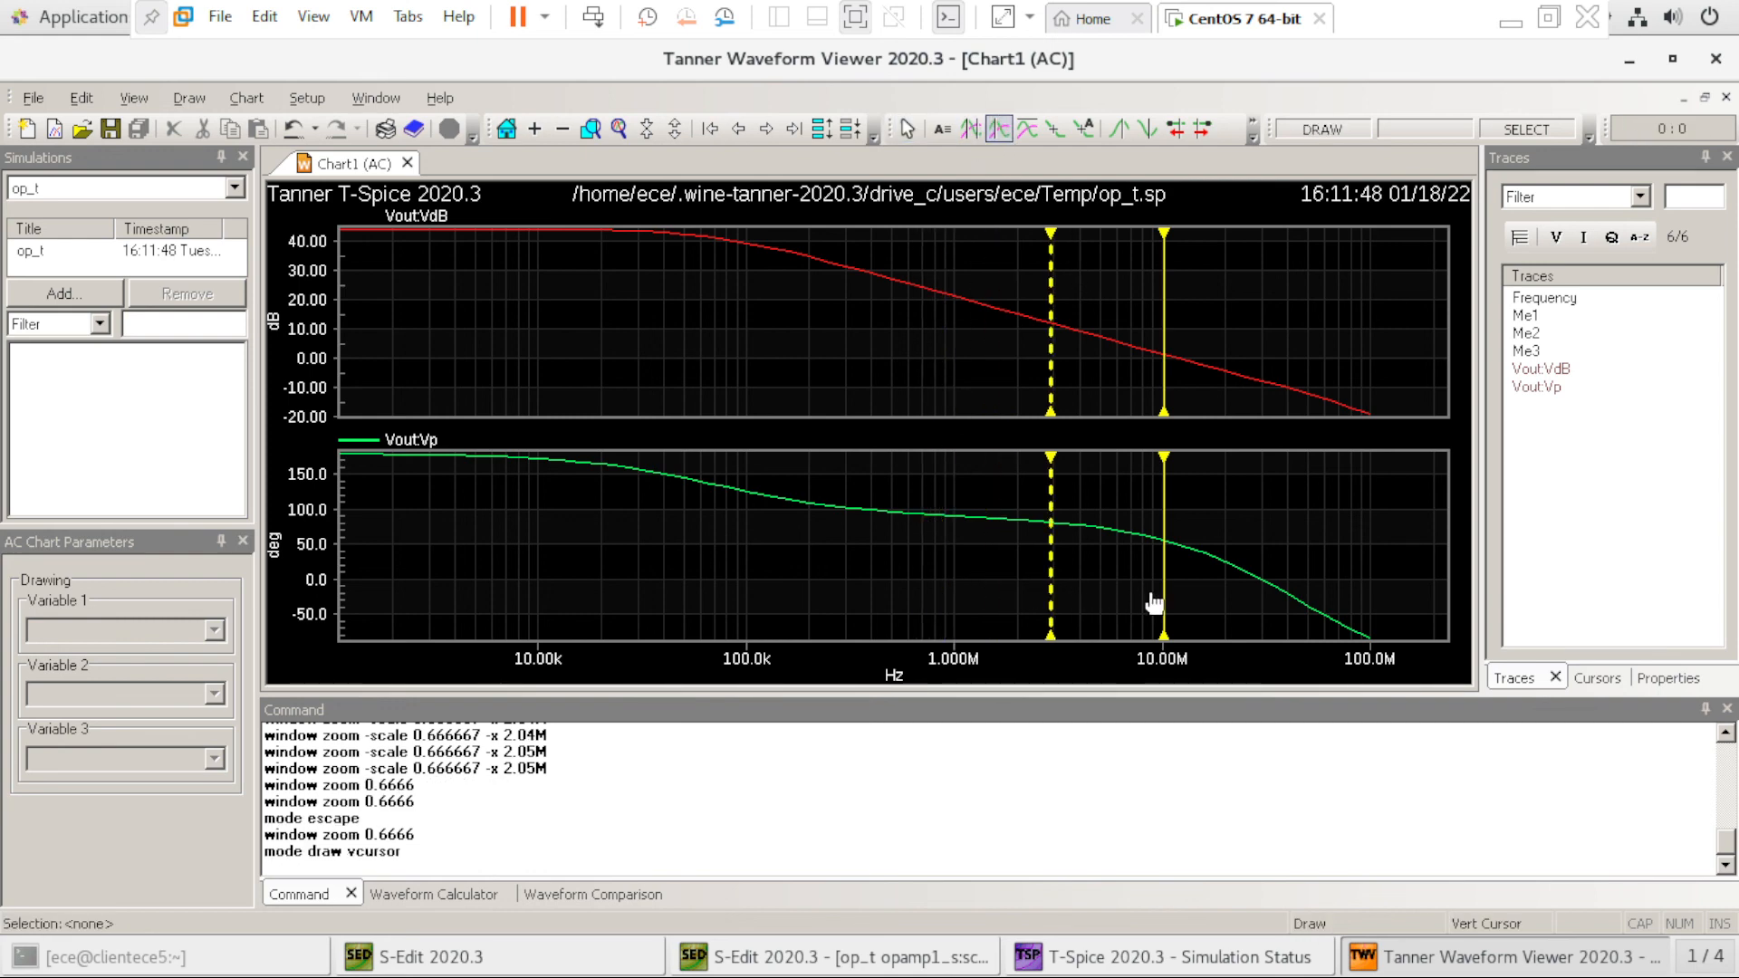
{"action": "left_click", "coordinate": [1270, 596]}
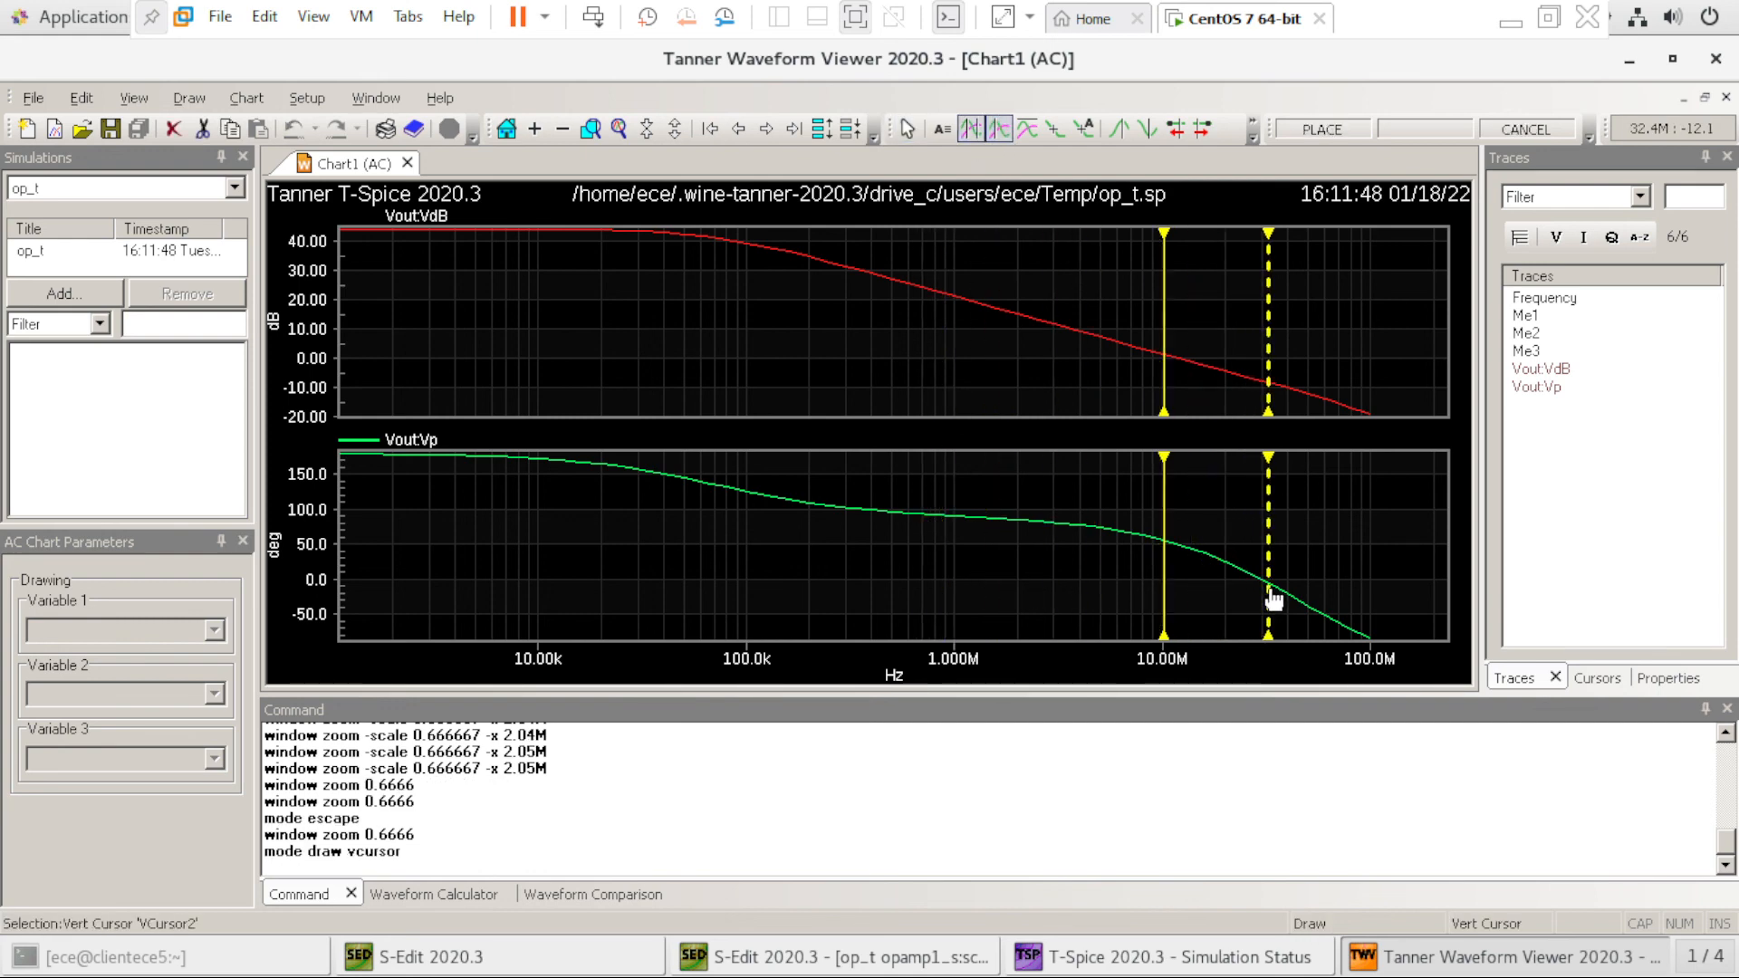
{"action": "left_click_drag", "start_coordinate": [1269, 591], "coordinate": [1266, 594]}
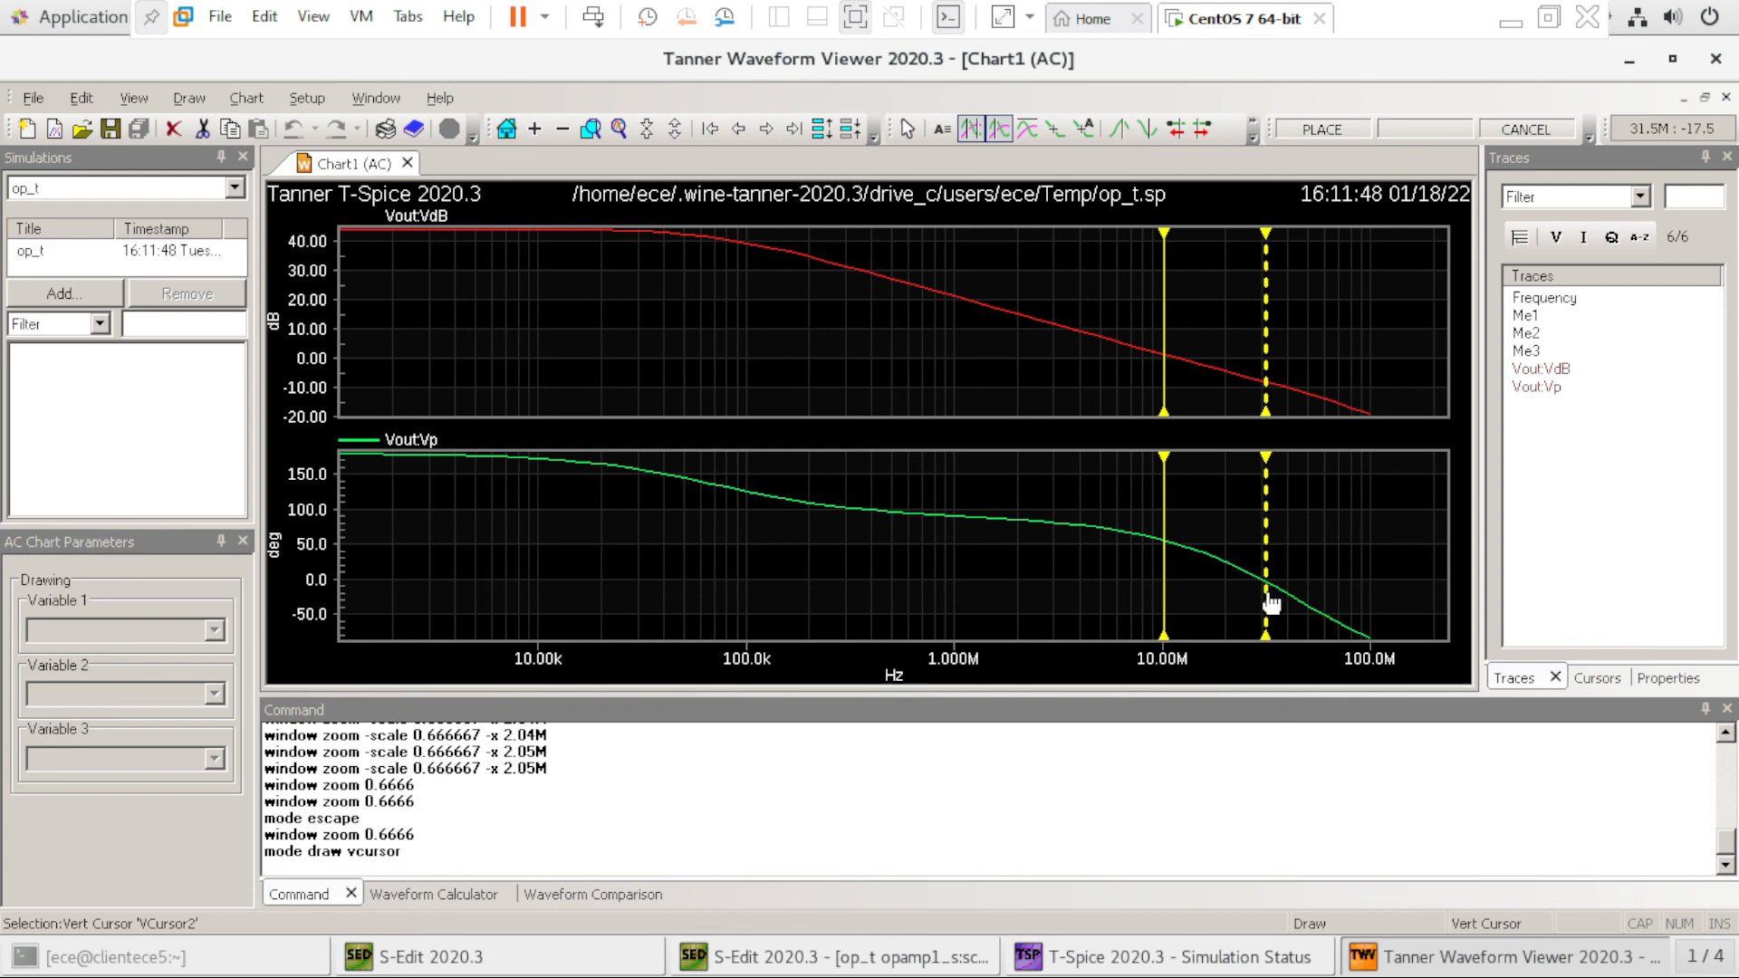
{"action": "left_click", "coordinate": [1267, 595]}
{"action": "left_click", "coordinate": [1424, 569]}
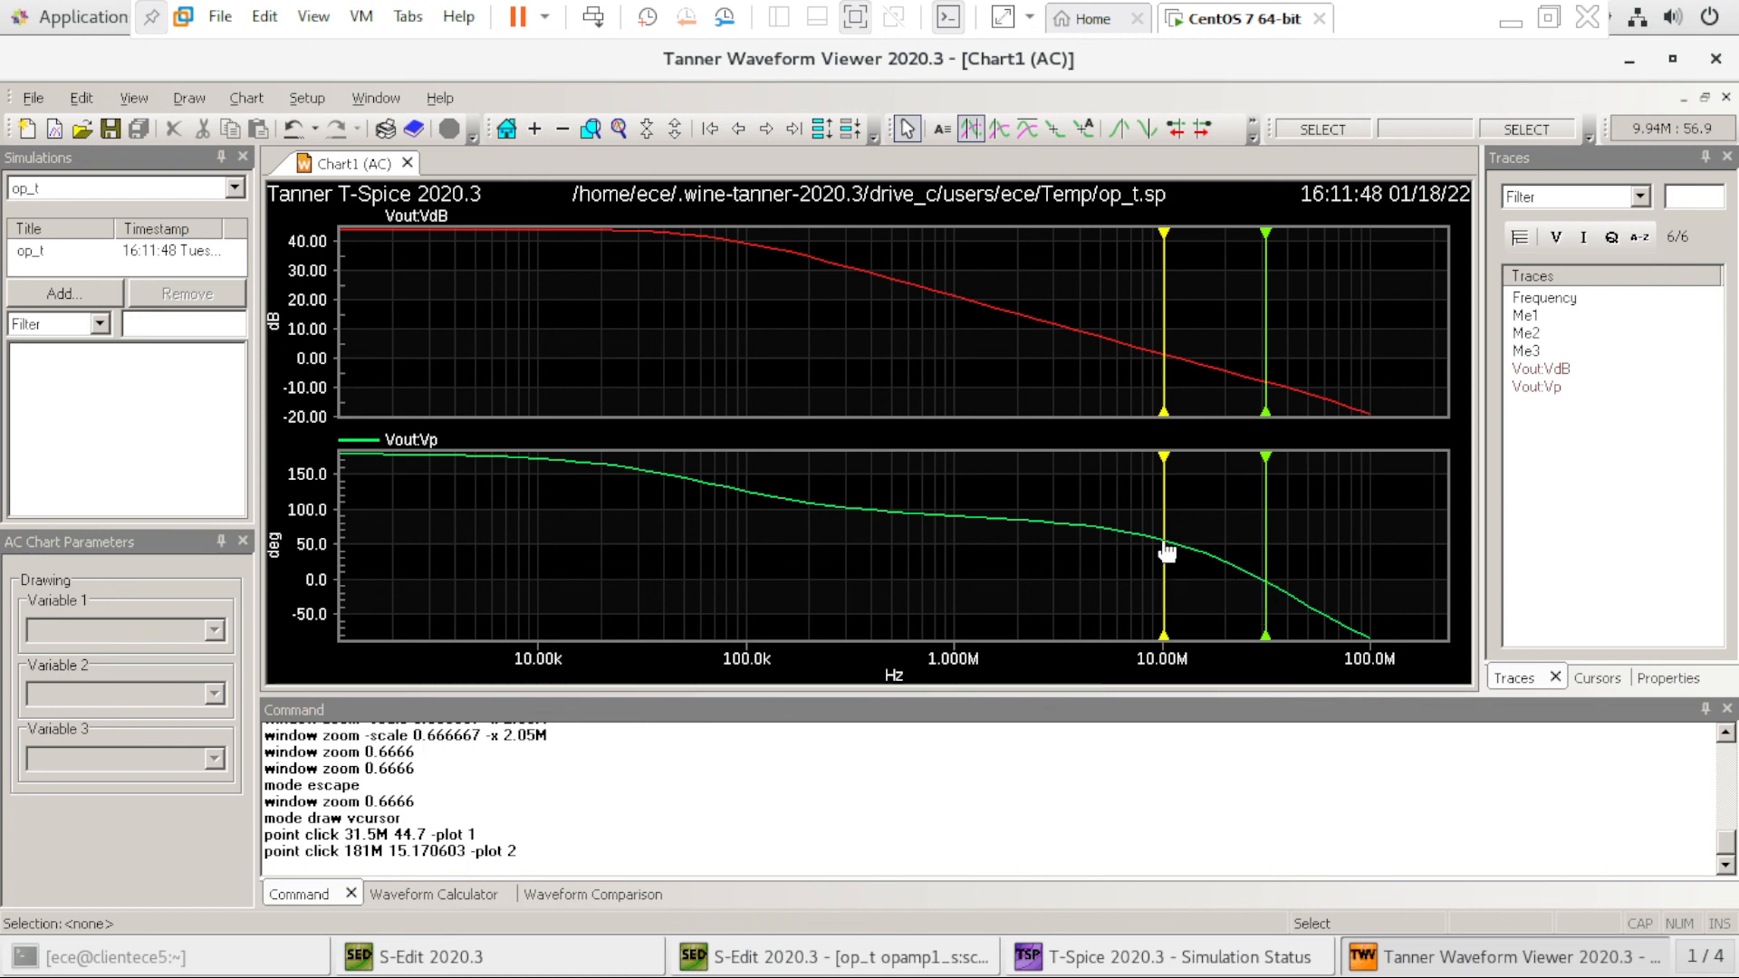
Read the Vout:Vp phase at the cursor near the 0 dB crossing and the Vout:VdB gain at the cursor near the 0-degree crossing
{"action": "mouse_move", "coordinate": [1167, 555]}
{"action": "scroll", "coordinate": [1062, 594], "scroll_direction": "up", "scroll_amount": 2}
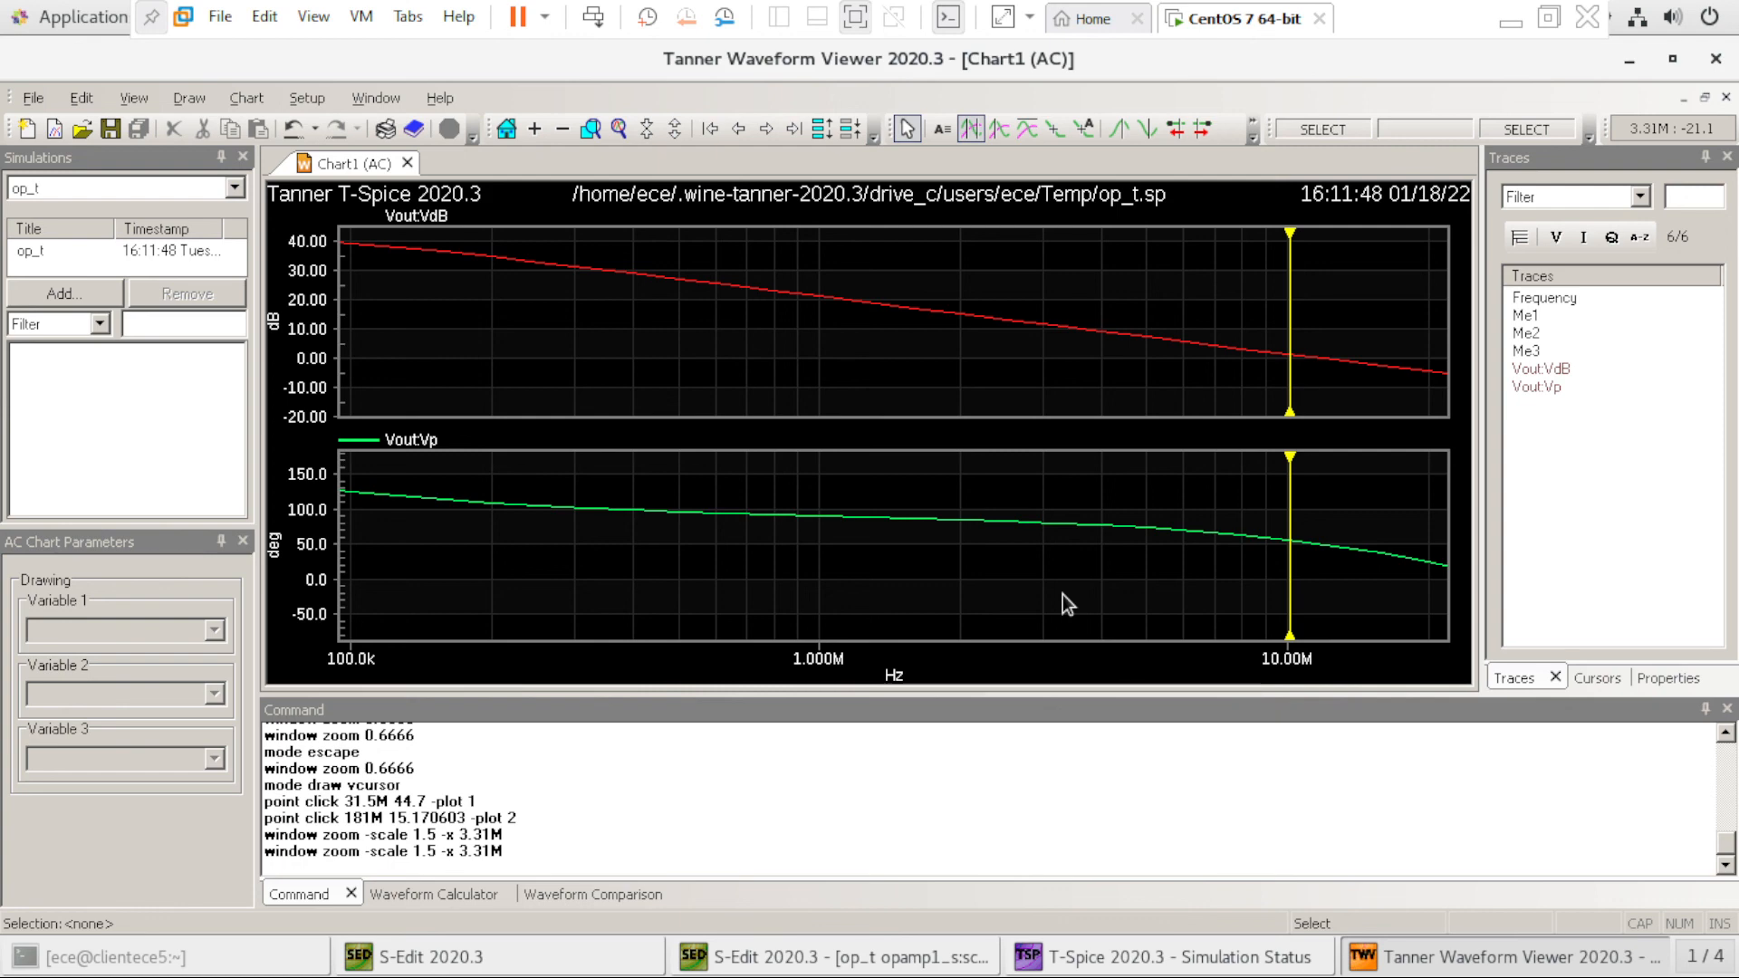
{"action": "scroll", "coordinate": [1062, 594], "scroll_direction": "down", "scroll_amount": 1}
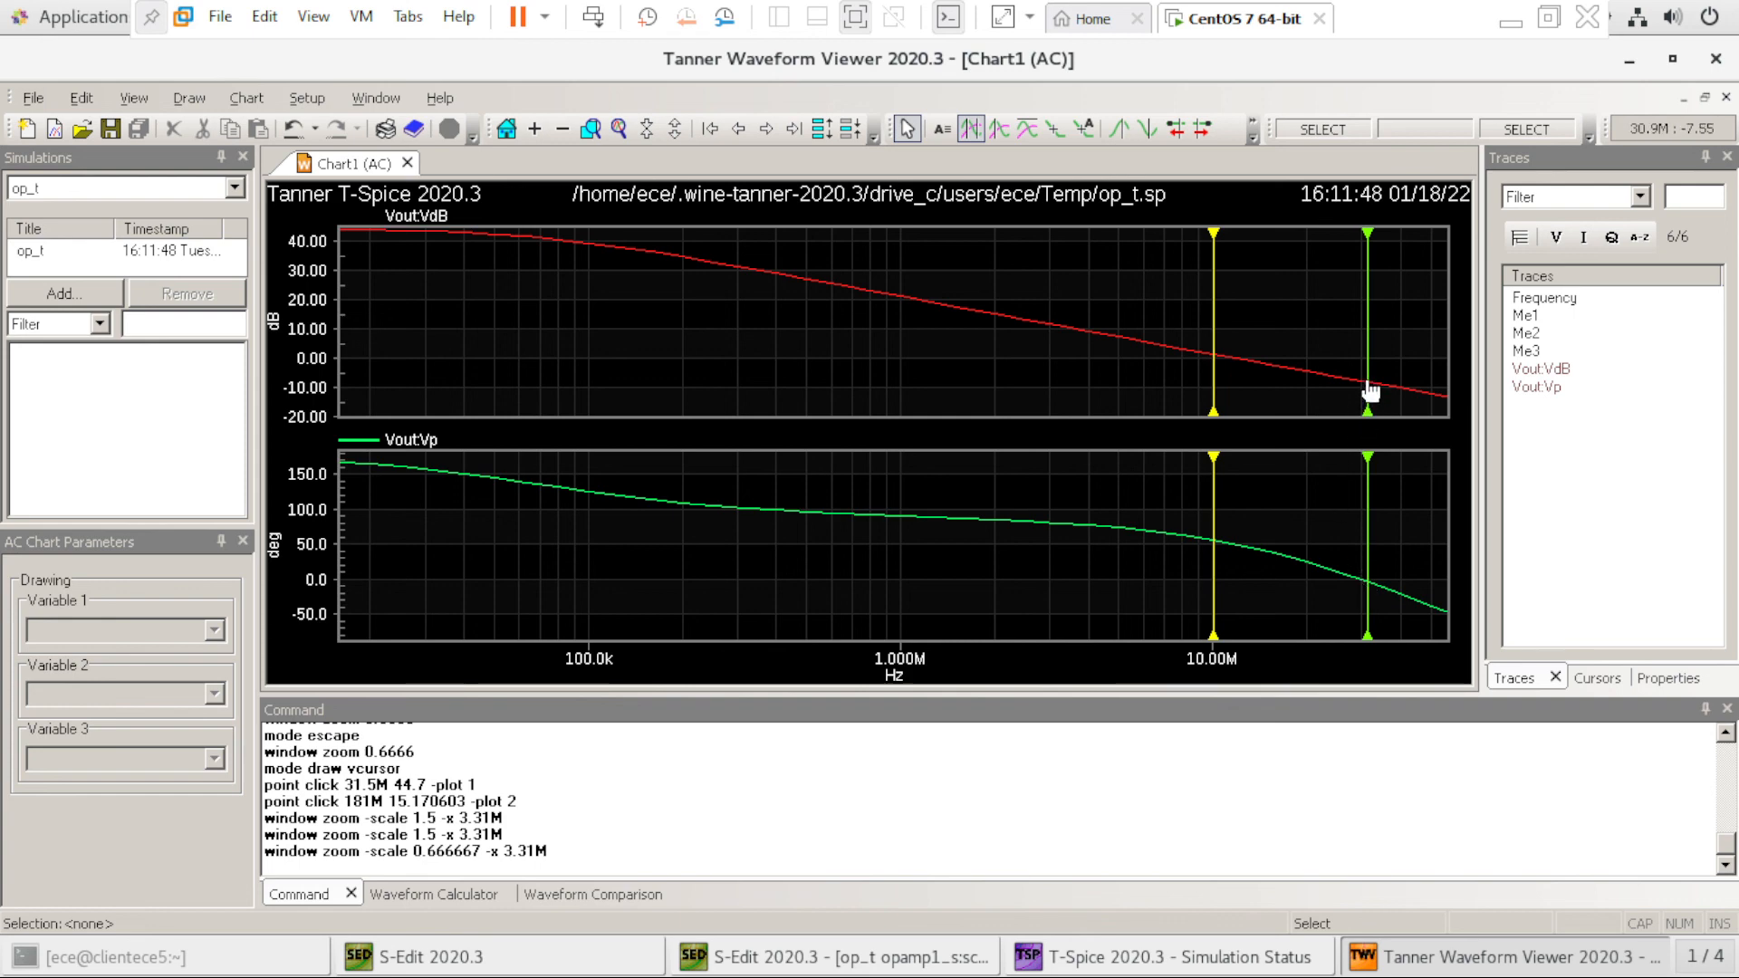
{"action": "mouse_move", "coordinate": [1371, 391]}
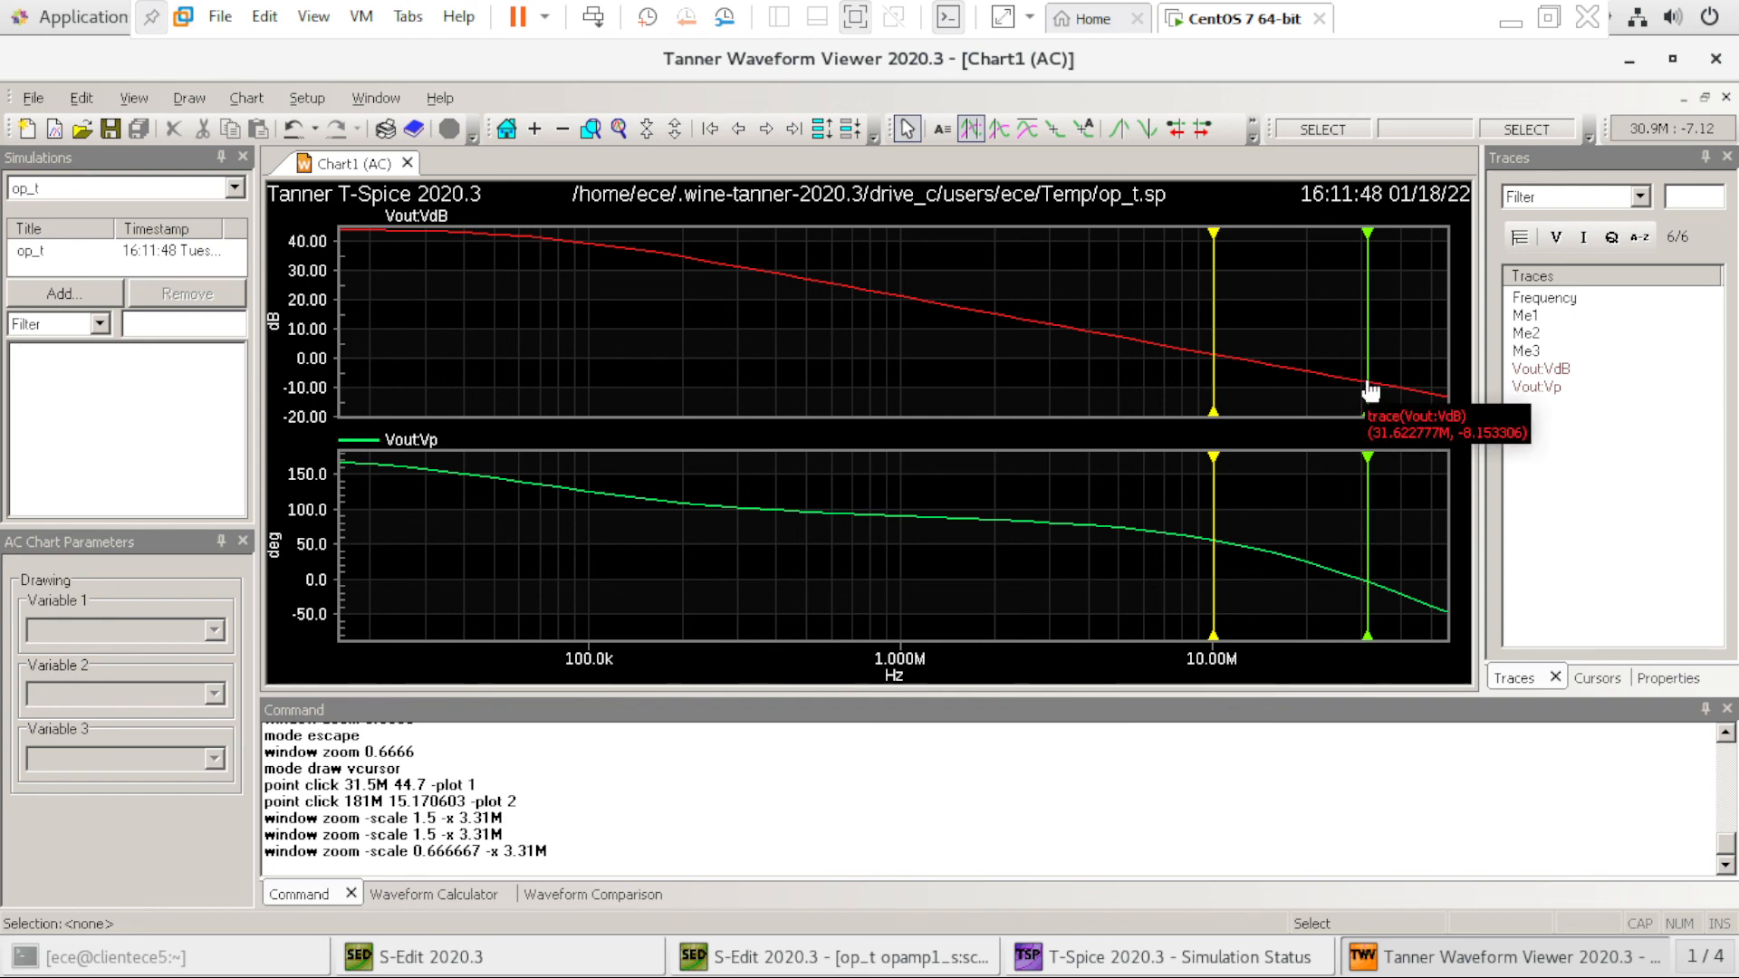